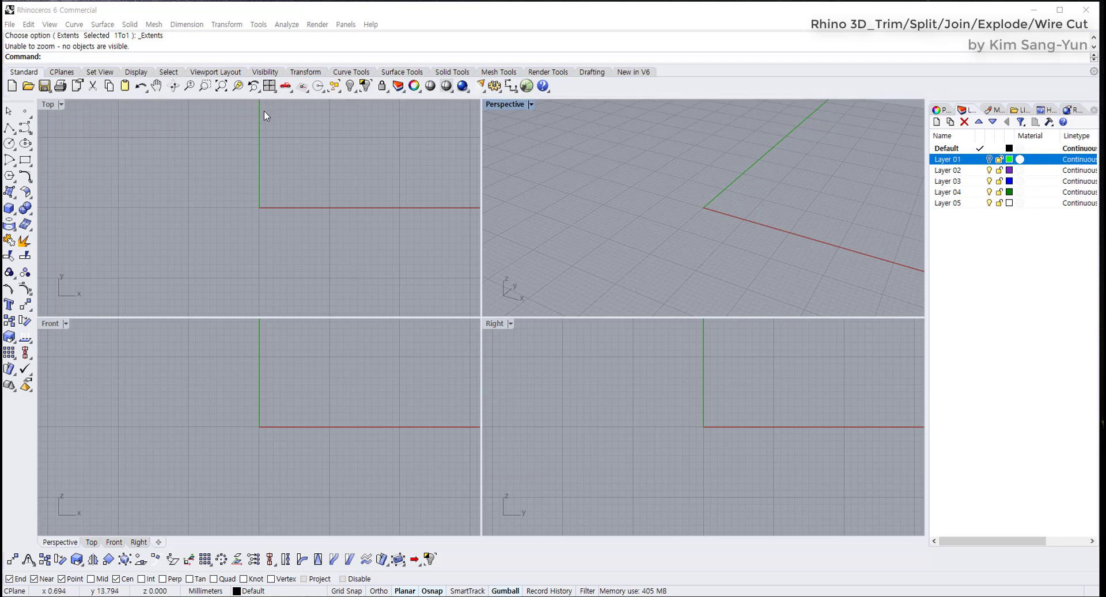
# Show Layer 01, view its power strip model from different angles in the Perspective viewport, and hide the layer again
pyautogui.click(989, 159)
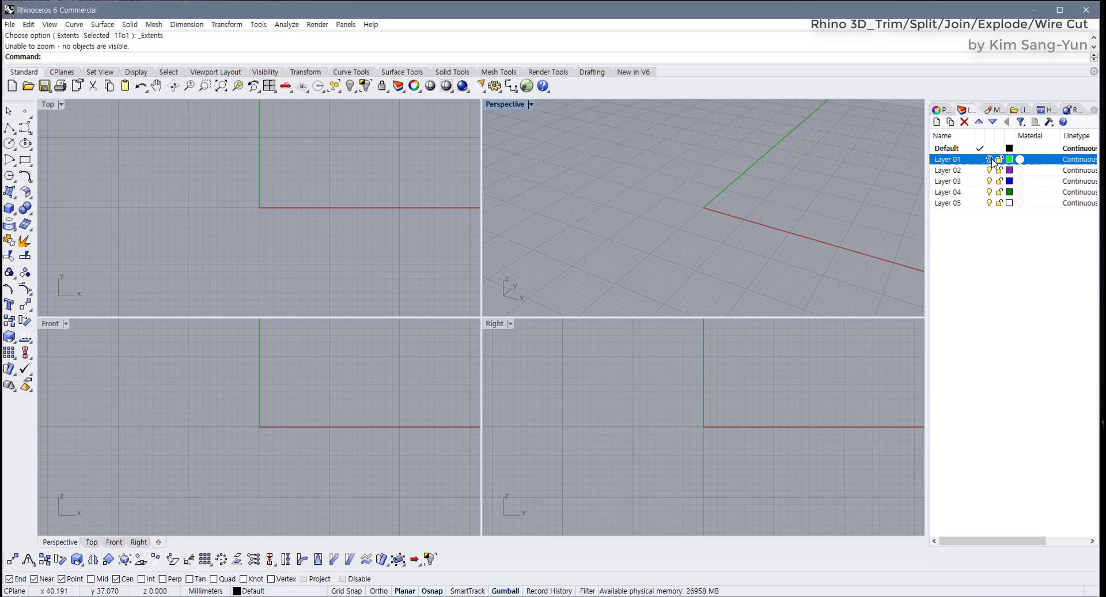
pyautogui.moveTo(707, 240); pyautogui.dragTo(666, 245, button='right')
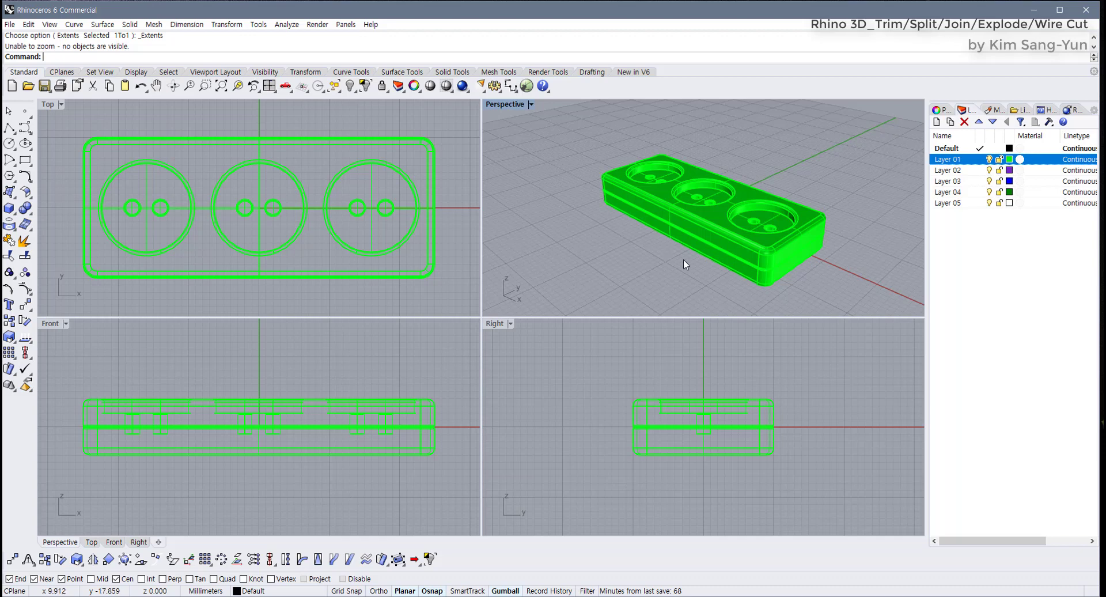
pyautogui.moveTo(683, 258); pyautogui.dragTo(706, 255, button='right')
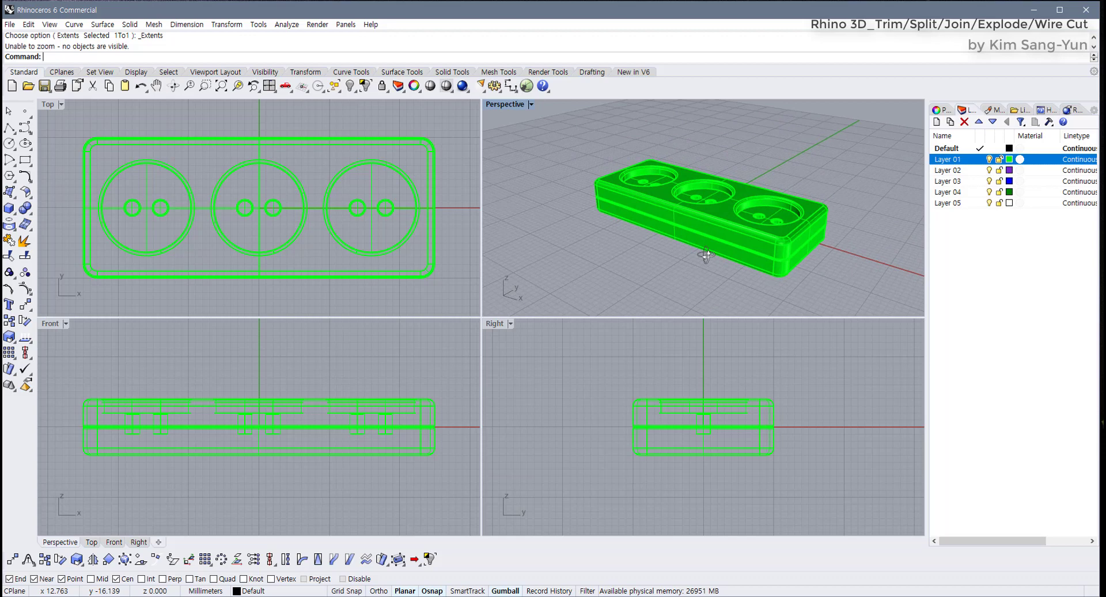
pyautogui.click(989, 160)
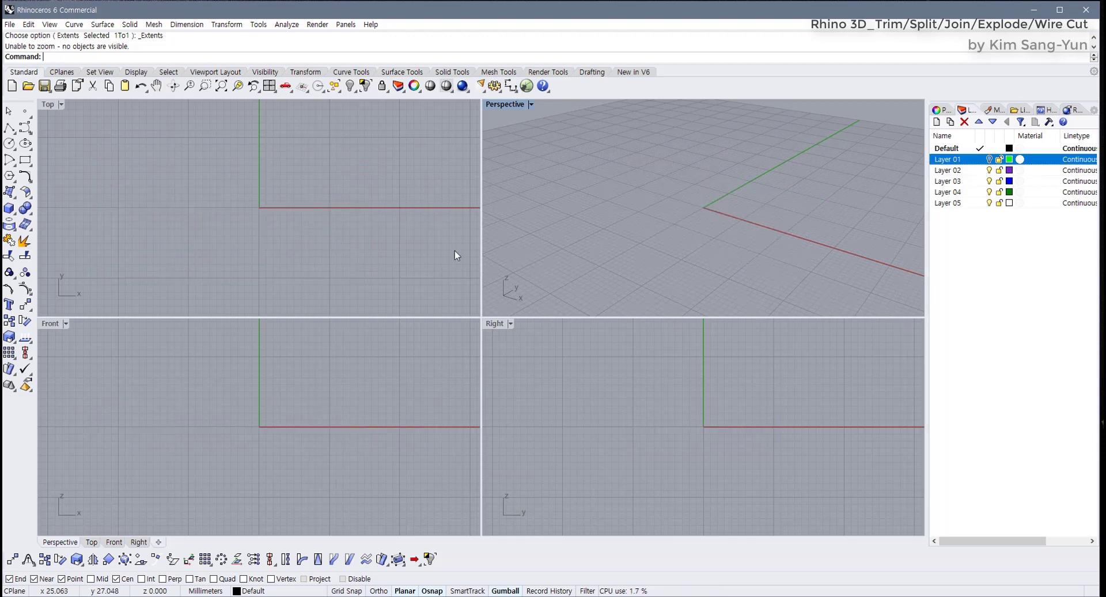
# Create a rectangular corner-to-corner plane surface around the origin in the Top viewport
pyautogui.moveTo(289, 264); pyautogui.dragTo(278, 260, button='right')
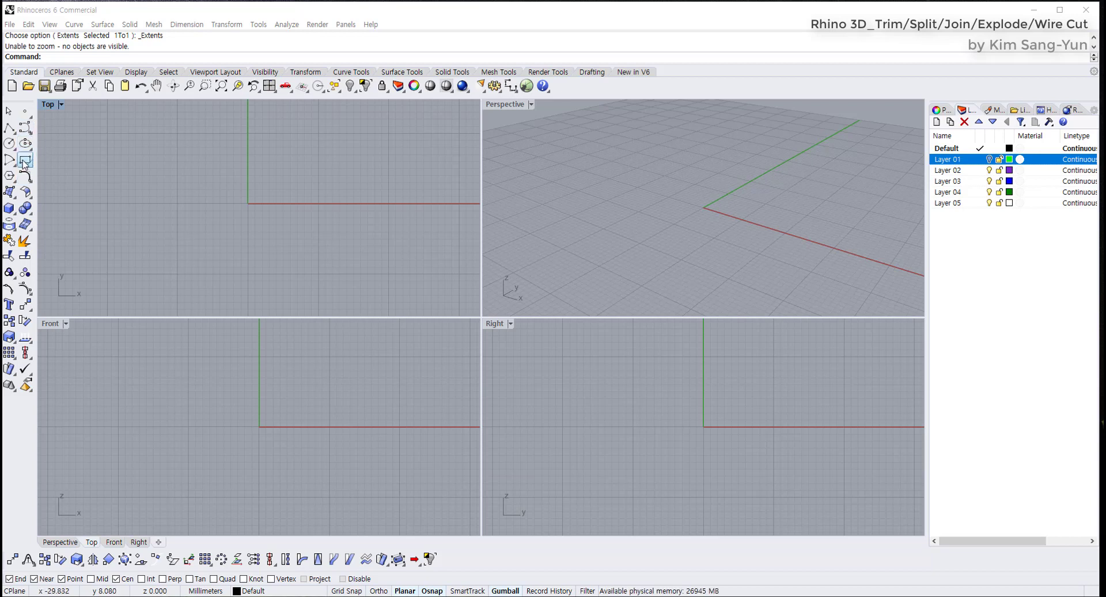
pyautogui.click(11, 192)
pyautogui.click(31, 216)
pyautogui.click(153, 149)
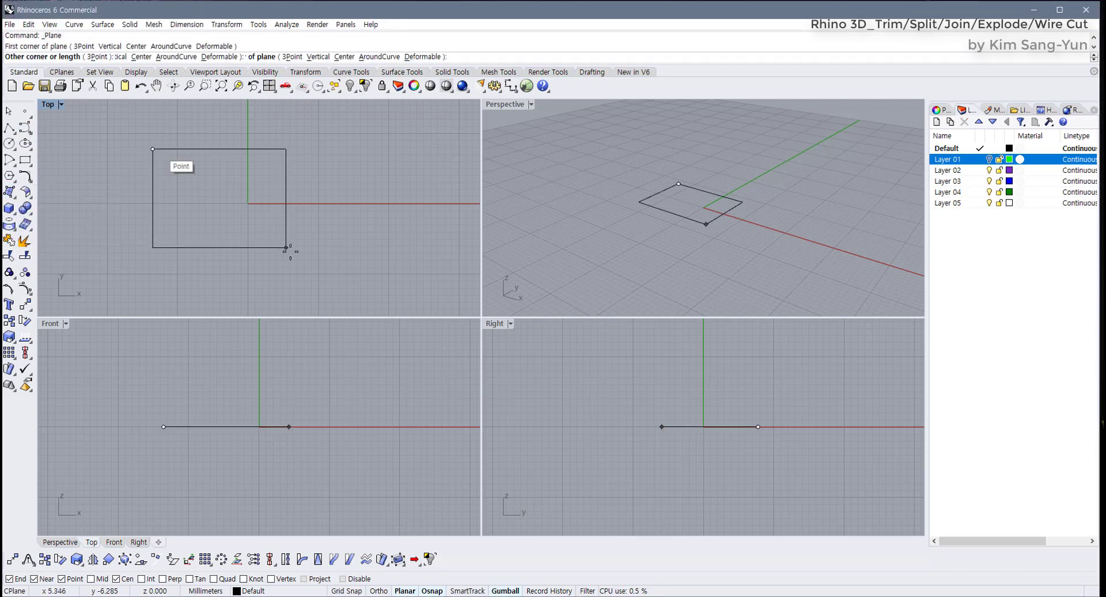
pyautogui.click(368, 296)
pyautogui.scroll(5, 625, 209)
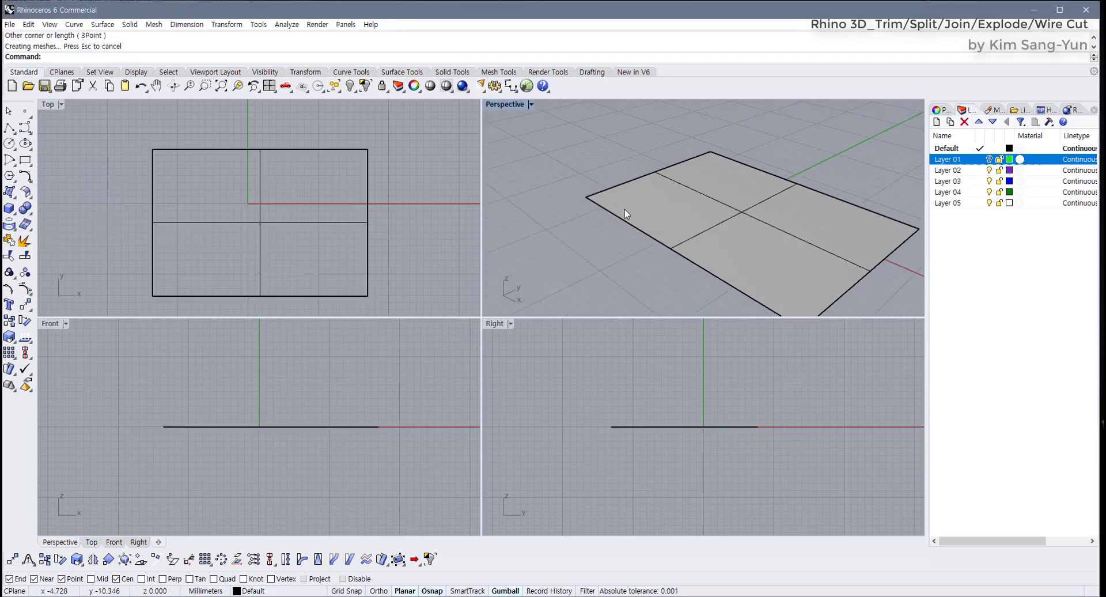
# Examine the front and back faces of the plane surface in the shaded Perspective viewport
pyautogui.click(531, 104)
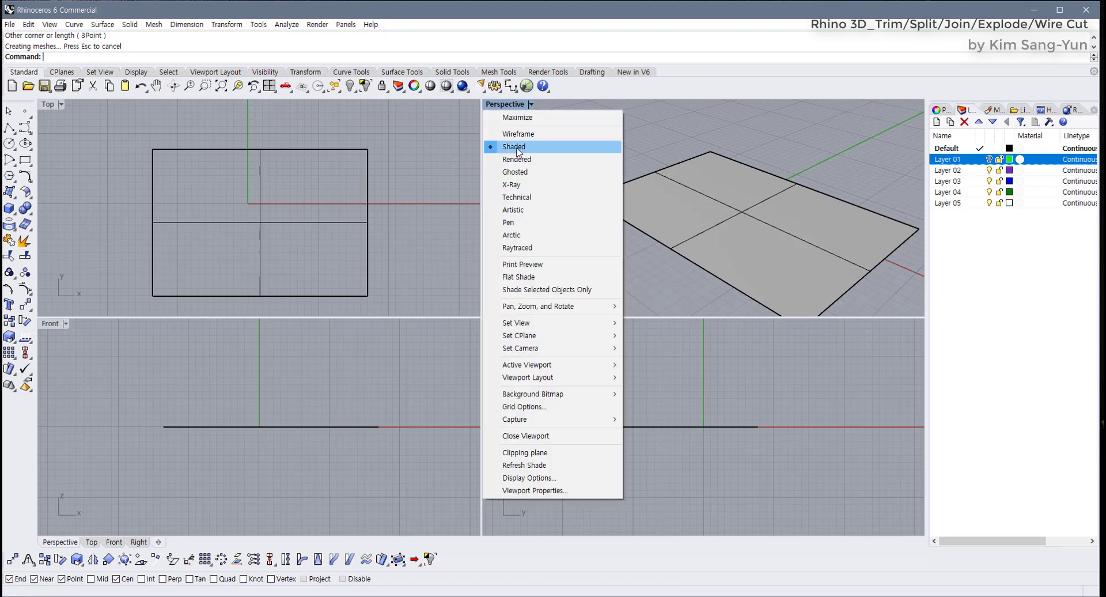
pyautogui.click(699, 136)
pyautogui.moveTo(709, 257); pyautogui.dragTo(794, 177, button='right')
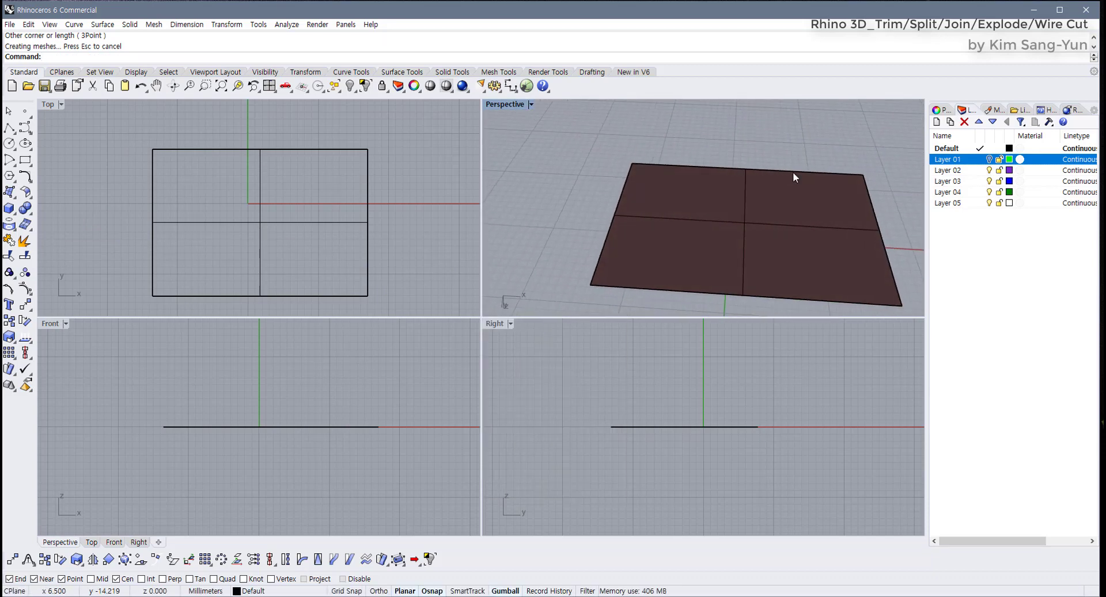
pyautogui.moveTo(728, 225); pyautogui.dragTo(640, 136, button='right')
pyautogui.moveTo(641, 227); pyautogui.dragTo(712, 111, button='right')
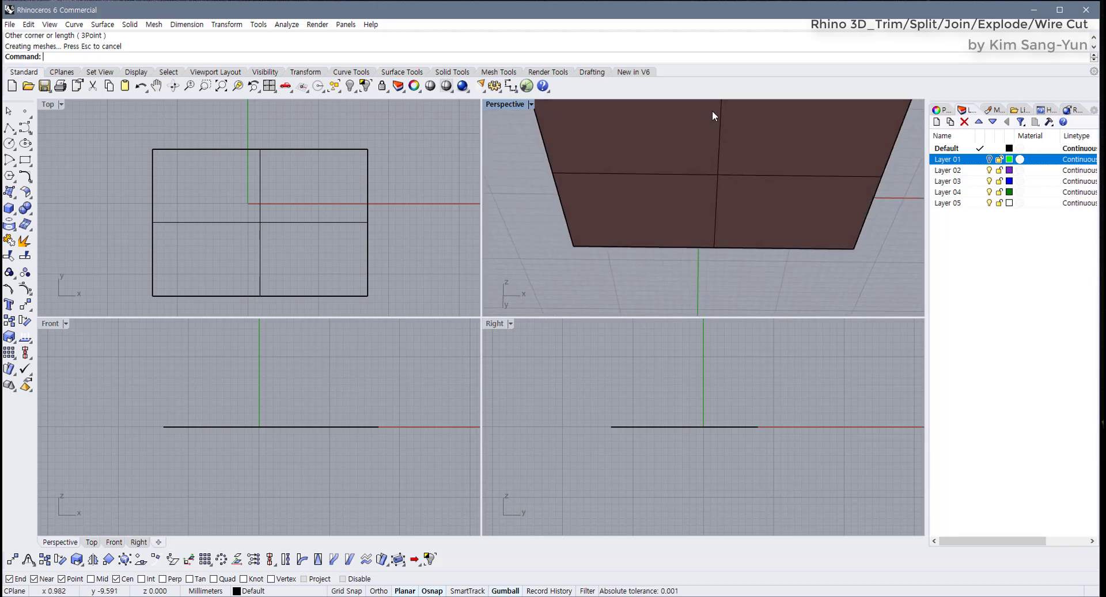
pyautogui.moveTo(674, 180); pyautogui.dragTo(587, 309, button='right')
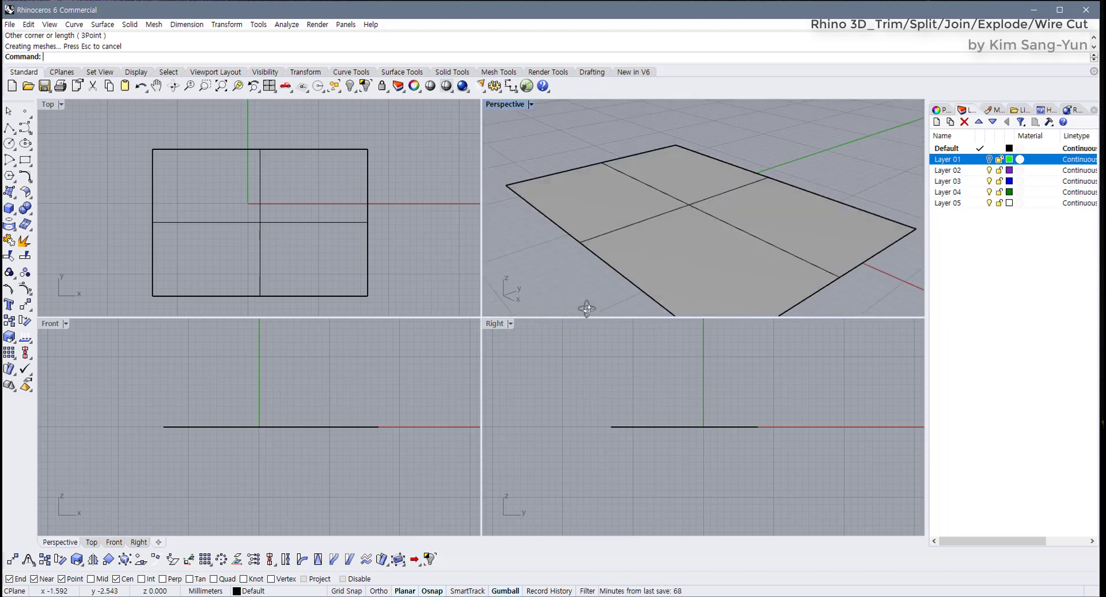
pyautogui.scroll(-5, 661, 237)
pyautogui.scroll(2, 662, 235)
pyautogui.keyDown('shift'); pyautogui.moveTo(662, 234); pyautogui.dragTo(691, 202, button='right'); pyautogui.keyUp('shift')
pyautogui.scroll(3, 691, 205)
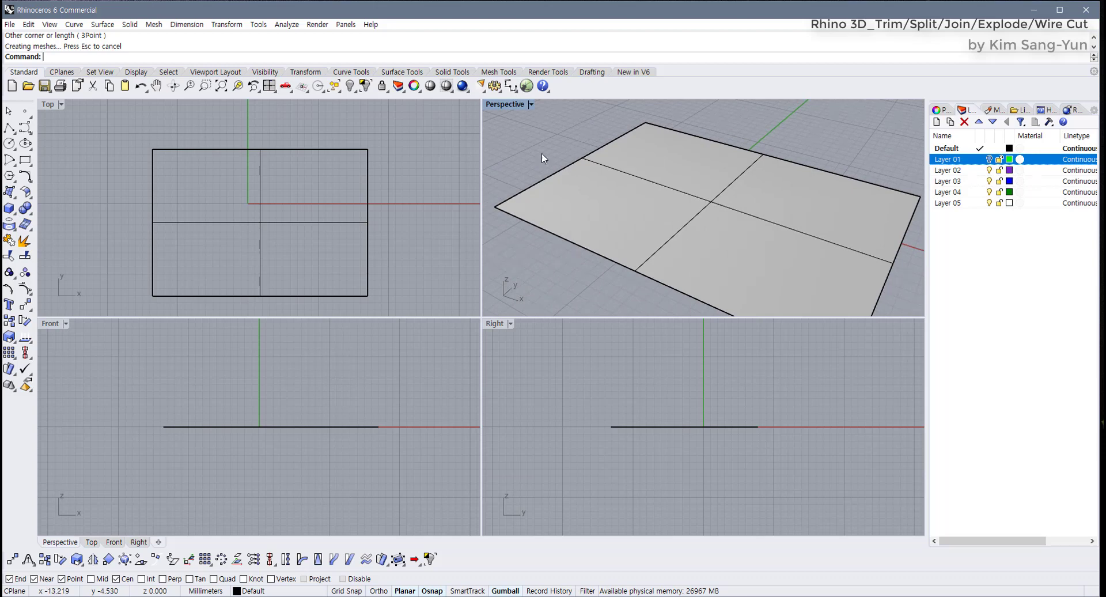
# Open the Shaded display mode settings in the Rhino options
pyautogui.click(494, 86)
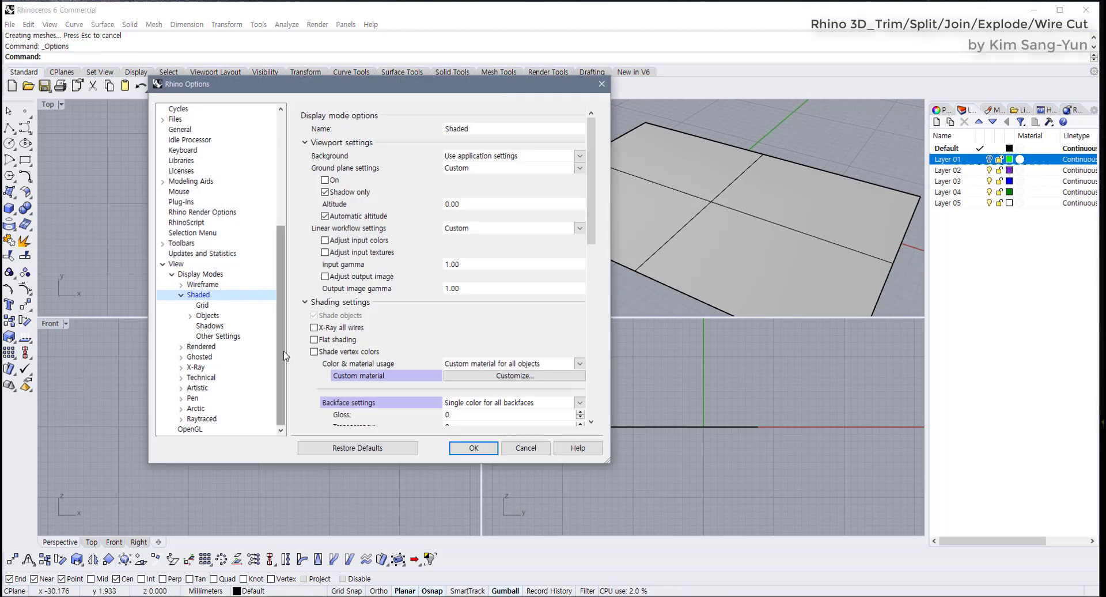
pyautogui.click(178, 265)
pyautogui.click(162, 264)
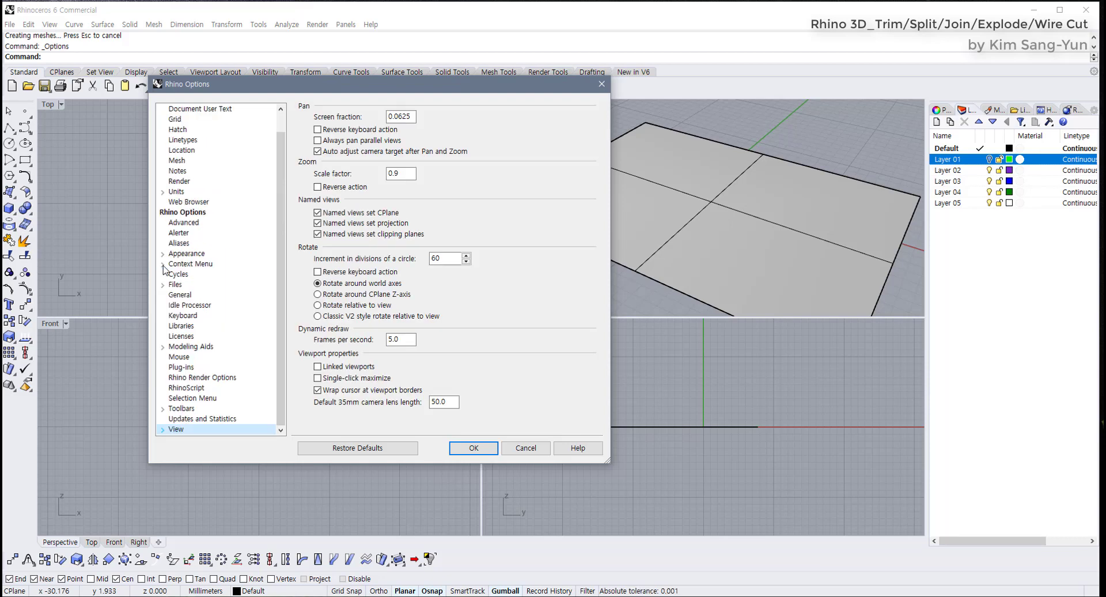
pyautogui.click(162, 430)
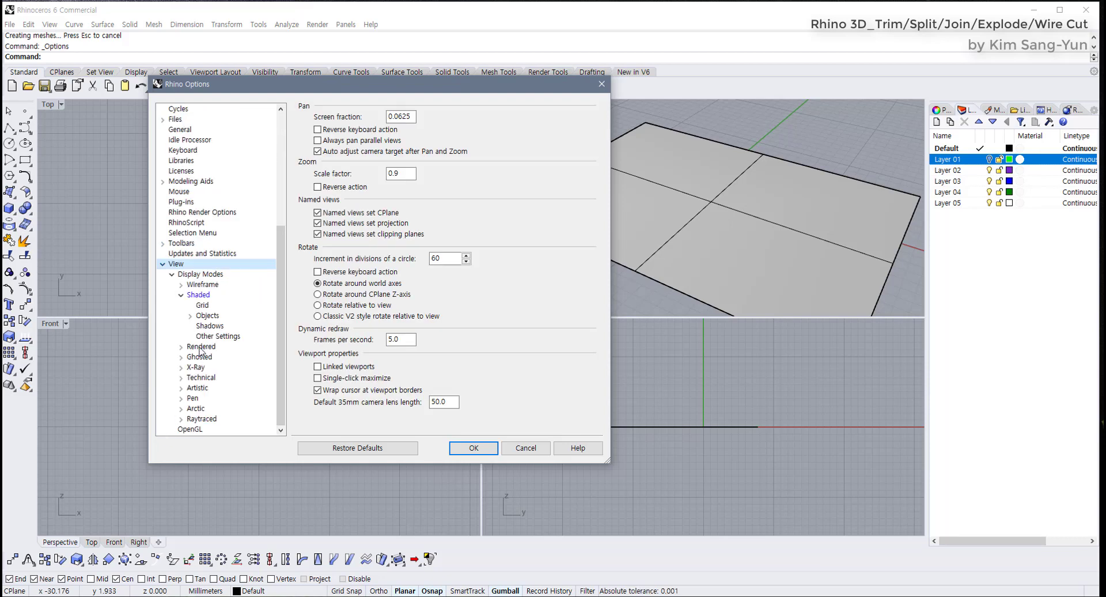
pyautogui.click(198, 295)
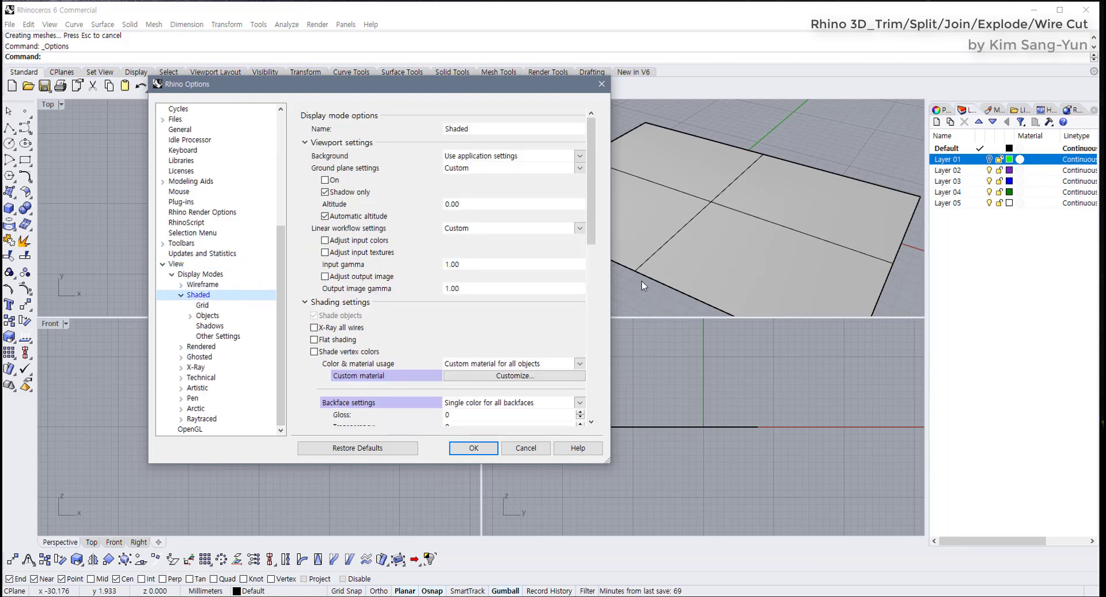
# Set the Shaded mode's single backface color to reddish brown (R 108, G 72, B 69) and apply the options
pyautogui.moveTo(591, 241); pyautogui.dragTo(594, 304)
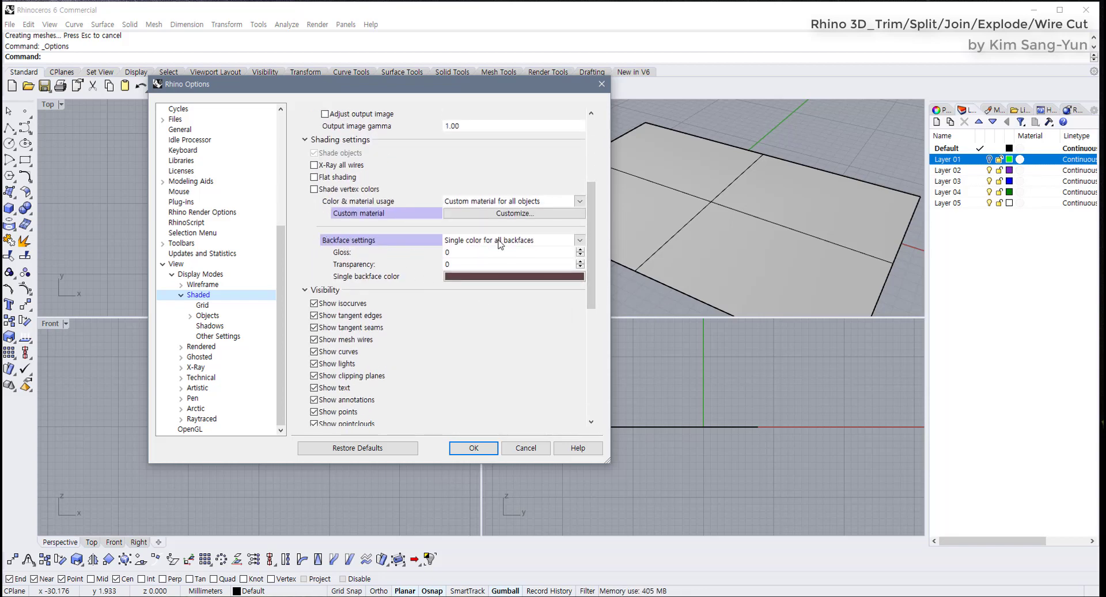
pyautogui.click(558, 240)
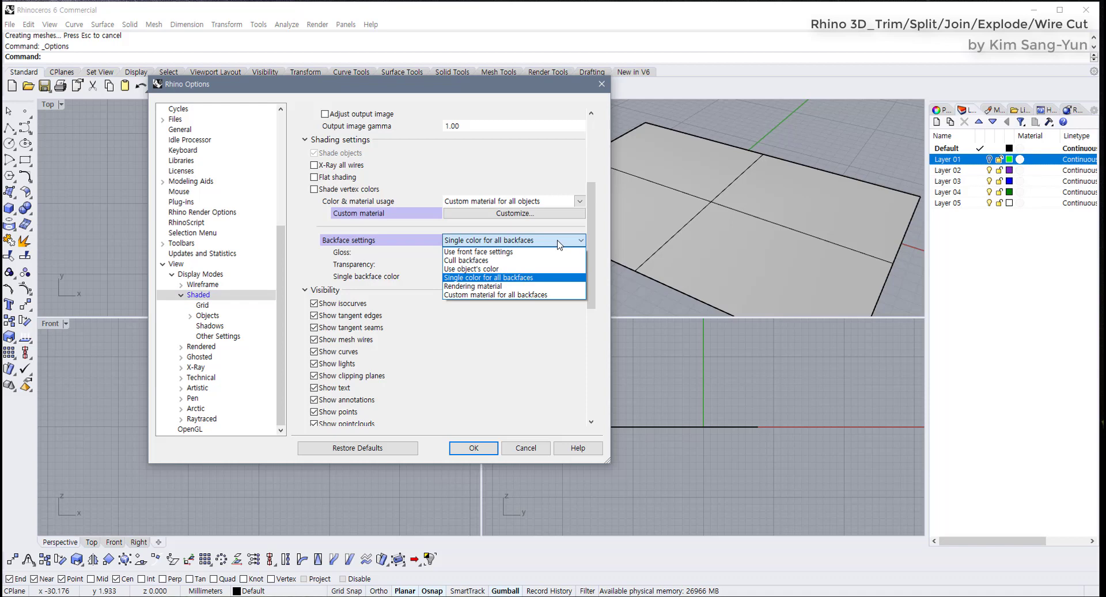
pyautogui.click(558, 242)
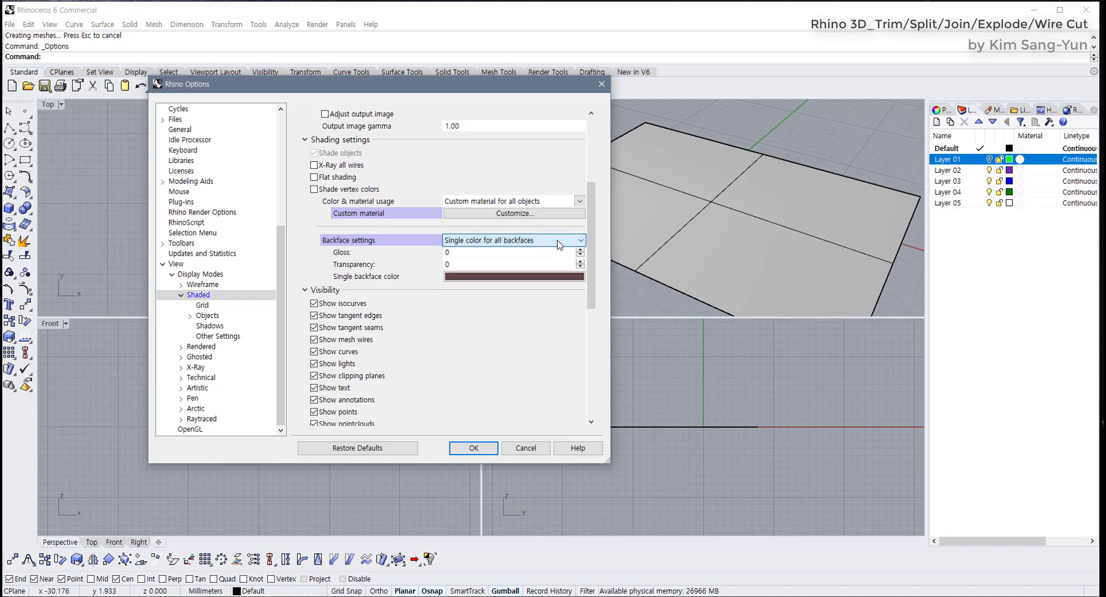
pyautogui.click(451, 279)
pyautogui.moveTo(786, 264); pyautogui.dragTo(780, 258)
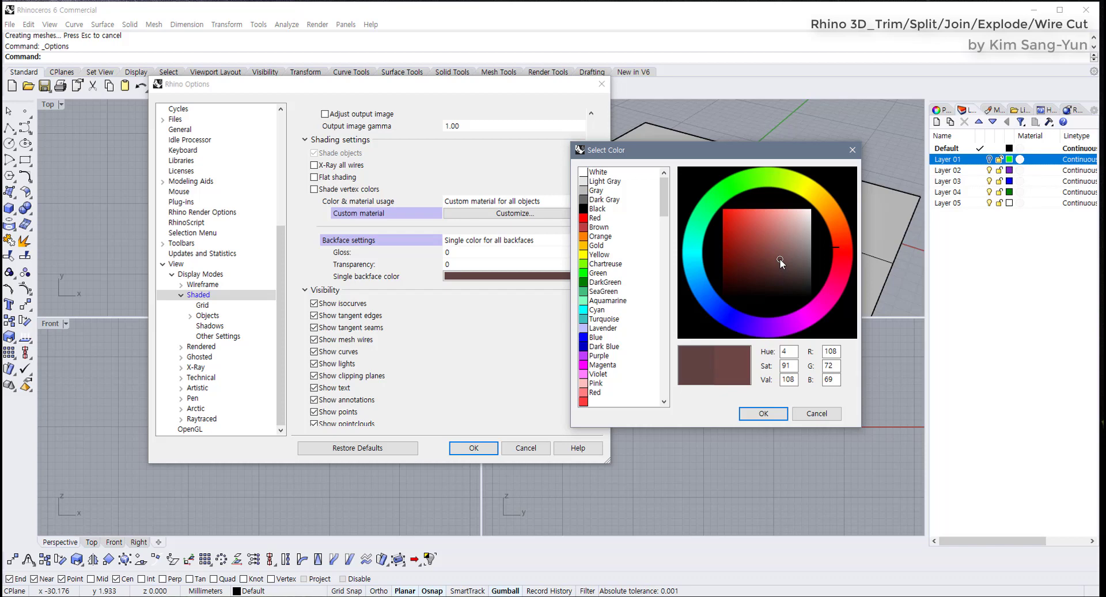
pyautogui.click(766, 413)
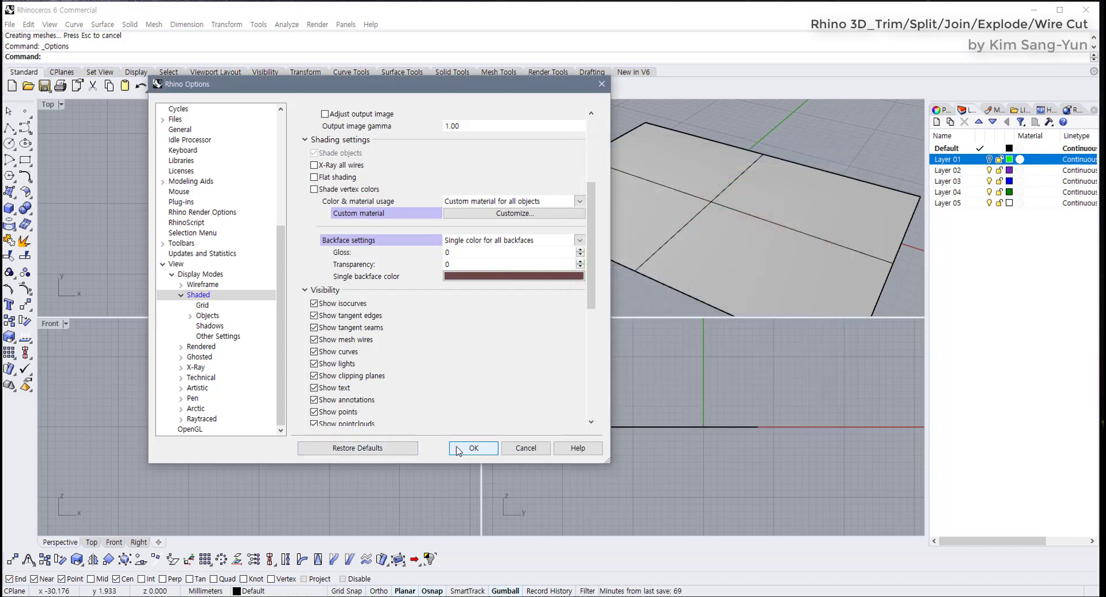
pyautogui.click(473, 448)
# Delete the plane surface
pyautogui.moveTo(712, 293); pyautogui.dragTo(655, 218, button='right')
pyautogui.click(656, 221)
pyautogui.press('Delete')
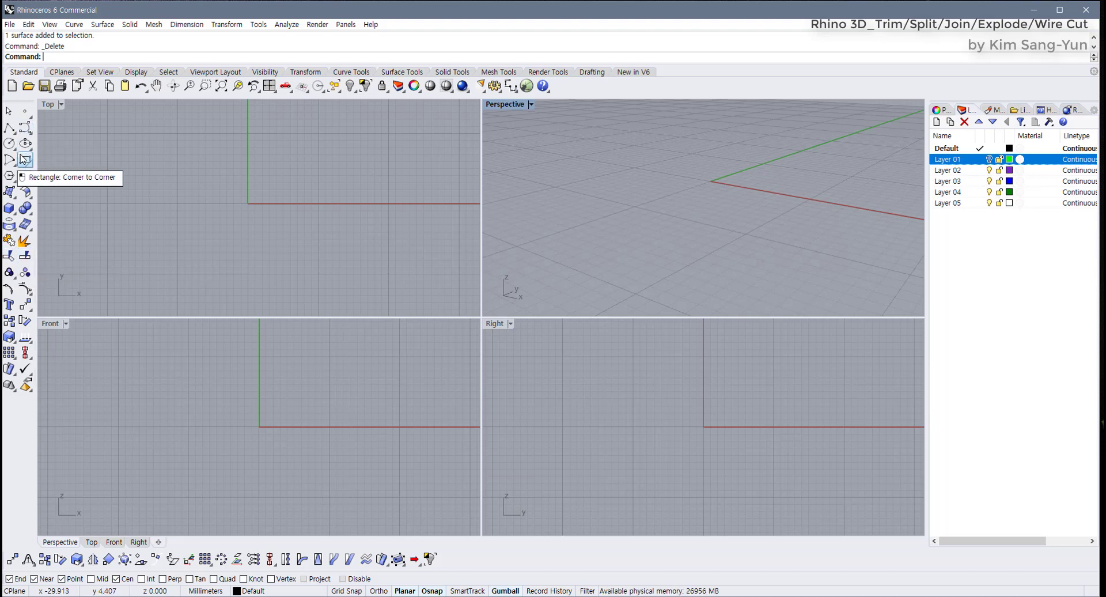
# Draw a circle about 9 mm in radius in the Top viewport, centered slightly left of the origin
pyautogui.click(9, 142)
pyautogui.click(211, 197)
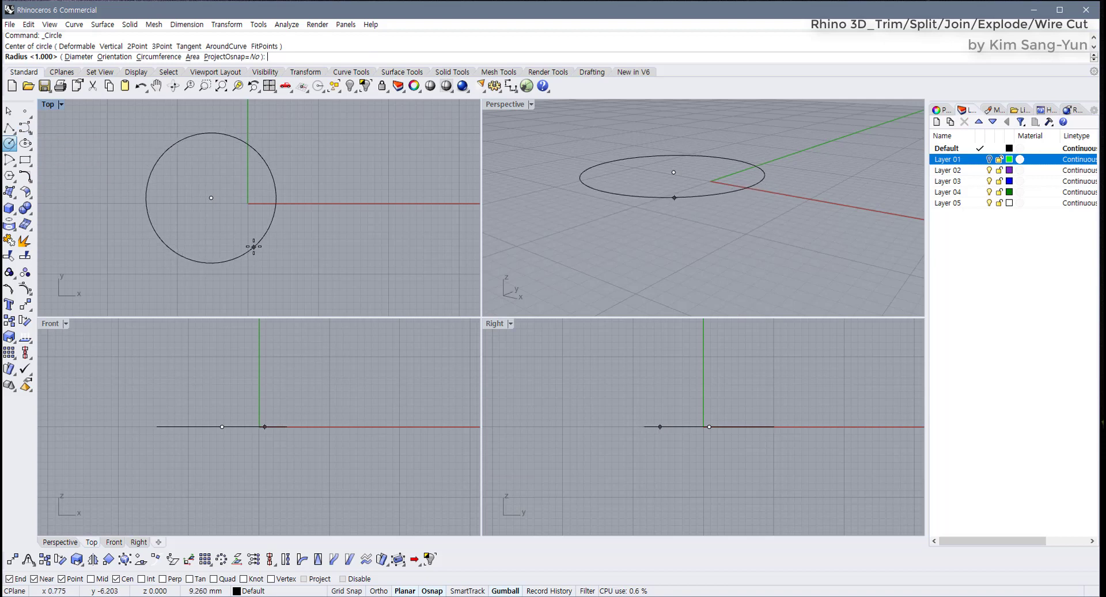
pyautogui.click(256, 245)
# Draw two separate rectangles in the Top viewport, one overlapping the circle's right side and one its left side
pyautogui.click(25, 160)
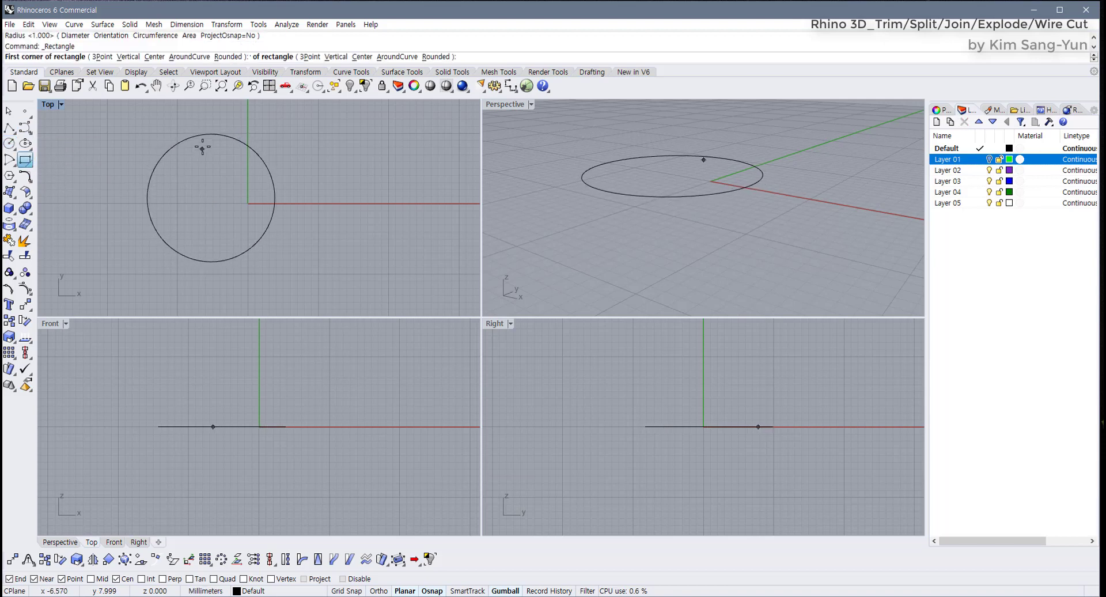
pyautogui.click(231, 118)
pyautogui.click(436, 280)
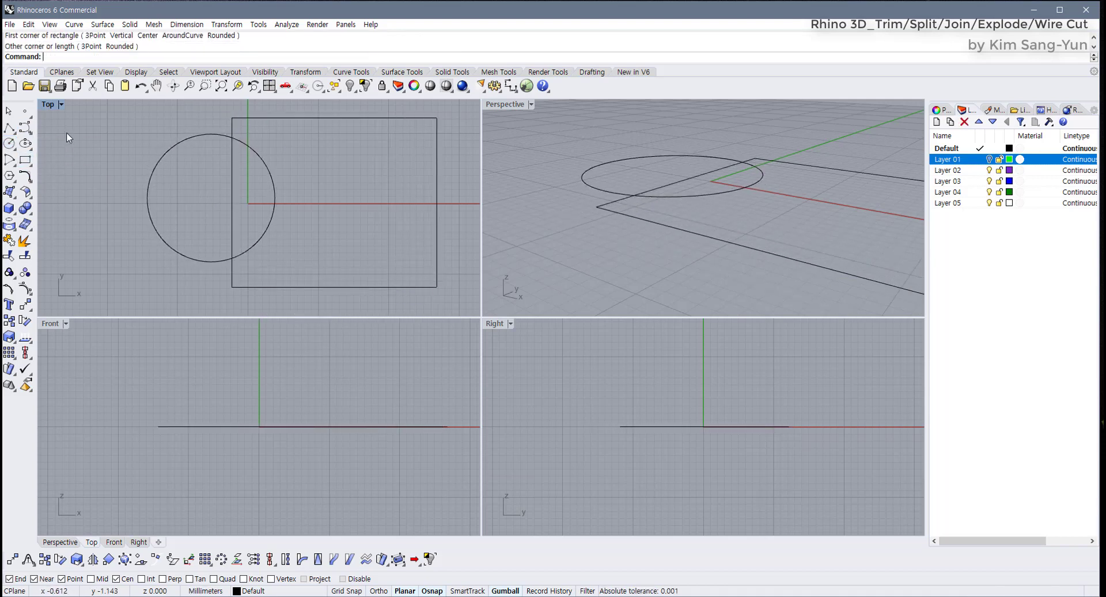
pyautogui.scroll(-2, 118, 173)
pyautogui.press('Return')
pyautogui.click(117, 115)
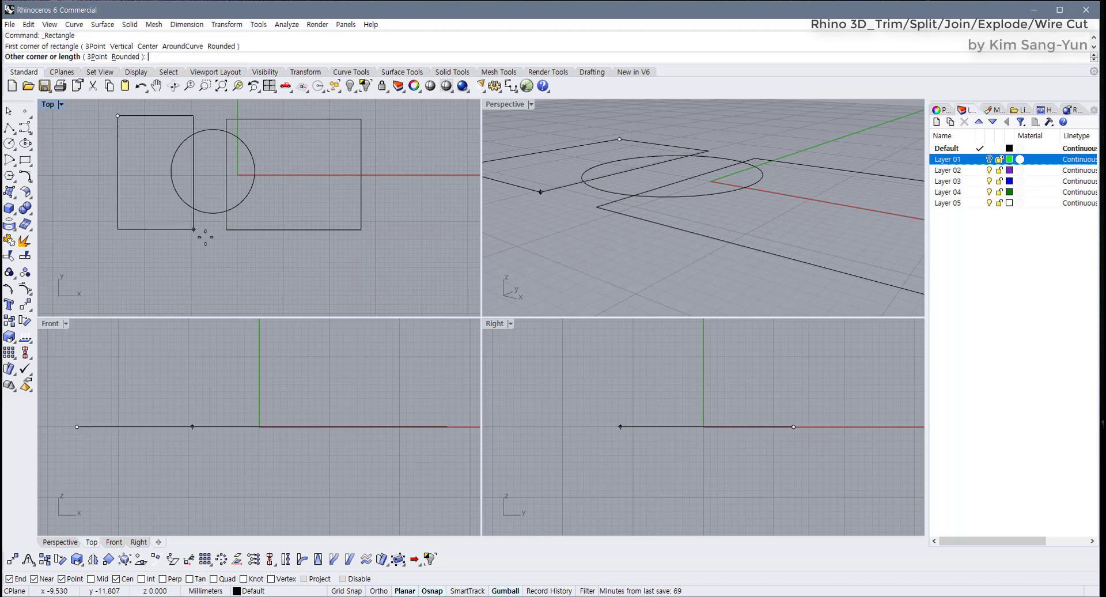
pyautogui.click(195, 238)
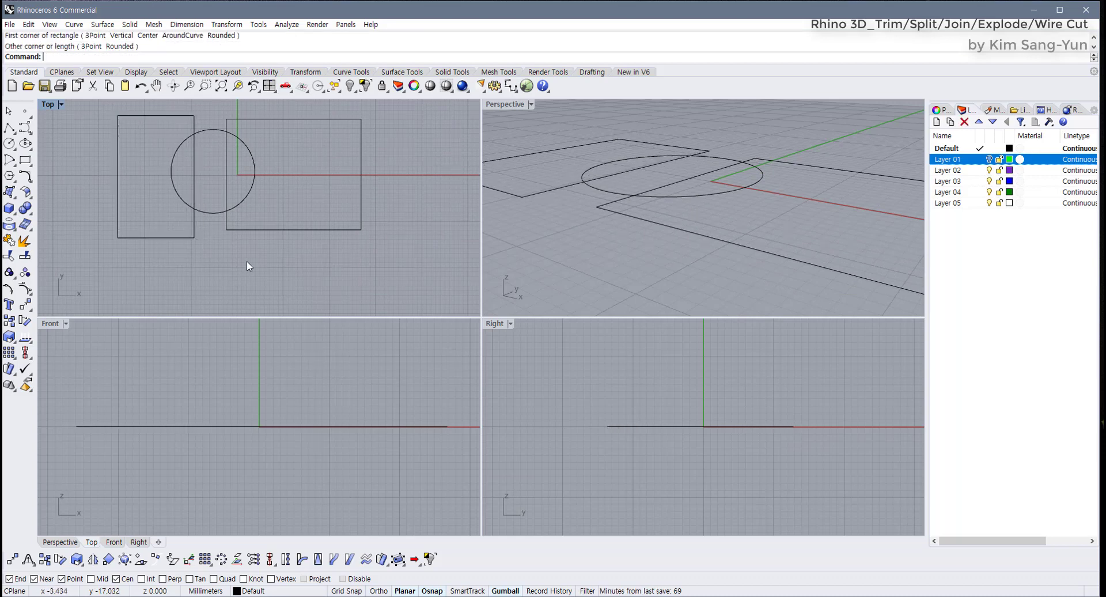
# Maximize the Top viewport and hide its grid, keeping the three curves in view
pyautogui.doubleClick(49, 104)
pyautogui.moveTo(389, 245); pyautogui.dragTo(353, 298, button='right')
pyautogui.press('F7')
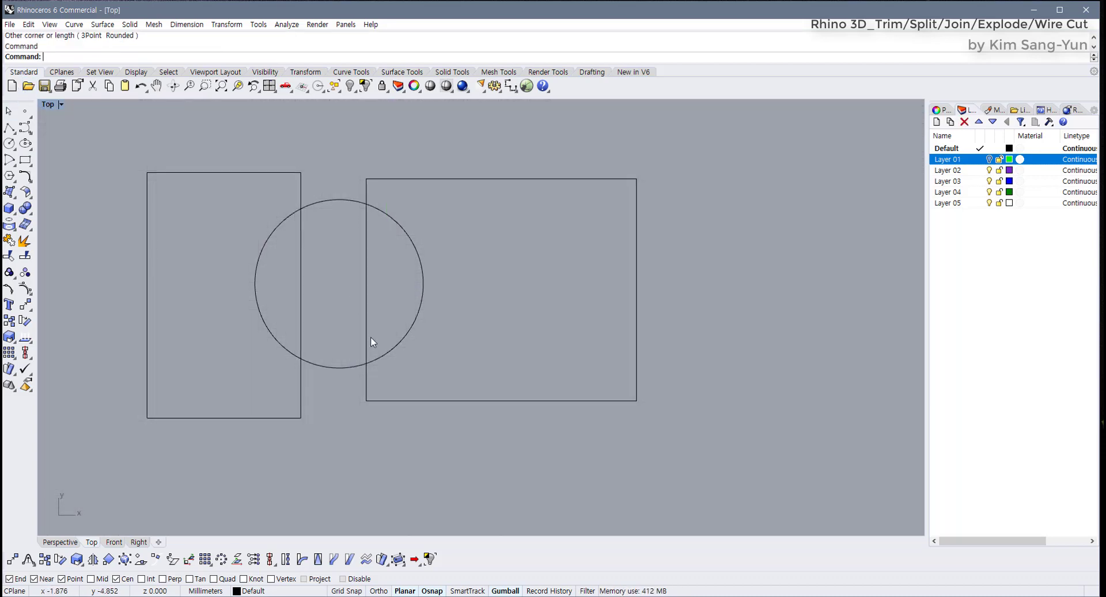
pyautogui.moveTo(371, 338); pyautogui.dragTo(403, 344, button='right')
pyautogui.moveTo(509, 471); pyautogui.dragTo(236, 277)
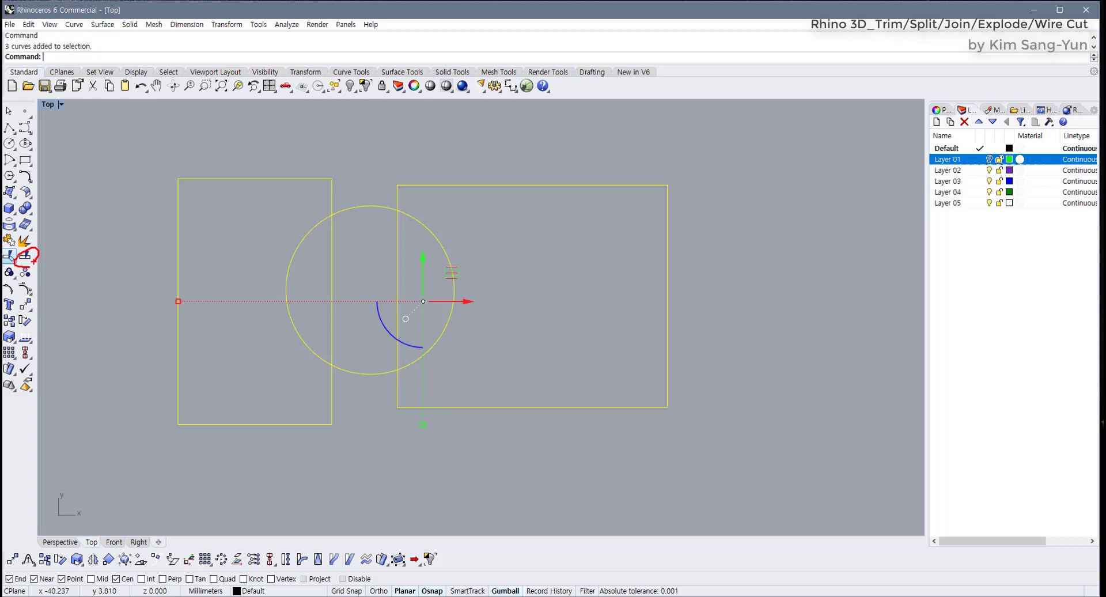
pyautogui.click(154, 303)
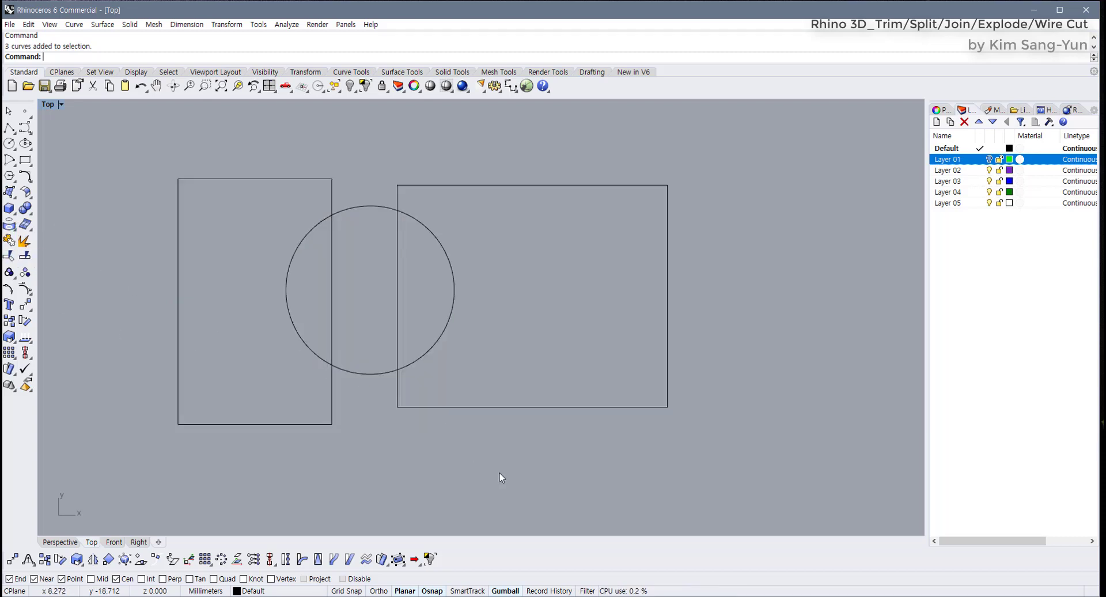
# Trim the rectangle edges inside the circle and the circle's upper and lower arcs between the rectangles, using all three curves as cutters
pyautogui.moveTo(501, 482); pyautogui.dragTo(254, 204)
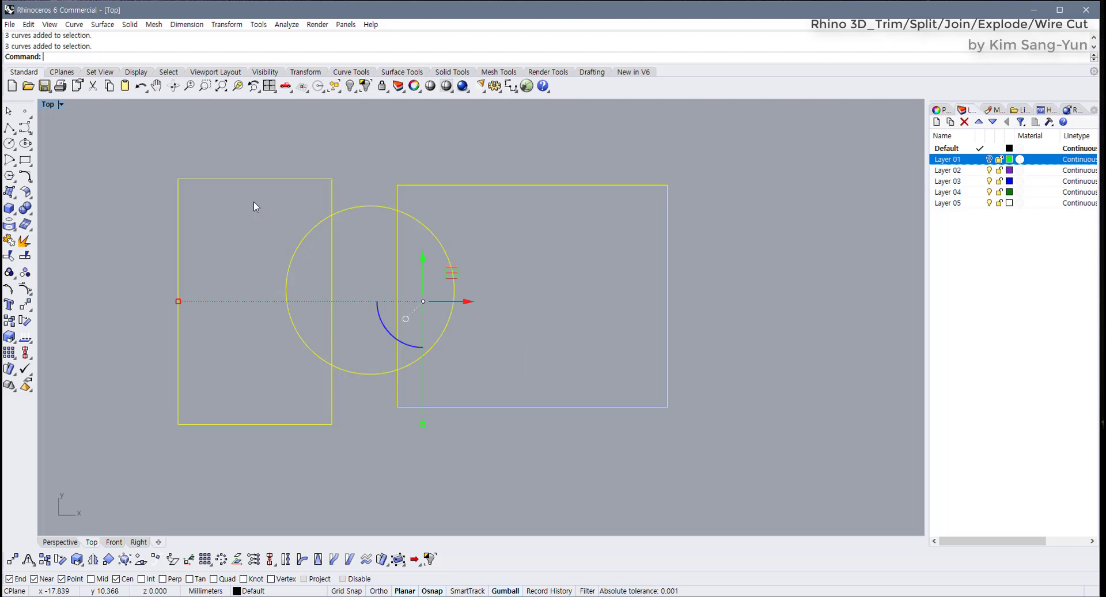
pyautogui.click(11, 259)
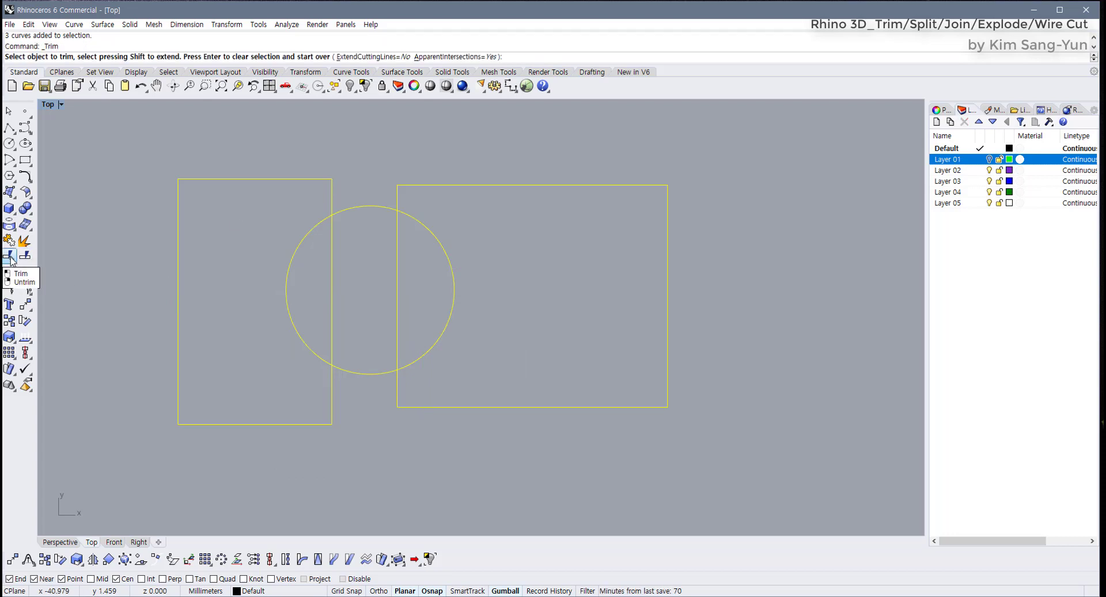
pyautogui.click(332, 304)
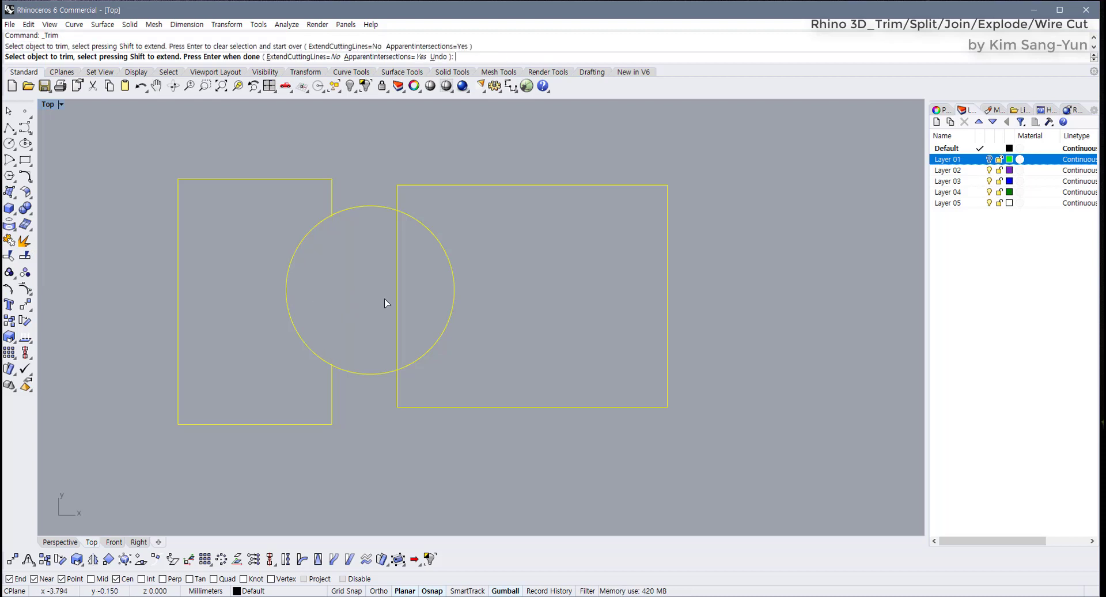
pyautogui.click(398, 294)
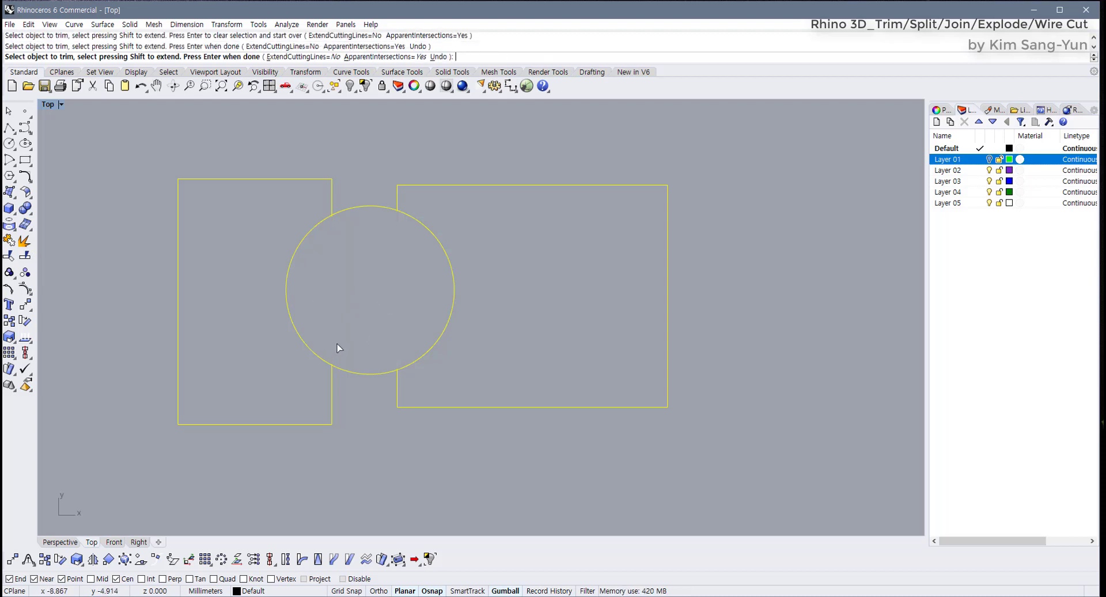
pyautogui.click(356, 207)
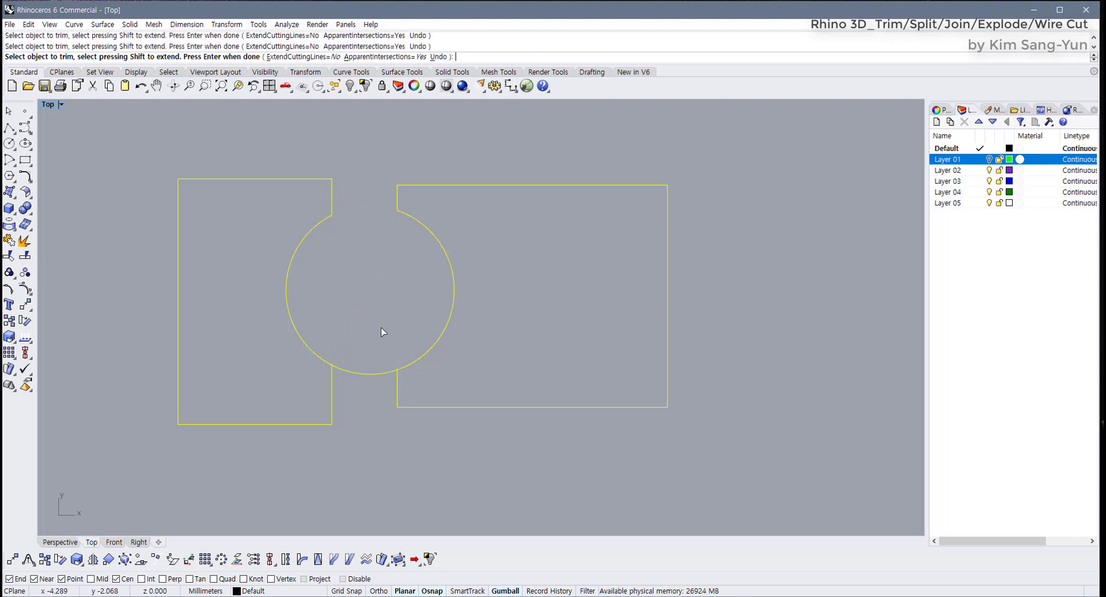
pyautogui.click(382, 372)
pyautogui.press('Return')
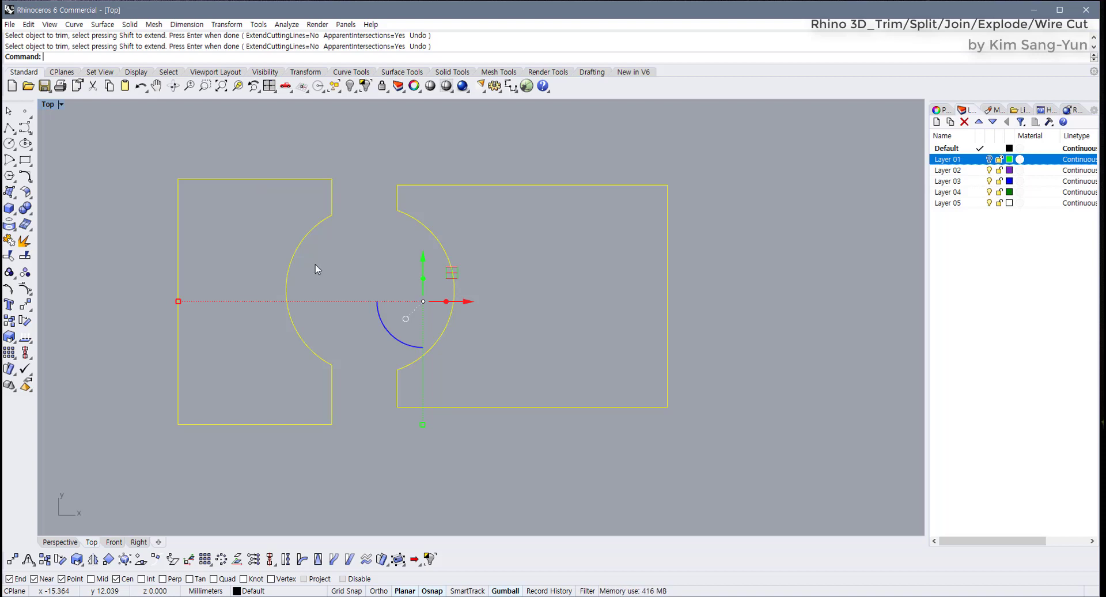
# Undo the trims, and redo the left rectangle removed by the extra undo
pyautogui.press('Return')
pyautogui.hotkey('ctrl', 'z')
pyautogui.hotkey('ctrl', 'z')
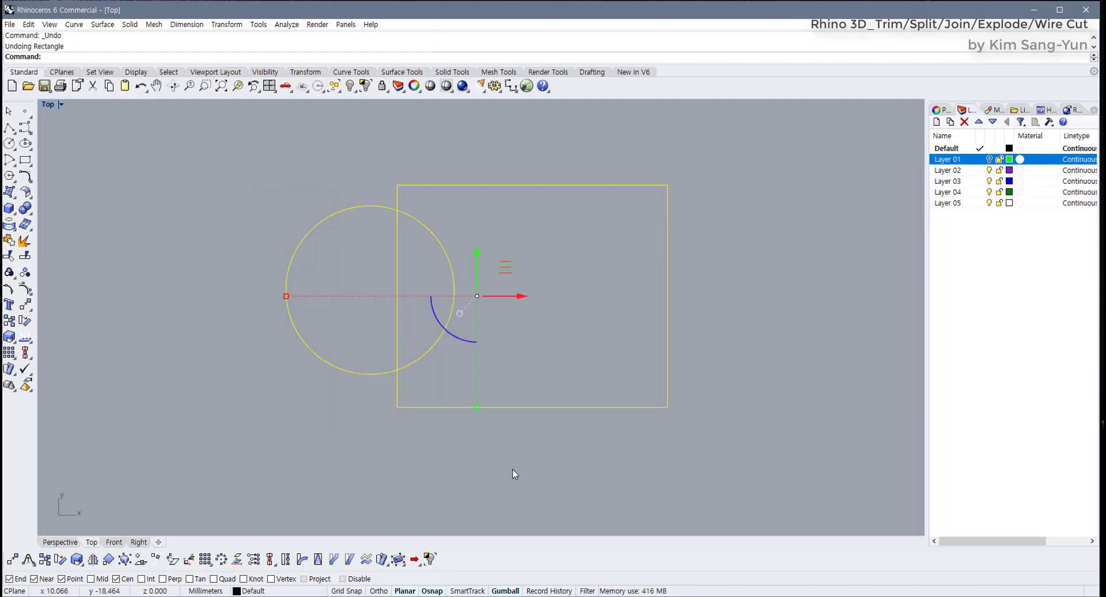
pyautogui.rightClick(145, 88)
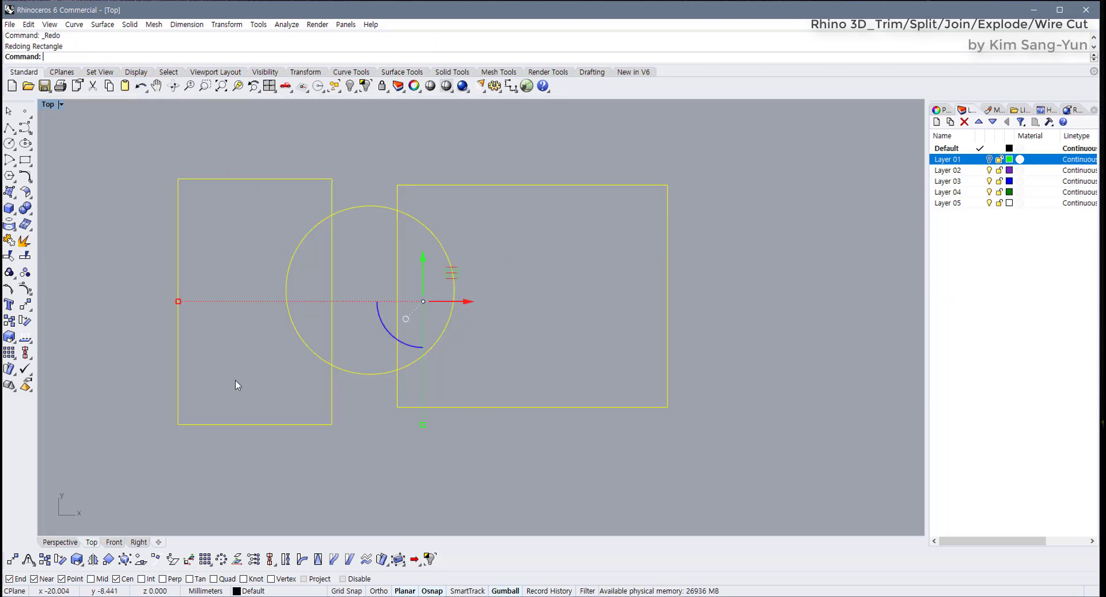
# Trim away the circle arcs inside both rectangles and the rectangle edges inside the circle, using all three curves as cutters
pyautogui.click(271, 424)
pyautogui.moveTo(486, 479); pyautogui.dragTo(242, 205)
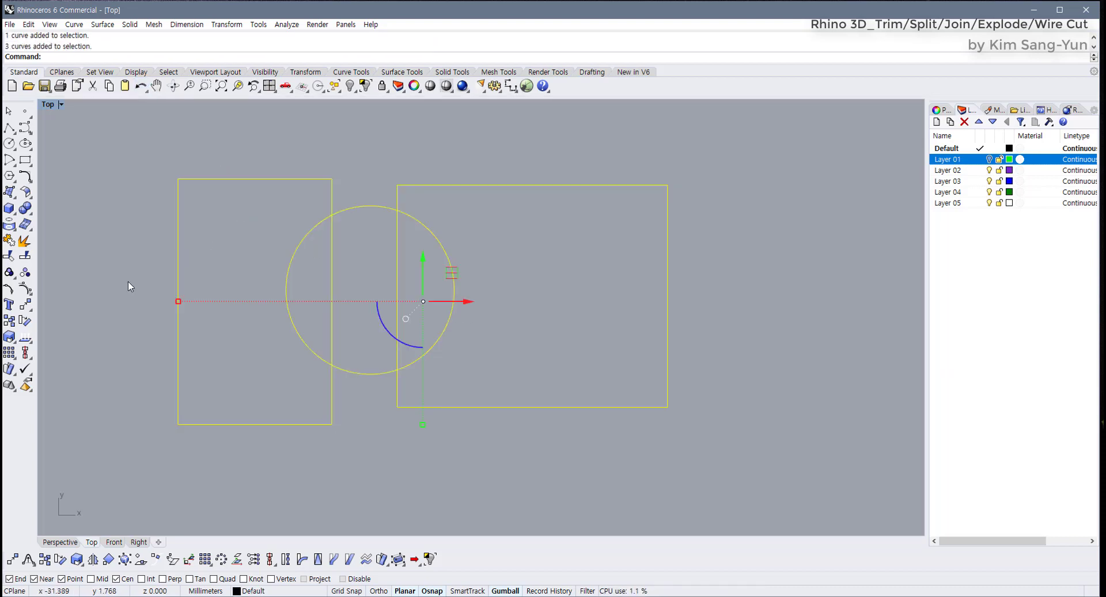
pyautogui.click(25, 258)
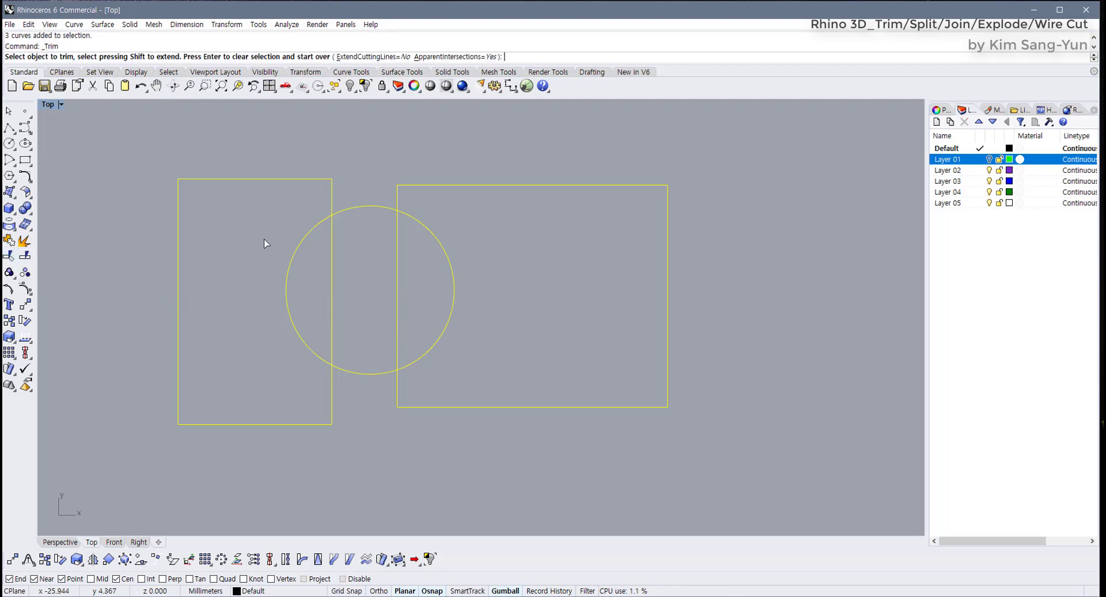
pyautogui.click(292, 254)
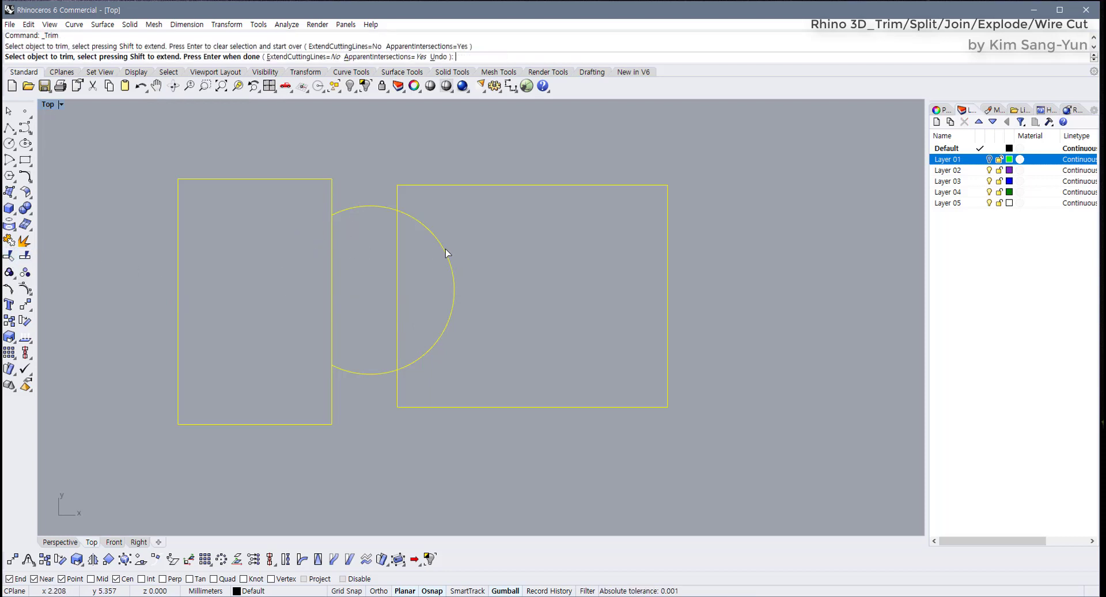
pyautogui.moveTo(463, 245); pyautogui.dragTo(246, 317)
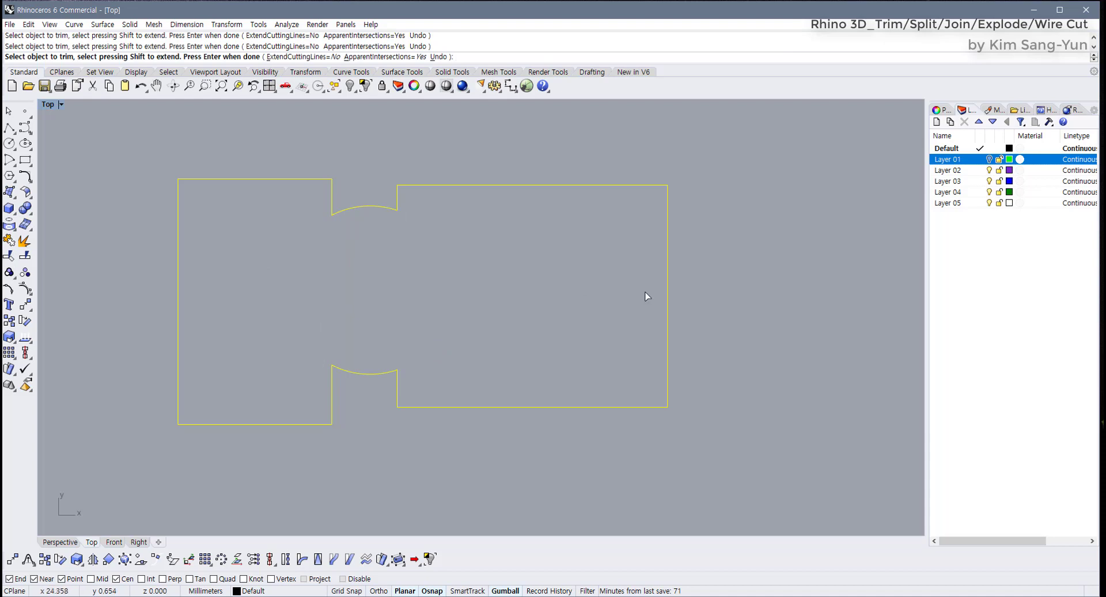
pyautogui.rightClick(354, 261)
pyautogui.click(515, 237)
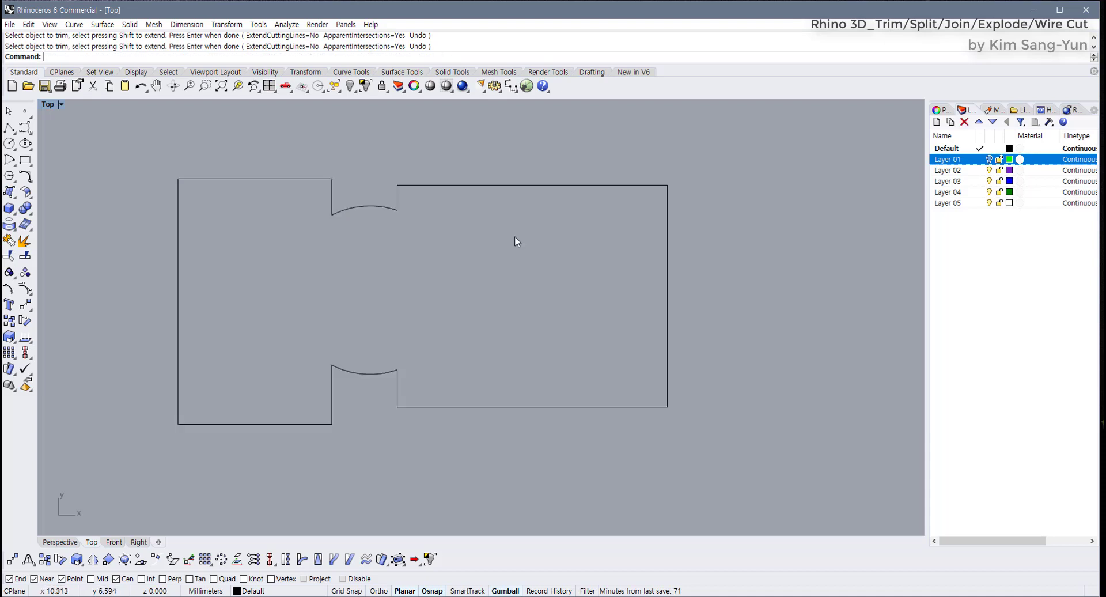
# Select the trimmed pieces individually, move the upper arc down into the outline, and undo the move
pyautogui.click(385, 214)
pyautogui.press('Escape')
pyautogui.click(397, 202)
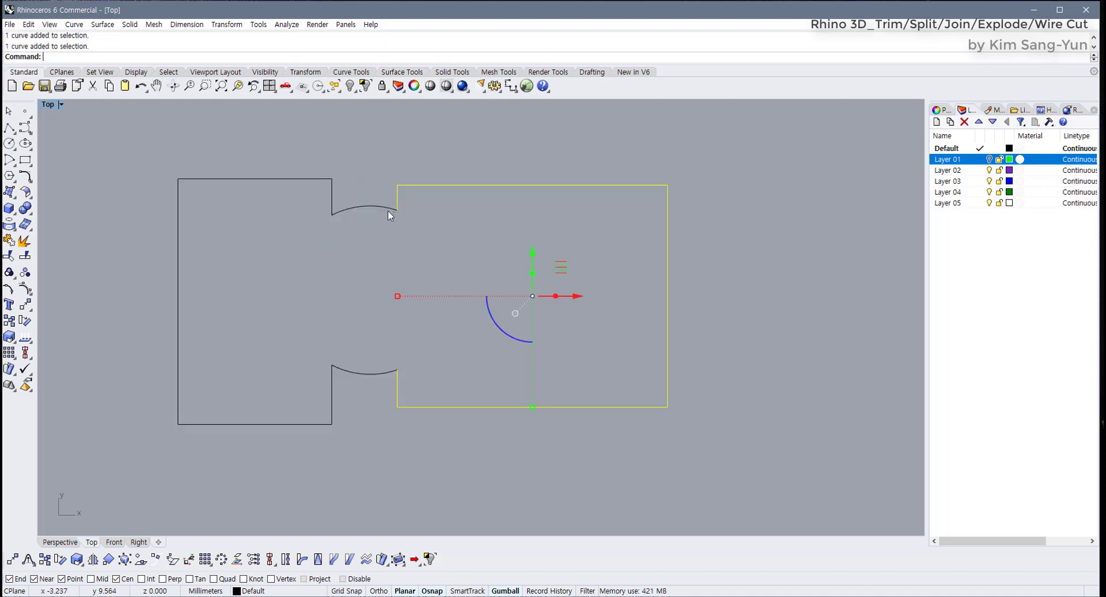
pyautogui.click(383, 211)
pyautogui.moveTo(385, 208); pyautogui.dragTo(374, 247)
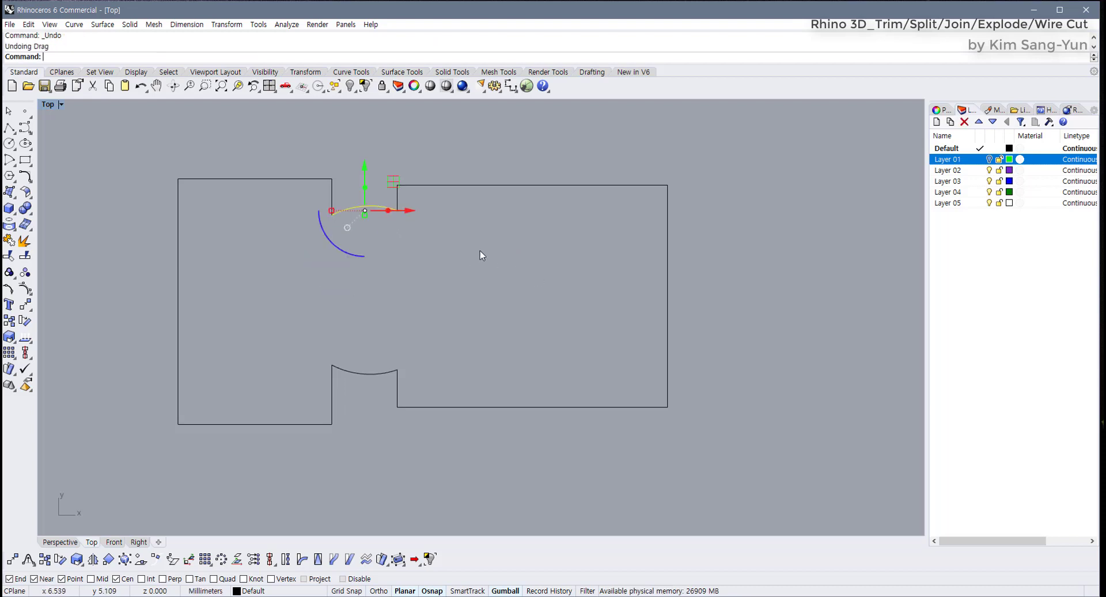
pyautogui.hotkey('ctrl', 'z')
# Join the four trimmed curves into one closed outline and select it with a crossing window
pyautogui.moveTo(481, 152); pyautogui.dragTo(260, 428)
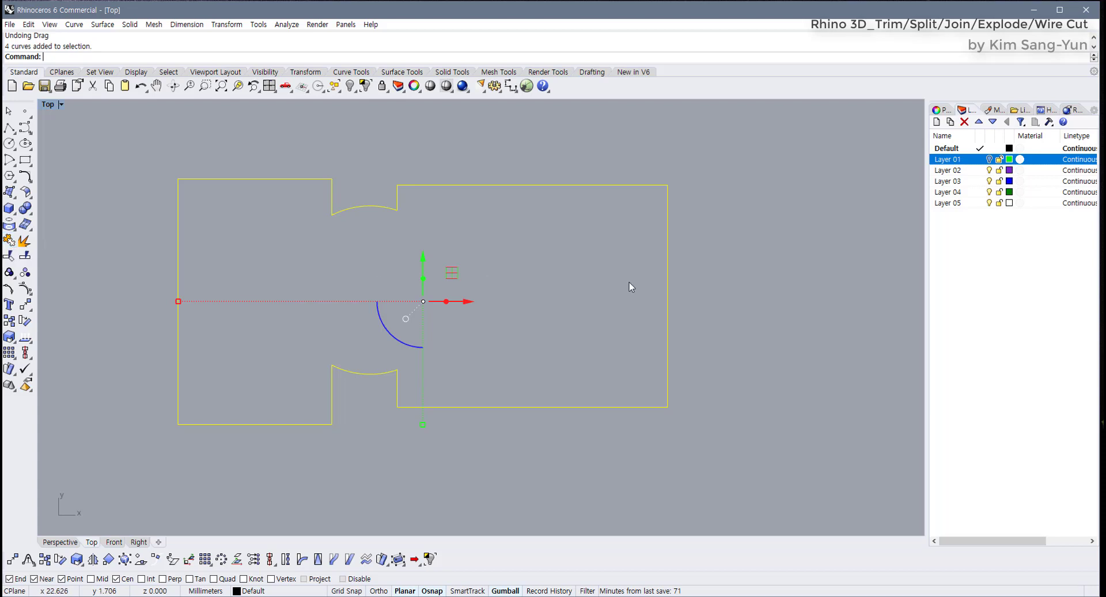
pyautogui.hotkey('ctrl', 'j')
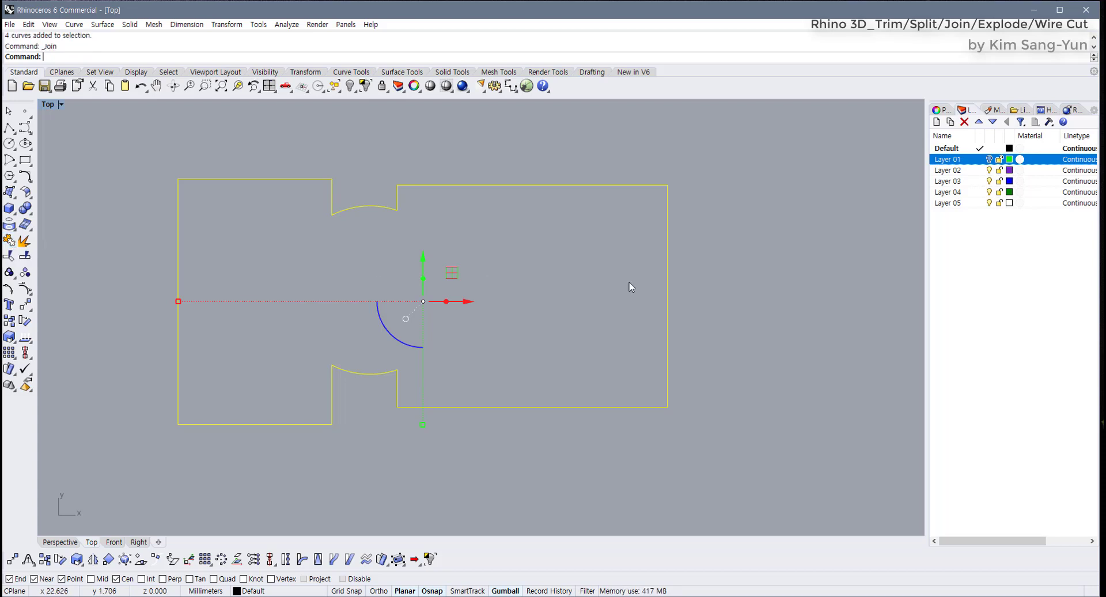
pyautogui.click(629, 283)
pyautogui.moveTo(446, 212); pyautogui.dragTo(416, 118)
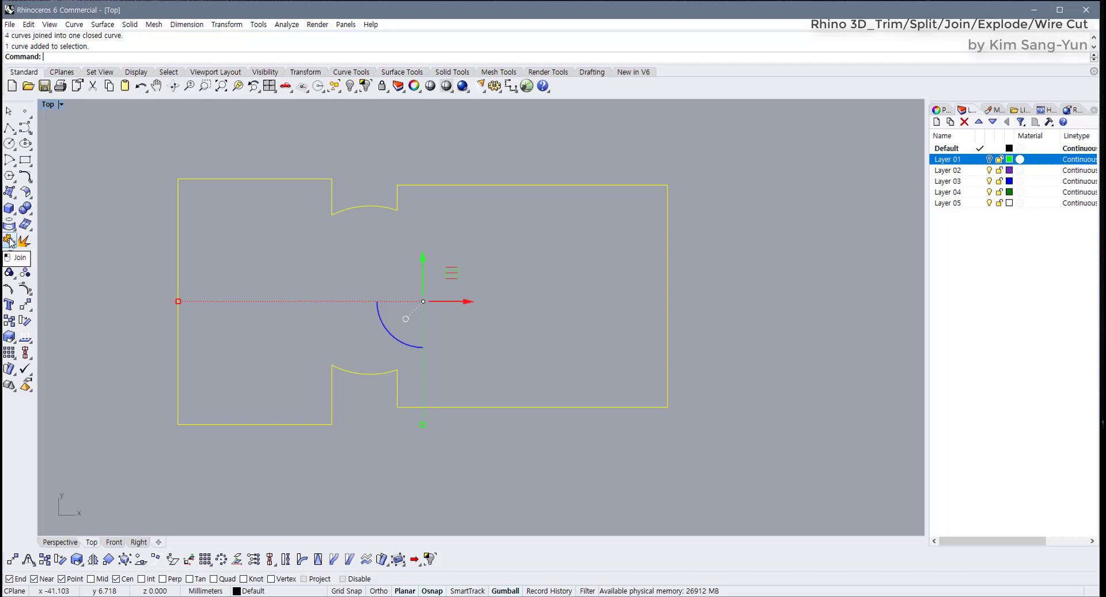
# Reselect the joined outline through different parts and move it slightly down and to the left as one curve
pyautogui.click(374, 240)
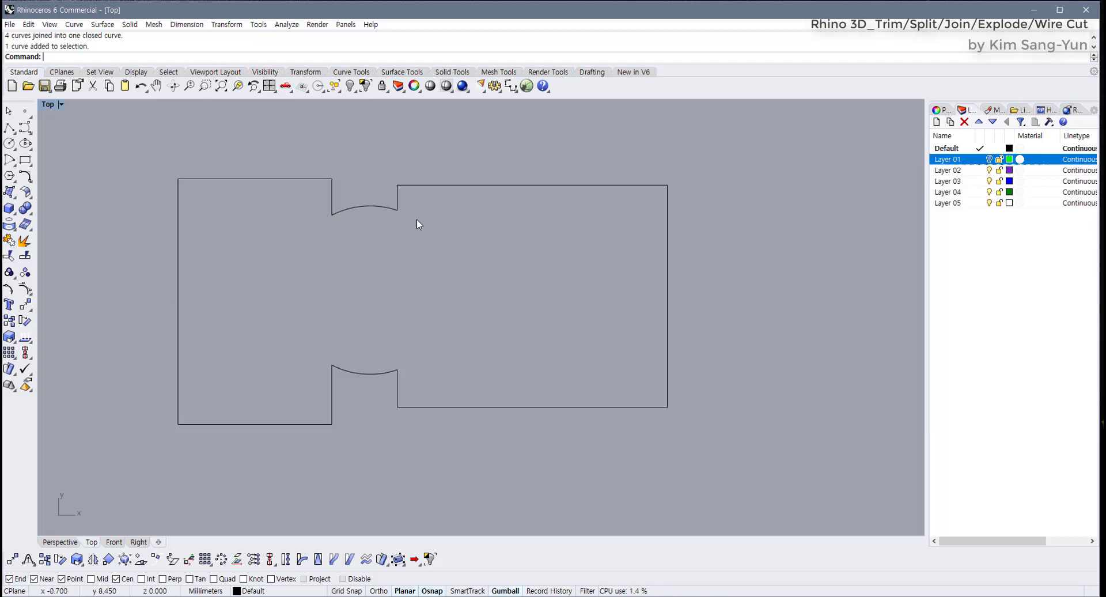
pyautogui.moveTo(530, 209); pyautogui.dragTo(383, 168)
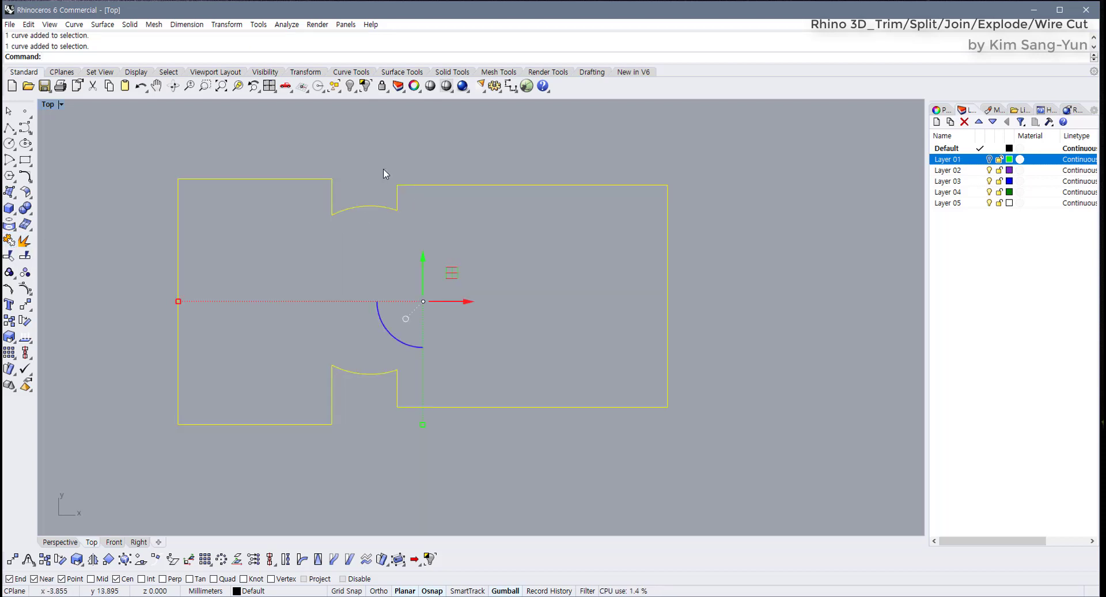
pyautogui.click(438, 226)
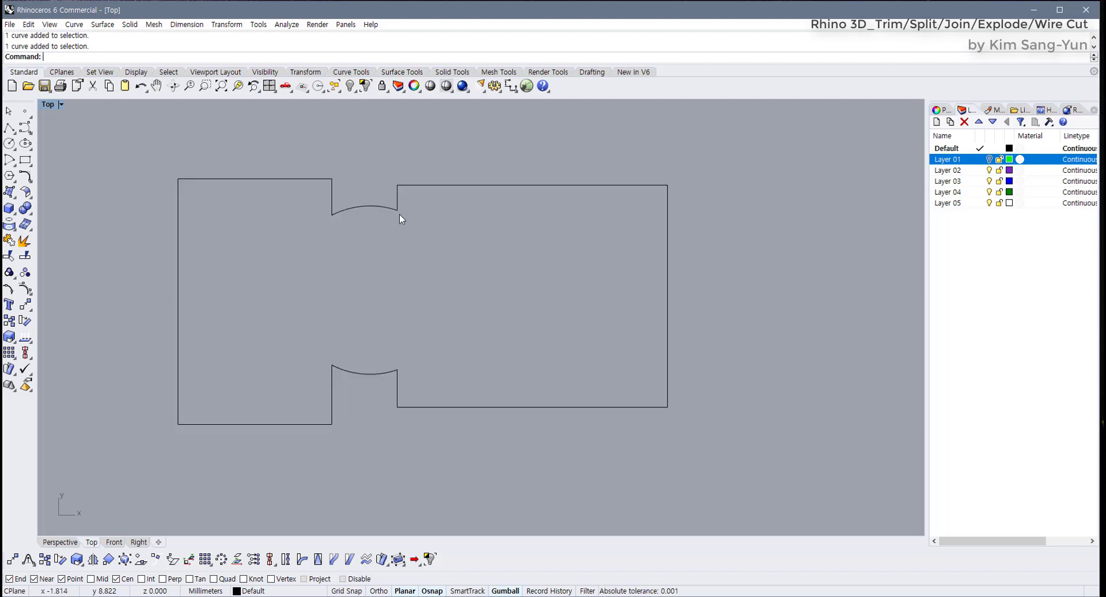
pyautogui.click(390, 208)
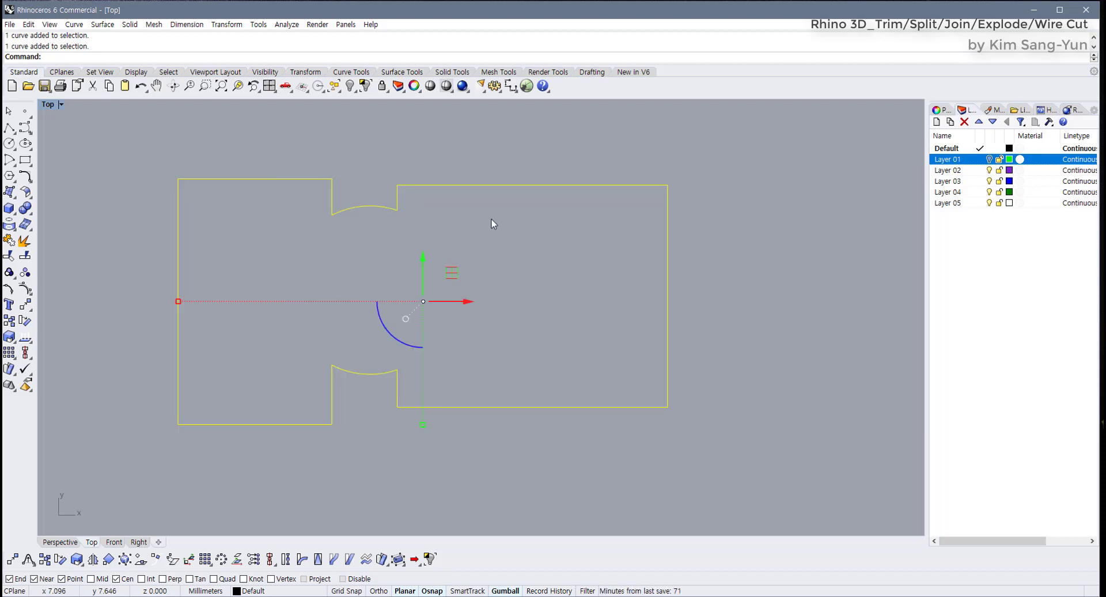
pyautogui.moveTo(492, 189); pyautogui.dragTo(482, 202)
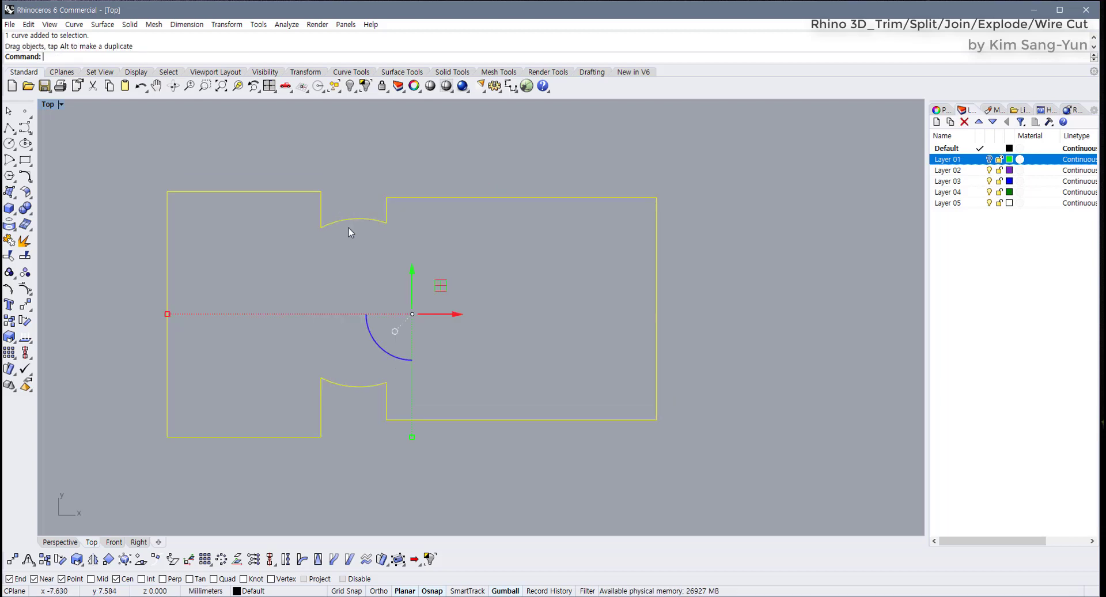
# Explode the joined outline into separate segments and move its upper-left horizontal and far-left vertical edges outward
pyautogui.click(25, 242)
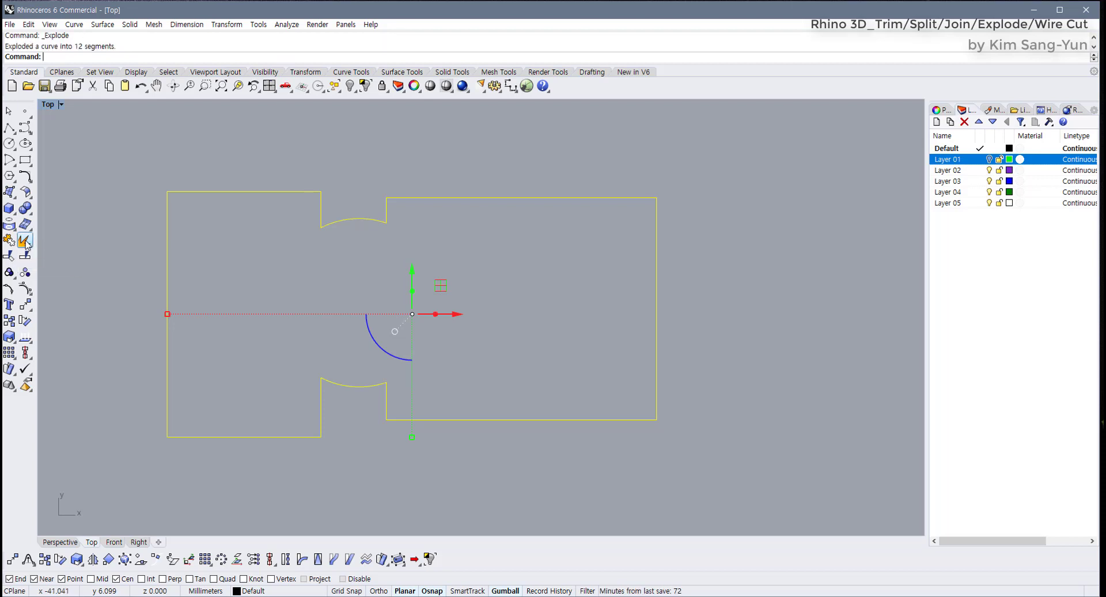
pyautogui.click(359, 219)
pyautogui.moveTo(265, 192); pyautogui.dragTo(208, 171)
pyautogui.moveTo(167, 237); pyautogui.dragTo(121, 260)
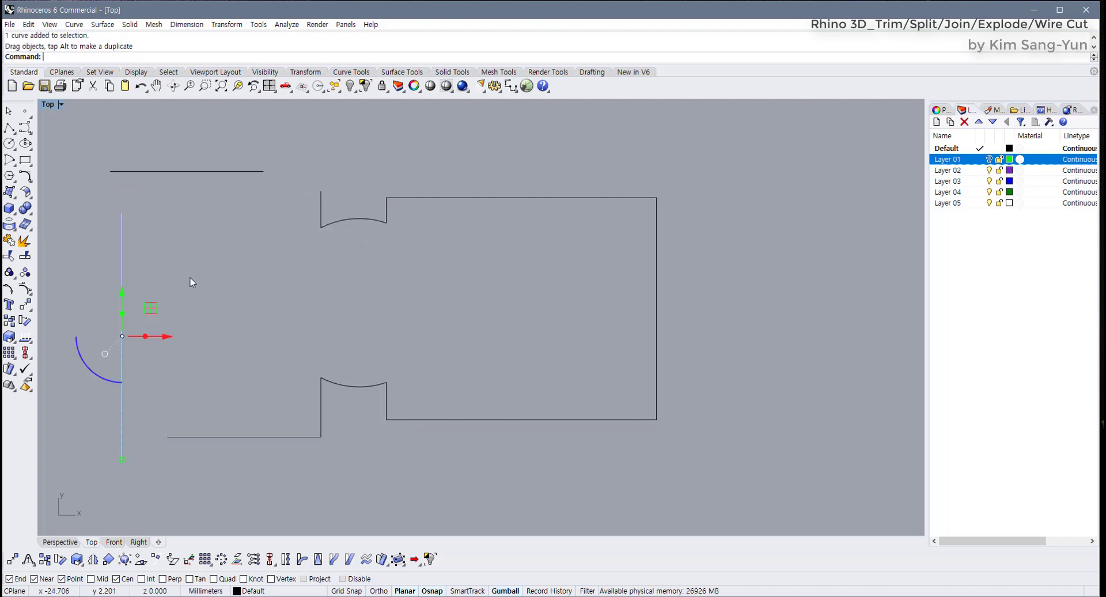
# Undo the segment moves, explode, outline move, join and trims back to the original circle and two rectangles
pyautogui.hotkey('ctrl', 'z')
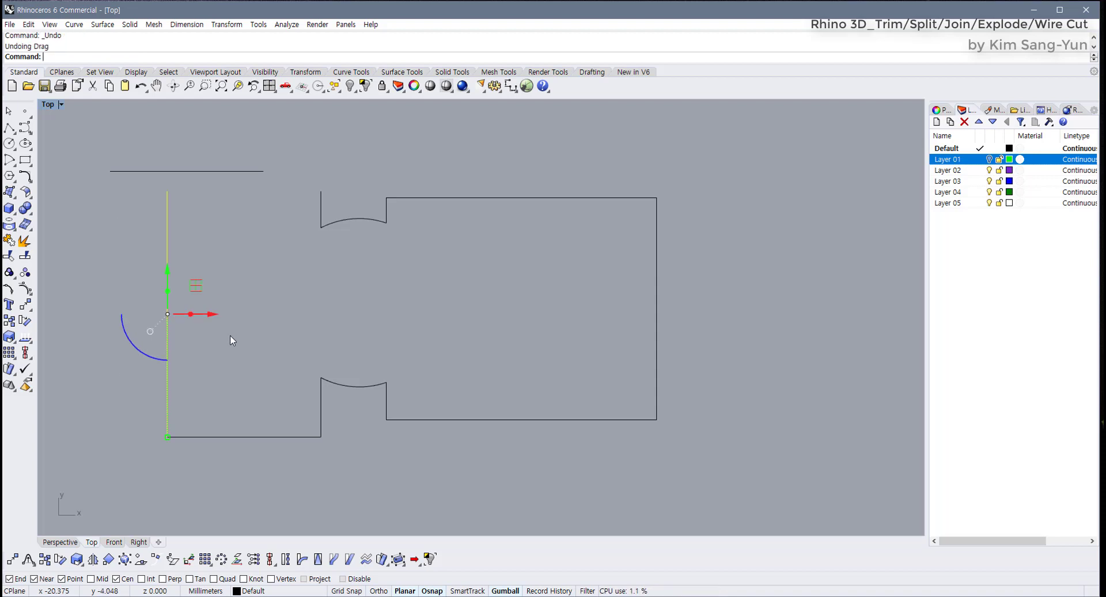
pyautogui.hotkey('ctrl', 'z')
pyautogui.hotkey('ctrl', 'z')
pyautogui.hotkey('ctrl', 'z')
pyautogui.hotkey('ctrl', 'z')
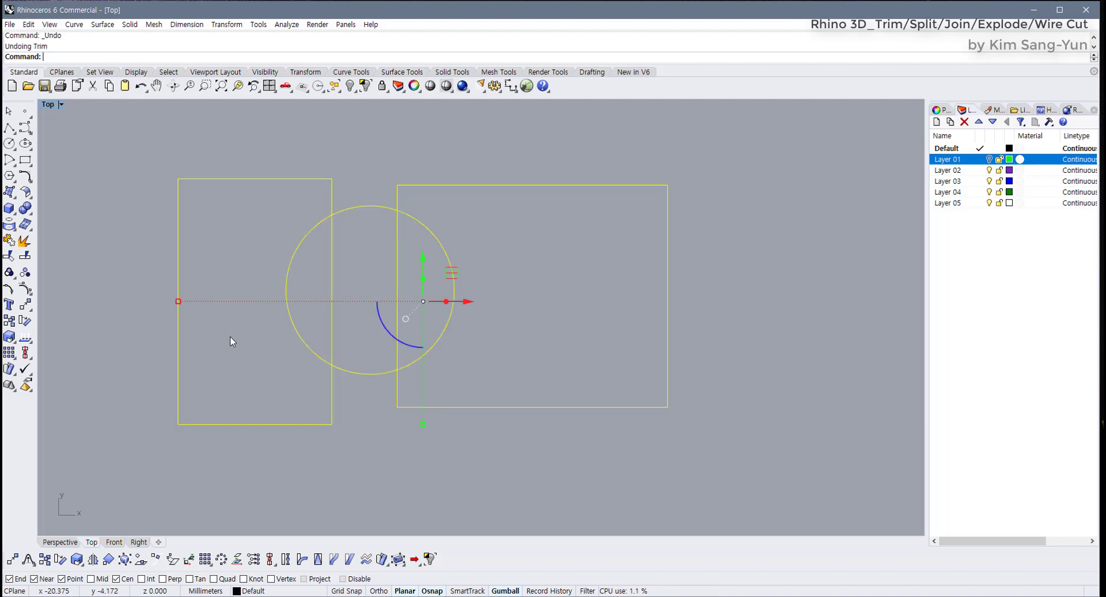
# Delete the rectangle overlapping the circle's left side
pyautogui.moveTo(248, 392); pyautogui.dragTo(133, 458)
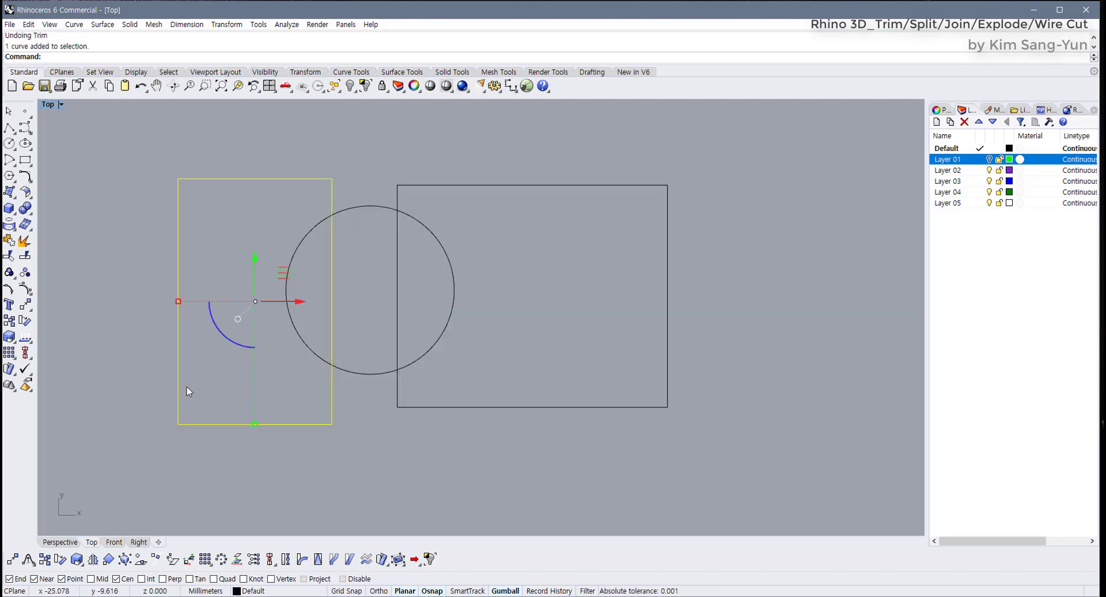
pyautogui.press('Delete')
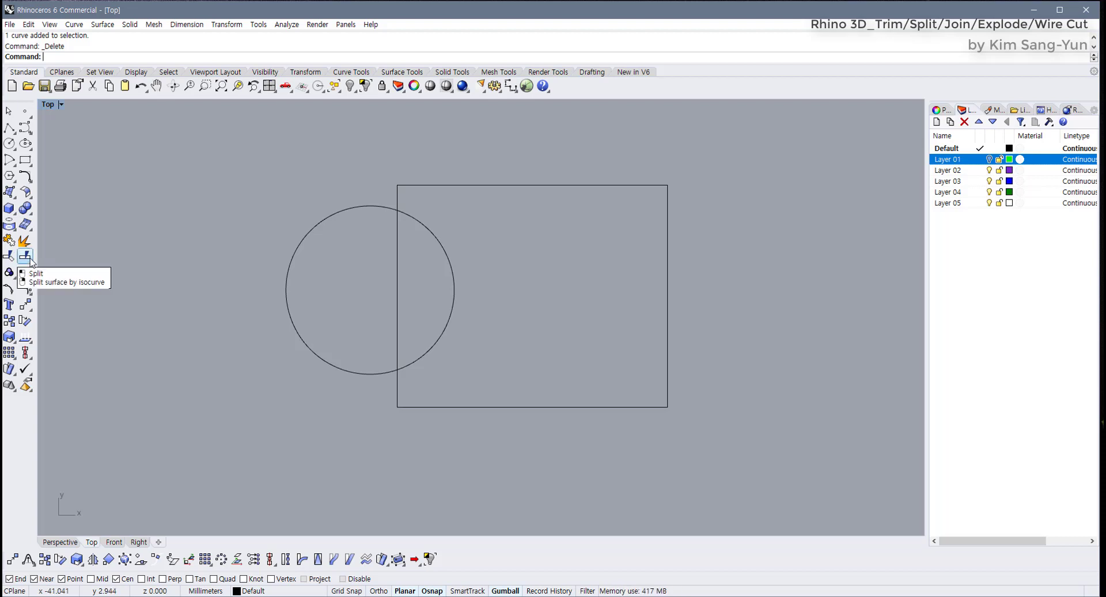
# Split the circle into pieces, using the remaining rectangle as the cutting object
pyautogui.click(30, 260)
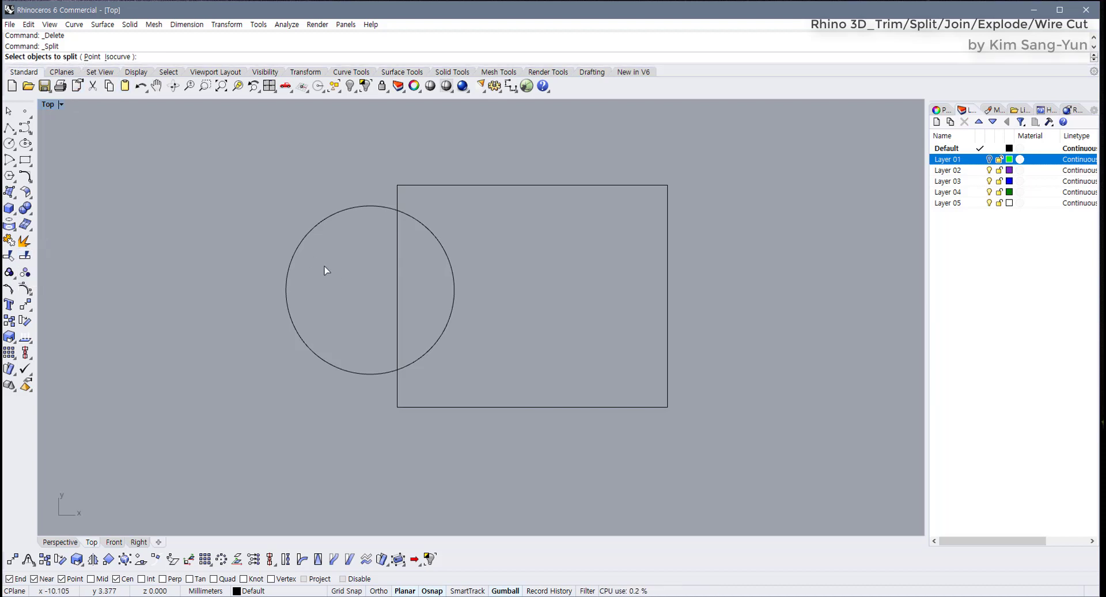
pyautogui.moveTo(315, 260); pyautogui.dragTo(256, 263)
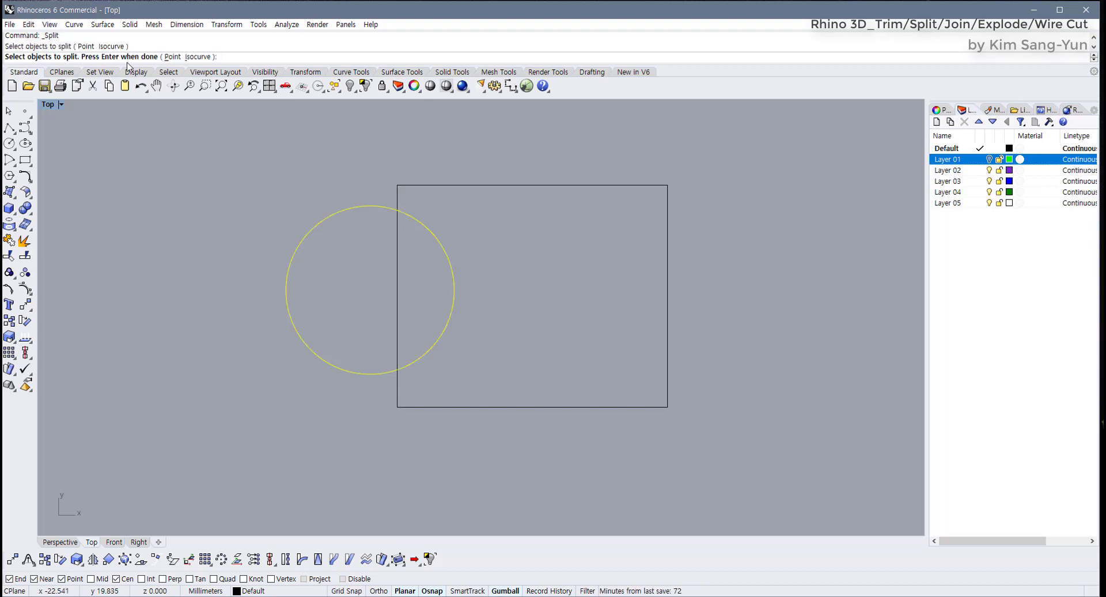
pyautogui.press('Return')
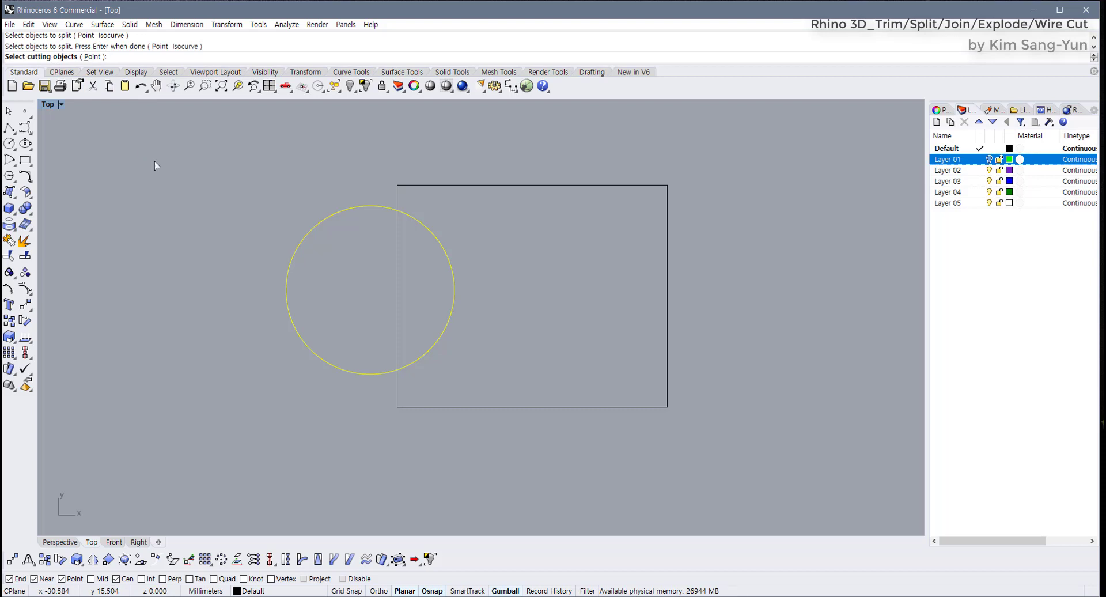
pyautogui.click(516, 185)
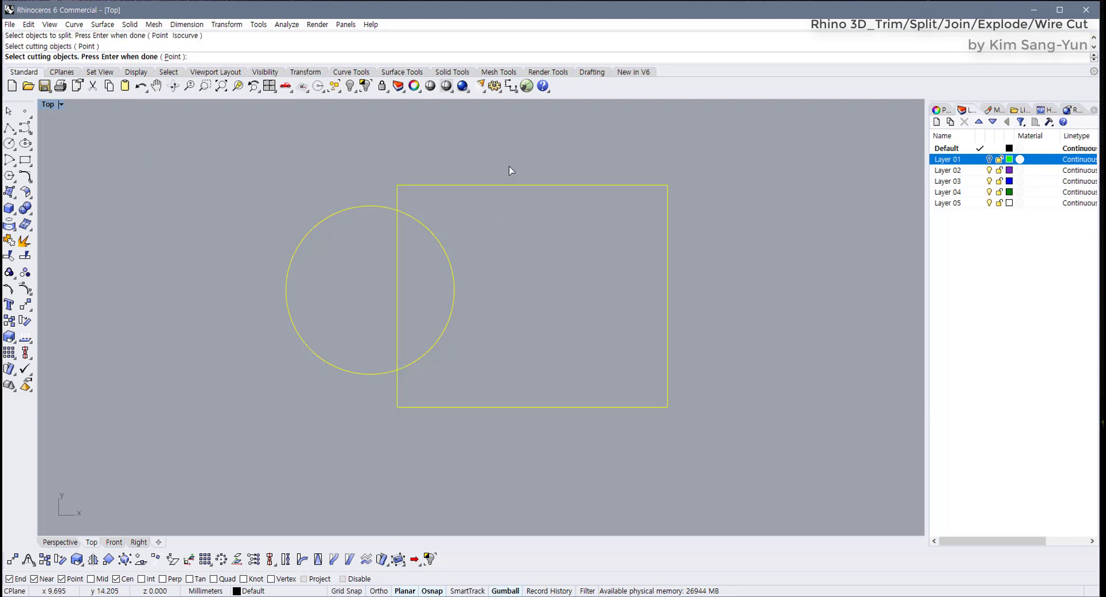
pyautogui.press('Return')
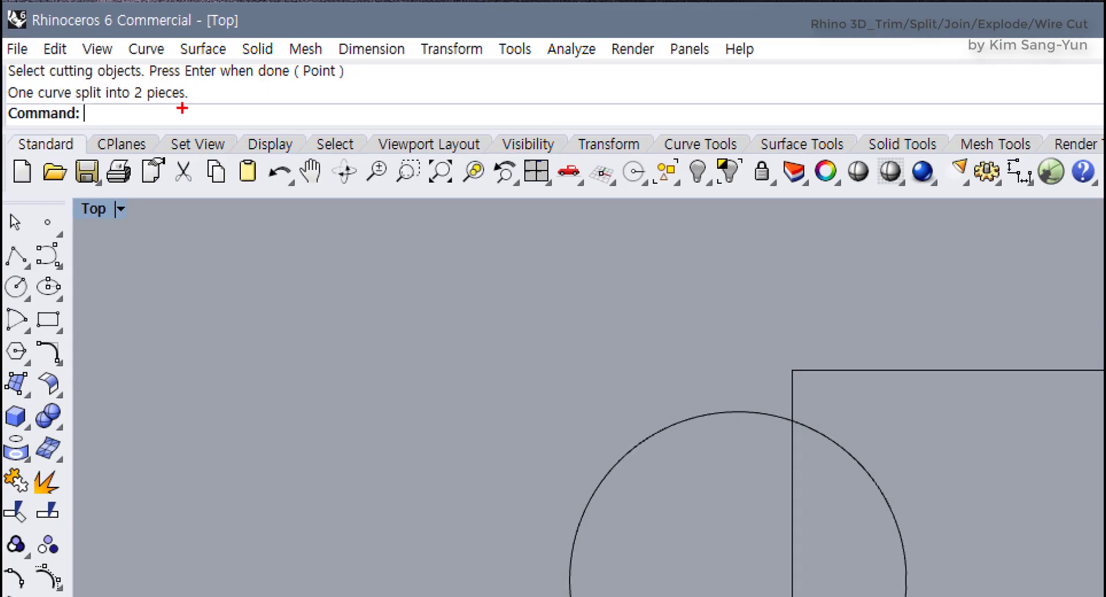
pyautogui.moveTo(183, 108); pyautogui.dragTo(108, 110)
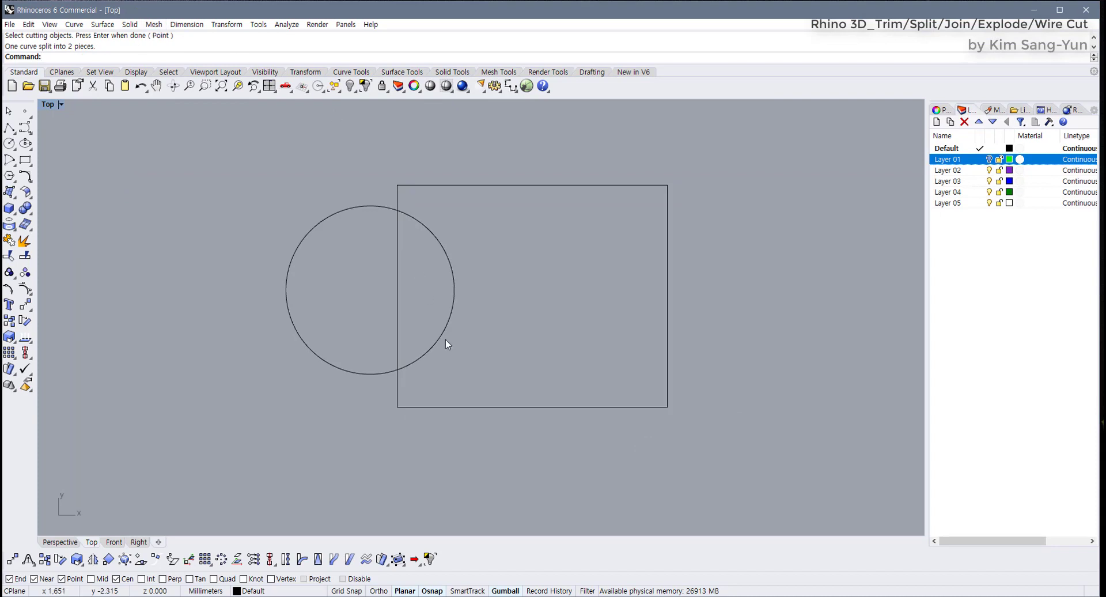
# Move the circle's two split arcs apart, the right arc to the right and the left arc to the left
pyautogui.click(437, 239)
pyautogui.click(381, 208)
pyautogui.moveTo(432, 229); pyautogui.dragTo(477, 229)
pyautogui.moveTo(361, 211); pyautogui.dragTo(310, 214)
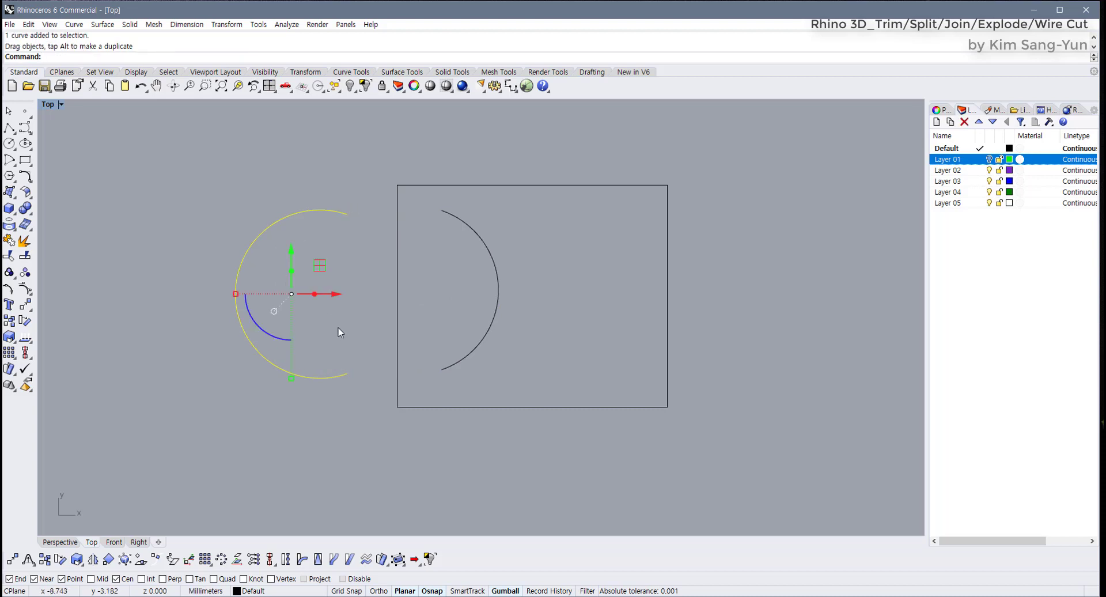
# Undo both arc moves and the split to restore the whole circle
pyautogui.hotkey('ctrl', 'z')
pyautogui.hotkey('ctrl', 'z')
pyautogui.hotkey('ctrl', 'z')
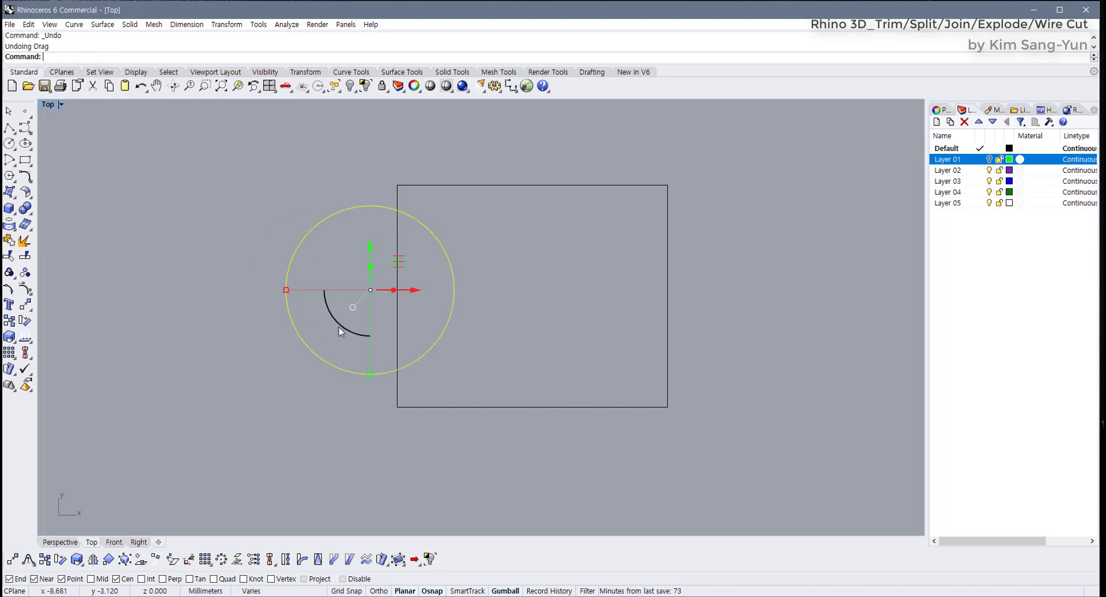
# Narrow the rectangle into a tall strip and move it across the middle of the circle
pyautogui.click(453, 317)
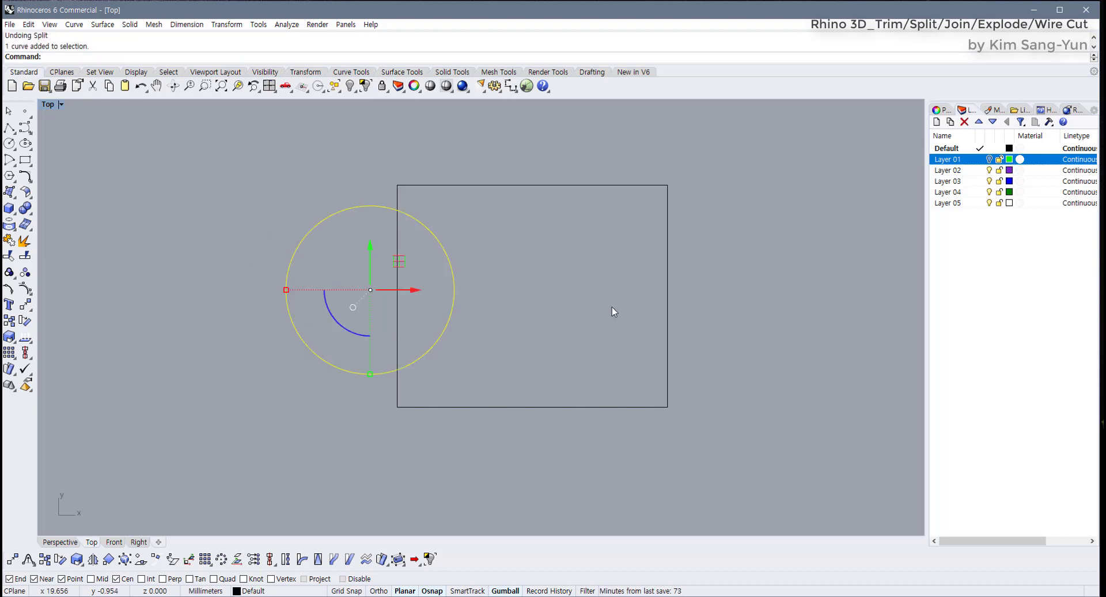
pyautogui.click(669, 293)
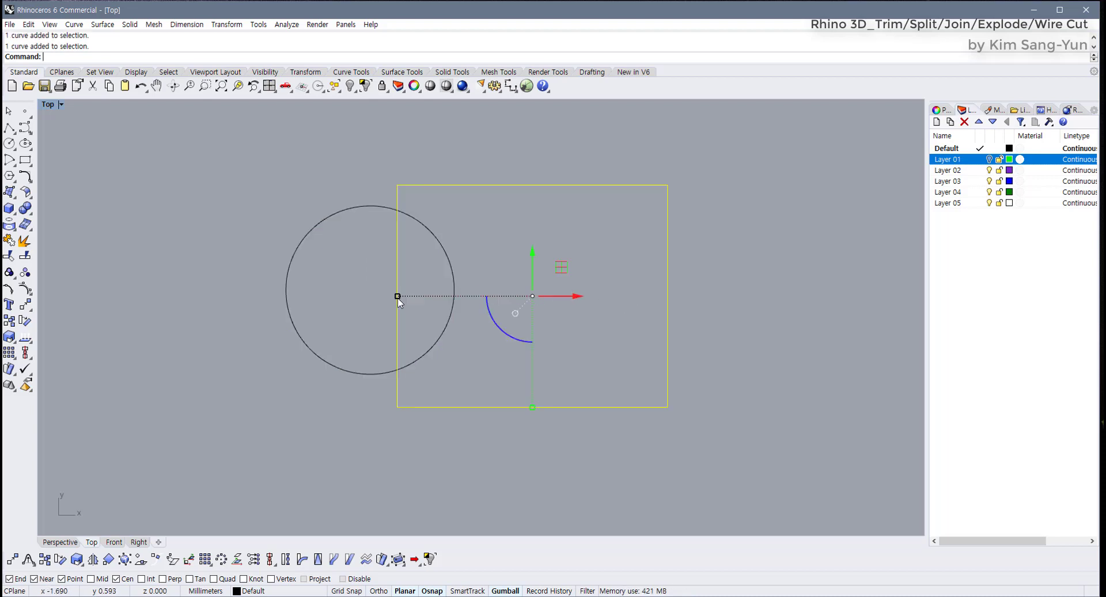
pyautogui.moveTo(396, 297); pyautogui.dragTo(505, 296)
pyautogui.moveTo(558, 267); pyautogui.dragTo(402, 254)
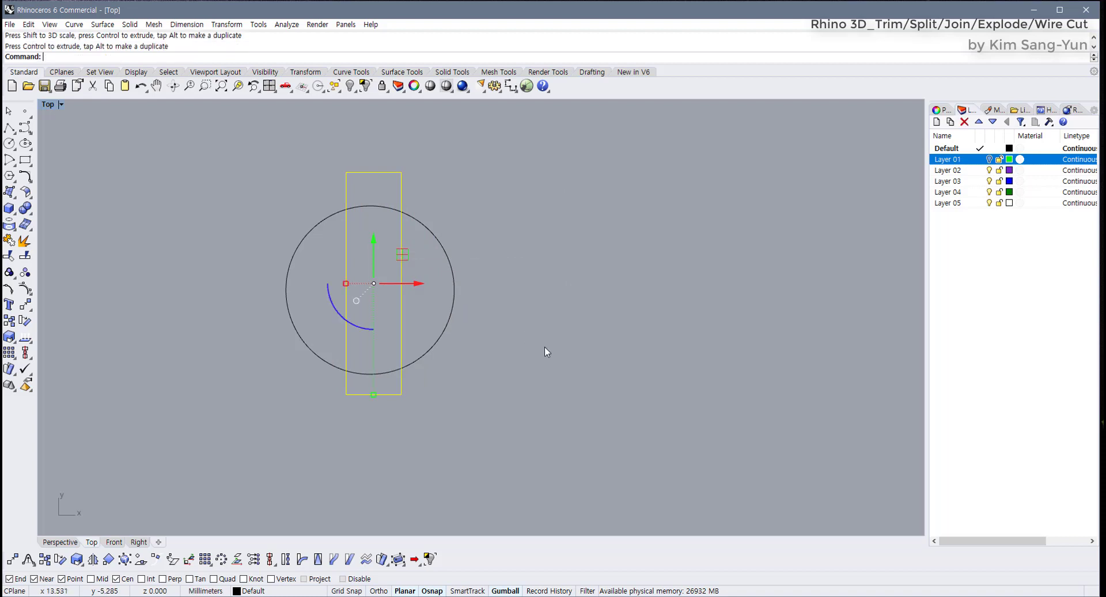
pyautogui.click(537, 320)
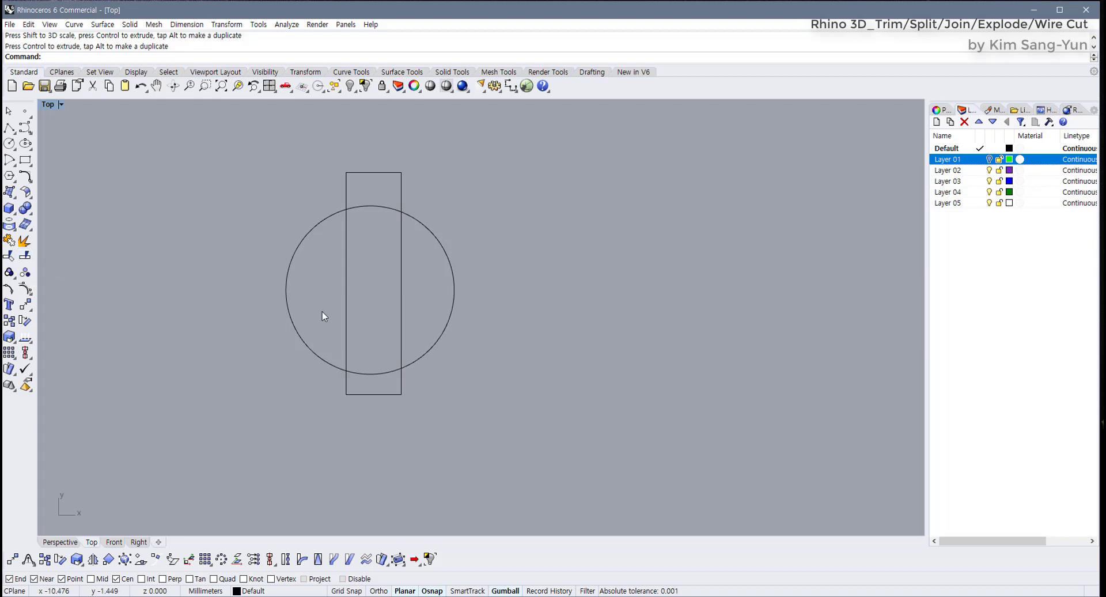
# Nudge the circle slightly to the right over the narrow rectangle
pyautogui.click(293, 324)
pyautogui.moveTo(397, 290); pyautogui.dragTo(413, 290)
pyautogui.click(468, 312)
pyautogui.click(457, 303)
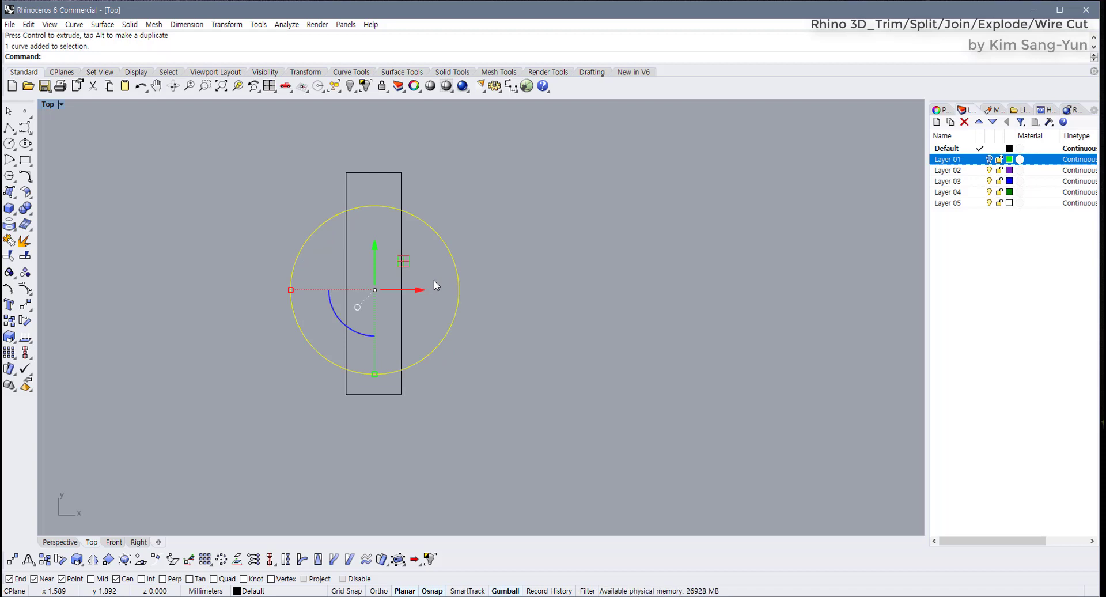
pyautogui.click(523, 262)
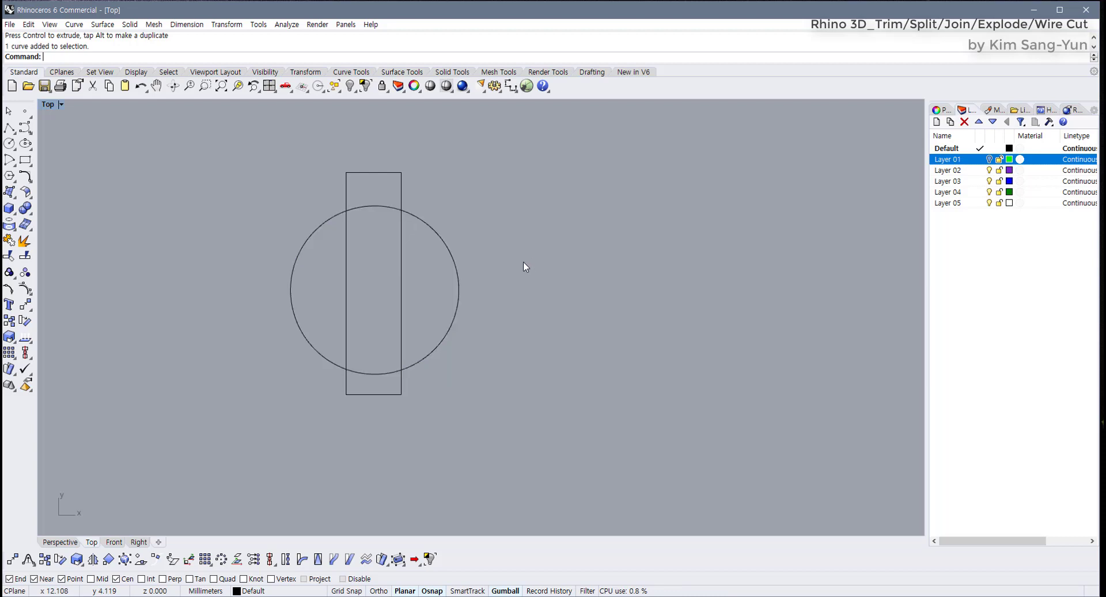
# Split the circle, using the narrow rectangle as the cutting object
pyautogui.moveTo(450, 291); pyautogui.dragTo(451, 294)
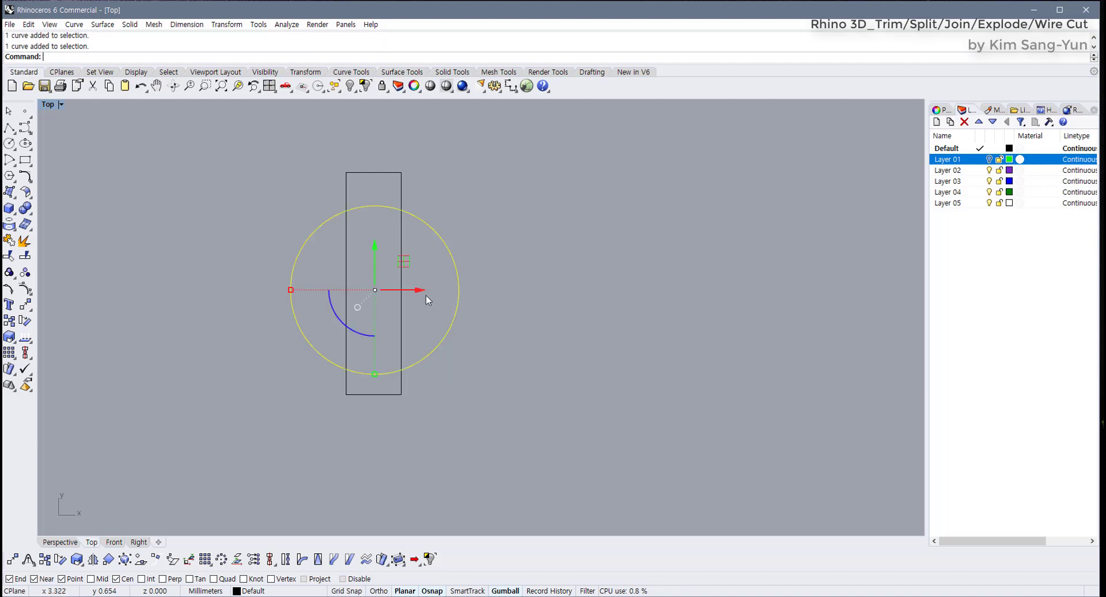
pyautogui.click(25, 256)
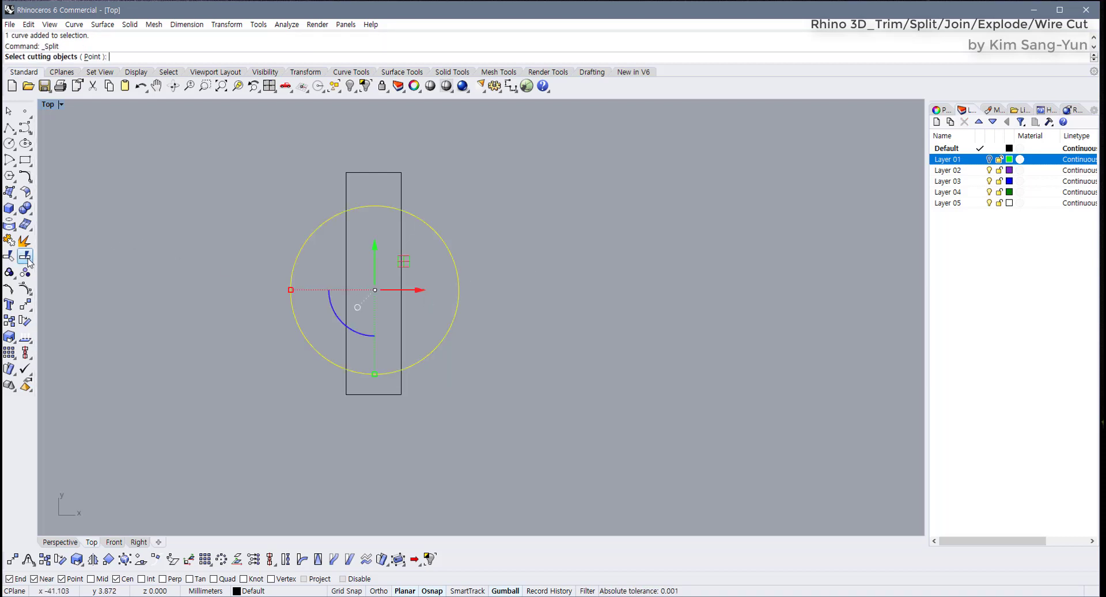
pyautogui.click(396, 172)
pyautogui.press('Return')
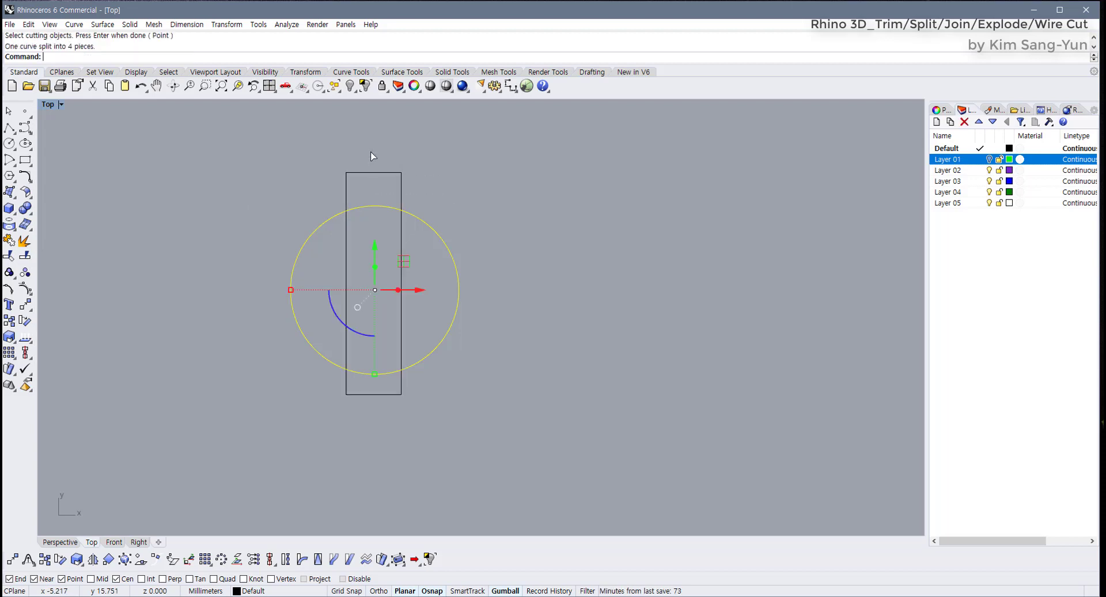
# Move the narrow rectangle off to the left of the circle and delete it
pyautogui.click(401, 184)
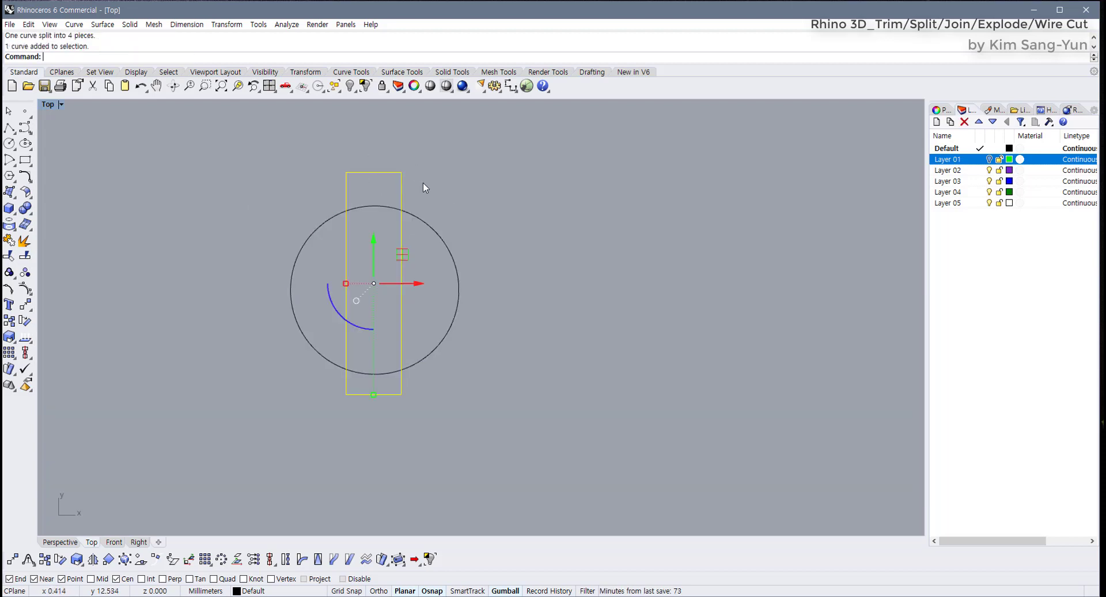
pyautogui.moveTo(404, 254); pyautogui.dragTo(201, 260)
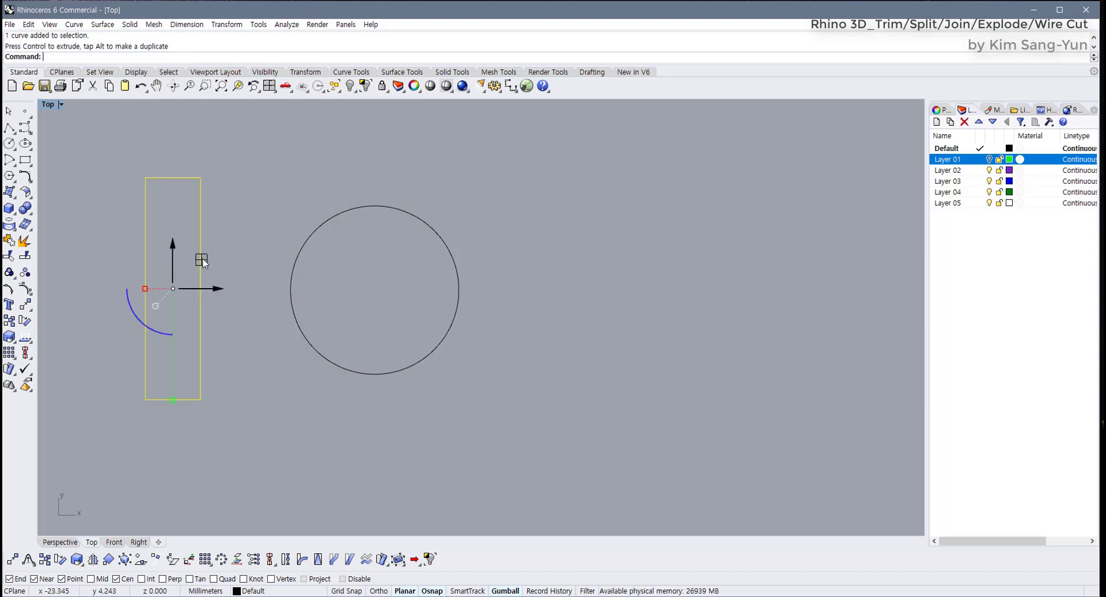
pyautogui.press('Delete')
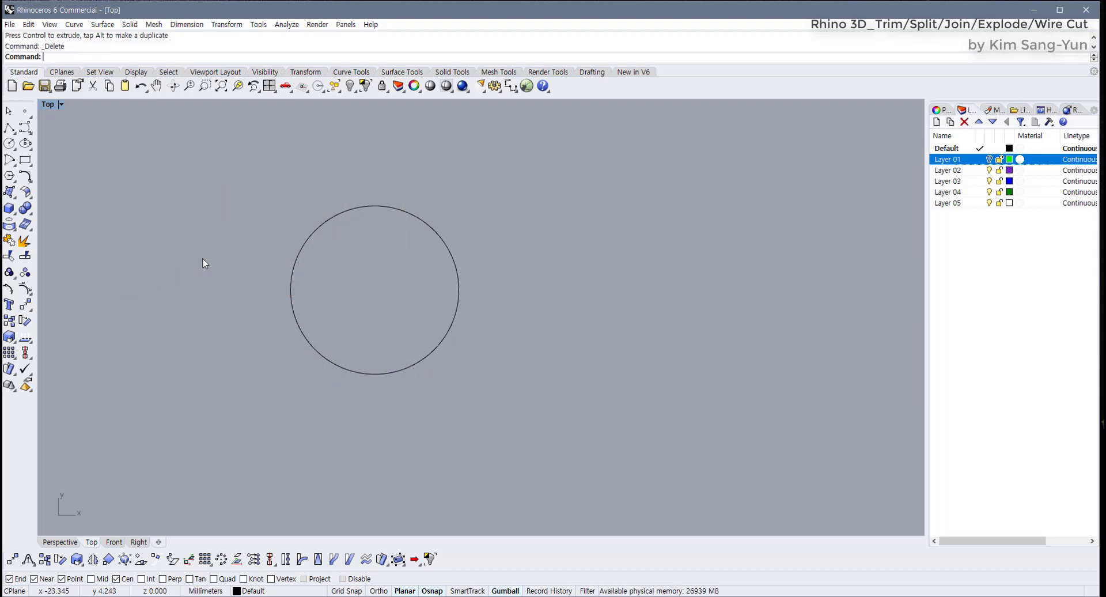
# Move the short upper and lower arcs out to the left of the circle, and undo the move
pyautogui.moveTo(348, 184); pyautogui.dragTo(398, 328)
pyautogui.moveTo(314, 165); pyautogui.dragTo(427, 432)
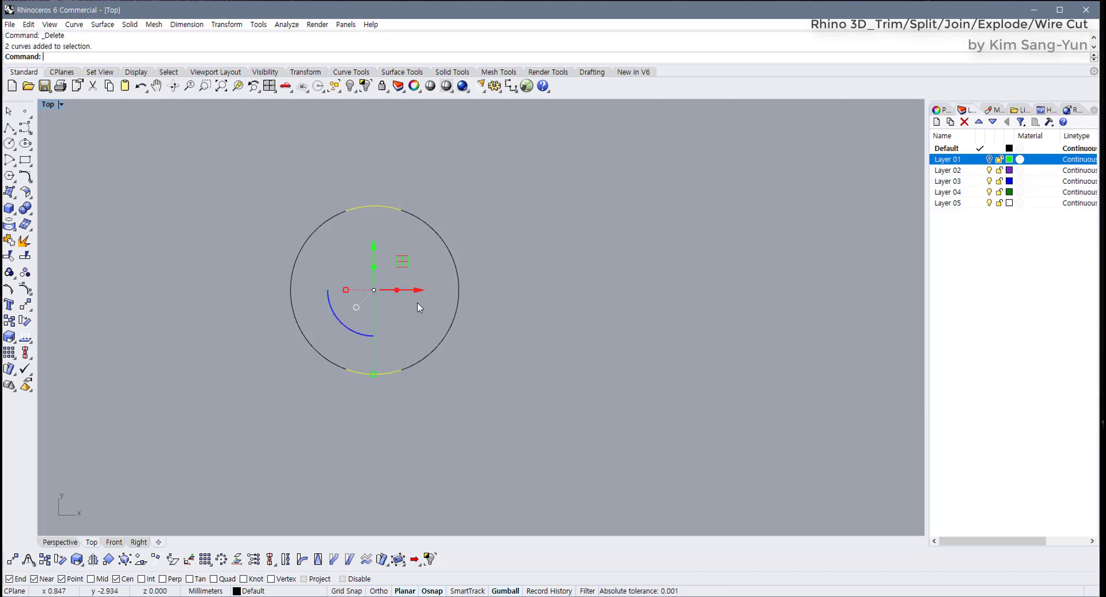
pyautogui.moveTo(331, 184); pyautogui.dragTo(427, 433)
pyautogui.moveTo(393, 262); pyautogui.dragTo(258, 259)
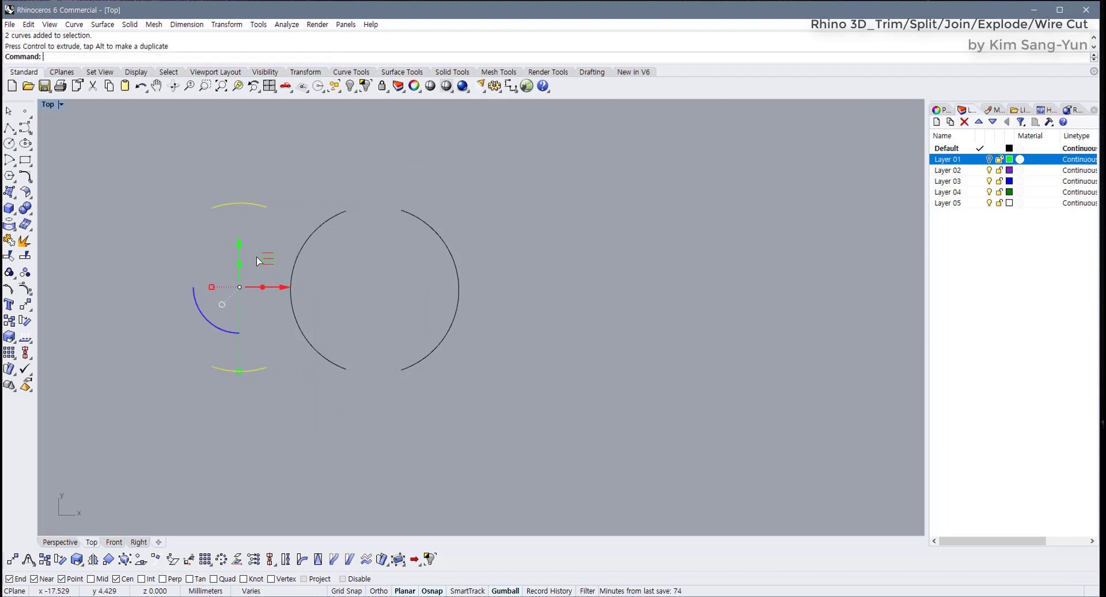
pyautogui.click(340, 281)
pyautogui.moveTo(517, 258); pyautogui.dragTo(275, 314)
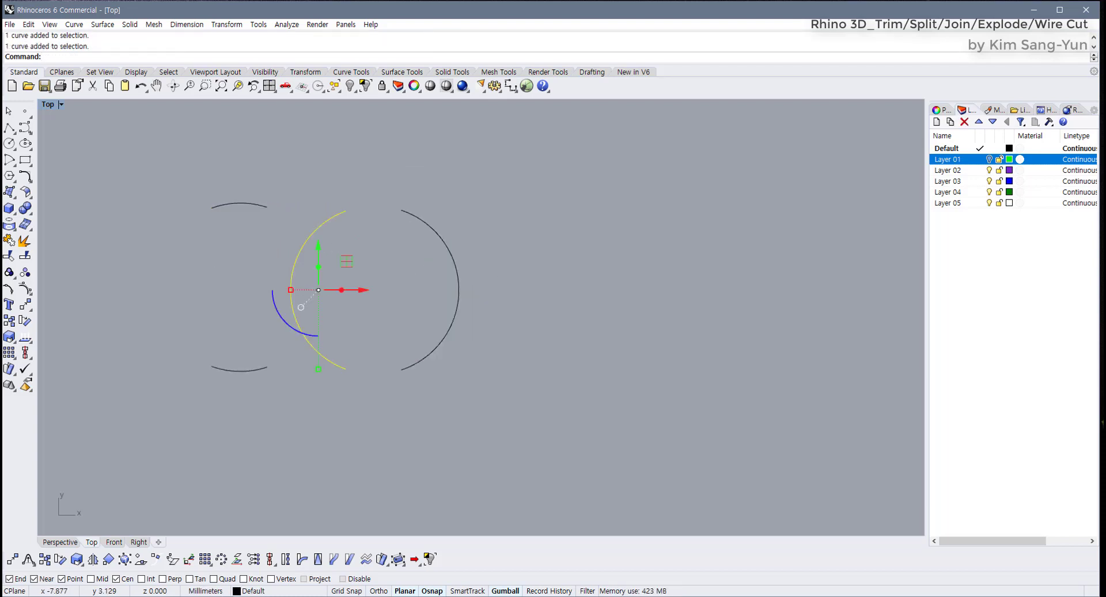
pyautogui.hotkey('ctrl', 'z')
pyautogui.click(478, 420)
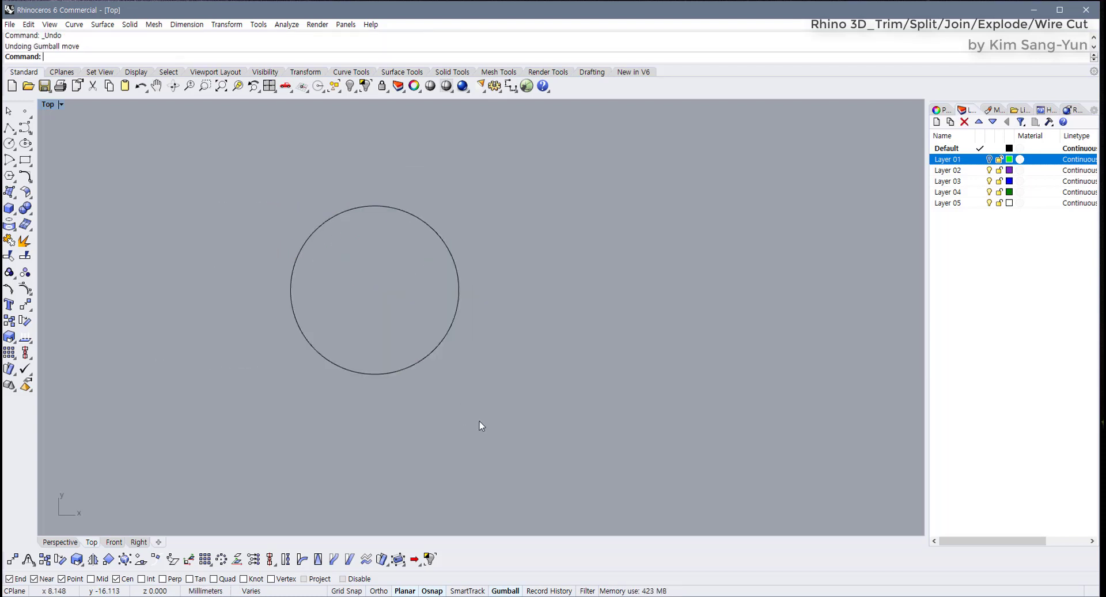
# Delete all pieces of the split circle and return to the four-viewport layout
pyautogui.moveTo(482, 447); pyautogui.dragTo(226, 161)
pyautogui.press('Delete')
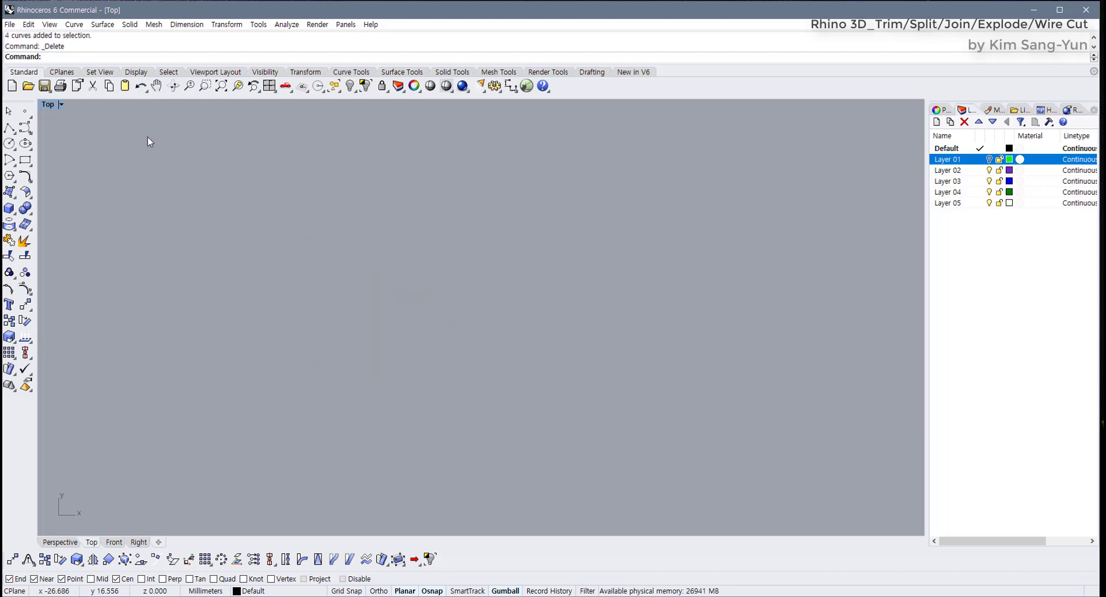
pyautogui.doubleClick(46, 105)
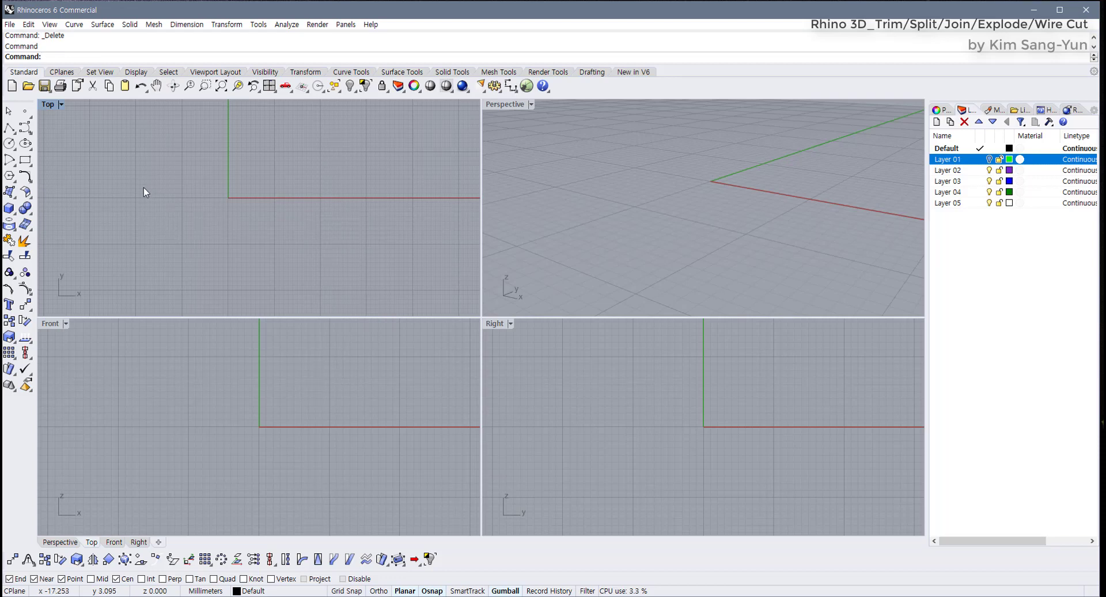
# Create a sphere centred at the origin (0) with a radius of about 13.9 mm
pyautogui.click(10, 210)
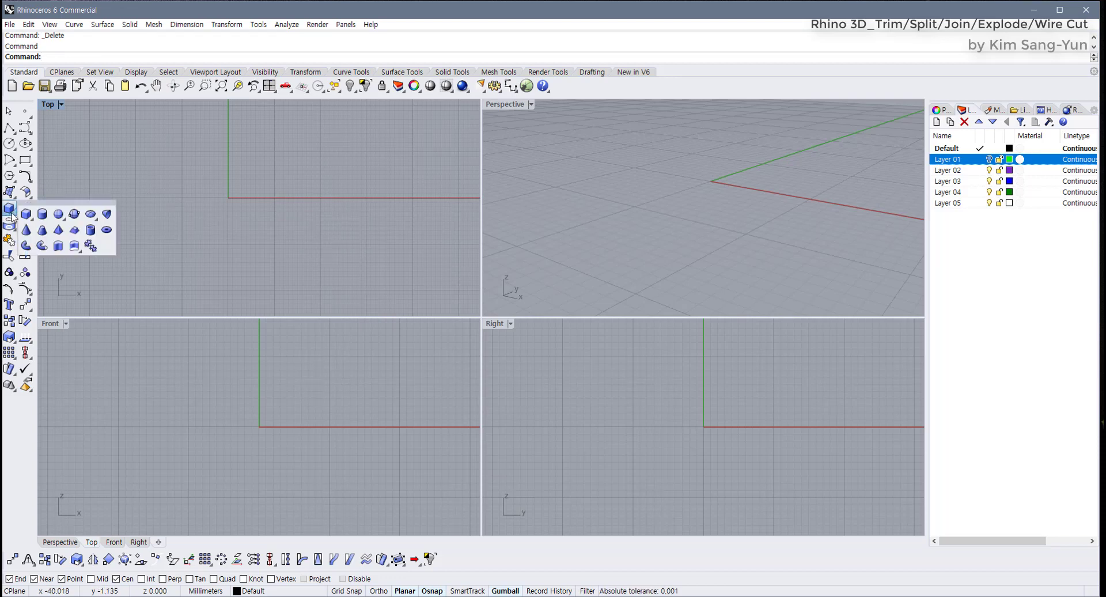
pyautogui.click(58, 214)
pyautogui.write('0')
pyautogui.press('Return')
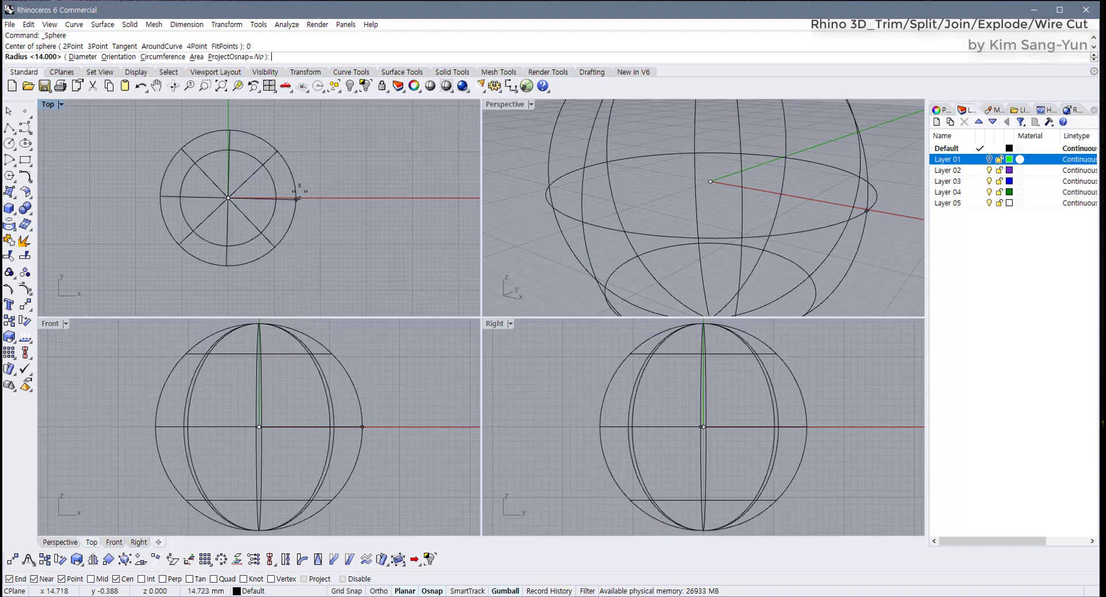
pyautogui.click(275, 154)
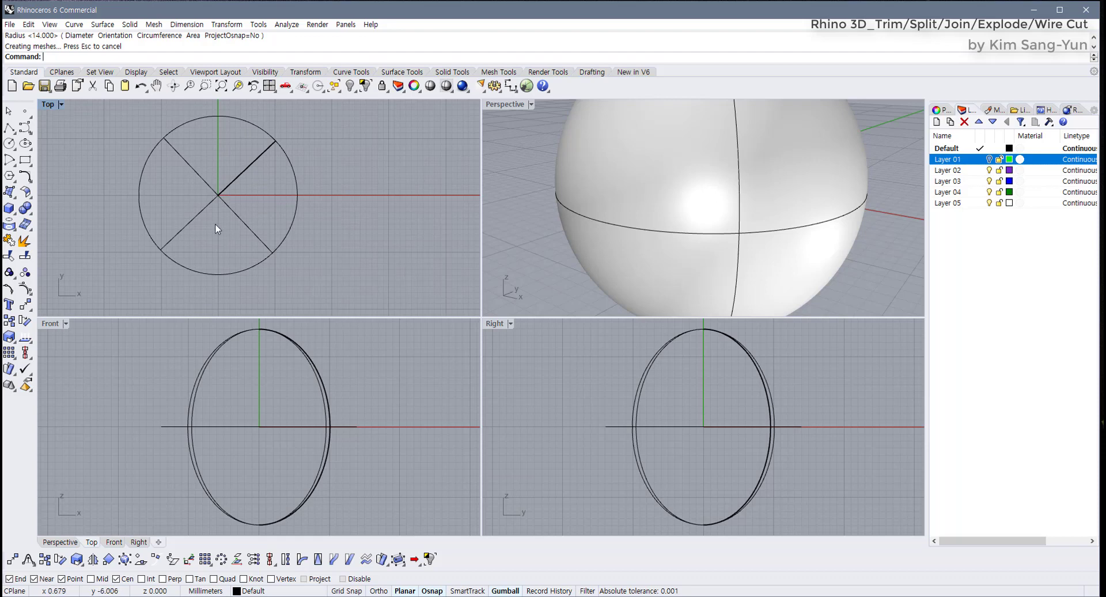
# Examine the sphere and its wireframe curves in the Perspective, Front and Right viewports
pyautogui.scroll(-5, 703, 265)
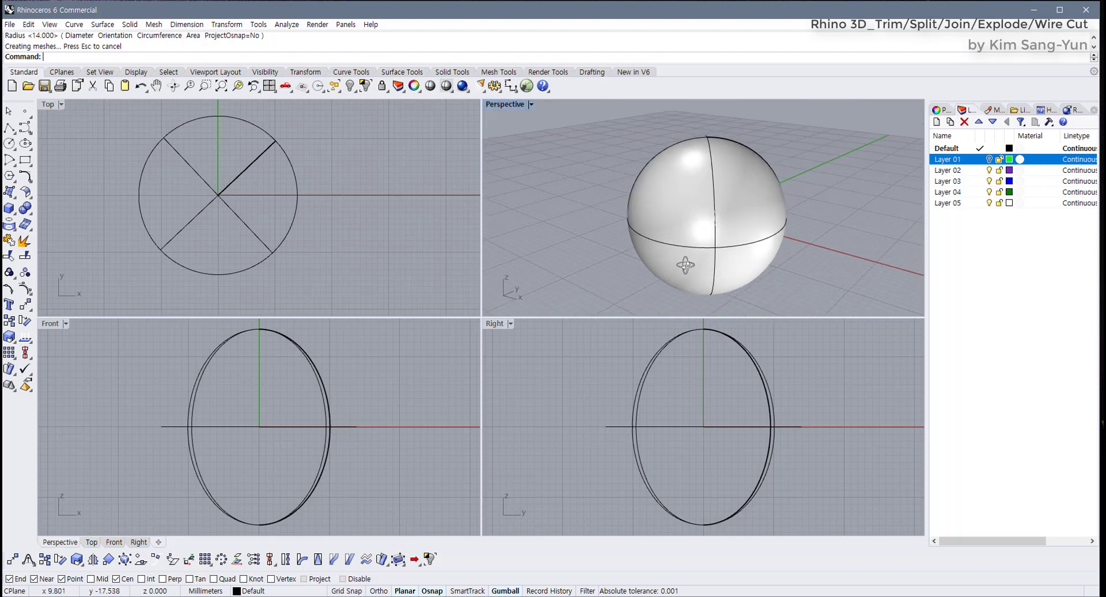
pyautogui.scroll(-3, 334, 403)
pyautogui.moveTo(700, 432); pyautogui.dragTo(649, 438, button='right')
pyautogui.scroll(-2, 671, 445)
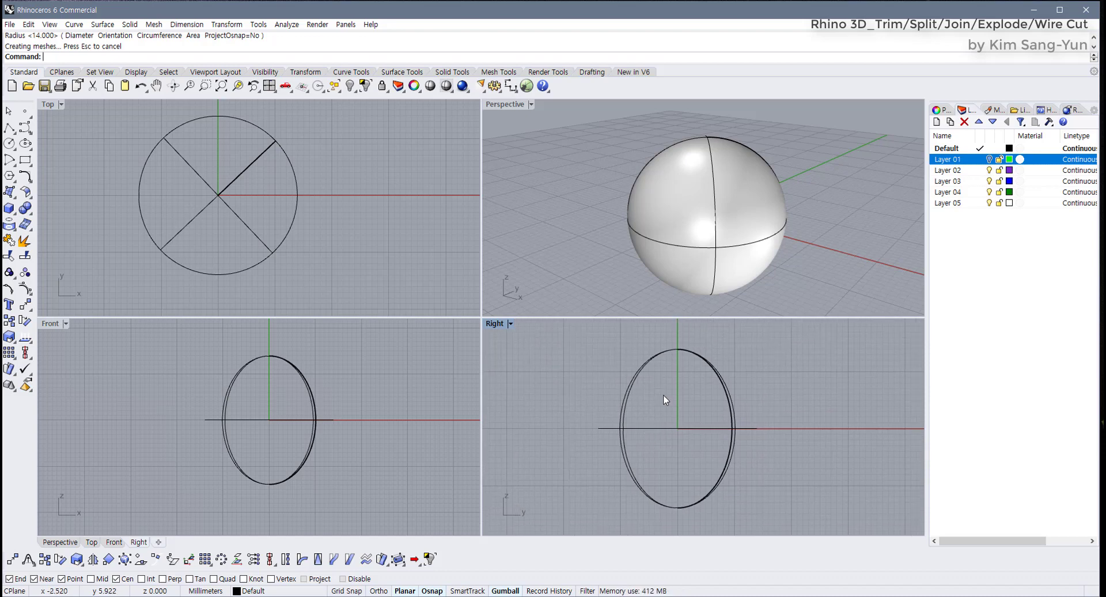
pyautogui.moveTo(657, 410); pyautogui.dragTo(622, 413, button='right')
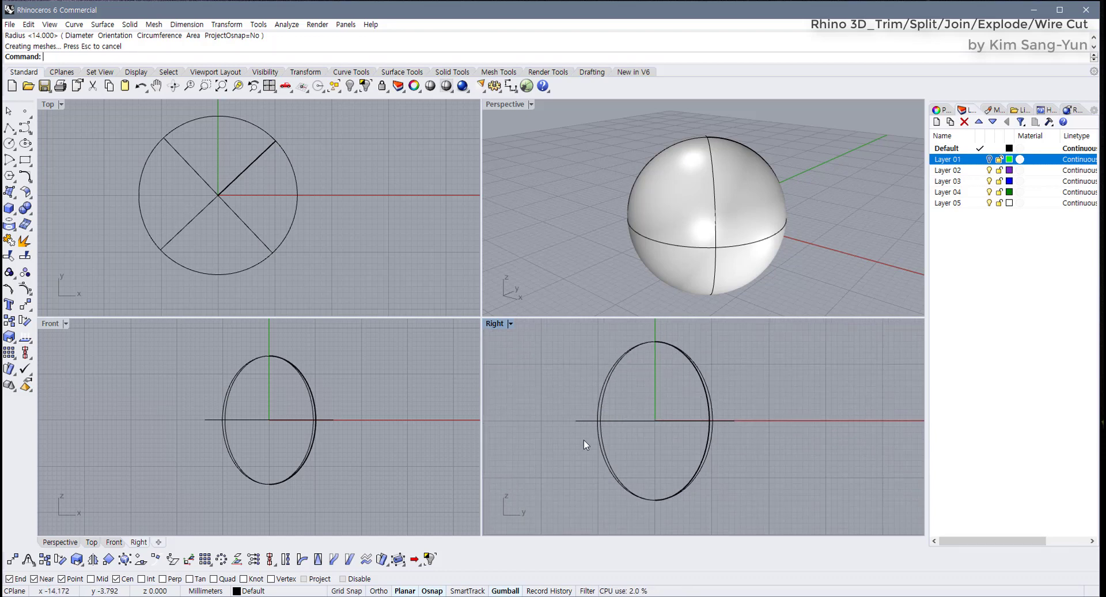
pyautogui.click(601, 439)
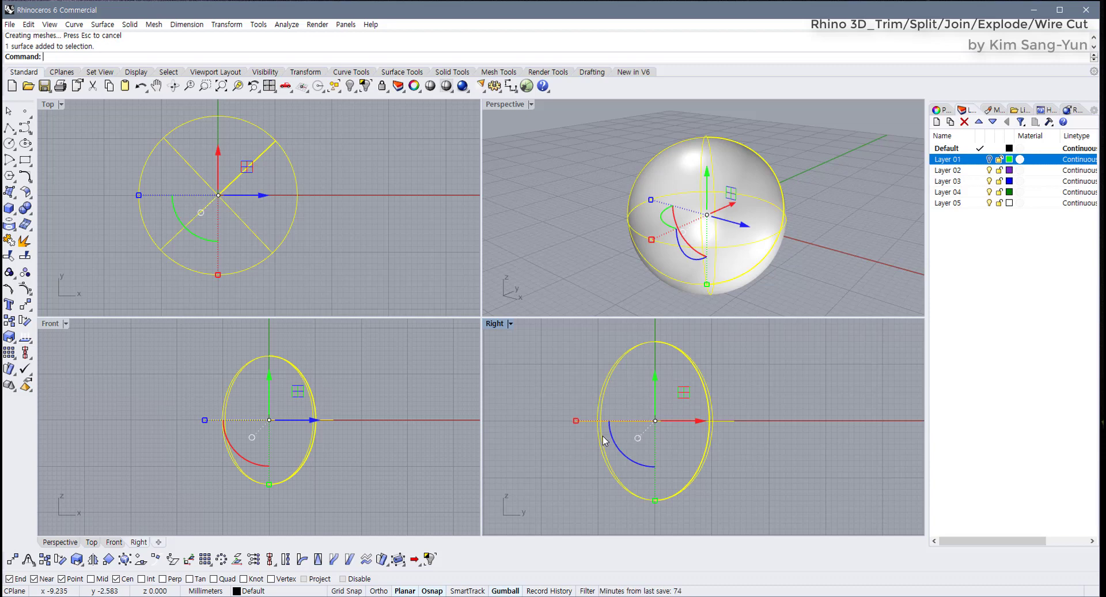
pyautogui.press('Escape')
# Set the Right viewport's display mode to Shaded and deselect the sphere
pyautogui.moveTo(632, 472); pyautogui.dragTo(562, 443)
pyautogui.click(510, 325)
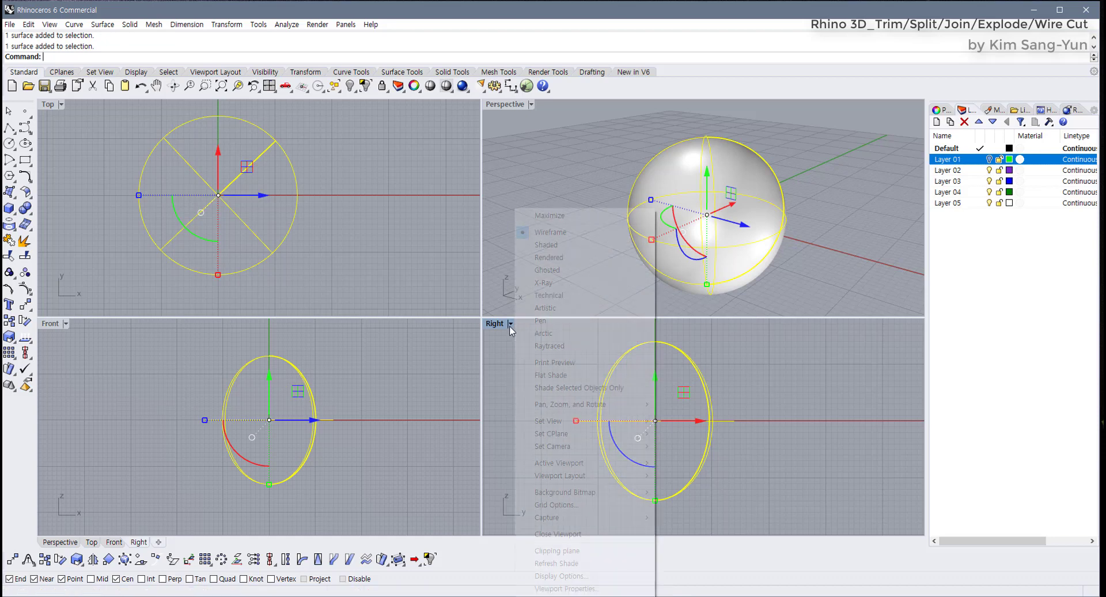
pyautogui.click(545, 248)
pyautogui.click(755, 448)
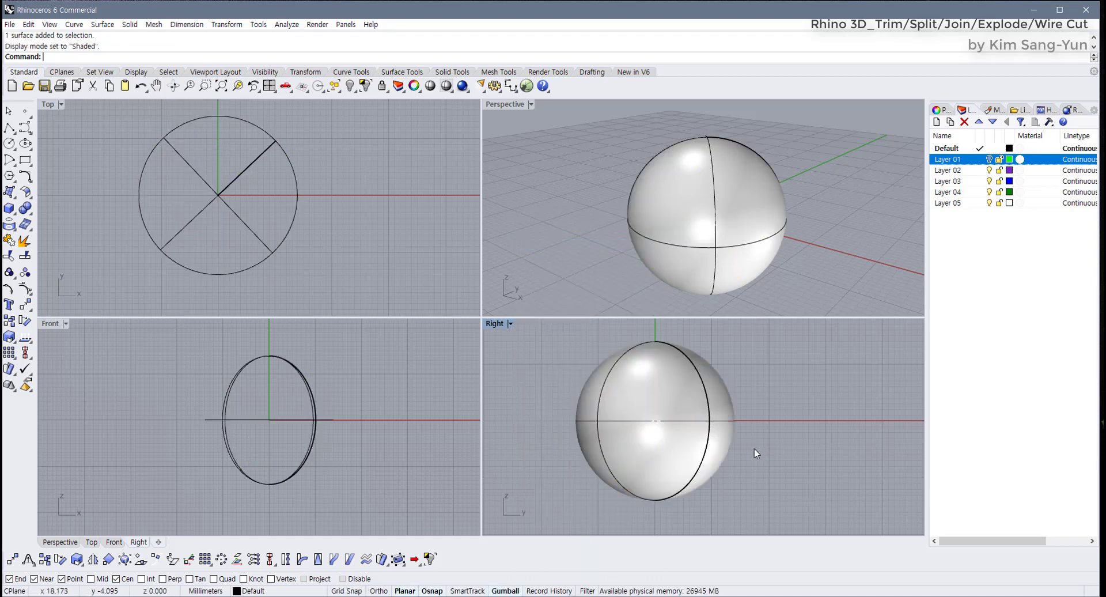
# Set the Right viewport's display mode back to Wireframe and deselect the sphere
pyautogui.click(721, 453)
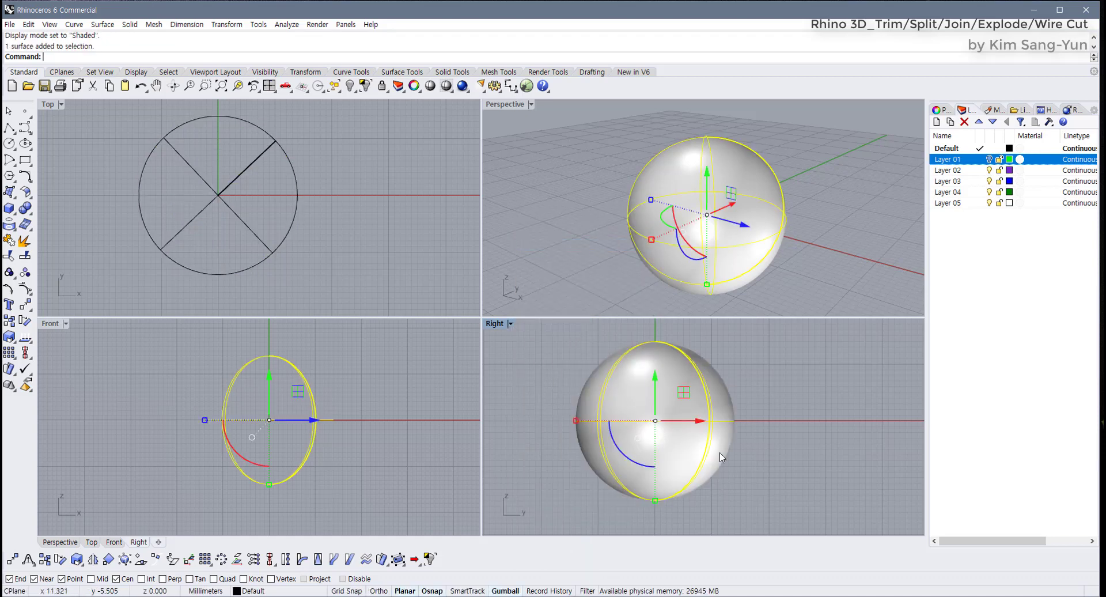
pyautogui.click(511, 324)
pyautogui.click(553, 232)
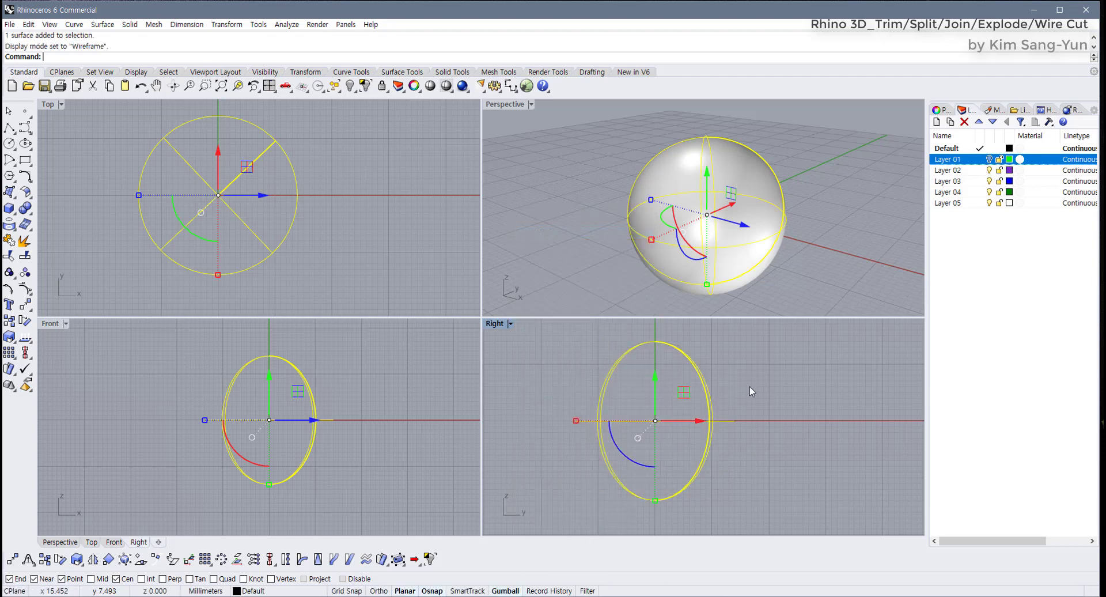
pyautogui.click(724, 407)
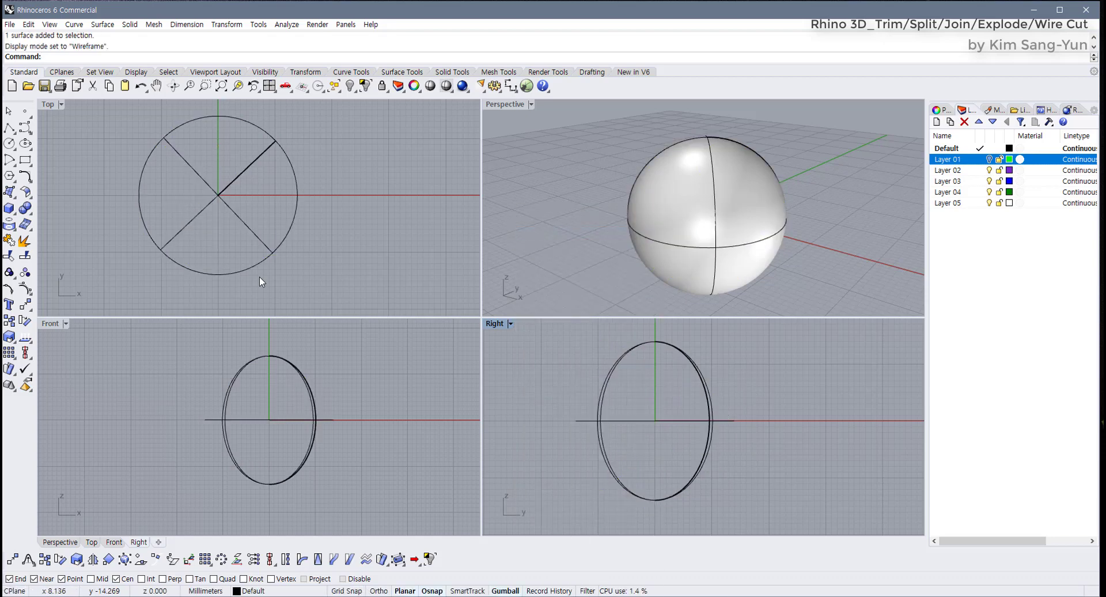
# Undo the creation of the sphere
pyautogui.moveTo(292, 280); pyautogui.dragTo(315, 285, button='right')
pyautogui.hotkey('ctrl', 'z')
pyautogui.rightClick(140, 211)
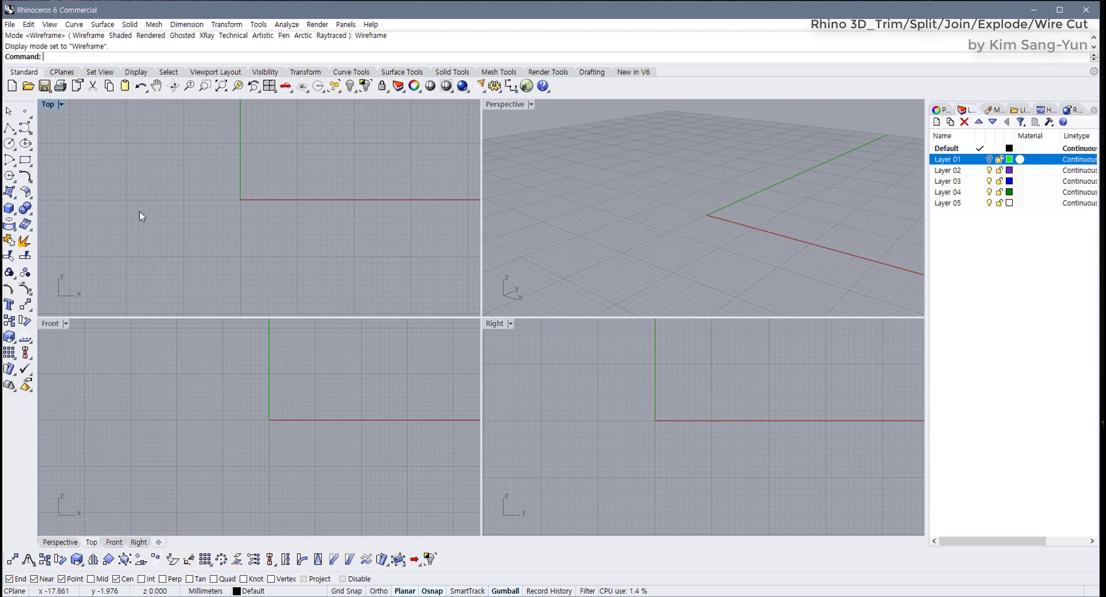
# Create a solid sphere centred at the origin with a radius of about 10 mm in the Top viewport
pyautogui.click(11, 210)
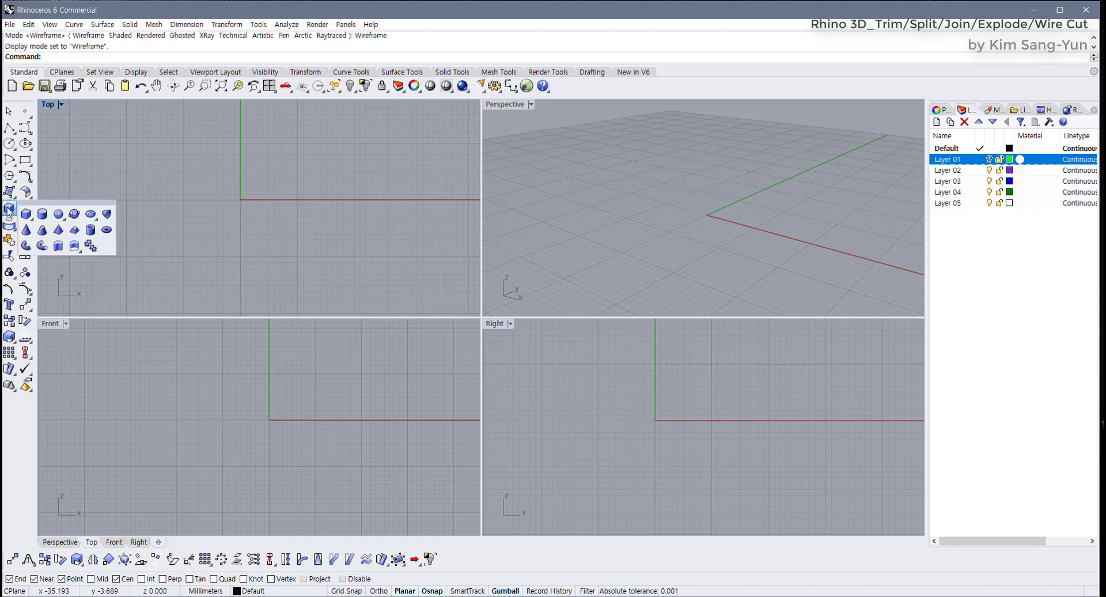
pyautogui.click(42, 214)
pyautogui.write('0')
pyautogui.press('Return')
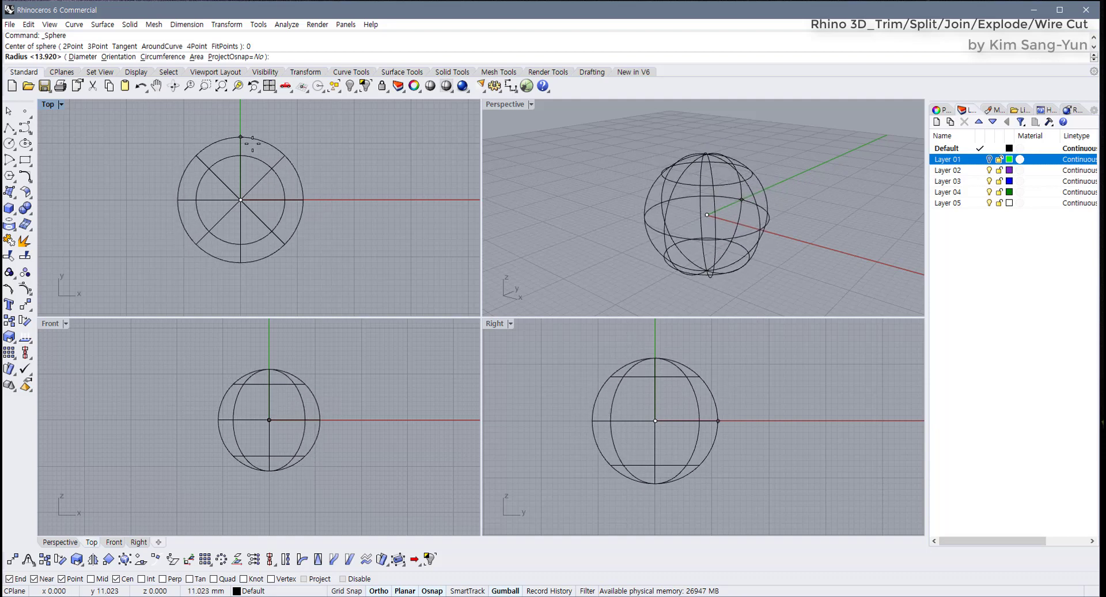
pyautogui.click(297, 202)
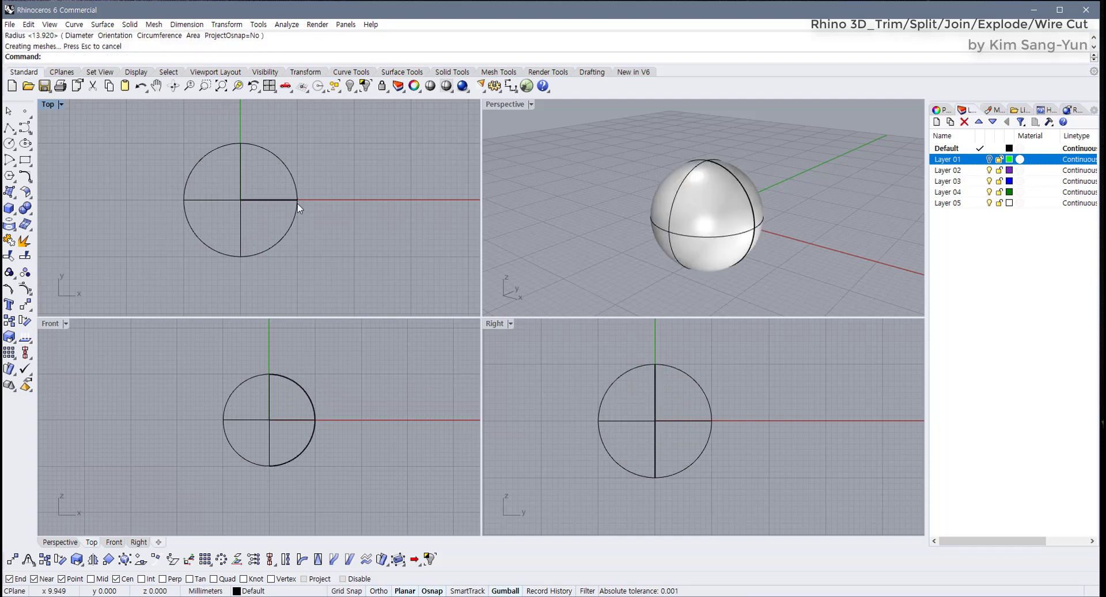
pyautogui.scroll(1, 297, 204)
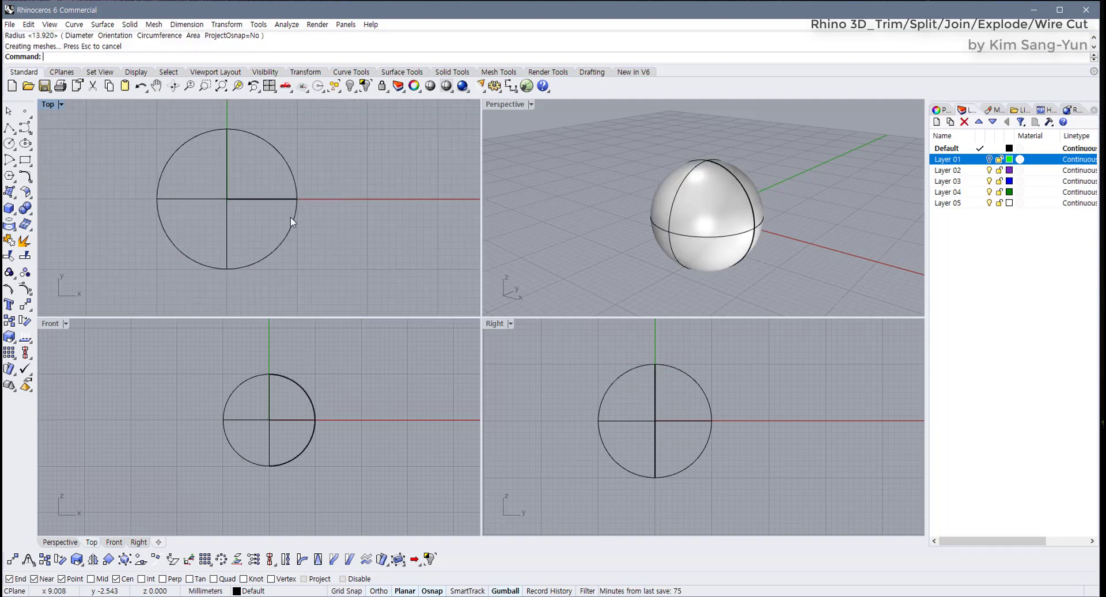
pyautogui.moveTo(226, 206)
pyautogui.mouseDown()
pyautogui.moveTo(301, 191)
pyautogui.moveTo(285, 209)
pyautogui.moveTo(248, 208)
pyautogui.moveTo(367, 160)
pyautogui.mouseUp()
pyautogui.moveTo(395, 138)
pyautogui.mouseDown()
pyautogui.moveTo(383, 147)
pyautogui.moveTo(384, 172)
pyautogui.moveTo(425, 151)
pyautogui.moveTo(433, 168)
pyautogui.moveTo(480, 173)
pyautogui.moveTo(490, 154)
pyautogui.moveTo(520, 168)
pyautogui.mouseUp()
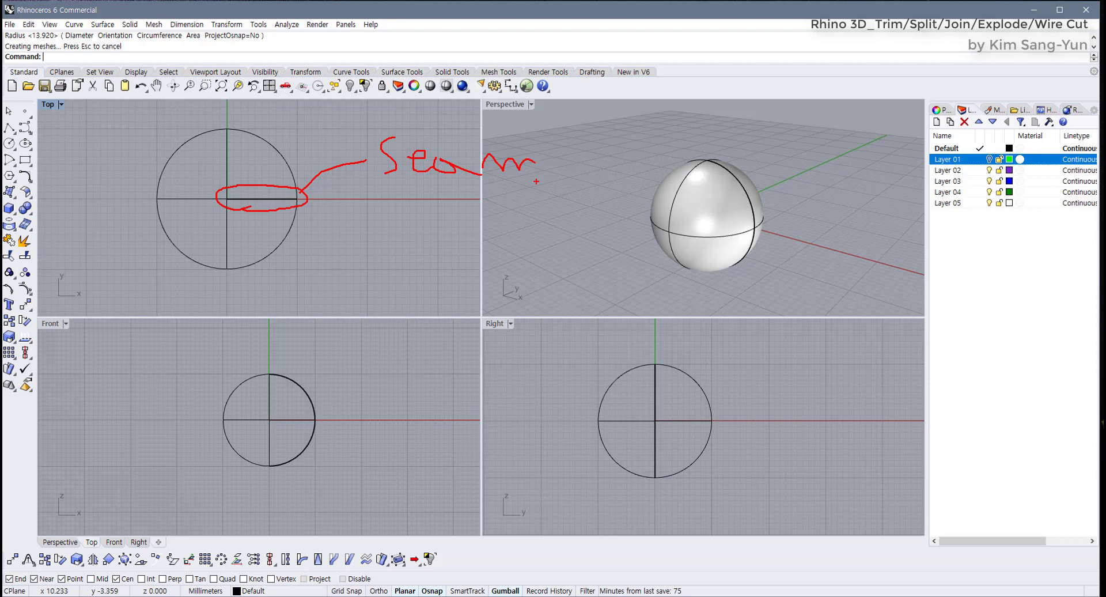
pyautogui.press('w')
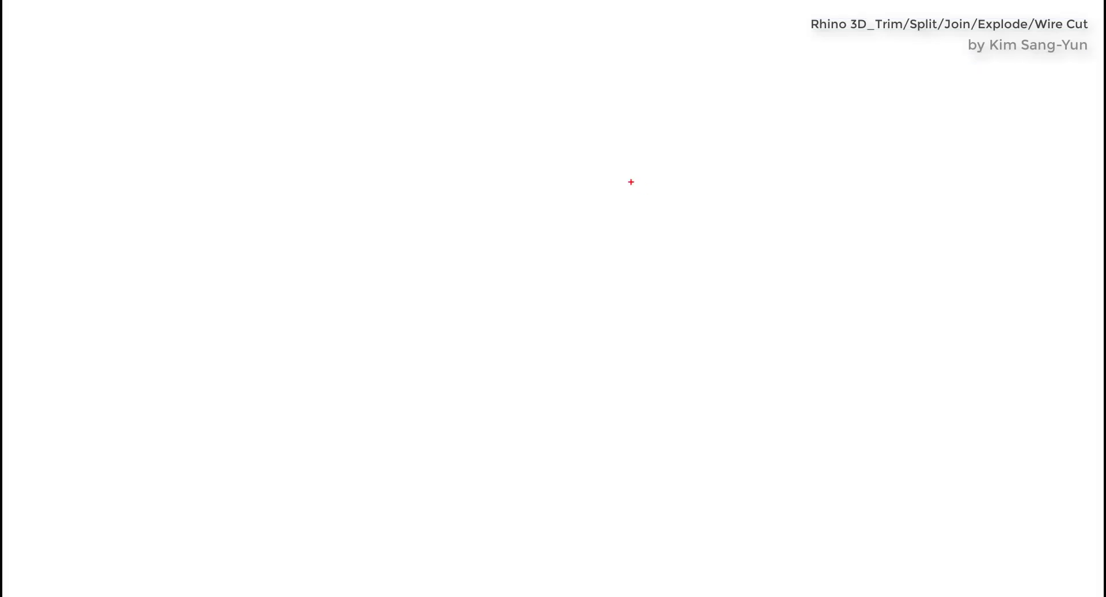
pyautogui.moveTo(591, 167)
pyautogui.mouseDown()
pyautogui.moveTo(610, 204)
pyautogui.moveTo(576, 159)
pyautogui.mouseUp()
pyautogui.moveTo(485, 194); pyautogui.dragTo(535, 456)
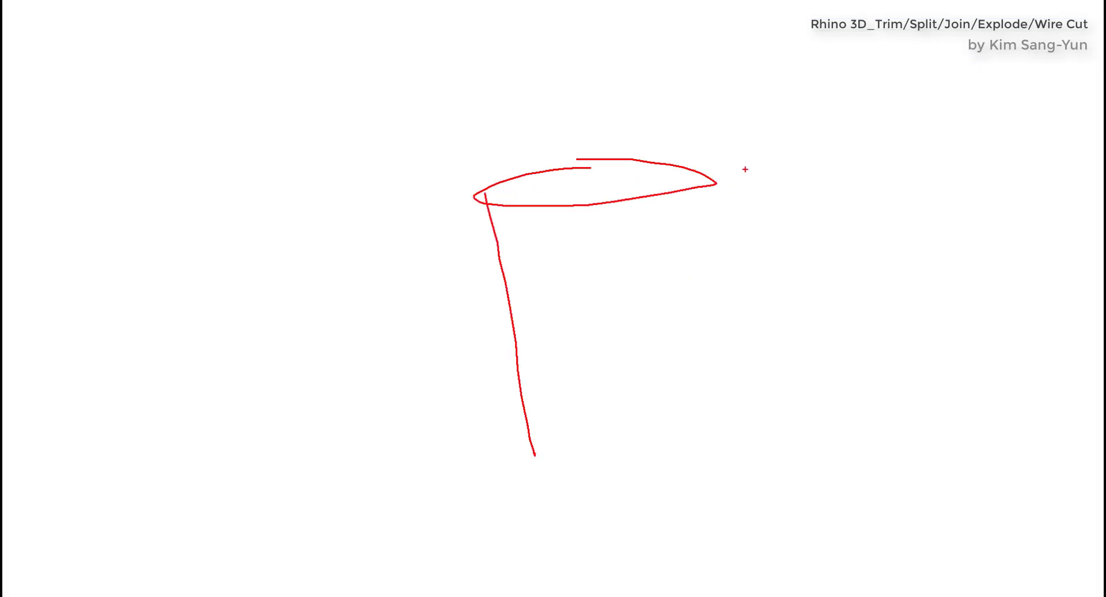
pyautogui.moveTo(709, 179)
pyautogui.mouseDown()
pyautogui.moveTo(677, 407)
pyautogui.moveTo(544, 421)
pyautogui.moveTo(561, 412)
pyautogui.mouseUp()
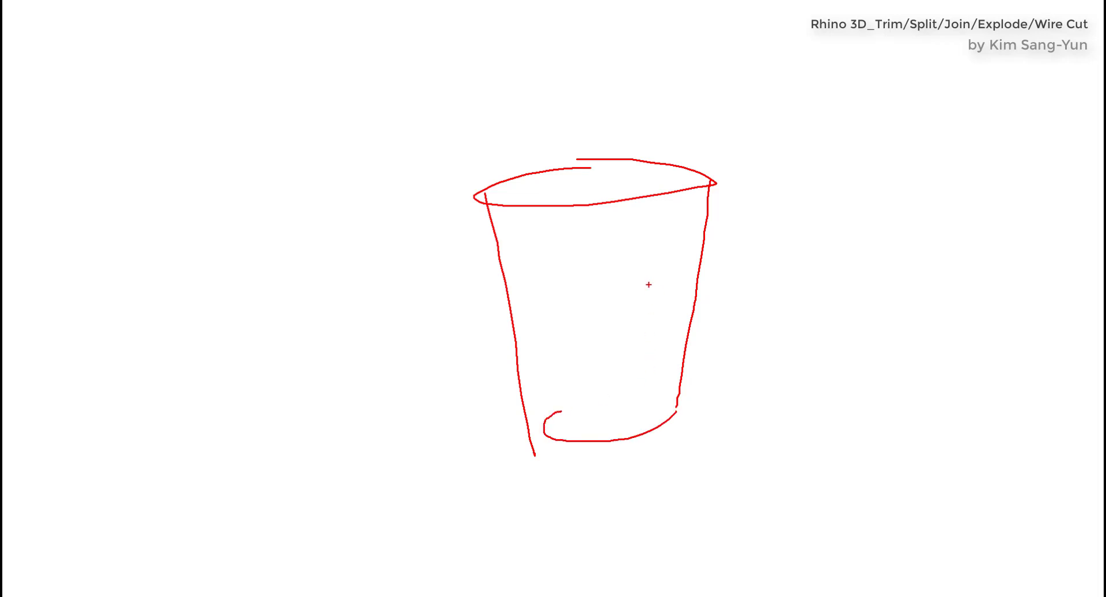
pyautogui.moveTo(613, 205)
pyautogui.mouseDown()
pyautogui.moveTo(616, 439)
pyautogui.moveTo(613, 193)
pyautogui.moveTo(616, 441)
pyautogui.mouseUp()
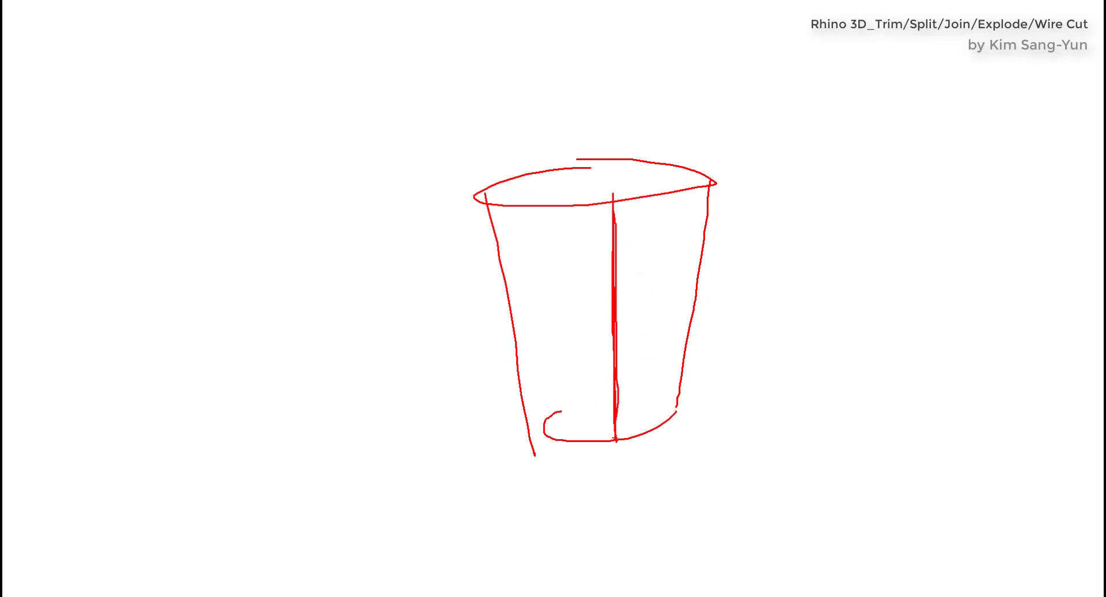
pyautogui.moveTo(563, 328)
pyautogui.mouseDown()
pyautogui.moveTo(470, 335)
pyautogui.moveTo(495, 344)
pyautogui.mouseUp()
pyautogui.moveTo(139, 176)
pyautogui.mouseDown()
pyautogui.moveTo(235, 152)
pyautogui.moveTo(406, 171)
pyautogui.moveTo(346, 281)
pyautogui.moveTo(186, 259)
pyautogui.moveTo(195, 280)
pyautogui.moveTo(237, 269)
pyautogui.moveTo(334, 283)
pyautogui.mouseUp()
pyautogui.moveTo(267, 279)
pyautogui.mouseDown()
pyautogui.moveTo(276, 341)
pyautogui.moveTo(289, 277)
pyautogui.moveTo(254, 276)
pyautogui.mouseUp()
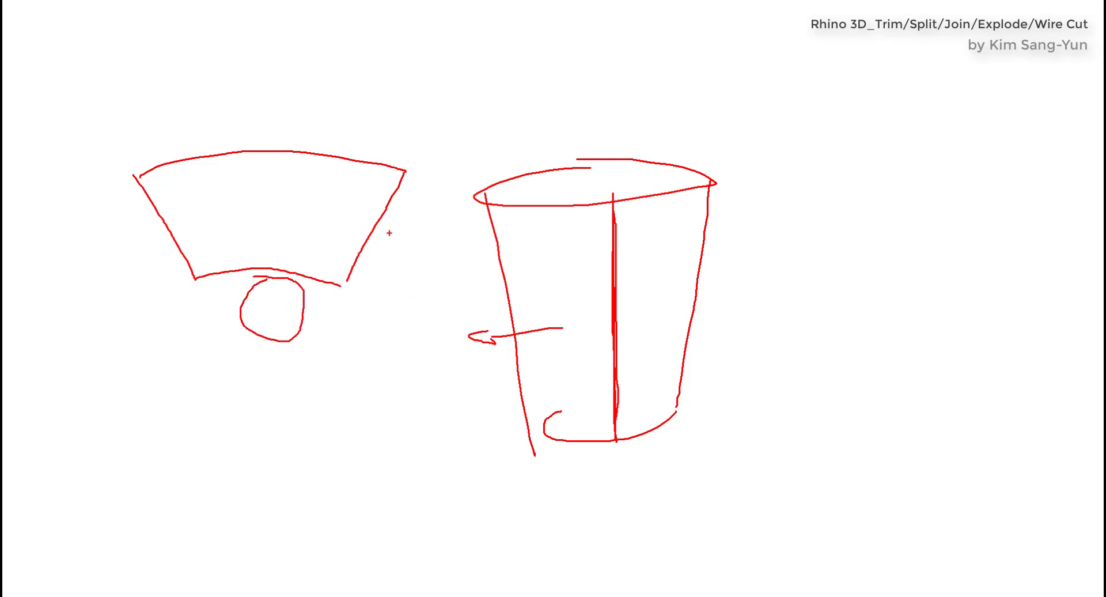
pyautogui.moveTo(407, 161); pyautogui.dragTo(344, 289)
pyautogui.moveTo(133, 179); pyautogui.dragTo(196, 278)
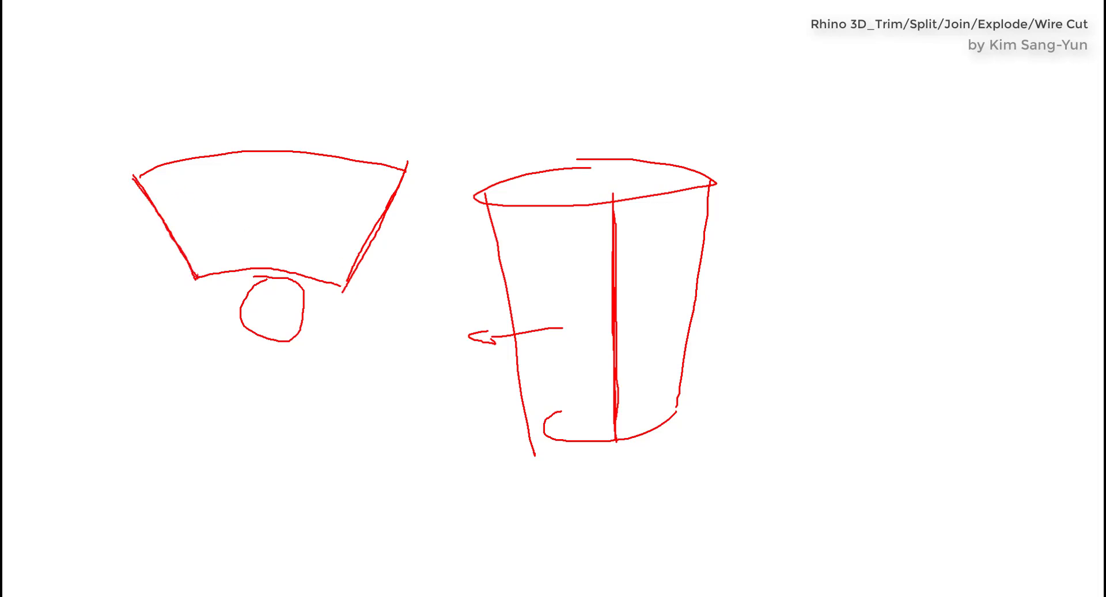
pyautogui.moveTo(388, 187)
pyautogui.mouseDown()
pyautogui.moveTo(403, 190)
pyautogui.moveTo(397, 215)
pyautogui.mouseUp()
pyautogui.moveTo(382, 204)
pyautogui.mouseDown()
pyautogui.moveTo(389, 232)
pyautogui.moveTo(363, 266)
pyautogui.mouseUp()
pyautogui.moveTo(354, 251); pyautogui.dragTo(352, 267)
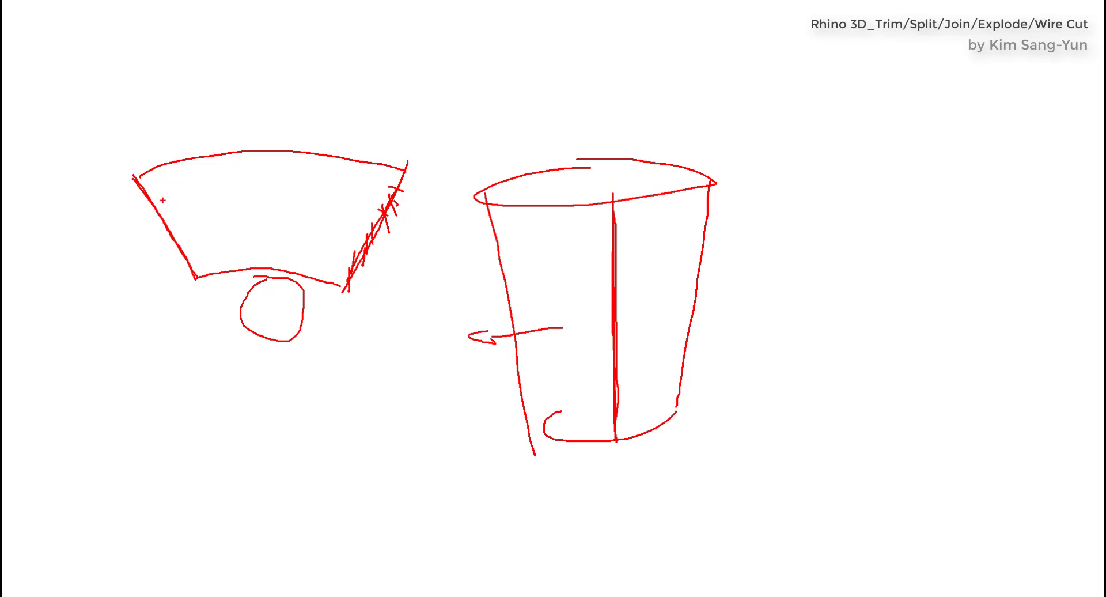
pyautogui.moveTo(163, 200); pyautogui.dragTo(151, 231)
pyautogui.moveTo(178, 219); pyautogui.dragTo(178, 269)
pyautogui.moveTo(612, 208); pyautogui.dragTo(608, 449)
pyautogui.moveTo(604, 283)
pyautogui.mouseDown()
pyautogui.moveTo(503, 293)
pyautogui.moveTo(392, 242)
pyautogui.moveTo(393, 264)
pyautogui.moveTo(420, 236)
pyautogui.mouseUp()
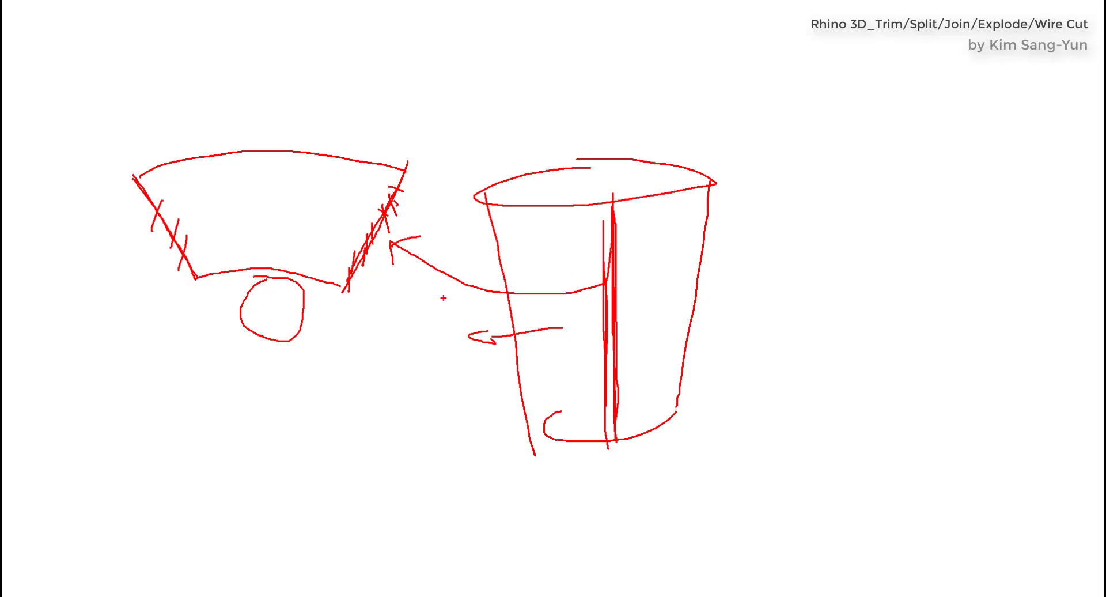
pyautogui.press('Escape')
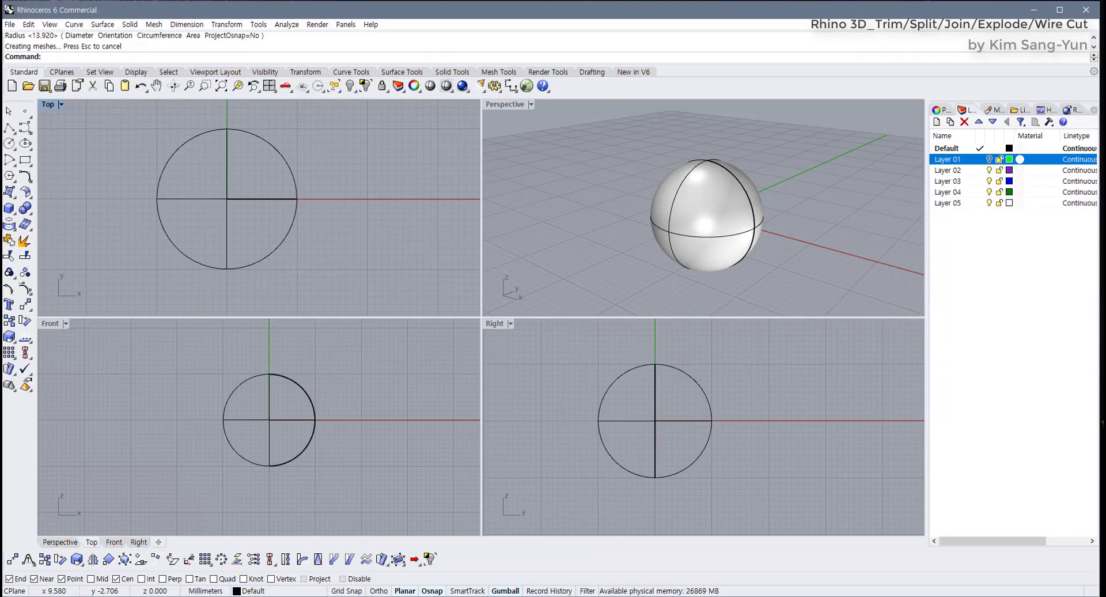
# Examine the sphere's seam line and its other surface curves in the Top viewport and the maximized Perspective viewport
pyautogui.scroll(2, 255, 199)
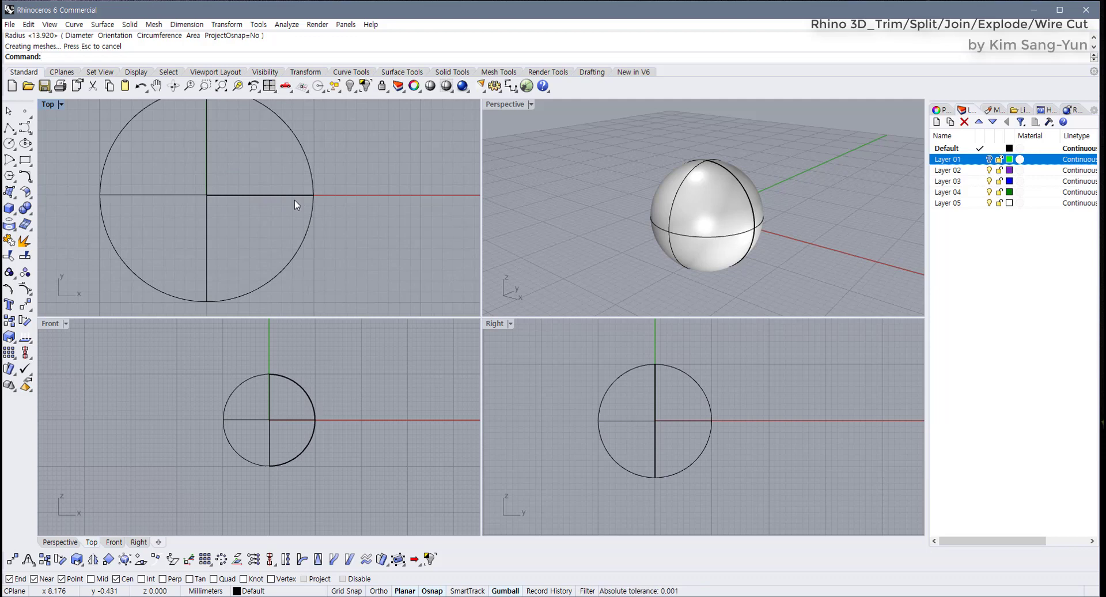
pyautogui.moveTo(818, 183); pyautogui.dragTo(593, 127, button='right')
pyautogui.scroll(2, 735, 202)
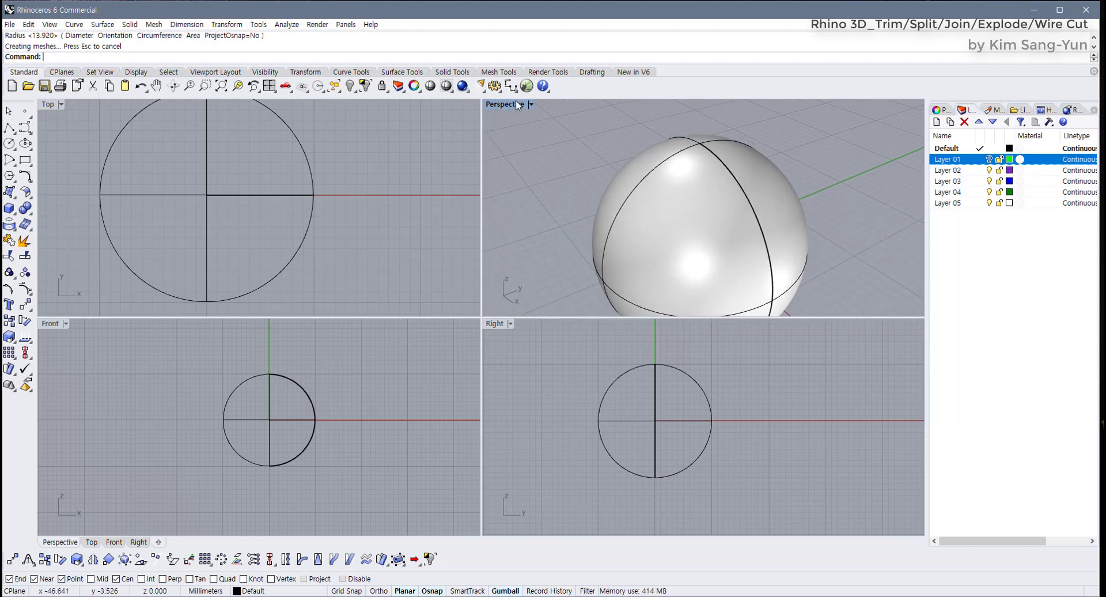
pyautogui.scroll(-3, 537, 221)
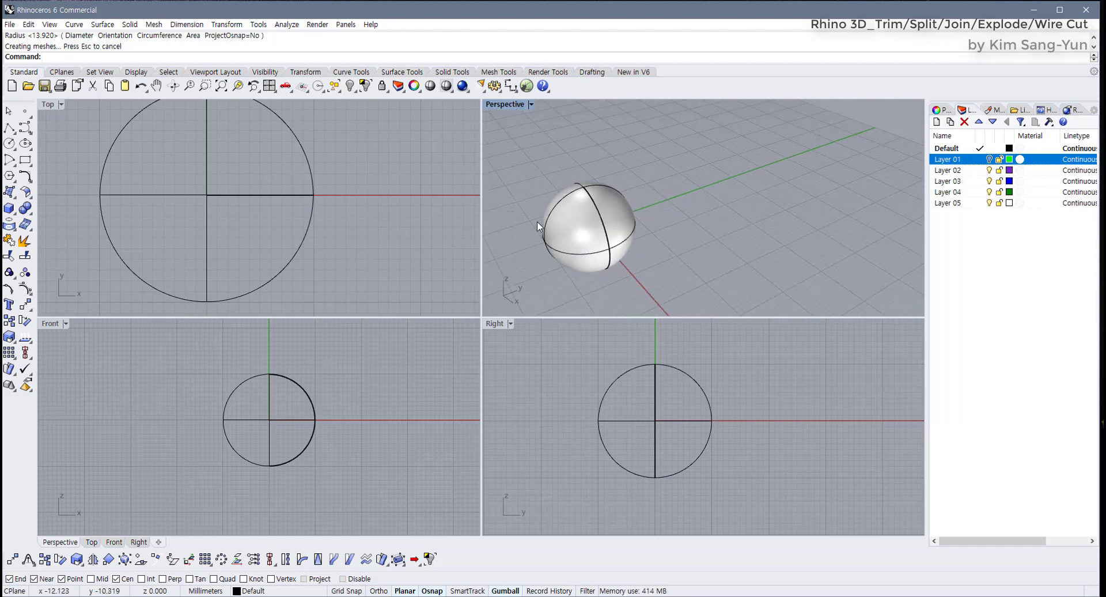
pyautogui.doubleClick(496, 107)
pyautogui.scroll(2, 618, 210)
pyautogui.keyDown('shift'); pyautogui.moveTo(579, 248); pyautogui.dragTo(633, 185, button='right'); pyautogui.keyUp('shift')
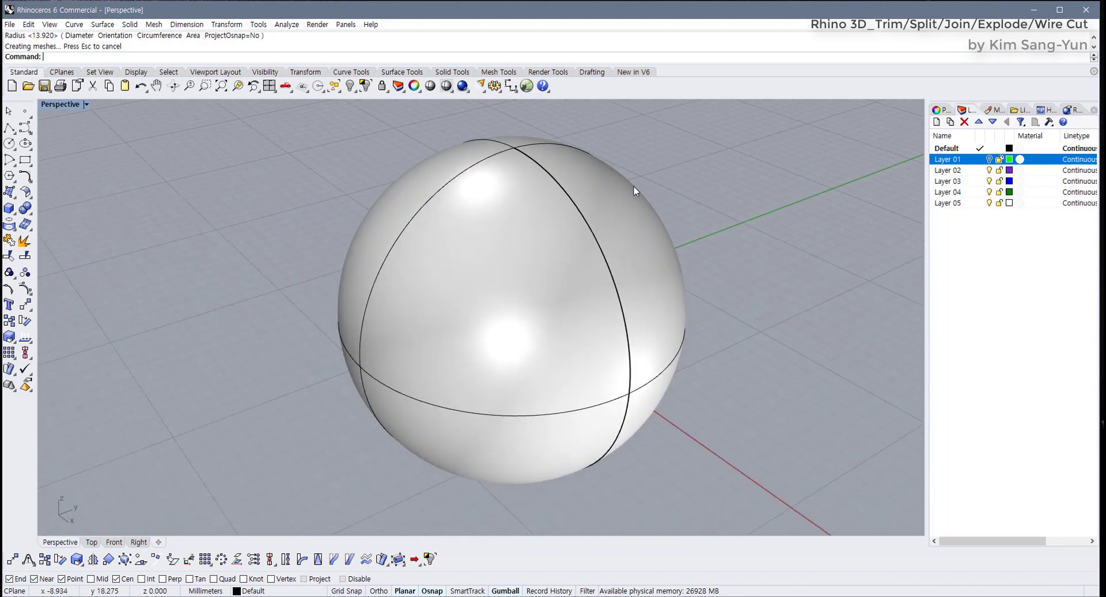
pyautogui.scroll(-2, 632, 188)
pyautogui.hotkey('ctrl', '2')
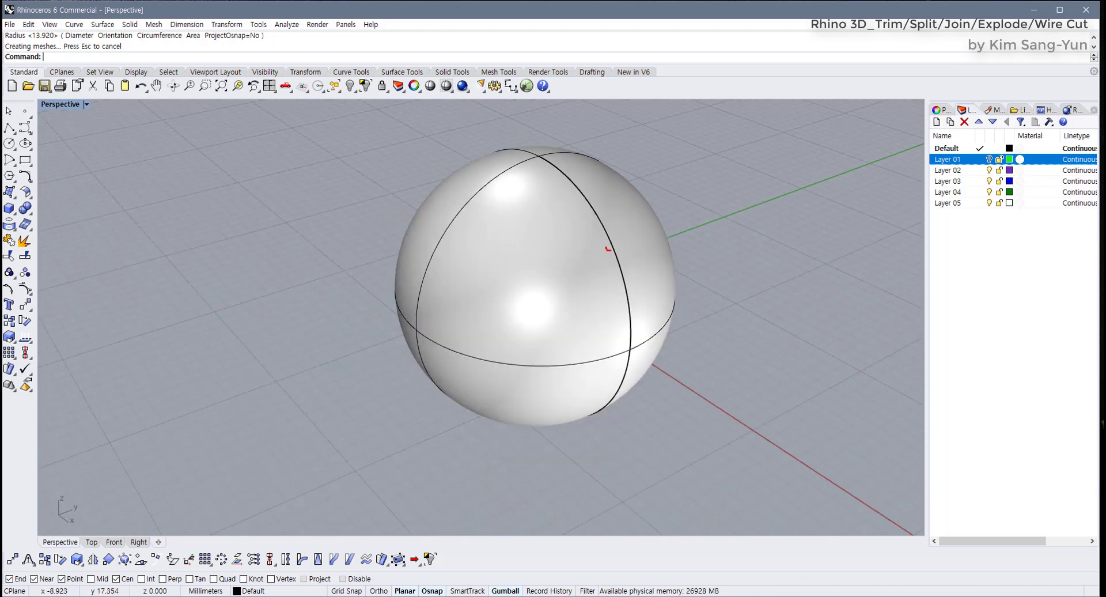
pyautogui.moveTo(609, 248)
pyautogui.mouseDown()
pyautogui.moveTo(681, 197)
pyautogui.moveTo(693, 213)
pyautogui.moveTo(755, 197)
pyautogui.moveTo(823, 202)
pyautogui.moveTo(847, 186)
pyautogui.moveTo(848, 212)
pyautogui.mouseUp()
pyautogui.moveTo(455, 253)
pyautogui.mouseDown()
pyautogui.moveTo(437, 233)
pyautogui.moveTo(454, 251)
pyautogui.moveTo(345, 261)
pyautogui.mouseUp()
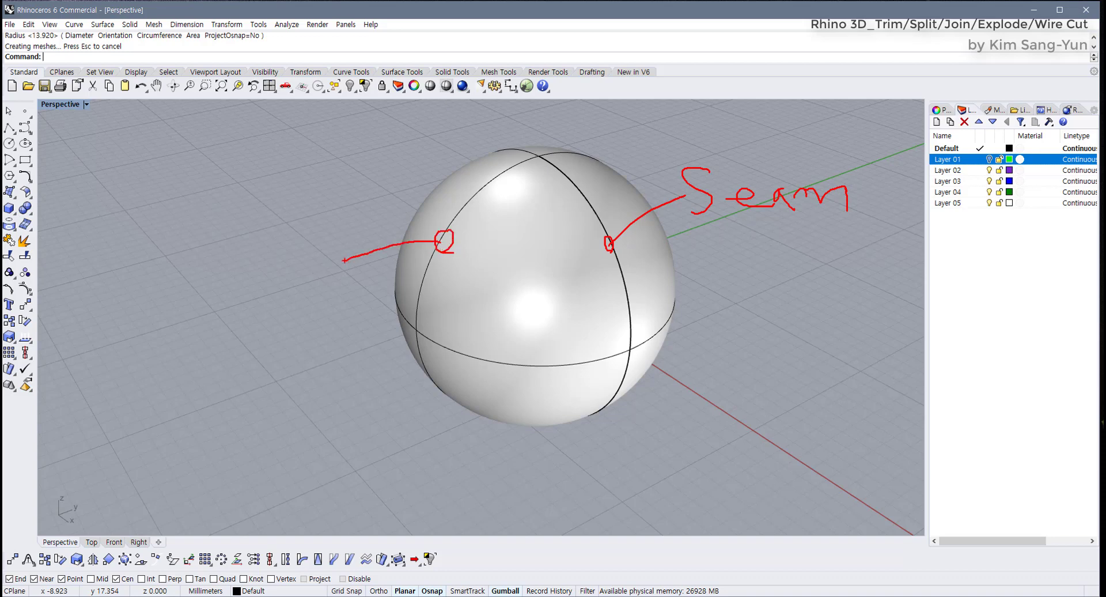
pyautogui.moveTo(204, 253)
pyautogui.mouseDown()
pyautogui.moveTo(237, 235)
pyautogui.moveTo(238, 282)
pyautogui.moveTo(251, 270)
pyautogui.mouseUp()
pyautogui.moveTo(266, 225); pyautogui.dragTo(276, 260)
pyautogui.moveTo(304, 226)
pyautogui.mouseDown()
pyautogui.moveTo(306, 246)
pyautogui.moveTo(396, 221)
pyautogui.mouseUp()
pyautogui.moveTo(393, 209)
pyautogui.mouseDown()
pyautogui.moveTo(395, 225)
pyautogui.moveTo(448, 172)
pyautogui.moveTo(493, 196)
pyautogui.mouseUp()
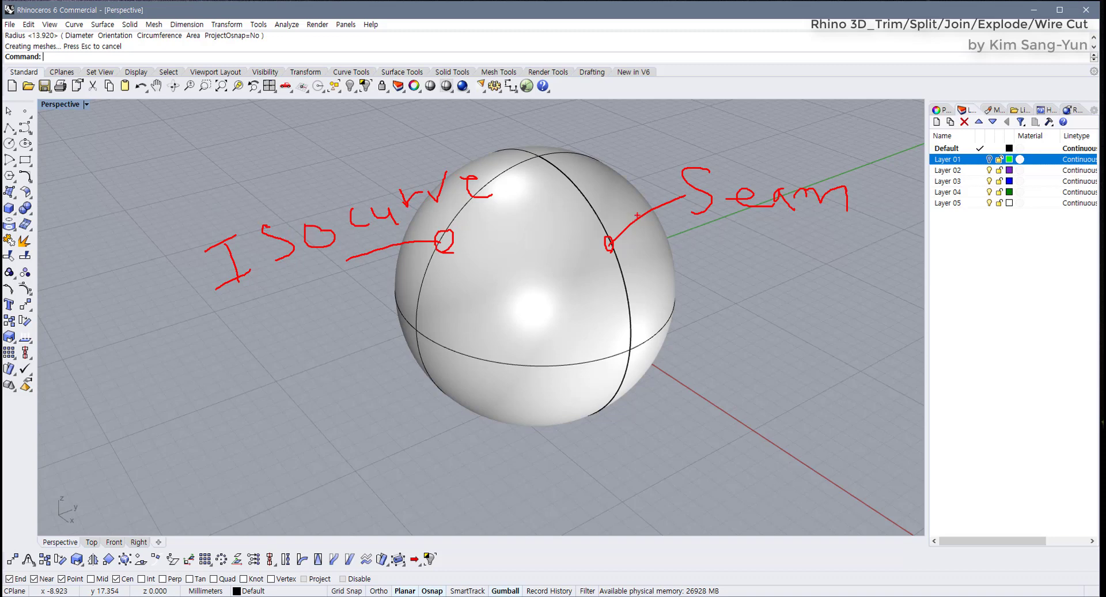
pyautogui.moveTo(683, 196); pyautogui.dragTo(772, 219)
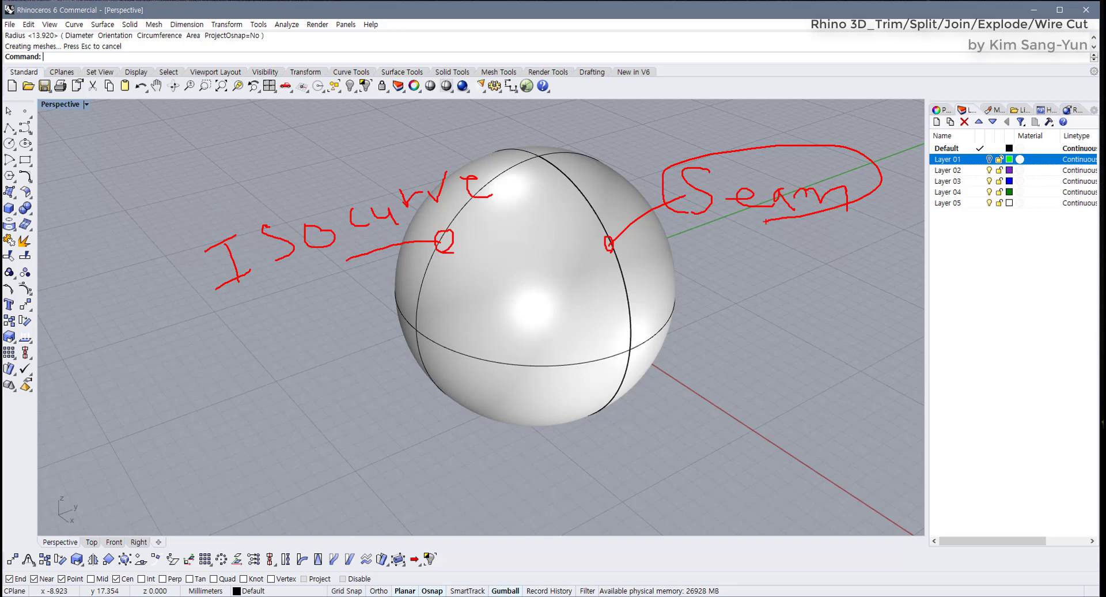
pyautogui.press('Escape')
# Delete the sphere, undo the deletion and deselect it, with the four-viewport layout restored
pyautogui.click(396, 221)
pyautogui.press('Delete')
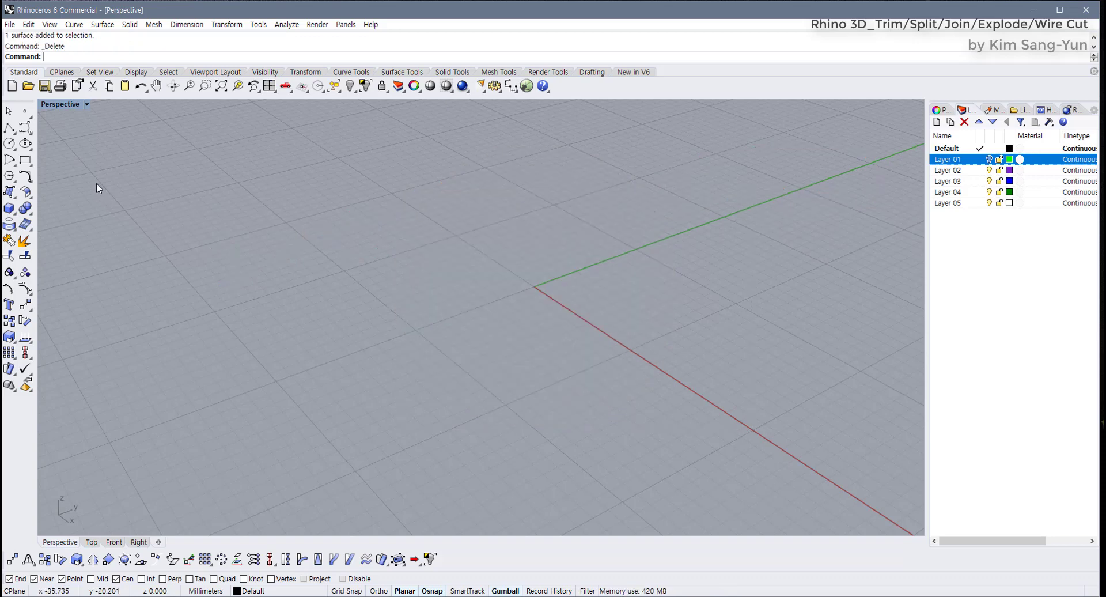
pyautogui.hotkey('ctrl', 'z')
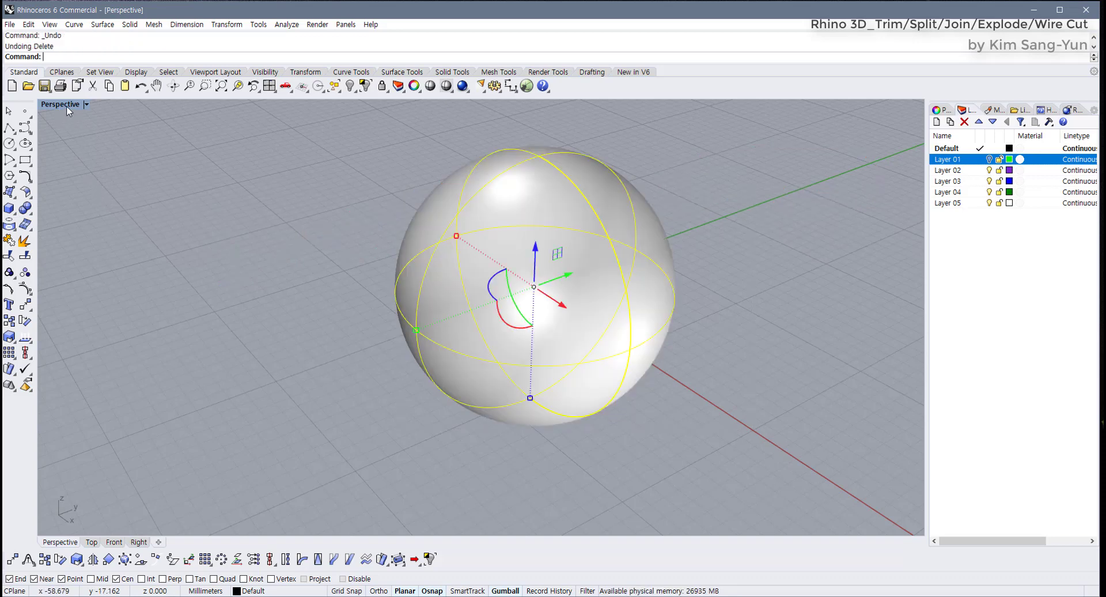
pyautogui.doubleClick(66, 105)
pyautogui.press('Escape')
pyautogui.scroll(-4, 345, 280)
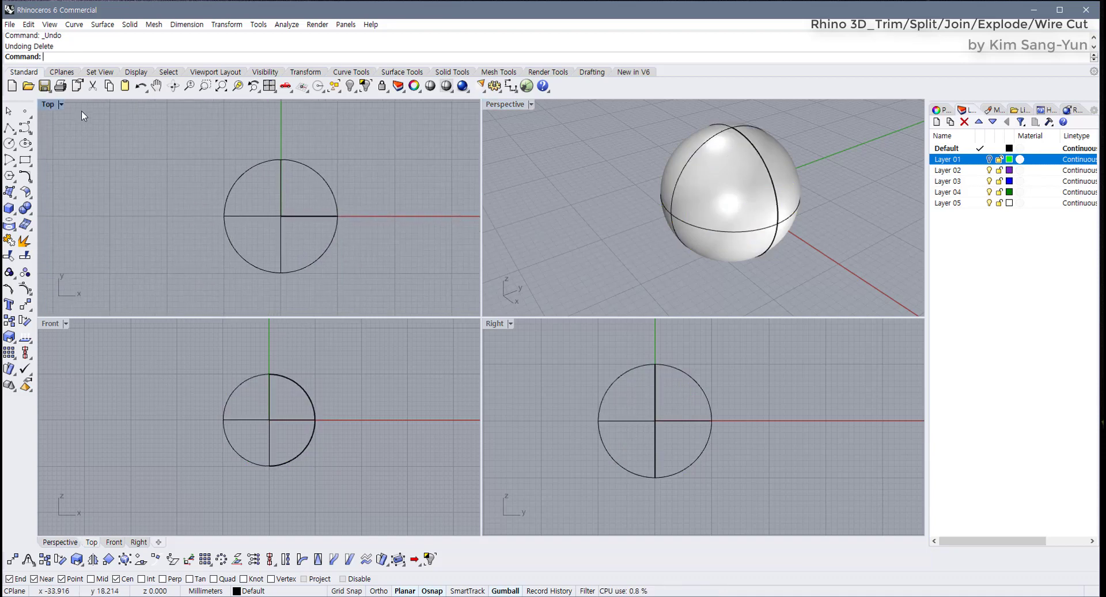
# Draw a five-point, degree 3 control point curve in an S-shape across the sphere in the Top viewport, ending at about -15, -16
pyautogui.doubleClick(50, 105)
pyautogui.click(29, 132)
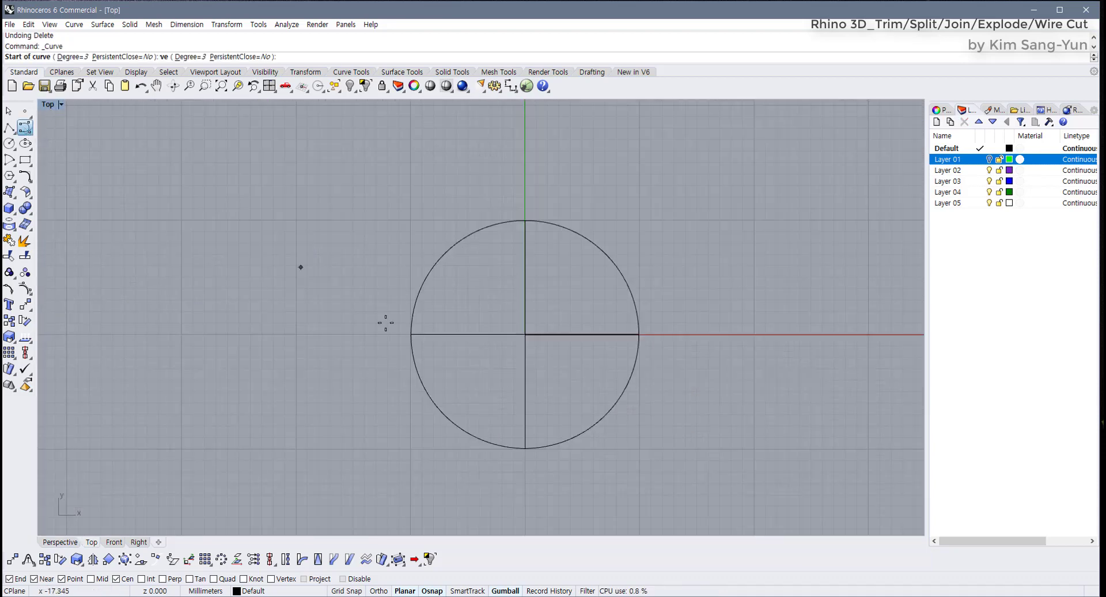
pyautogui.moveTo(385, 326); pyautogui.dragTo(257, 298, button='right')
pyautogui.scroll(-4, 257, 298)
pyautogui.scroll(4, 257, 299)
pyautogui.click(502, 122)
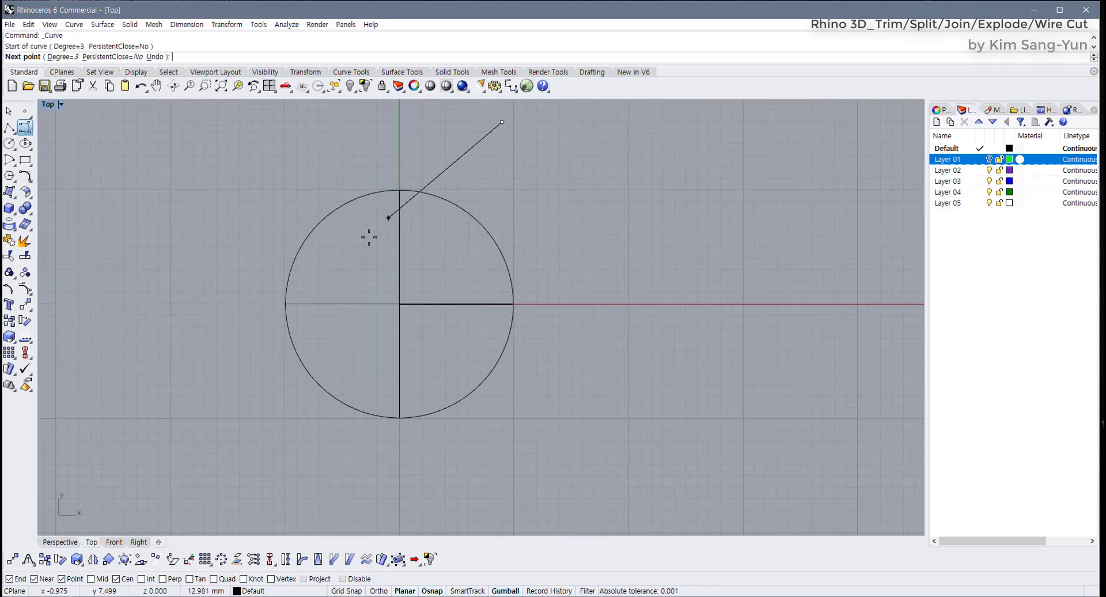
pyautogui.click(362, 243)
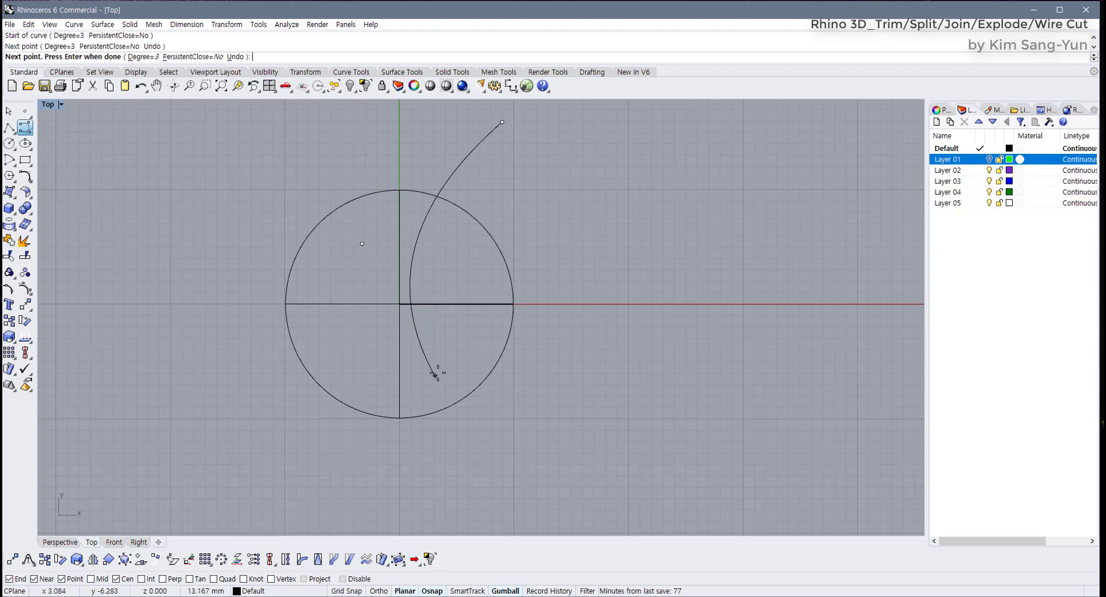
pyautogui.click(441, 367)
pyautogui.click(394, 484)
pyautogui.click(228, 490)
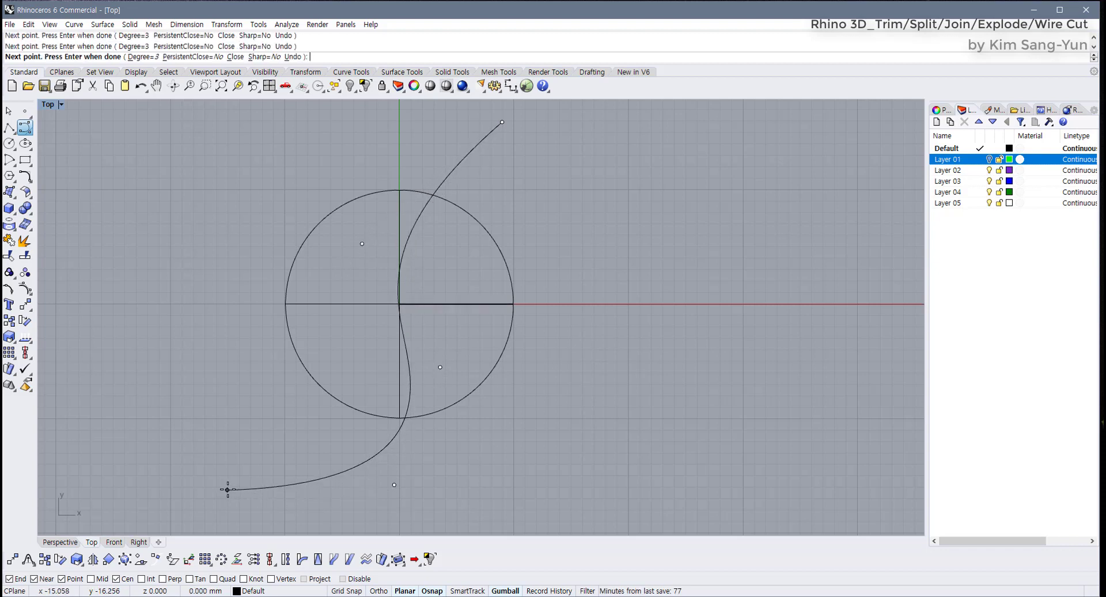
pyautogui.press('Return')
# Turn on the S-curve's control points, shift the three points below the X axis in the -X direction, and turn the points off
pyautogui.moveTo(426, 208); pyautogui.dragTo(423, 207)
pyautogui.moveTo(429, 240); pyautogui.dragTo(460, 223, button='right')
pyautogui.moveTo(456, 219); pyautogui.dragTo(438, 191)
pyautogui.press('F10')
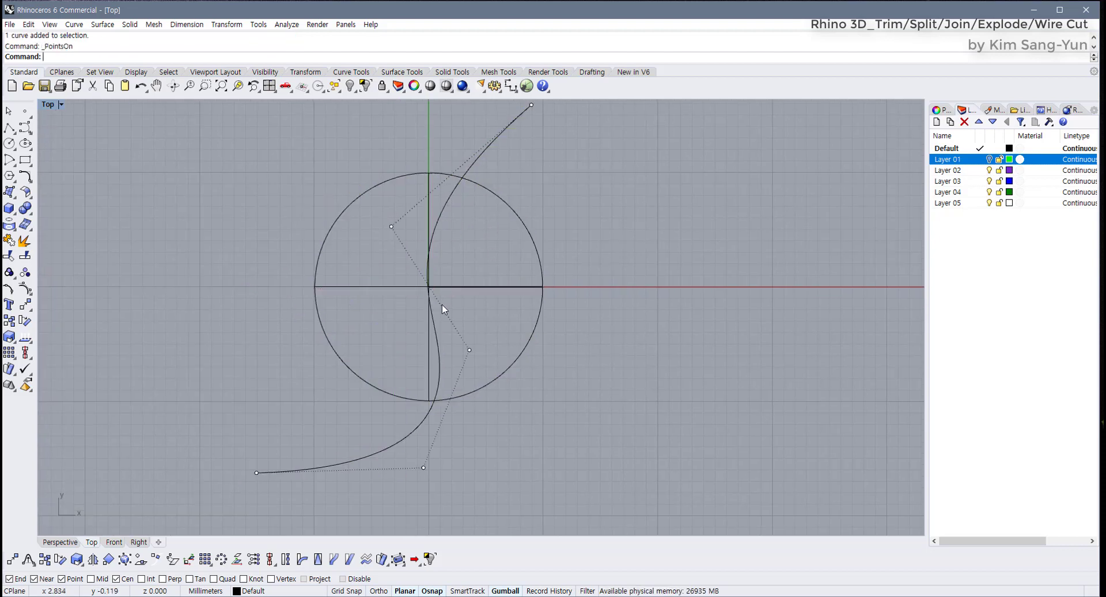
pyautogui.click(469, 350)
pyautogui.moveTo(469, 349); pyautogui.dragTo(419, 344)
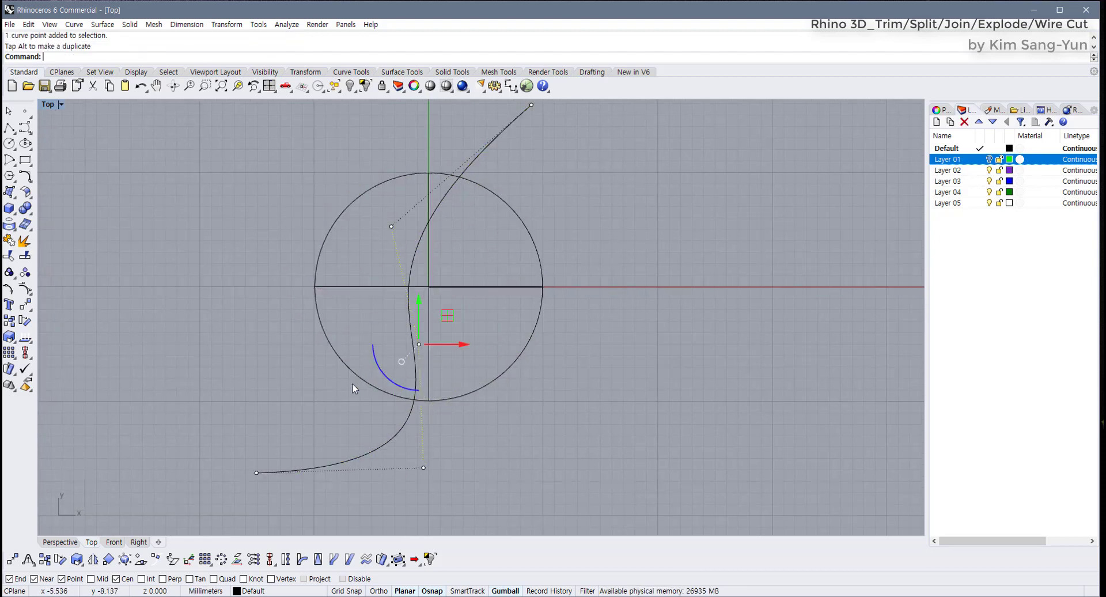
pyautogui.moveTo(344, 398); pyautogui.dragTo(460, 498)
pyautogui.moveTo(452, 439); pyautogui.dragTo(375, 424)
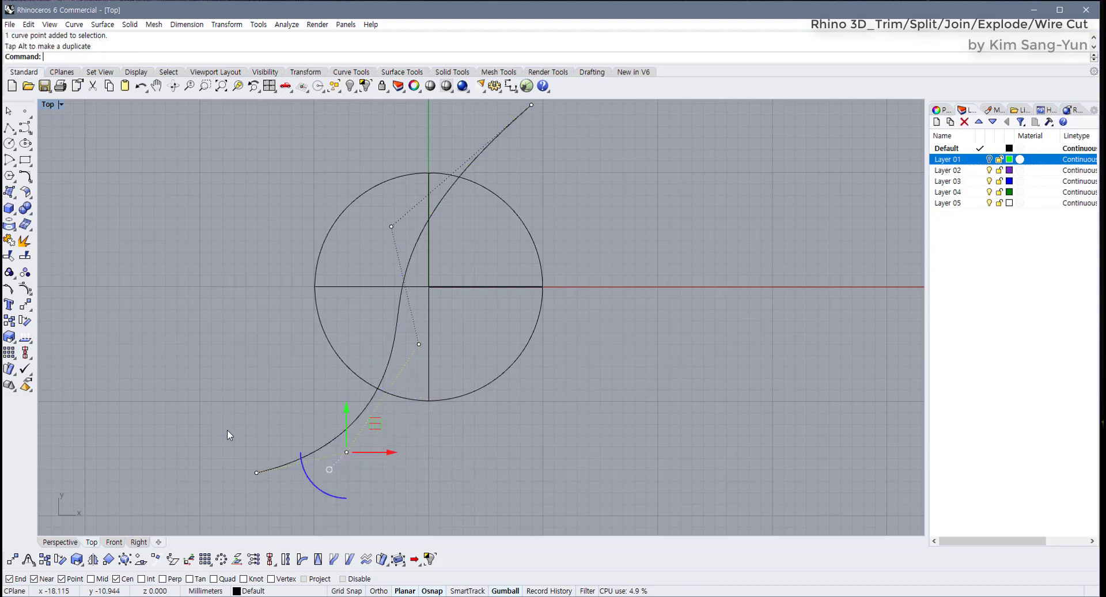
pyautogui.moveTo(227, 431); pyautogui.dragTo(256, 472)
pyautogui.press('F11')
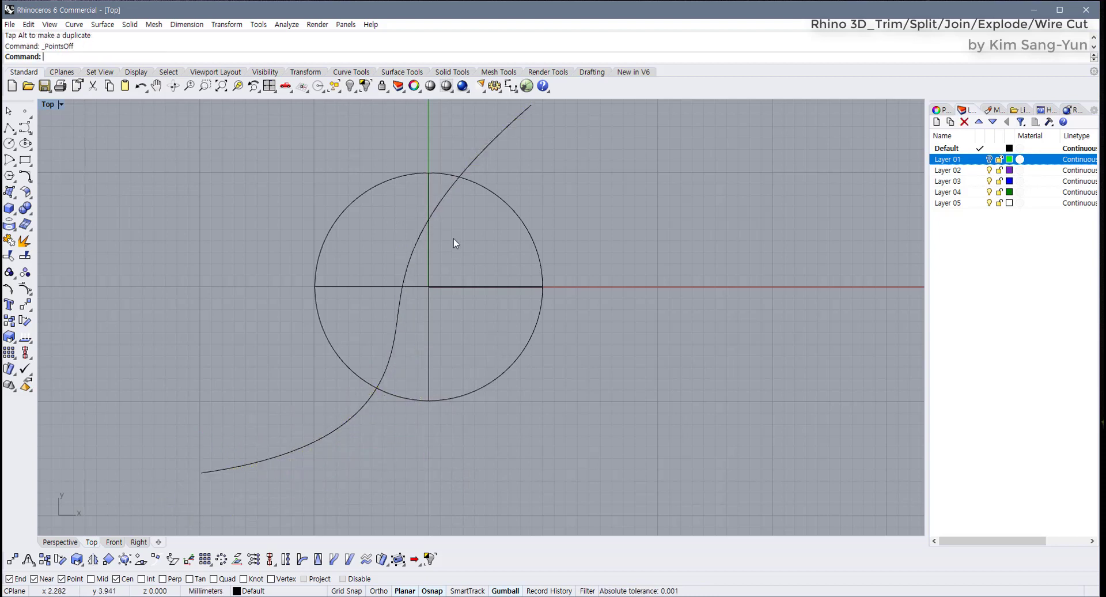
# Move the S-curve in the +X direction so it crosses near the sphere's centre, deselect it and restore the four-viewport layout
pyautogui.moveTo(391, 250); pyautogui.dragTo(434, 251)
pyautogui.click(659, 274)
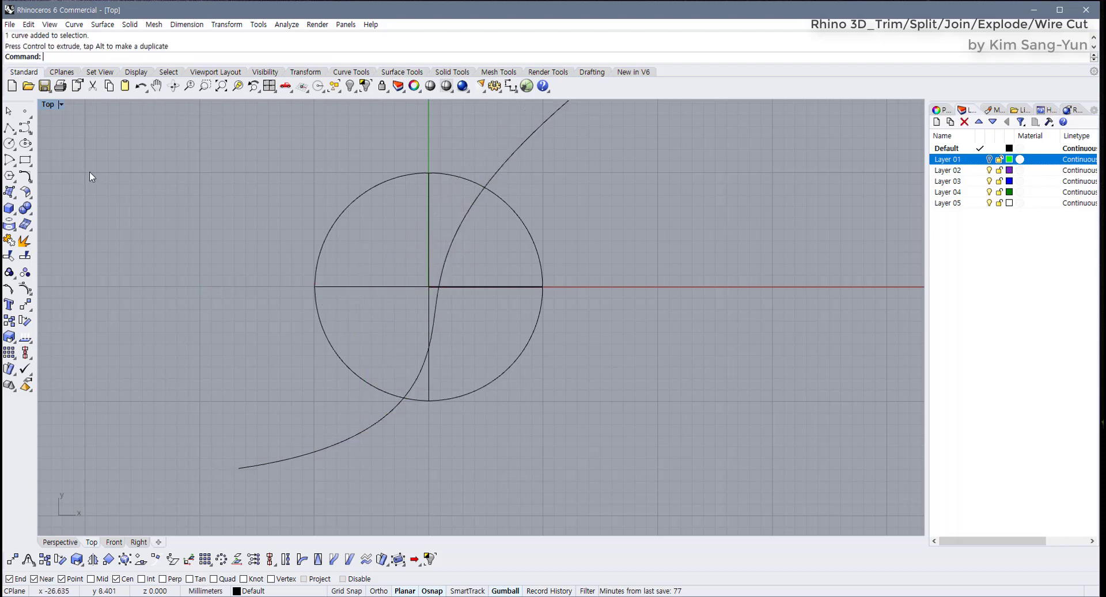
pyautogui.doubleClick(49, 105)
pyautogui.scroll(-3, 660, 168)
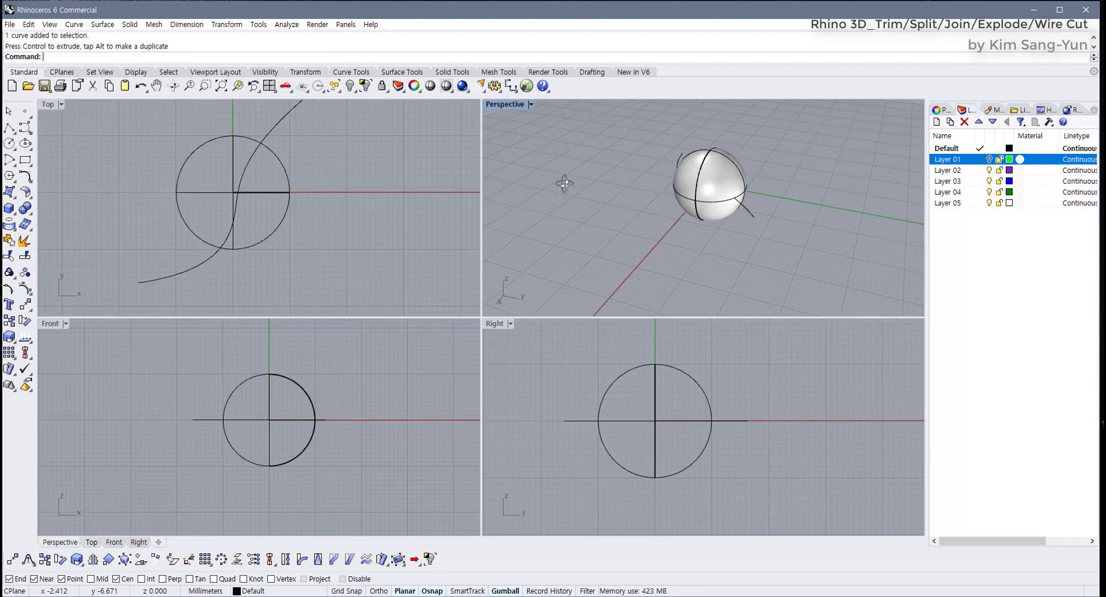
# Select the sphere and S-curve, trim away the sphere's +X side in the Top viewport, and undo the trim
pyautogui.moveTo(747, 238); pyautogui.dragTo(753, 204)
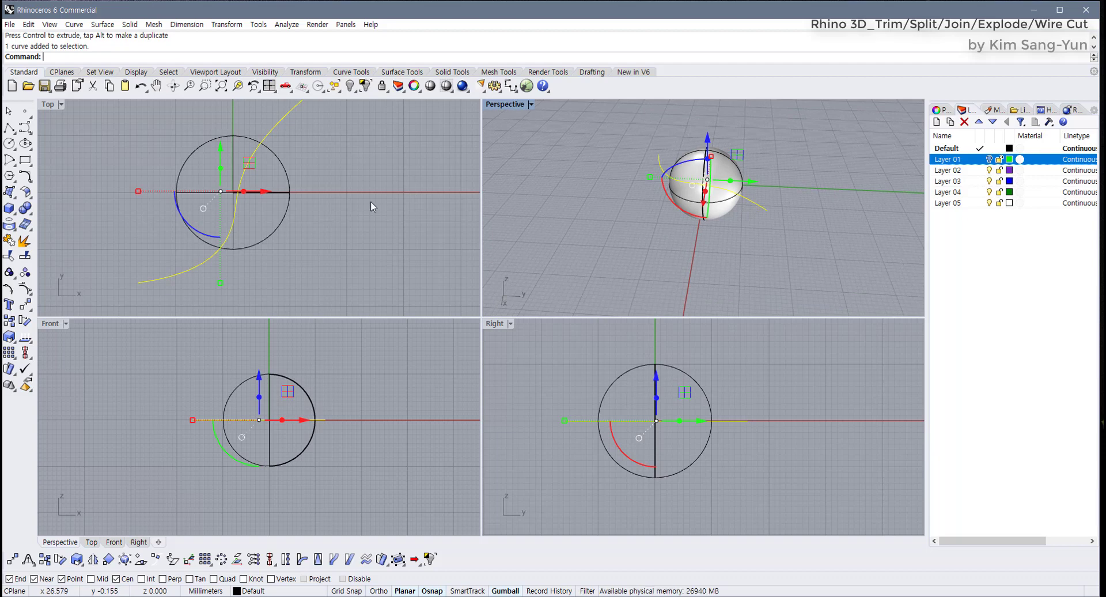
pyautogui.scroll(-3, 337, 222)
pyautogui.press('Escape')
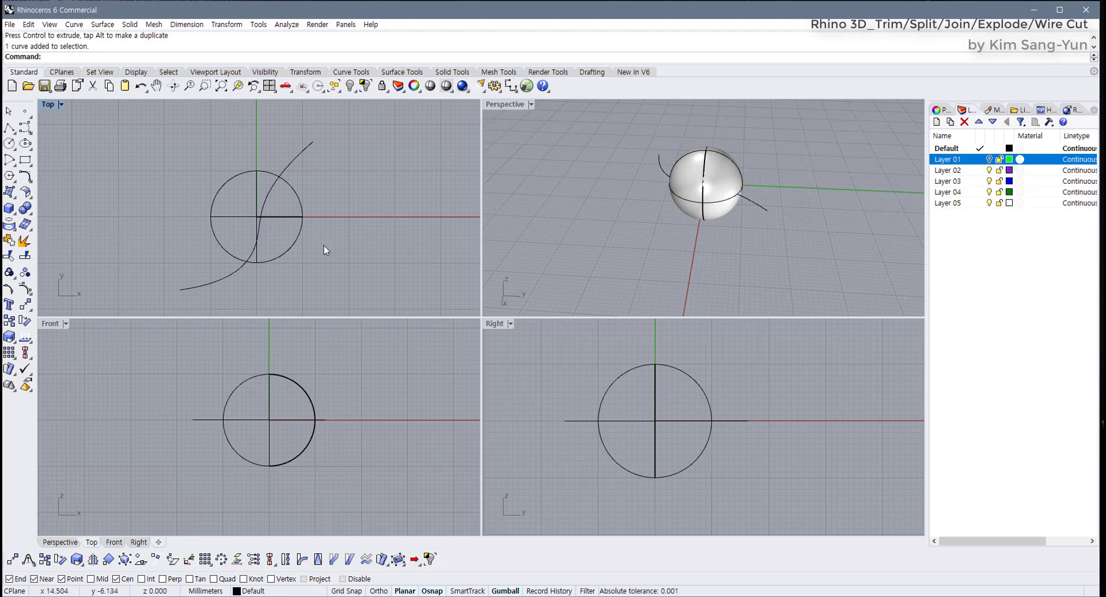
pyautogui.moveTo(313, 250); pyautogui.dragTo(215, 185)
pyautogui.click(189, 221)
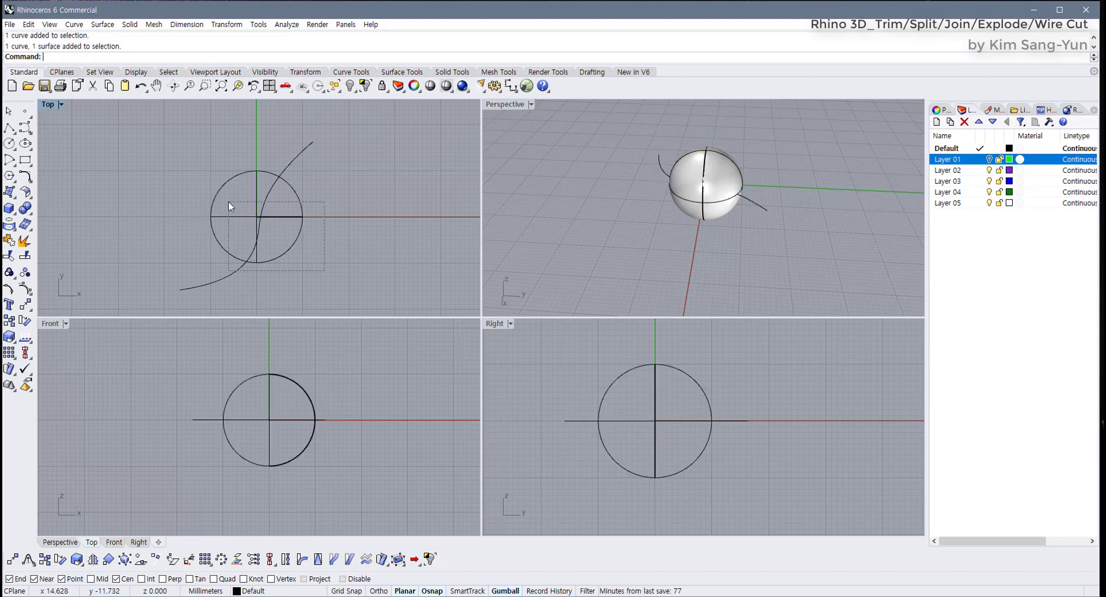
pyautogui.hotkey('ctrl', 'a')
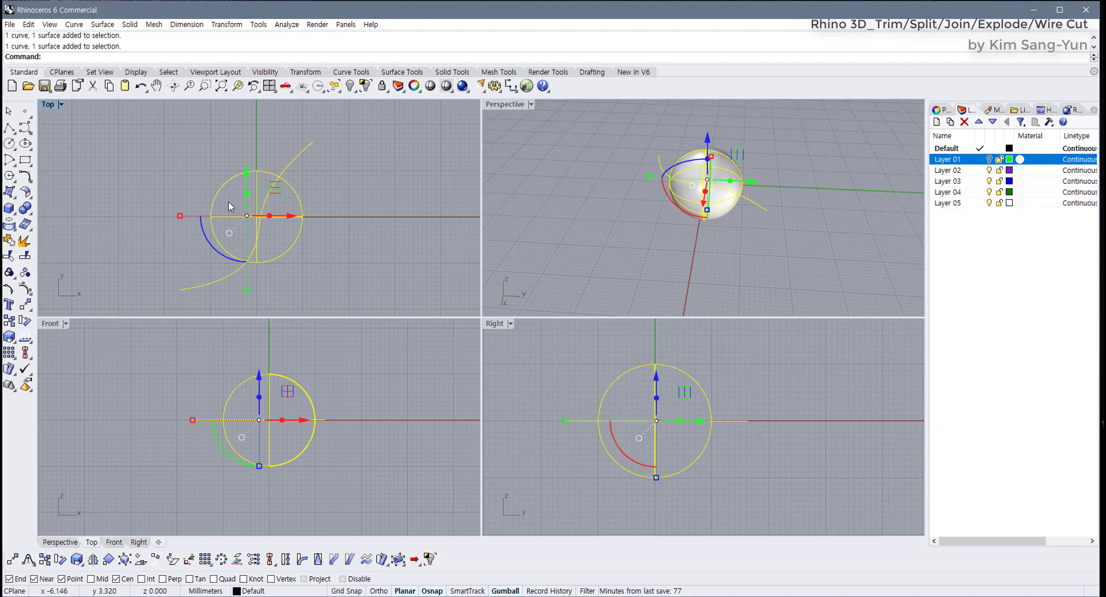
pyautogui.click(9, 256)
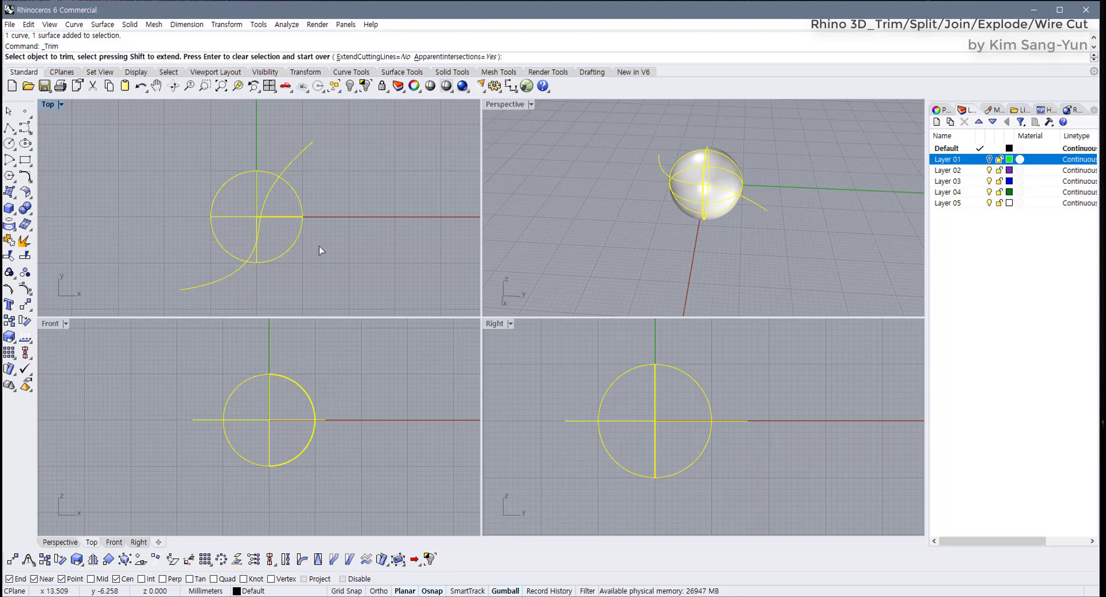
pyautogui.moveTo(319, 246); pyautogui.dragTo(295, 216)
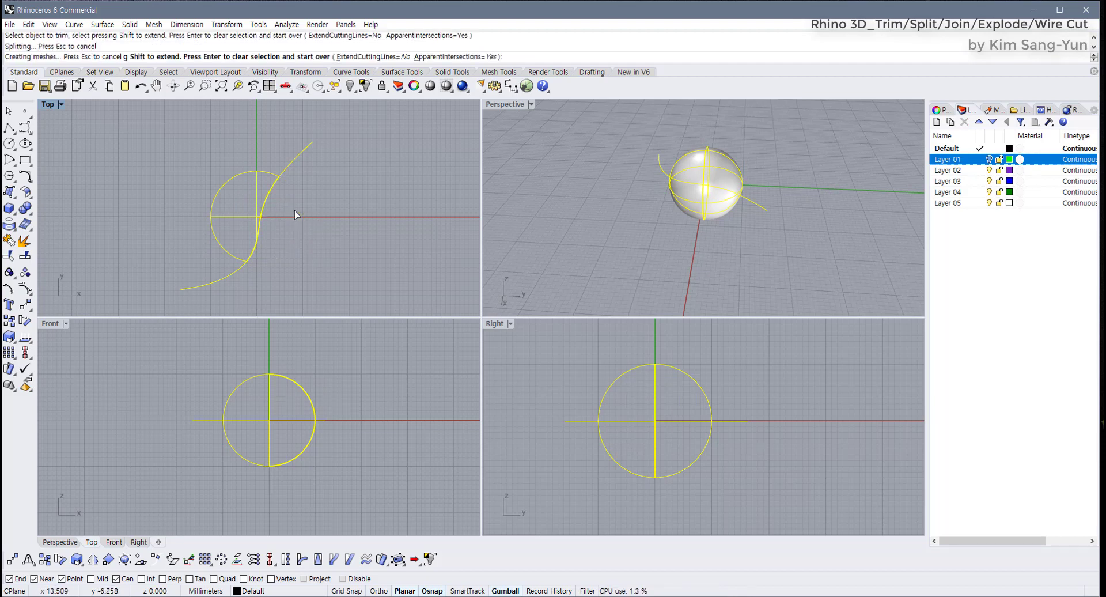
pyautogui.moveTo(683, 226)
pyautogui.mouseDown(button='right')
pyautogui.moveTo(583, 235)
pyautogui.moveTo(681, 210)
pyautogui.mouseUp(button='right')
pyautogui.moveTo(565, 218); pyautogui.dragTo(795, 229, button='right')
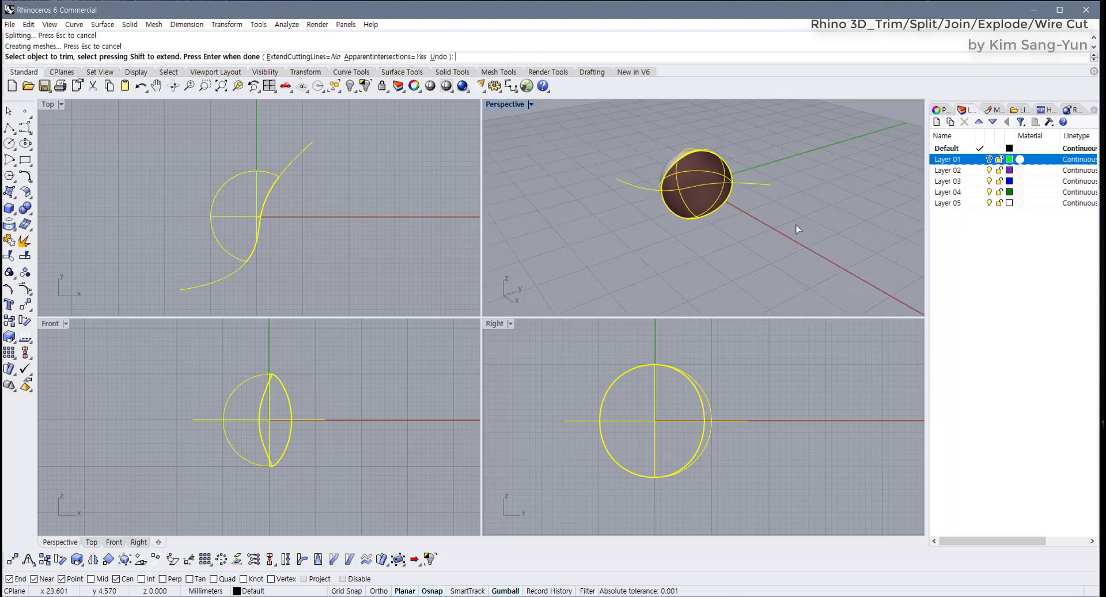
pyautogui.hotkey('ctrl', 'z')
pyautogui.rightClick(236, 223)
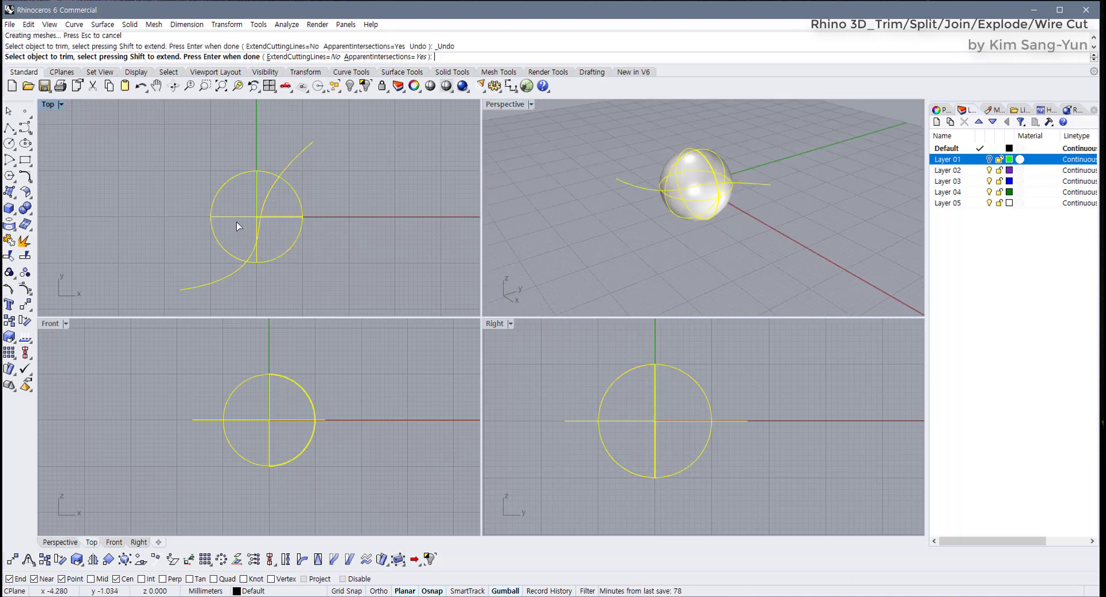
# Restart Trim with the same objects, remove the sphere's -X side along the S-curve, and undo that trim
pyautogui.rightClick(221, 199)
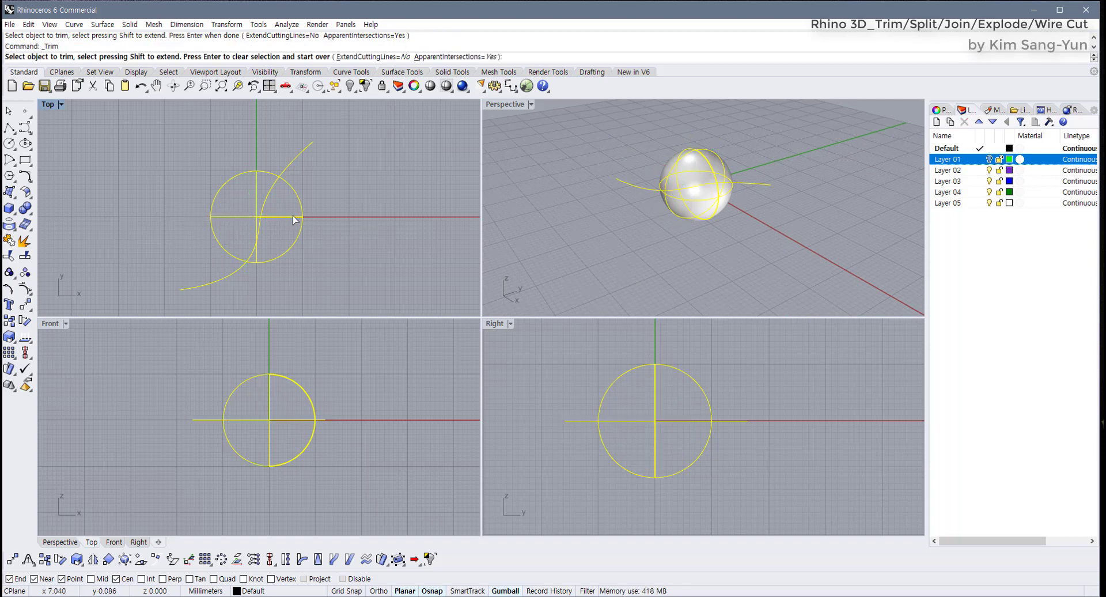
pyautogui.moveTo(227, 206); pyautogui.dragTo(199, 227)
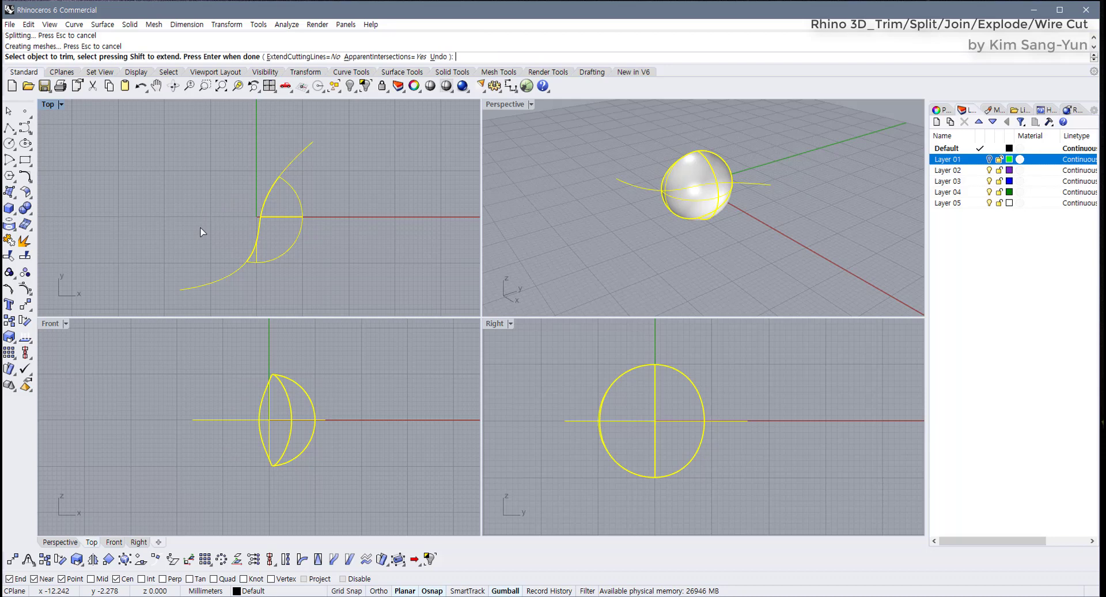
pyautogui.press('Return')
pyautogui.click(599, 258)
pyautogui.moveTo(602, 258); pyautogui.dragTo(700, 270, button='right')
pyautogui.hotkey('ctrl', 'z')
pyautogui.click(270, 295)
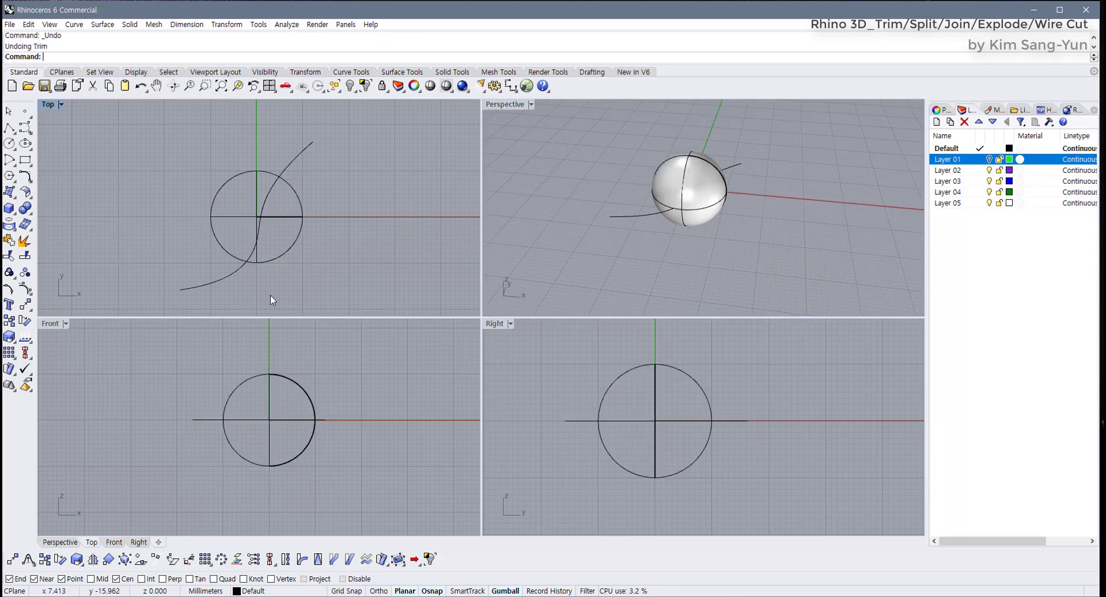
# Move the S-curve about 31 mm in the +X direction, clear of the sphere, and deselect it
pyautogui.moveTo(271, 295); pyautogui.dragTo(153, 273)
pyautogui.moveTo(253, 228); pyautogui.dragTo(430, 215)
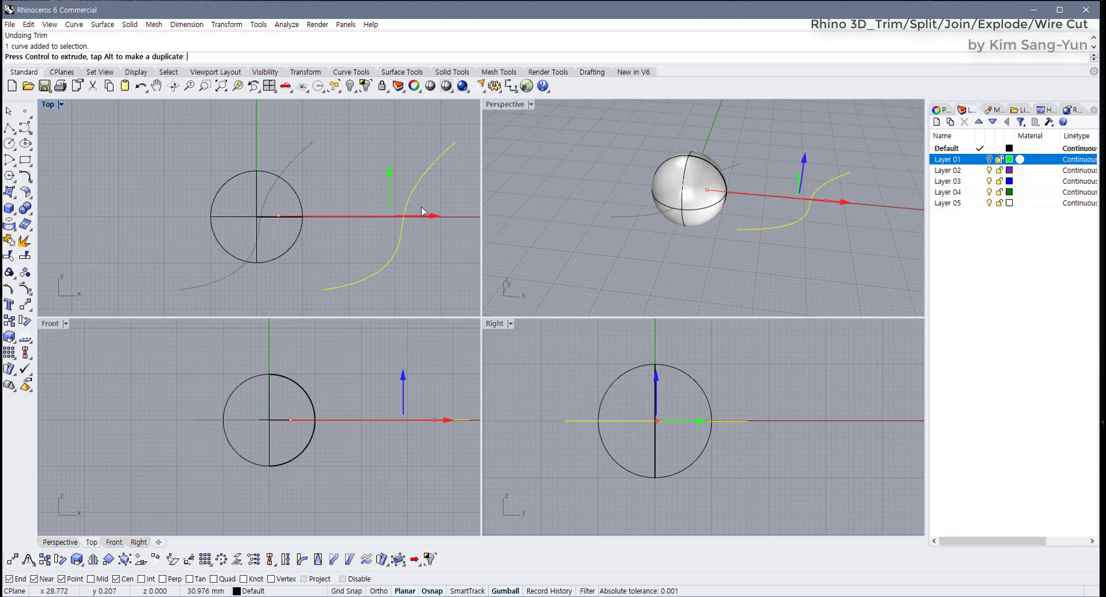
pyautogui.click(337, 171)
pyautogui.scroll(3, 127, 218)
pyautogui.moveTo(127, 218); pyautogui.dragTo(92, 189, button='right')
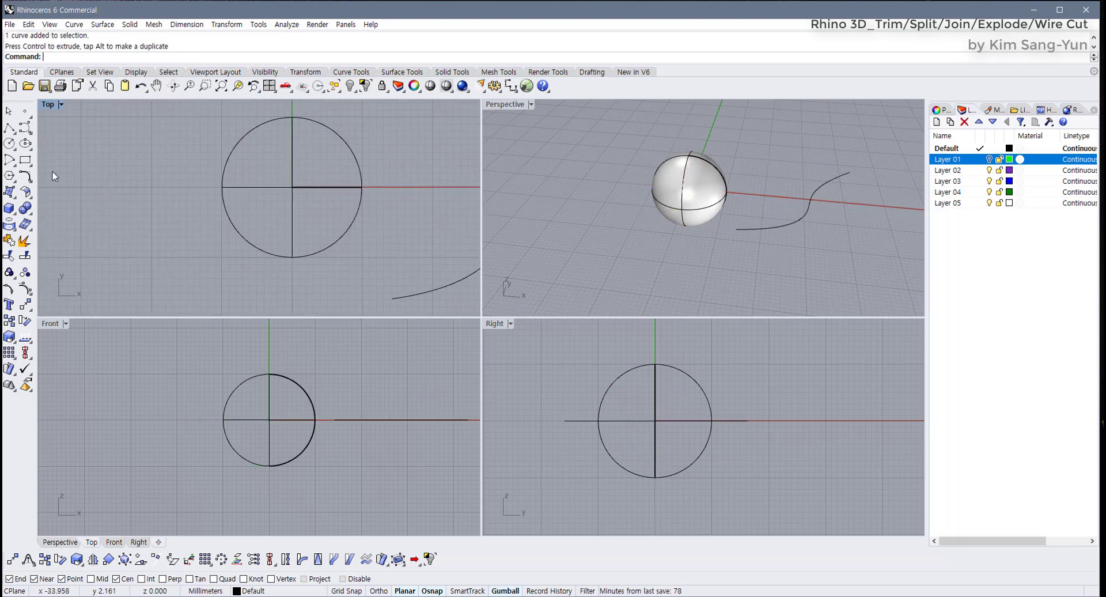
# Draw a circle about 5 mm in radius centred on the origin, inside the sphere's outline in the Top viewport
pyautogui.click(9, 143)
pyautogui.click(293, 187)
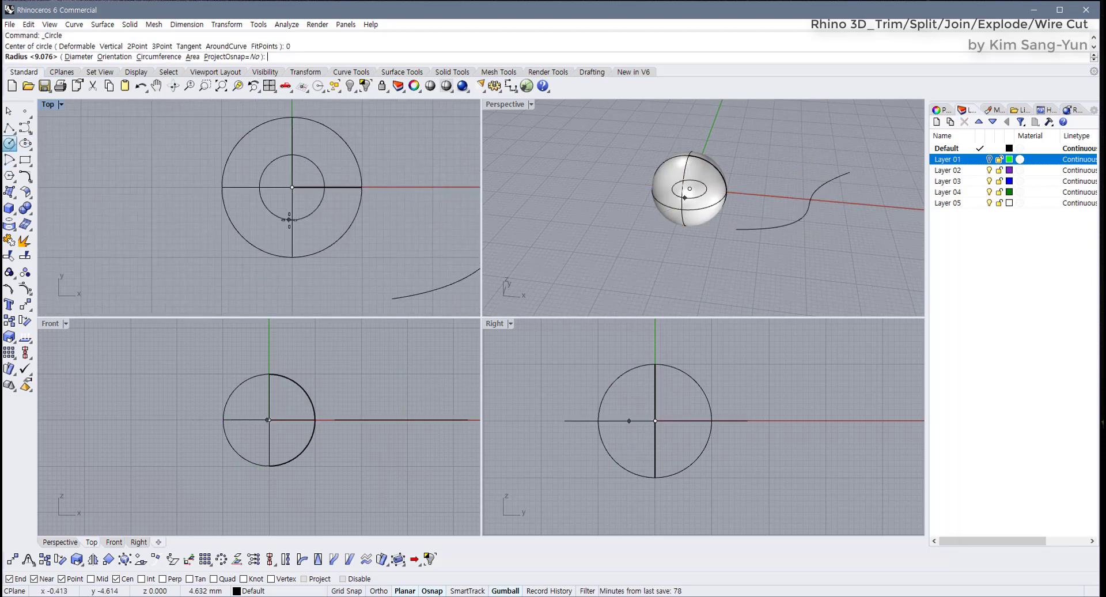
pyautogui.click(315, 216)
pyautogui.click(358, 276)
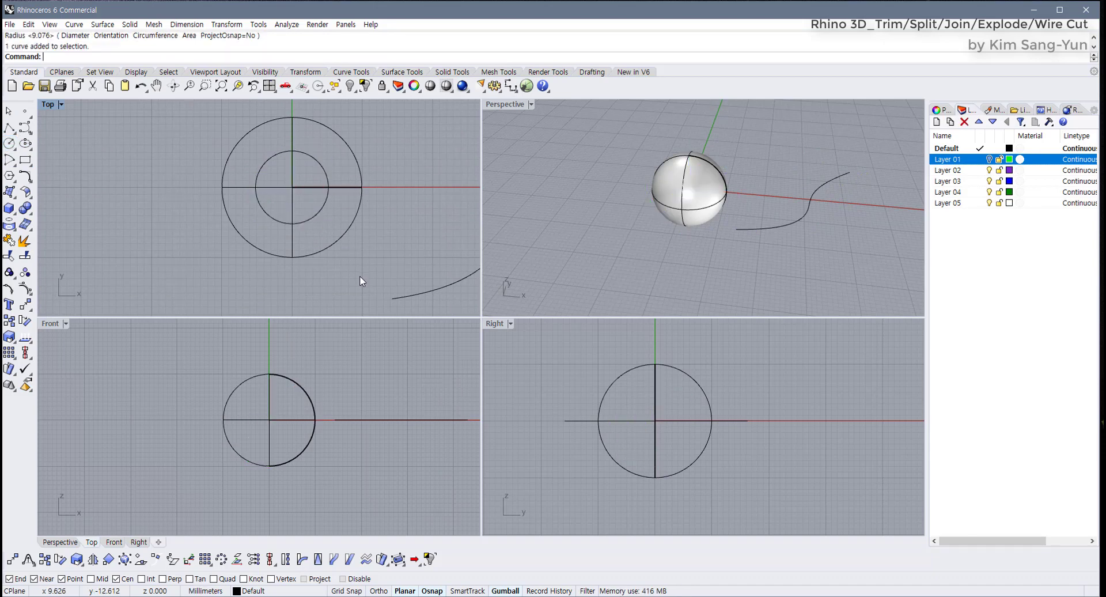
# Select the circle and sphere, and trim away both sphere caps inside the circle from the Top viewport
pyautogui.moveTo(353, 265); pyautogui.dragTo(306, 214)
pyautogui.press('Escape')
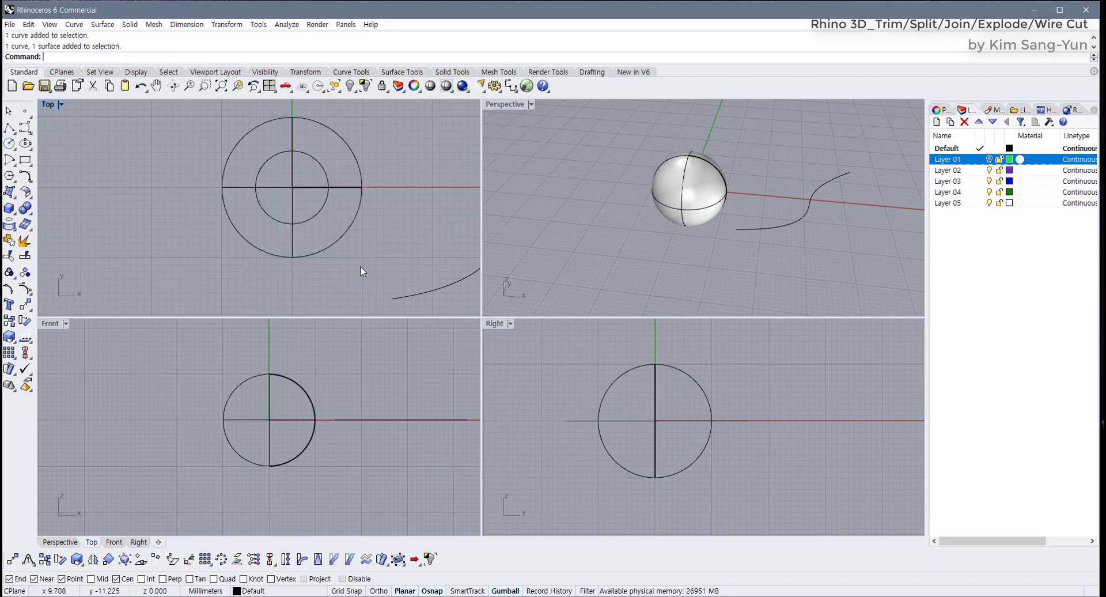
pyautogui.moveTo(357, 265); pyautogui.dragTo(275, 185)
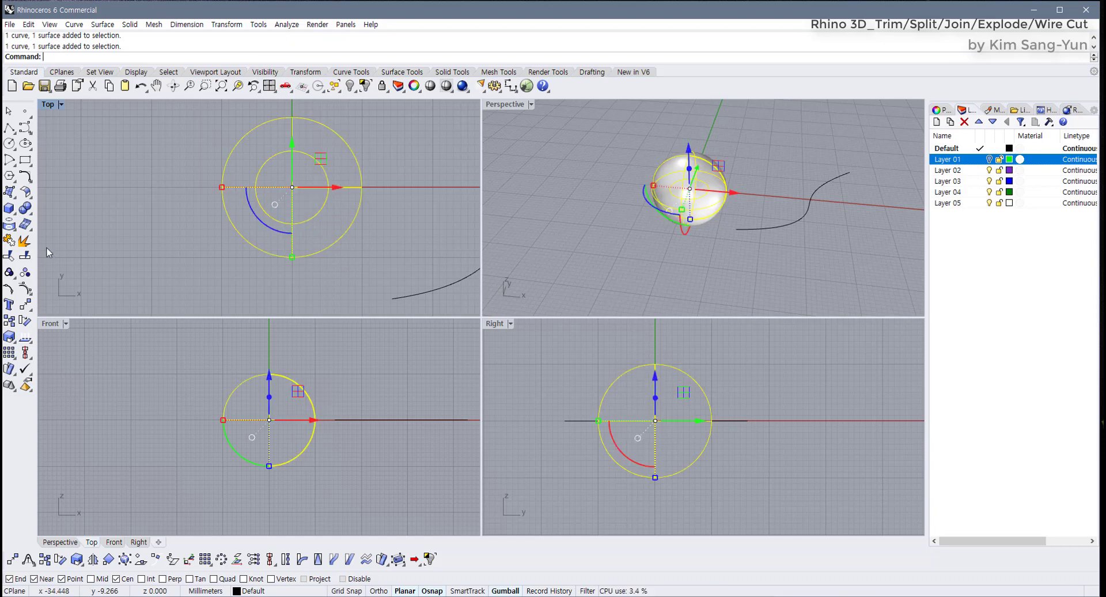
pyautogui.click(9, 255)
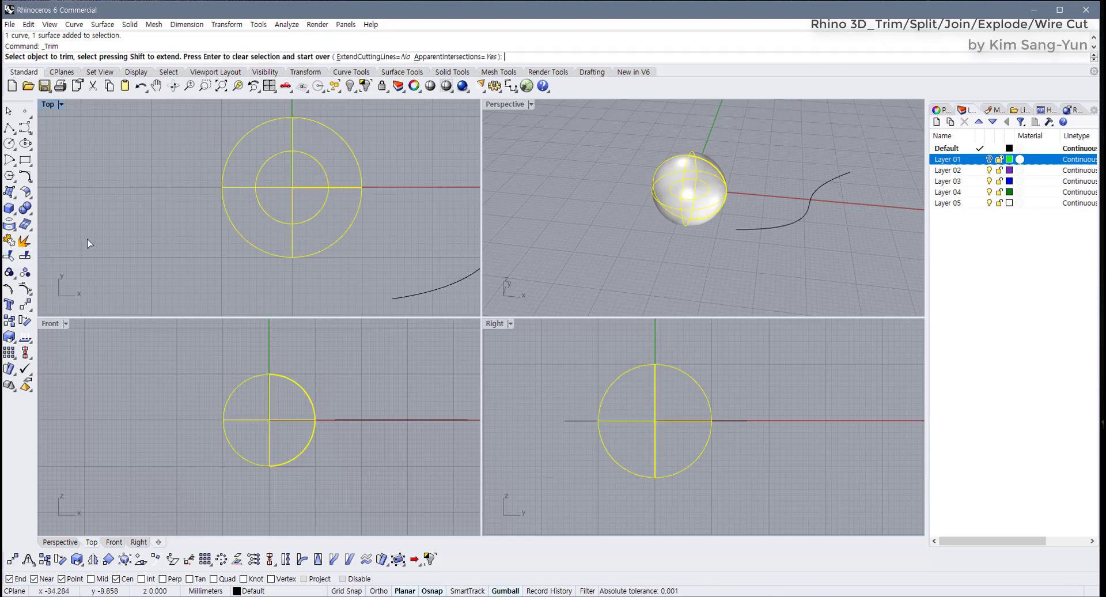
pyautogui.click(301, 192)
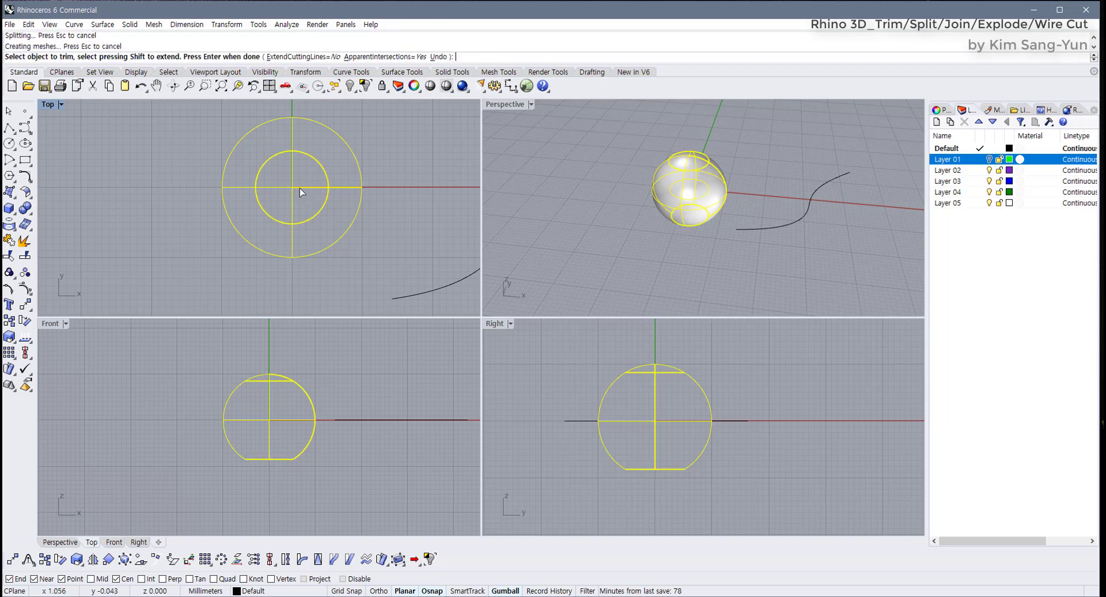
pyautogui.moveTo(588, 167); pyautogui.dragTo(575, 240, button='right')
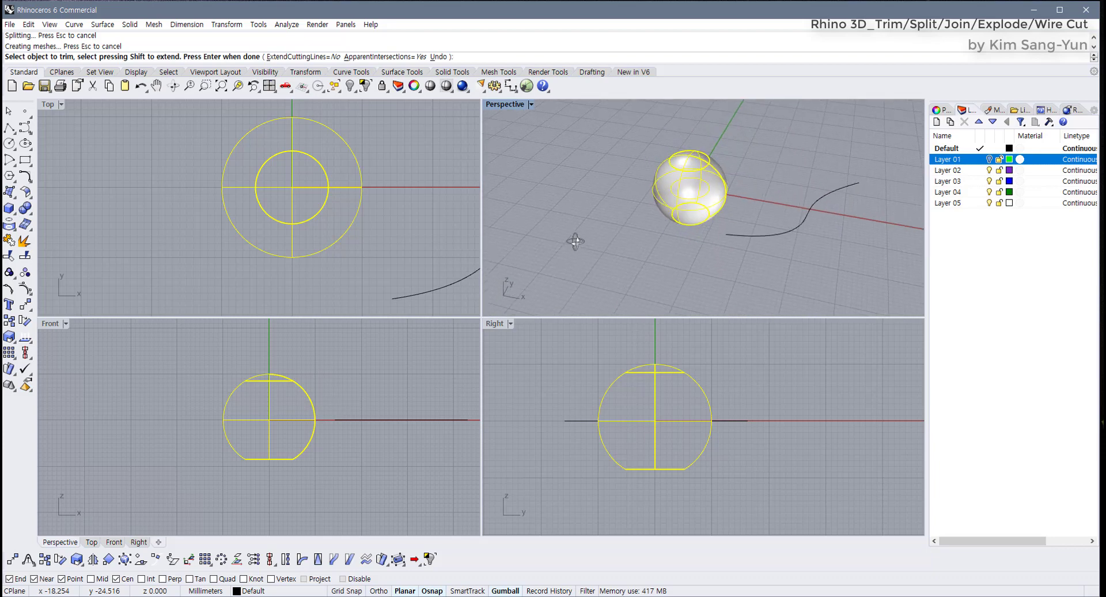
pyautogui.click(301, 201)
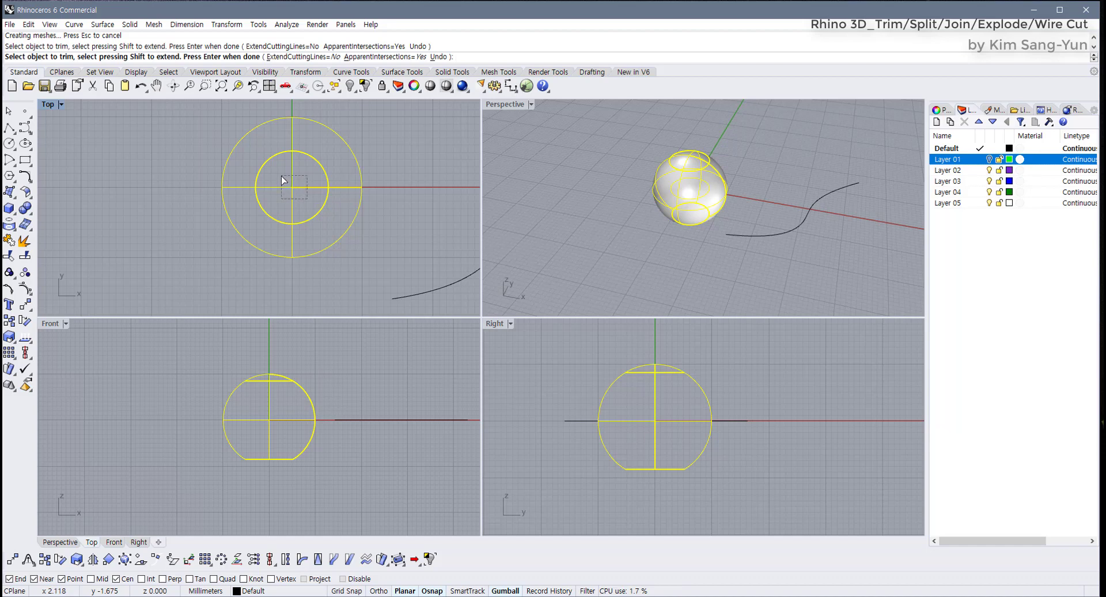
pyautogui.click(281, 176)
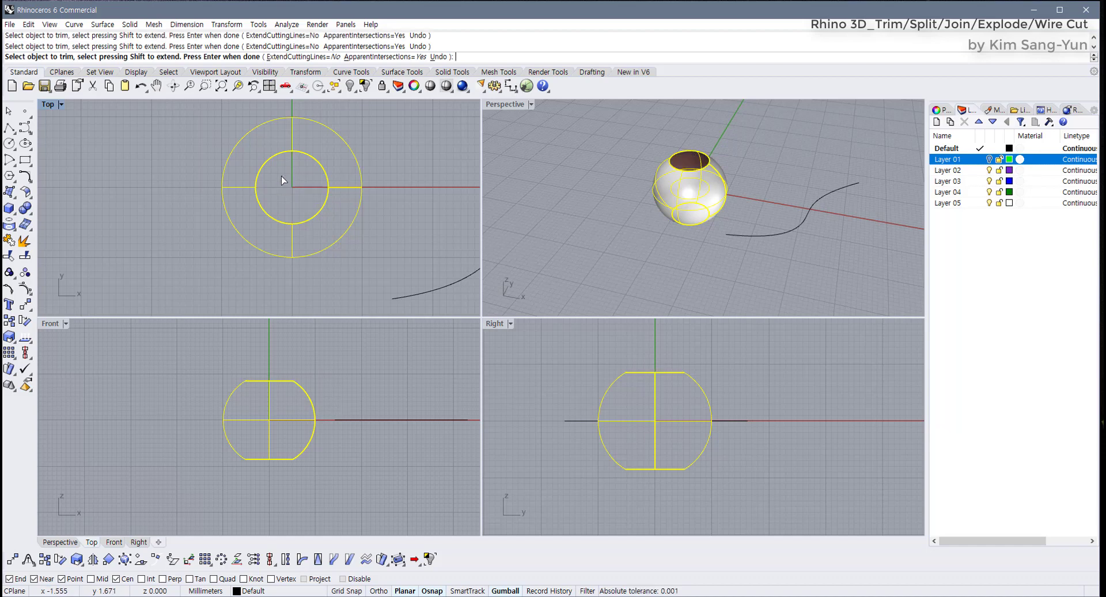
pyautogui.moveTo(714, 193); pyautogui.dragTo(640, 184, button='right')
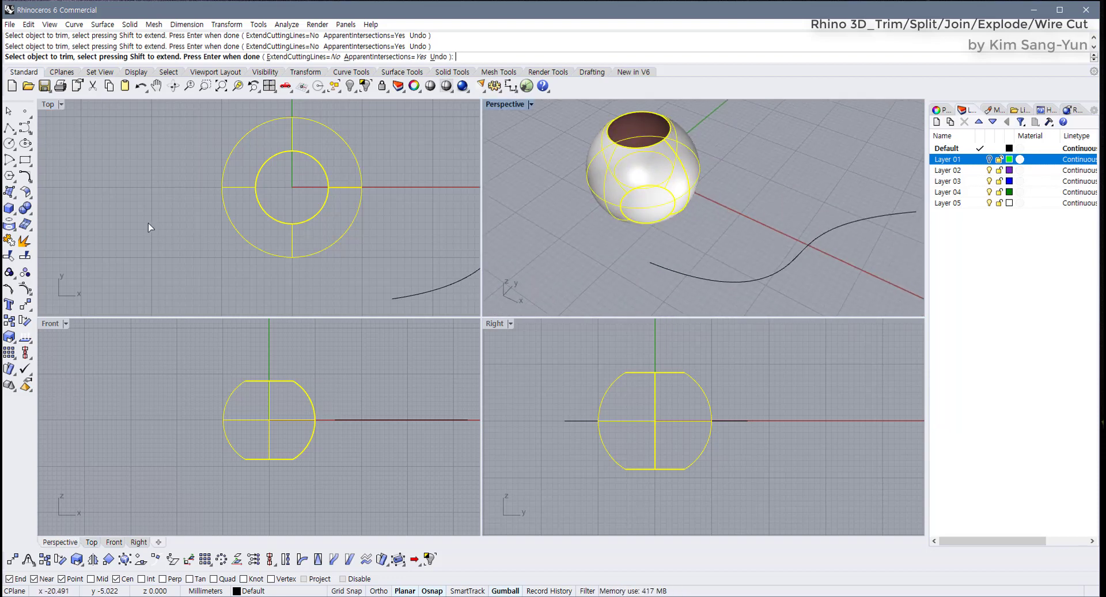
# Undo both cap trims, end the Trim command and clear the selection
pyautogui.hotkey('ctrl', 'z')
pyautogui.hotkey('ctrl', 'z')
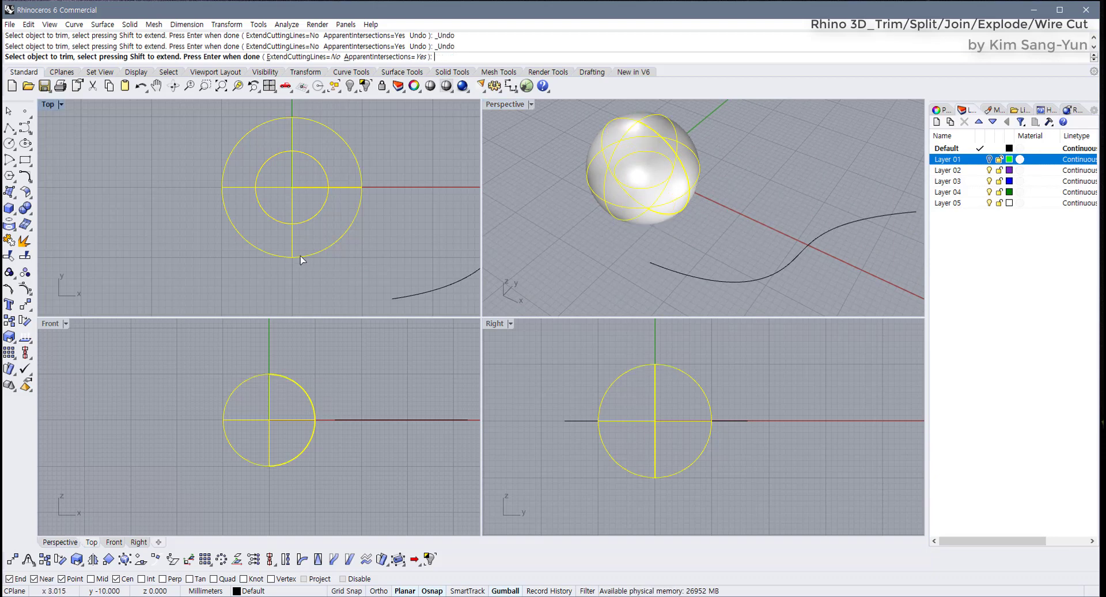
pyautogui.press('Return')
pyautogui.press('Escape')
# Split the sphere in the Top viewport with the circle as the cutting object, and deselect the pieces
pyautogui.moveTo(740, 265); pyautogui.dragTo(714, 167, button='right')
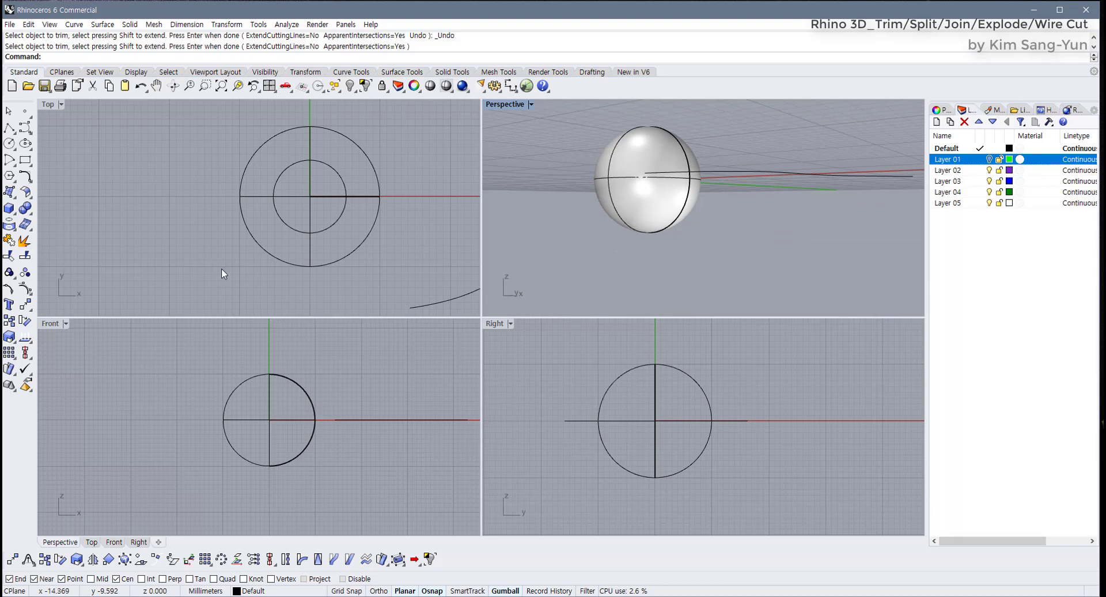
pyautogui.moveTo(277, 269); pyautogui.dragTo(203, 279, button='right')
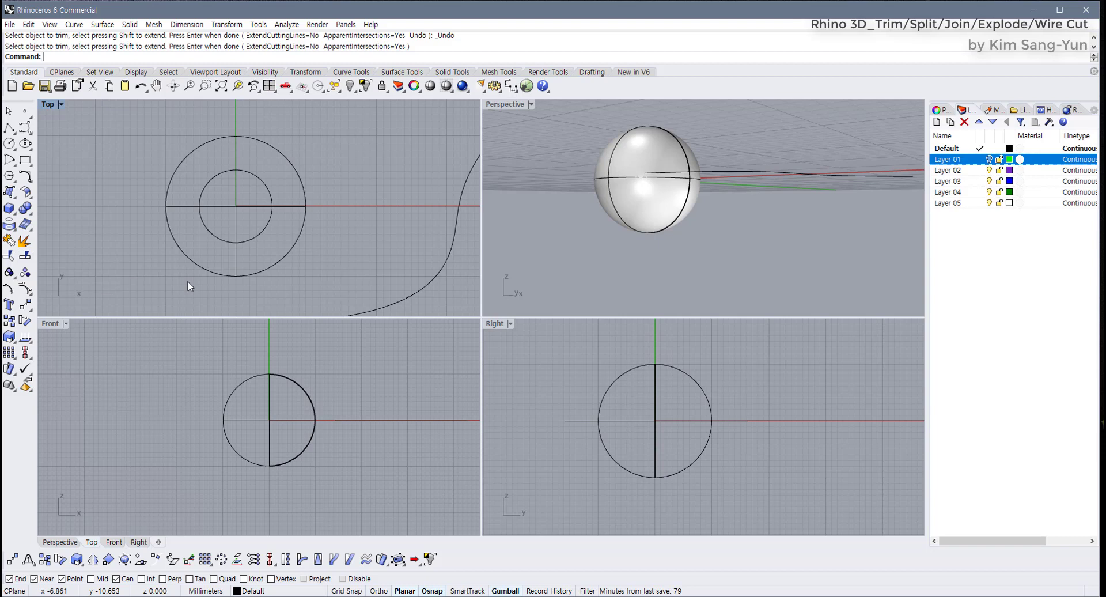
pyautogui.click(283, 258)
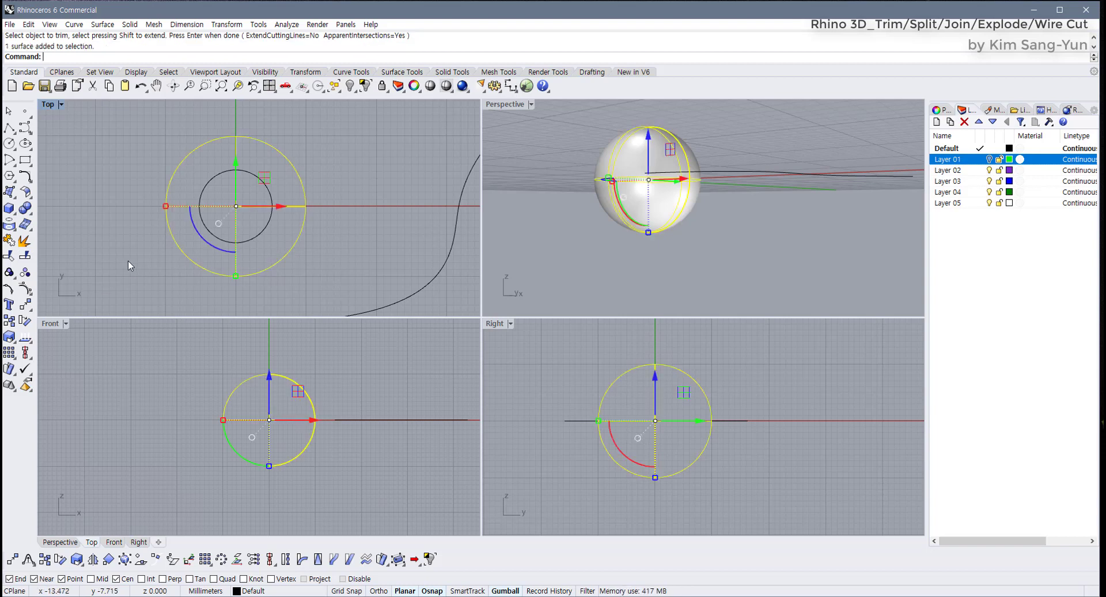
pyautogui.click(24, 257)
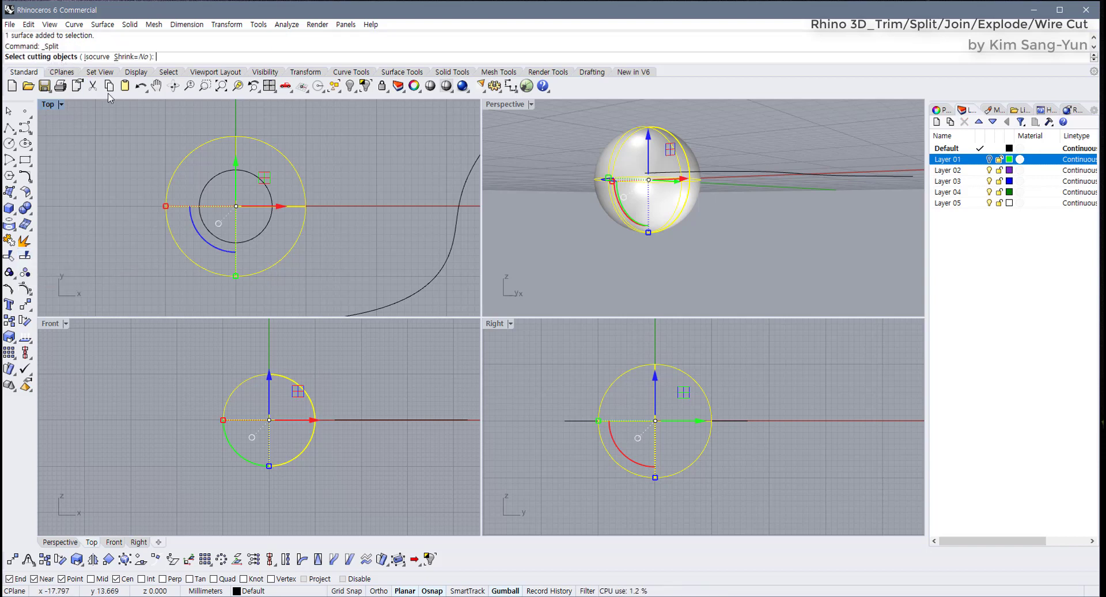
pyautogui.click(269, 223)
pyautogui.press('Return')
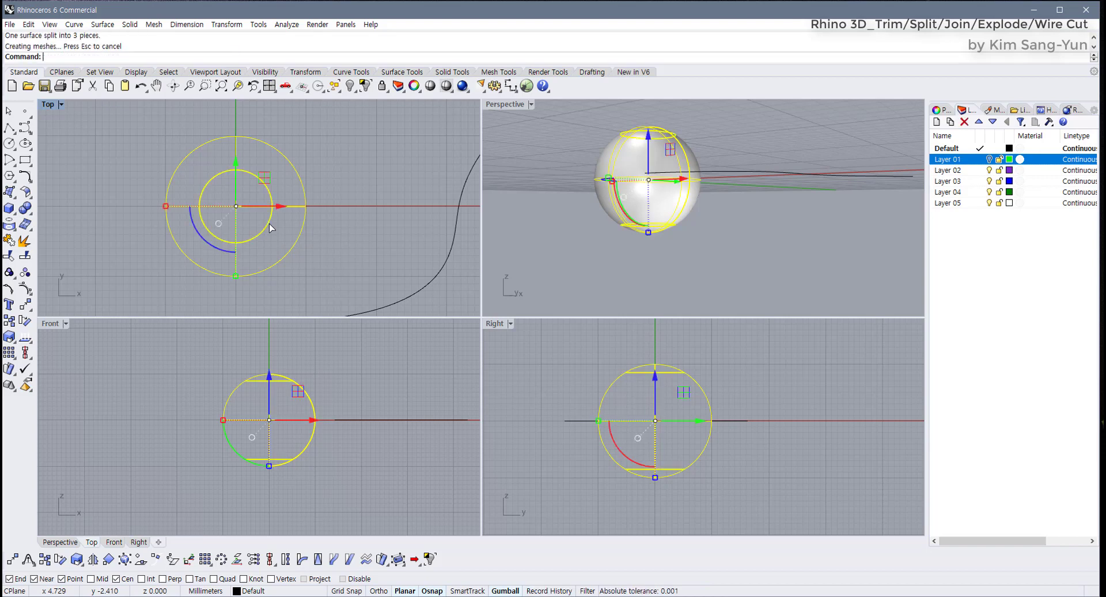
pyautogui.press('Escape')
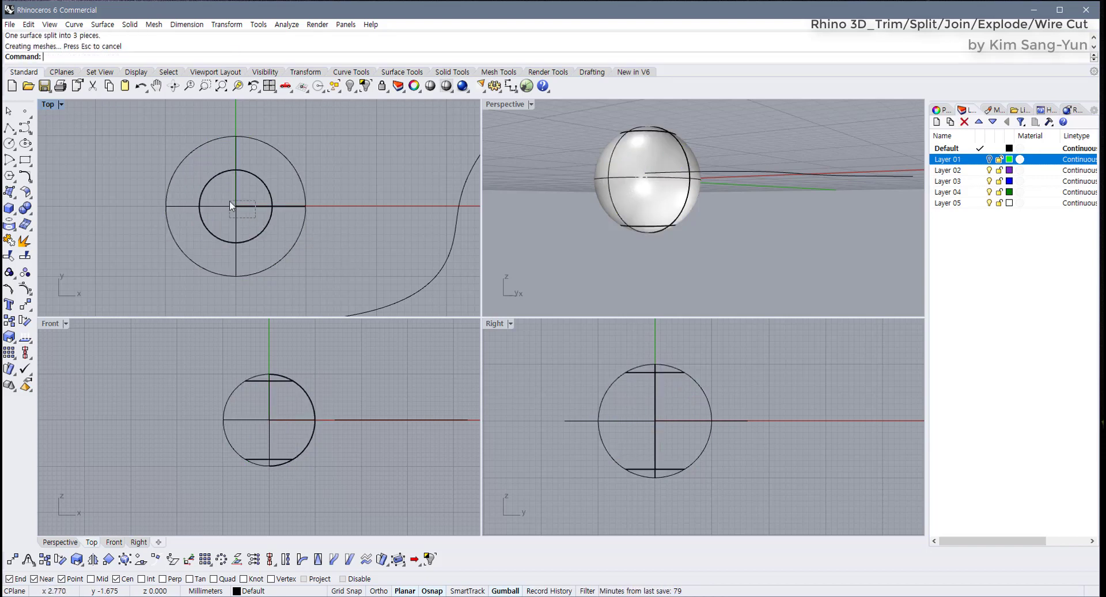
# Maximize the Perspective viewport and pull the split upper and lower caps away from the sphere's body
pyautogui.moveTo(229, 200); pyautogui.dragTo(229, 200)
pyautogui.click(833, 275)
pyautogui.moveTo(630, 163); pyautogui.dragTo(668, 265, button='right')
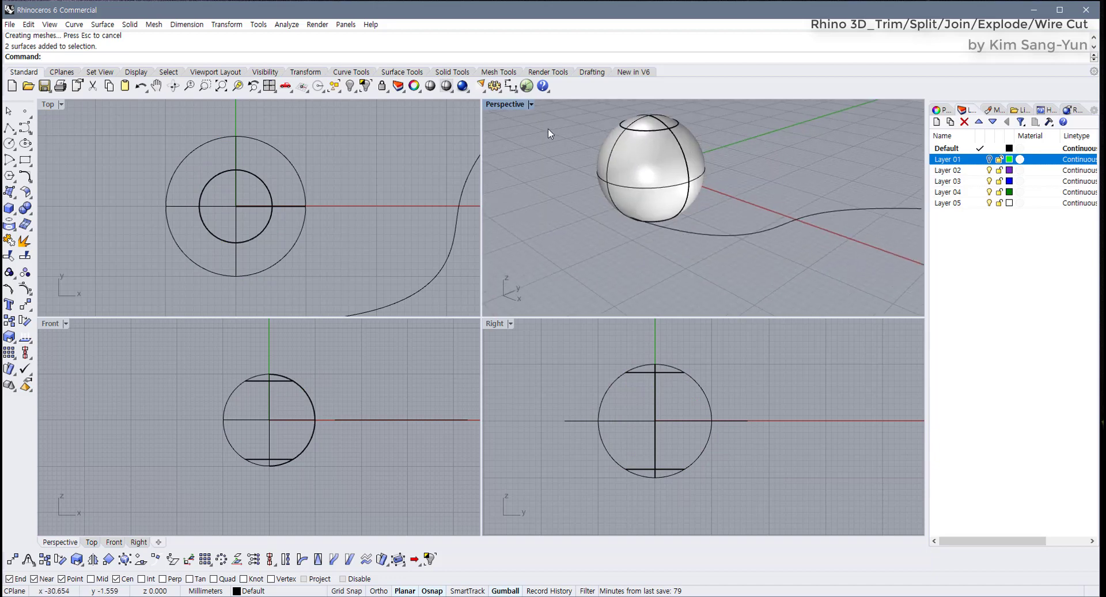
pyautogui.doubleClick(509, 107)
pyautogui.moveTo(523, 167); pyautogui.dragTo(532, 191, button='right')
pyautogui.moveTo(390, 149); pyautogui.dragTo(524, 149)
pyautogui.moveTo(442, 236); pyautogui.dragTo(419, 86, button='right')
pyautogui.moveTo(386, 388); pyautogui.dragTo(647, 391)
pyautogui.click(655, 298)
pyautogui.moveTo(656, 298); pyautogui.dragTo(656, 399, button='right')
# Undo the cap moves and the sphere split, and restore the four-viewport layout
pyautogui.hotkey('ctrl', 'z')
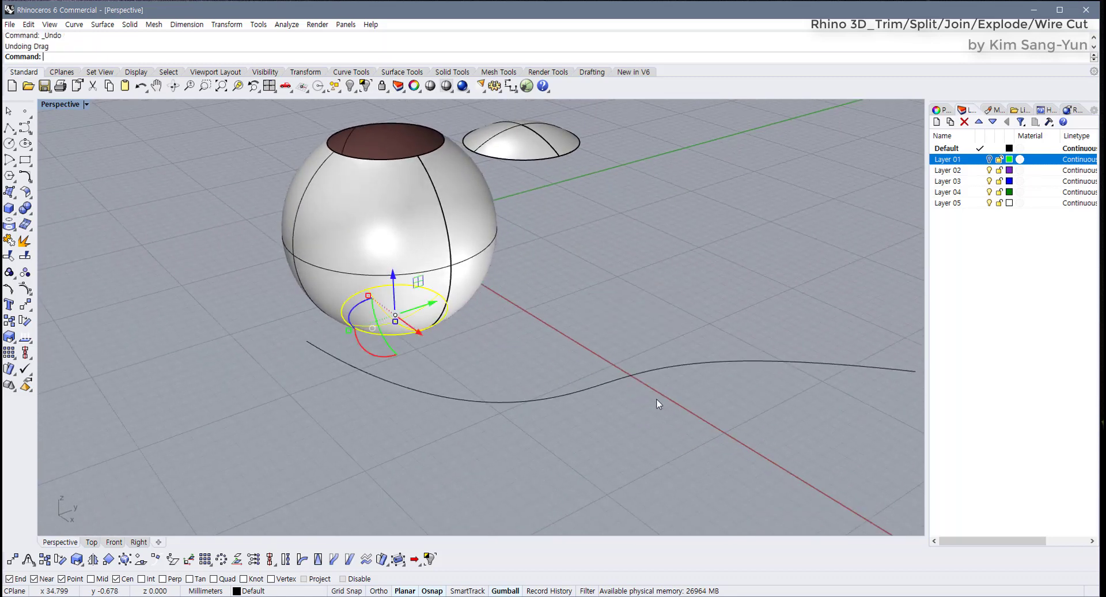
pyautogui.hotkey('ctrl', 'z')
pyautogui.hotkey('ctrl', 'z')
pyautogui.keyDown('shift'); pyautogui.moveTo(621, 351); pyautogui.dragTo(657, 422, button='right'); pyautogui.keyUp('shift')
pyautogui.click(657, 422)
pyautogui.doubleClick(65, 107)
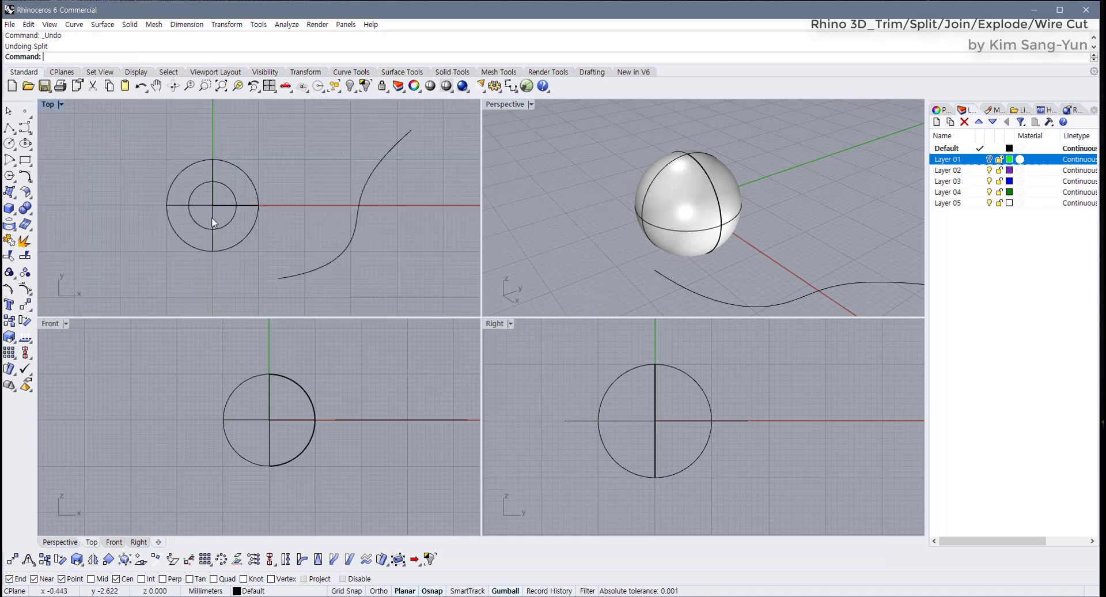
# Move the circle in the -X direction clear of the sphere, and move the S-curve back across the sphere's centre
pyautogui.moveTo(227, 224); pyautogui.dragTo(118, 221)
pyautogui.moveTo(374, 178); pyautogui.dragTo(229, 172)
pyautogui.moveTo(204, 214); pyautogui.dragTo(261, 205, button='right')
pyautogui.scroll(4, 281, 229)
pyautogui.click(391, 279)
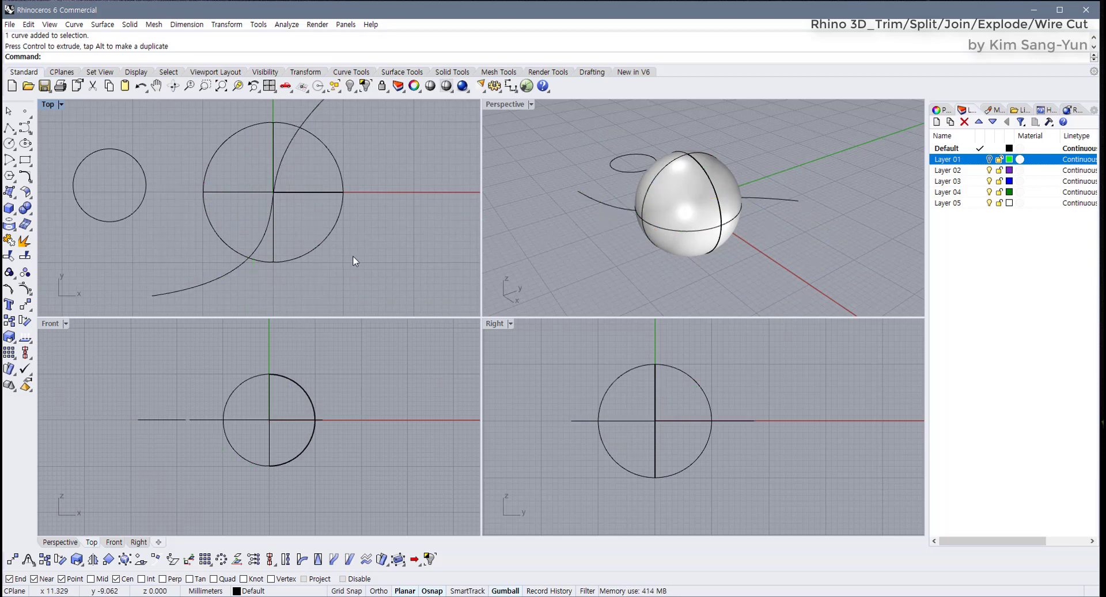
# Split the sphere with the S-curve as the cutting object and move the +X piece away from the other half
pyautogui.click(313, 217)
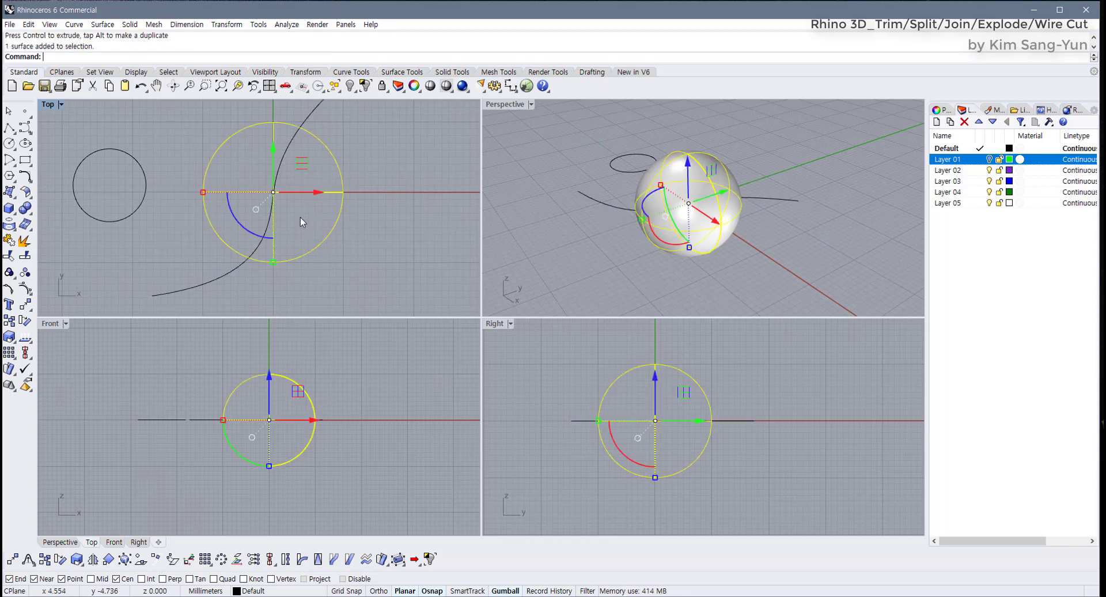
pyautogui.click(346, 258)
pyautogui.click(304, 225)
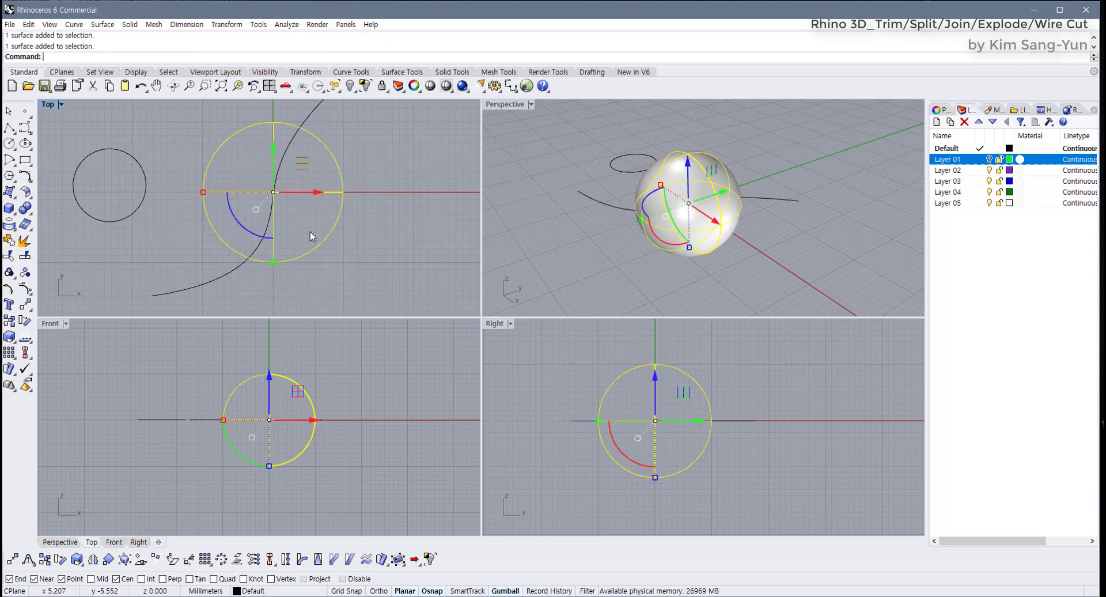
pyautogui.click(23, 257)
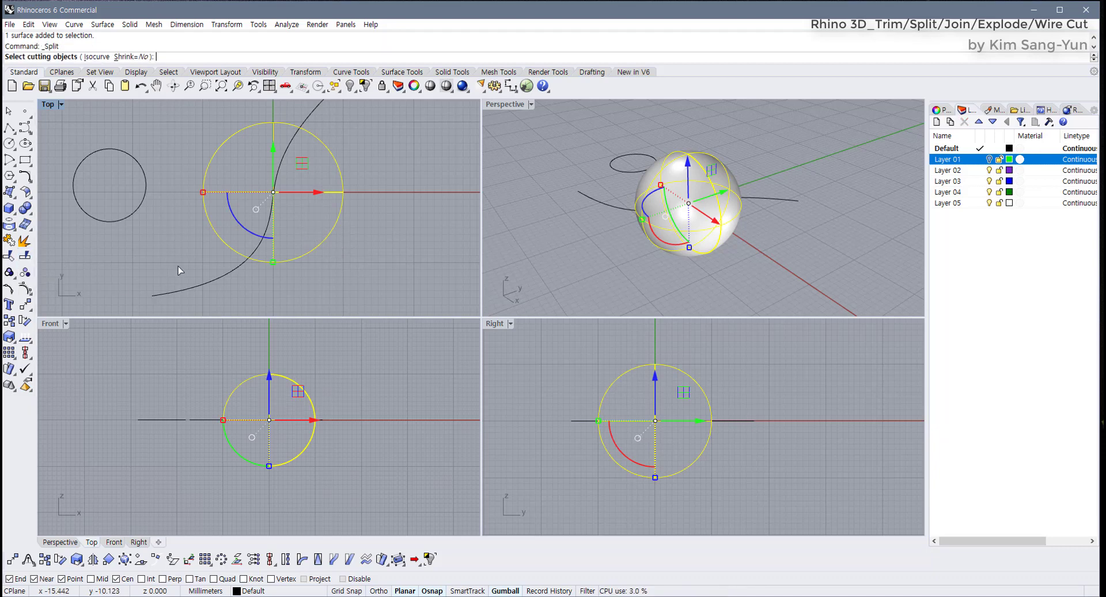
pyautogui.click(224, 277)
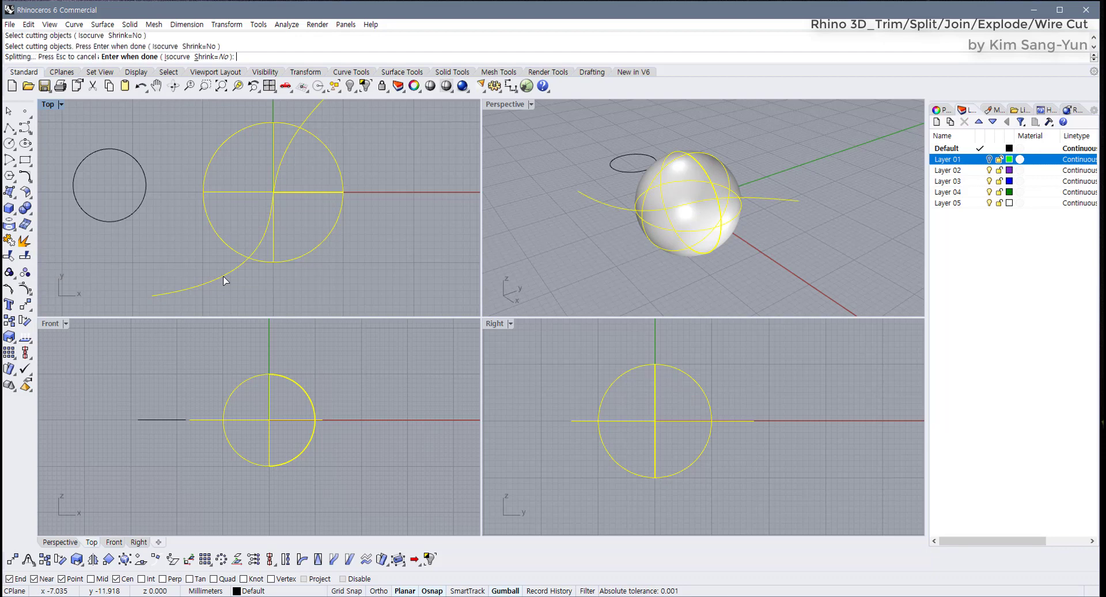
pyautogui.press('Return')
pyautogui.moveTo(363, 263); pyautogui.dragTo(391, 194)
pyautogui.click(411, 245)
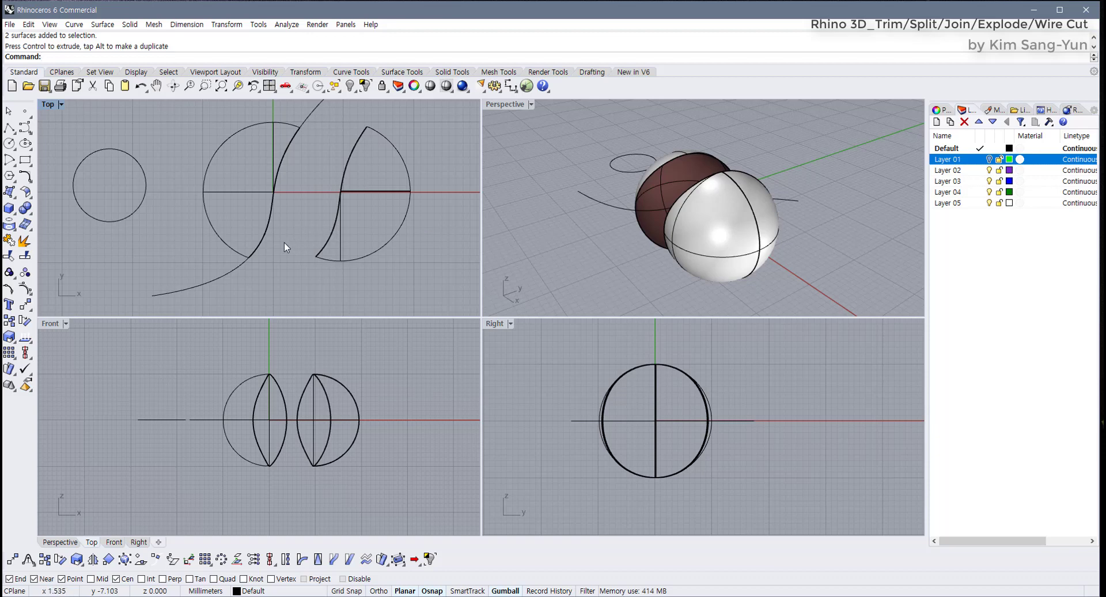
# Undo the piece's move and the sphere split
pyautogui.hotkey('ctrl', 'z')
pyautogui.click(267, 289)
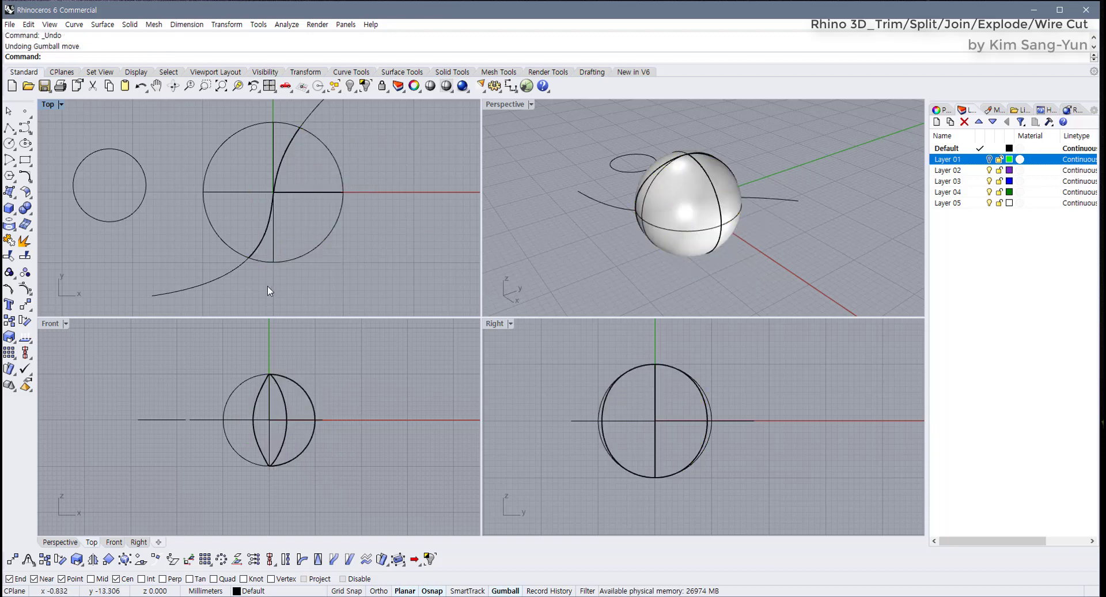
pyautogui.hotkey('ctrl', 'z')
# Shift the S-curve in the +X direction off the sphere's centre and rotate it slightly counterclockwise so it crosses the seam line
pyautogui.click(236, 272)
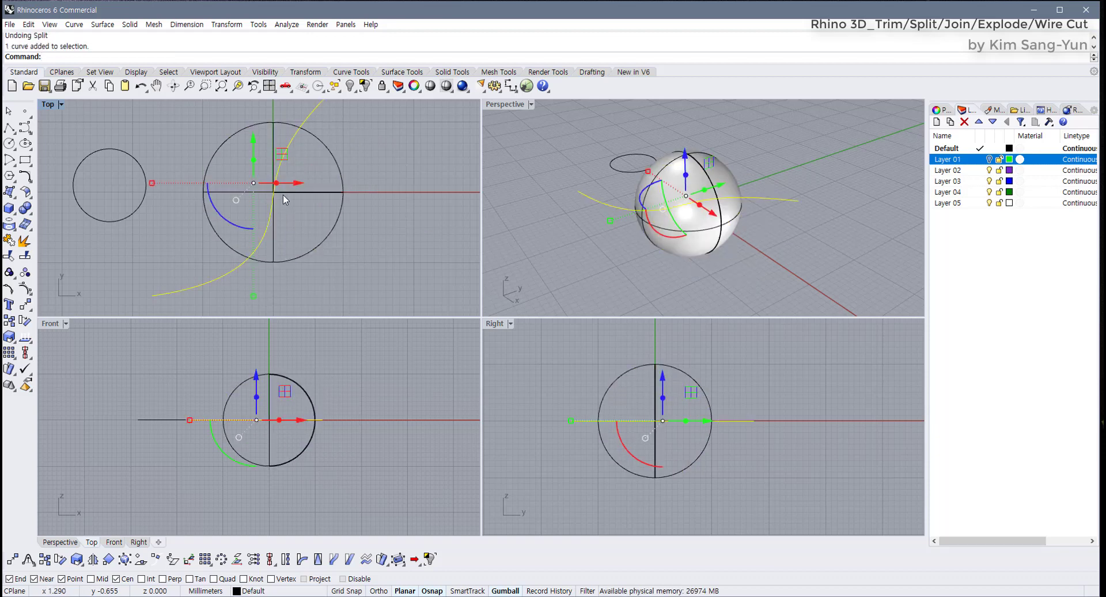
pyautogui.moveTo(291, 182); pyautogui.dragTo(326, 182)
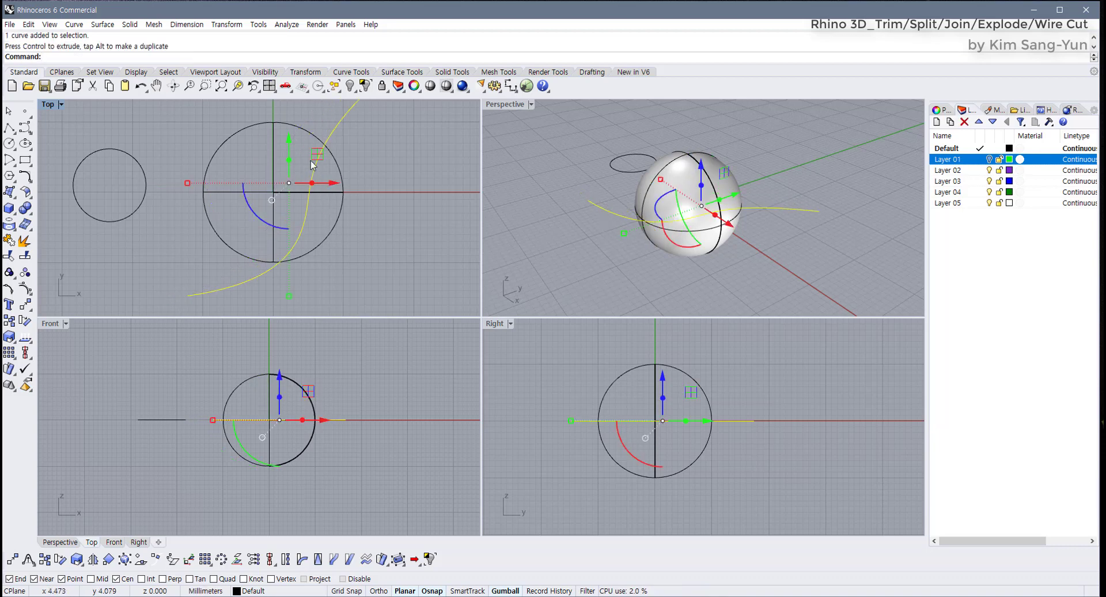
pyautogui.moveTo(273, 225); pyautogui.dragTo(286, 223)
pyautogui.moveTo(310, 147); pyautogui.dragTo(298, 149)
pyautogui.click(395, 204)
# Examine where the S-curve crosses the sphere's seam line in the Top viewport
pyautogui.scroll(4, 324, 185)
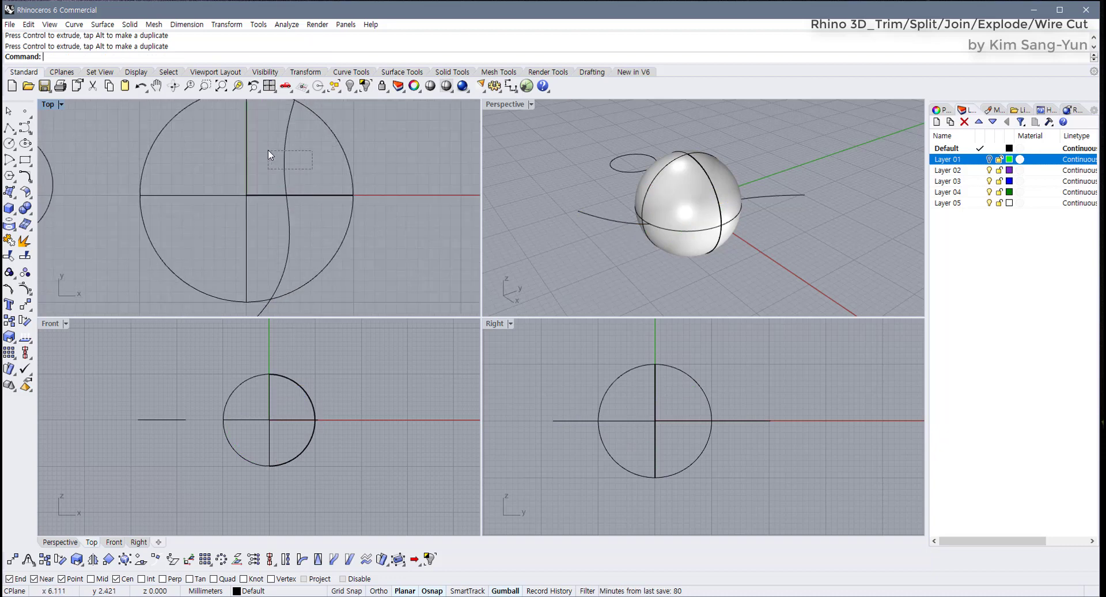
pyautogui.moveTo(268, 149); pyautogui.dragTo(267, 151)
pyautogui.scroll(-4, 379, 224)
pyautogui.press('Escape')
pyautogui.moveTo(390, 236); pyautogui.dragTo(295, 236, button='right')
pyautogui.click(232, 207)
pyautogui.scroll(1, 233, 205)
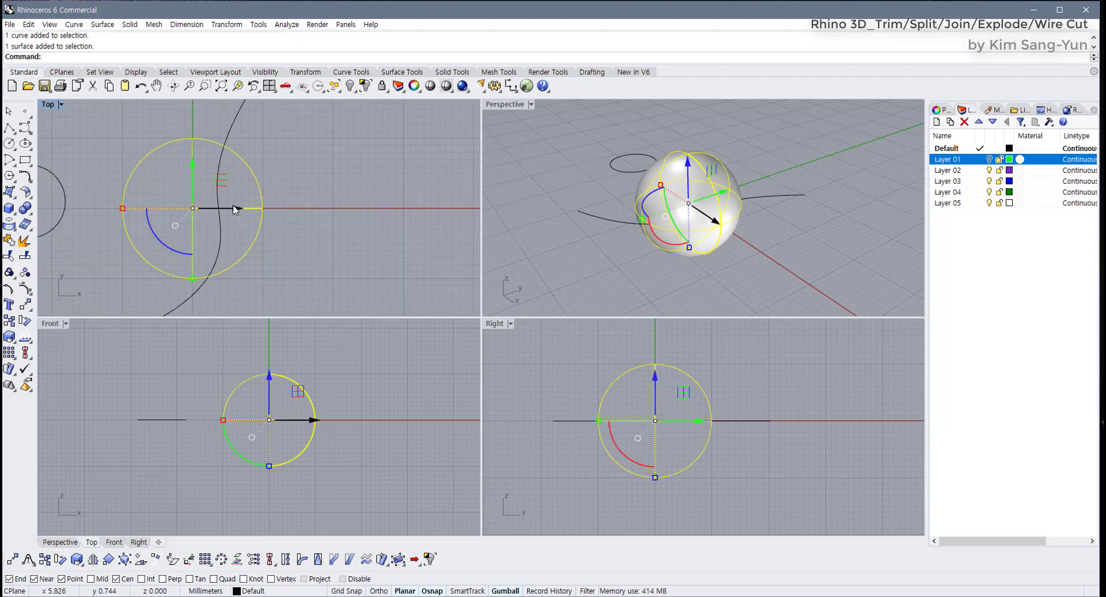
pyautogui.click(266, 171)
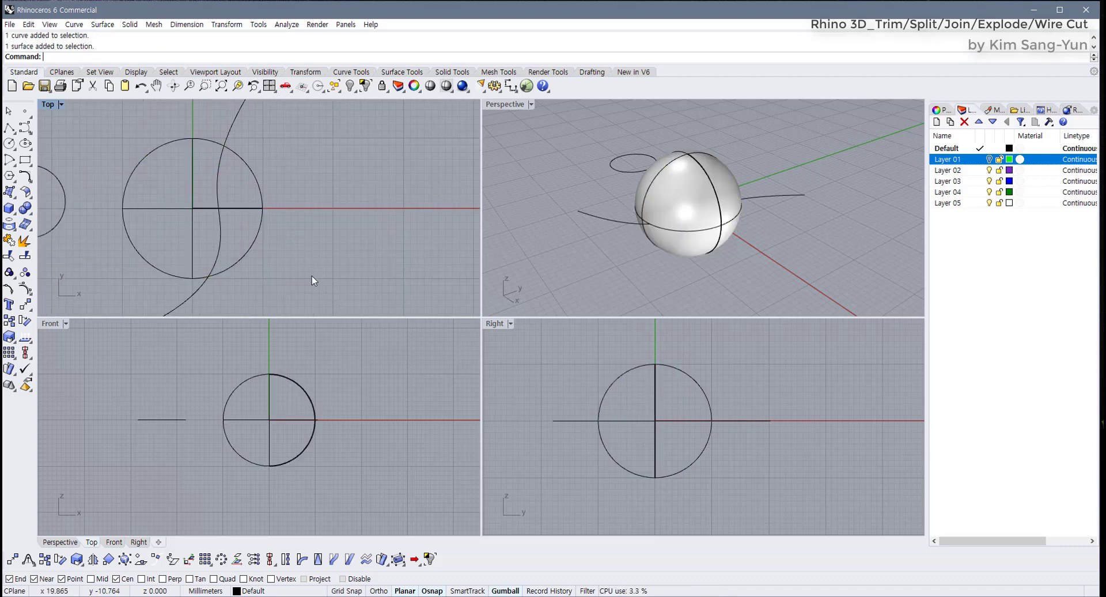
# Split the sphere with the repositioned S-curve as the cutting object and deselect the pieces
pyautogui.scroll(-2, 281, 268)
pyautogui.moveTo(281, 268); pyautogui.dragTo(339, 256, button='right')
pyautogui.click(319, 208)
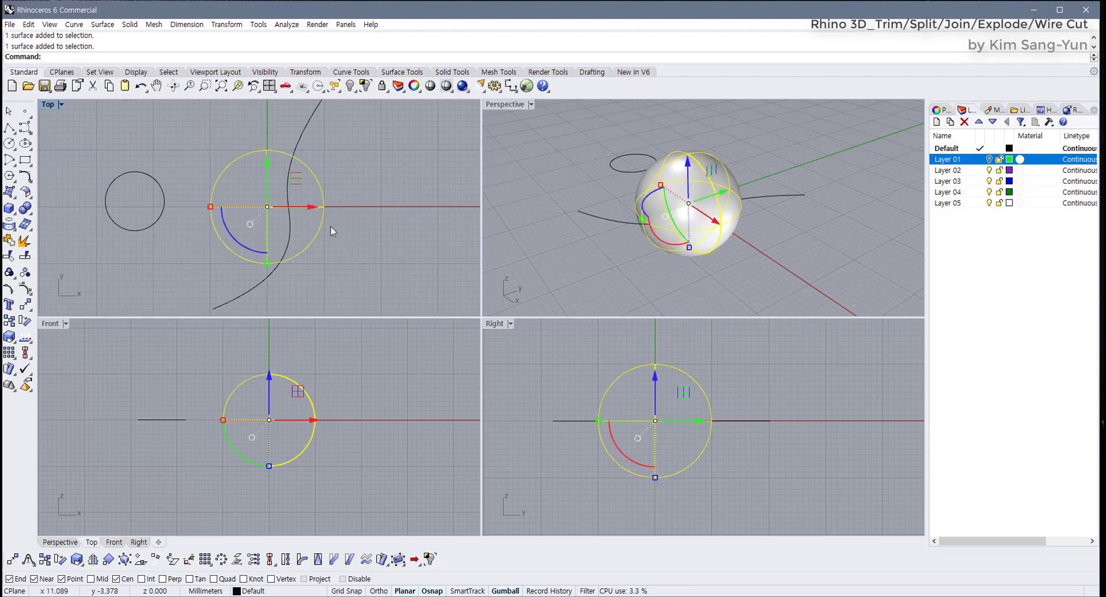
pyautogui.click(25, 255)
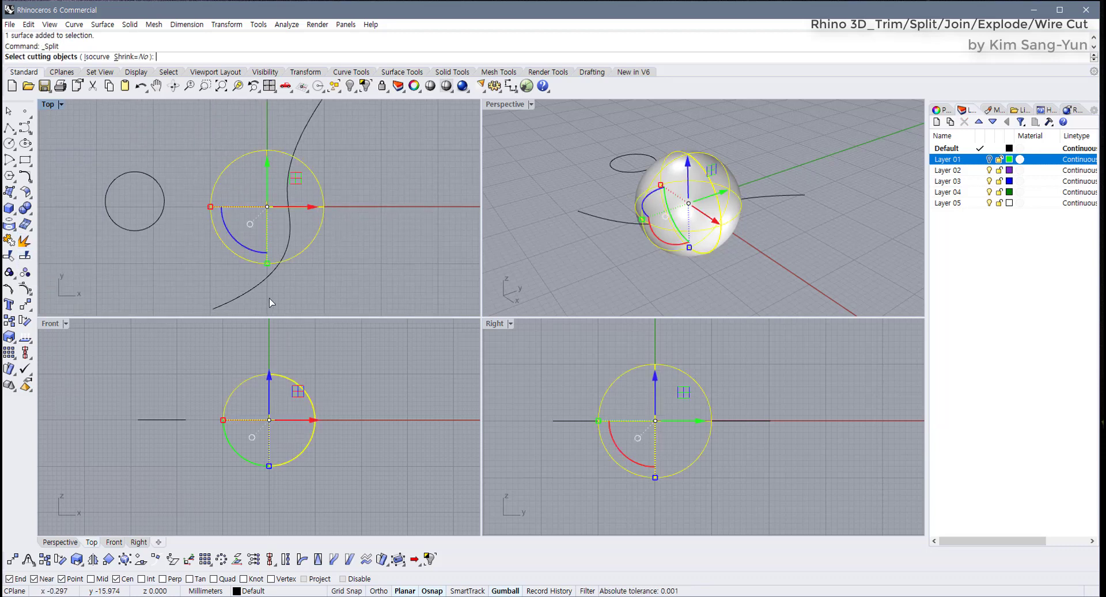
pyautogui.click(245, 292)
pyautogui.press('Return')
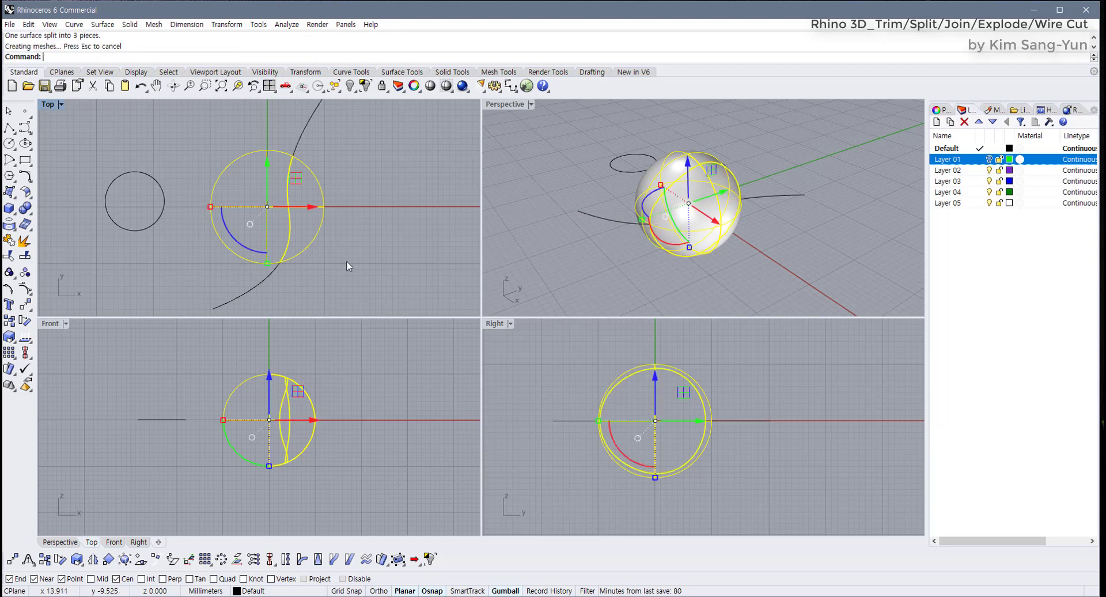
pyautogui.press('Escape')
# Move the two split pieces on the +X side apart from each other and away from the sphere's body
pyautogui.click(321, 235)
pyautogui.moveTo(320, 235); pyautogui.dragTo(344, 264)
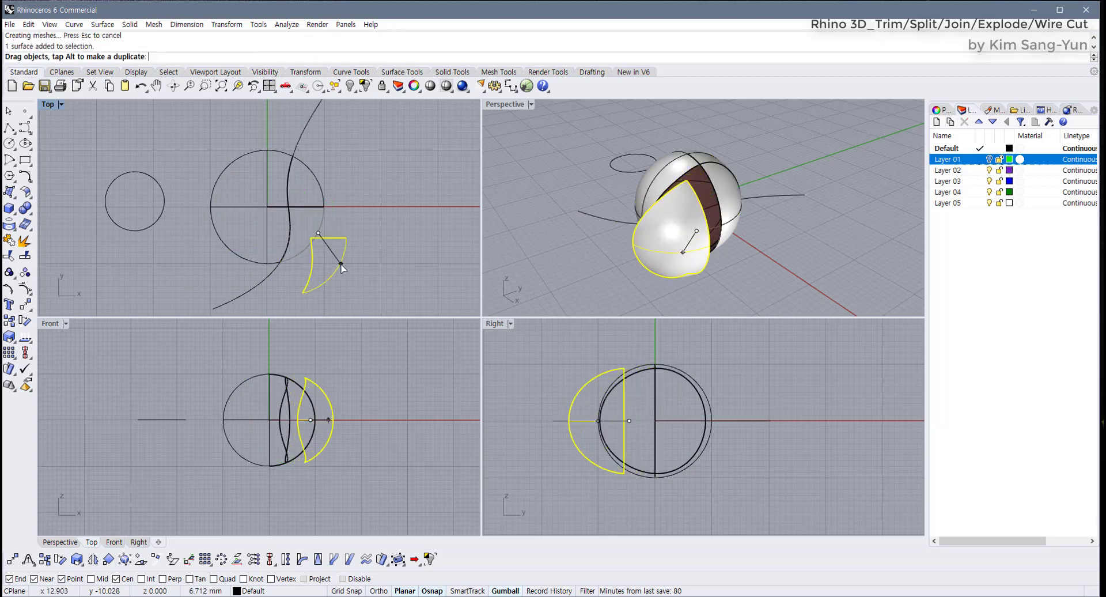
pyautogui.click(321, 187)
pyautogui.moveTo(320, 187); pyautogui.dragTo(360, 166)
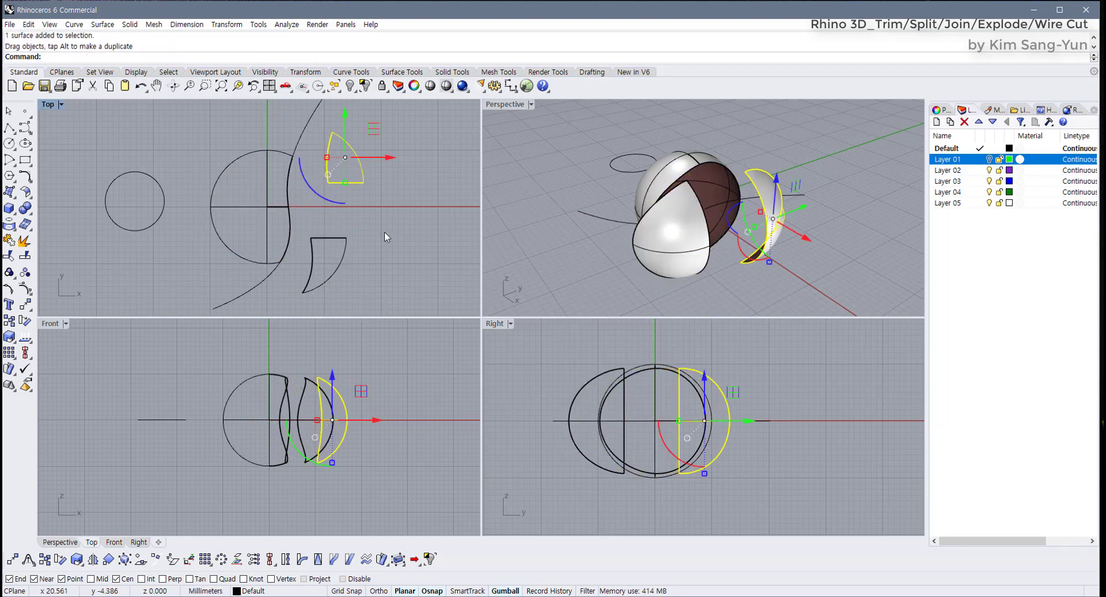
# Undo both piece moves and maximize the Perspective viewport
pyautogui.hotkey('ctrl', 'z')
pyautogui.hotkey('ctrl', 'z')
pyautogui.click(721, 252)
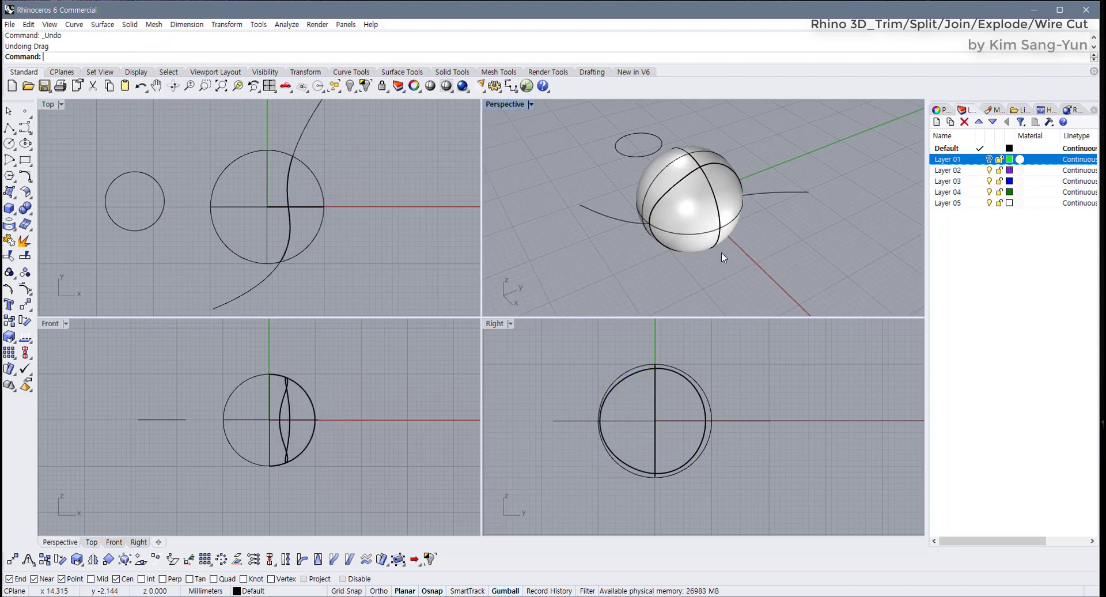
pyautogui.scroll(3, 673, 178)
pyautogui.doubleClick(519, 106)
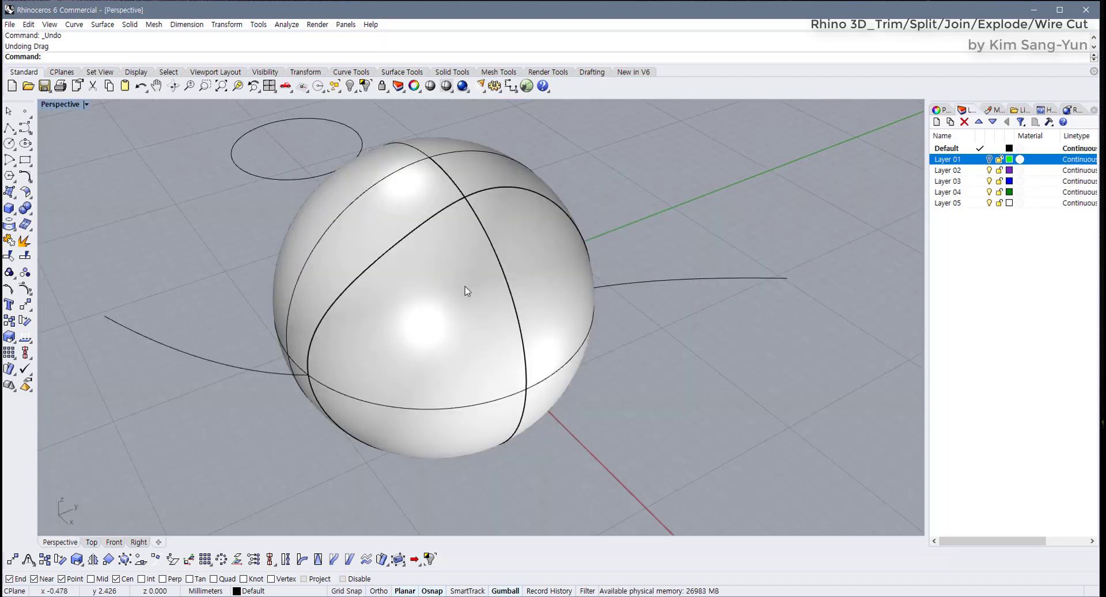
# Examine the two pieces on either side of the sphere's seam by selecting each of them
pyautogui.moveTo(464, 286); pyautogui.dragTo(461, 311, button='right')
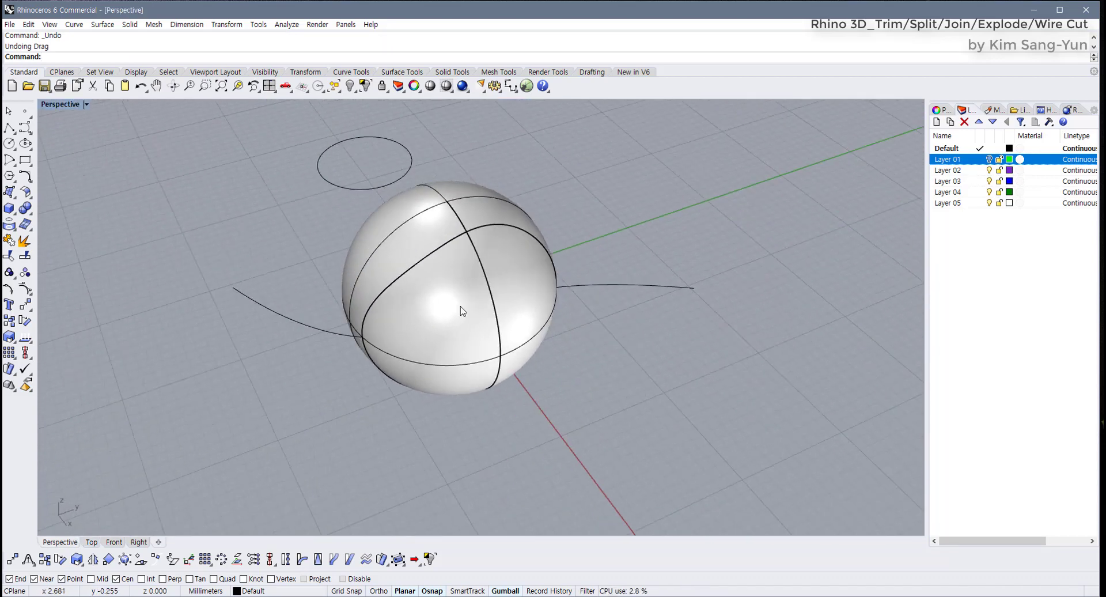
pyautogui.click(462, 311)
pyautogui.click(505, 269)
pyautogui.click(462, 290)
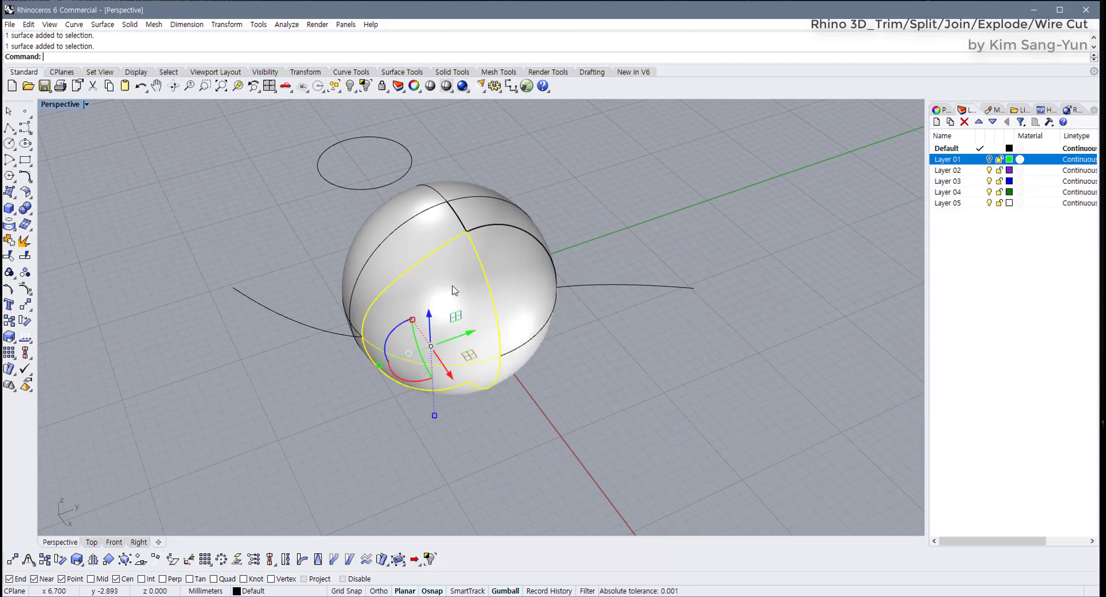
pyautogui.click(517, 272)
pyautogui.click(442, 305)
pyautogui.click(509, 279)
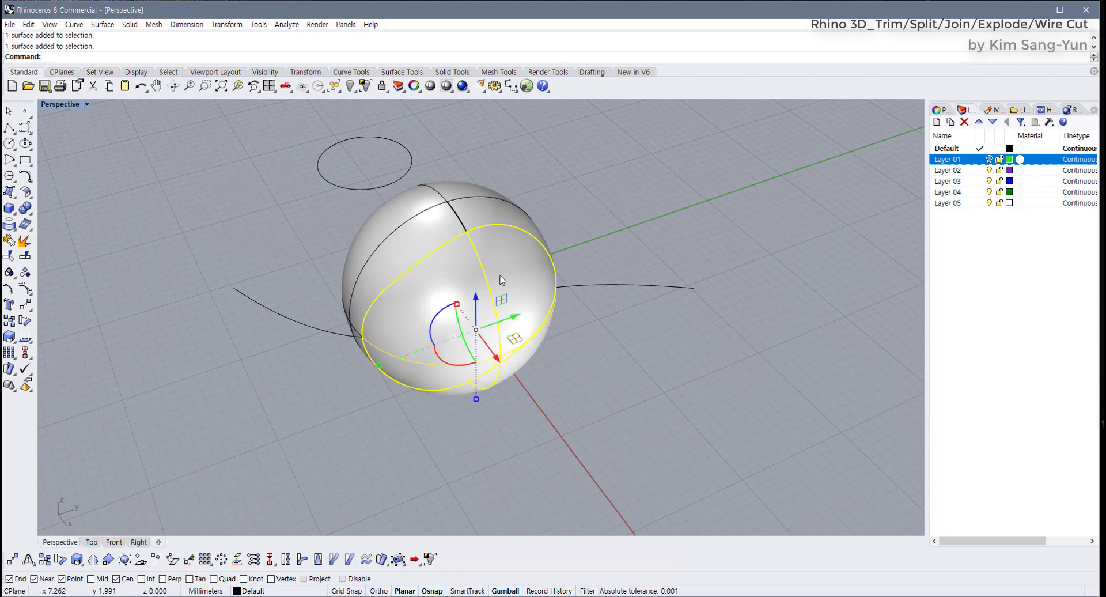
# Join the two split pieces that meet along the sphere's seam
pyautogui.click(497, 260)
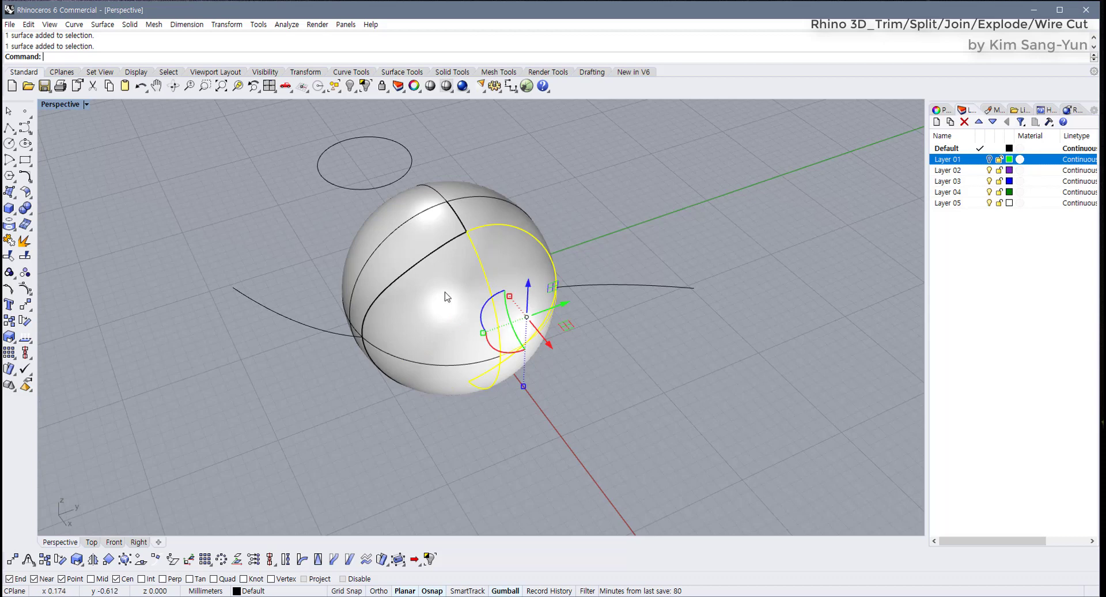
pyautogui.click(446, 296)
pyautogui.scroll(2, 476, 297)
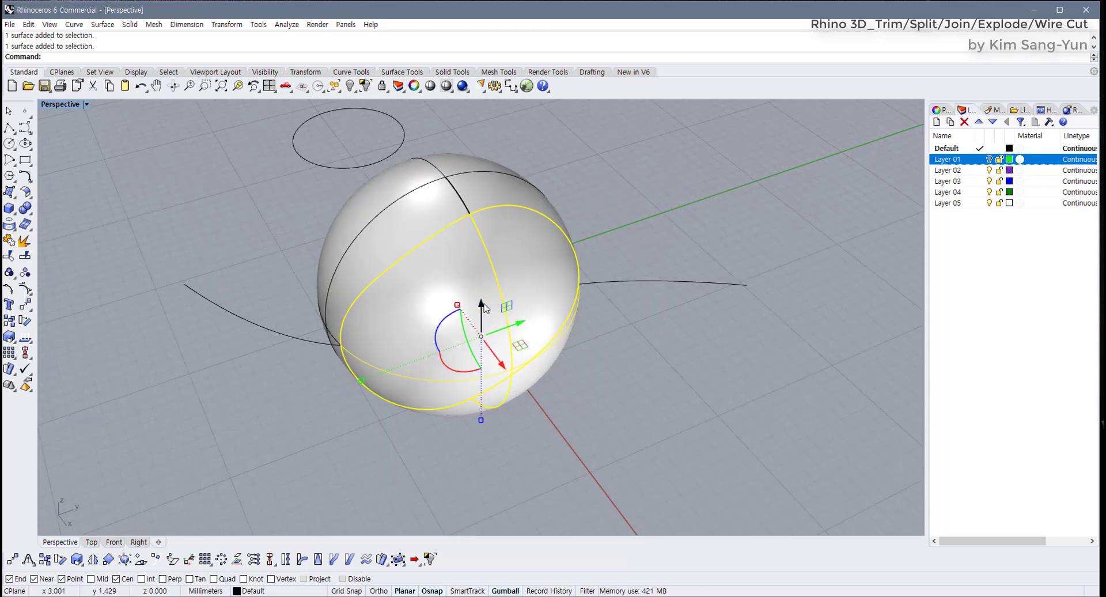
pyautogui.click(10, 242)
# Pull the joined piece away from the sphere's body, and undo that move
pyautogui.click(454, 317)
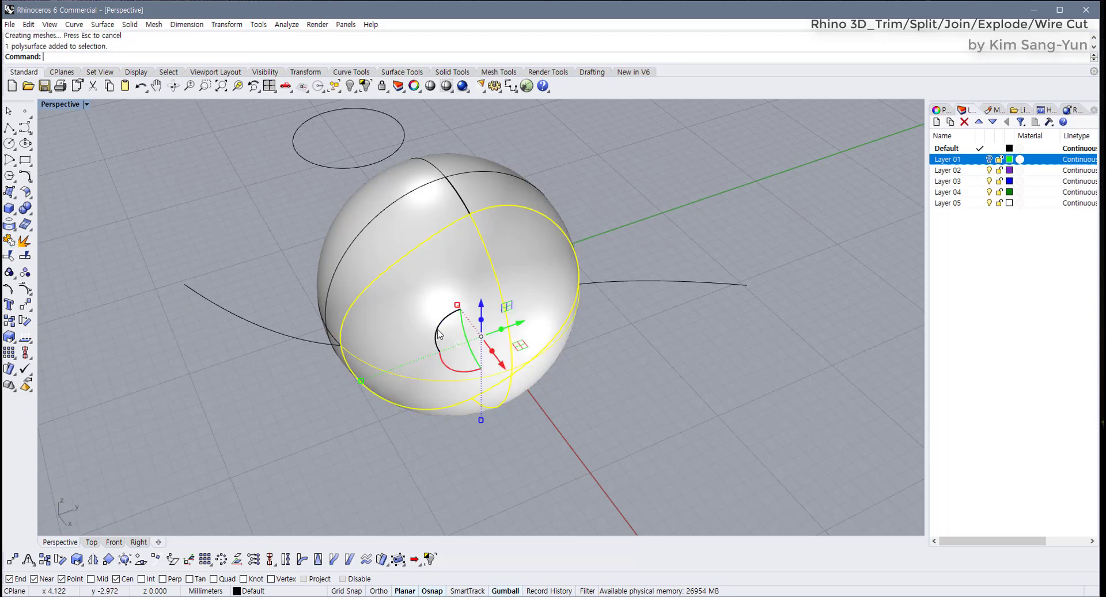
pyautogui.moveTo(430, 310); pyautogui.dragTo(580, 401)
pyautogui.hotkey('ctrl', 'z')
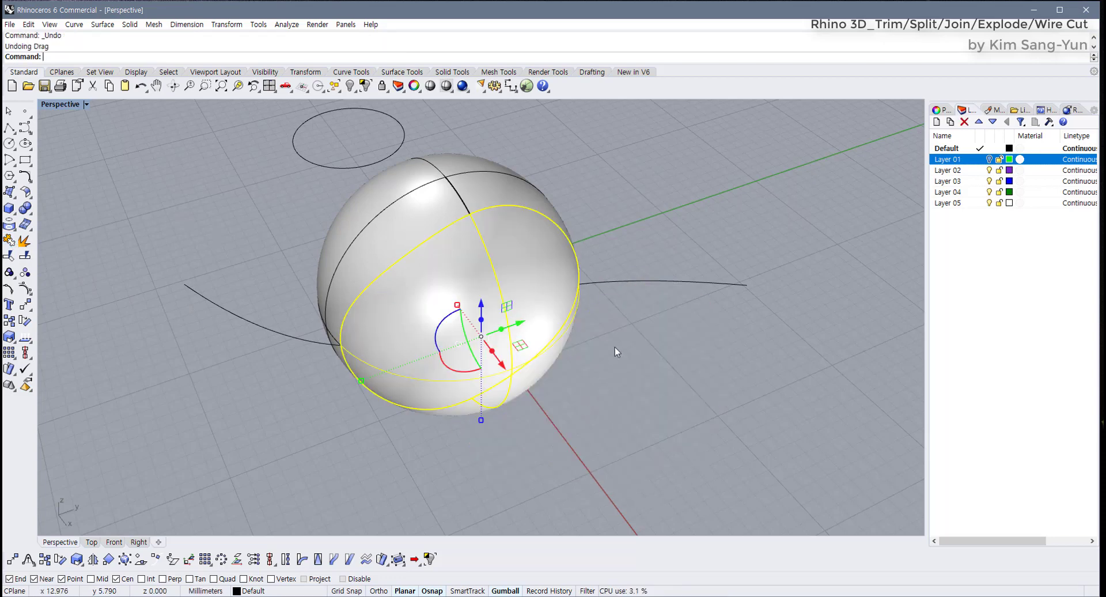
# Undo the join and the sphere split, deselect the sphere, and restore the four-viewport layout
pyautogui.click(615, 344)
pyautogui.moveTo(617, 371); pyautogui.dragTo(454, 406, button='right')
pyautogui.hotkey('ctrl', 'z')
pyautogui.hotkey('ctrl', 'z')
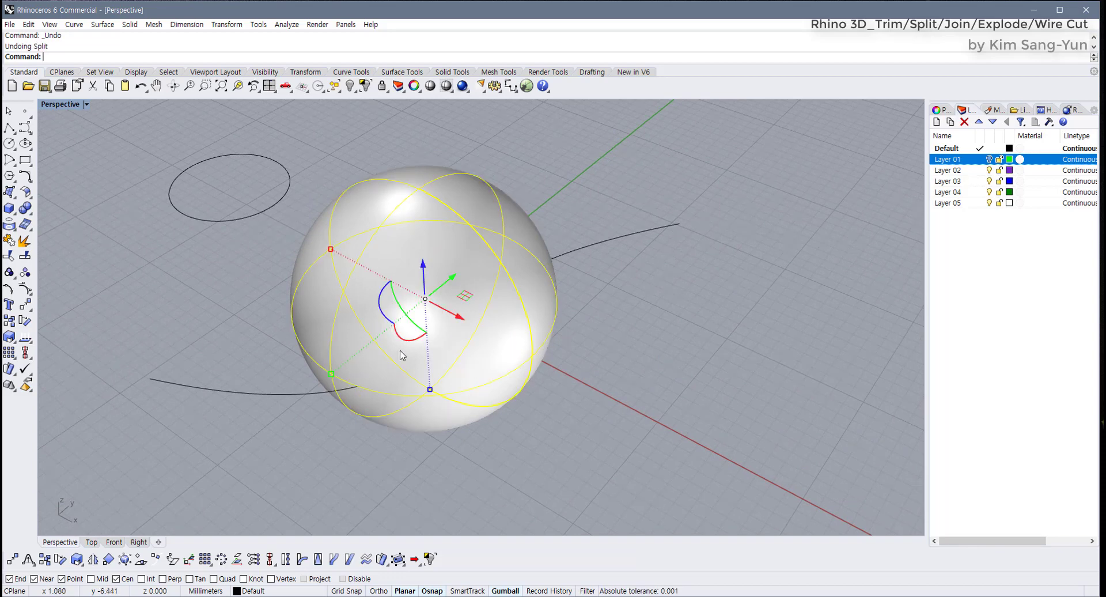
pyautogui.click(610, 426)
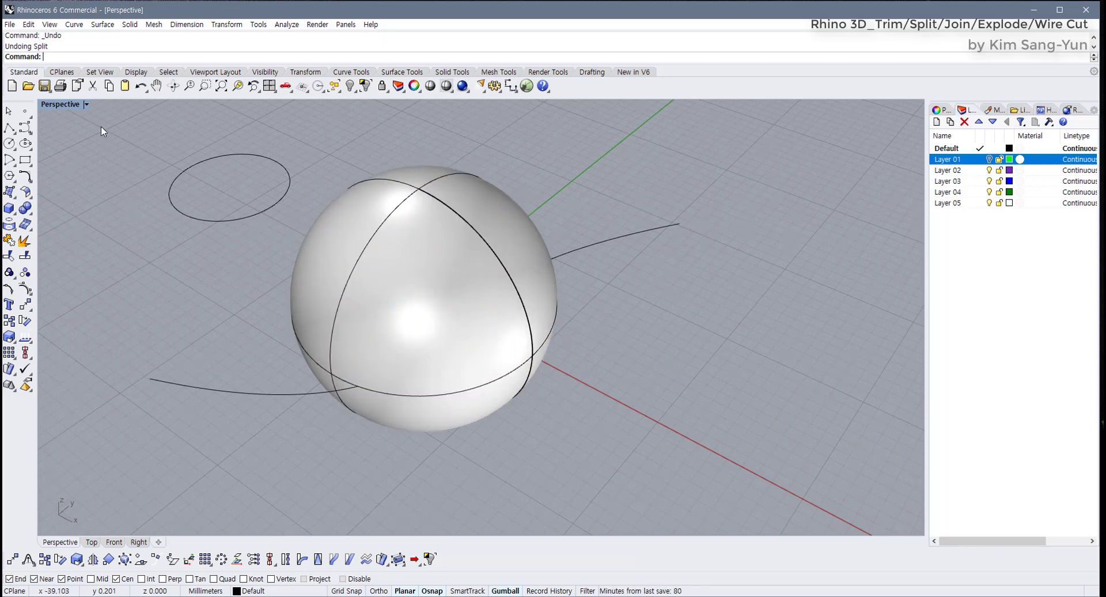
pyautogui.doubleClick(60, 104)
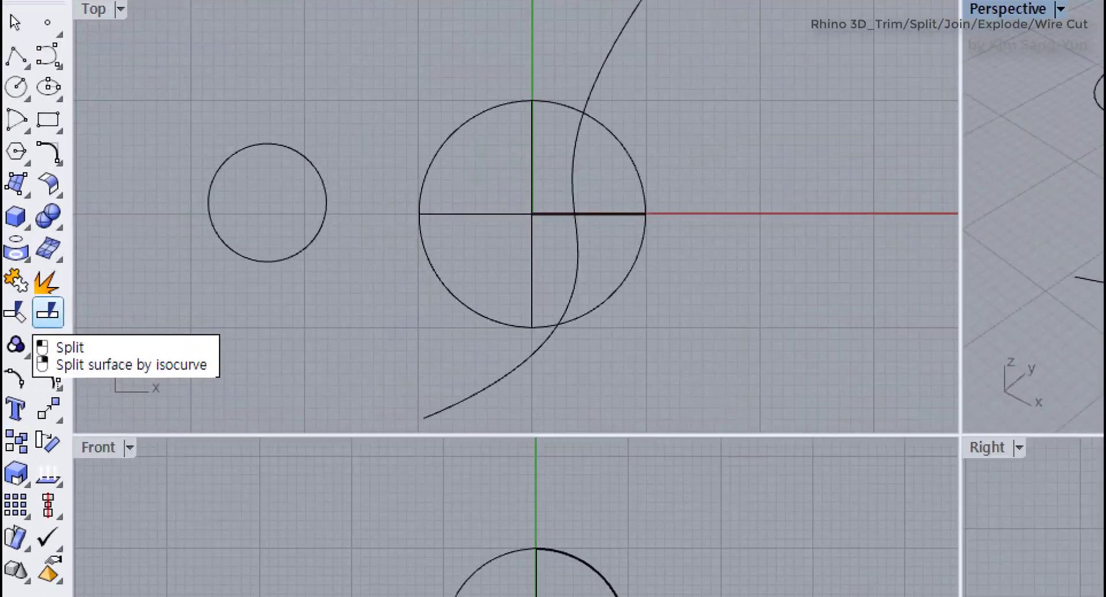
pyautogui.moveTo(216, 327)
pyautogui.mouseDown()
pyautogui.moveTo(163, 331)
pyautogui.moveTo(40, 306)
pyautogui.moveTo(163, 297)
pyautogui.moveTo(231, 307)
pyautogui.moveTo(141, 324)
pyautogui.moveTo(59, 321)
pyautogui.mouseUp()
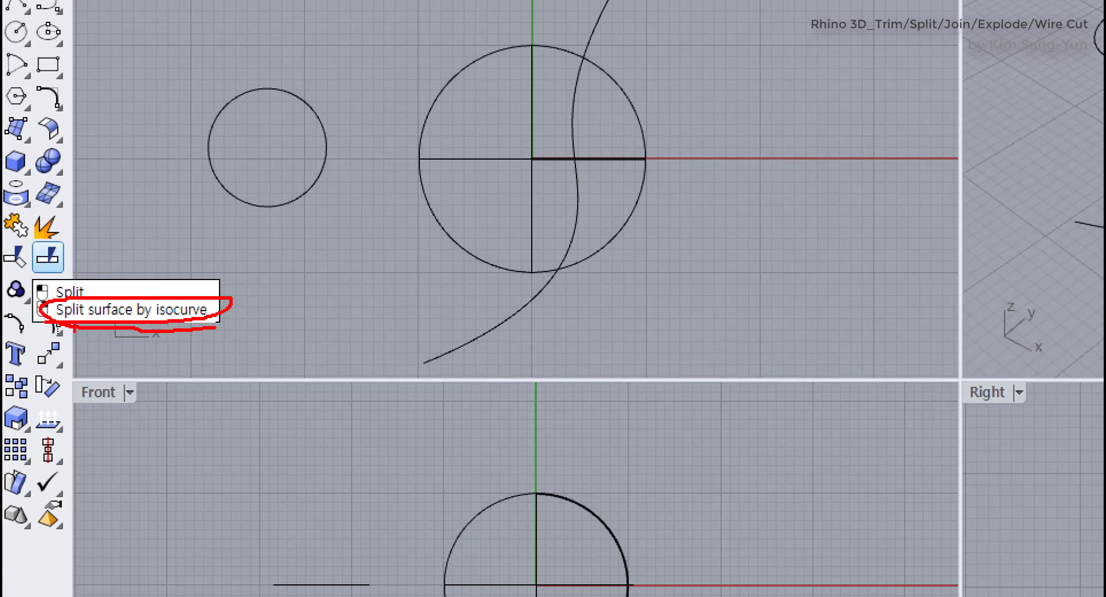
pyautogui.moveTo(75, 326); pyautogui.dragTo(239, 326)
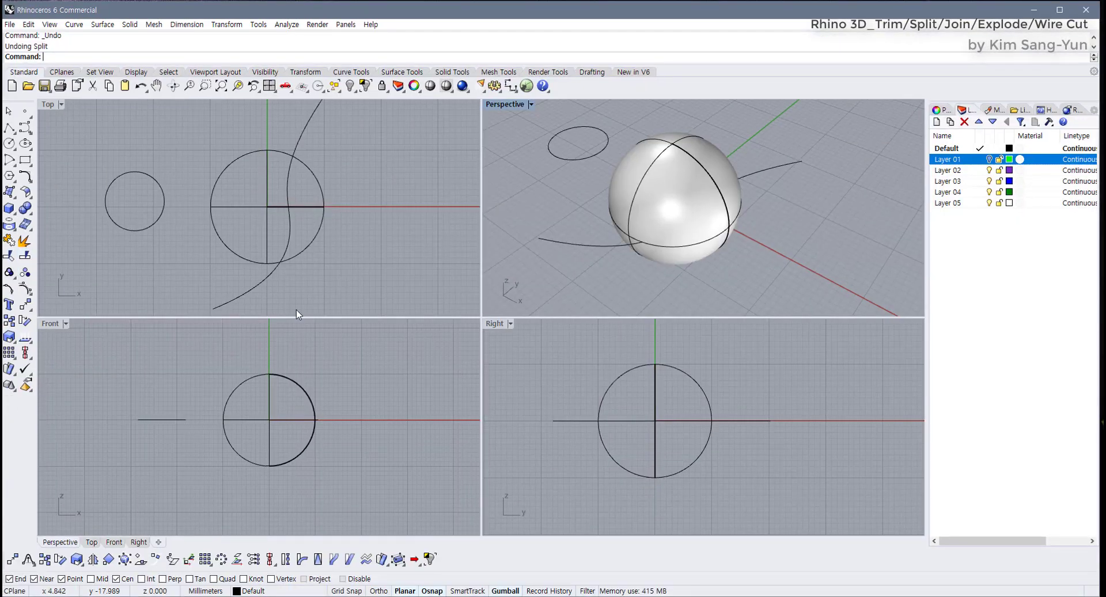
# Delete the S-curve and the separate circle, leaving only the sphere
pyautogui.click(481, 333)
pyautogui.press('Delete')
pyautogui.moveTo(184, 253); pyautogui.dragTo(121, 210)
pyautogui.press('Delete')
# Maximize the Perspective viewport and reselect the sphere for the isocurve split
pyautogui.moveTo(745, 258); pyautogui.dragTo(540, 193)
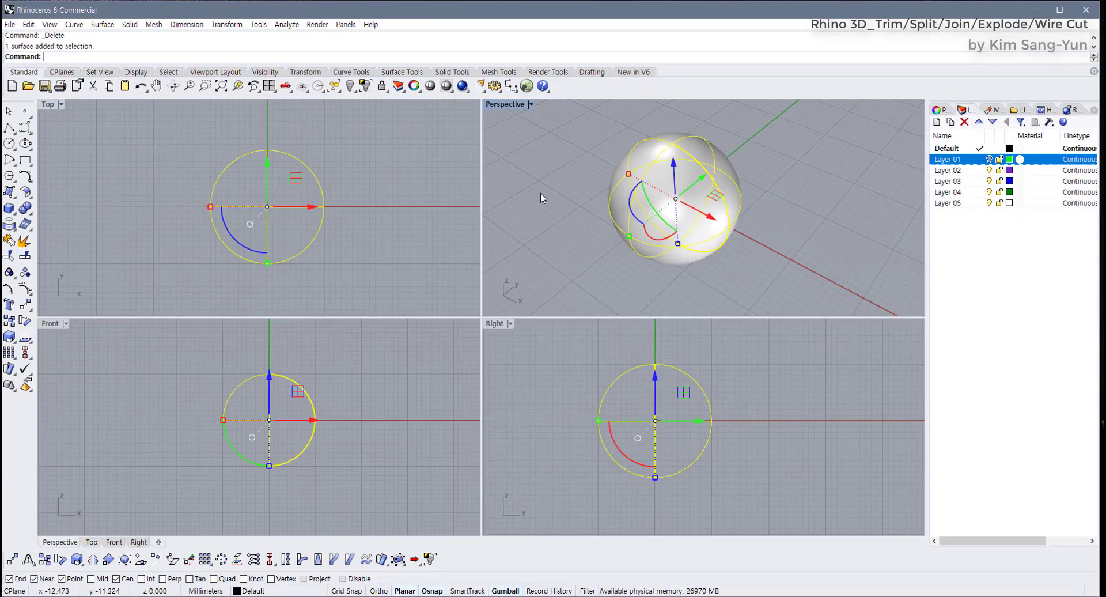
pyautogui.doubleClick(500, 104)
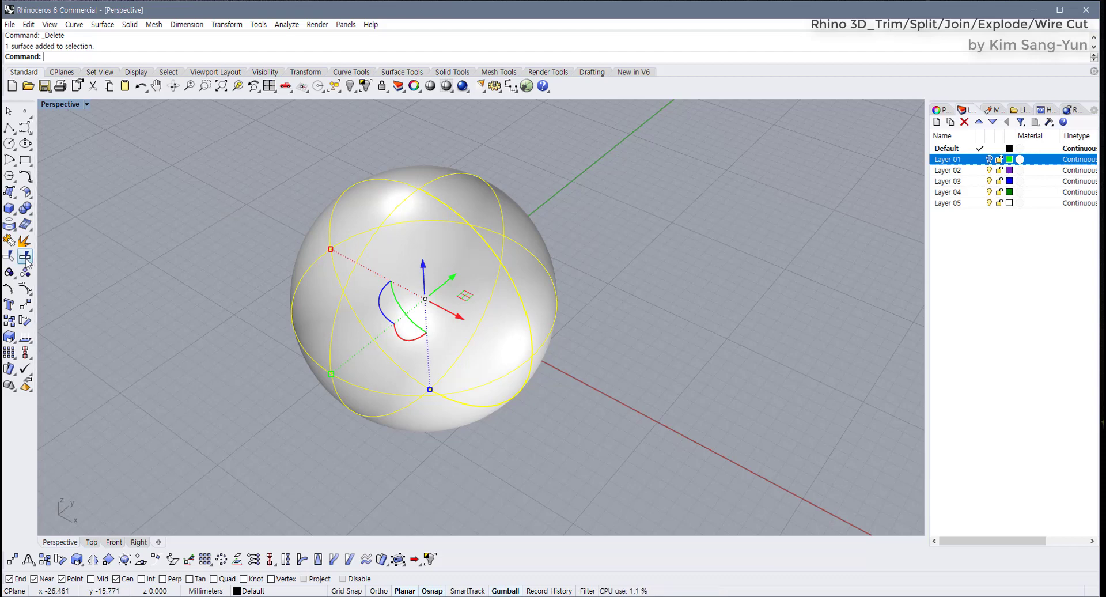
pyautogui.press('Escape')
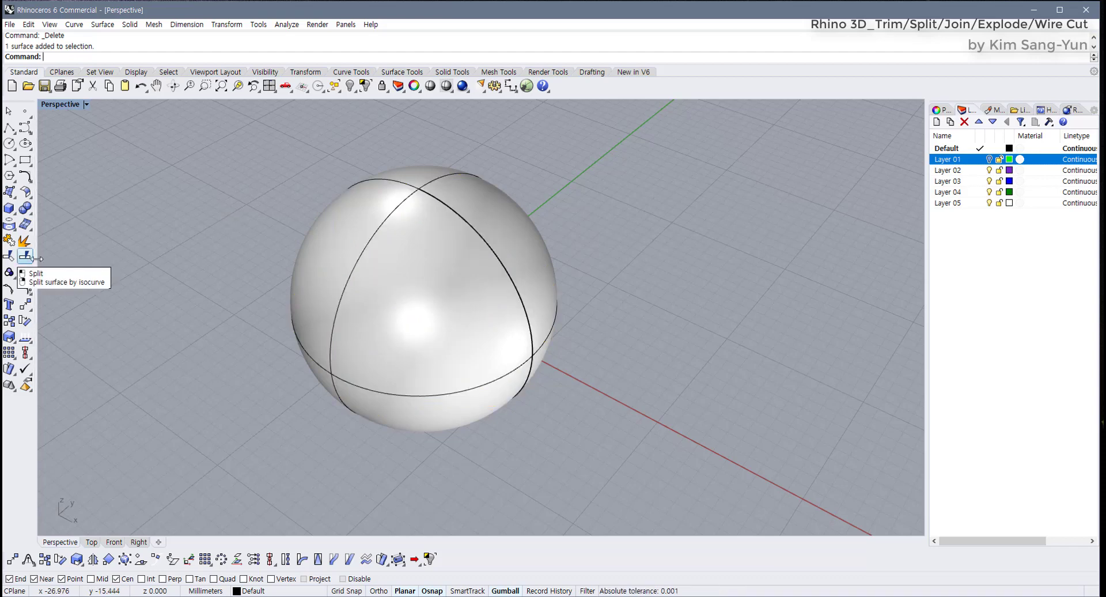
pyautogui.click(419, 282)
pyautogui.scroll(-2, 416, 284)
pyautogui.keyDown('shift'); pyautogui.moveTo(416, 283); pyautogui.dragTo(348, 288, button='right'); pyautogui.keyUp('shift')
pyautogui.scroll(2, 348, 288)
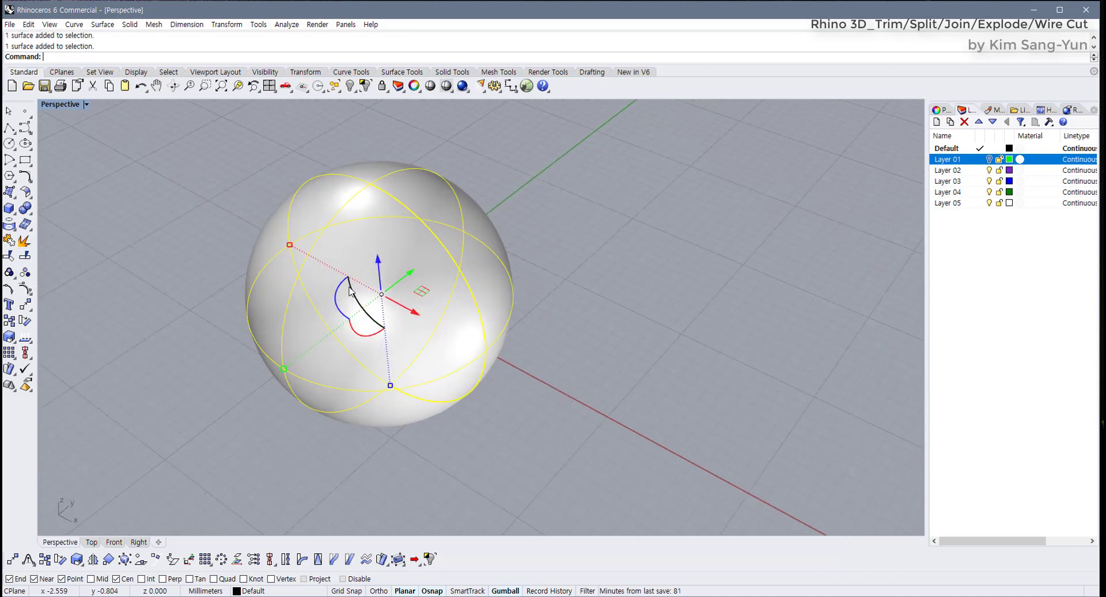
# Split the sphere by isocurve in the U direction at four heights, two above and two below the equator
pyautogui.rightClick(26, 258)
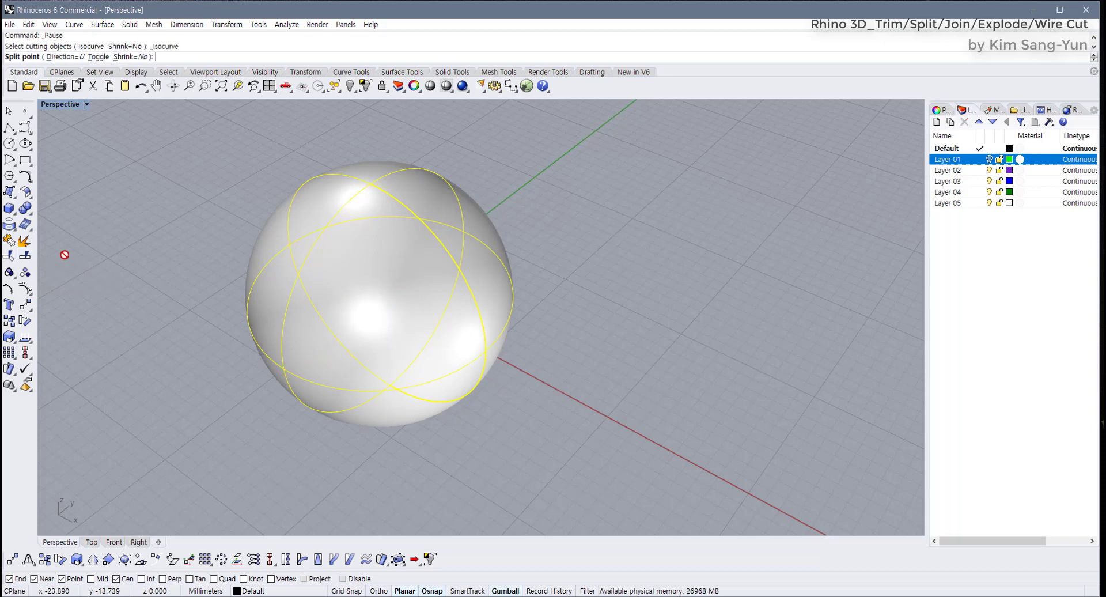
pyautogui.click(65, 57)
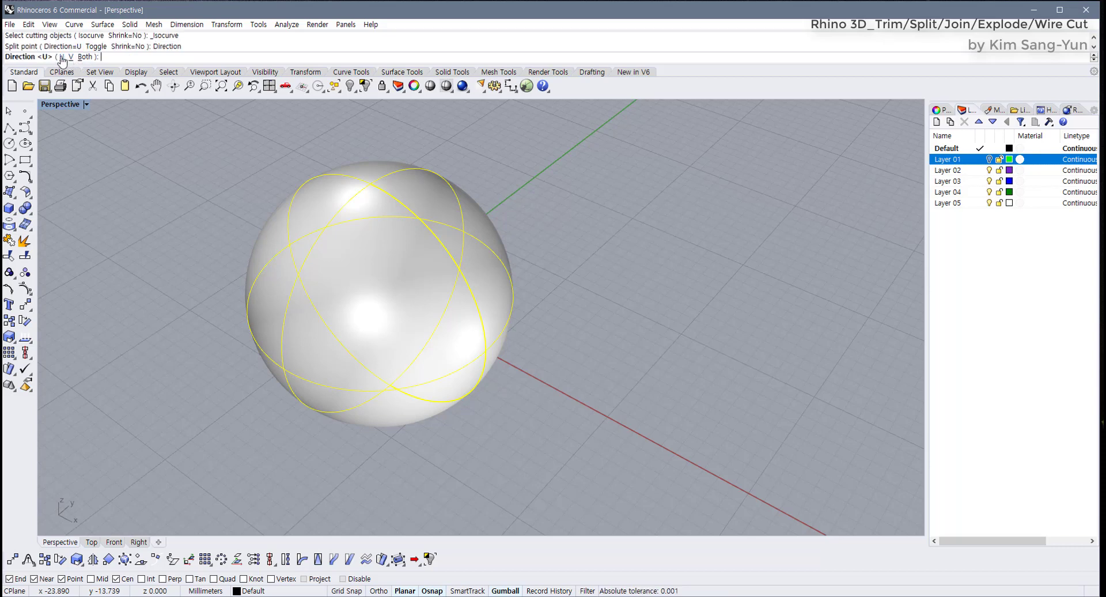
pyautogui.click(62, 56)
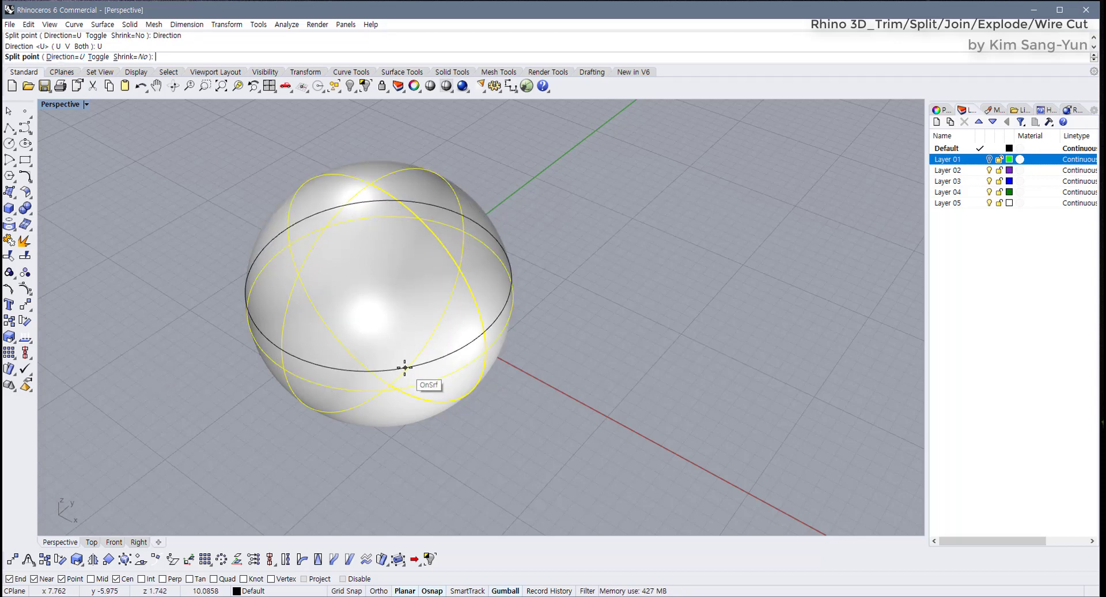
pyautogui.moveTo(403, 366); pyautogui.dragTo(402, 275, button='right')
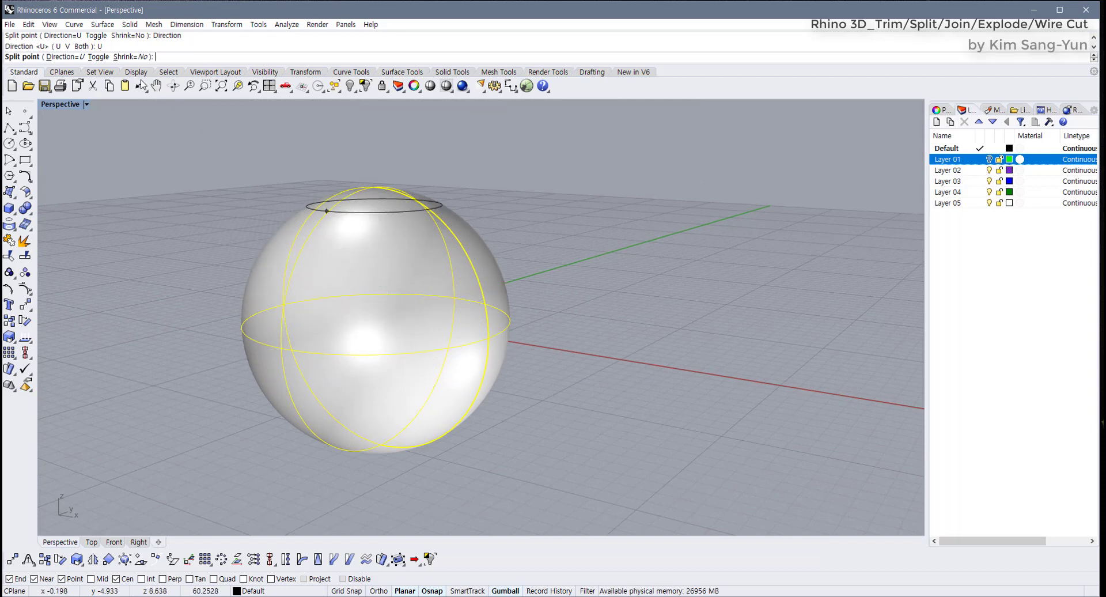
pyautogui.click(80, 60)
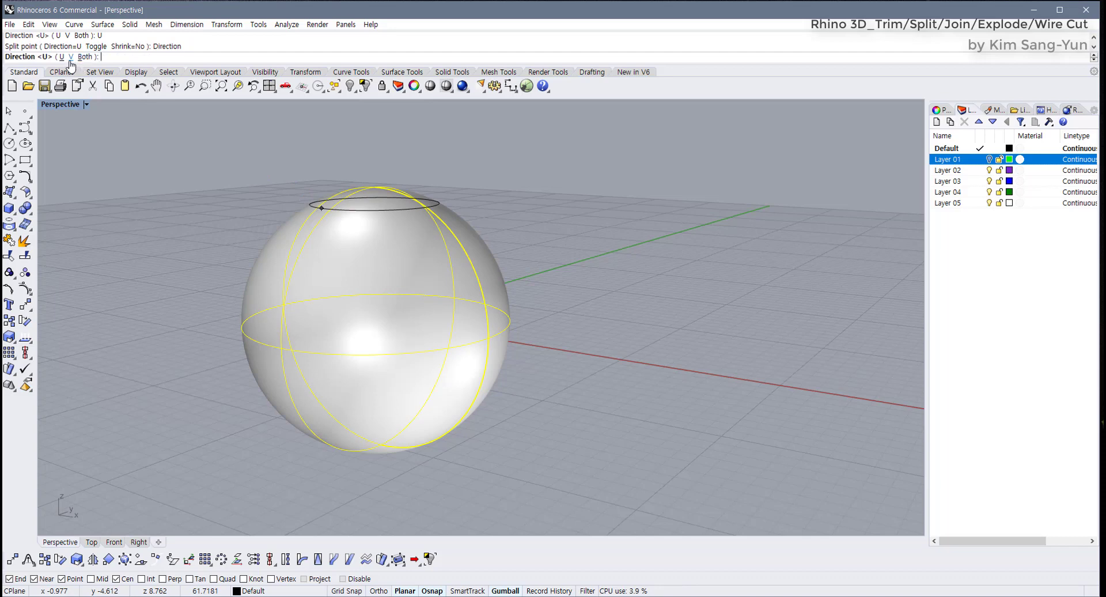
pyautogui.click(61, 56)
pyautogui.moveTo(390, 246)
pyautogui.mouseDown(button='right')
pyautogui.moveTo(389, 279)
pyautogui.moveTo(390, 246)
pyautogui.mouseUp(button='right')
pyautogui.click(390, 247)
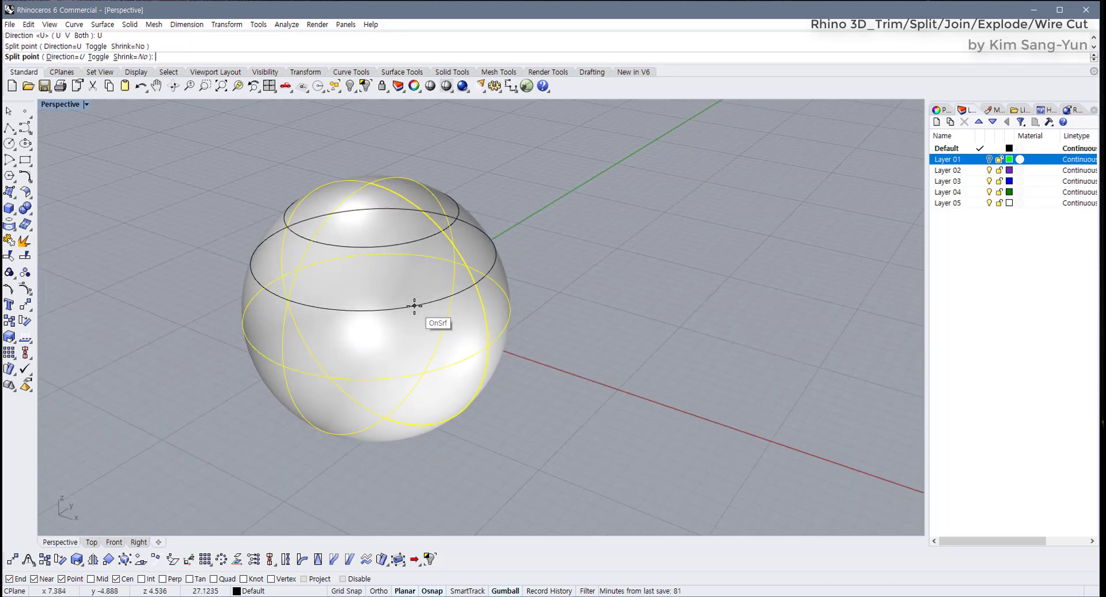
pyautogui.click(414, 306)
pyautogui.moveTo(414, 320); pyautogui.dragTo(415, 273, button='right')
pyautogui.click(418, 376)
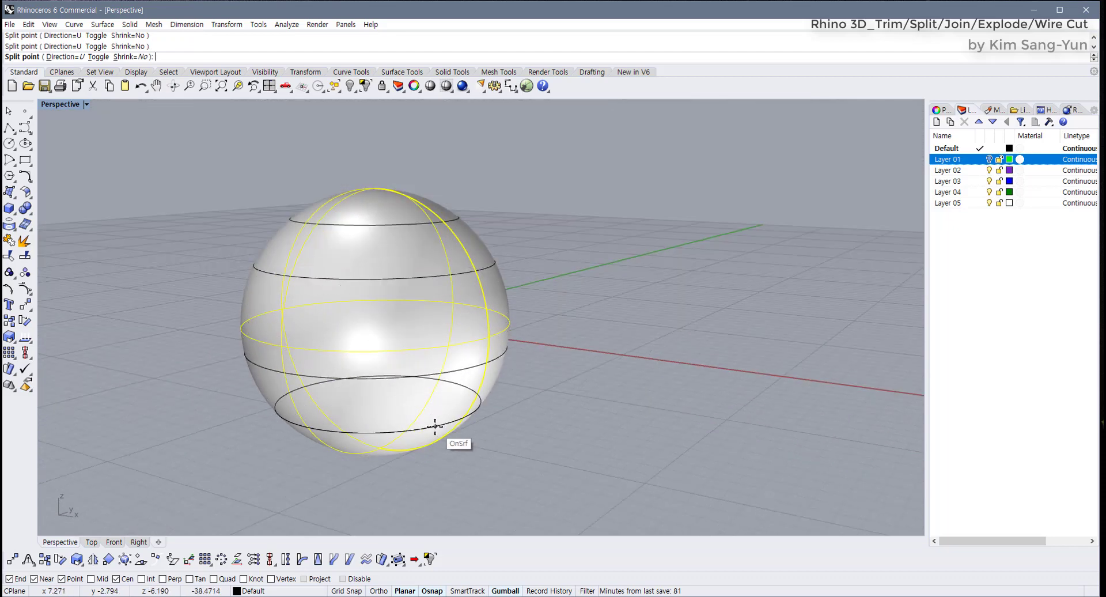
pyautogui.click(435, 426)
pyautogui.rightClick(436, 427)
# Pull the split sphere's upper, middle and lower bands away from one another
pyautogui.moveTo(452, 269); pyautogui.dragTo(559, 248)
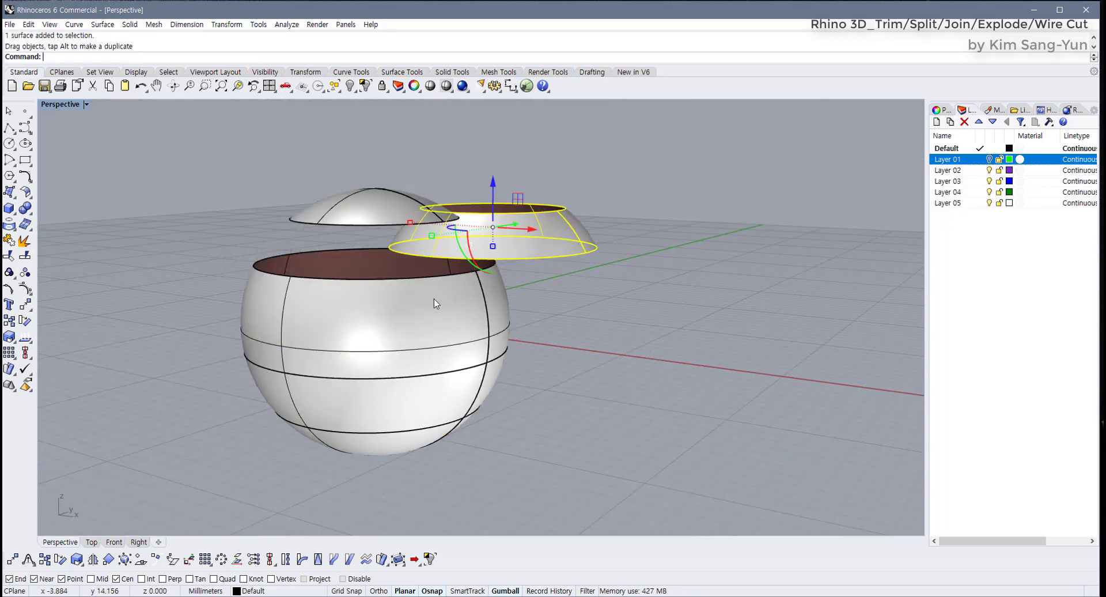
pyautogui.moveTo(434, 301); pyautogui.dragTo(274, 303)
pyautogui.moveTo(443, 400); pyautogui.dragTo(651, 350)
pyautogui.moveTo(653, 350); pyautogui.dragTo(666, 323, button='right')
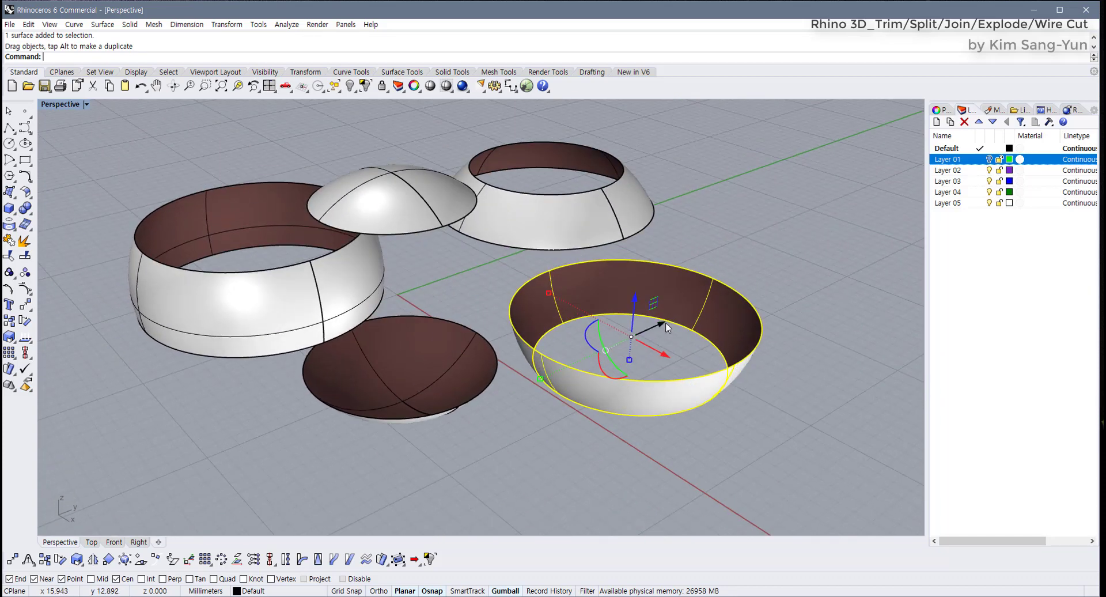
# Undo the band moves and the four-height isocurve split to restore the whole sphere
pyautogui.hotkey('ctrl', 'z')
pyautogui.hotkey('ctrl', 'z')
pyautogui.hotkey('ctrl', 'z')
pyautogui.press('Escape')
pyautogui.hotkey('ctrl', 'z')
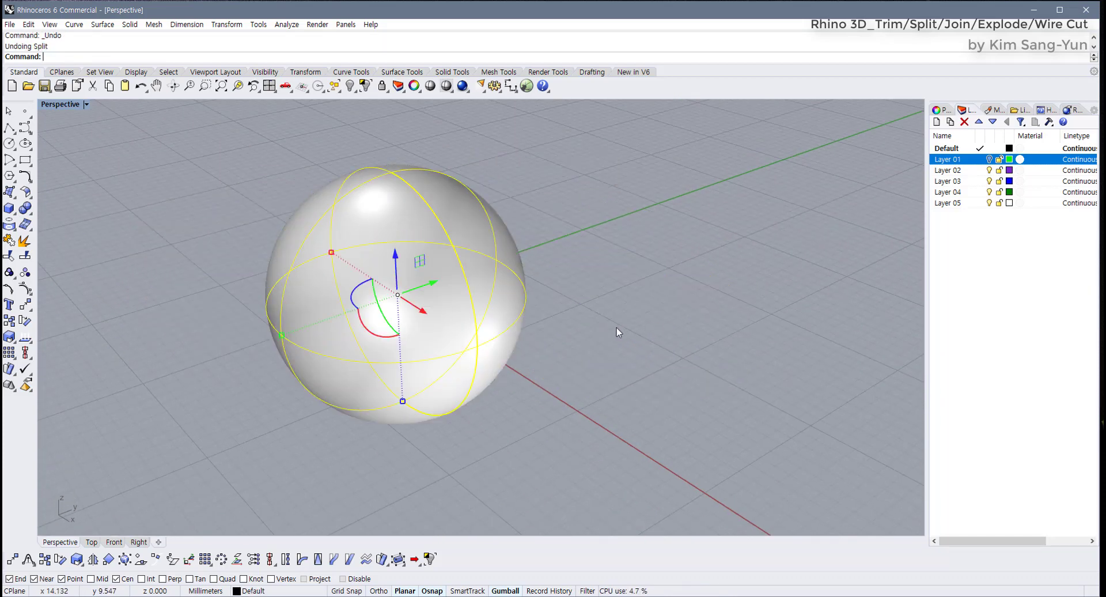
# Split the sphere by isocurve with a single U-direction cut near its top
pyautogui.moveTo(617, 334); pyautogui.dragTo(243, 296, button='right')
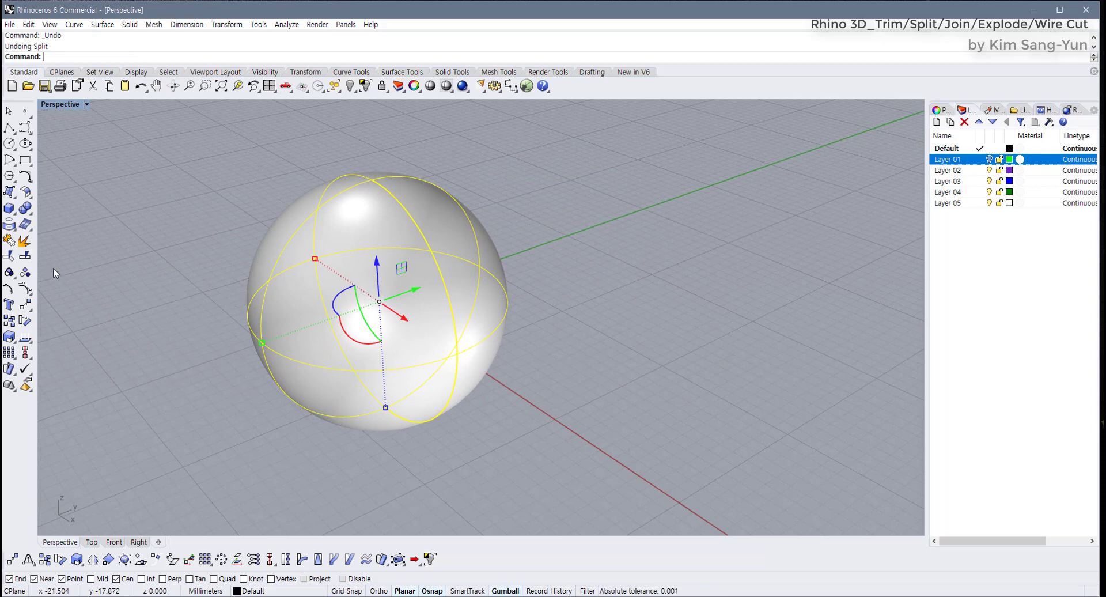
pyautogui.rightClick(26, 256)
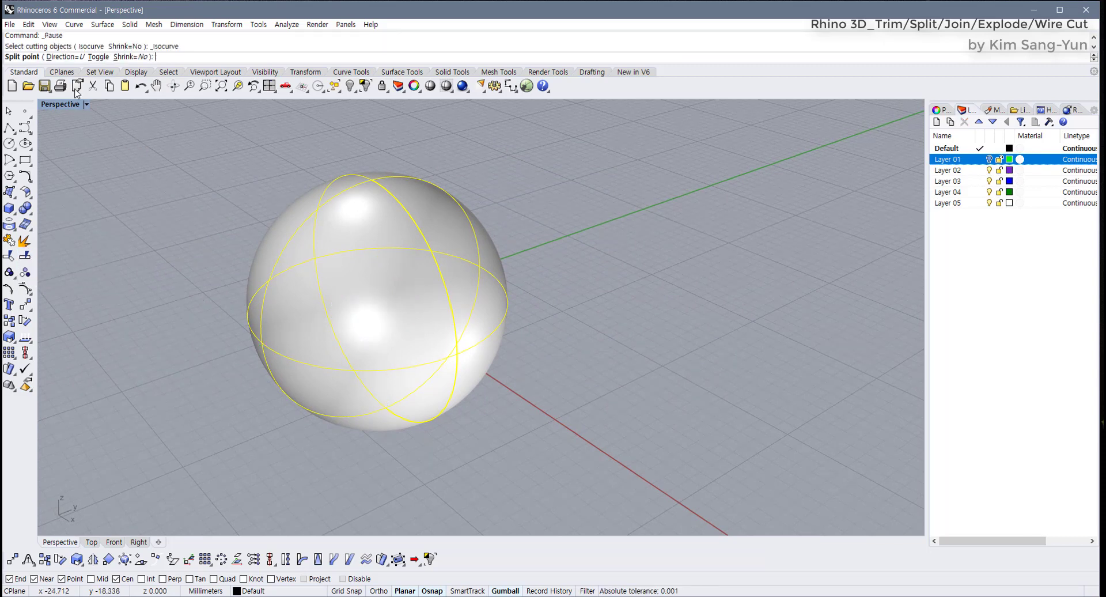
pyautogui.click(366, 235)
pyautogui.press('Return')
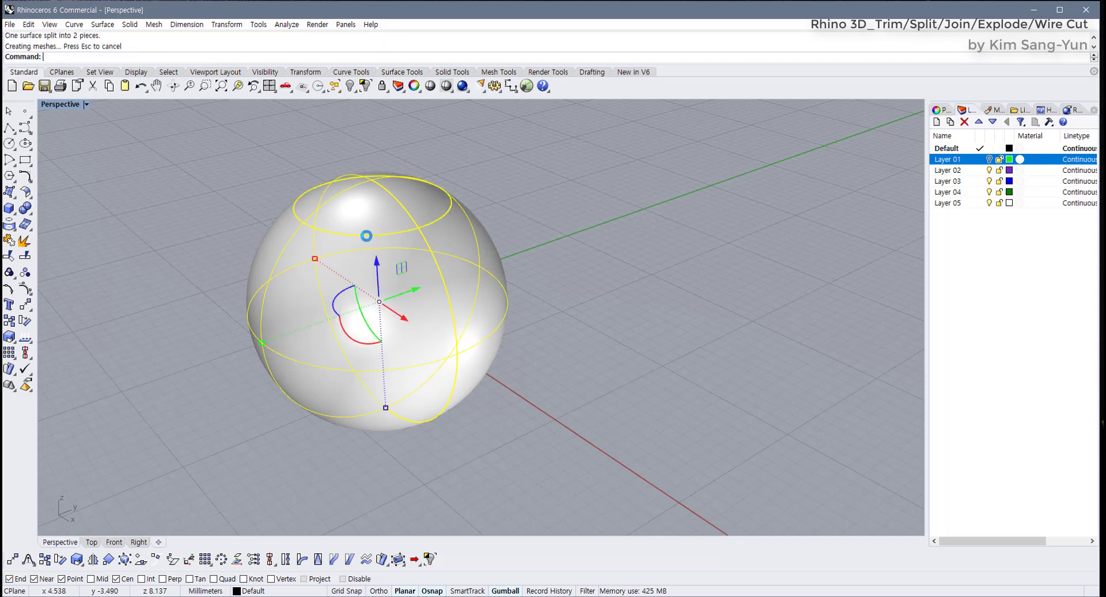
# Pull the top cap away from the sphere's body, and undo that move
pyautogui.press('Escape')
pyautogui.moveTo(368, 219); pyautogui.dragTo(602, 204)
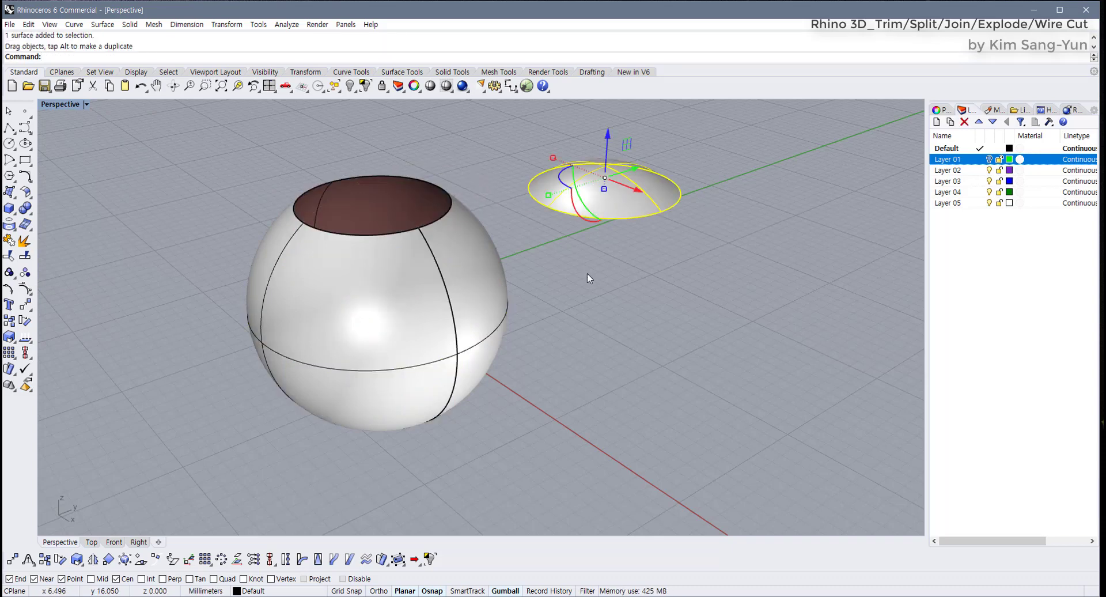
pyautogui.hotkey('ctrl', 'z')
# Split the sphere's remaining body with another U-direction isocurve between the cap and the equator
pyautogui.moveTo(587, 277); pyautogui.dragTo(380, 314, button='right')
pyautogui.click(374, 314)
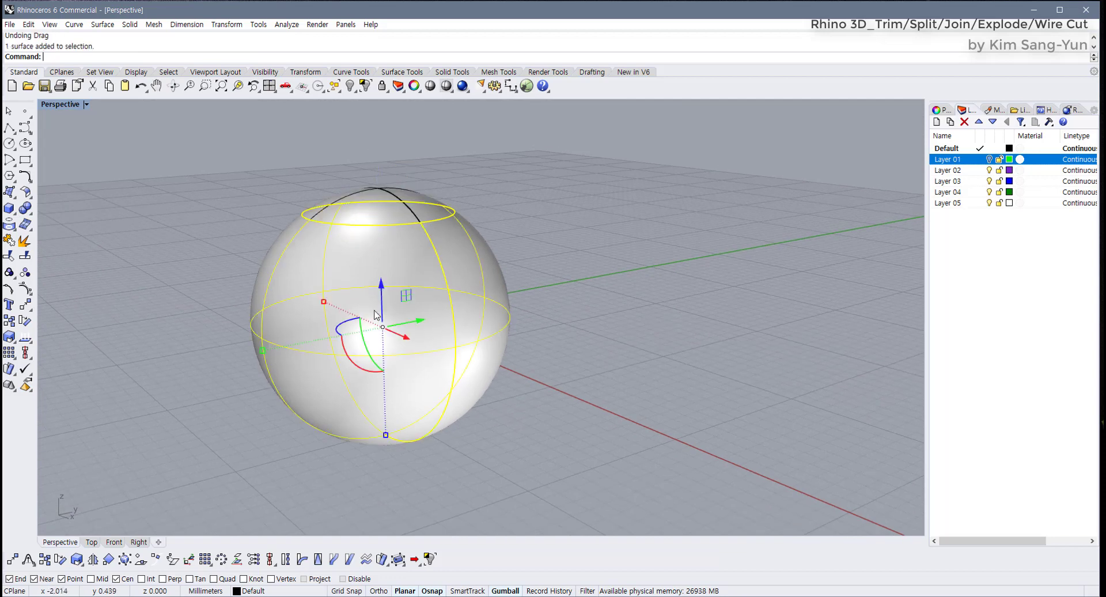
pyautogui.rightClick(26, 257)
pyautogui.moveTo(380, 330); pyautogui.dragTo(380, 305, button='right')
pyautogui.click(380, 286)
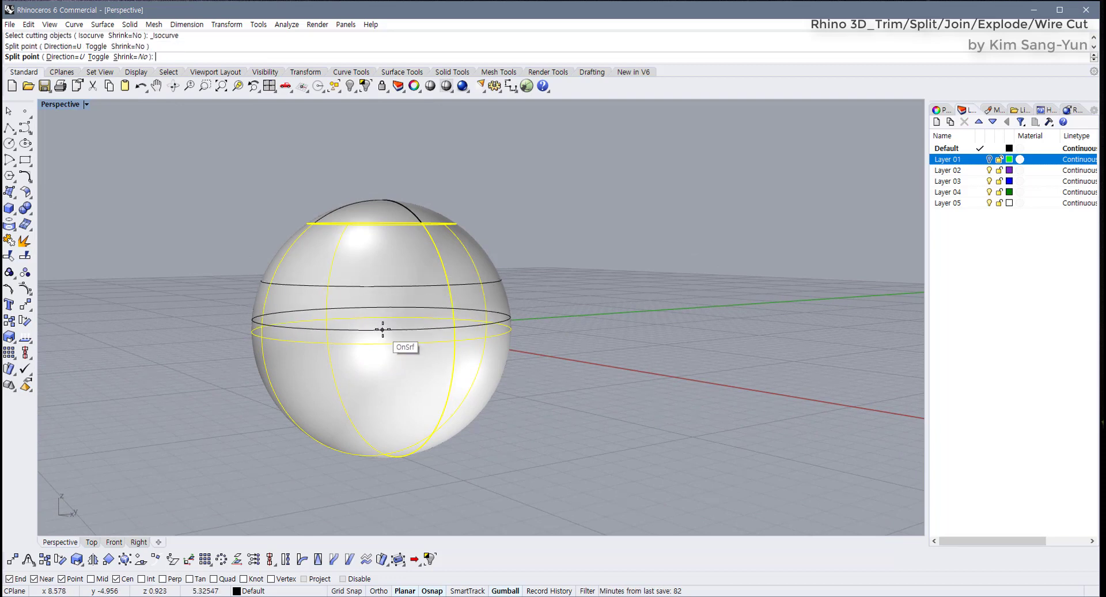
pyautogui.rightClick(603, 258)
pyautogui.click(603, 258)
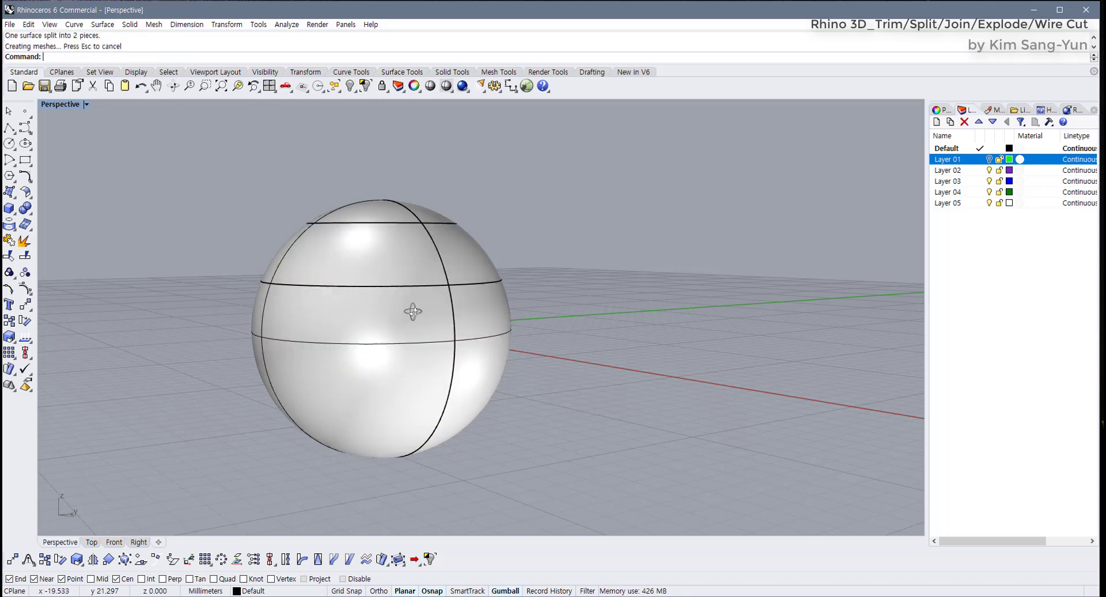
# Select the band between the cap and the lower body, and pull it out beside the sphere
pyautogui.moveTo(413, 312); pyautogui.dragTo(395, 295, button='right')
pyautogui.click(401, 277)
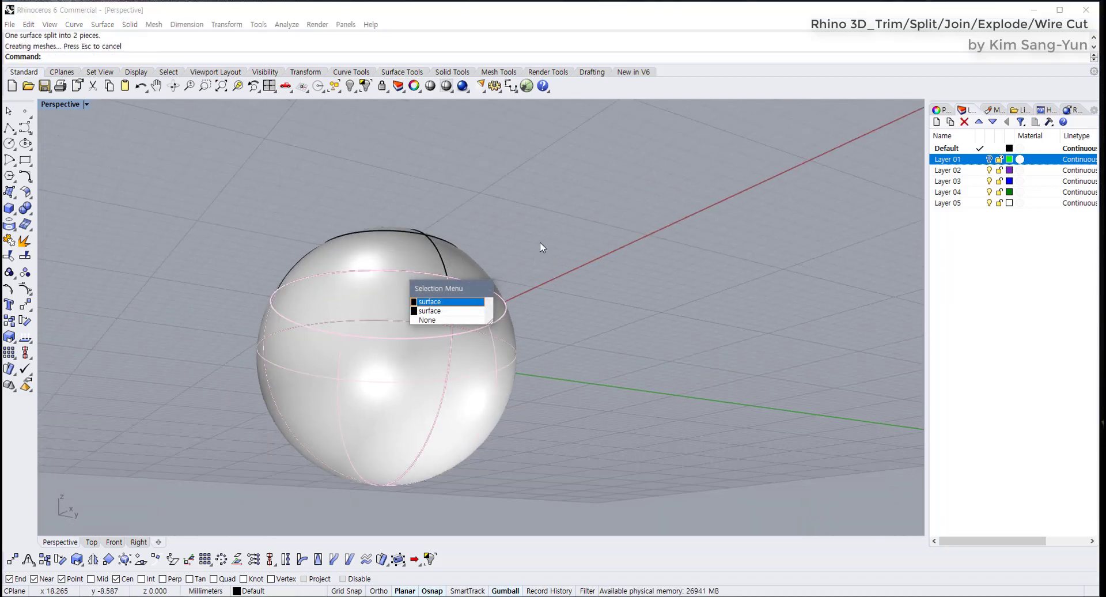
pyautogui.click(517, 348)
pyautogui.moveTo(517, 348); pyautogui.dragTo(513, 259, button='right')
pyautogui.moveTo(513, 259); pyautogui.dragTo(727, 227)
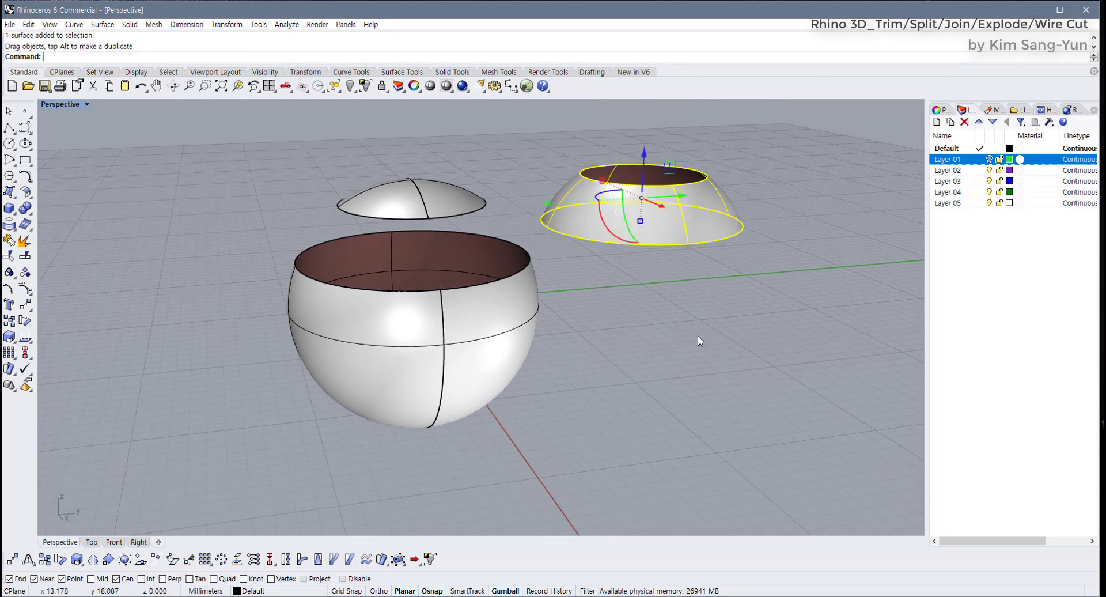
# Undo the band move and both single U-direction splits
pyautogui.click(636, 340)
pyautogui.hotkey('ctrl', 'z')
pyautogui.hotkey('ctrl', 'z')
pyautogui.hotkey('ctrl', 'z')
pyautogui.hotkey('ctrl', 'z')
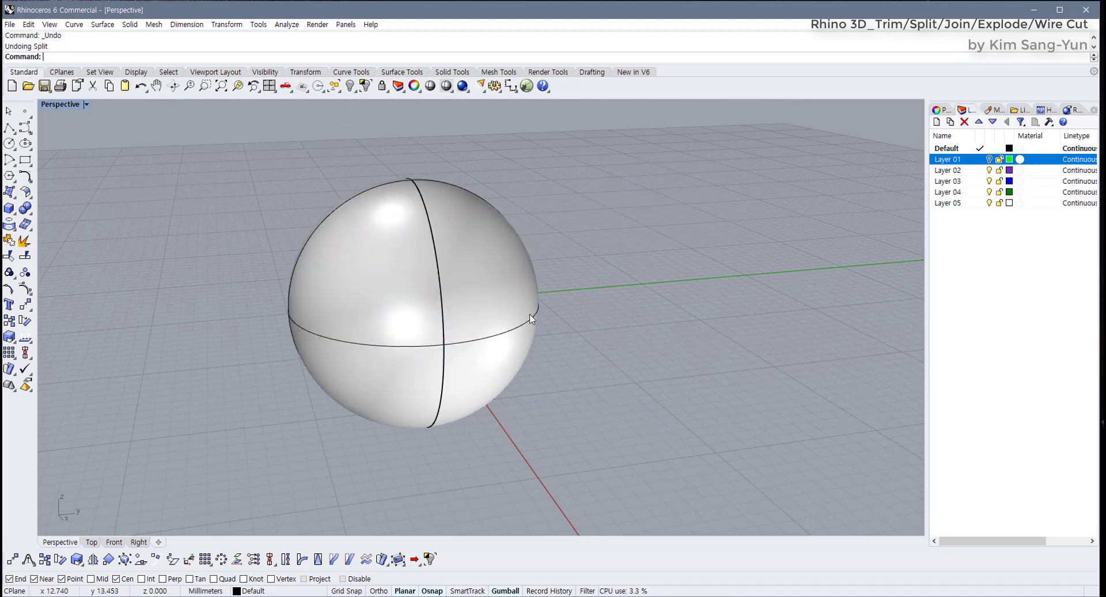
# Split the whole sphere by isocurve with the direction set to V, cutting vertically between its poles
pyautogui.click(361, 283)
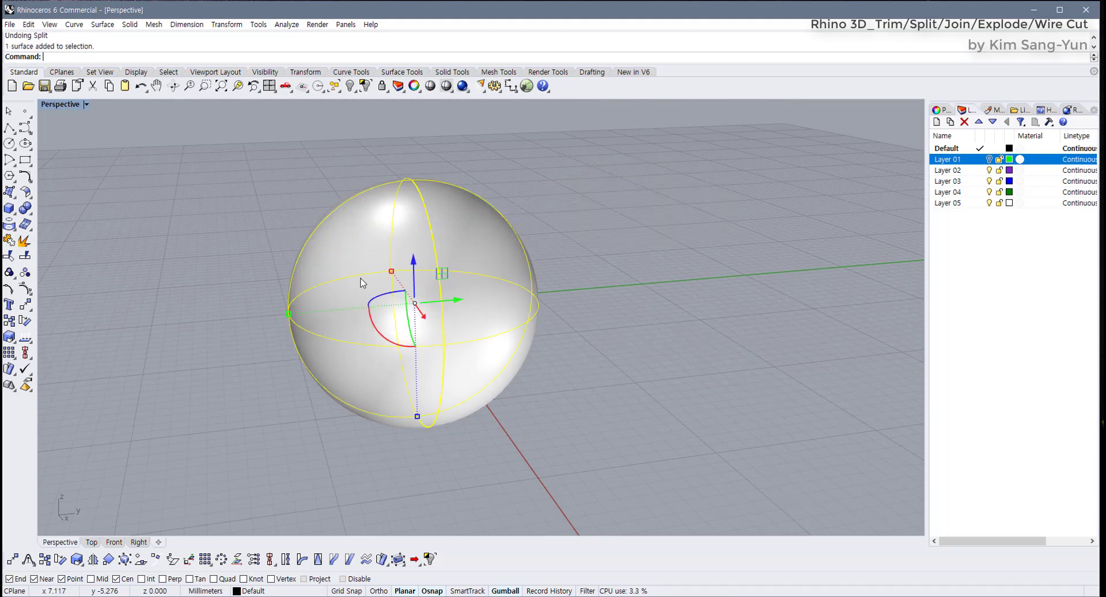
pyautogui.rightClick(25, 255)
pyautogui.click(71, 57)
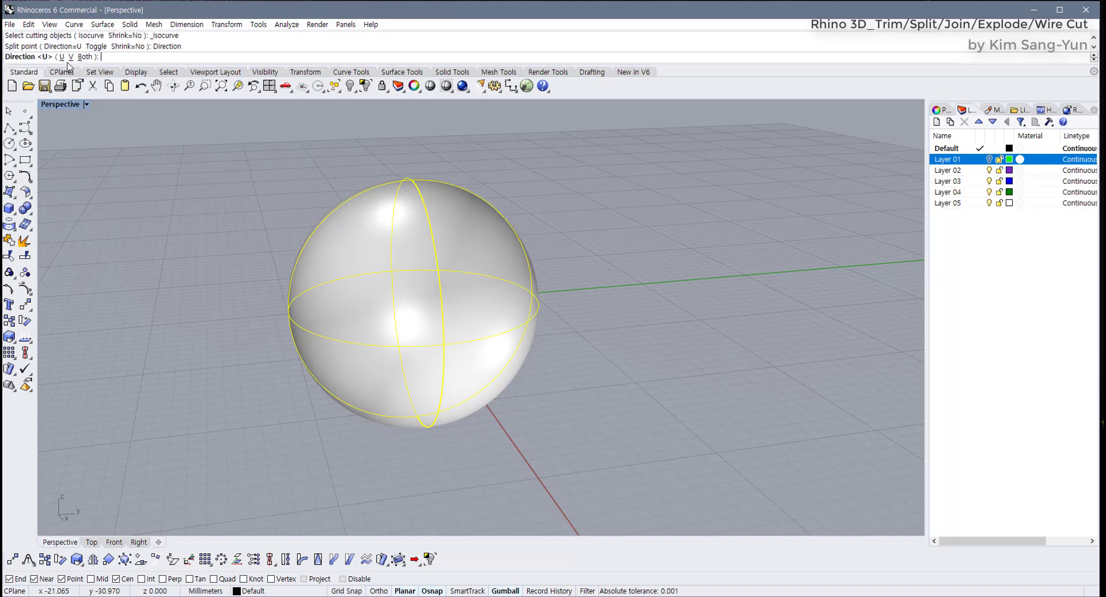
pyautogui.click(71, 56)
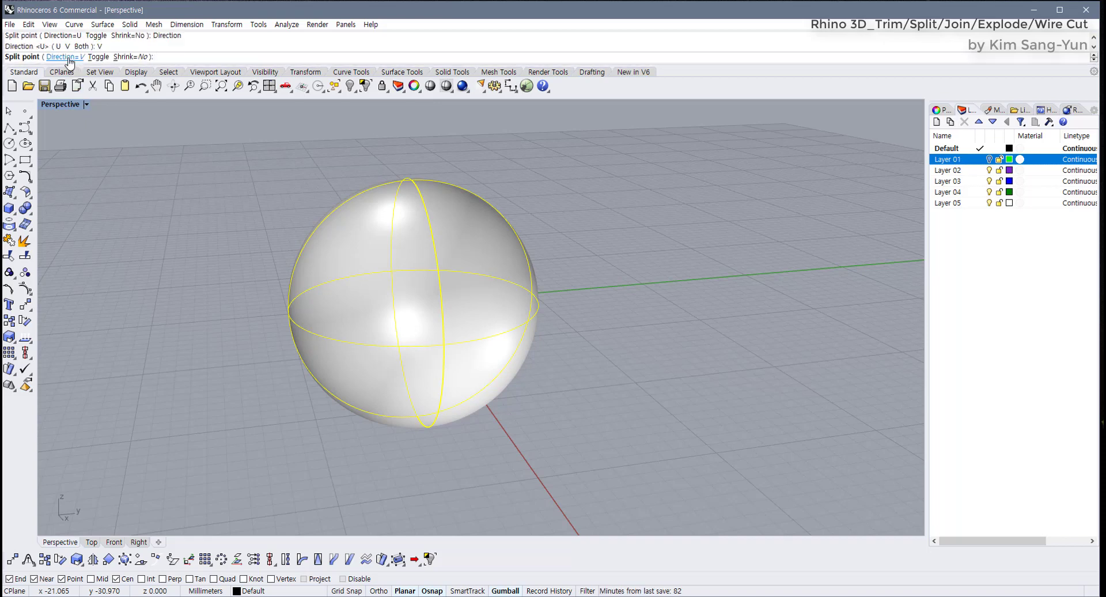
pyautogui.moveTo(408, 230); pyautogui.dragTo(444, 259, button='right')
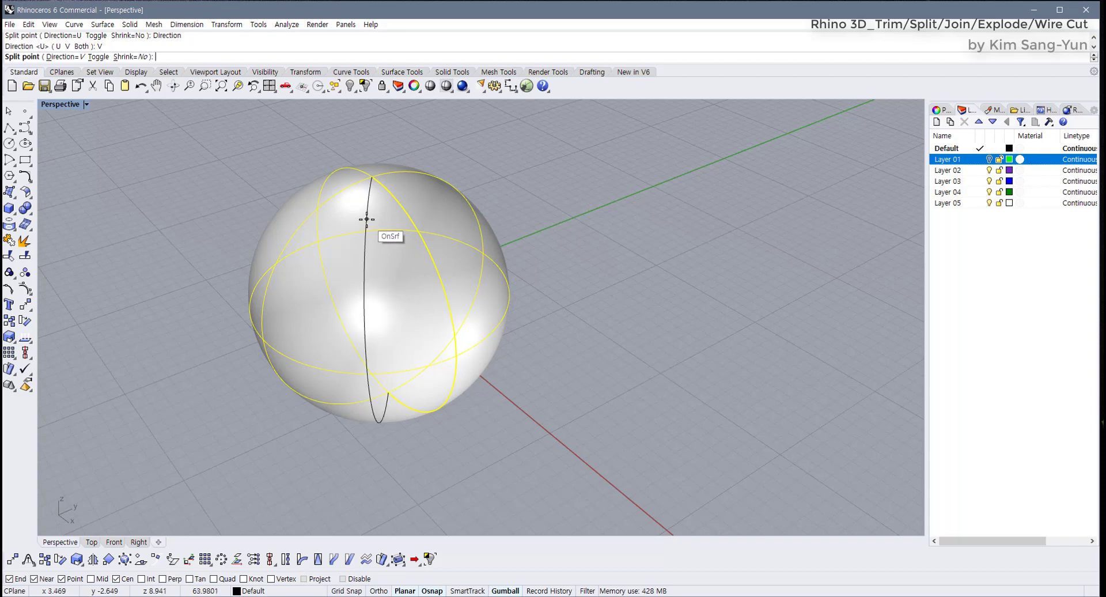
pyautogui.click(366, 219)
pyautogui.moveTo(434, 312)
pyautogui.mouseDown(button='right')
pyautogui.moveTo(349, 271)
pyautogui.moveTo(434, 312)
pyautogui.mouseUp(button='right')
pyautogui.rightClick(348, 271)
pyautogui.click(279, 288)
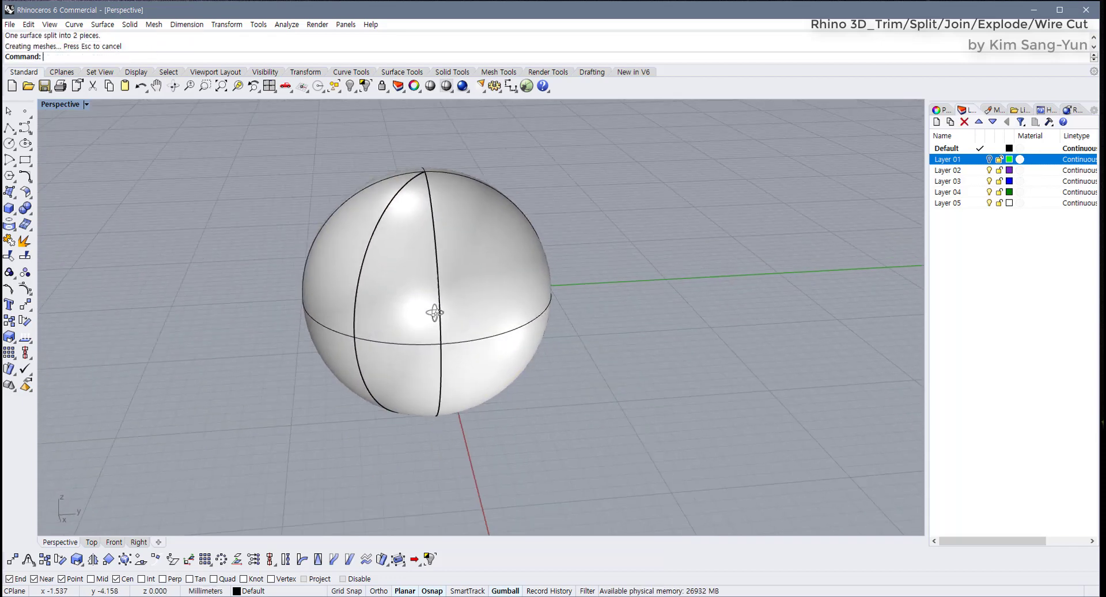
# Pull the narrow vertical wedge away from the sphere, and undo that move
pyautogui.click(411, 294)
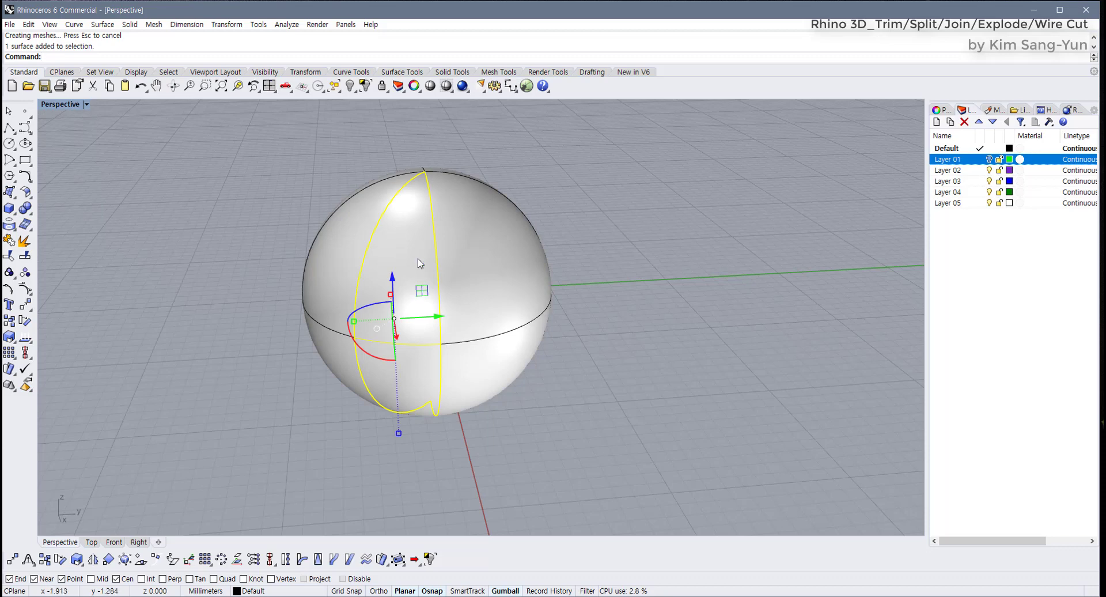
pyautogui.moveTo(424, 253); pyautogui.dragTo(354, 328)
pyautogui.click(590, 285)
pyautogui.moveTo(489, 308); pyautogui.dragTo(548, 324, button='right')
pyautogui.hotkey('ctrl', 'z')
# Split the sphere's larger remaining piece along two more V-direction isocurves
pyautogui.scroll(-3, 478, 314)
pyautogui.press('Escape')
pyautogui.keyDown('shift'); pyautogui.moveTo(369, 321); pyautogui.dragTo(283, 296, button='right'); pyautogui.keyUp('shift')
pyautogui.scroll(4, 429, 304)
pyautogui.click(434, 307)
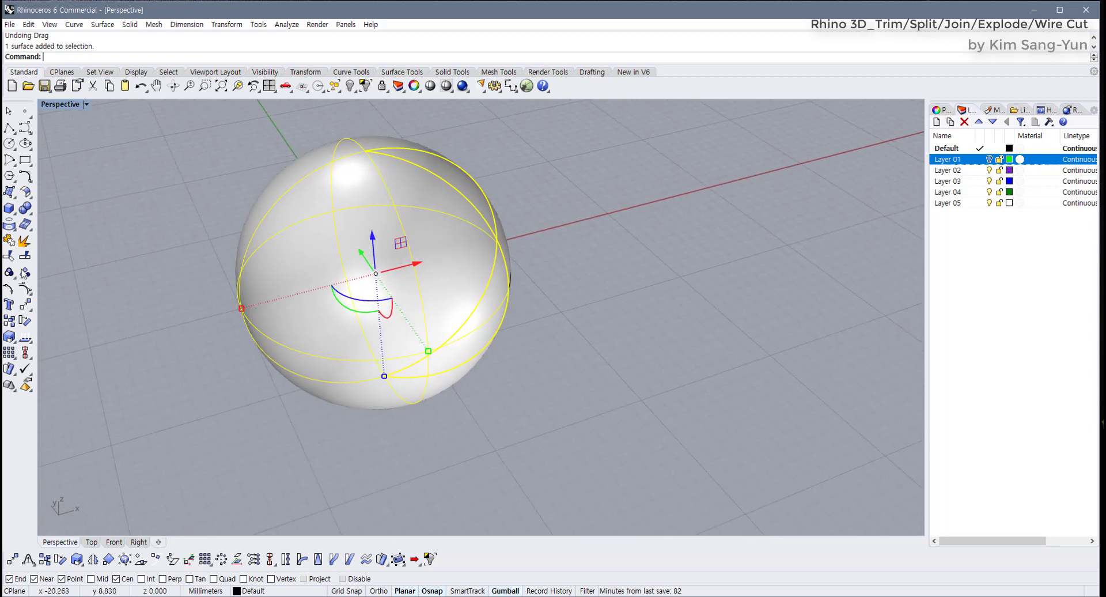
pyautogui.rightClick(25, 257)
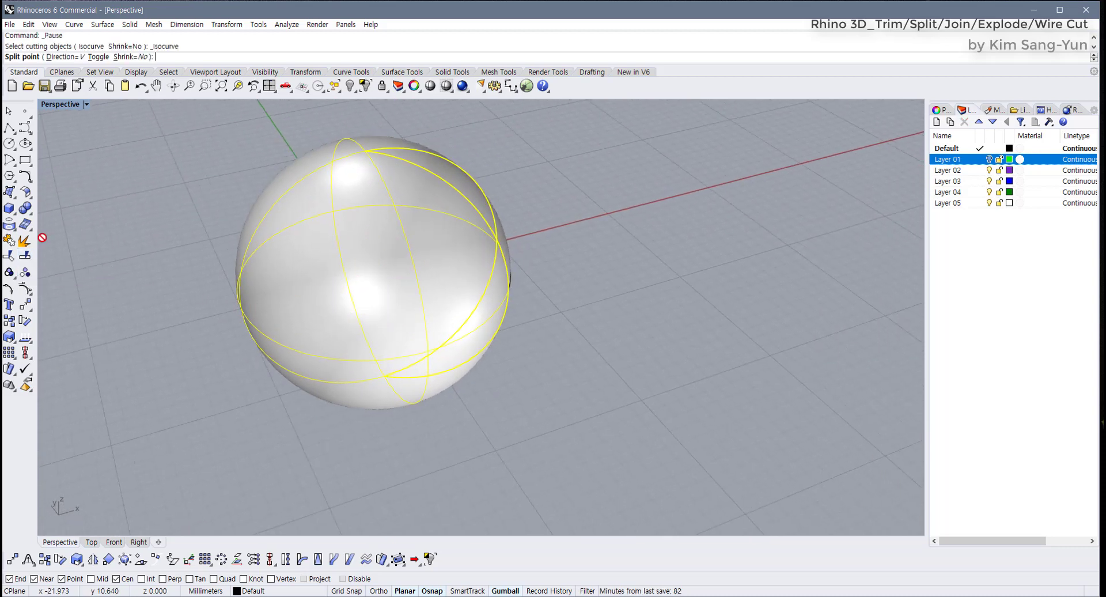
pyautogui.moveTo(350, 196); pyautogui.dragTo(357, 233, button='right')
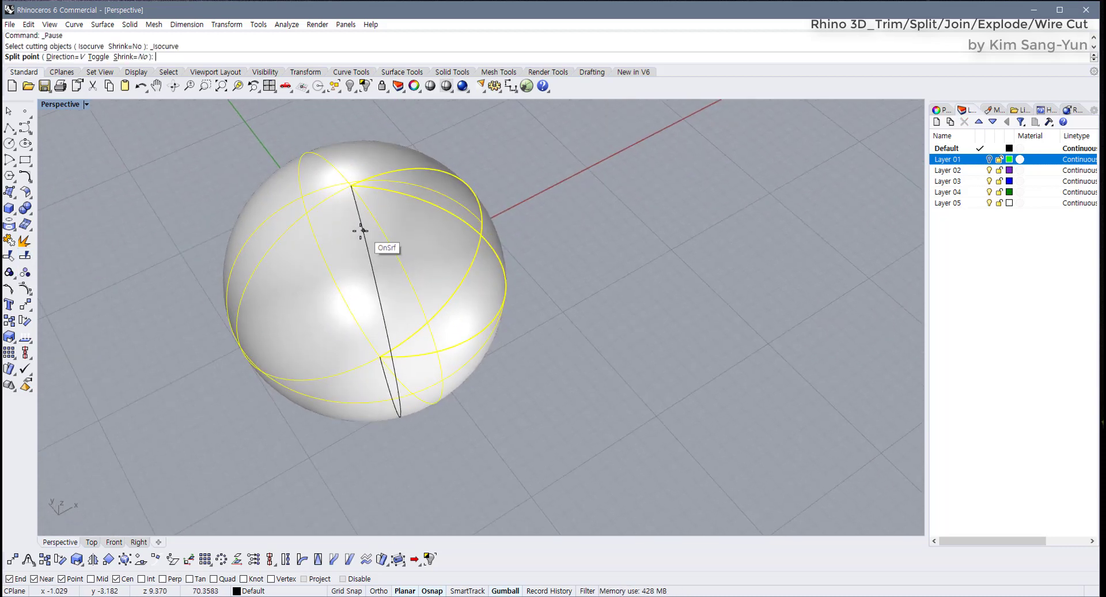
pyautogui.click(356, 239)
pyautogui.click(312, 230)
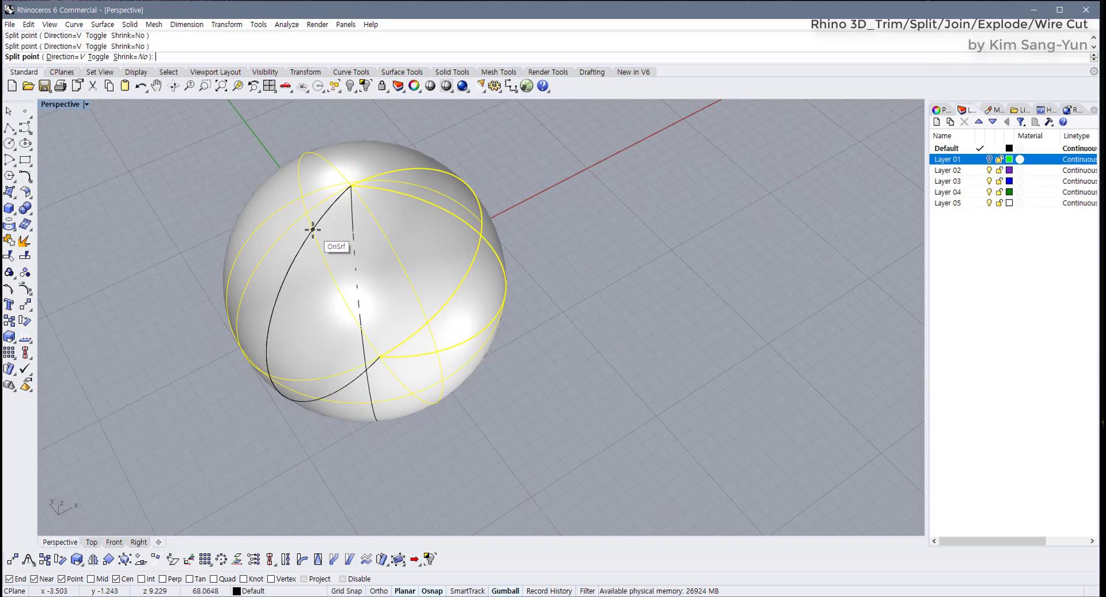
pyautogui.rightClick(313, 229)
pyautogui.click(149, 222)
# Pull the new thin vertical slice away from the sphere
pyautogui.click(338, 293)
pyautogui.moveTo(338, 294); pyautogui.dragTo(156, 227, button='right')
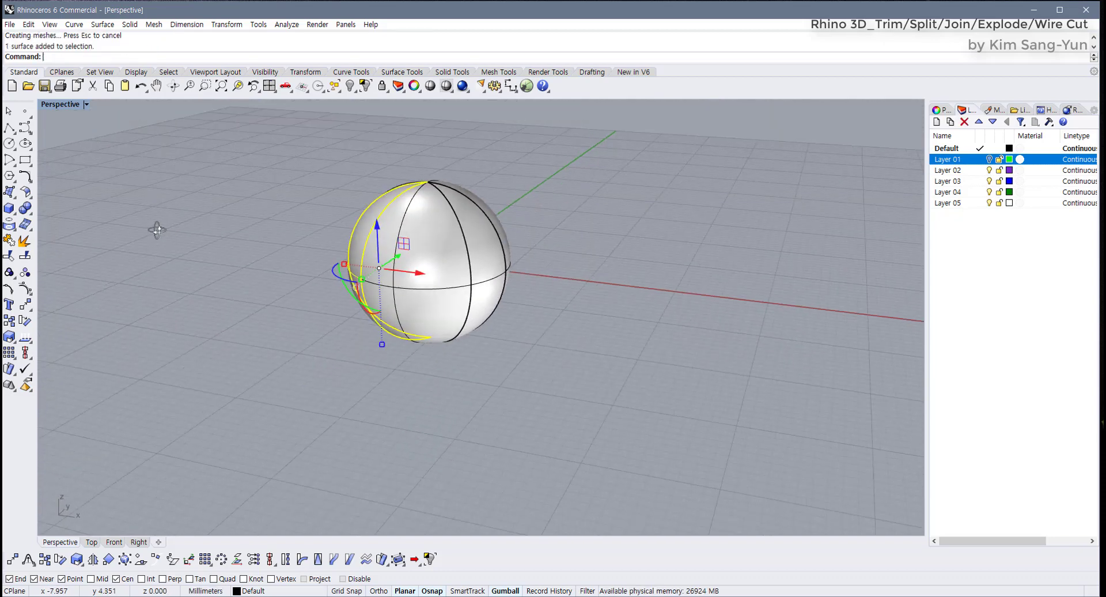
pyautogui.moveTo(404, 244); pyautogui.dragTo(202, 285)
pyautogui.click(277, 336)
pyautogui.moveTo(276, 334)
pyautogui.mouseDown(button='right')
pyautogui.moveTo(455, 257)
pyautogui.moveTo(394, 209)
pyautogui.moveTo(279, 370)
pyautogui.moveTo(346, 403)
pyautogui.moveTo(395, 210)
pyautogui.moveTo(297, 310)
pyautogui.moveTo(197, 334)
pyautogui.moveTo(289, 328)
pyautogui.mouseUp(button='right')
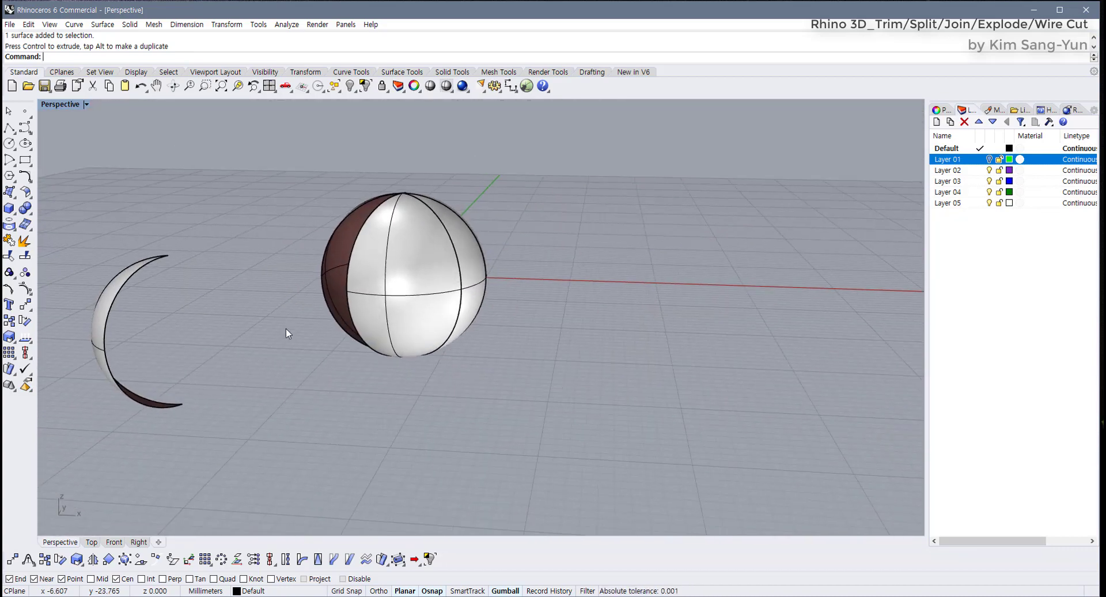
# Undo the slice move and the V-direction splits, and select the whole sphere
pyautogui.hotkey('ctrl', 'z')
pyautogui.scroll(5, 452, 299)
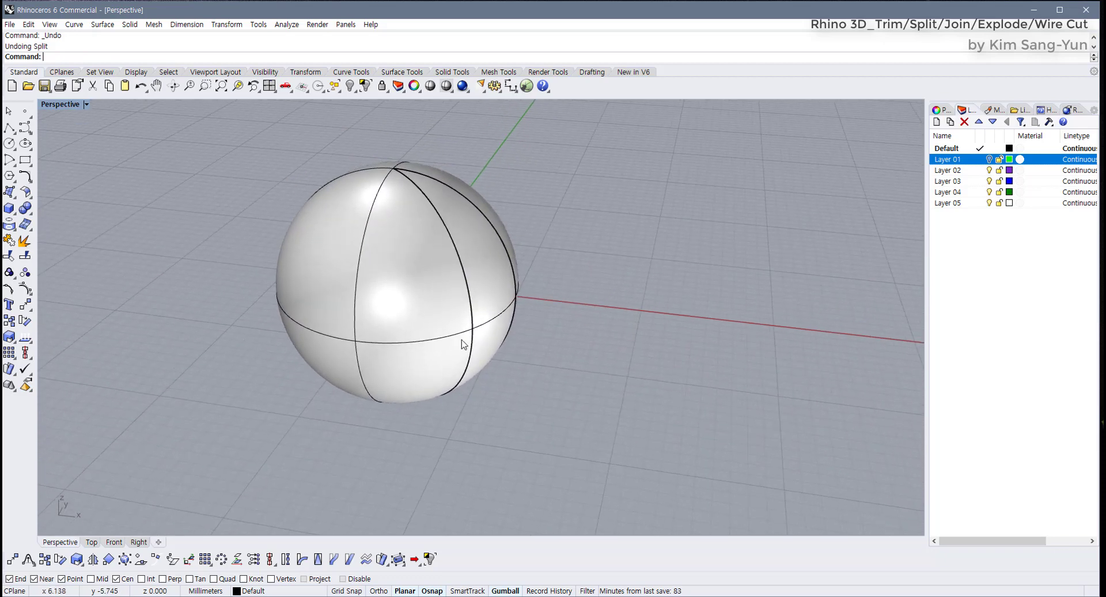
pyautogui.scroll(-3, 459, 342)
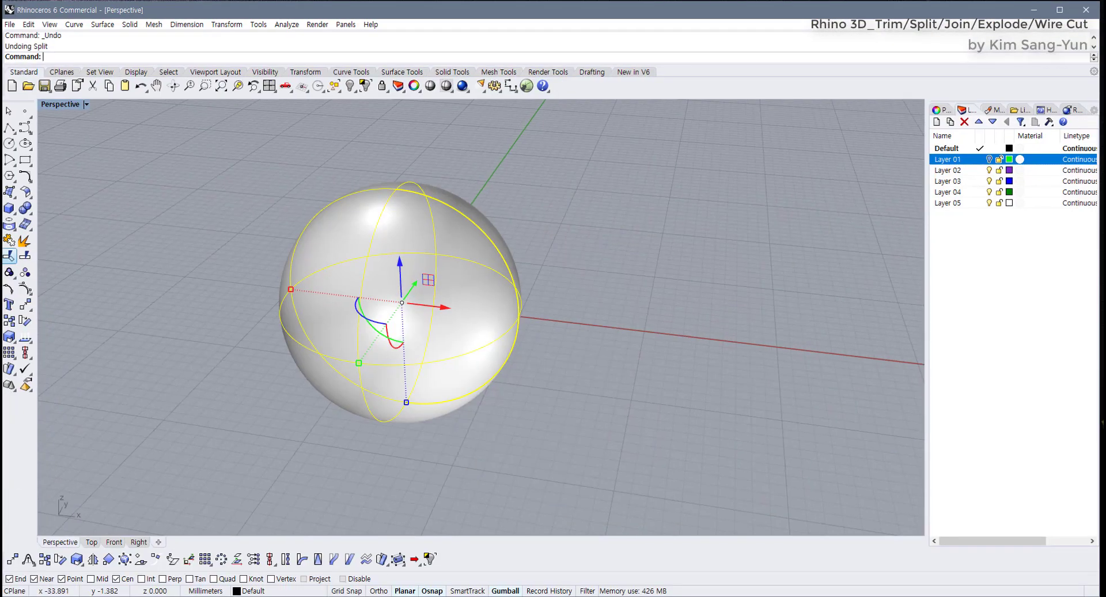
# Draw a circle in the Front view, centred on the origin, with about half the sphere's radius
pyautogui.doubleClick(52, 105)
pyautogui.click(364, 208)
pyautogui.moveTo(275, 228); pyautogui.dragTo(206, 225, button='right')
pyautogui.scroll(2, 196, 222)
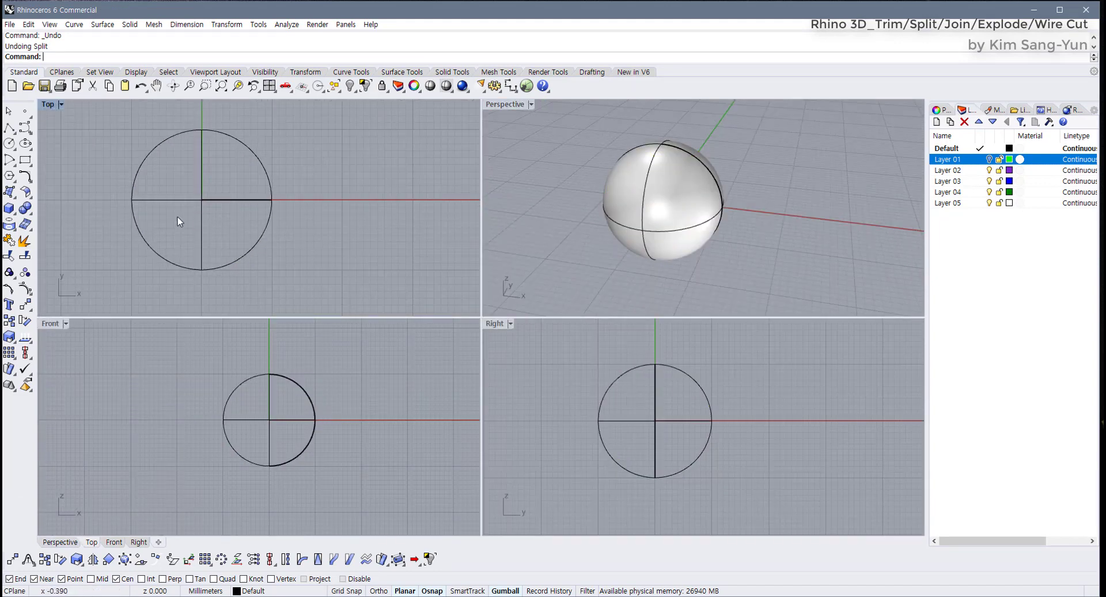
pyautogui.click(9, 144)
pyautogui.scroll(2, 283, 442)
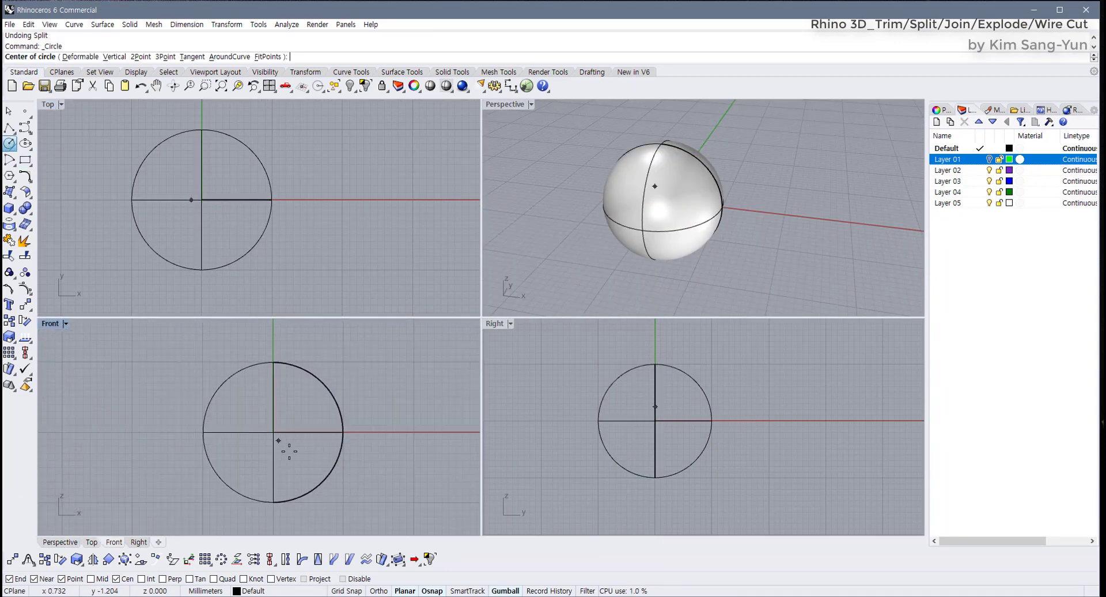
pyautogui.click(273, 433)
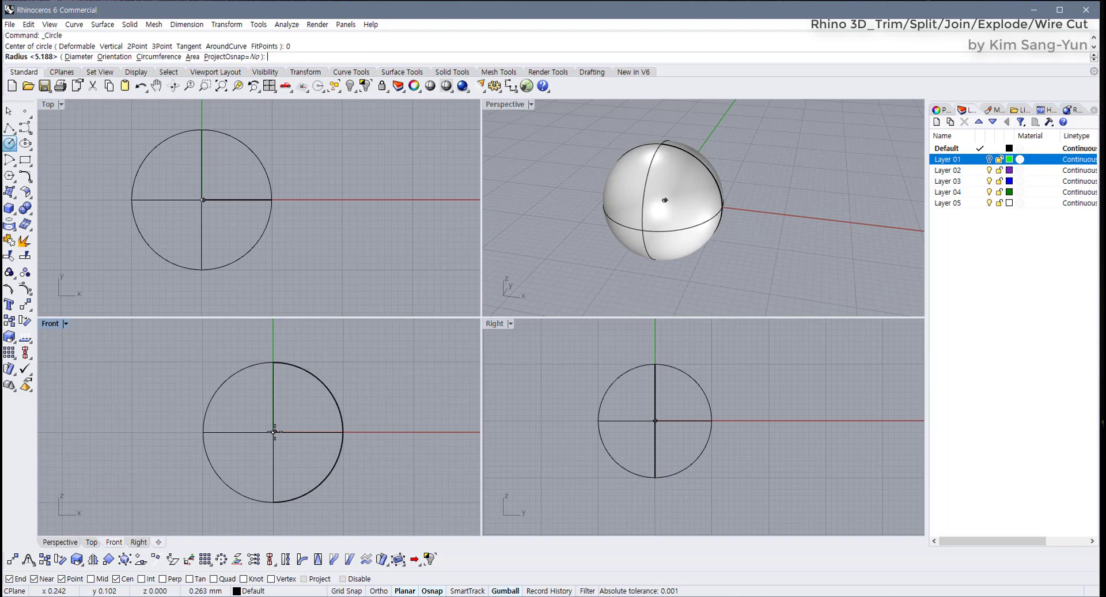
pyautogui.click(300, 450)
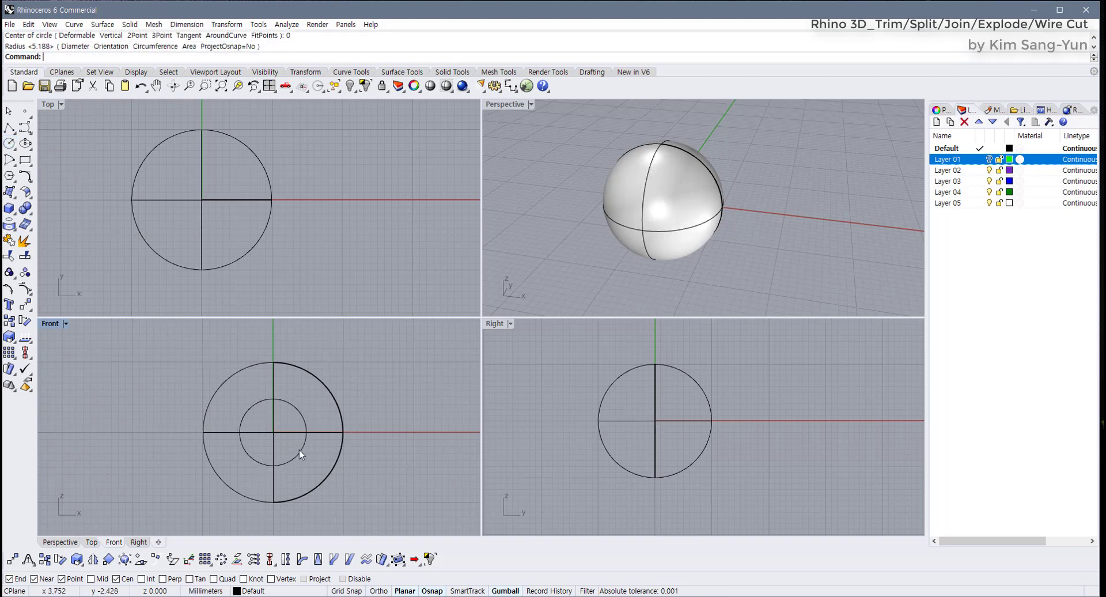
# Trim away the area of the sphere inside the smaller circle in the Front view, using the circle as cutting object
pyautogui.scroll(2, 282, 436)
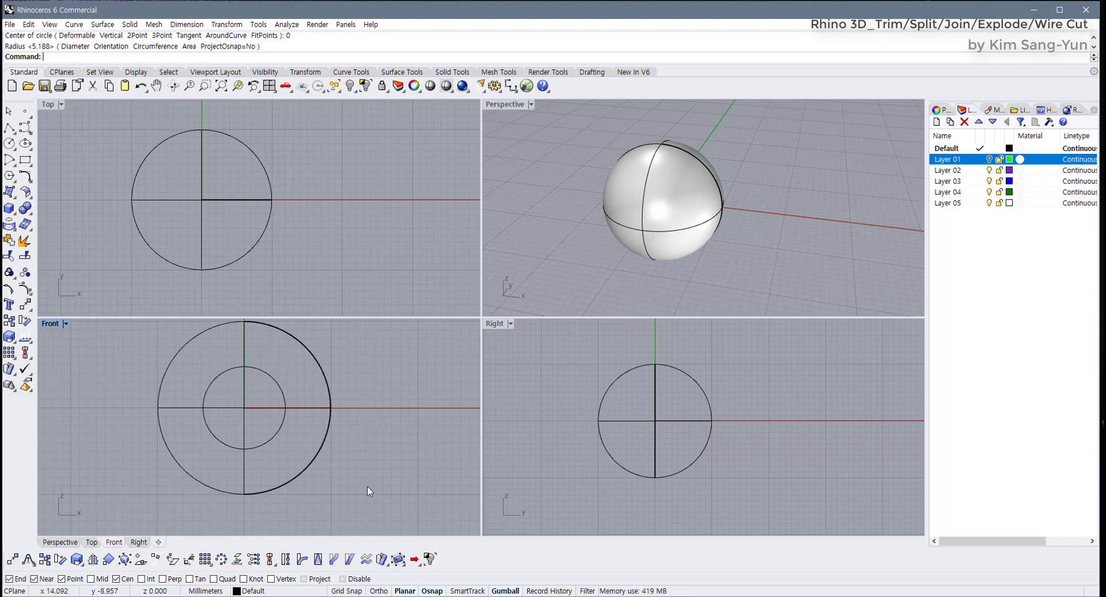
pyautogui.moveTo(368, 486); pyautogui.dragTo(257, 406)
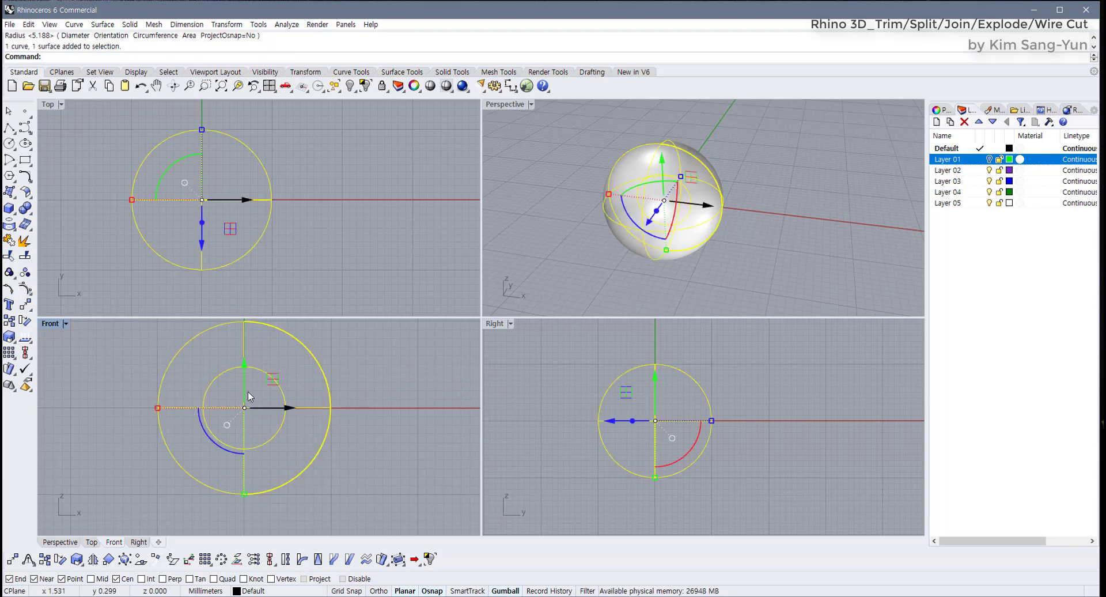
pyautogui.click(10, 256)
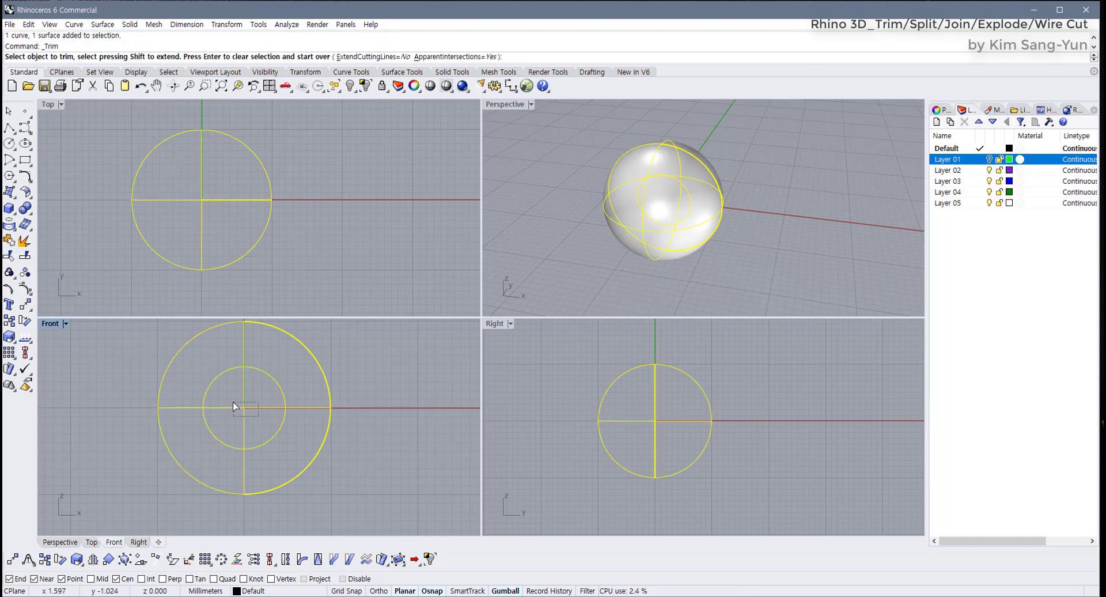
pyautogui.click(235, 407)
pyautogui.press('Return')
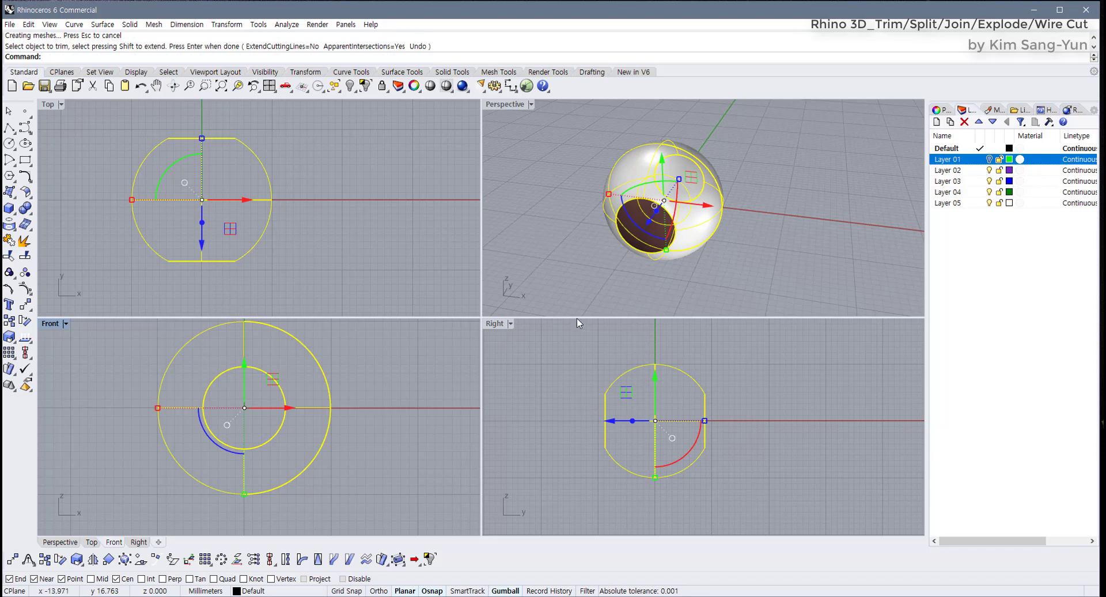
# Examine the circular openings cut through the sphere from several angles in the maximized Perspective view
pyautogui.click(500, 141)
pyautogui.doubleClick(499, 105)
pyautogui.moveTo(415, 324); pyautogui.dragTo(328, 338, button='right')
pyautogui.scroll(3, 382, 330)
pyautogui.scroll(-3, 382, 340)
pyautogui.scroll(1, 323, 339)
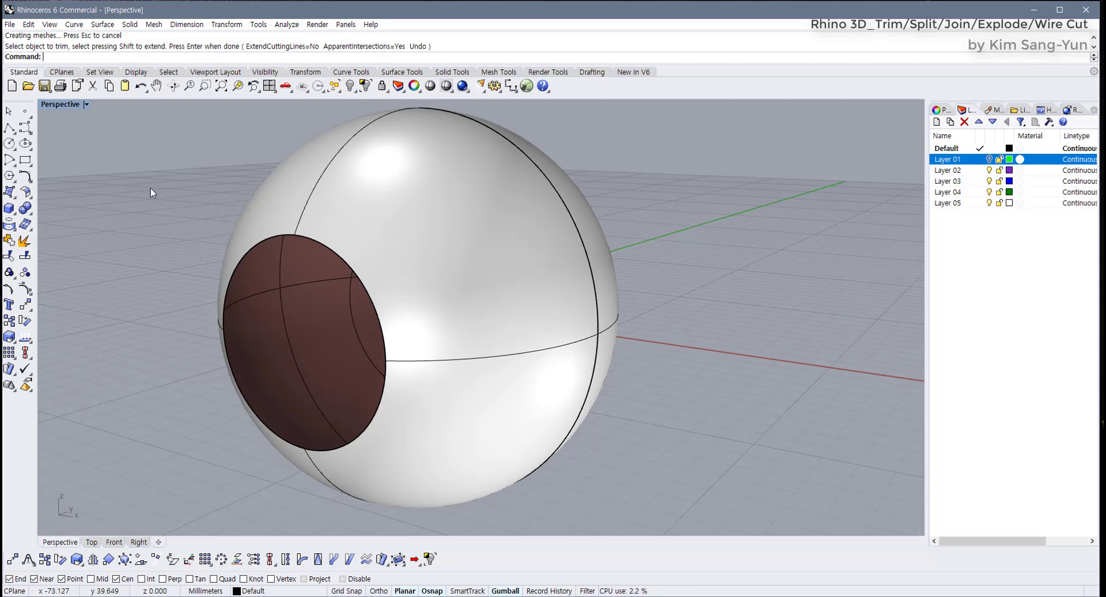
pyautogui.scroll(-1, 288, 370)
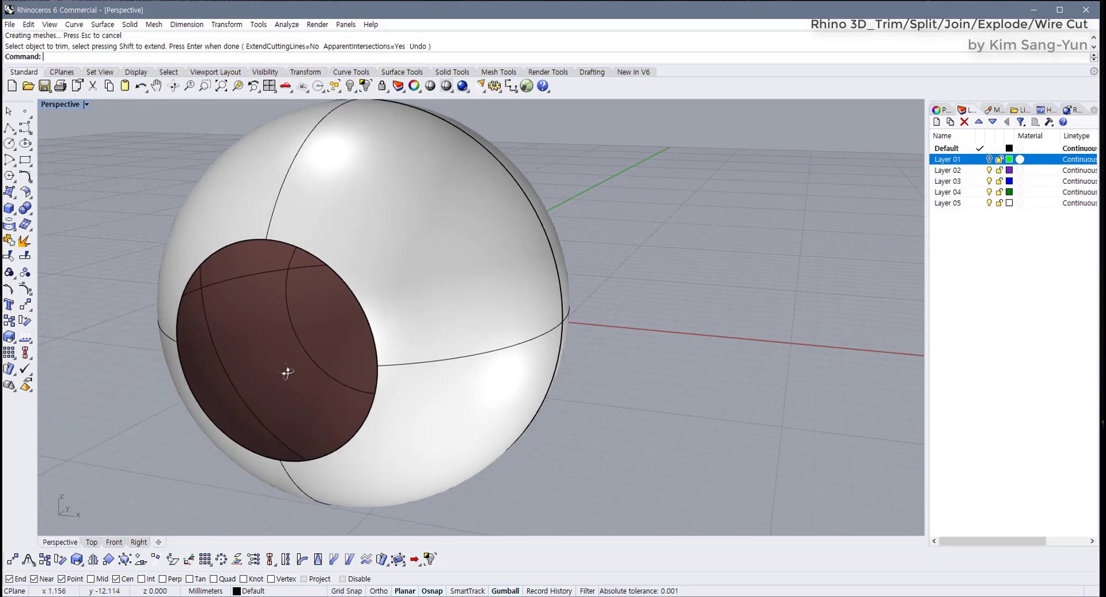
pyautogui.scroll(-1, 223, 410)
pyautogui.scroll(-1, 223, 410)
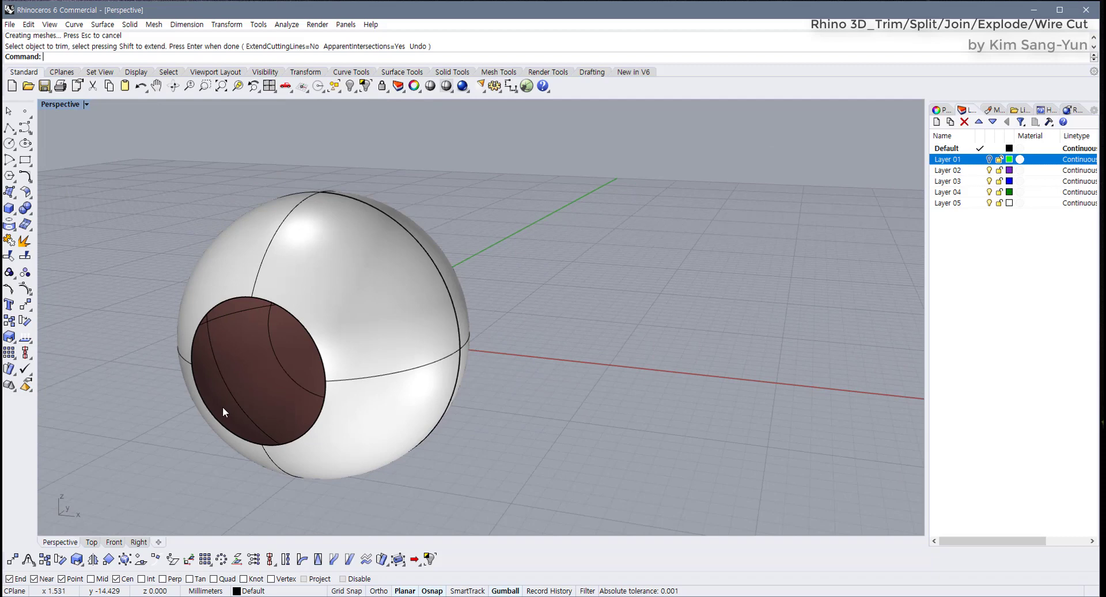
pyautogui.scroll(3, 326, 377)
pyautogui.keyDown('shift'); pyautogui.moveTo(242, 389); pyautogui.dragTo(320, 296, button='right'); pyautogui.keyUp('shift')
pyautogui.scroll(-3, 317, 382)
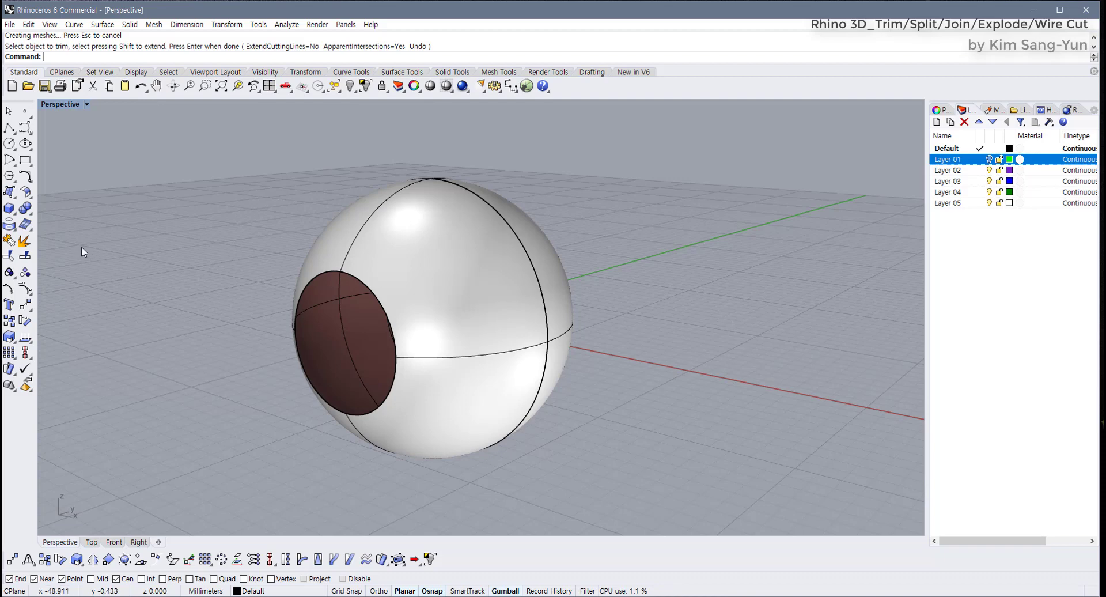
# Untrim the front circular opening of the sphere, inspect the other side, and undo the untrim
pyautogui.rightClick(9, 256)
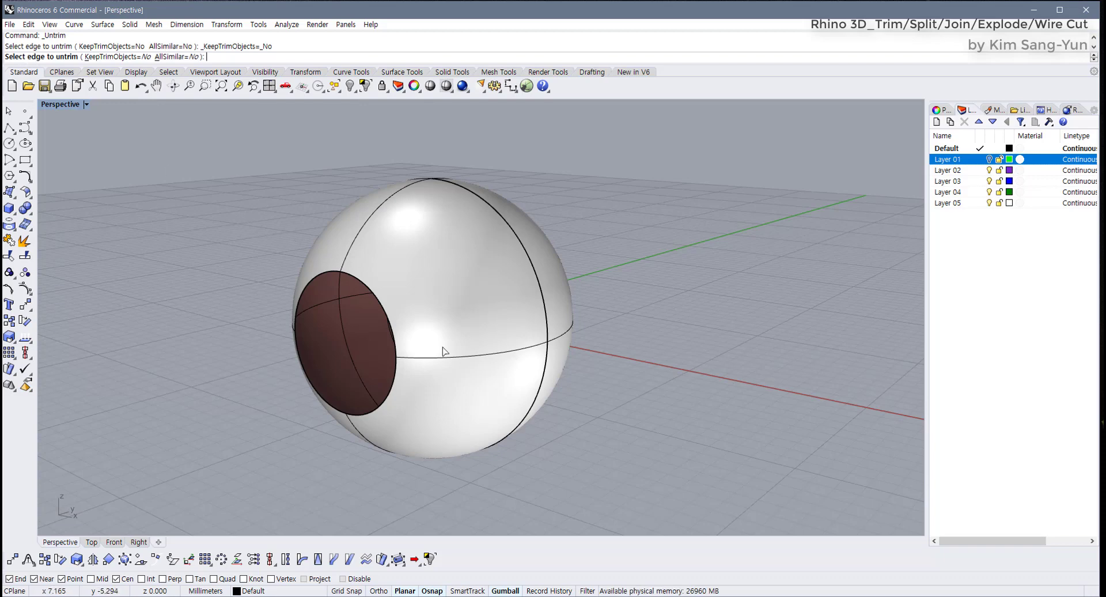
pyautogui.click(381, 306)
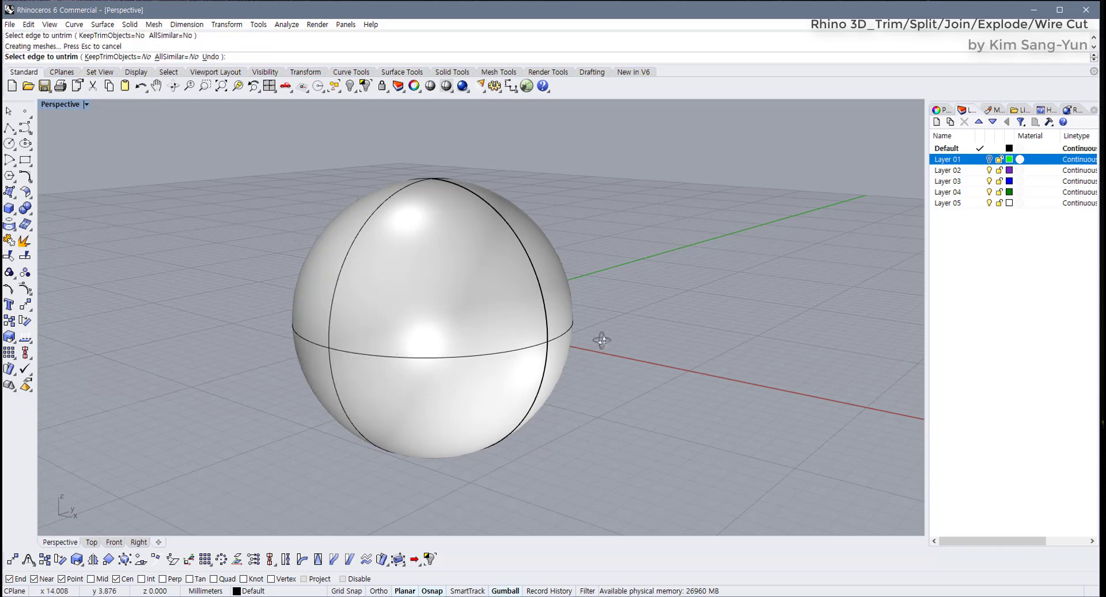
pyautogui.moveTo(602, 340); pyautogui.dragTo(513, 351, button='right')
pyautogui.click(667, 329)
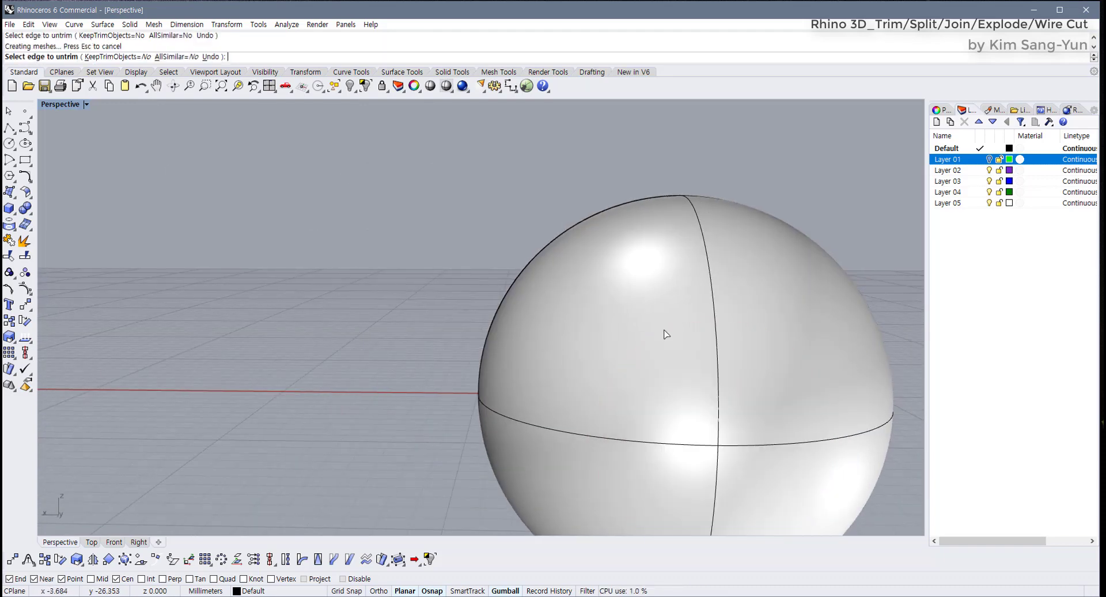
pyautogui.scroll(-5, 484, 397)
pyautogui.press('Return')
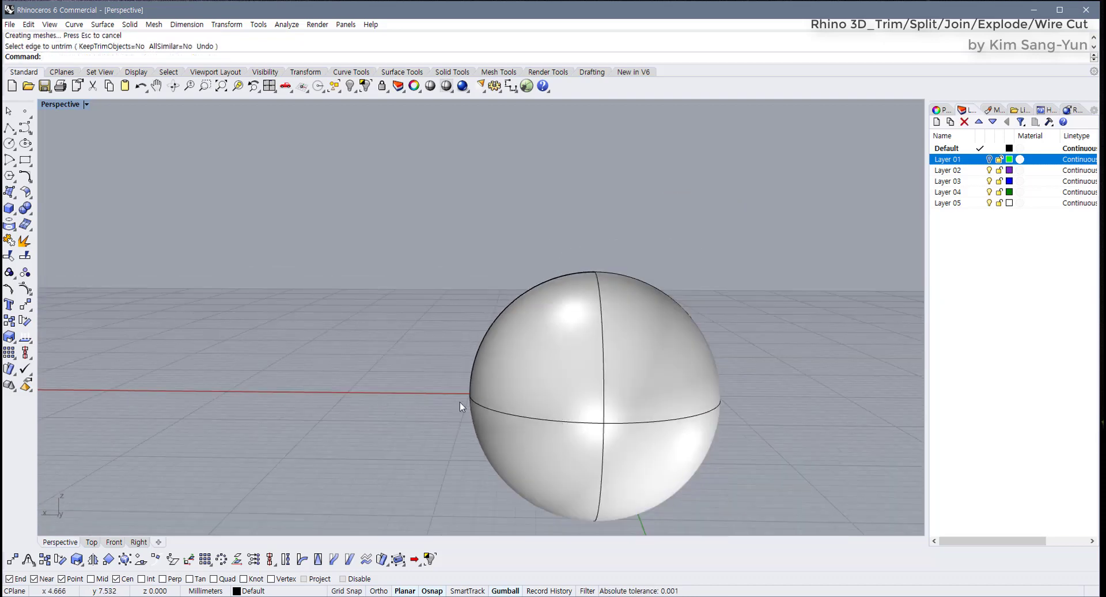
pyautogui.moveTo(460, 402); pyautogui.dragTo(450, 381, button='right')
pyautogui.hotkey('ctrl', 'z')
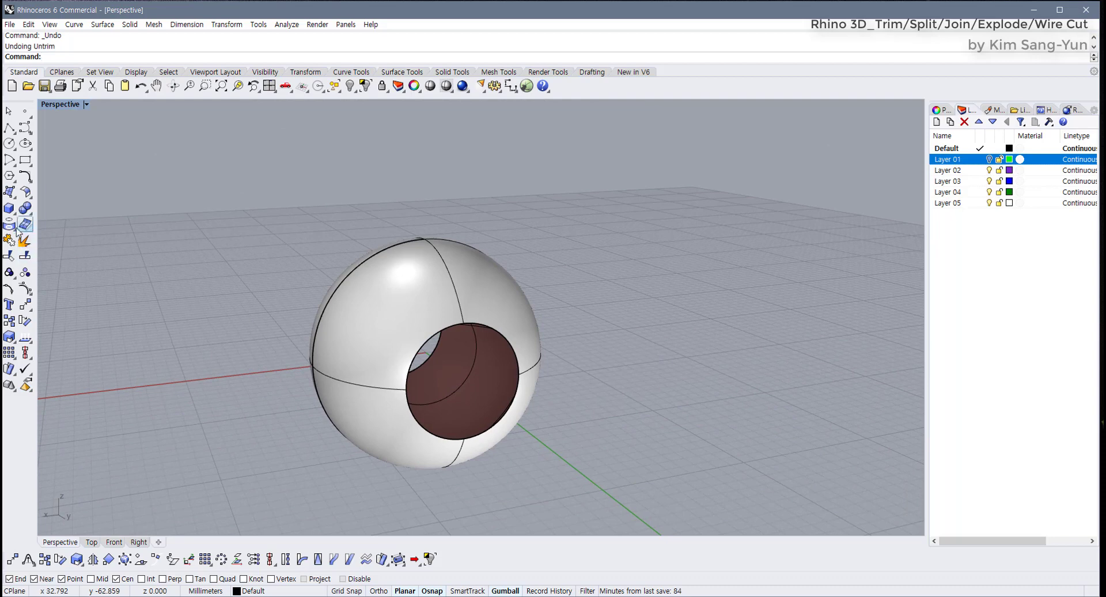
# Untrim the circular opening on the back side of the sphere, leaving the front opening trimmed
pyautogui.rightClick(61, 244)
pyautogui.moveTo(298, 347); pyautogui.dragTo(336, 339, button='right')
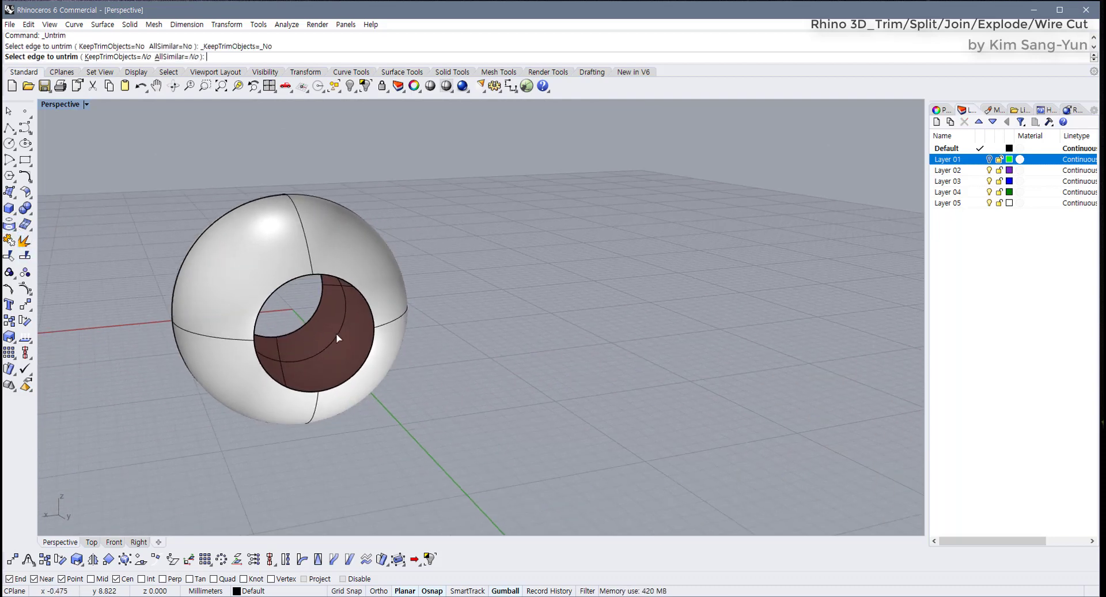
pyautogui.scroll(2, 372, 314)
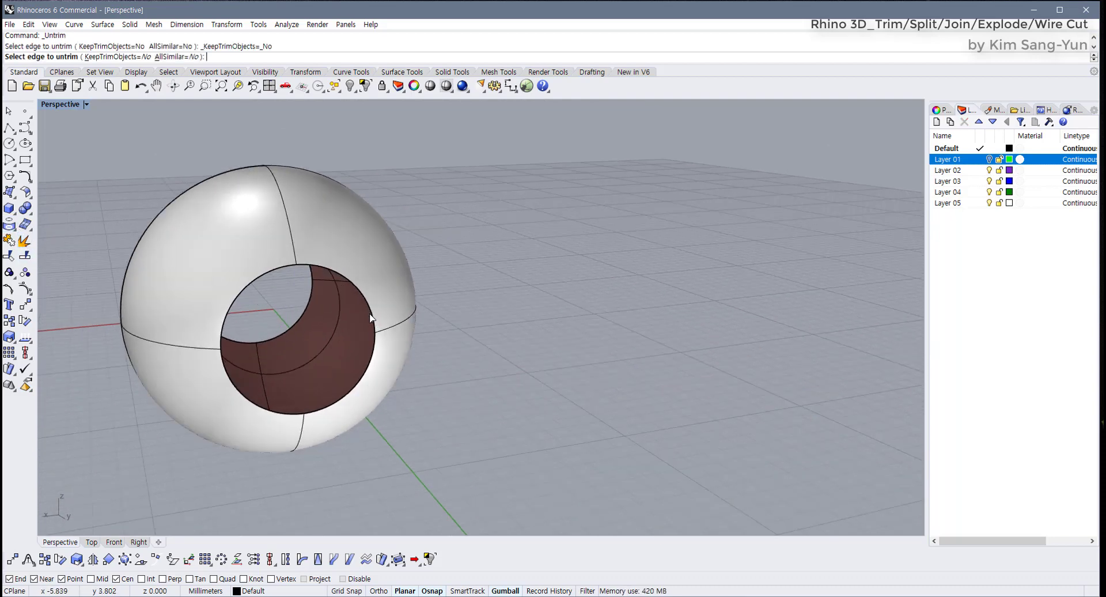
pyautogui.click(372, 316)
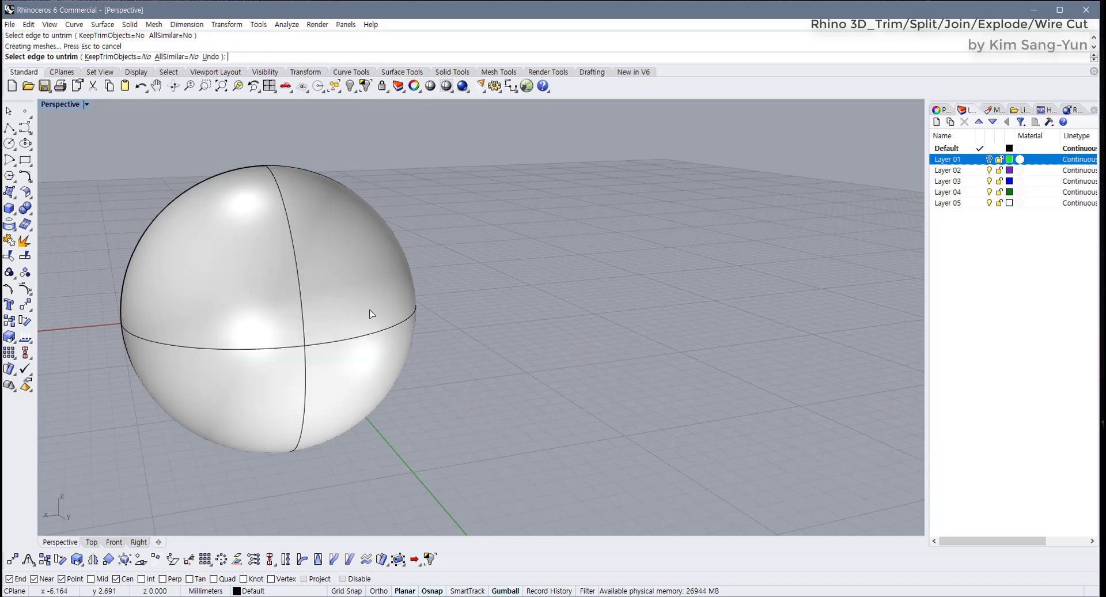
pyautogui.moveTo(439, 308); pyautogui.dragTo(533, 341, button='right')
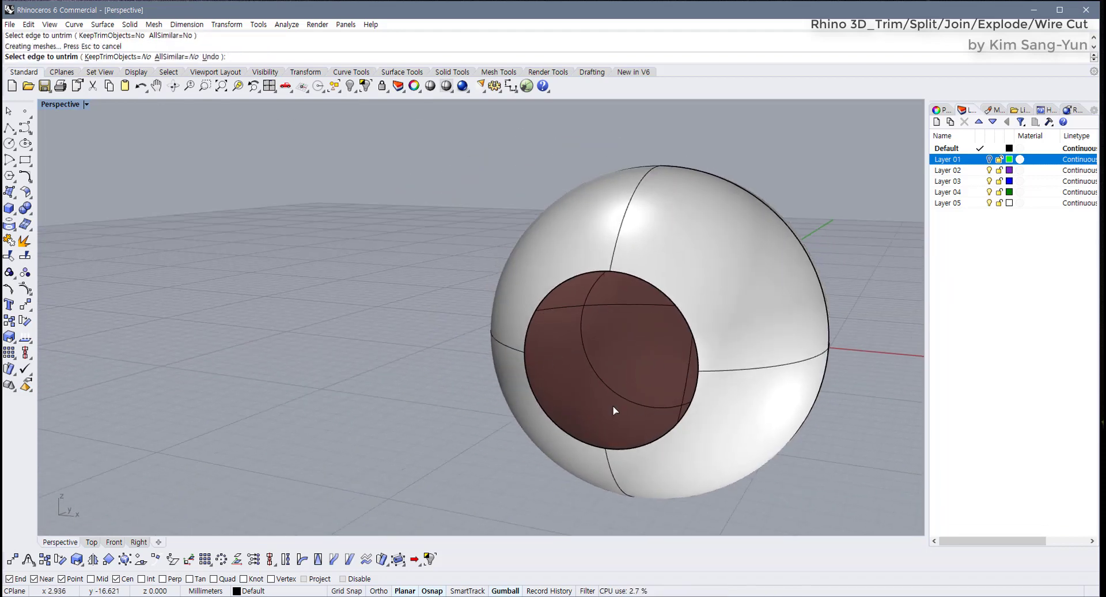
pyautogui.press('Return')
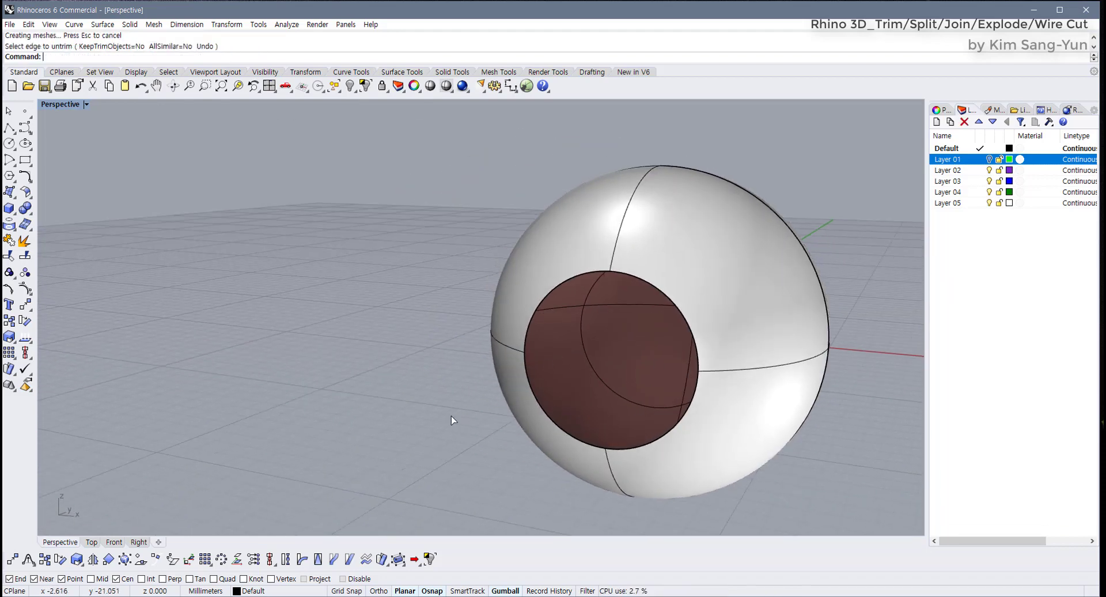
# Untrim the remaining front circular opening of the sphere with the Untrim command from the surface tools
pyautogui.moveTo(500, 421); pyautogui.dragTo(396, 396, button='right')
pyautogui.scroll(3, 403, 396)
pyautogui.keyDown('shift'); pyautogui.moveTo(536, 400); pyautogui.dragTo(437, 398, button='right'); pyautogui.keyUp('shift')
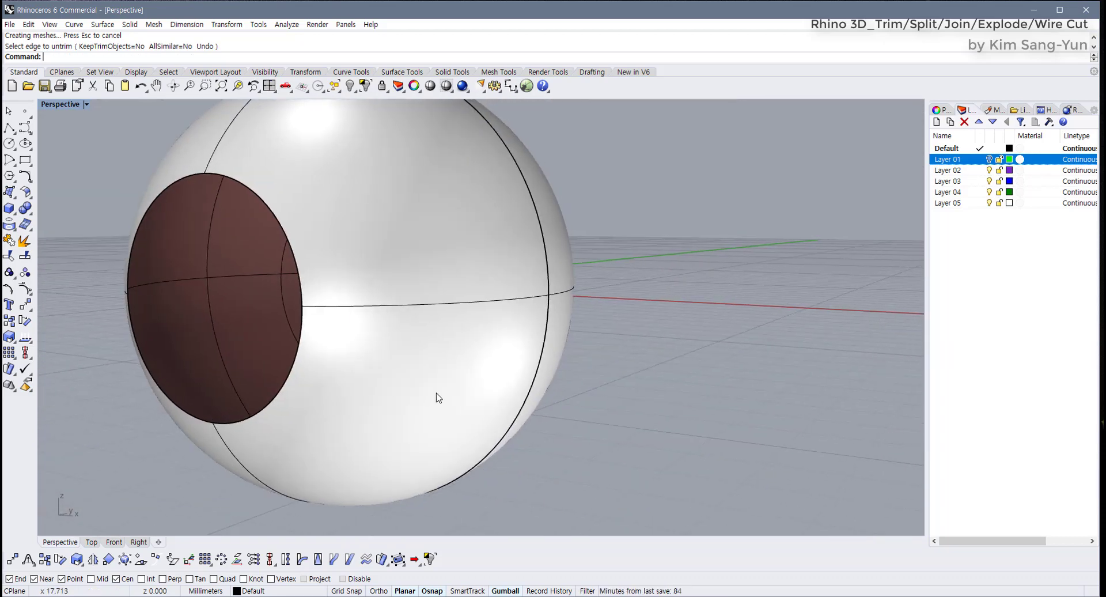
pyautogui.click(437, 398)
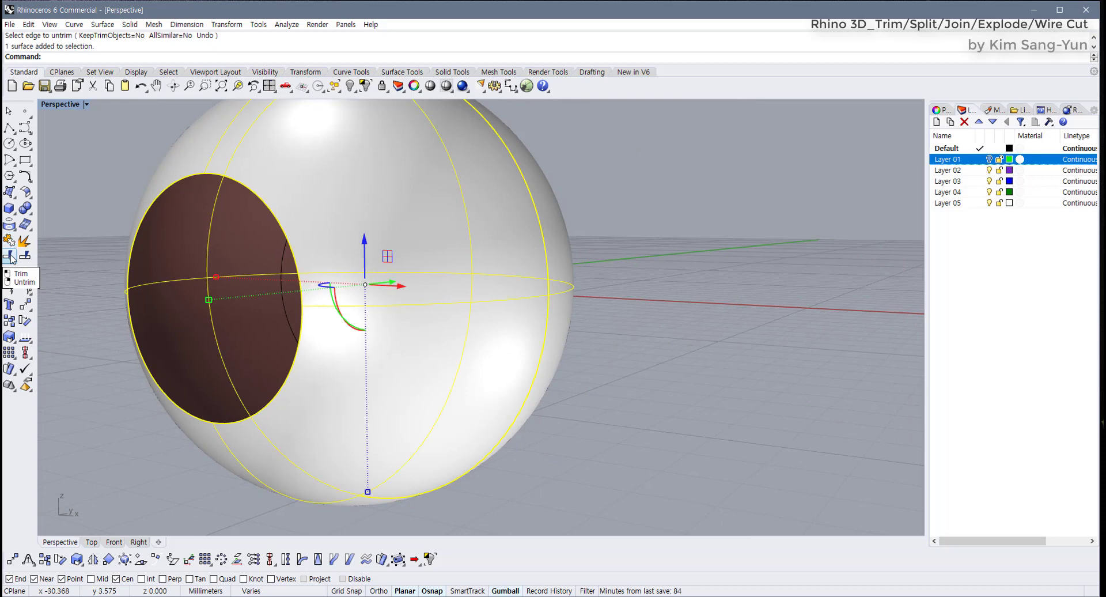
pyautogui.scroll(-2, 360, 271)
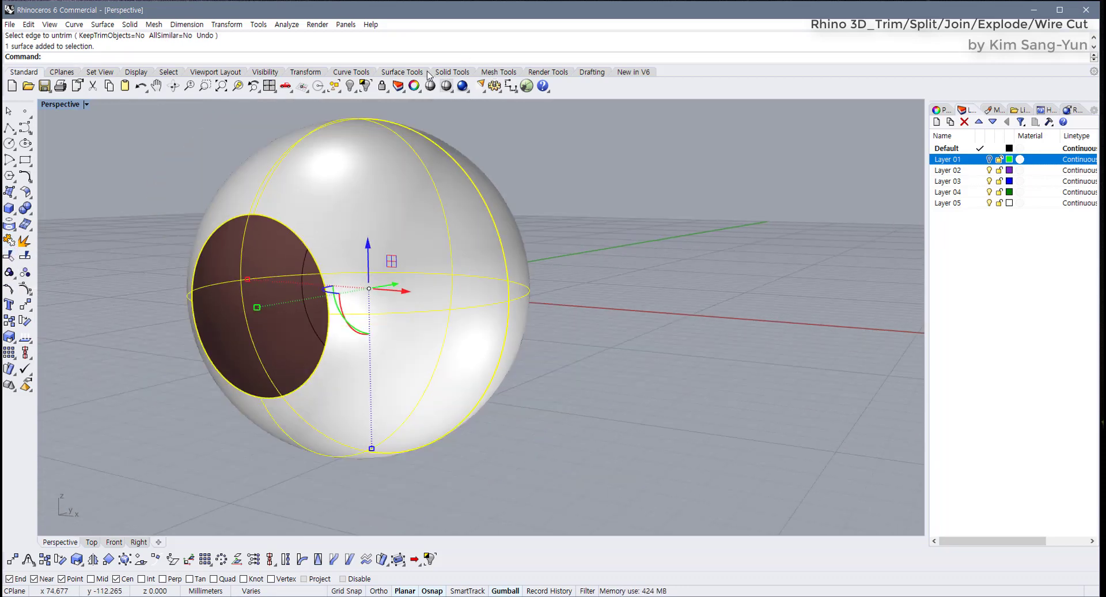
pyautogui.click(403, 73)
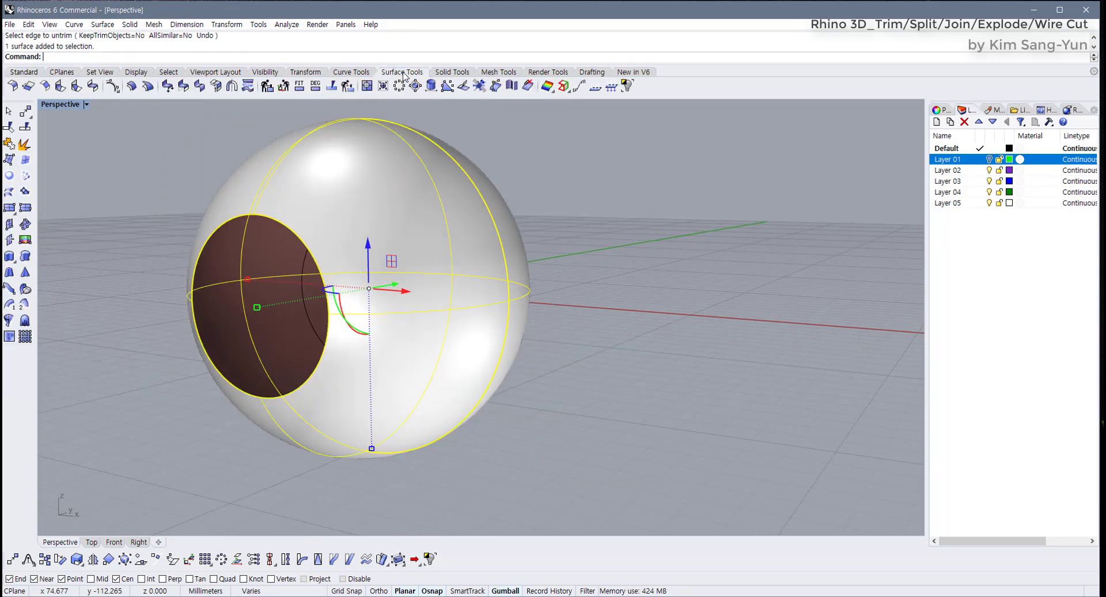
pyautogui.click(368, 88)
pyautogui.click(305, 252)
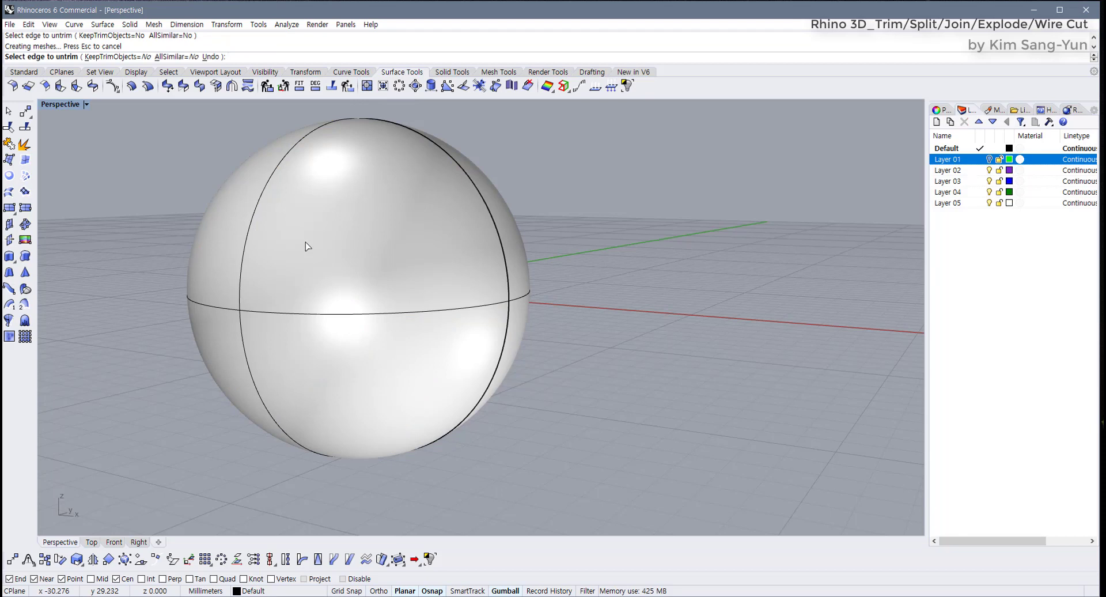
pyautogui.press('Return')
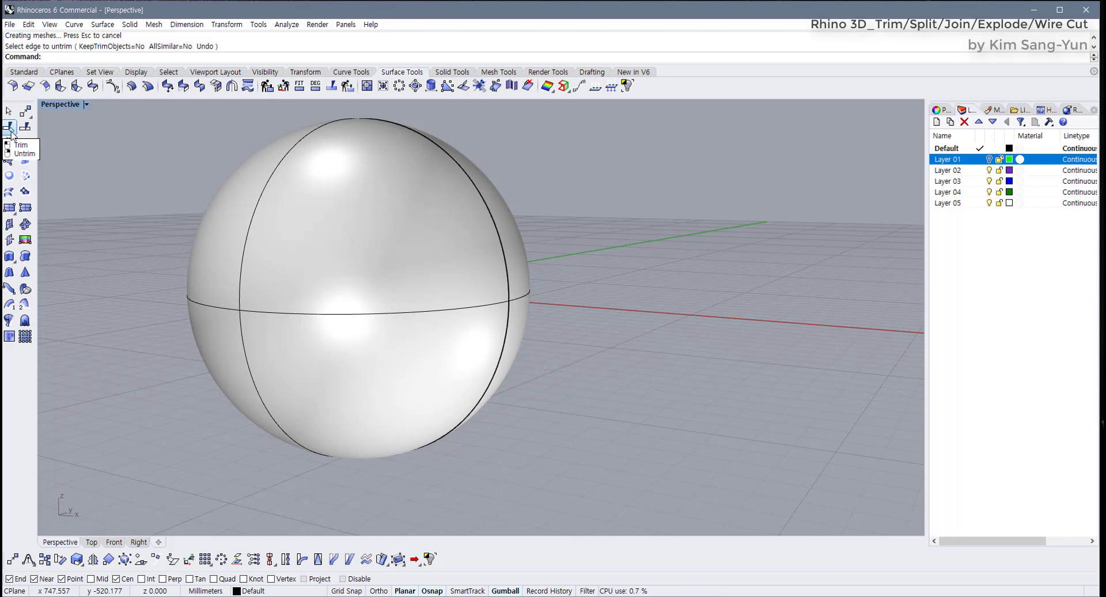
pyautogui.scroll(-5, 221, 317)
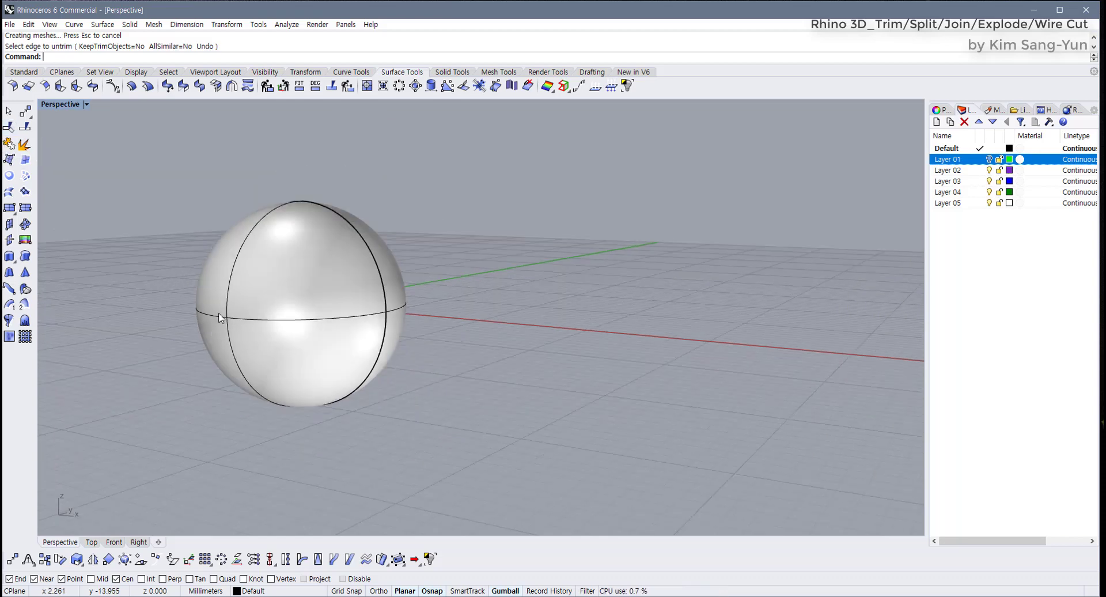
pyautogui.moveTo(220, 317); pyautogui.dragTo(276, 336, button='right')
pyautogui.click(284, 324)
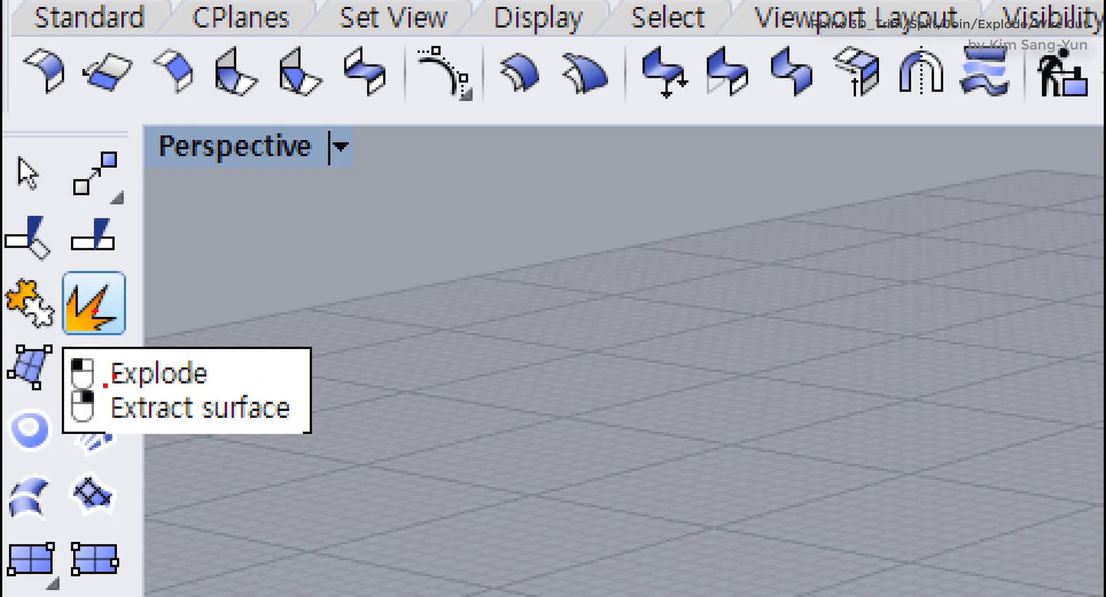
pyautogui.moveTo(81, 348)
pyautogui.mouseDown()
pyautogui.moveTo(65, 347)
pyautogui.moveTo(154, 280)
pyautogui.moveTo(108, 335)
pyautogui.mouseUp()
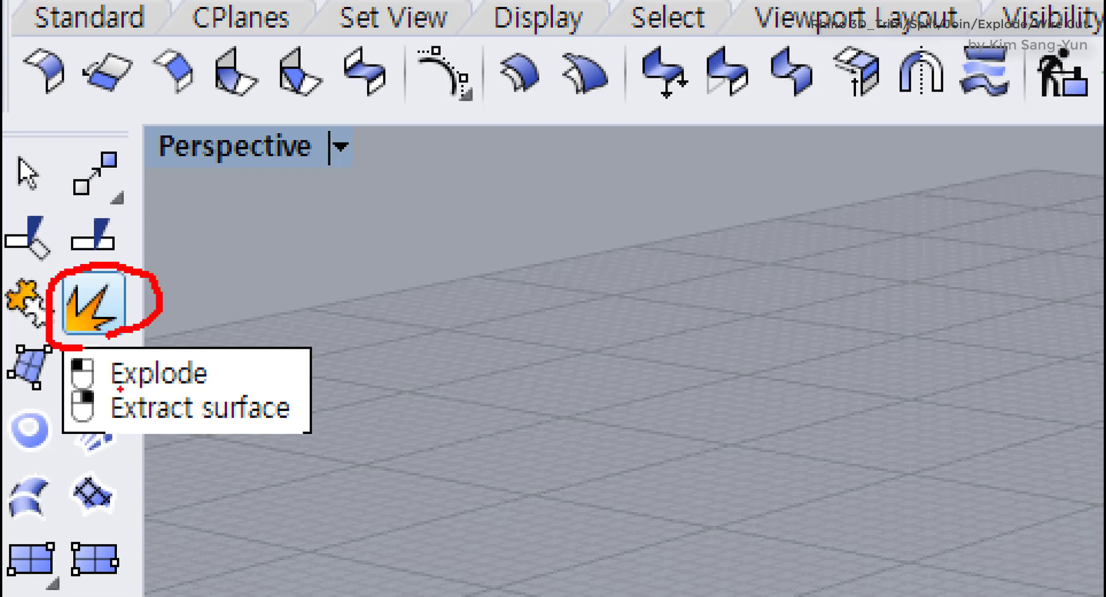
pyautogui.moveTo(69, 429)
pyautogui.mouseDown()
pyautogui.moveTo(243, 431)
pyautogui.moveTo(320, 383)
pyautogui.moveTo(49, 369)
pyautogui.moveTo(38, 421)
pyautogui.mouseUp()
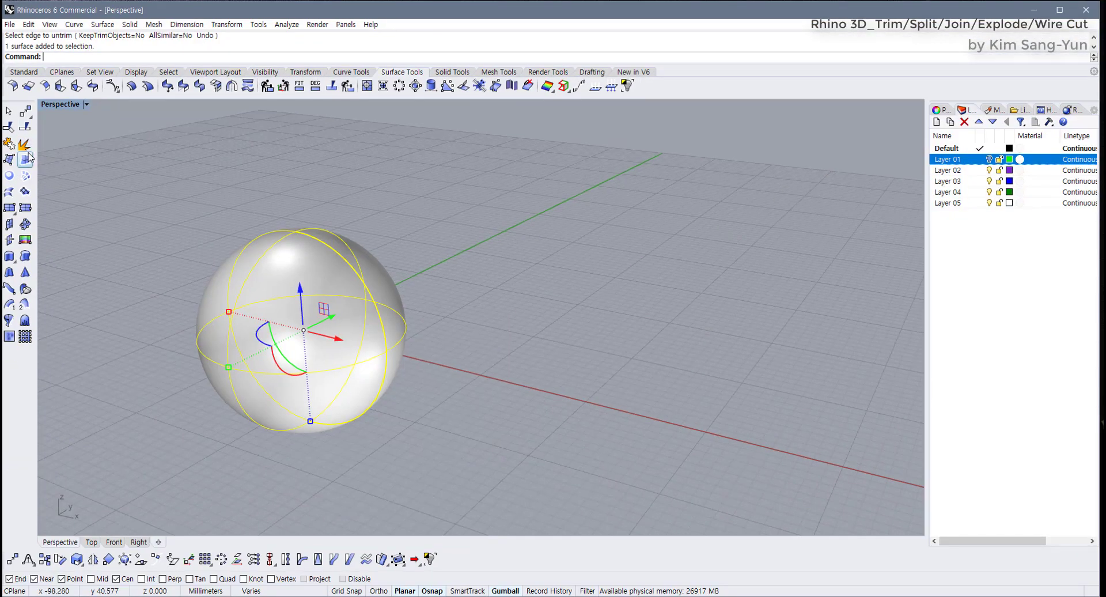
# Return to the four-viewport layout, delete the sphere while keeping the circle, and show the standard tools again
pyautogui.doubleClick(60, 104)
pyautogui.click(251, 227)
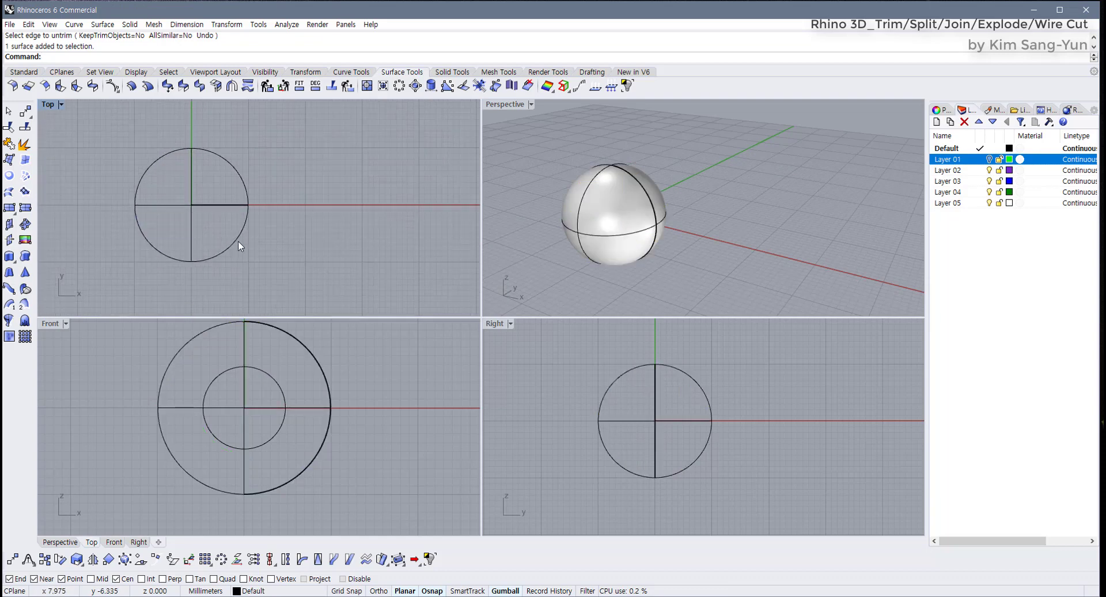
pyautogui.click(238, 241)
pyautogui.press('Delete')
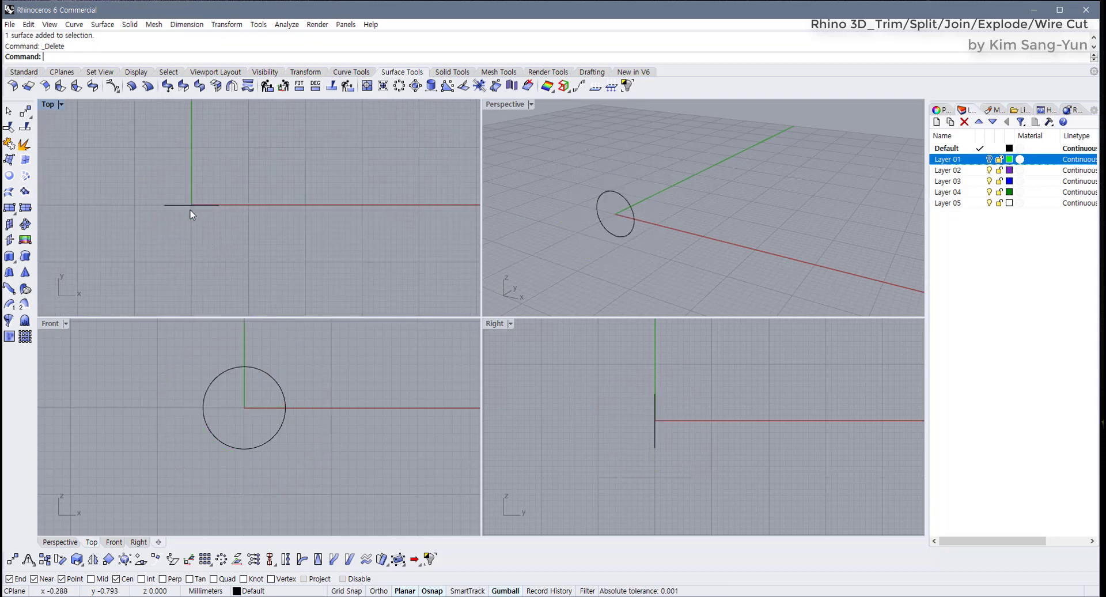
pyautogui.click(26, 72)
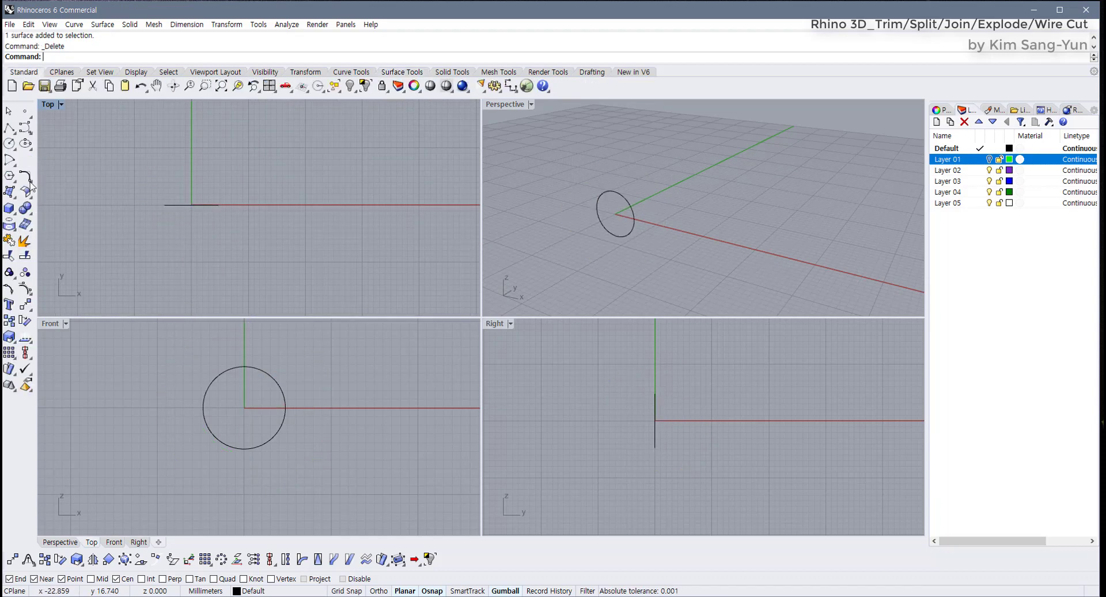
# Draw a solid cylinder standing on the origin with a radius of about 9 mm, and delete the leftover circle
pyautogui.click(11, 212)
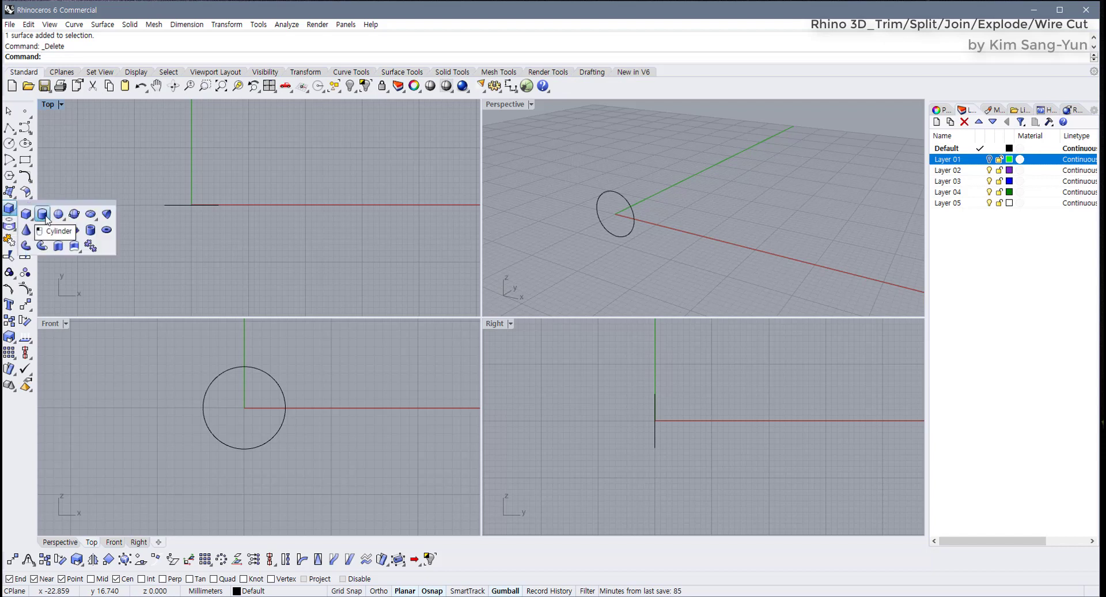
pyautogui.click(43, 216)
pyautogui.click(191, 204)
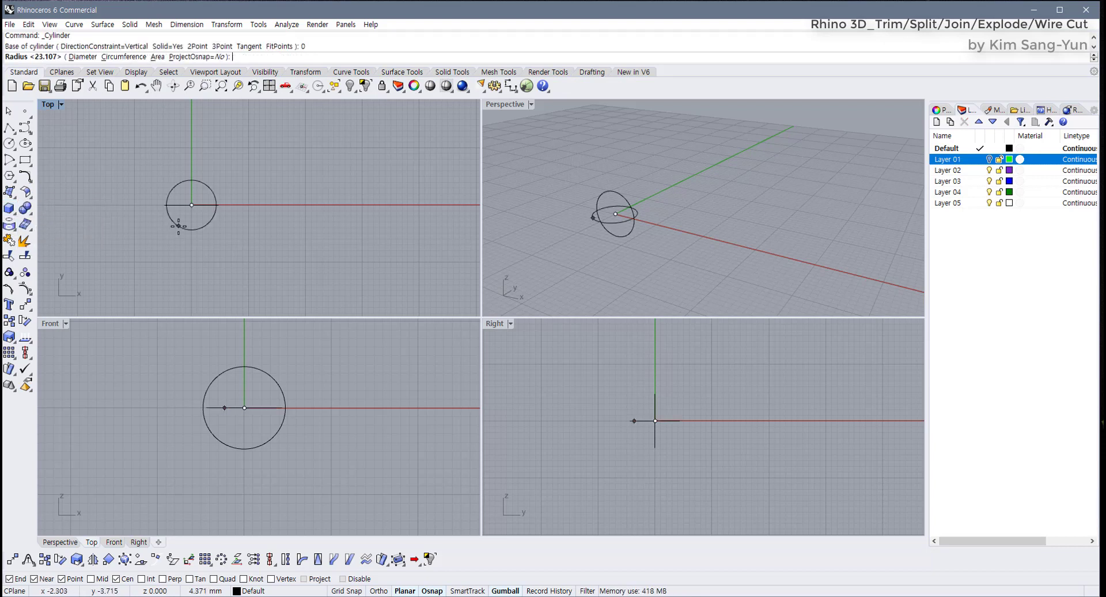
pyautogui.click(245, 205)
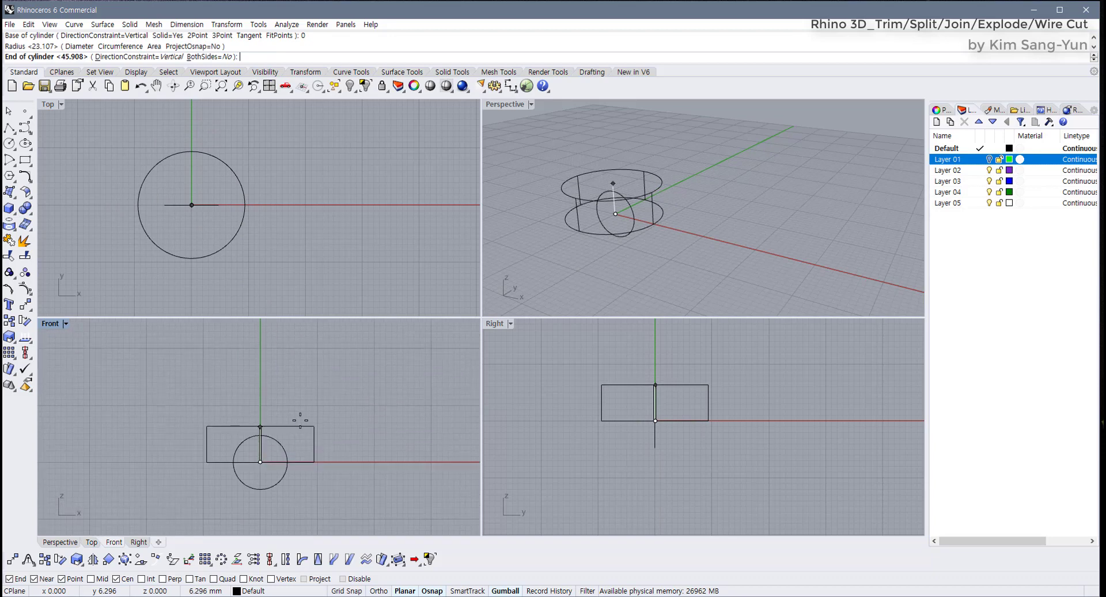
pyautogui.click(302, 372)
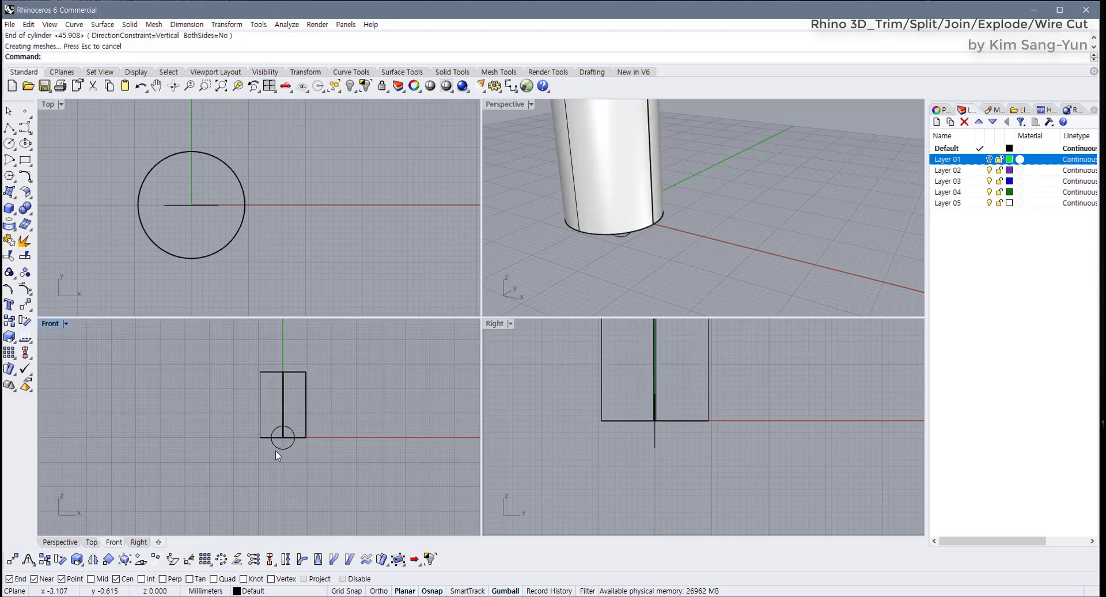
pyautogui.click(290, 446)
pyautogui.press('Delete')
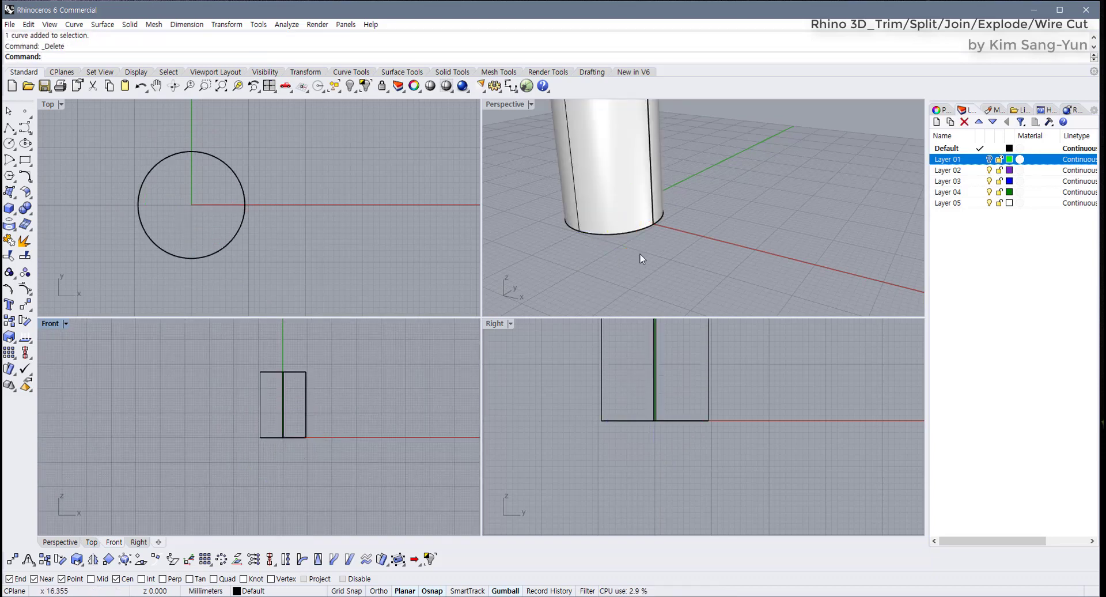
# Draw a solid box across the X axis beside the cylinder, a little lower than the cylinder
pyautogui.scroll(-5, 641, 254)
pyautogui.moveTo(357, 233); pyautogui.dragTo(332, 230, button='right')
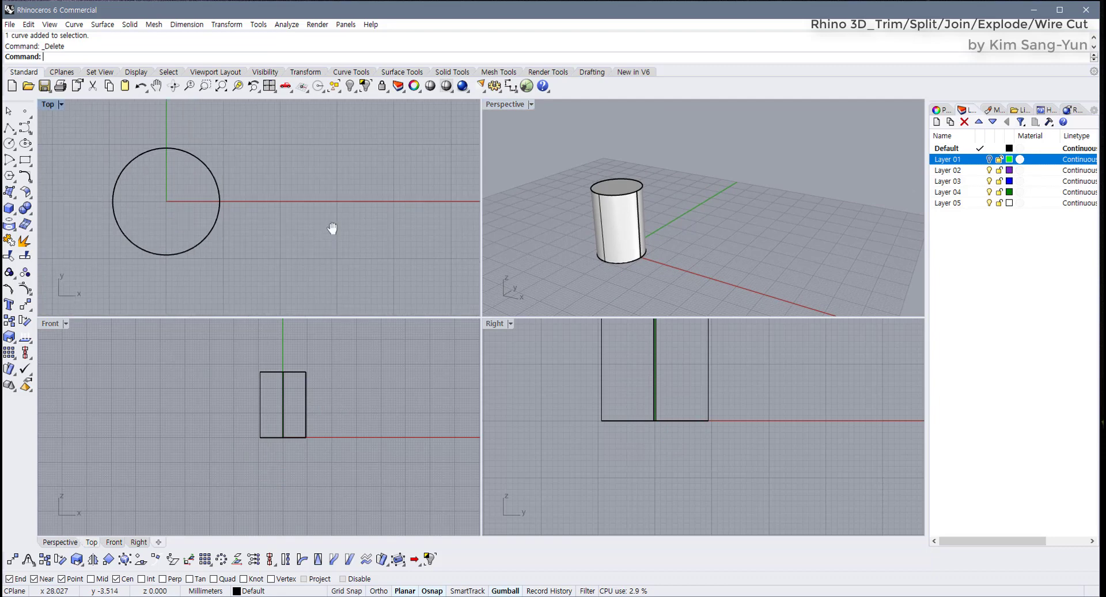
pyautogui.click(10, 209)
pyautogui.click(264, 167)
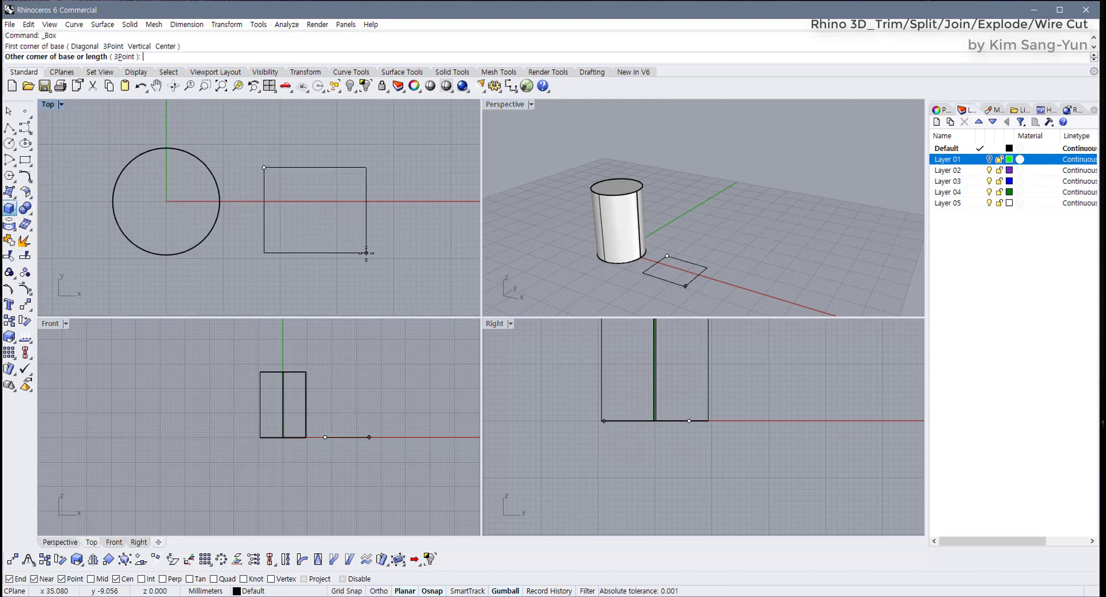
pyautogui.click(366, 252)
pyautogui.click(363, 395)
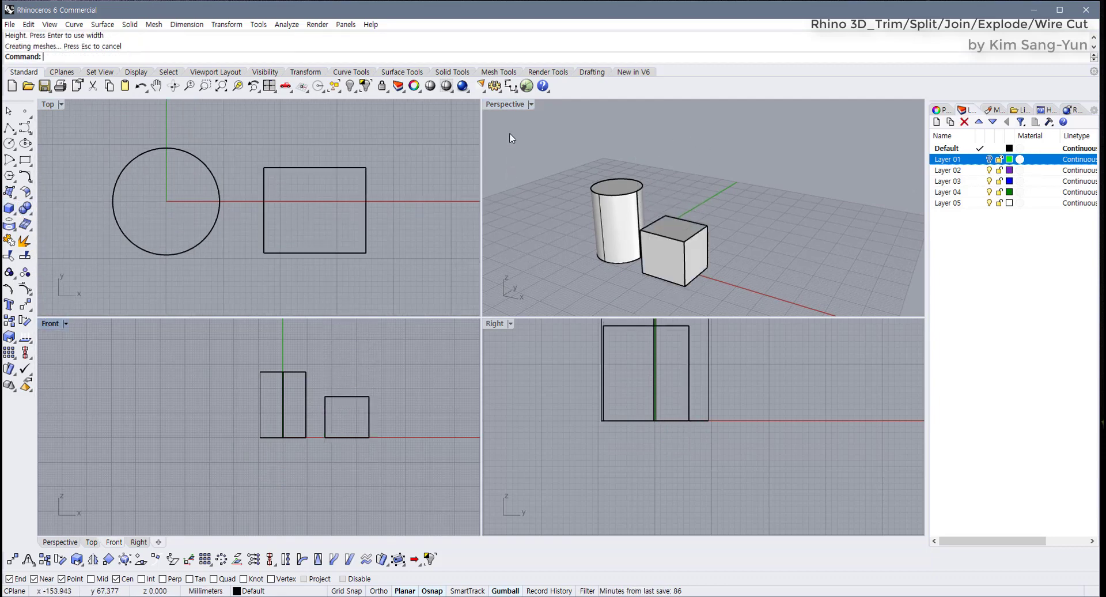
# Maximize the Perspective view around the cylinder and box, and check that the cylinder selects as one solid
pyautogui.doubleClick(507, 106)
pyautogui.scroll(3, 326, 355)
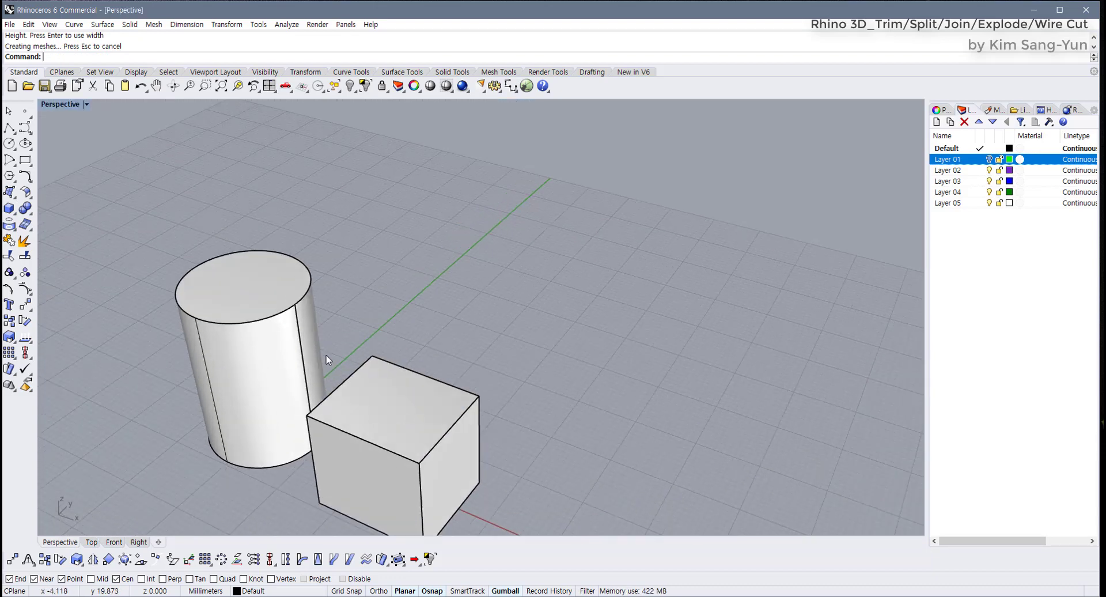
pyautogui.keyDown('shift'); pyautogui.moveTo(326, 355); pyautogui.dragTo(378, 338, button='right'); pyautogui.keyUp('shift')
pyautogui.click(380, 337)
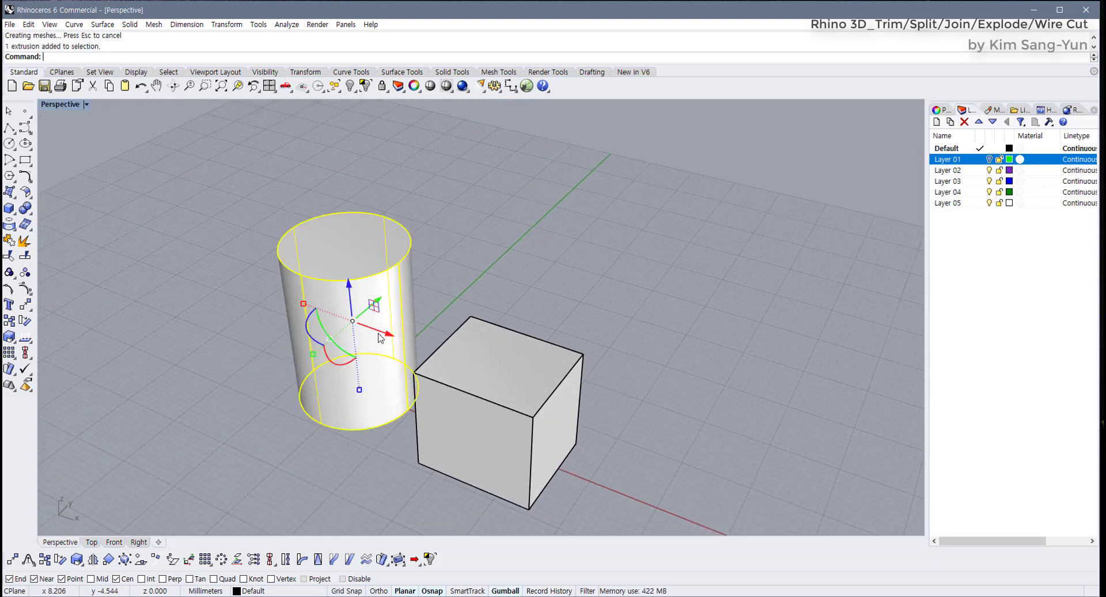
pyautogui.click(443, 309)
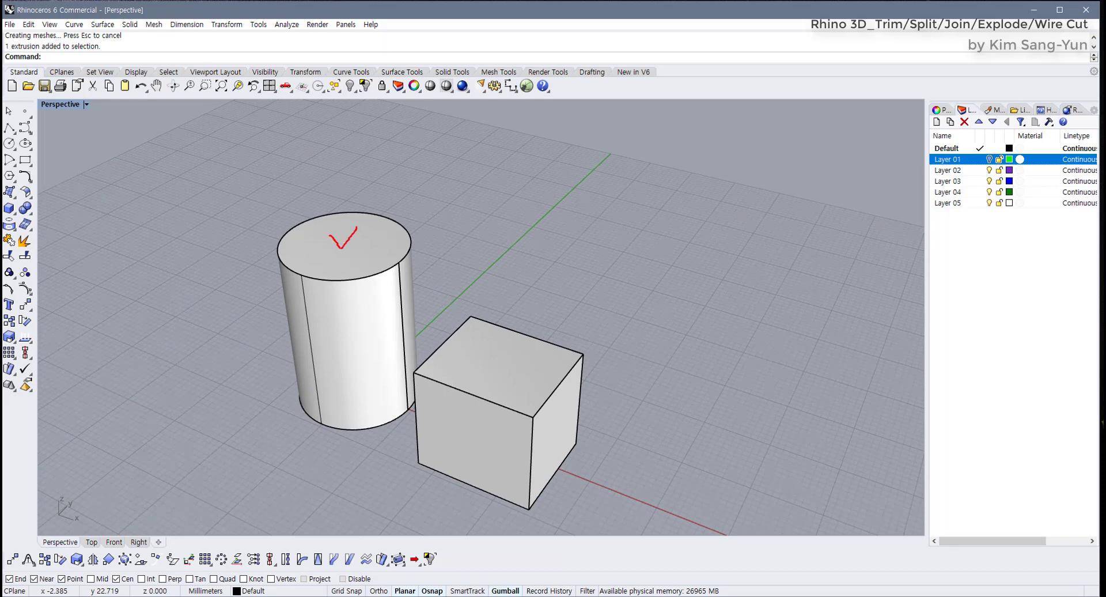
pyautogui.moveTo(328, 260); pyautogui.dragTo(371, 229)
pyautogui.moveTo(358, 394)
pyautogui.mouseDown()
pyautogui.moveTo(373, 384)
pyautogui.moveTo(351, 427)
pyautogui.moveTo(372, 423)
pyautogui.mouseUp()
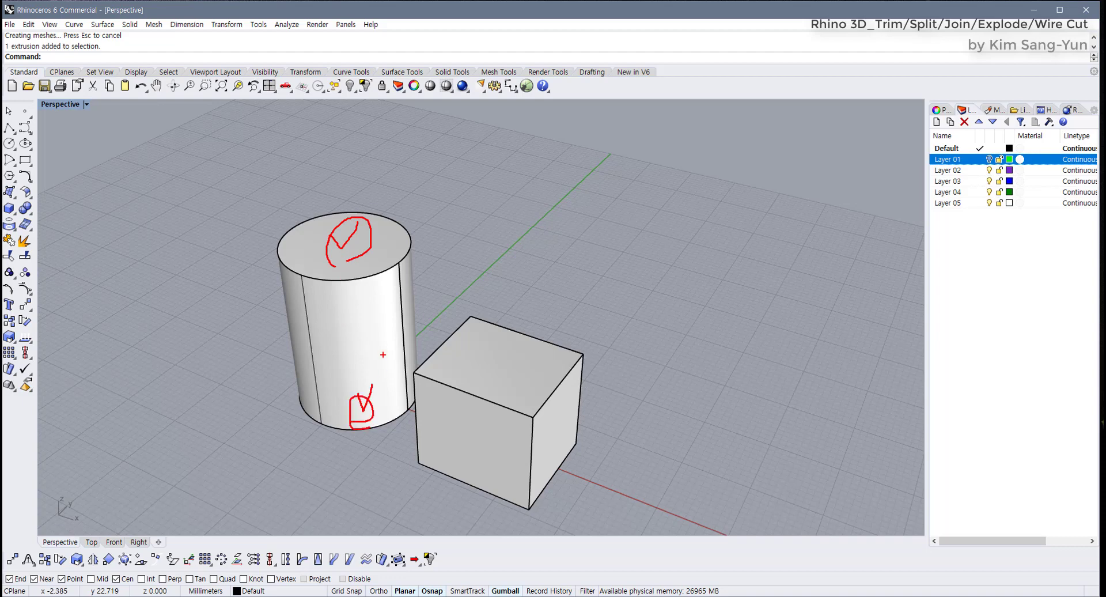
pyautogui.moveTo(398, 266); pyautogui.dragTo(403, 395)
pyautogui.moveTo(319, 322); pyautogui.dragTo(233, 334)
pyautogui.moveTo(222, 327); pyautogui.dragTo(239, 317)
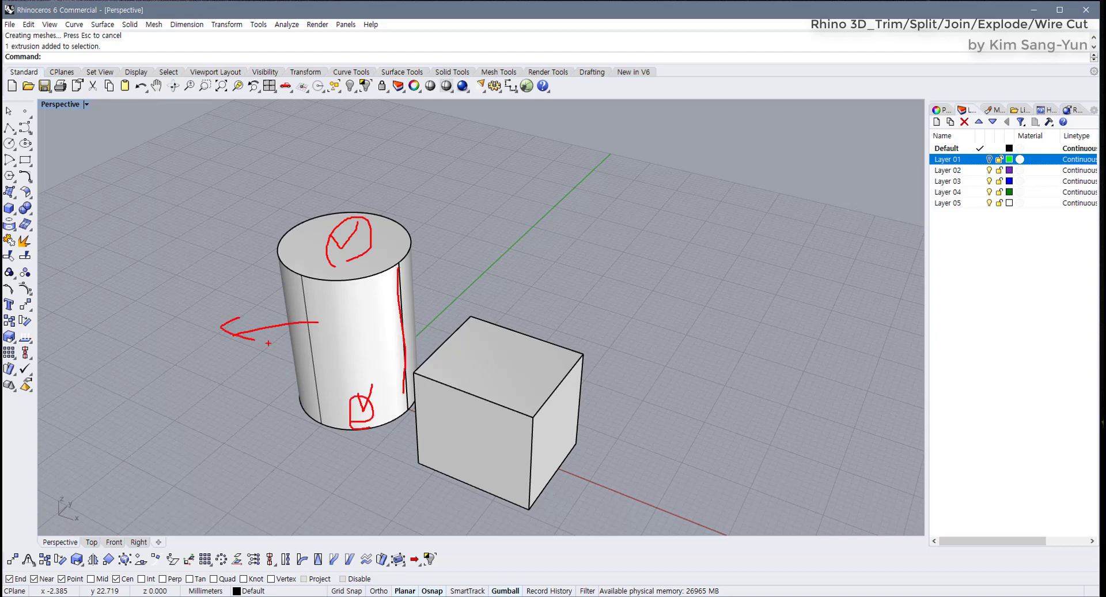
pyautogui.press('Escape')
# Explode the cylinder and move its top cap, side wall and bottom cap apart
pyautogui.click(402, 311)
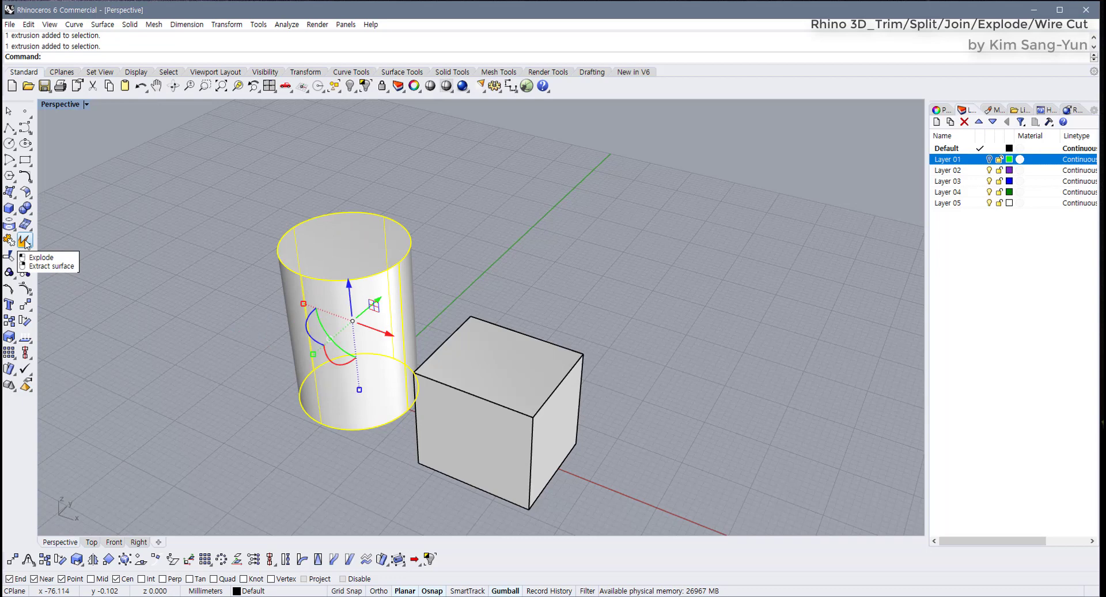
pyautogui.click(25, 240)
pyautogui.click(151, 301)
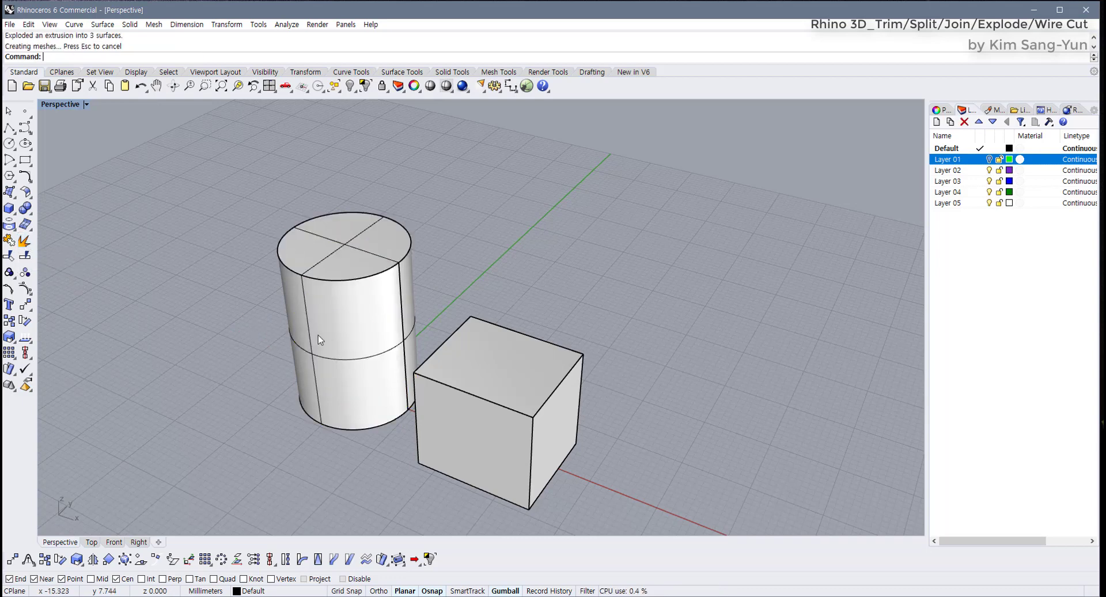
pyautogui.moveTo(316, 250); pyautogui.dragTo(232, 202)
pyautogui.moveTo(313, 309); pyautogui.dragTo(76, 307)
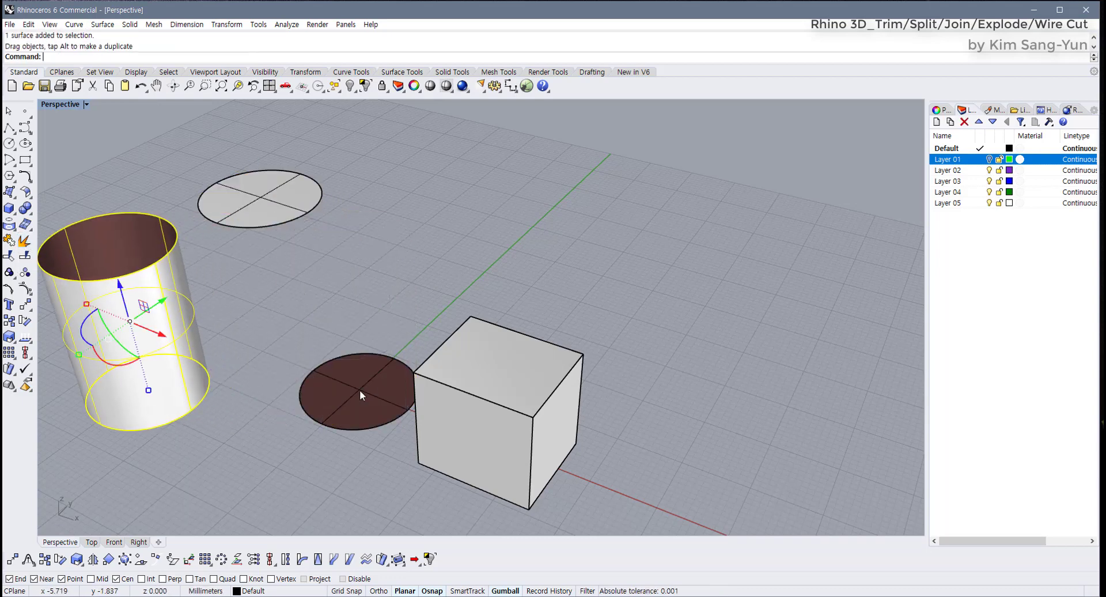
pyautogui.moveTo(359, 389); pyautogui.dragTo(266, 401)
# Explode the box into its individual face surfaces
pyautogui.scroll(-3, 317, 375)
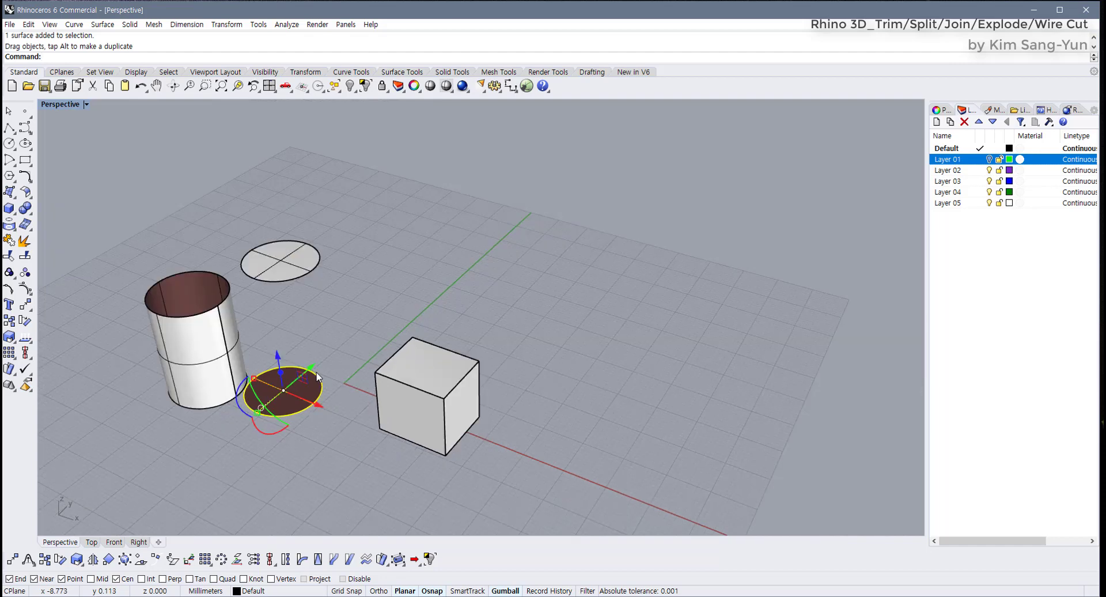
pyautogui.click(461, 389)
pyautogui.scroll(3, 422, 386)
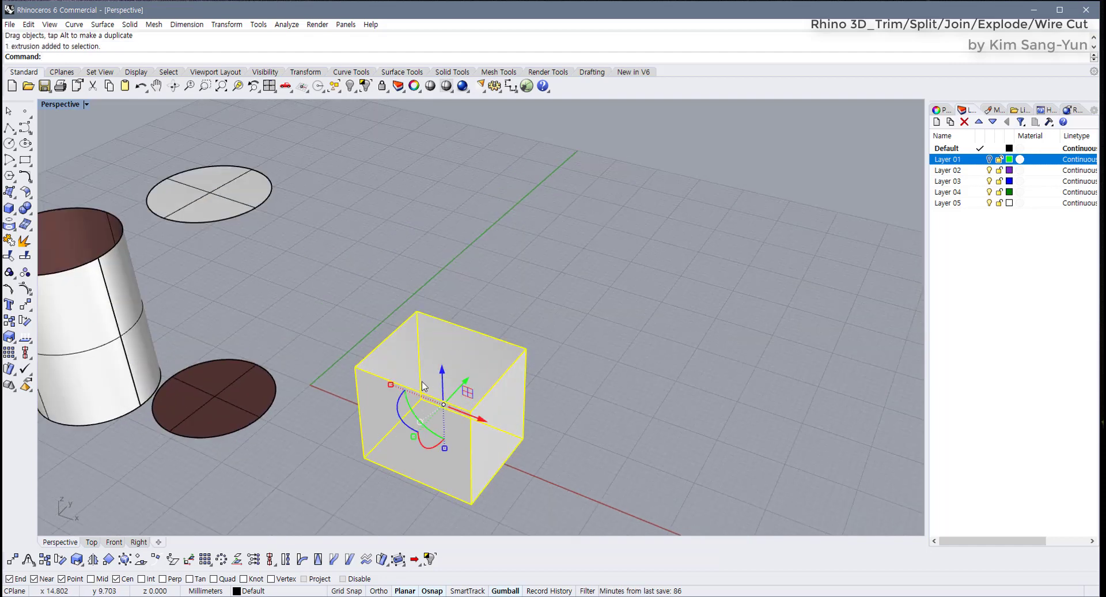
pyautogui.scroll(2, 422, 386)
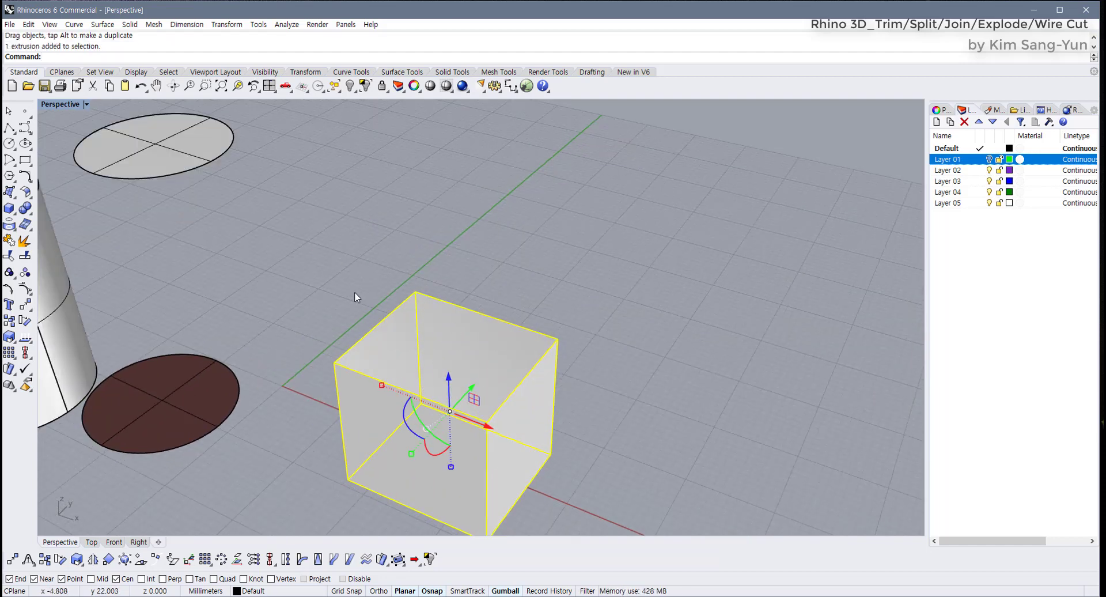
pyautogui.click(24, 242)
pyautogui.click(483, 280)
pyautogui.scroll(-5, 458, 340)
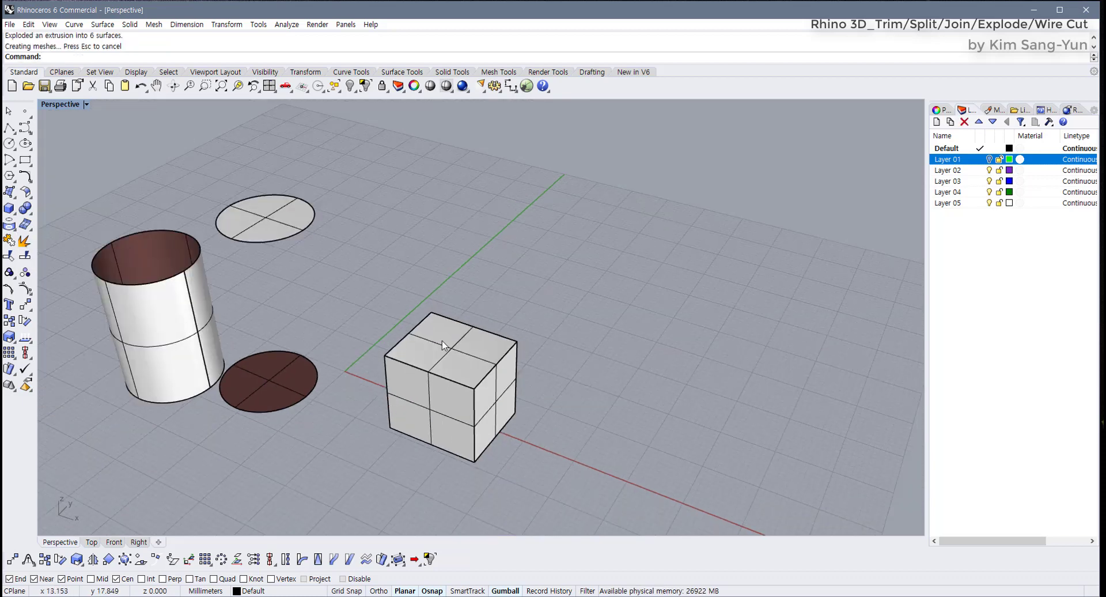
# Move the six faces of the exploded box apart so that each one lies separately
pyautogui.moveTo(441, 340); pyautogui.dragTo(385, 282)
pyautogui.moveTo(411, 392); pyautogui.dragTo(312, 418)
pyautogui.moveTo(424, 374); pyautogui.dragTo(360, 351)
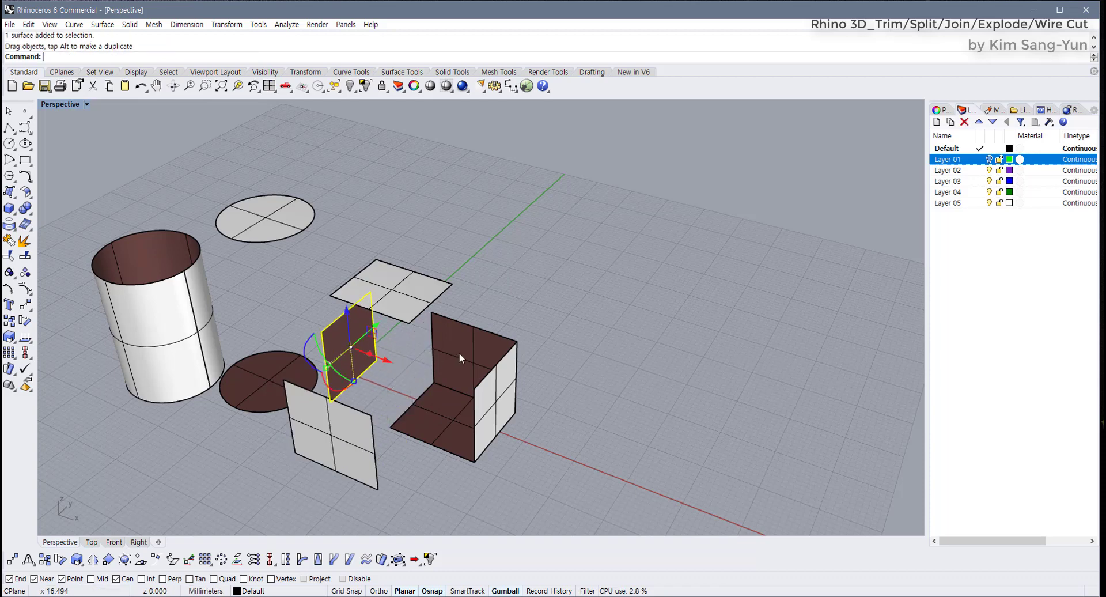
pyautogui.moveTo(459, 353); pyautogui.dragTo(503, 318)
pyautogui.moveTo(498, 396); pyautogui.dragTo(578, 434)
pyautogui.moveTo(458, 420); pyautogui.dragTo(482, 457)
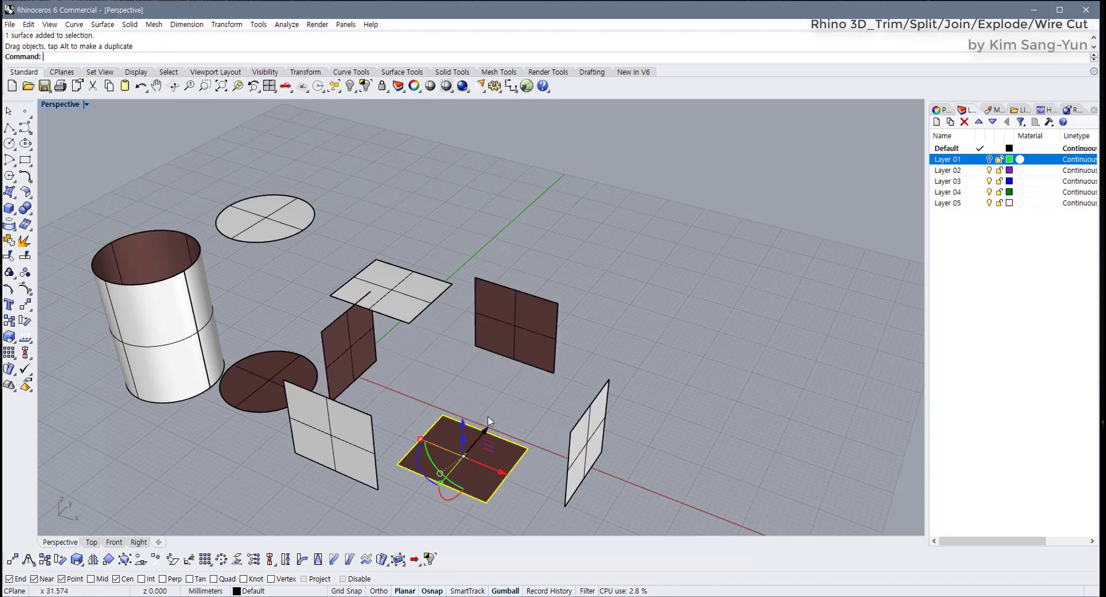
pyautogui.moveTo(360, 354); pyautogui.dragTo(407, 367)
# Select several of the exploded box and cylinder pieces one at a time to examine them as separate surfaces
pyautogui.click(487, 322)
pyautogui.click(392, 288)
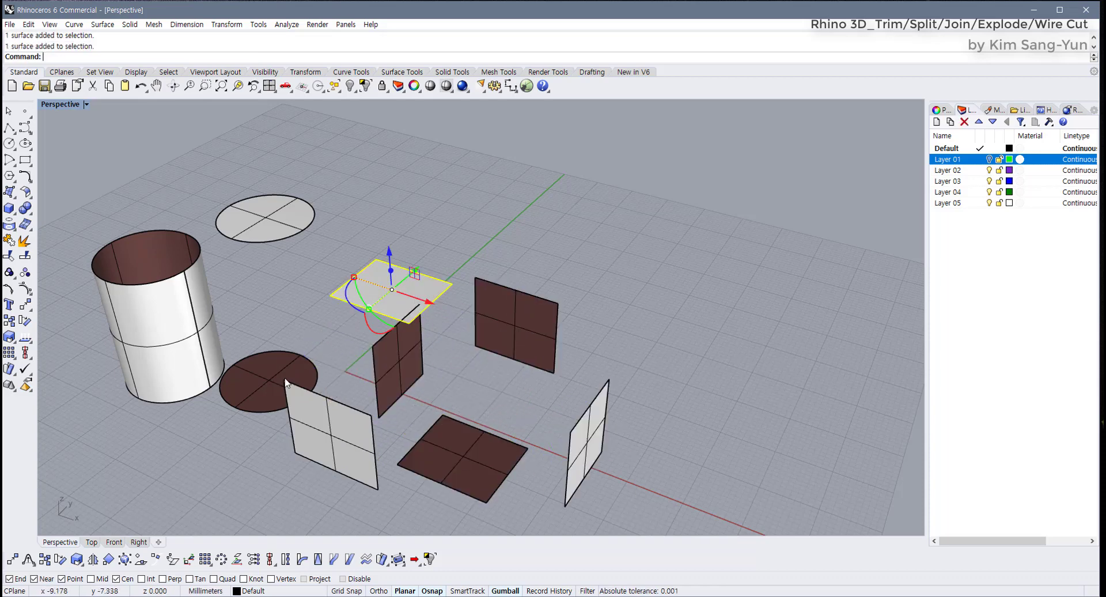
pyautogui.click(268, 380)
pyautogui.click(196, 311)
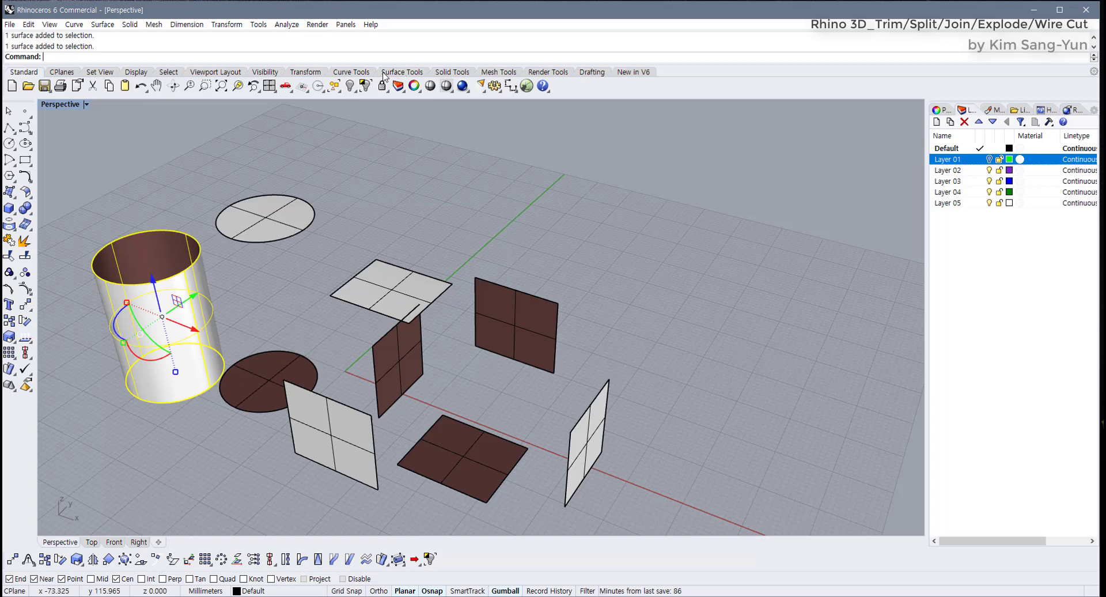
pyautogui.click(398, 234)
# Undo the moves and both explodes, back to the solid cylinder and box
pyautogui.hotkey('ctrl', 'z')
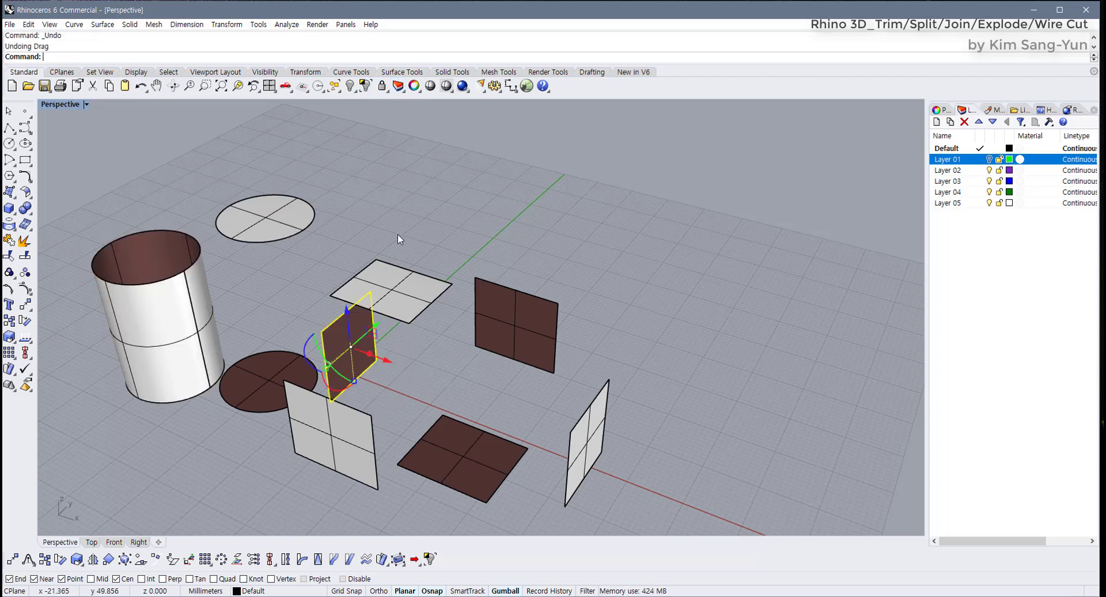
pyautogui.hotkey('ctrl', 'z')
pyautogui.hotkey('ctrl', 'z')
pyautogui.hotkey('ctrl', 'z')
pyautogui.hotkey('ctrl', 'z')
pyautogui.hotkey('ctrl', 'z')
pyautogui.hotkey('ctrl', 'z')
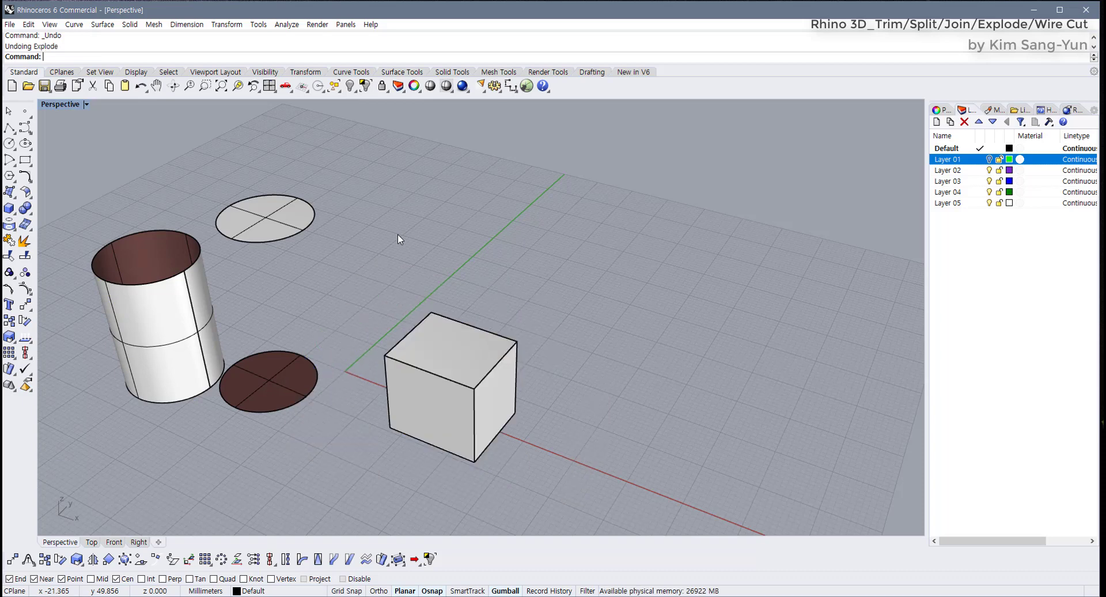
pyautogui.hotkey('ctrl', 'z')
pyautogui.hotkey('ctrl', 'z')
pyautogui.hotkey('ctrl', 'z')
pyautogui.hotkey('ctrl', 'z')
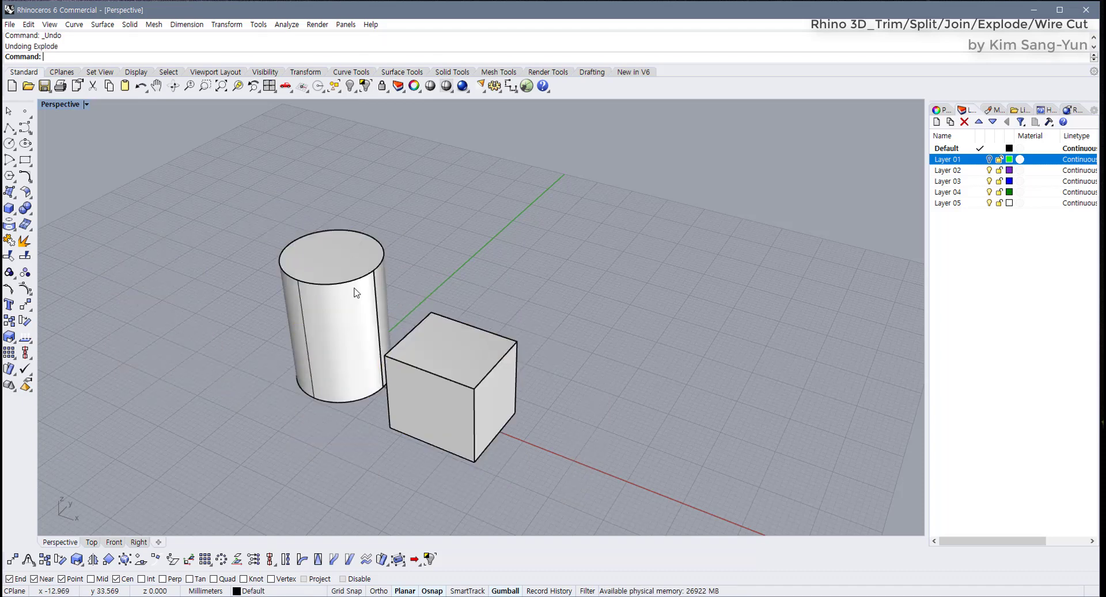
# Extract the top surface from the cylinder with Extract Surface and move it away from the remaining body
pyautogui.click(356, 292)
pyautogui.press('Escape')
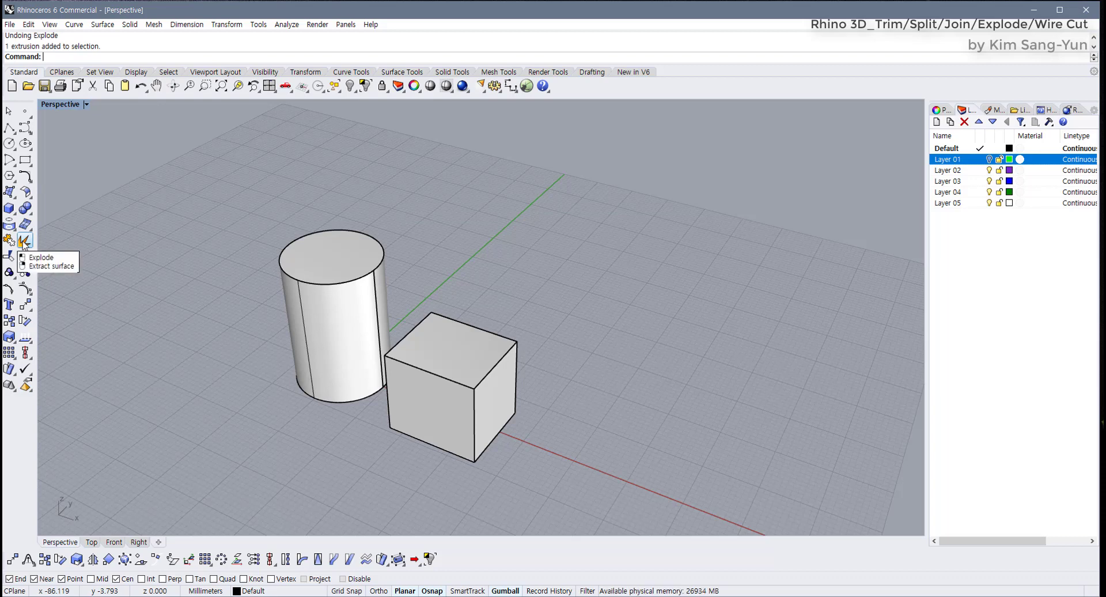
pyautogui.rightClick(24, 243)
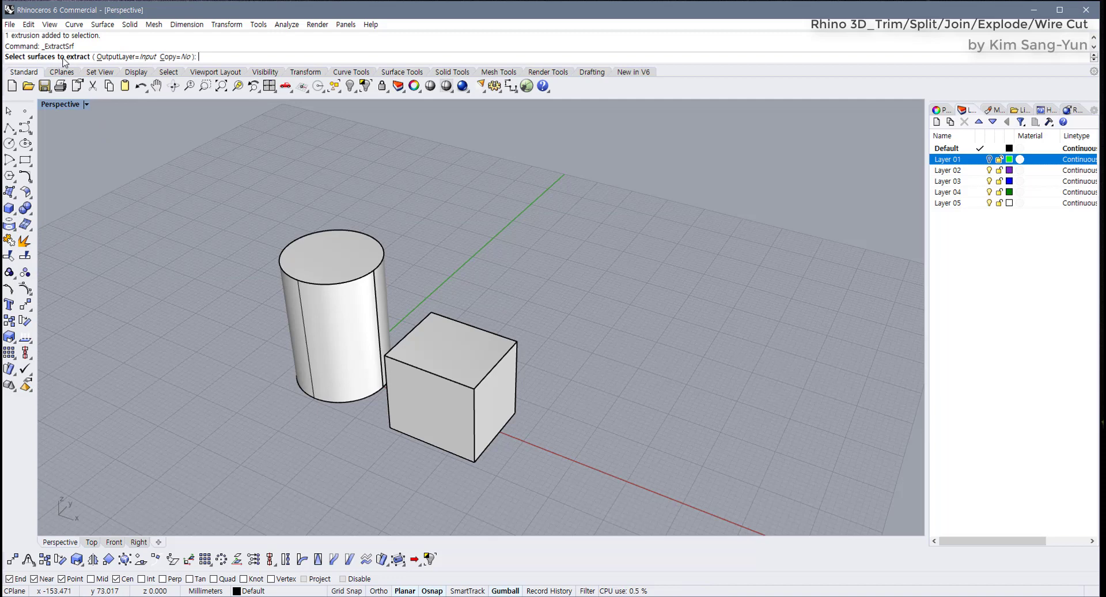
pyautogui.click(337, 265)
pyautogui.press('Return')
pyautogui.click(389, 243)
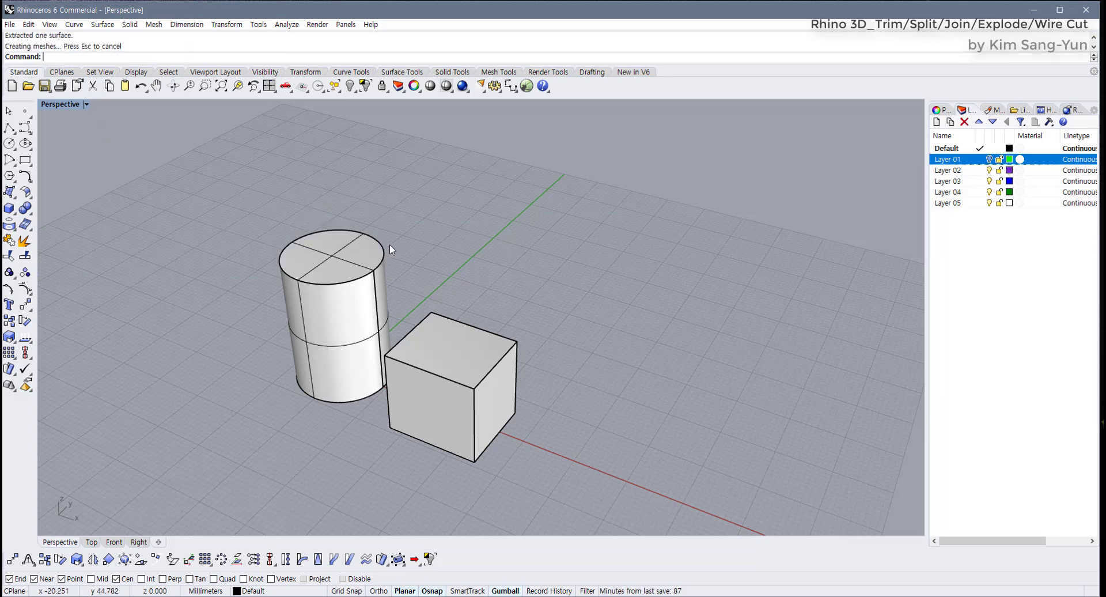
pyautogui.click(367, 274)
pyautogui.moveTo(367, 275); pyautogui.dragTo(395, 209)
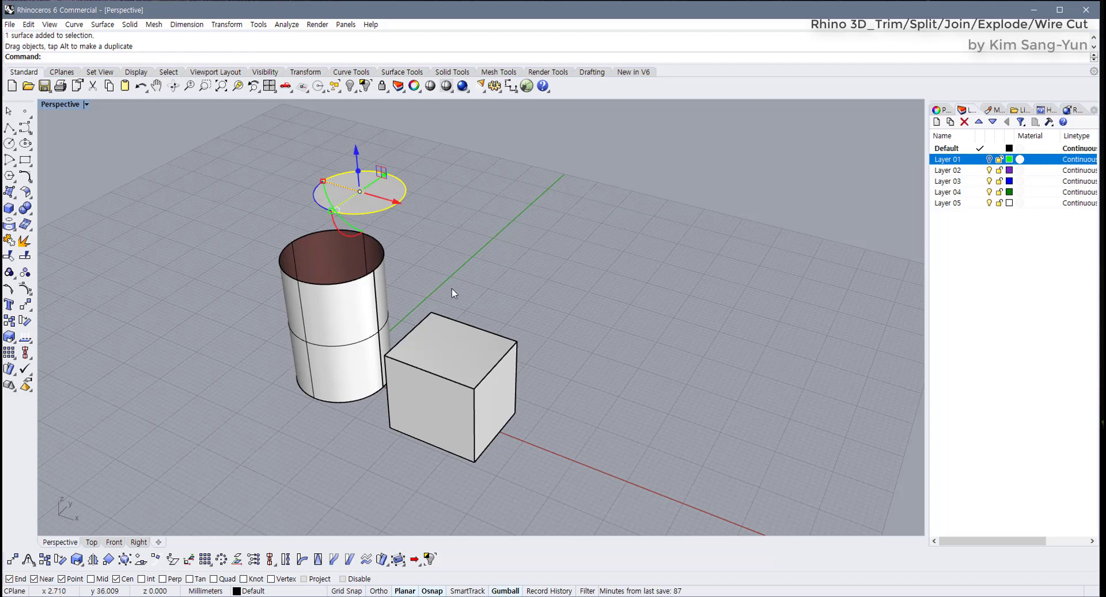
pyautogui.click(465, 300)
# Extract the box's top face and move it away behind the open box
pyautogui.click(471, 340)
pyautogui.scroll(3, 469, 343)
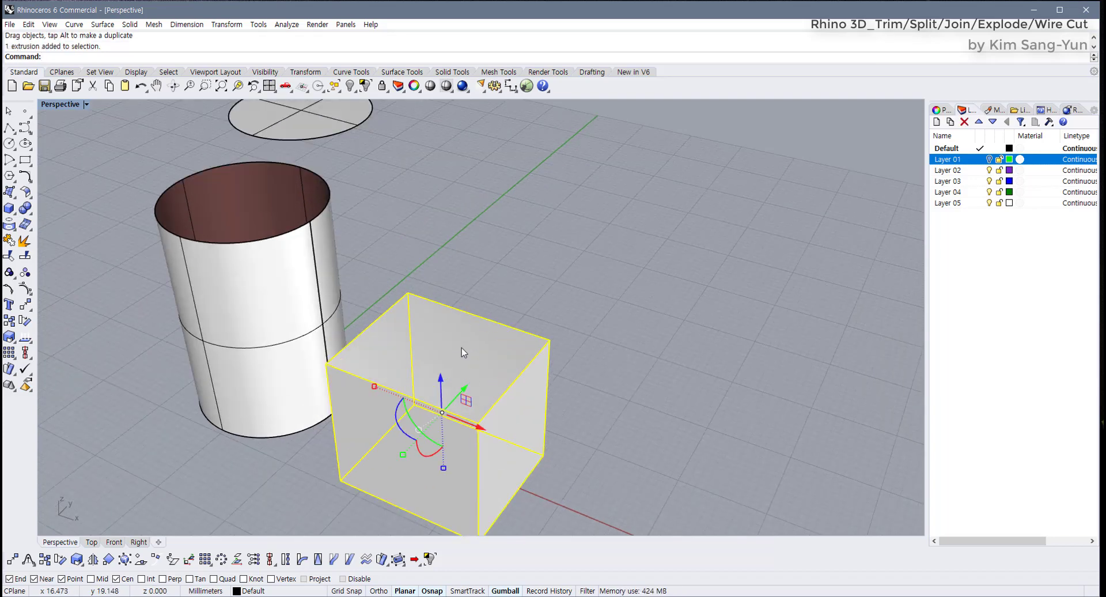
pyautogui.rightClick(458, 347)
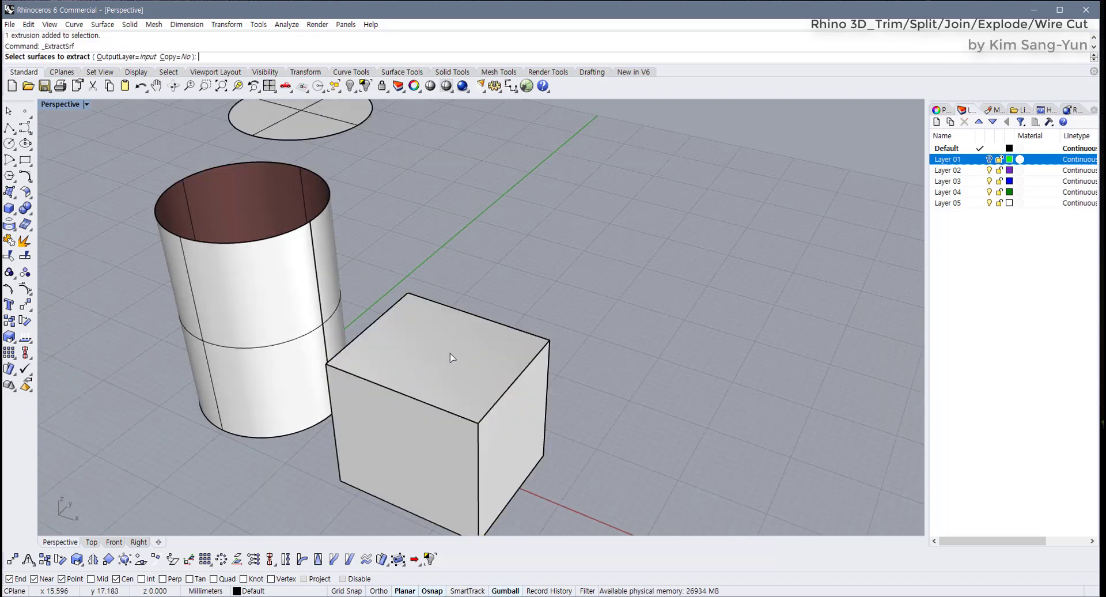
pyautogui.click(458, 370)
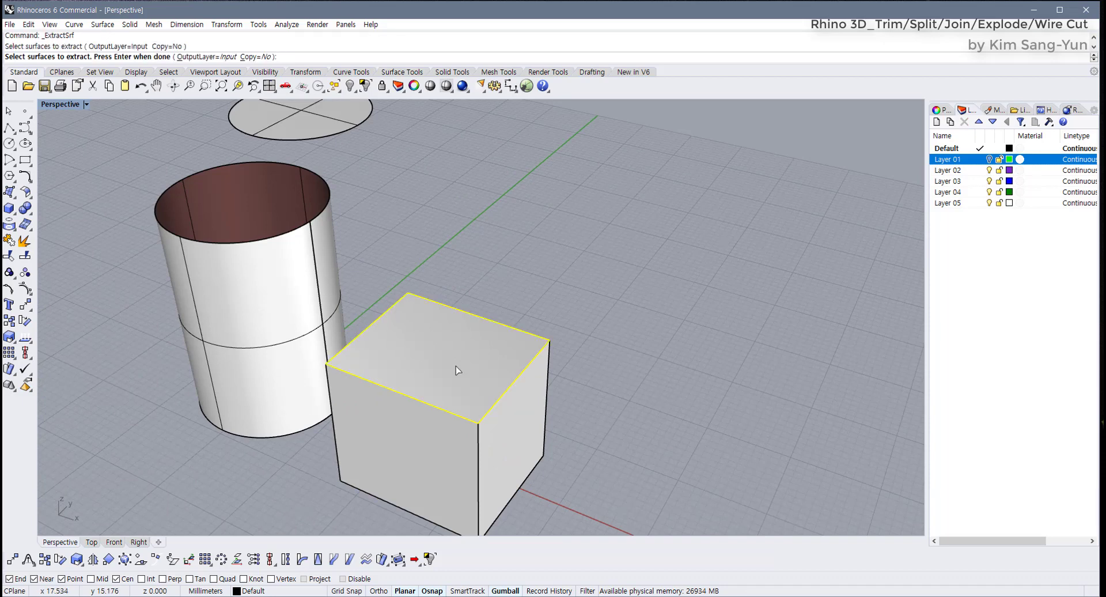
pyautogui.rightClick(458, 370)
pyautogui.moveTo(458, 370); pyautogui.dragTo(654, 250)
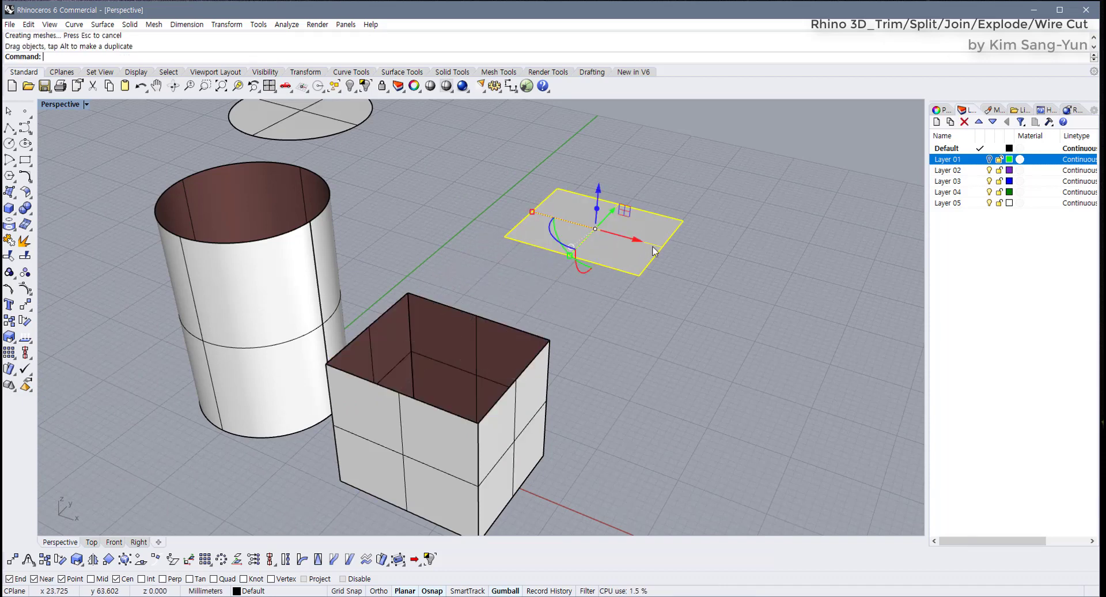
# Undo the moves and extractions of both top surfaces, back to the closed cylinder and box
pyautogui.press('Escape')
pyautogui.moveTo(501, 380)
pyautogui.mouseDown(button='right')
pyautogui.moveTo(492, 396)
pyautogui.moveTo(528, 296)
pyautogui.moveTo(519, 396)
pyautogui.moveTo(486, 398)
pyautogui.moveTo(492, 381)
pyautogui.moveTo(482, 378)
pyautogui.mouseUp(button='right')
pyautogui.hotkey('ctrl', 'z')
pyautogui.hotkey('ctrl', 'z')
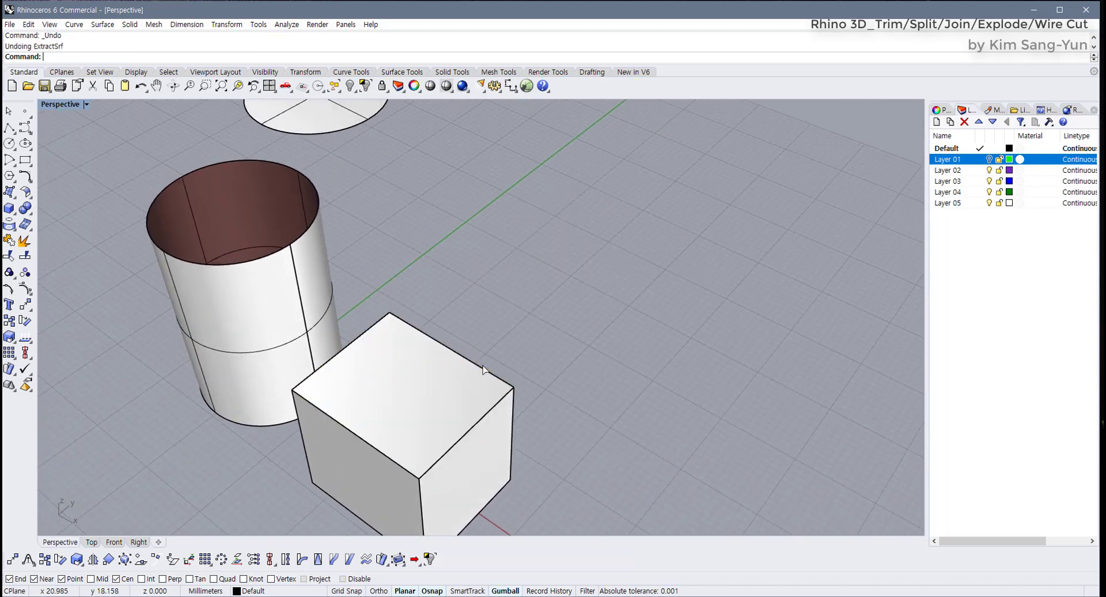
pyautogui.hotkey('ctrl', 'z')
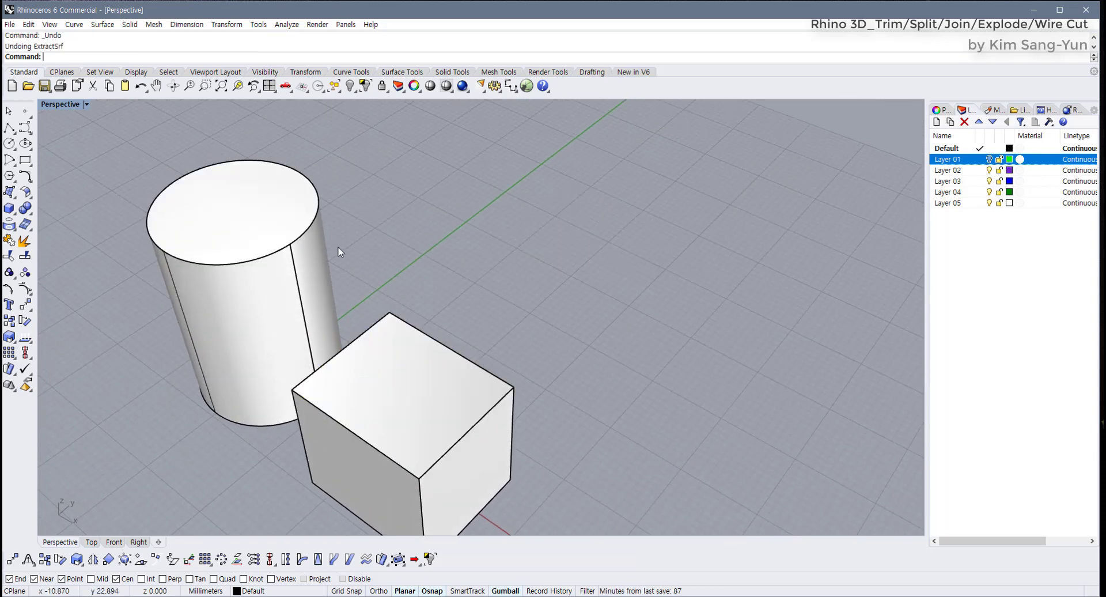
# Extract the cylinder's top surface with Extract Surface set to Copy=Yes, and move the copy behind the solid
pyautogui.rightClick(24, 244)
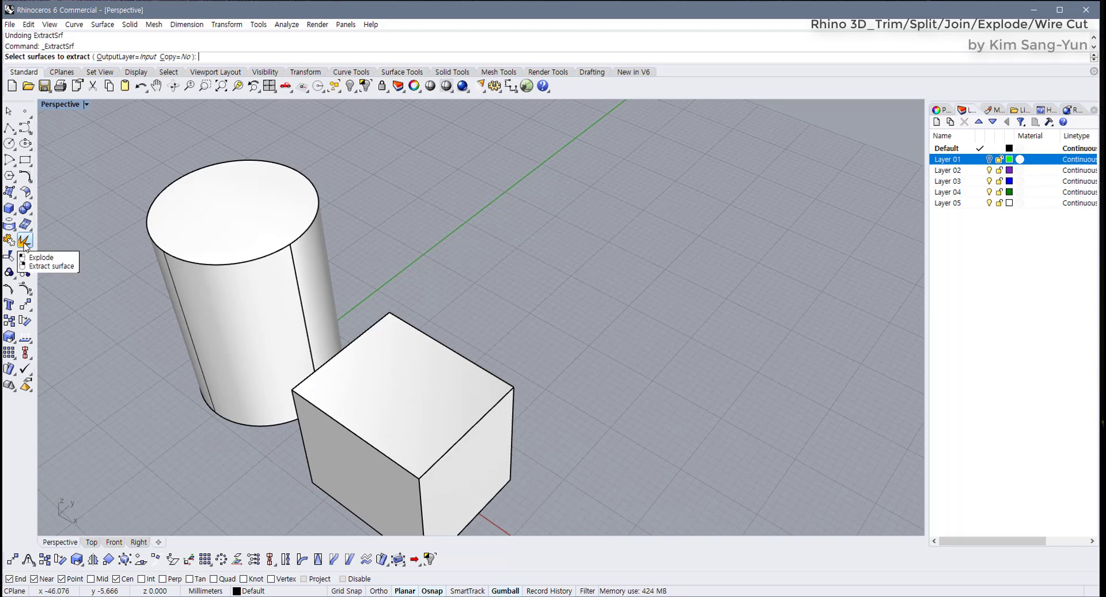
pyautogui.click(183, 57)
pyautogui.click(240, 208)
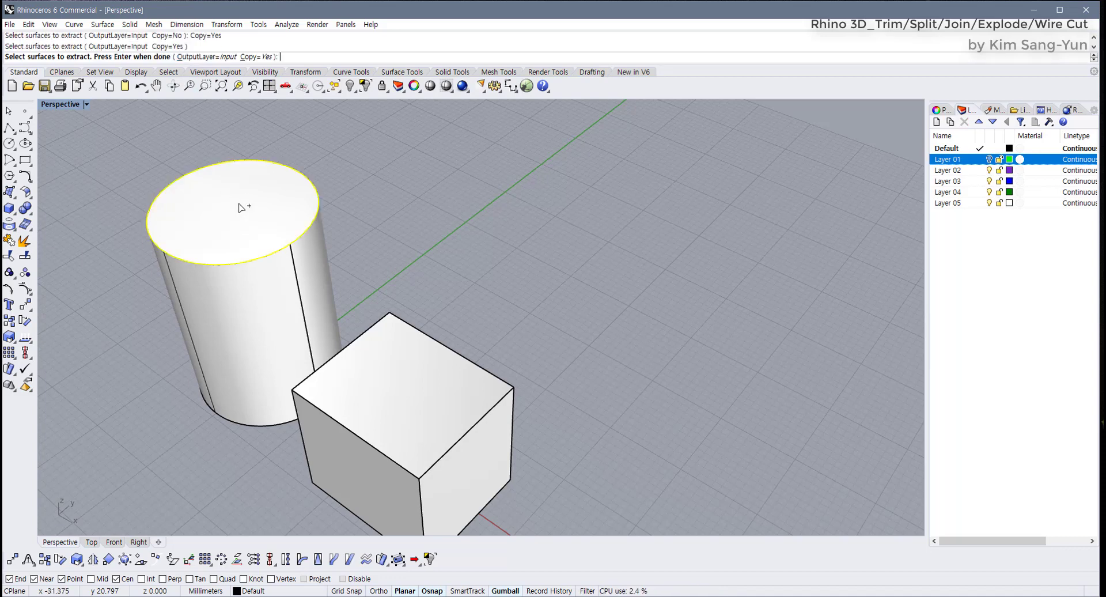
pyautogui.press('Return')
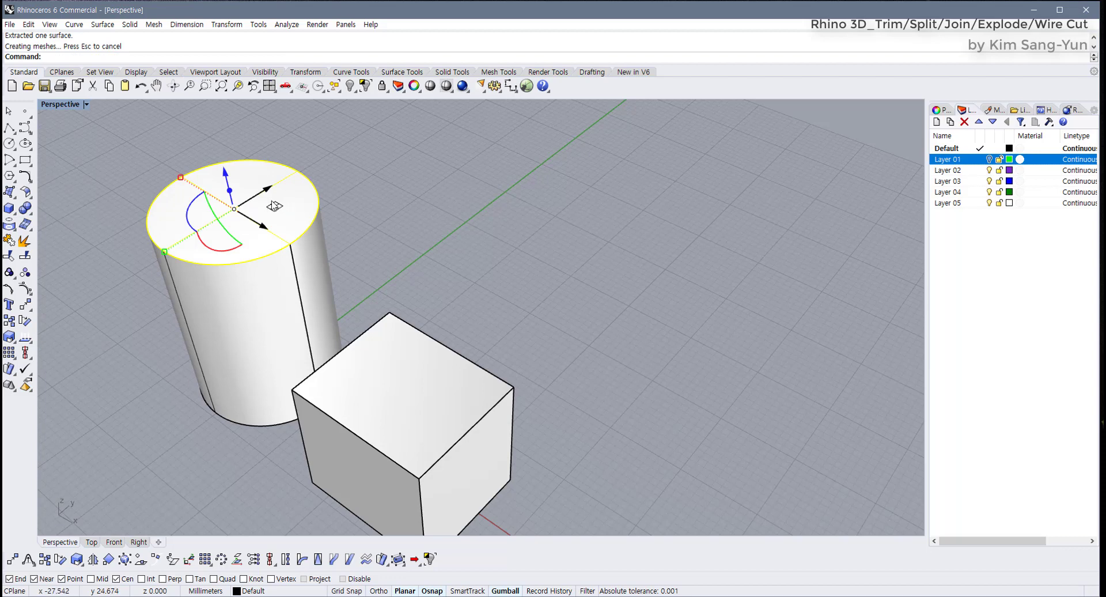
pyautogui.moveTo(261, 192); pyautogui.dragTo(436, 140)
pyautogui.click(442, 216)
pyautogui.scroll(-2, 308, 280)
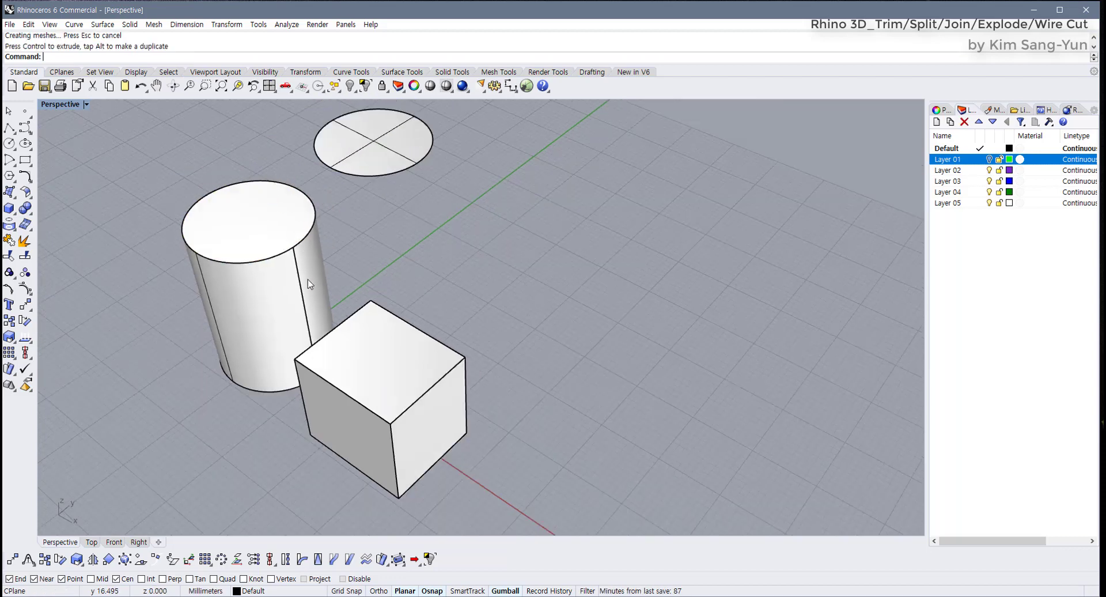
# Extract a copy of the box's top face and move it away behind the box
pyautogui.press('Return')
pyautogui.click(378, 367)
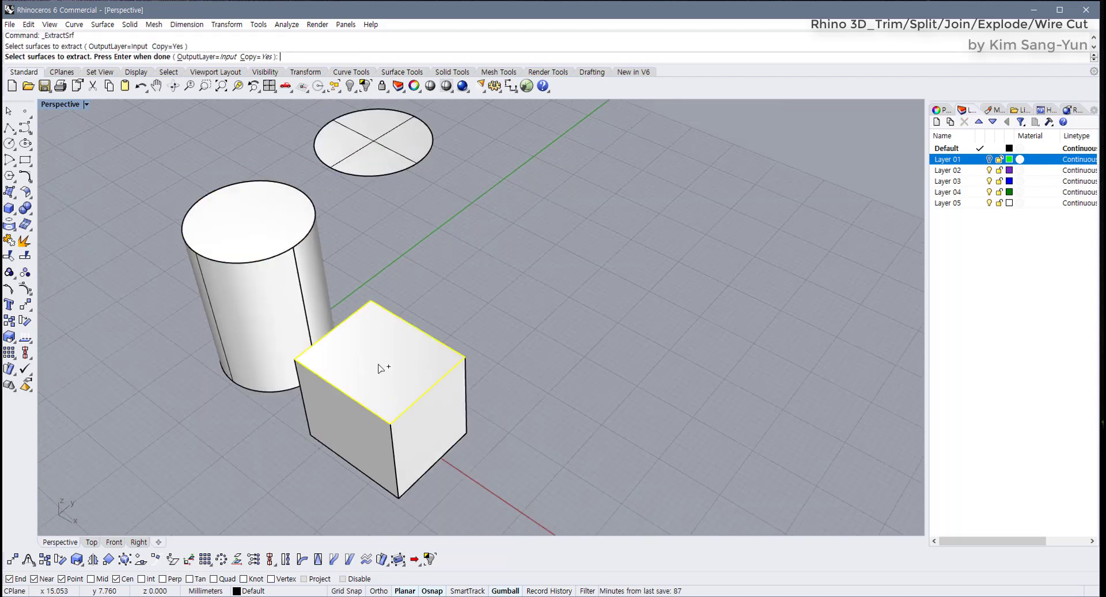
pyautogui.press('Return')
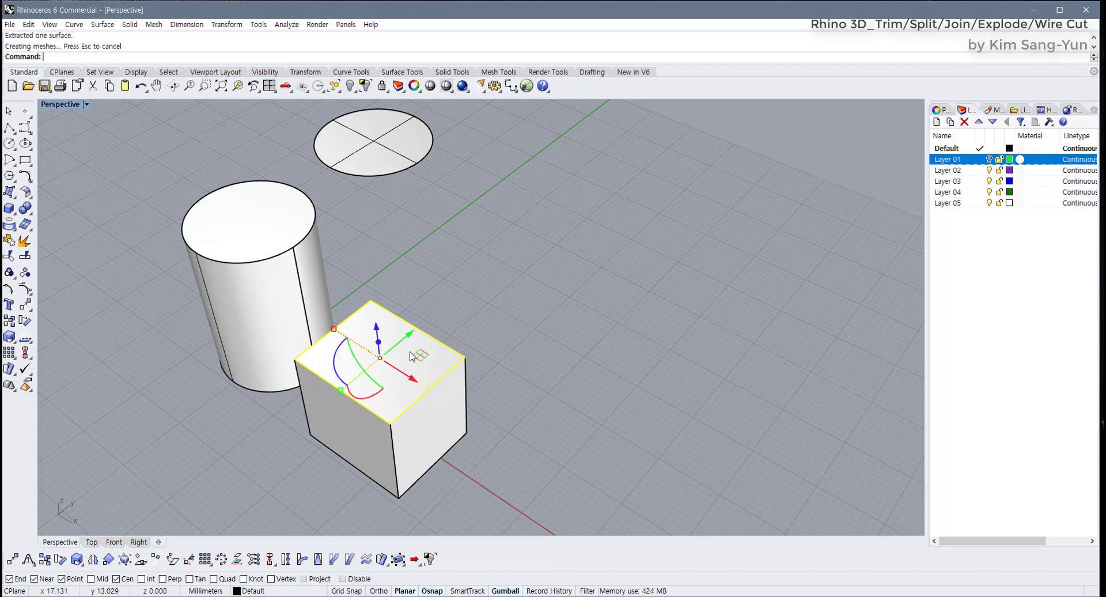
pyautogui.moveTo(417, 351); pyautogui.dragTo(640, 250)
pyautogui.click(630, 338)
pyautogui.moveTo(455, 369); pyautogui.dragTo(434, 333, button='right')
pyautogui.scroll(2, 343, 300)
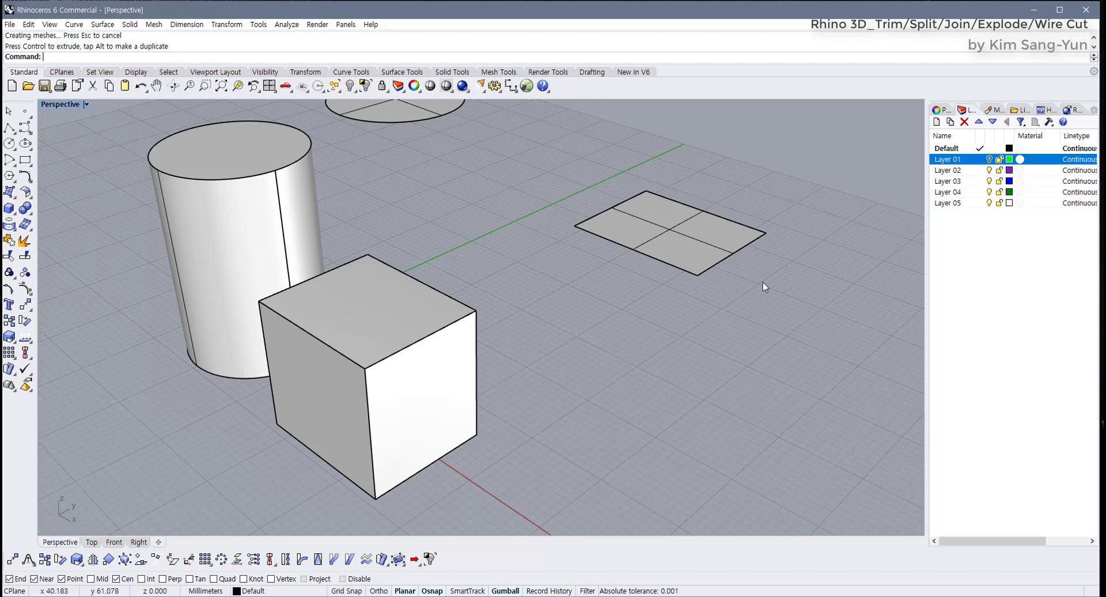
# Delete the copied rectangular and circular surfaces, leaving only the two solids
pyautogui.click(691, 253)
pyautogui.press('Delete')
pyautogui.click(407, 113)
pyautogui.press('Delete')
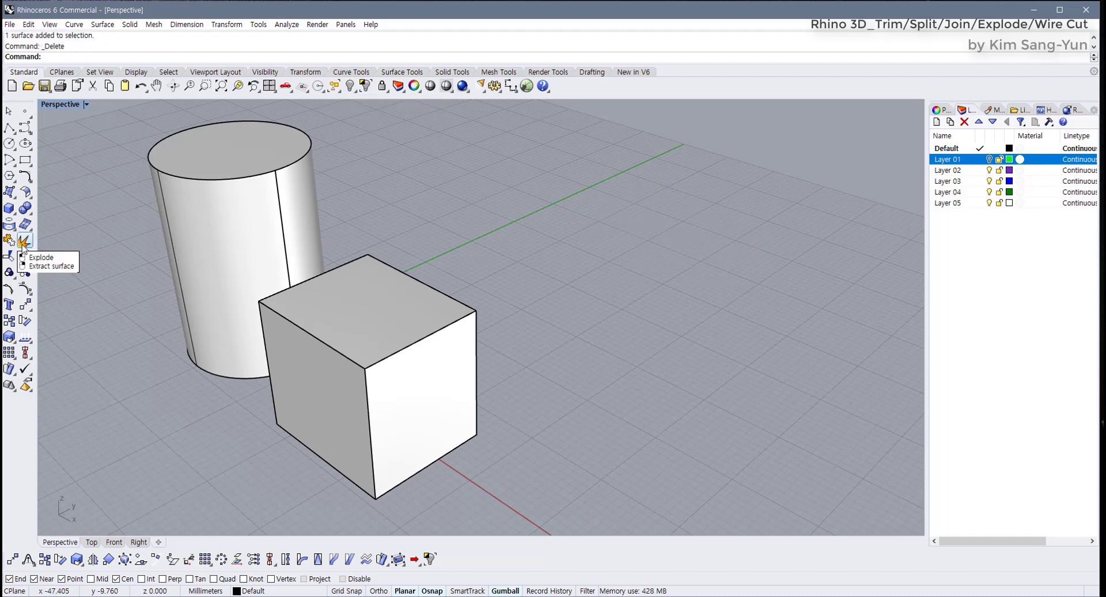
# Extract the cylinder's top surface using the Solid Tools' Extract Surface with Copy=No, and undo the extraction
pyautogui.click(454, 73)
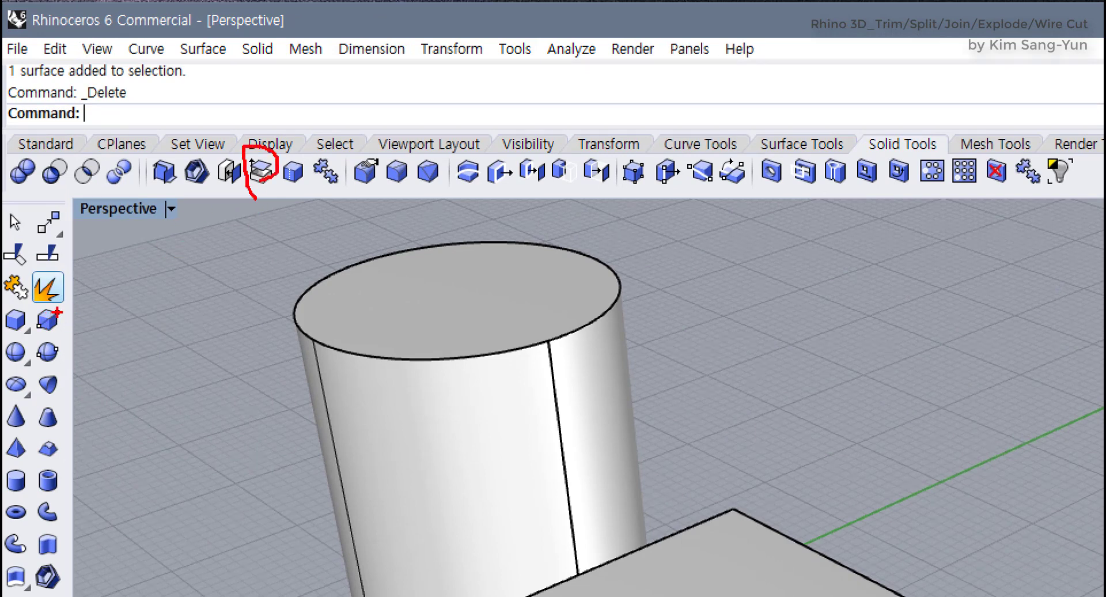
pyautogui.moveTo(58, 316)
pyautogui.mouseDown()
pyautogui.moveTo(35, 259)
pyautogui.moveTo(92, 289)
pyautogui.moveTo(61, 334)
pyautogui.mouseUp()
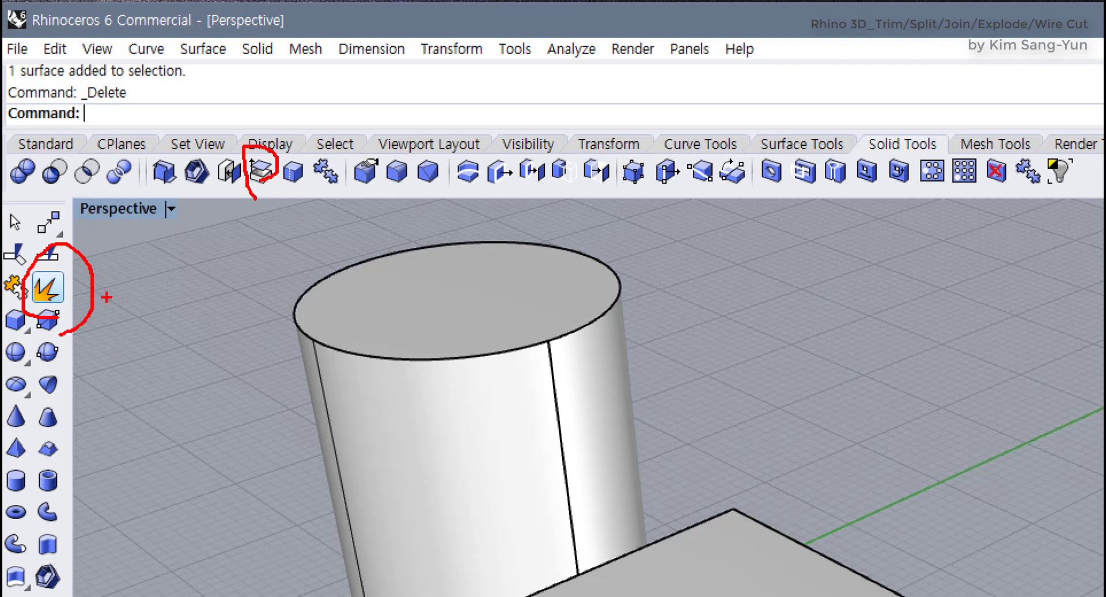
pyautogui.moveTo(98, 286)
pyautogui.mouseDown()
pyautogui.moveTo(305, 201)
pyautogui.moveTo(231, 149)
pyautogui.moveTo(259, 201)
pyautogui.mouseUp()
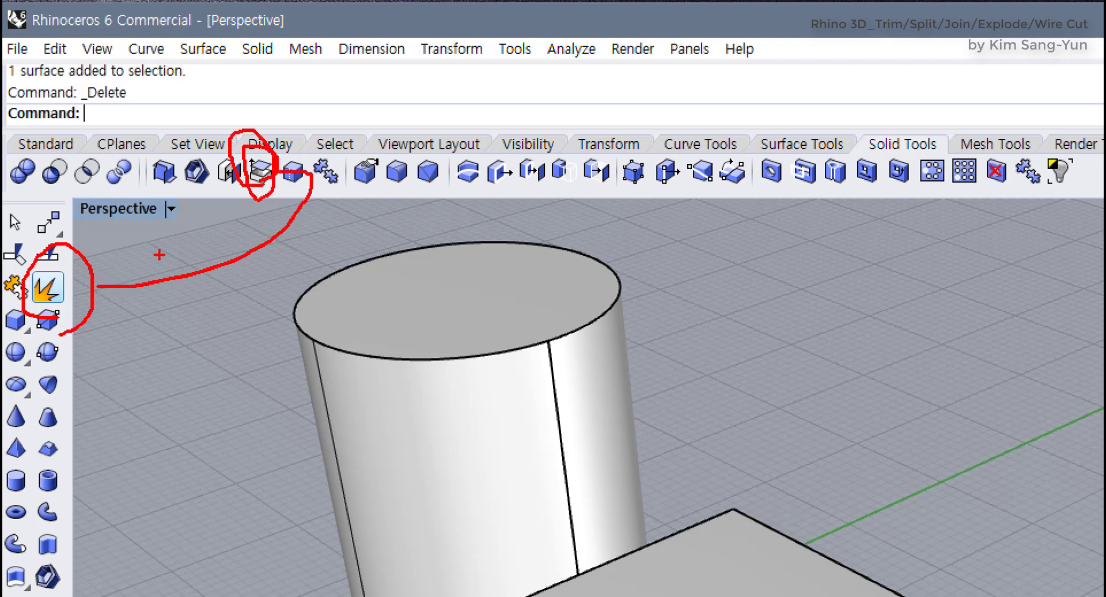
pyautogui.moveTo(23, 282); pyautogui.dragTo(89, 314)
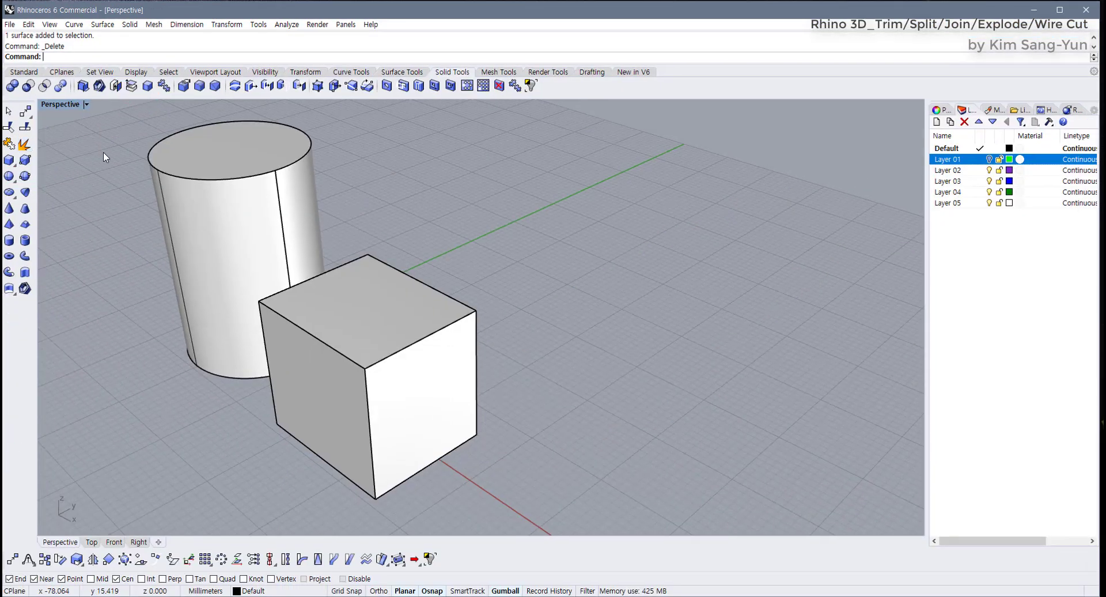
pyautogui.click(132, 87)
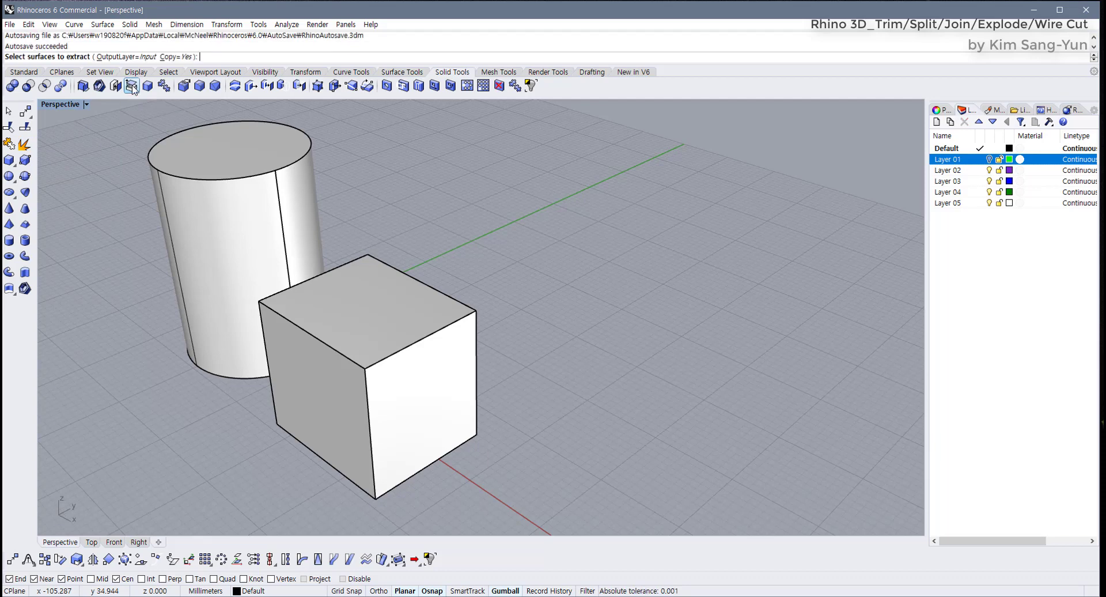
pyautogui.click(182, 57)
pyautogui.click(234, 144)
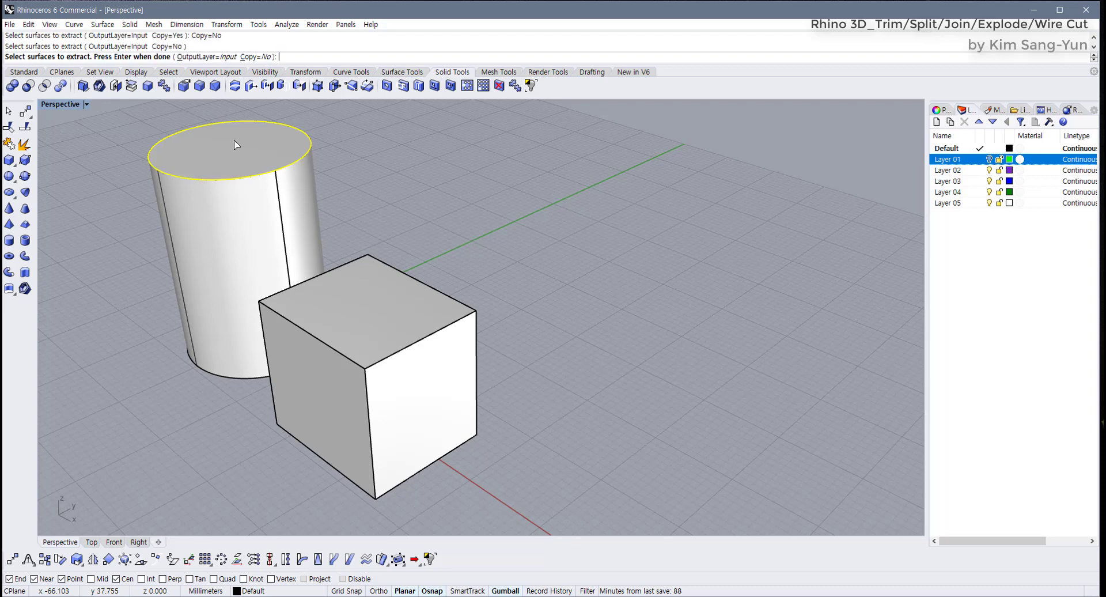
pyautogui.press('Return')
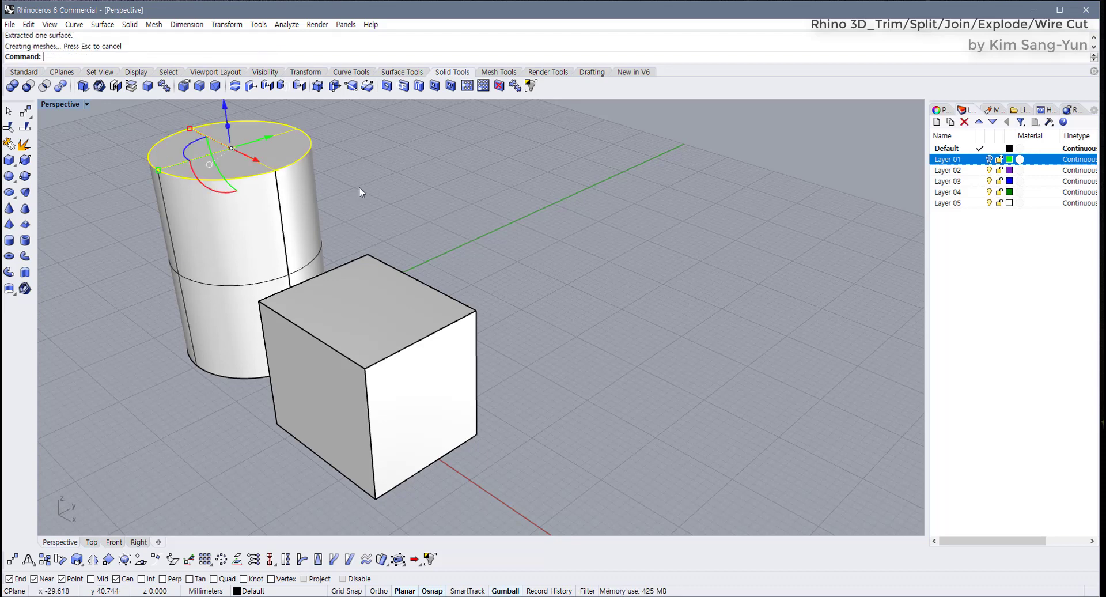
pyautogui.hotkey('ctrl', 'z')
# Extract copies of the top and bottom surfaces of both the cylinder and the box, and delete the extracted copies
pyautogui.press('Return')
pyautogui.click(249, 151)
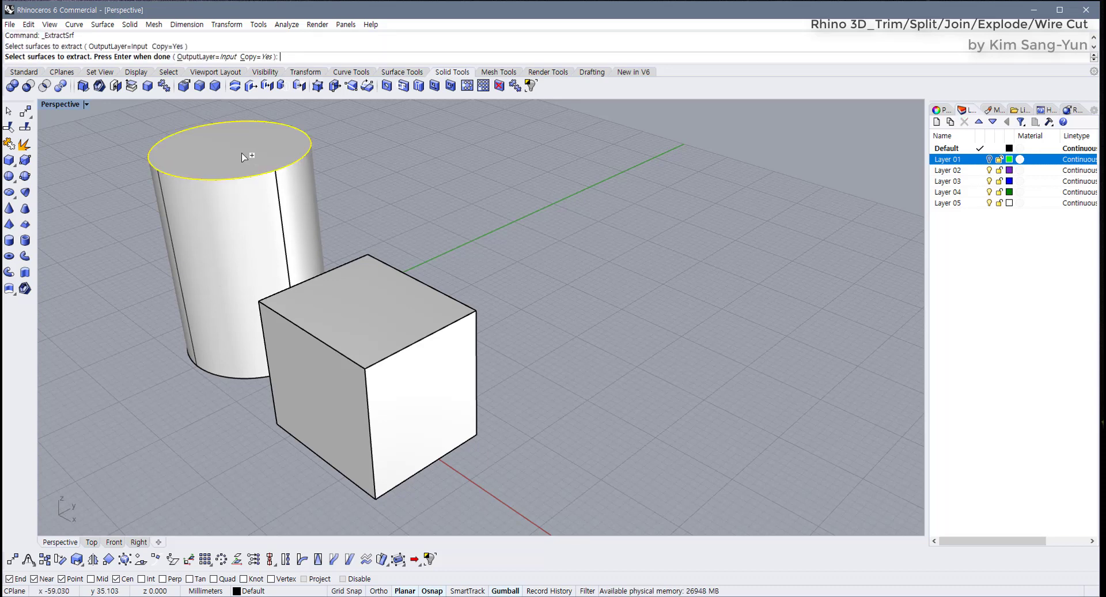
pyautogui.click(391, 307)
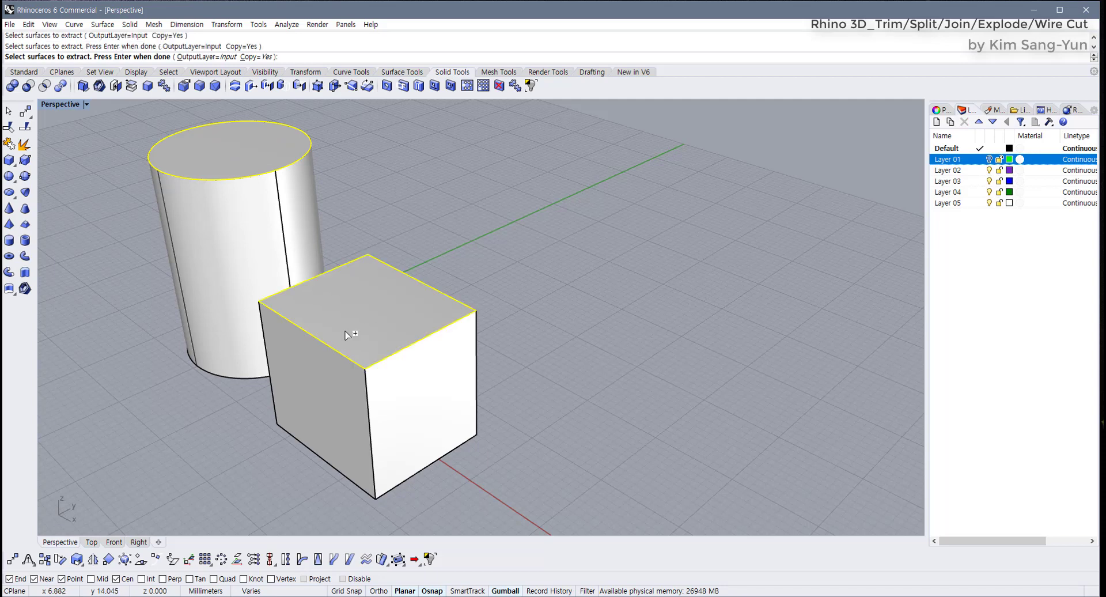
pyautogui.moveTo(351, 334); pyautogui.dragTo(435, 257, button='right')
pyautogui.click(436, 258)
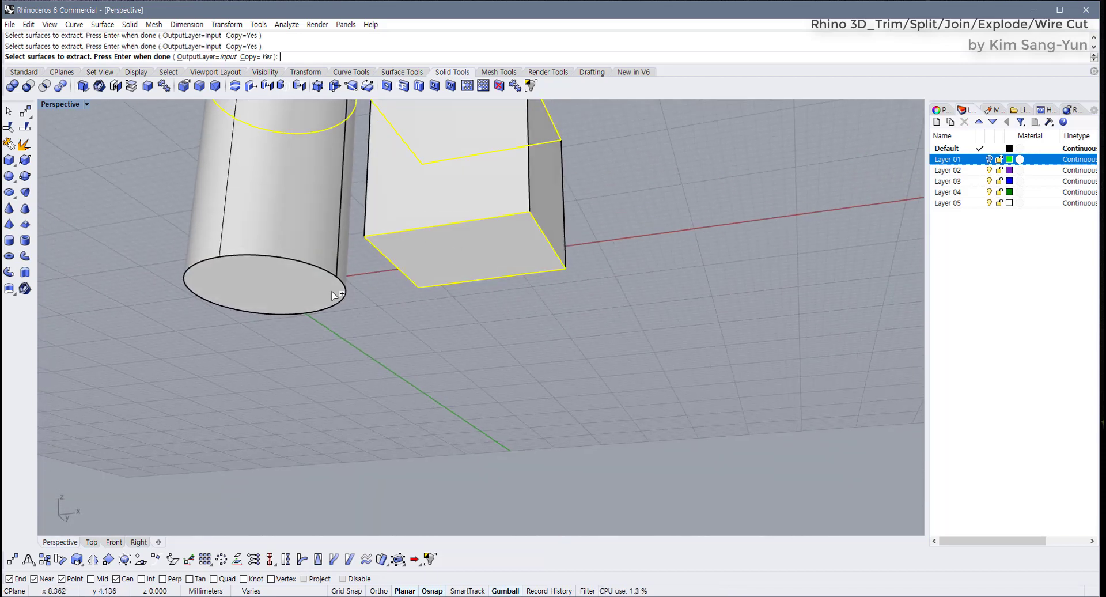
pyautogui.click(295, 287)
pyautogui.press('Return')
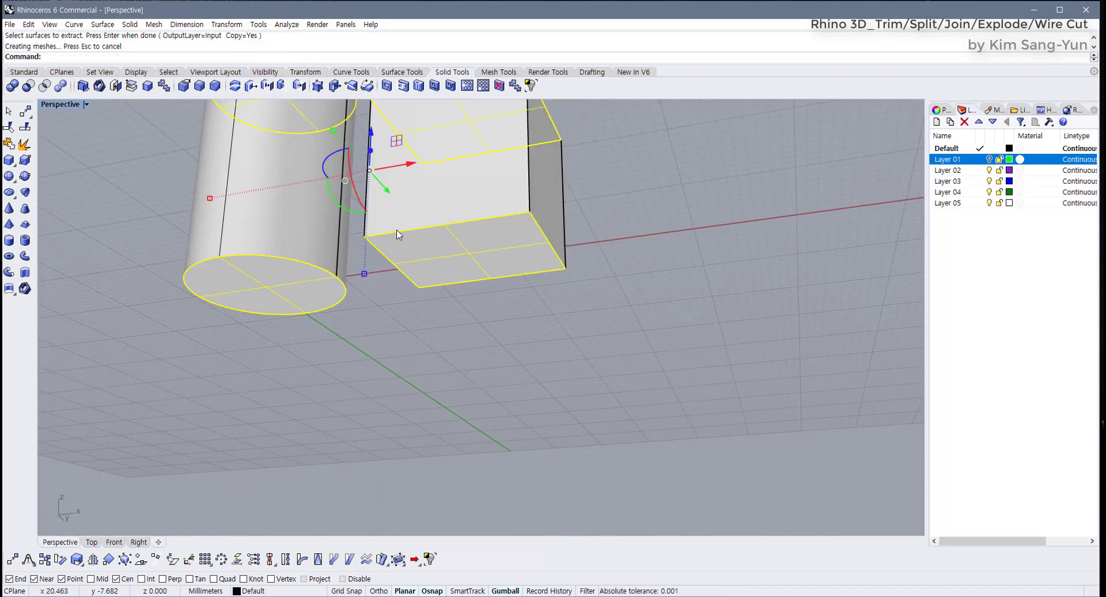
pyautogui.press('Delete')
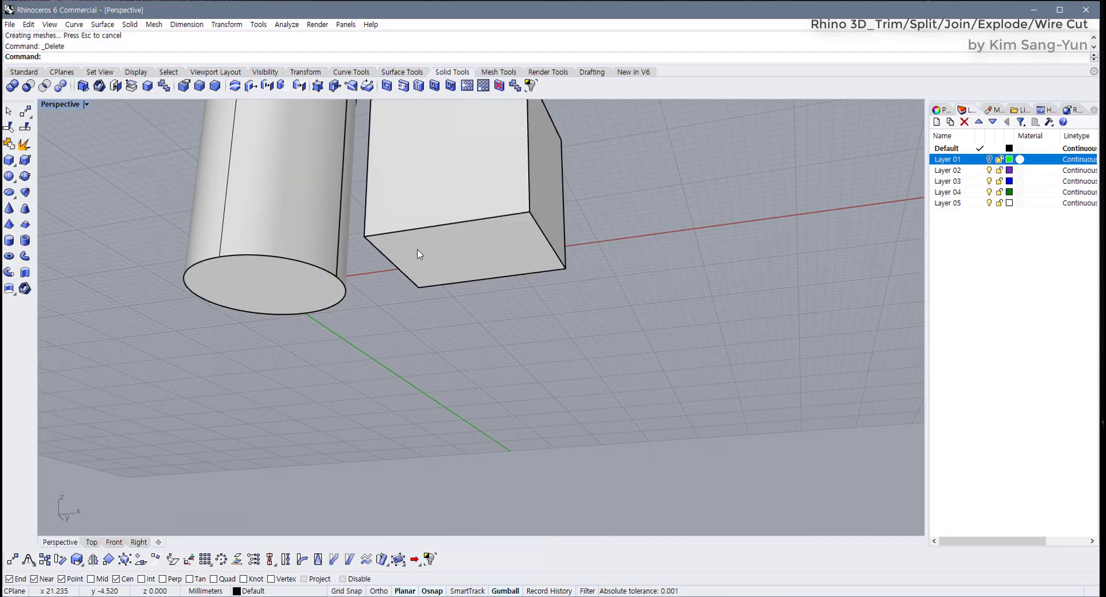
# Undo the deletion and the extraction of the four copied end surfaces
pyautogui.hotkey('ctrl', 'z')
pyautogui.moveTo(343, 229); pyautogui.dragTo(320, 332, button='right')
pyautogui.hotkey('ctrl', 'z')
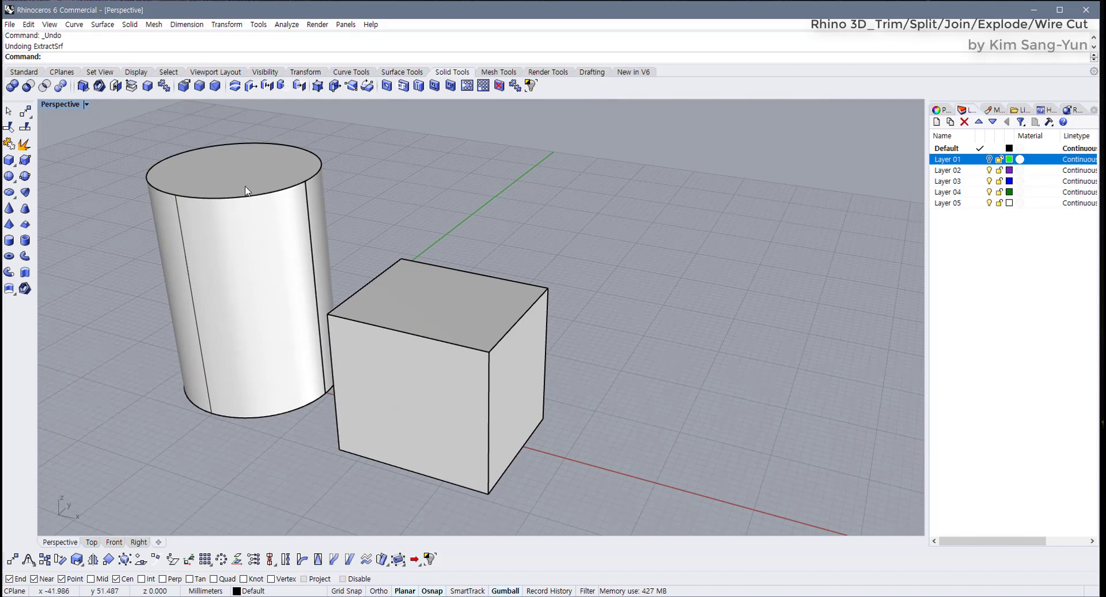
# Extract the top and bottom surfaces of the cylinder and box with Copy=No, and delete the four extracted surfaces
pyautogui.press('Return')
pyautogui.click(173, 57)
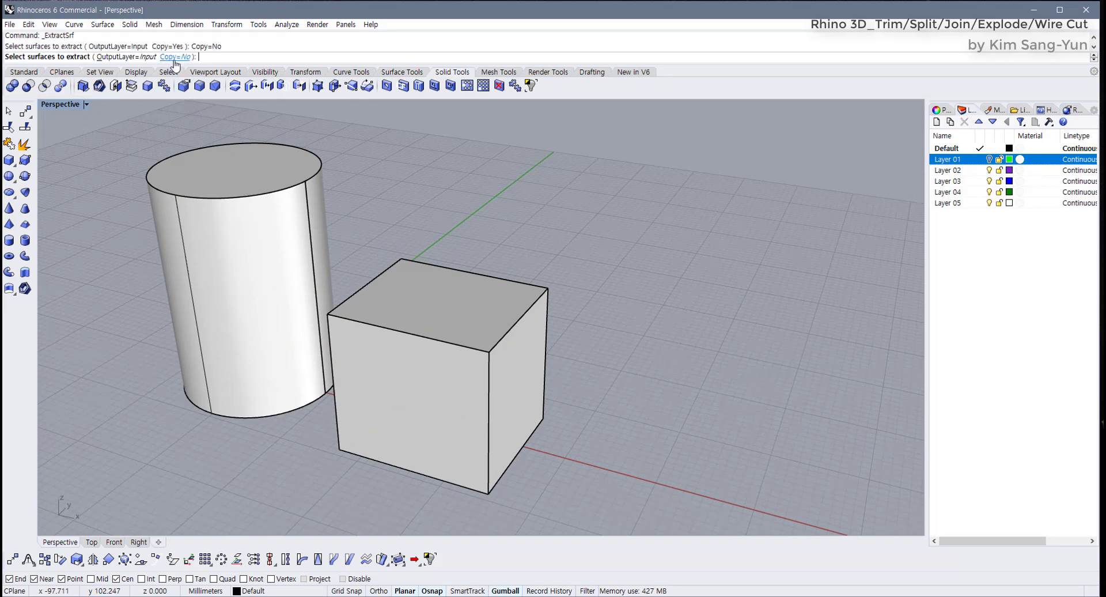
pyautogui.click(232, 168)
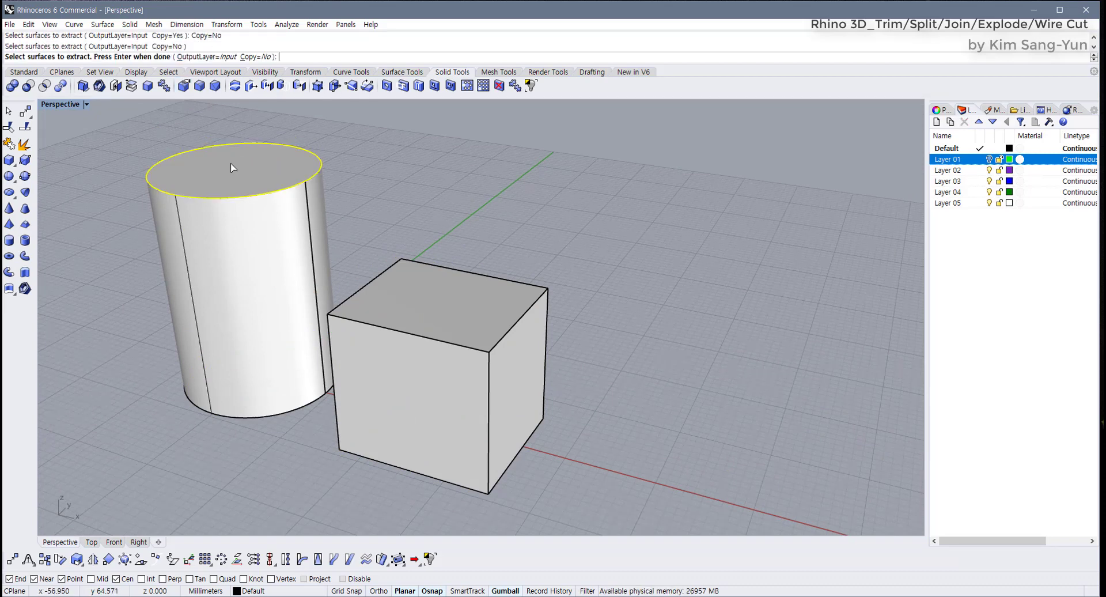
pyautogui.click(474, 320)
pyautogui.moveTo(468, 317); pyautogui.dragTo(317, 273, button='right')
pyautogui.click(317, 274)
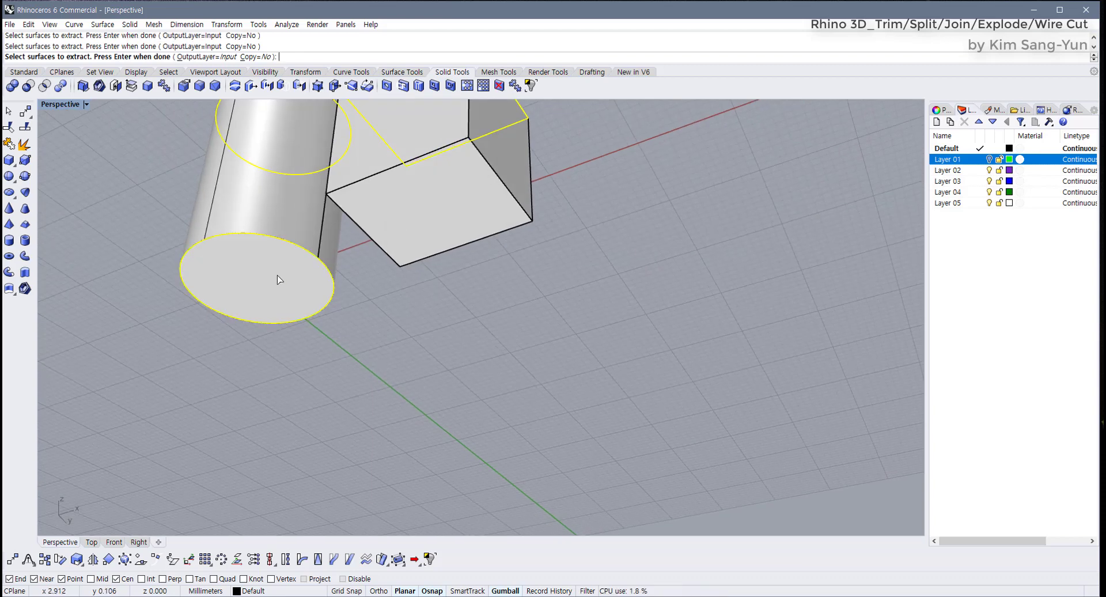
pyautogui.click(408, 231)
pyautogui.press('Return')
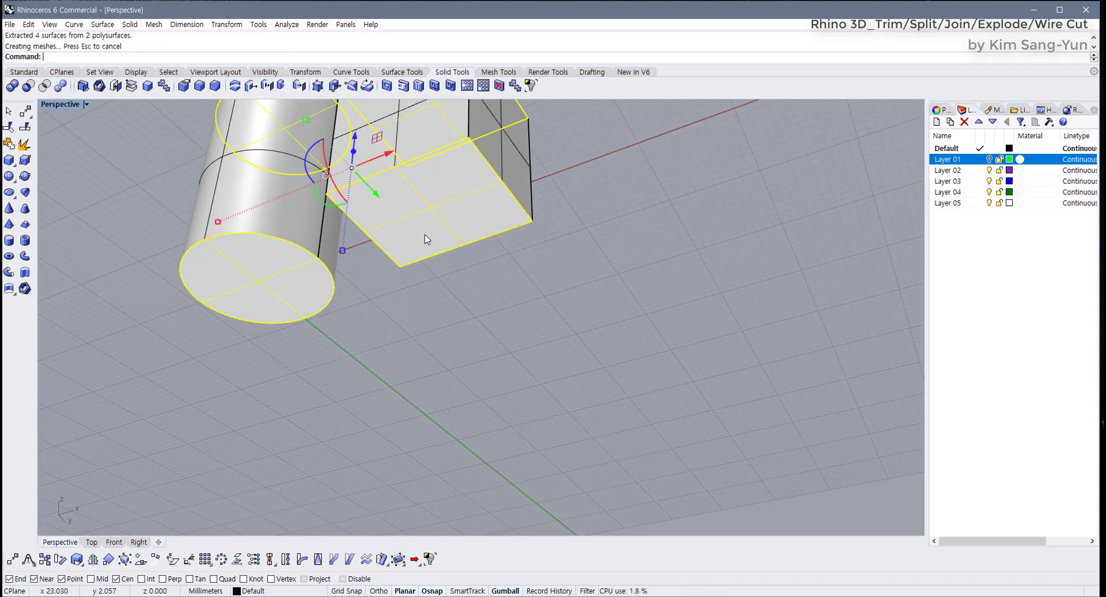
pyautogui.press('Delete')
pyautogui.moveTo(438, 234); pyautogui.dragTo(419, 329, button='right')
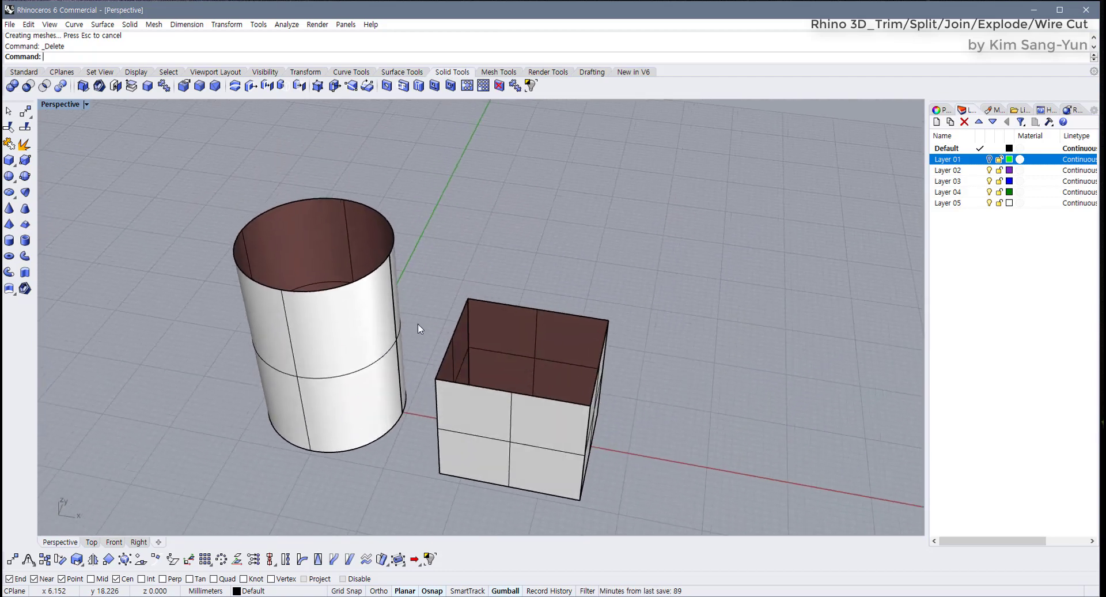
# Select the open cylinder wall and examine its circular openings from above and from the side
pyautogui.click(402, 326)
pyautogui.scroll(4, 390, 328)
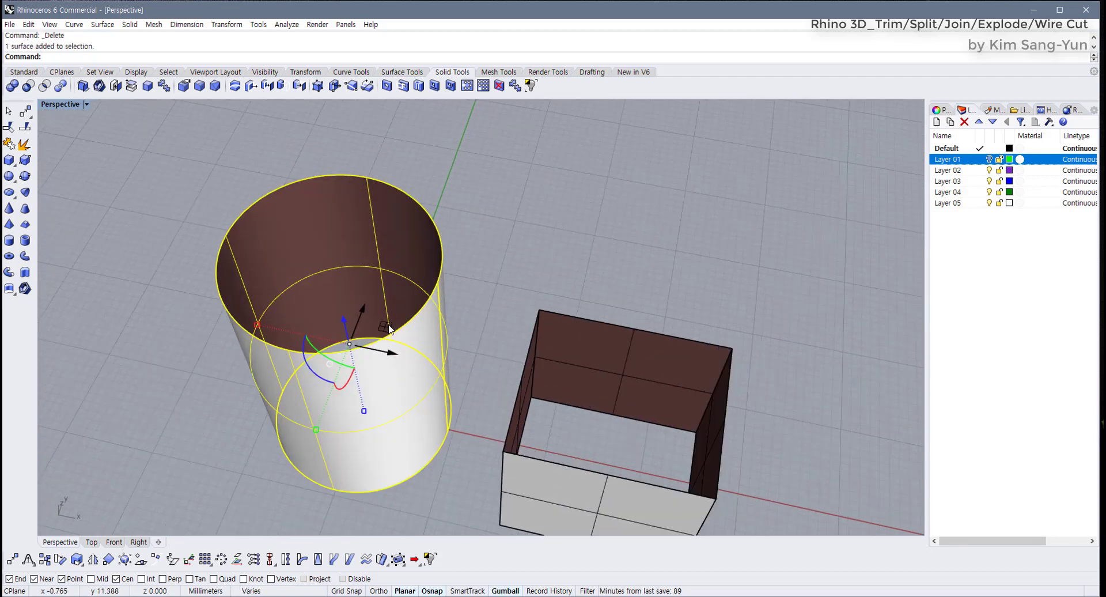
pyautogui.scroll(-4, 390, 328)
pyautogui.press('Escape')
pyautogui.scroll(4, 401, 358)
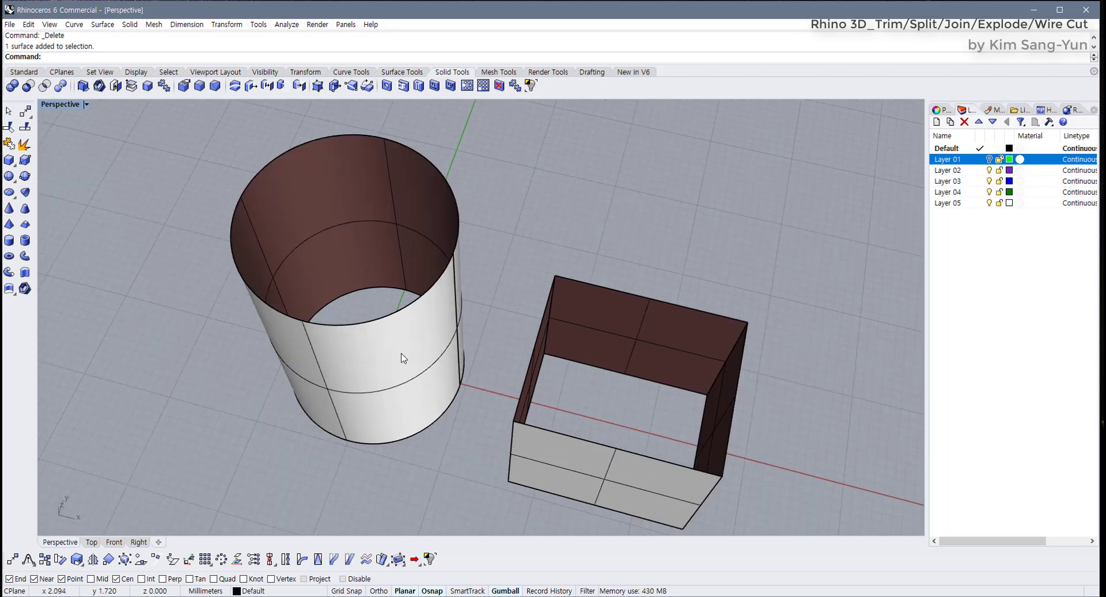
pyautogui.click(401, 358)
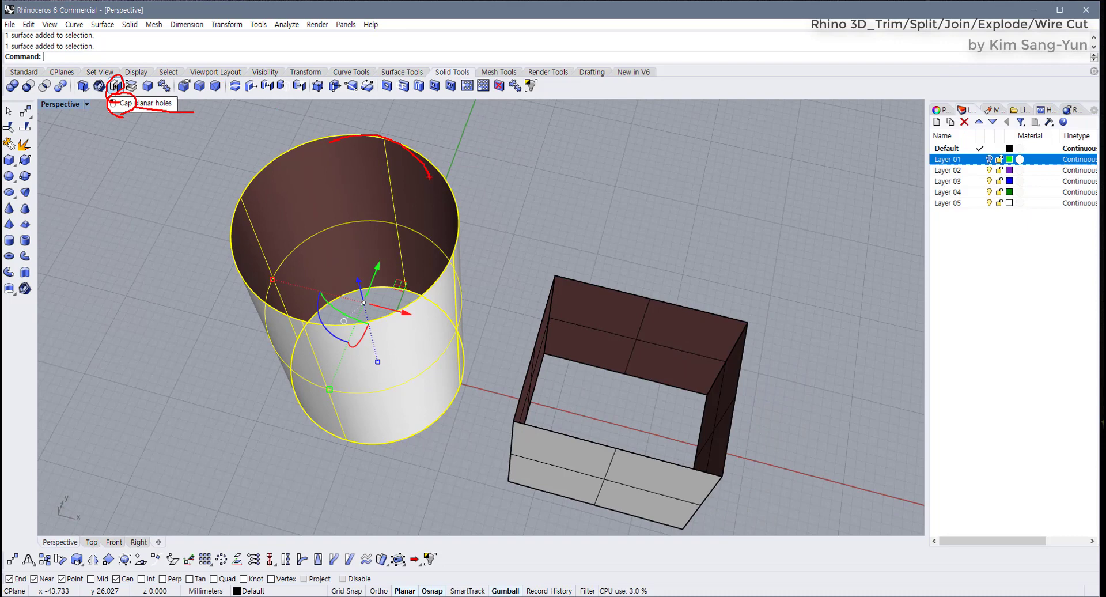
pyautogui.press('Escape')
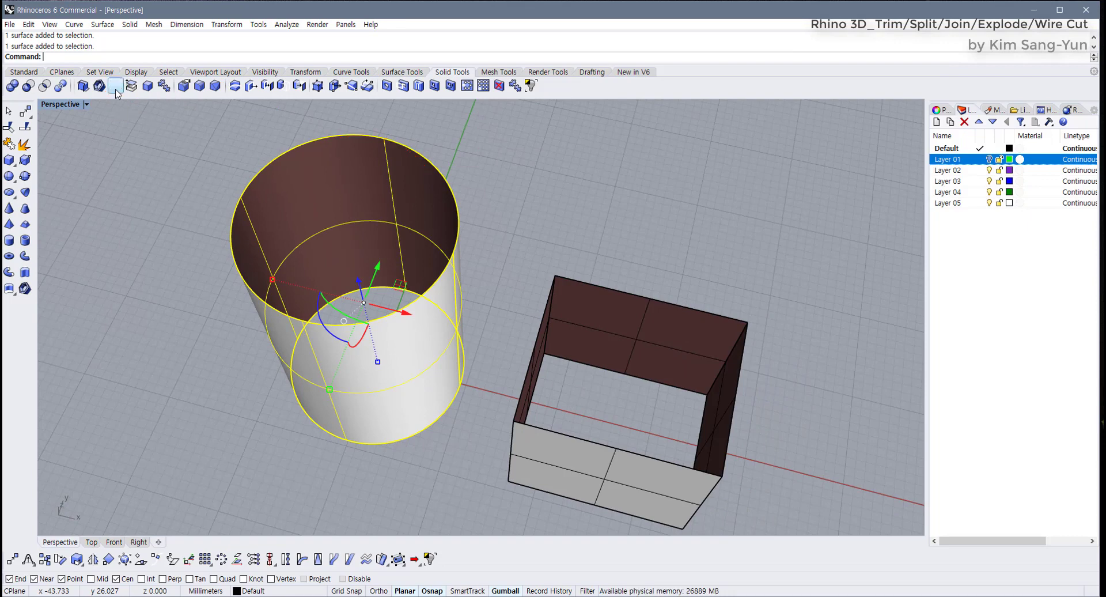
pyautogui.moveTo(245, 262); pyautogui.dragTo(258, 142, button='right')
pyautogui.scroll(-5, 277, 186)
pyautogui.keyDown('shift'); pyautogui.moveTo(279, 187); pyautogui.dragTo(289, 327, button='right'); pyautogui.keyUp('shift')
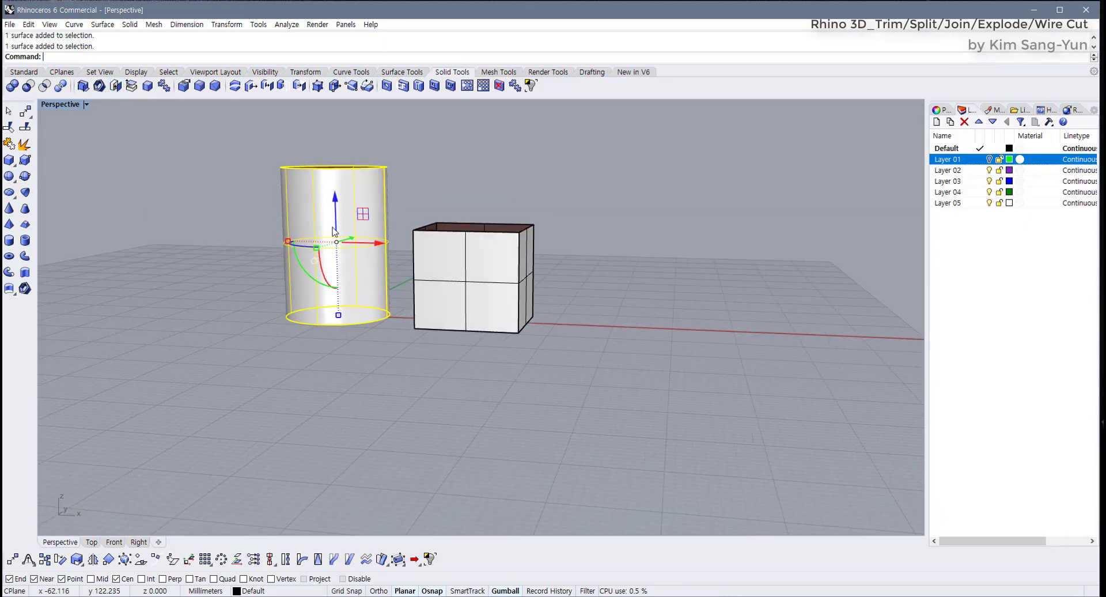
pyautogui.scroll(6, 327, 191)
pyautogui.moveTo(328, 190)
pyautogui.mouseDown(button='right')
pyautogui.moveTo(316, 217)
pyautogui.moveTo(340, 191)
pyautogui.moveTo(370, 185)
pyautogui.moveTo(319, 183)
pyautogui.mouseUp(button='right')
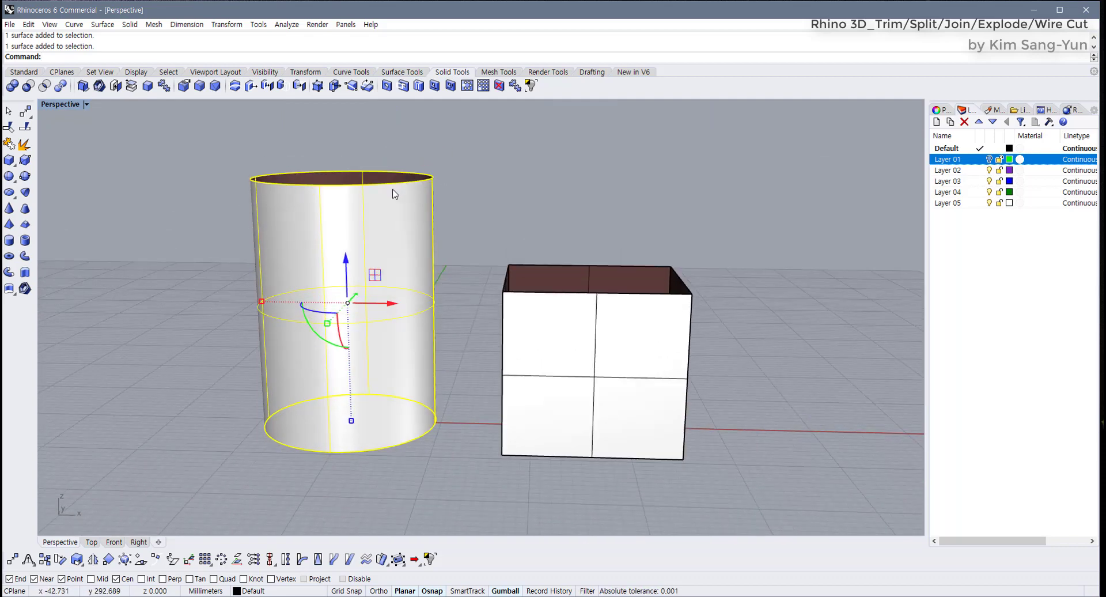
pyautogui.moveTo(390, 190); pyautogui.dragTo(352, 213, button='right')
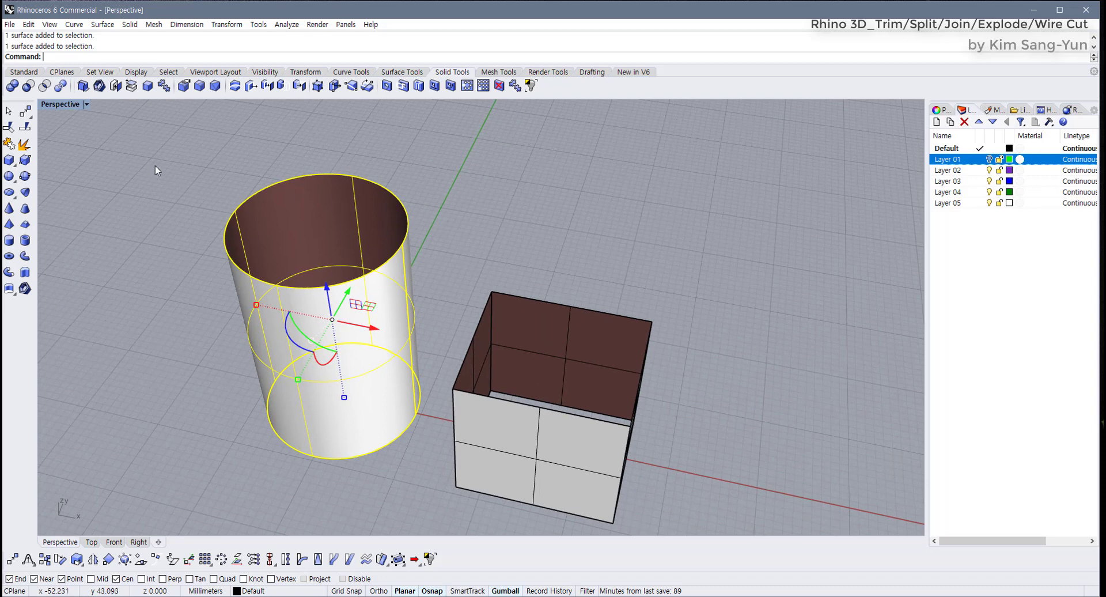
# Cap the planar holes at the top and bottom of the open cylinder and the open box
pyautogui.click(531, 260)
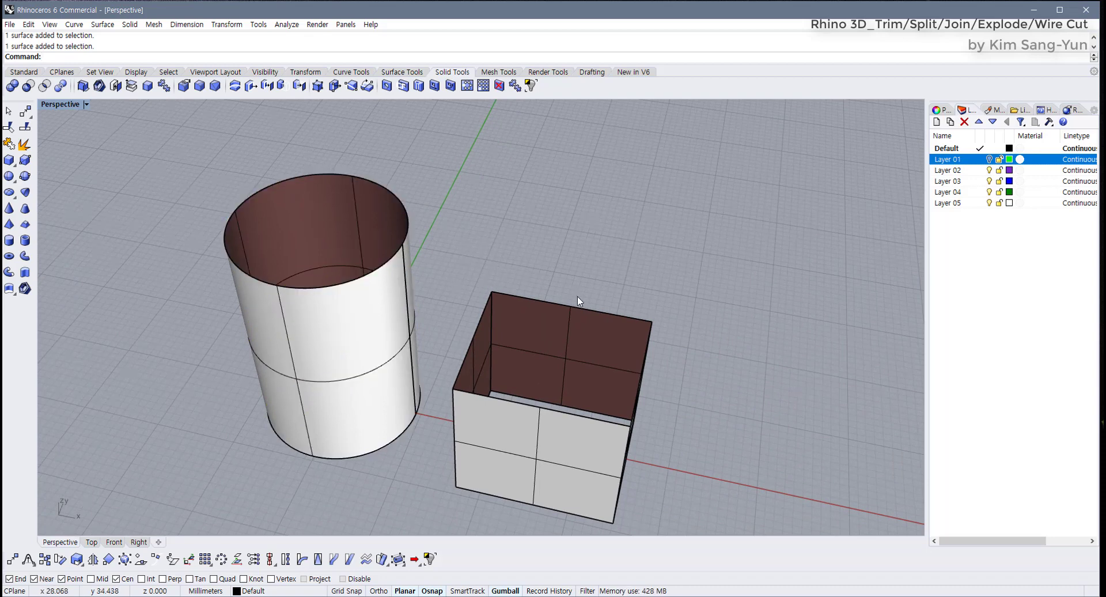
pyautogui.moveTo(619, 262); pyautogui.dragTo(333, 444)
pyautogui.click(548, 273)
pyautogui.click(407, 259)
pyautogui.moveTo(561, 224); pyautogui.dragTo(299, 389)
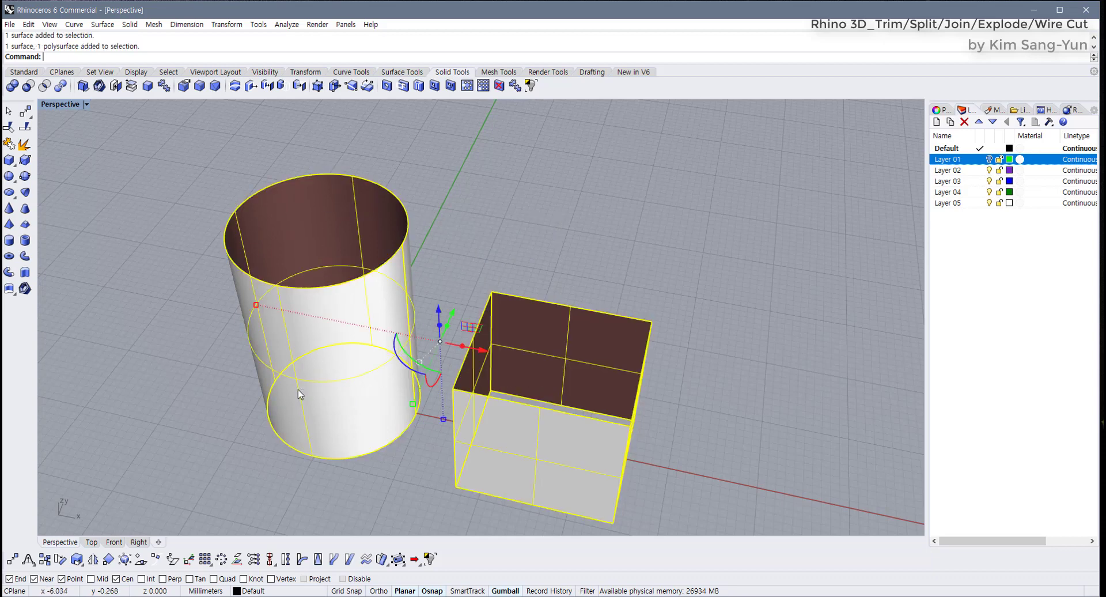
pyautogui.click(333, 358)
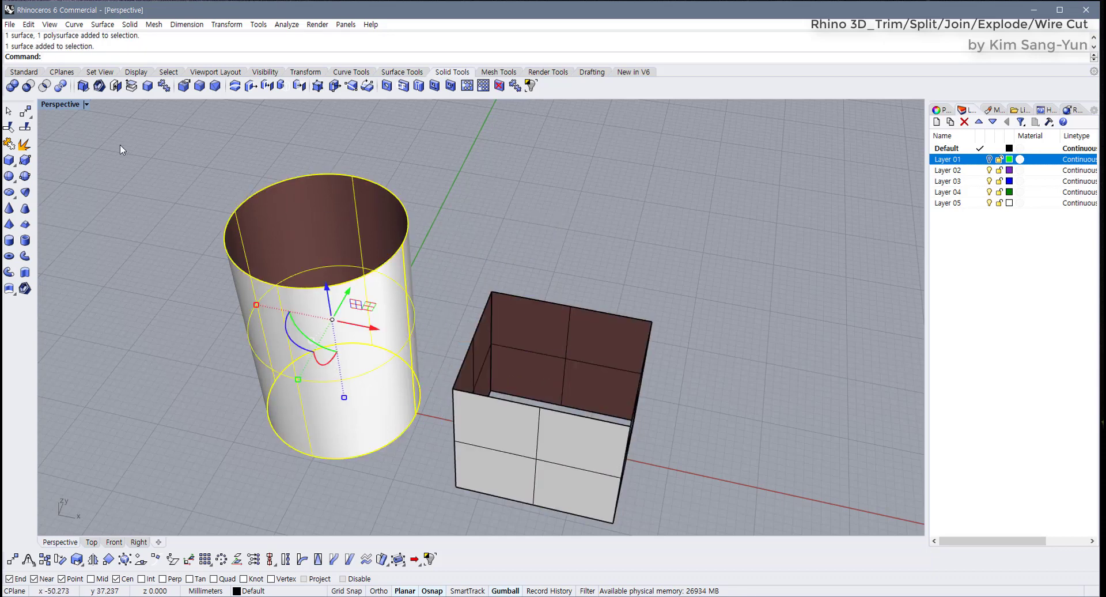
pyautogui.click(117, 90)
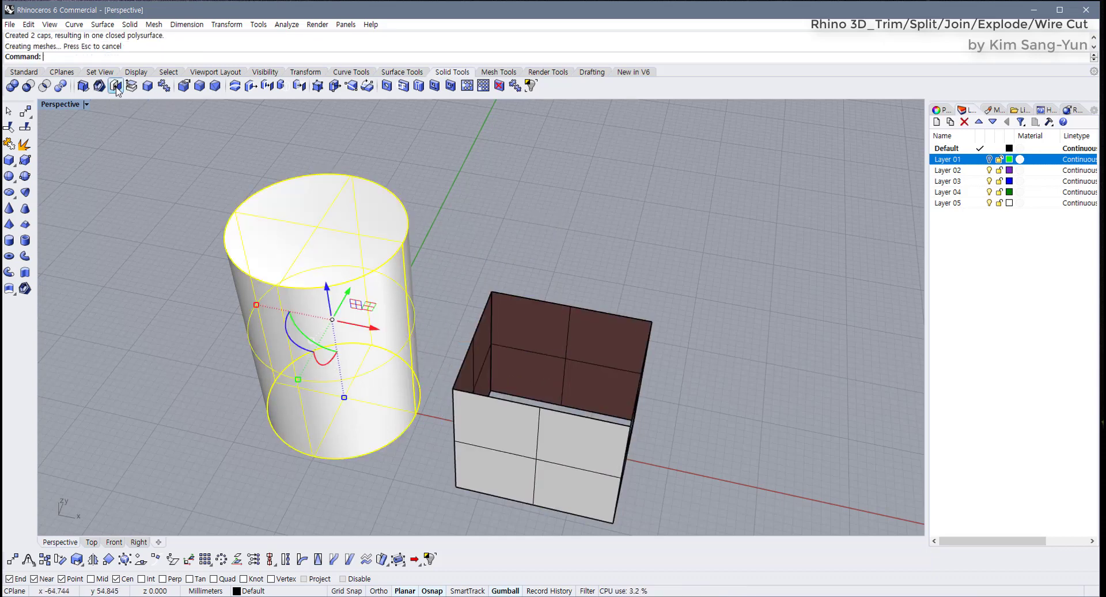
pyautogui.click(542, 333)
pyautogui.press('Return')
pyautogui.click(563, 237)
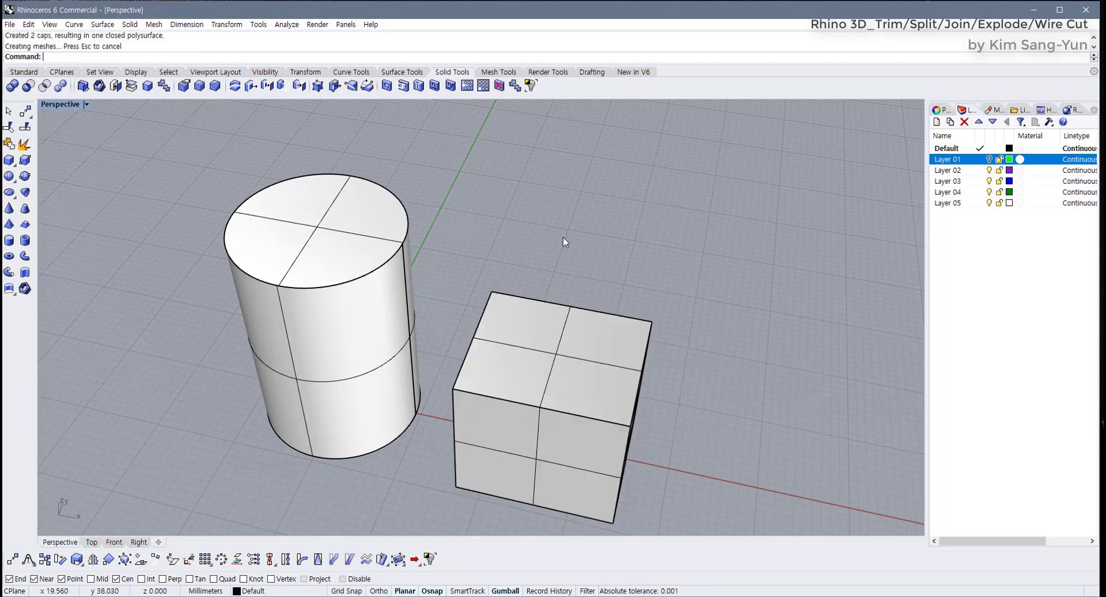
# Extract the top surface of the capped cylinder with Copy=No
pyautogui.moveTo(562, 237); pyautogui.dragTo(473, 383, button='right')
pyautogui.click(472, 383)
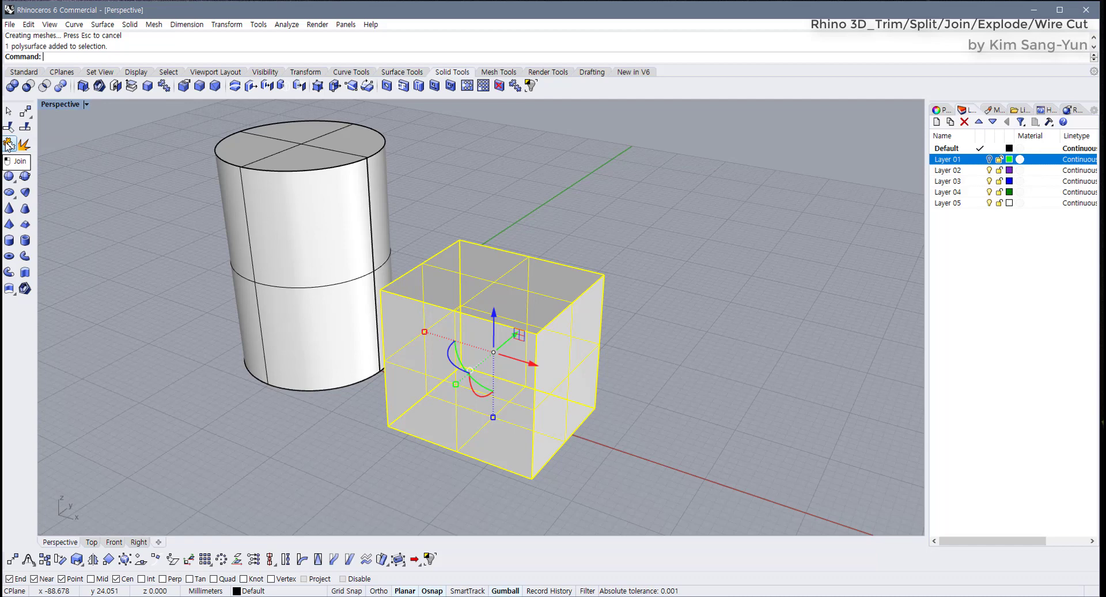
pyautogui.click(151, 182)
pyautogui.click(286, 191)
pyautogui.click(132, 216)
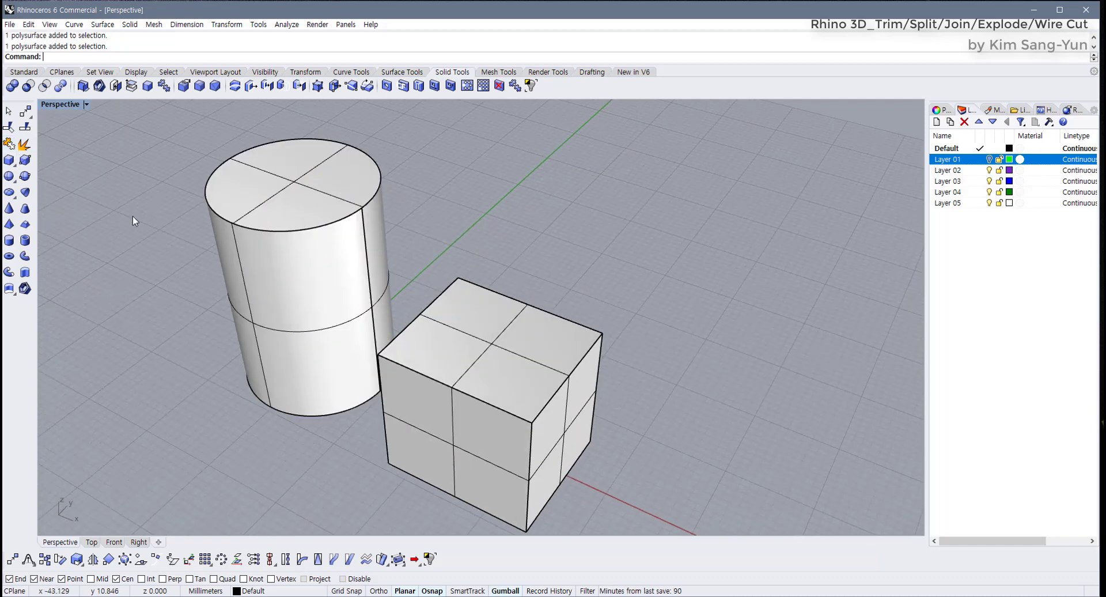
pyautogui.rightClick(26, 146)
pyautogui.click(320, 190)
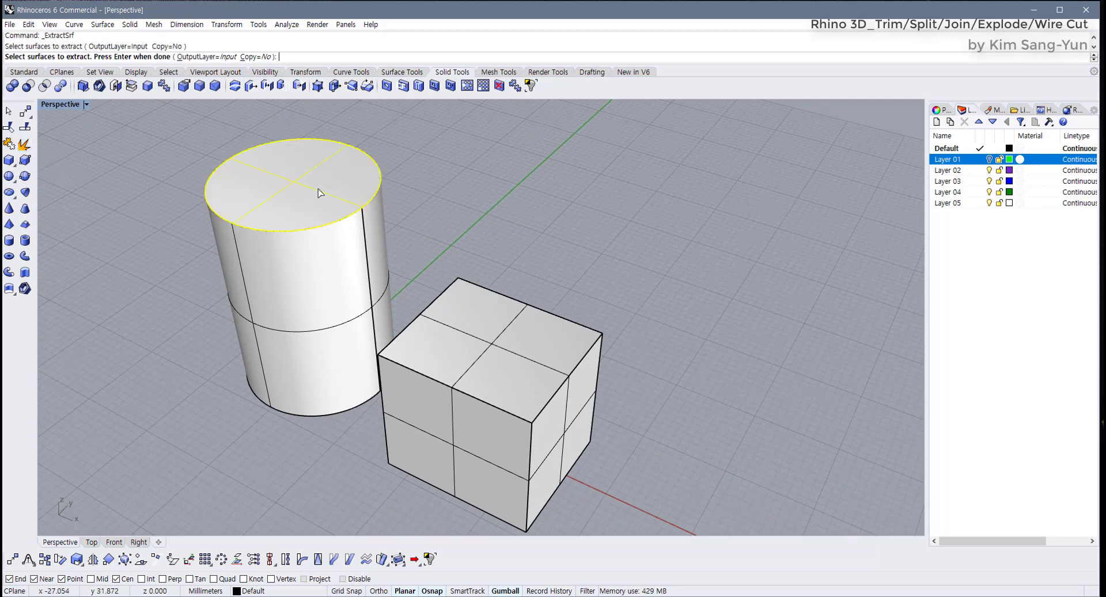
pyautogui.press('Return')
# Move the extracted circular surface away from the cylinder and undo the move
pyautogui.click(315, 205)
pyautogui.moveTo(316, 205); pyautogui.dragTo(420, 277)
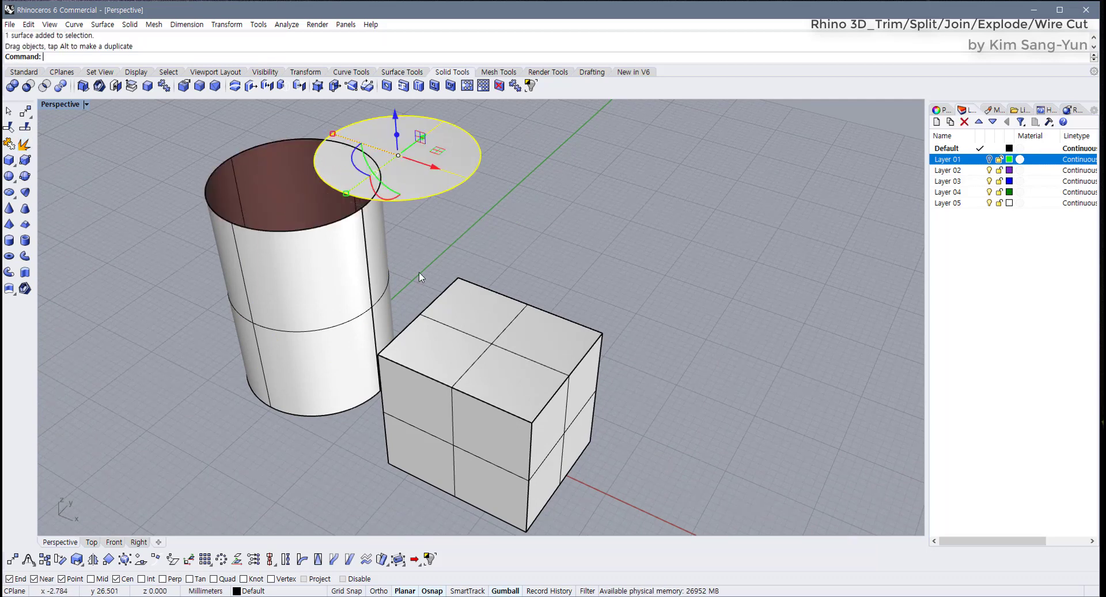
pyautogui.hotkey('ctrl', 'z')
pyautogui.press('Escape')
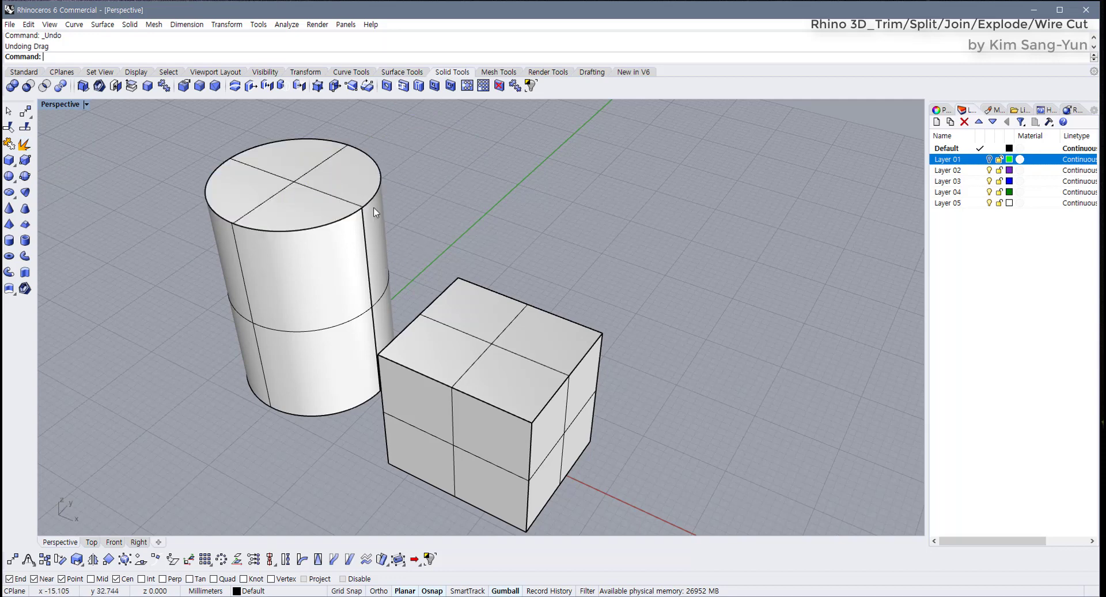
# Join the extracted top surface with the cylinder body and undo the join
pyautogui.moveTo(380, 228); pyautogui.dragTo(348, 180)
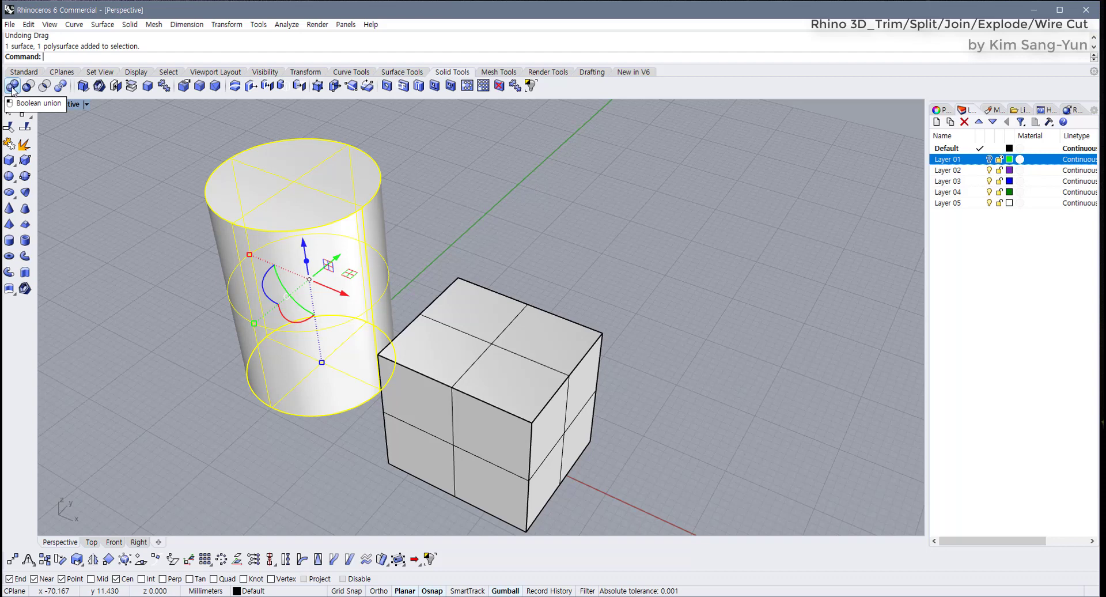
pyautogui.click(9, 144)
pyautogui.click(311, 229)
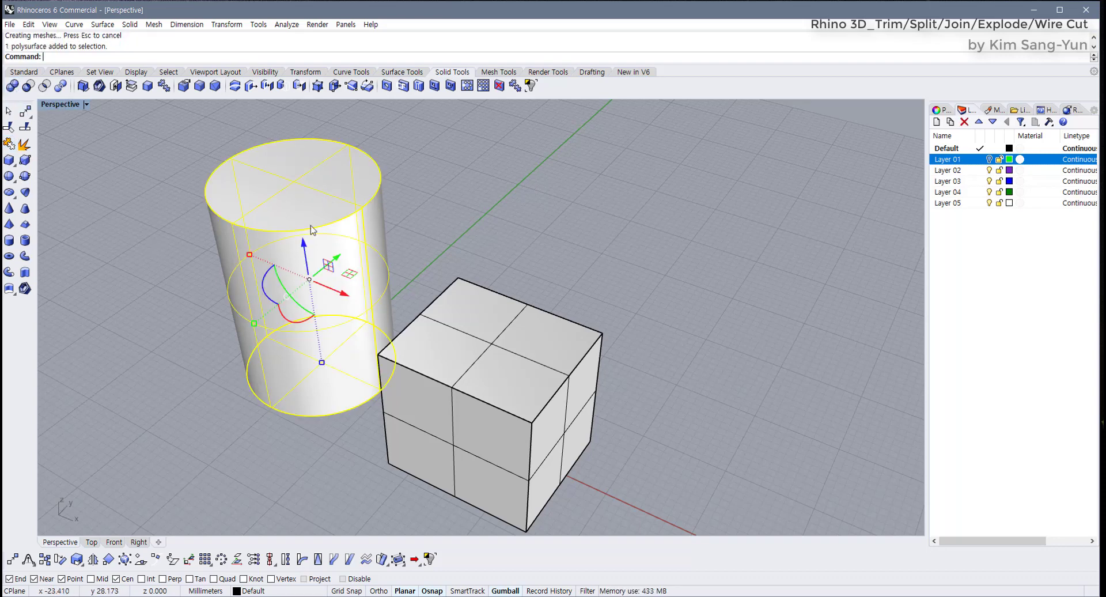
pyautogui.hotkey('ctrl', 'z')
# Raise the separated top surface slightly above the rim of the cylinder
pyautogui.click(294, 196)
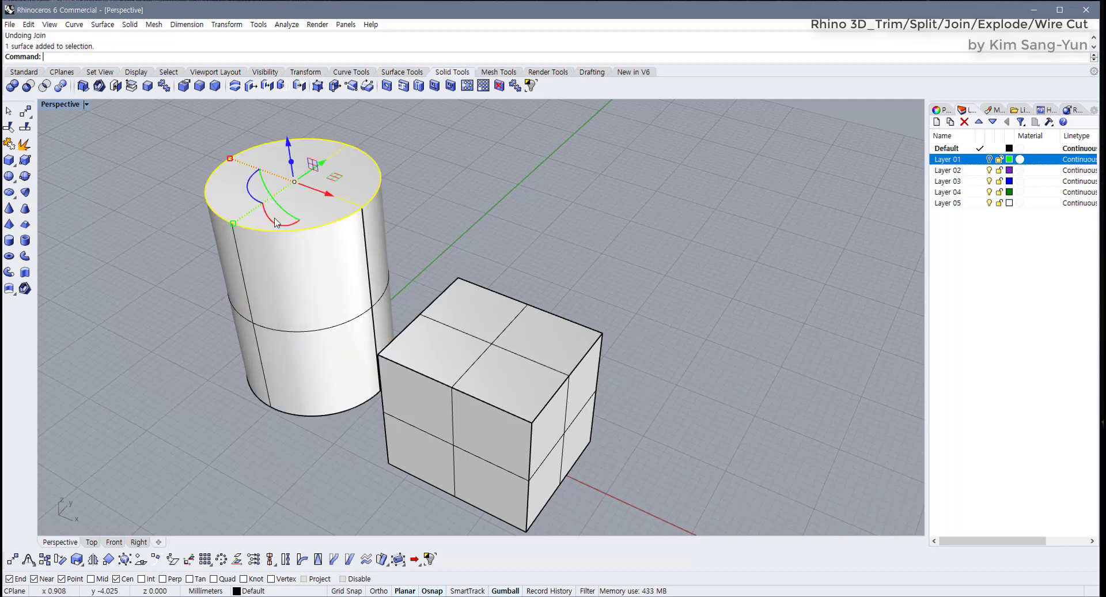
pyautogui.moveTo(294, 199)
pyautogui.keyDown('shift'); pyautogui.mouseDown(button='right')
pyautogui.moveTo(316, 307)
pyautogui.moveTo(315, 194)
pyautogui.mouseUp(button='right'); pyautogui.keyUp('shift')
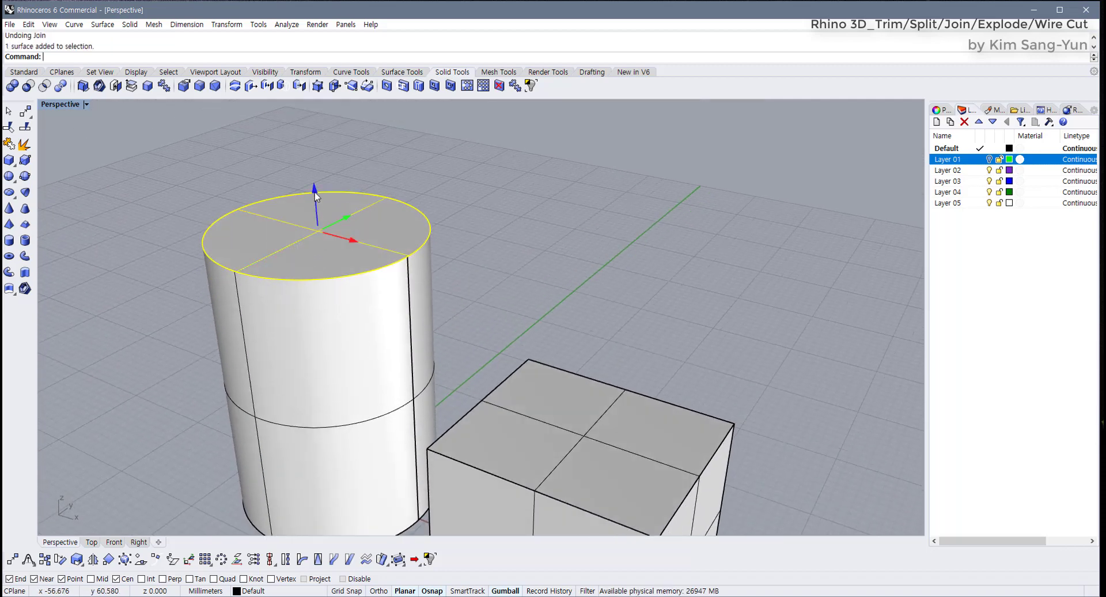
pyautogui.moveTo(315, 191); pyautogui.dragTo(316, 192)
# Try to join the raised top surface with the cylinder body, select each part to check the connection, and undo the join
pyautogui.click(463, 223)
pyautogui.moveTo(463, 223); pyautogui.dragTo(239, 253)
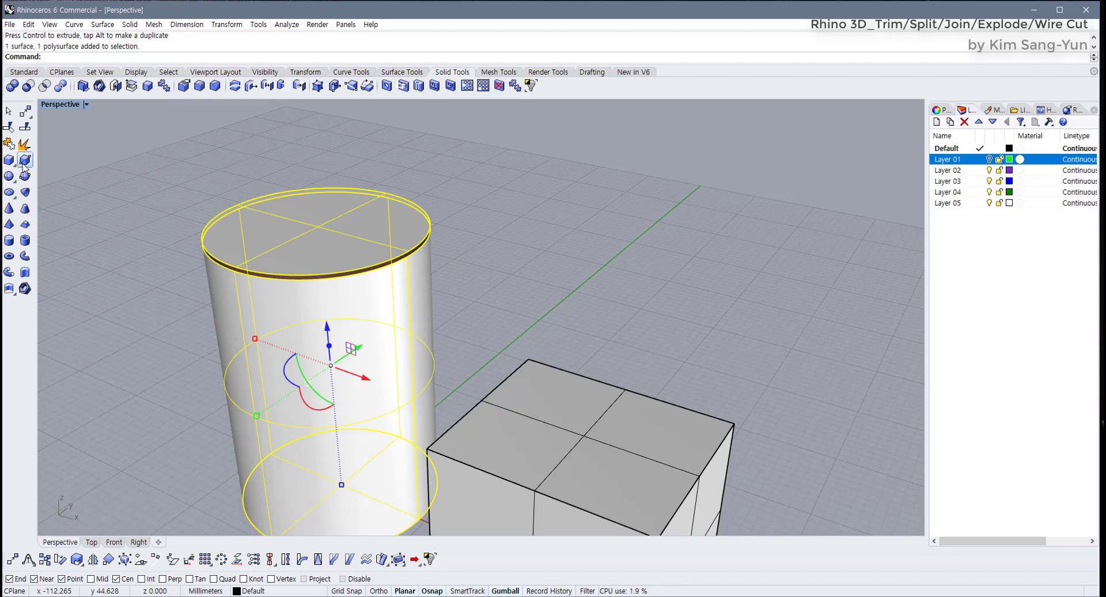
pyautogui.click(10, 145)
pyautogui.click(354, 270)
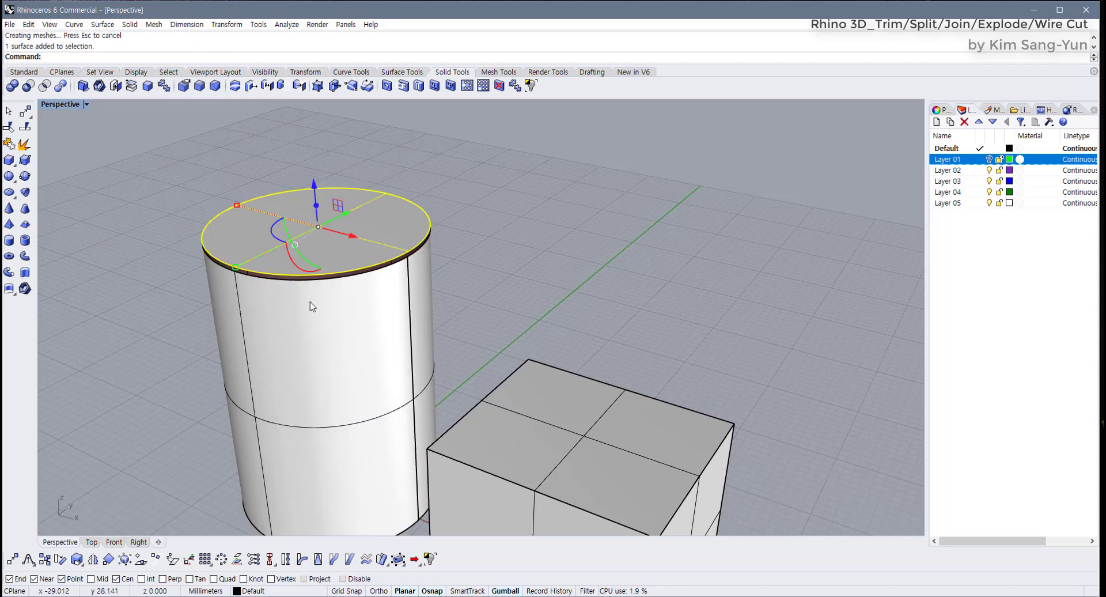
pyautogui.click(311, 304)
pyautogui.click(390, 262)
pyautogui.click(385, 280)
pyautogui.click(363, 242)
pyautogui.click(475, 256)
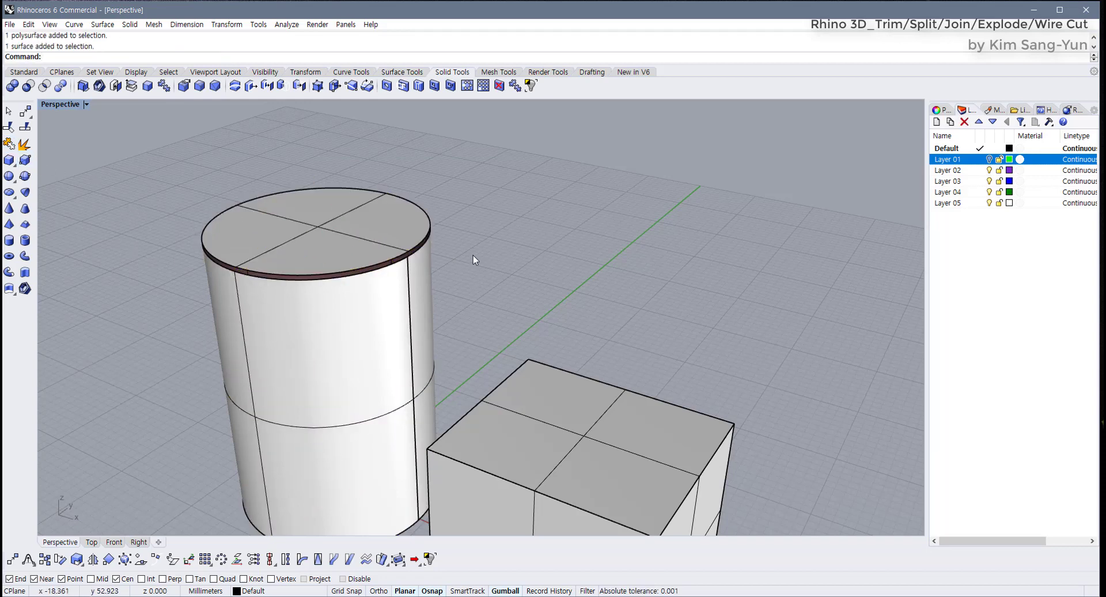
pyautogui.hotkey('ctrl', 'z')
# Examine the narrow gap between the raised top surface and the cylinder rim up close
pyautogui.scroll(10, 262, 268)
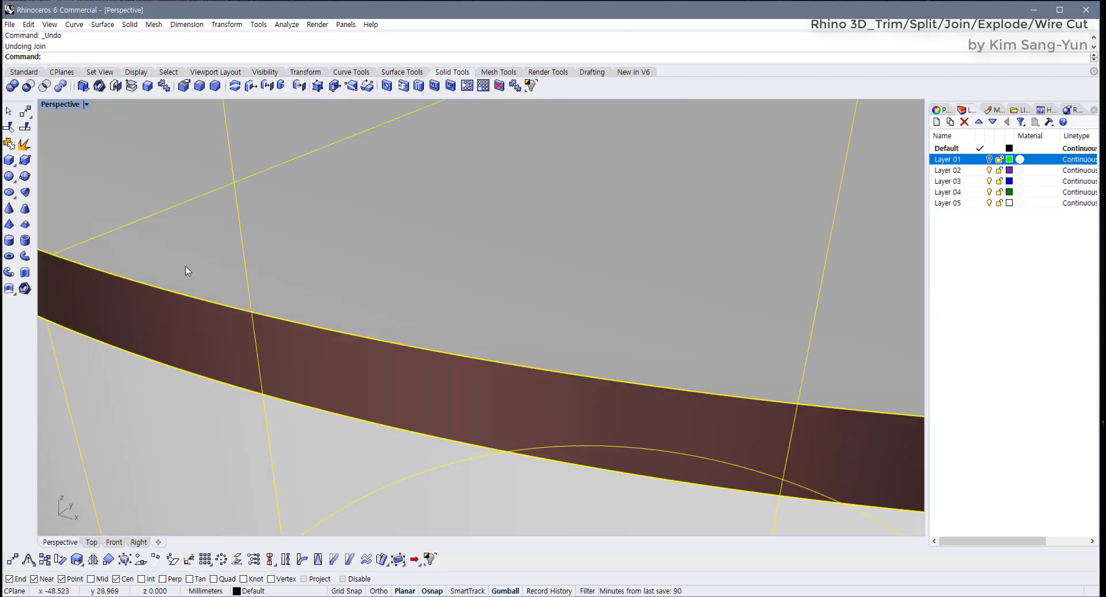
pyautogui.scroll(-10, 189, 268)
pyautogui.keyDown('shift'); pyautogui.moveTo(189, 268); pyautogui.dragTo(393, 269, button='right'); pyautogui.keyUp('shift')
pyautogui.click(455, 254)
pyautogui.scroll(-6, 458, 258)
pyautogui.keyDown('shift'); pyautogui.moveTo(479, 257); pyautogui.dragTo(459, 272, button='right'); pyautogui.keyUp('shift')
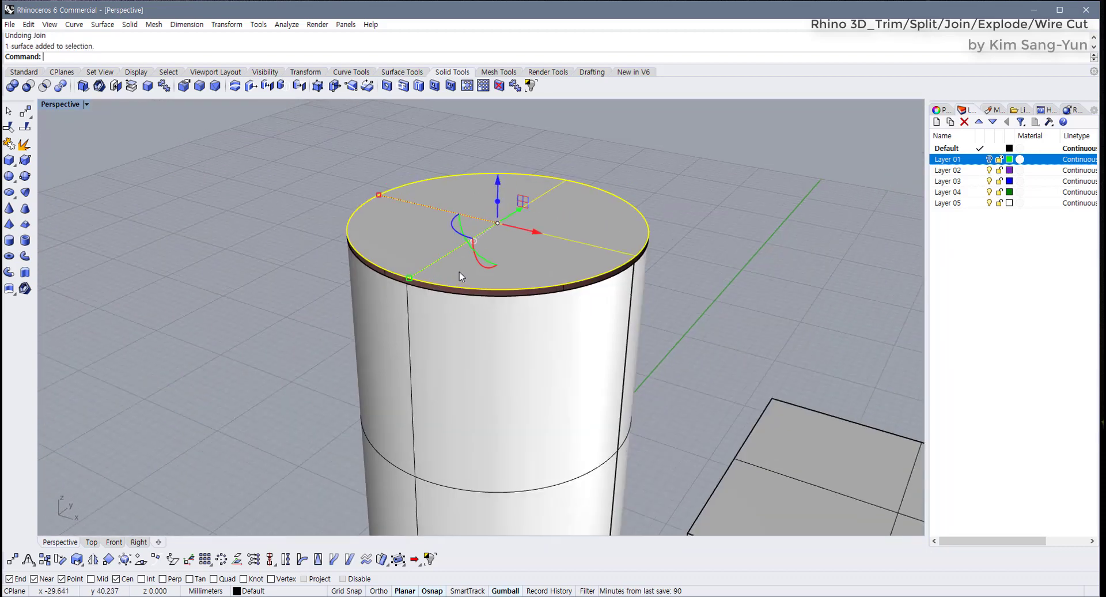
pyautogui.scroll(5, 387, 264)
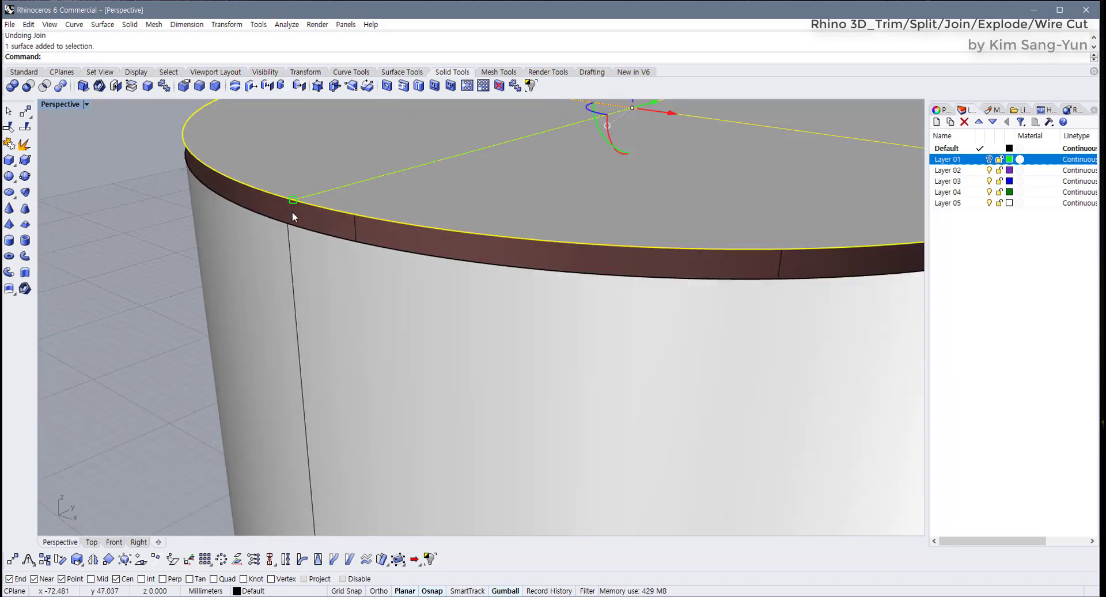
pyautogui.press('Escape')
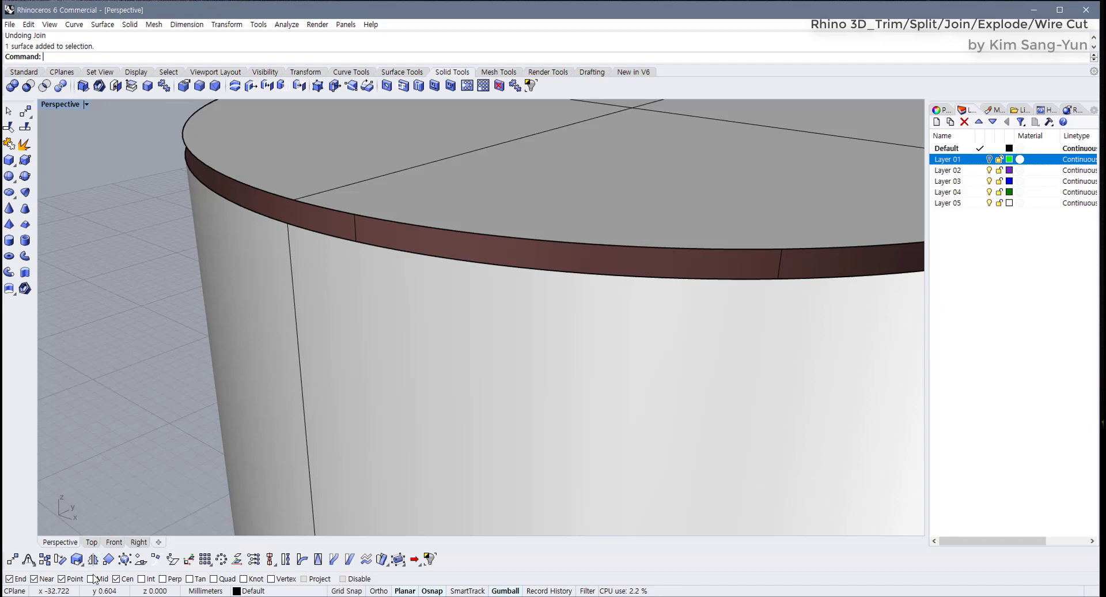
# Turn off the End, Near, Point and Cen object snaps and turn on Quad
pyautogui.click(62, 578)
pyautogui.click(34, 579)
pyautogui.click(9, 578)
pyautogui.click(116, 579)
pyautogui.click(215, 579)
# Restore the four-viewport layout and draw a circle of about 7.15 mm radius beyond the box in the Top view
pyautogui.doubleClick(65, 104)
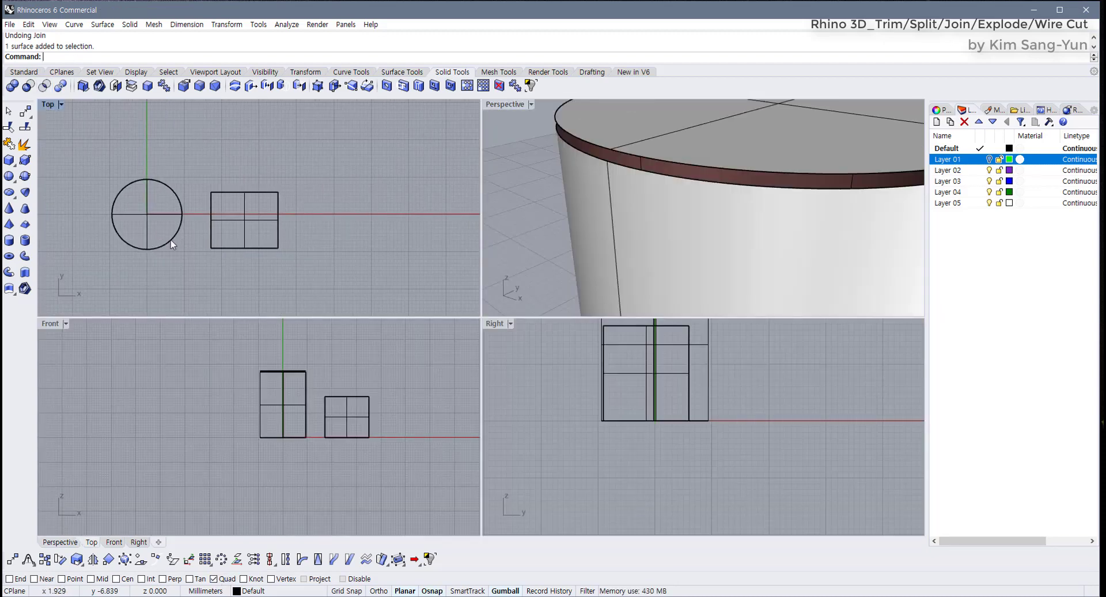
pyautogui.scroll(2, 182, 238)
pyautogui.moveTo(182, 237); pyautogui.dragTo(132, 252, button='right')
pyautogui.moveTo(275, 237); pyautogui.dragTo(162, 238, button='right')
pyautogui.scroll(2, 237, 234)
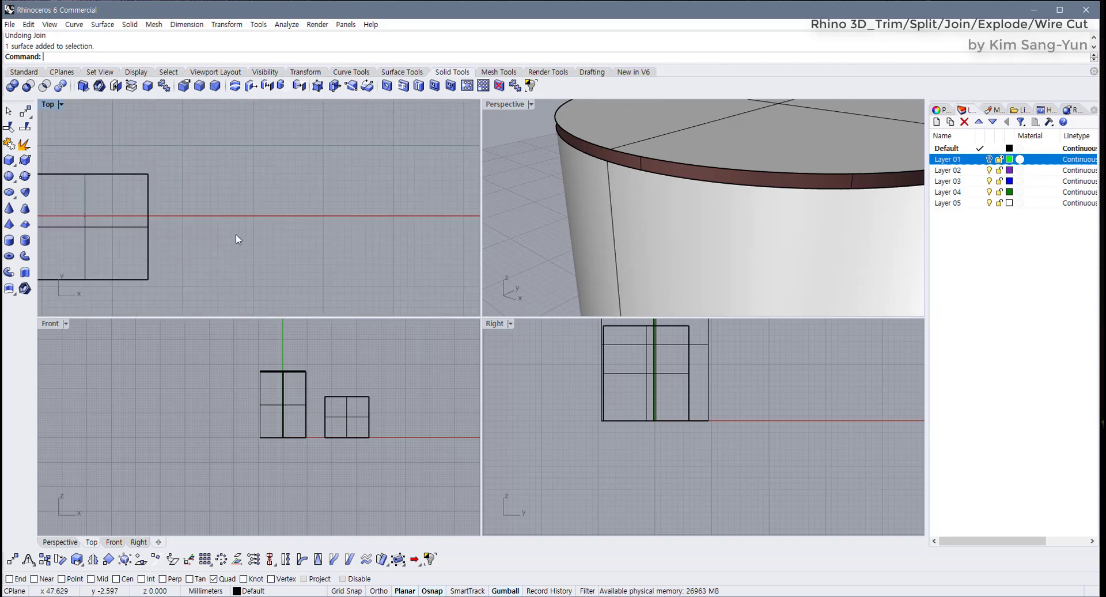
pyautogui.moveTo(237, 234); pyautogui.dragTo(194, 240, button='right')
pyautogui.click(25, 72)
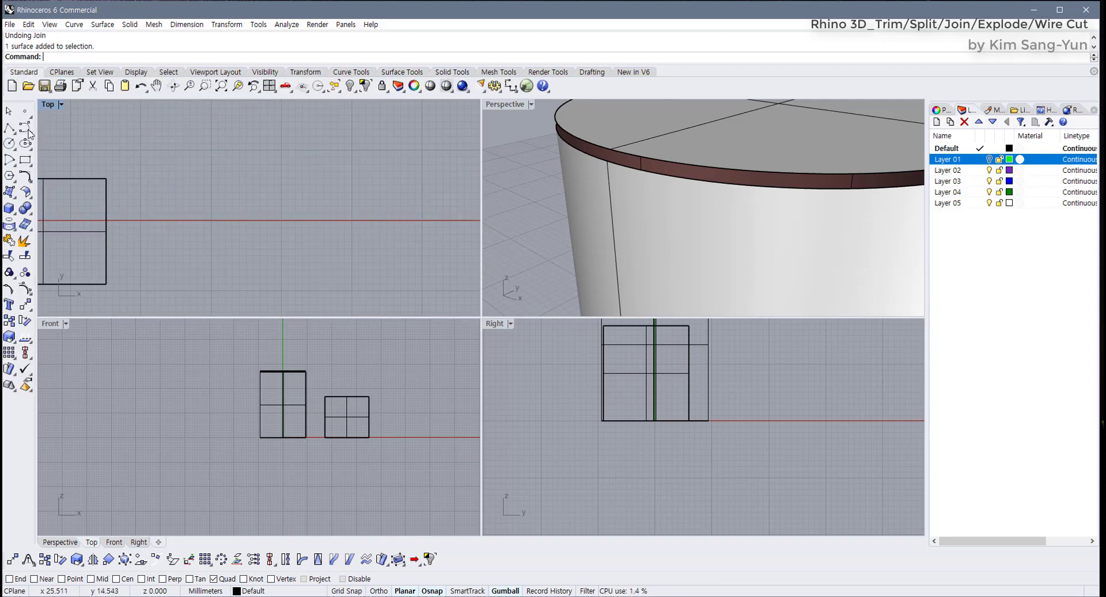
pyautogui.click(10, 143)
pyautogui.click(239, 168)
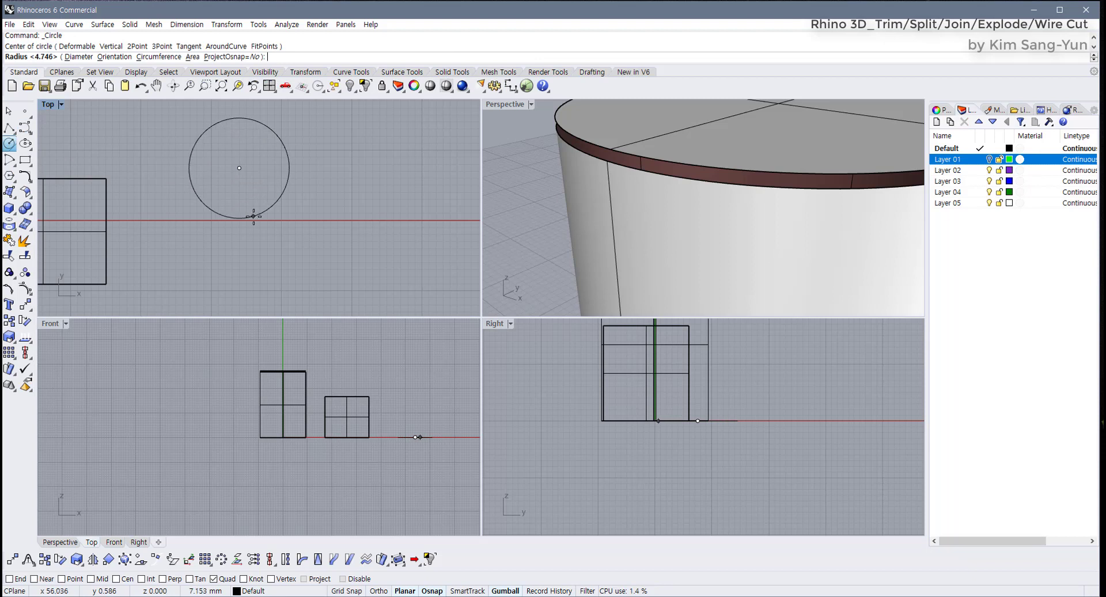
pyautogui.click(254, 216)
# Draw a horizontal ellipse beside the circle in the Top view, with its second semi-axis about 7 mm long
pyautogui.click(25, 143)
pyautogui.click(393, 174)
pyautogui.scroll(-2, 437, 182)
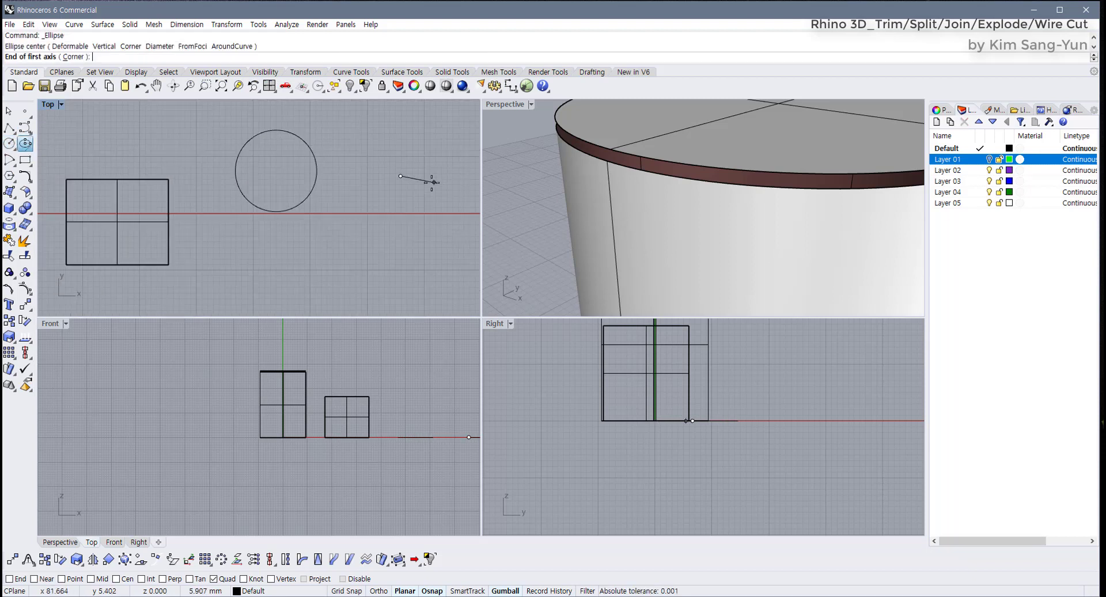
pyautogui.moveTo(433, 182); pyautogui.dragTo(310, 204, button='right')
pyautogui.click(354, 197)
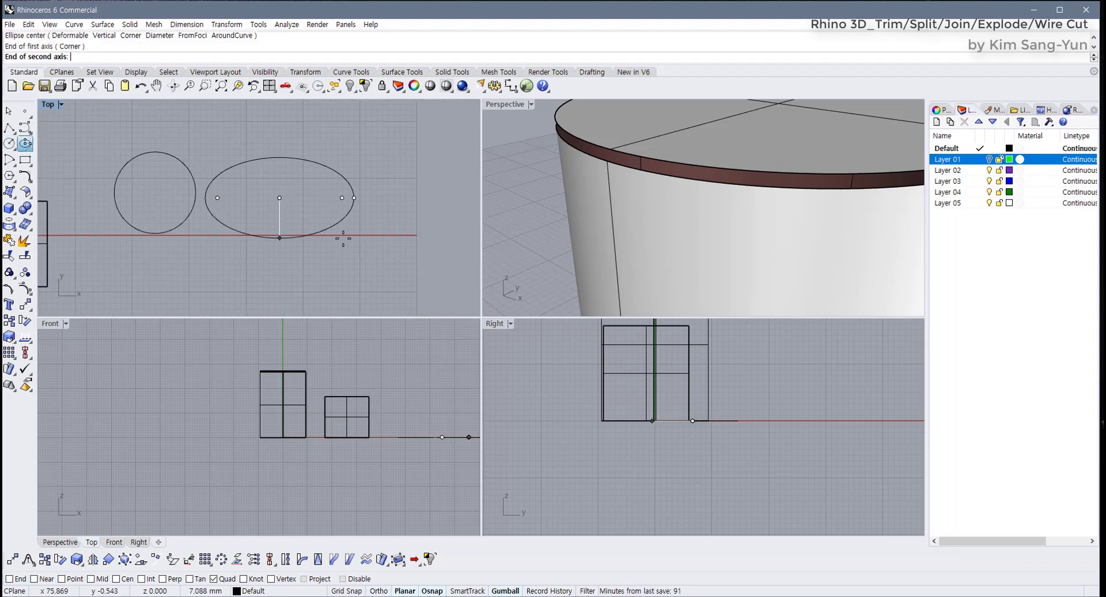
pyautogui.click(340, 238)
# Draw an open S-shaped degree-3 control point curve below the circle and ellipse in the Top view
pyautogui.scroll(-3, 305, 236)
pyautogui.click(25, 128)
pyautogui.moveTo(239, 275); pyautogui.dragTo(296, 227, button='right')
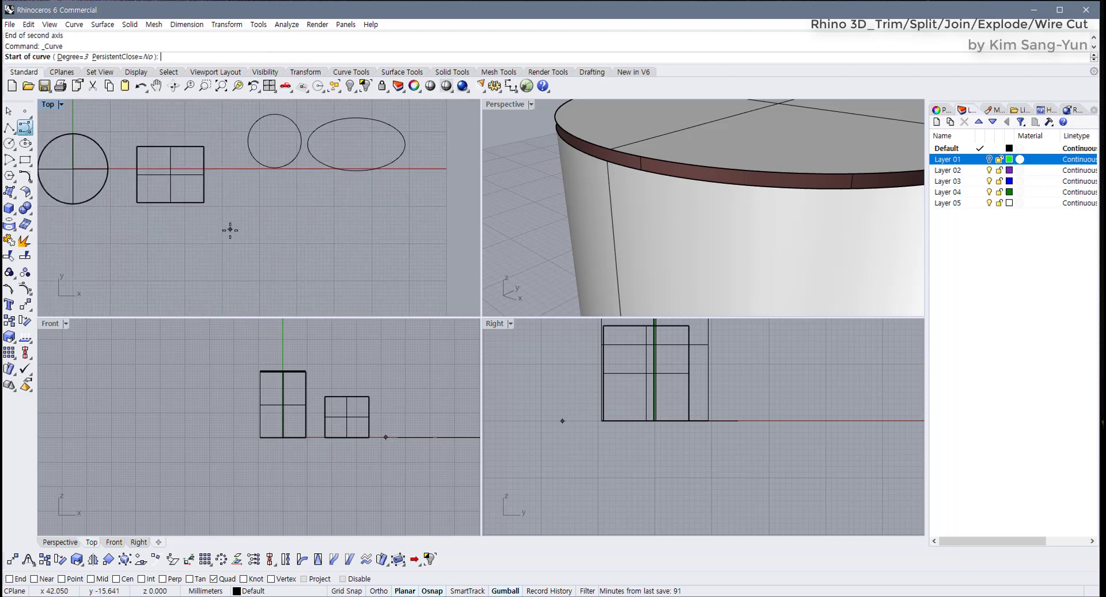
pyautogui.click(230, 230)
pyautogui.click(279, 192)
pyautogui.click(309, 246)
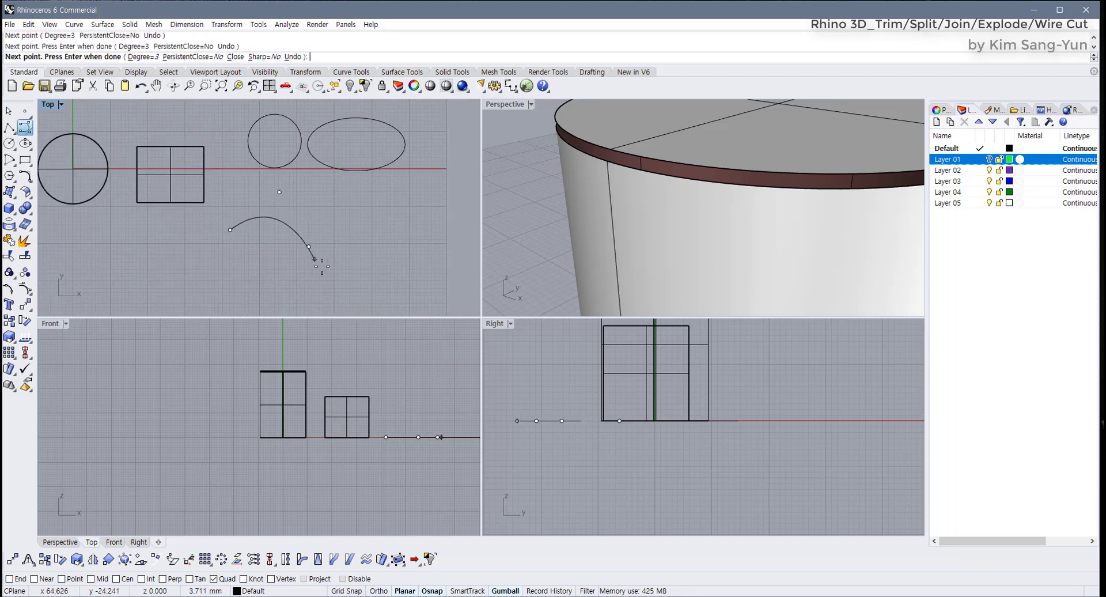
pyautogui.click(431, 192)
pyautogui.press('Return')
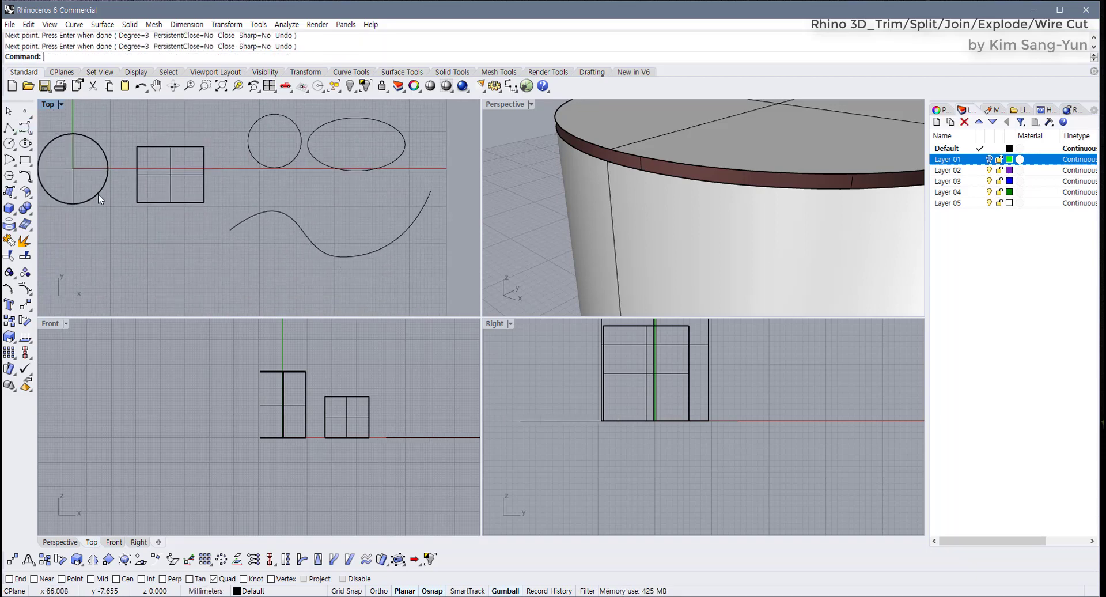
# Draw an arc by center, start and angle below the freeform curve, and shift it slightly towards the box
pyautogui.click(10, 160)
pyautogui.click(252, 288)
pyautogui.click(334, 287)
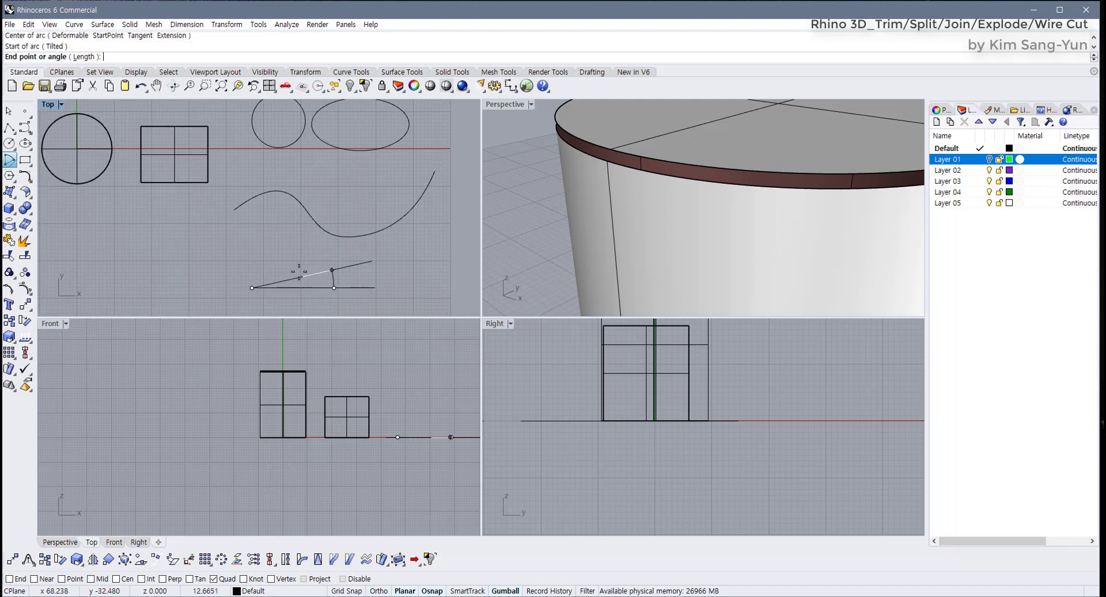
pyautogui.click(260, 254)
pyautogui.moveTo(320, 246); pyautogui.dragTo(297, 267)
pyautogui.click(345, 261)
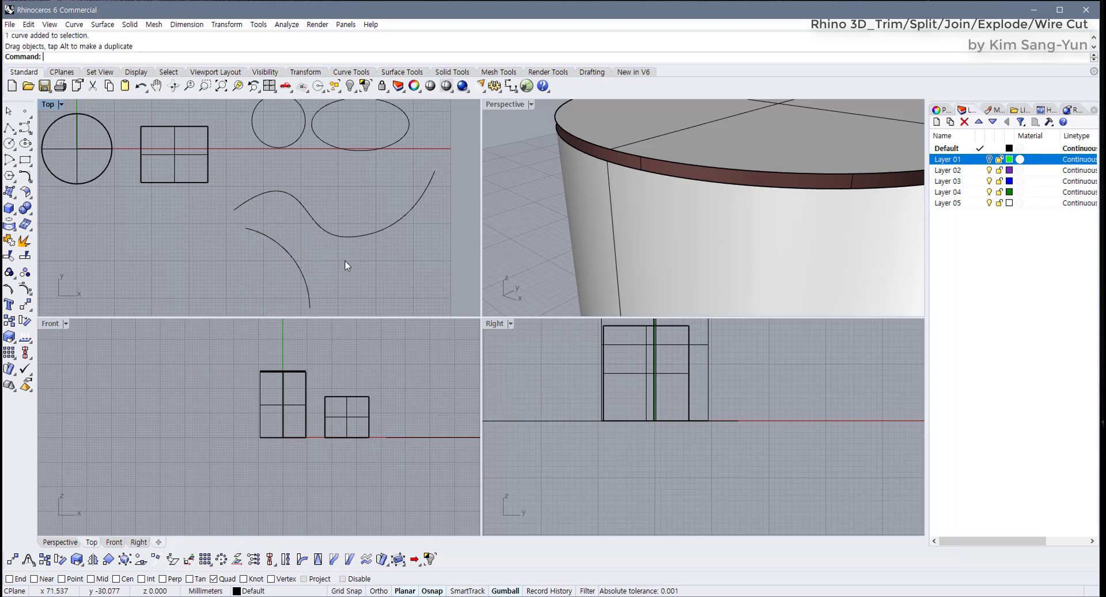
# Maximize the Top view, move the freeform curve up closer to the ellipse, and move the arc above the ellipse
pyautogui.scroll(-4, 314, 240)
pyautogui.moveTo(314, 240); pyautogui.dragTo(304, 259, button='right')
pyautogui.doubleClick(55, 104)
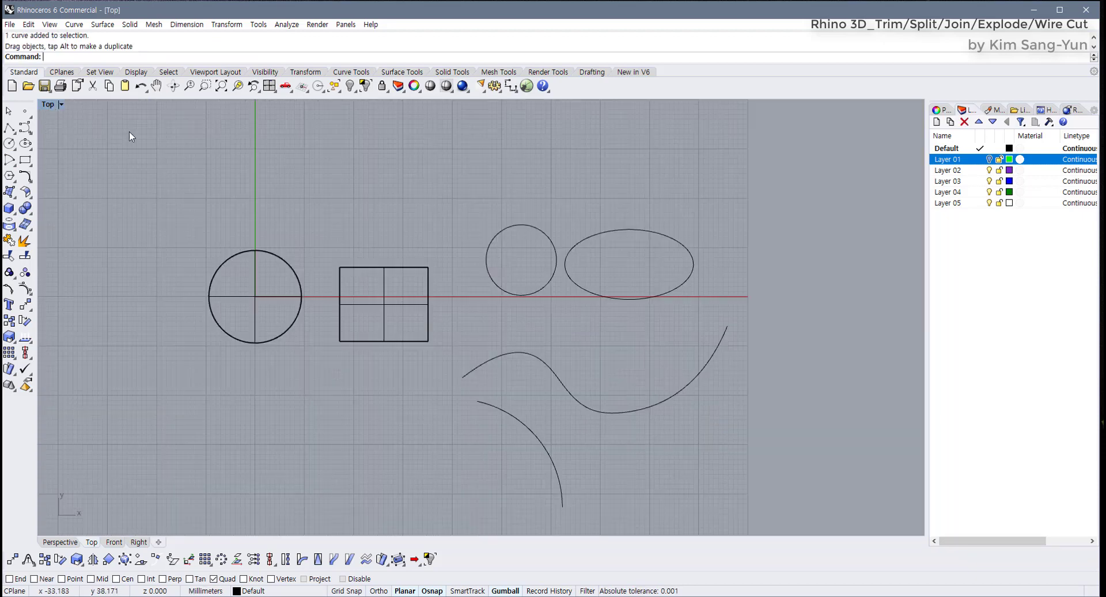
pyautogui.moveTo(592, 407); pyautogui.dragTo(604, 374)
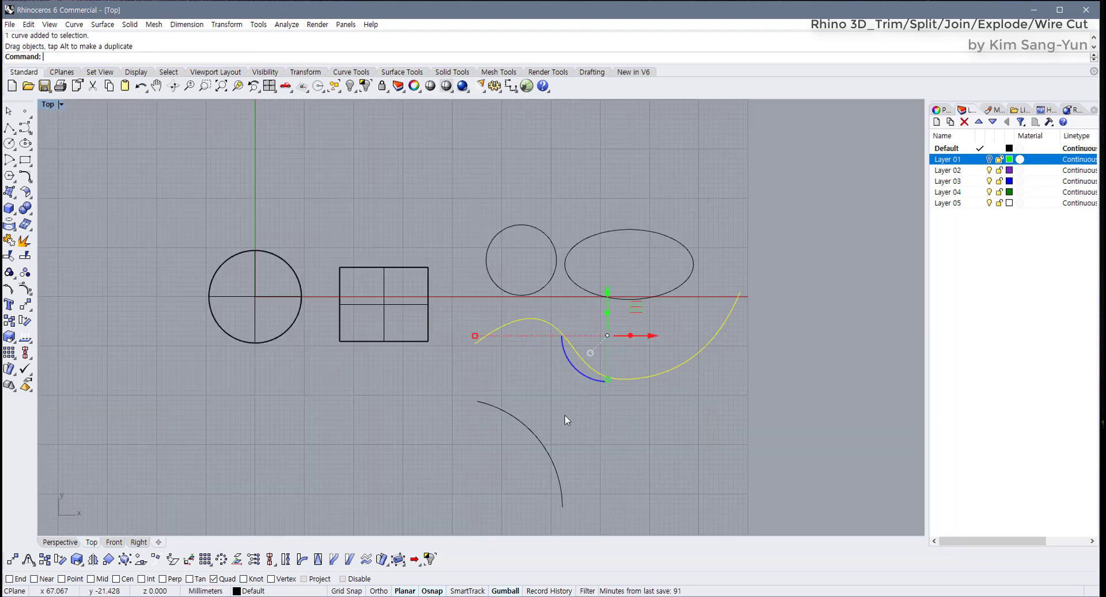
pyautogui.moveTo(546, 448); pyautogui.dragTo(608, 174)
pyautogui.click(712, 184)
pyautogui.scroll(2, 625, 267)
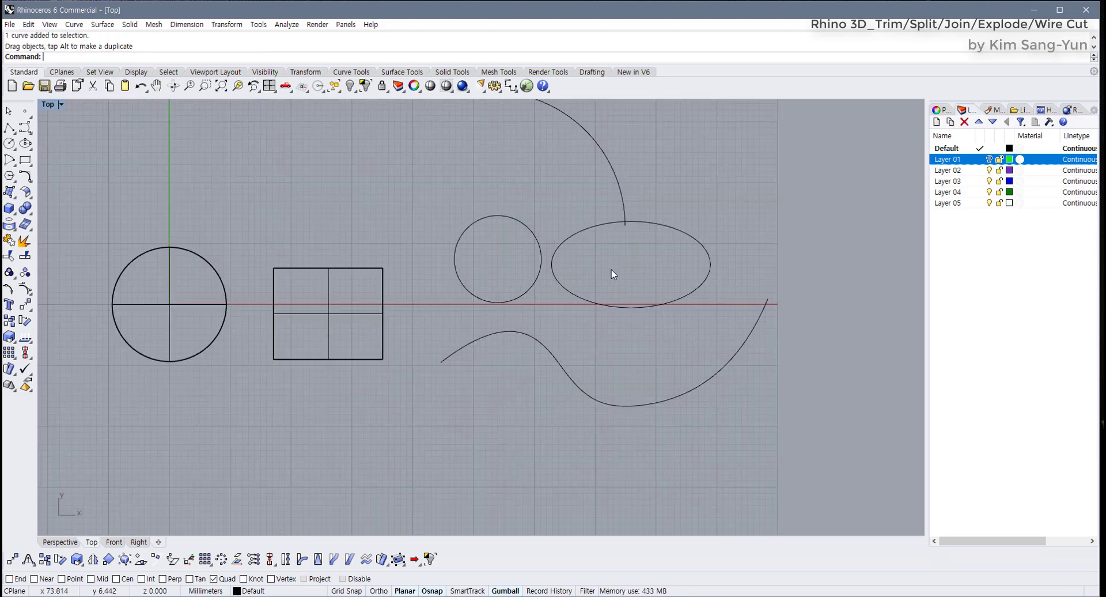
# Draw a closed diamond-shaped polyline inside the circle, snapping its corners to the circle's four quad points
pyautogui.moveTo(611, 270); pyautogui.dragTo(395, 368, button='right')
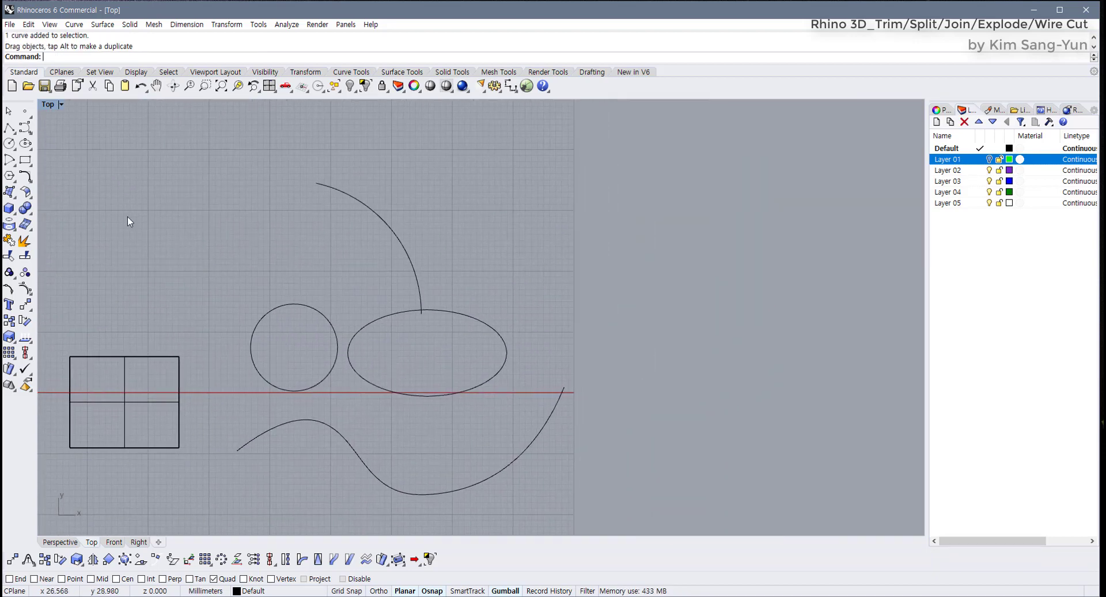
pyautogui.click(8, 129)
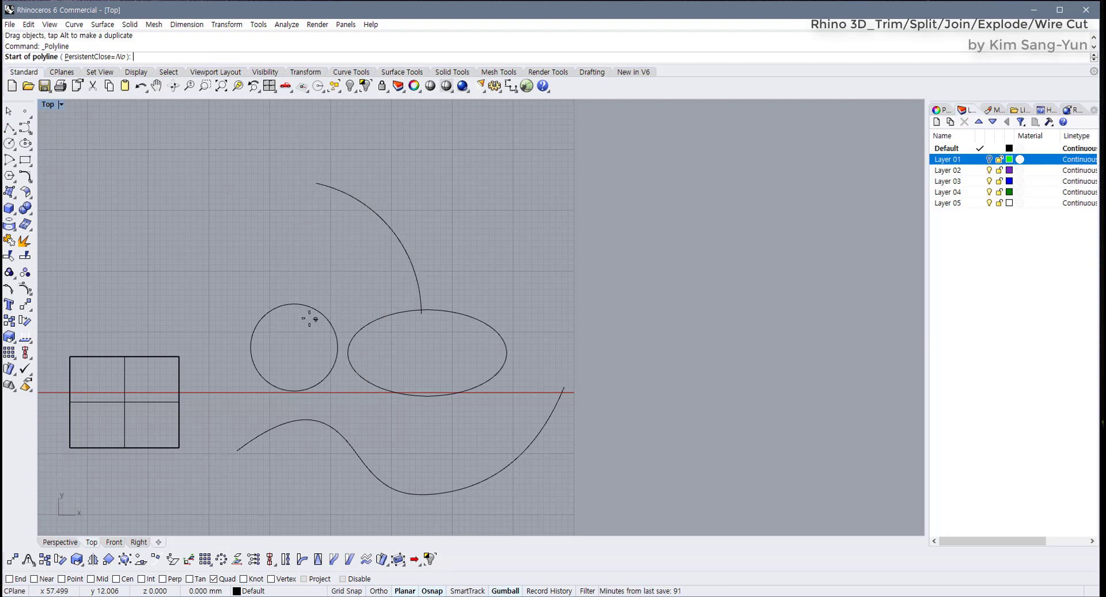
pyautogui.scroll(5, 290, 304)
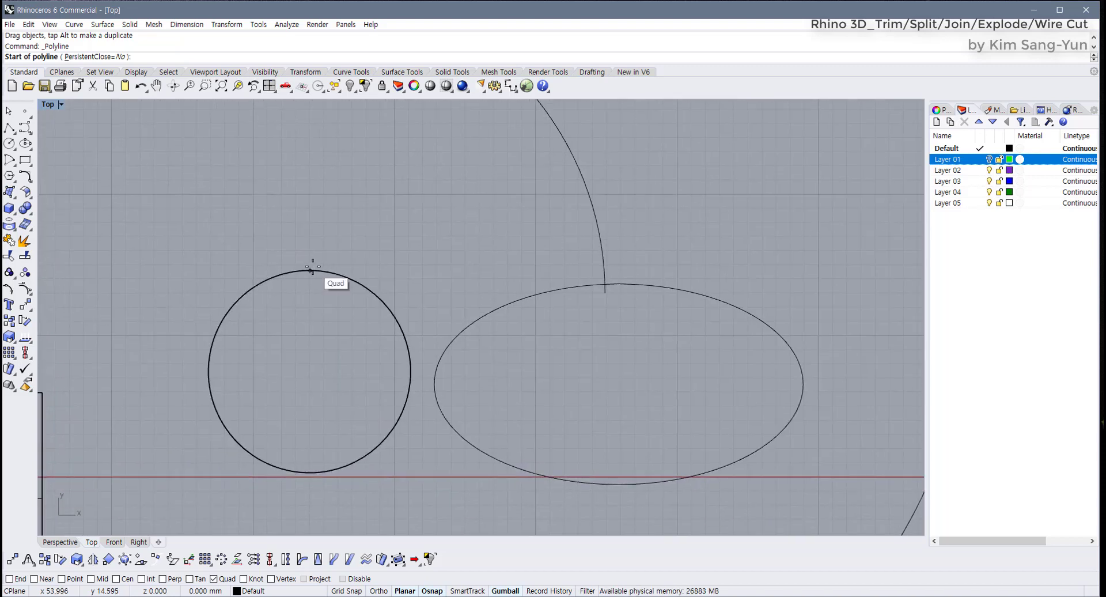
pyautogui.click(310, 270)
pyautogui.click(209, 371)
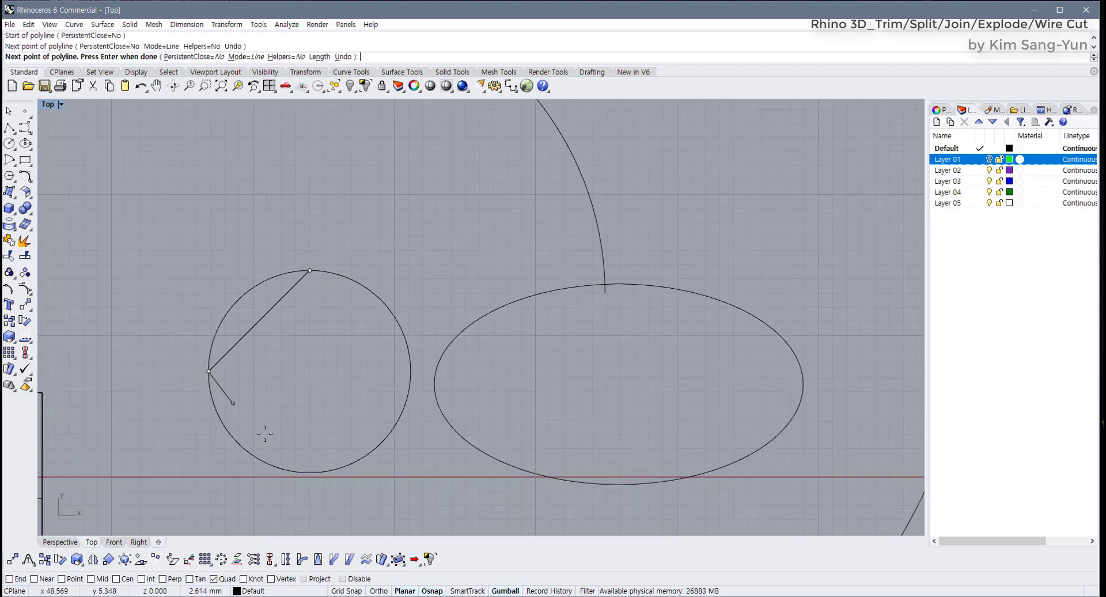
pyautogui.click(310, 472)
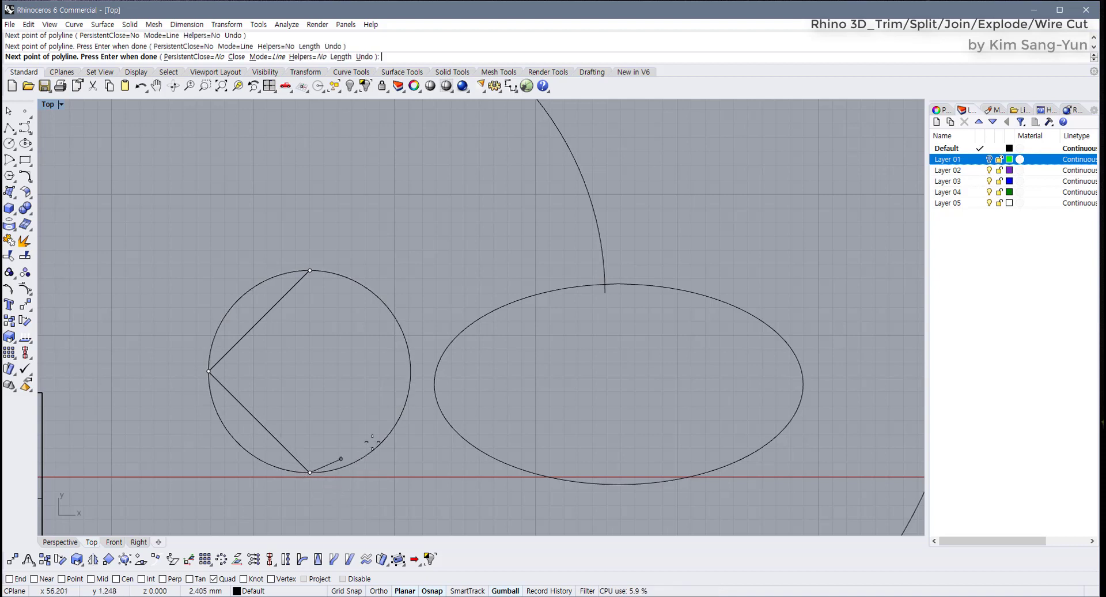
pyautogui.click(411, 371)
pyautogui.click(310, 270)
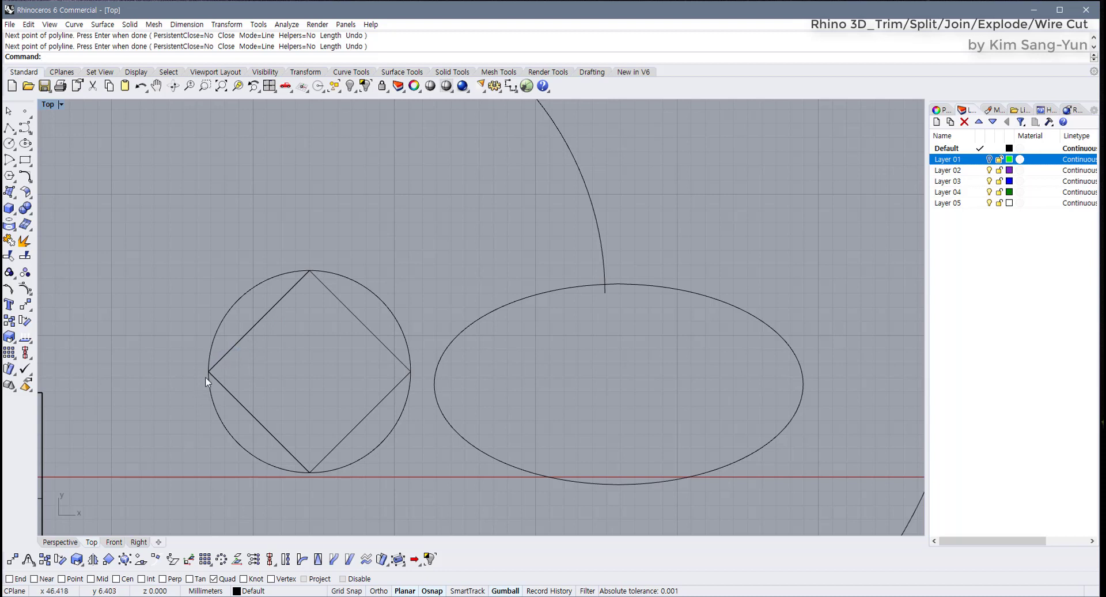
# Draw a closed diamond-shaped polyline inside the ellipse, snapping its corners to the ellipse's four quad points
pyautogui.moveTo(369, 405); pyautogui.dragTo(204, 354, button='right')
pyautogui.click(362, 246)
pyautogui.rightClick(428, 273)
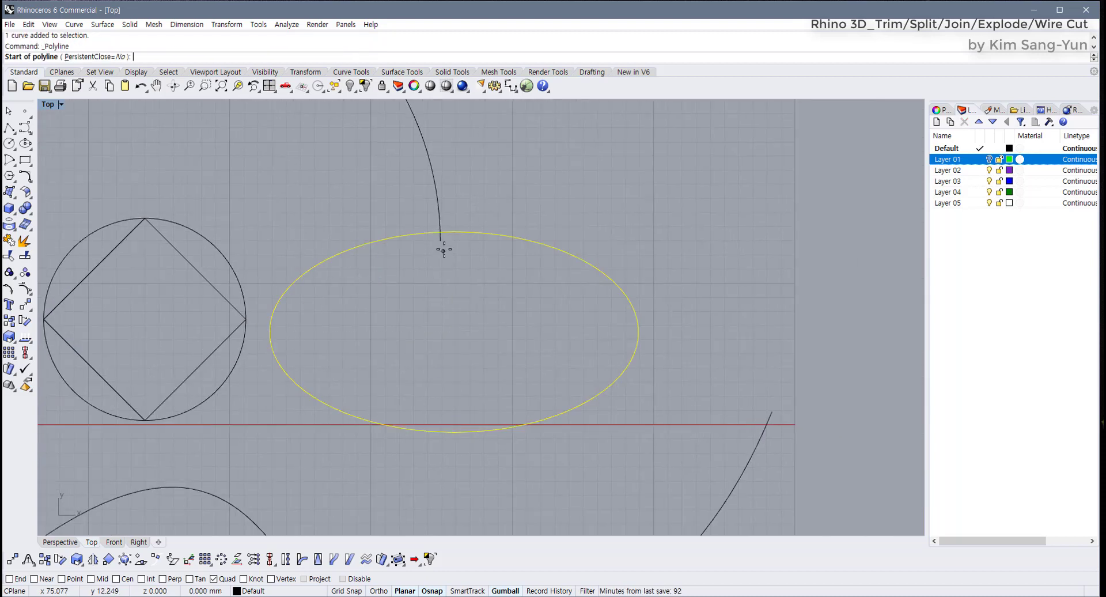
pyautogui.click(454, 232)
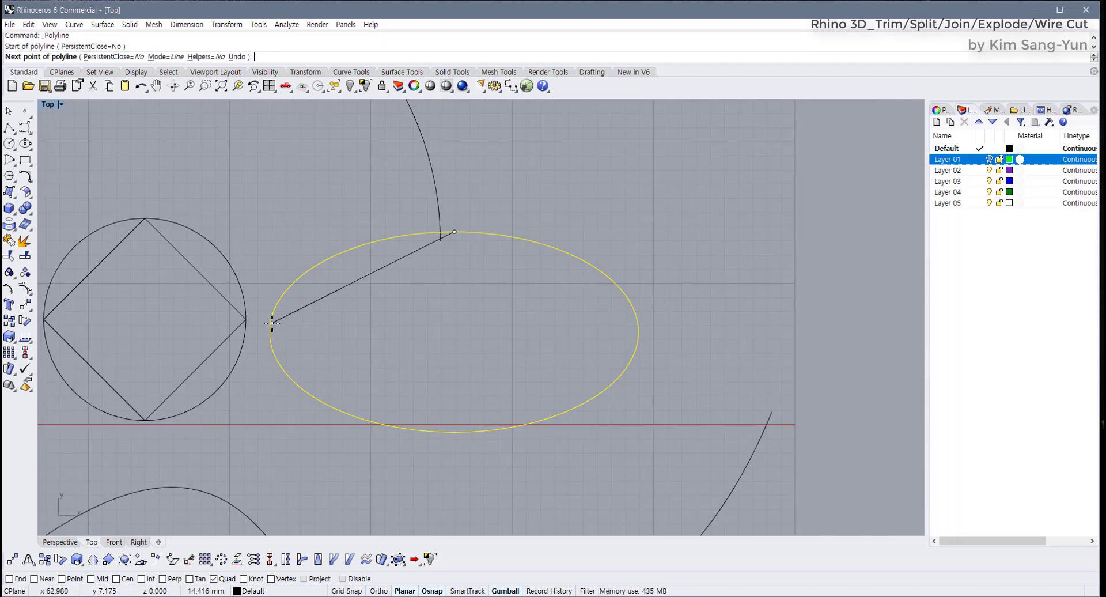
pyautogui.click(270, 332)
pyautogui.click(454, 432)
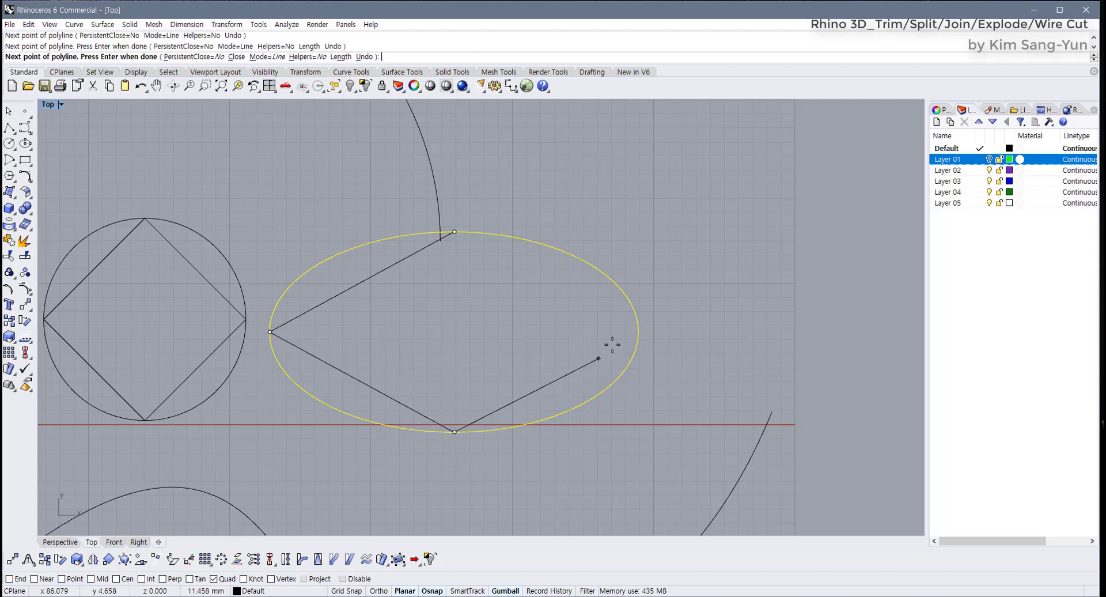
pyautogui.click(637, 331)
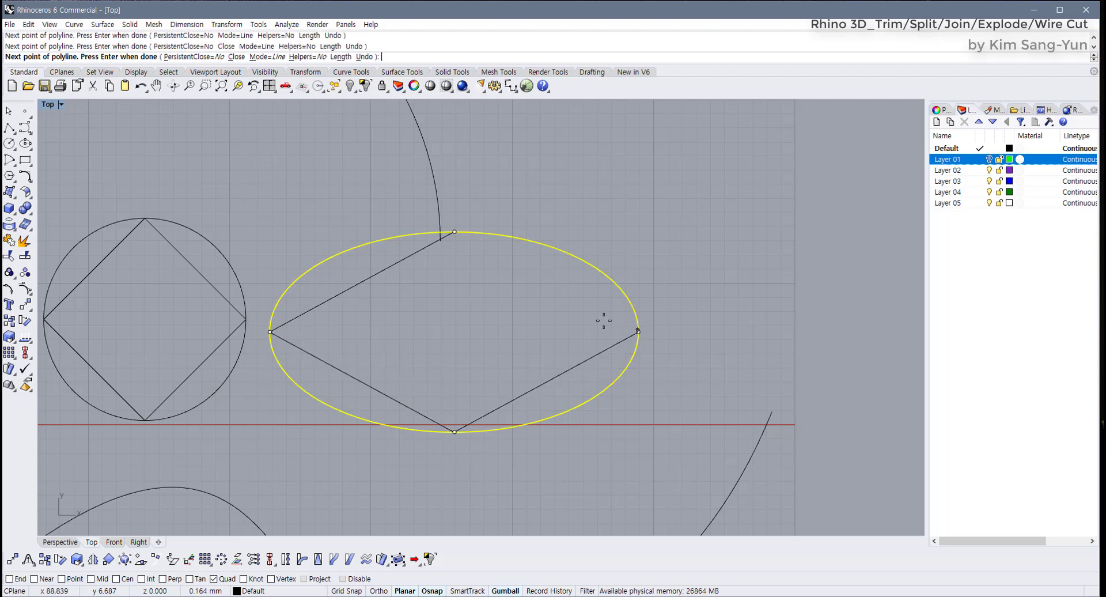
pyautogui.click(454, 232)
# Draw a short, slightly slanted line upward from the quad point at the freeform curve's crest
pyautogui.scroll(-4, 499, 277)
pyautogui.scroll(4, 442, 343)
pyautogui.rightClick(464, 306)
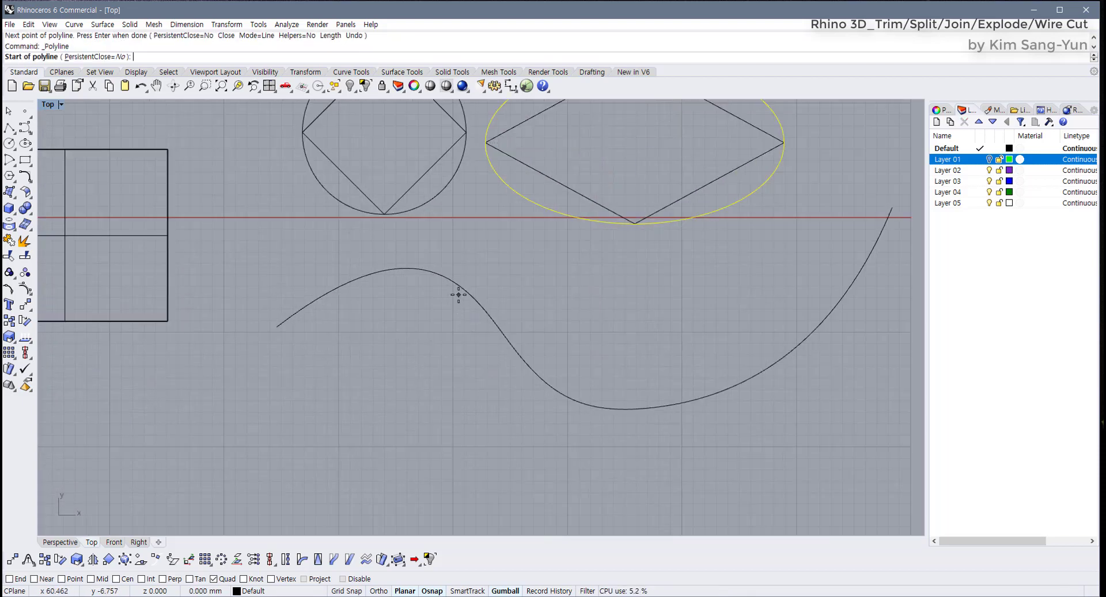
pyautogui.click(405, 267)
pyautogui.moveTo(547, 347); pyautogui.dragTo(395, 361, button='right')
pyautogui.click(265, 246)
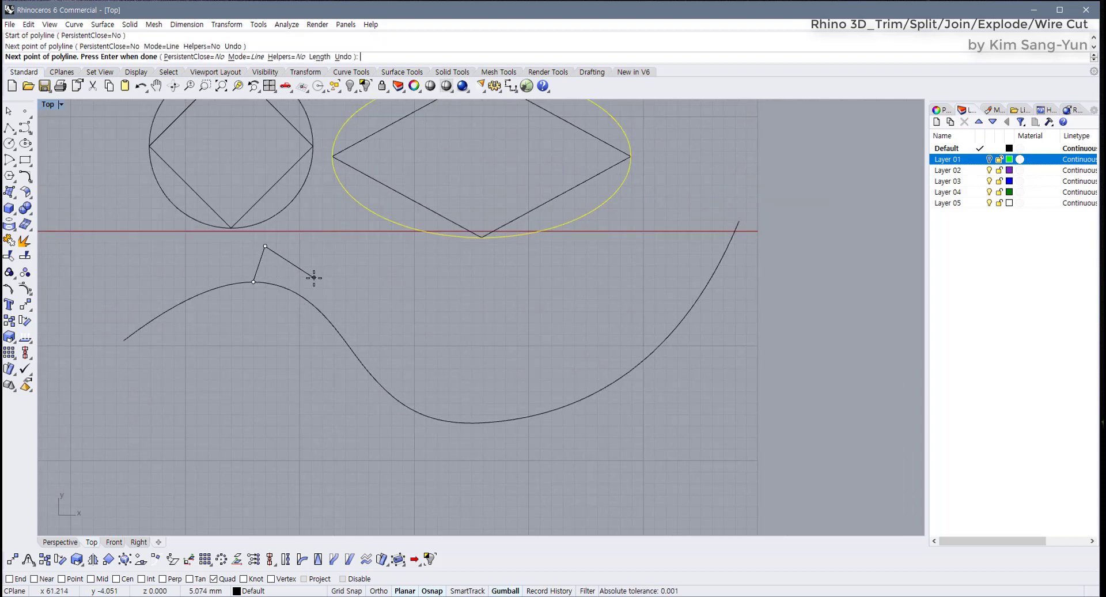
pyautogui.press('Return')
# Draw a short line downward from the quad point at the lowest bend of the freeform curve
pyautogui.click(435, 417)
pyautogui.press('Return')
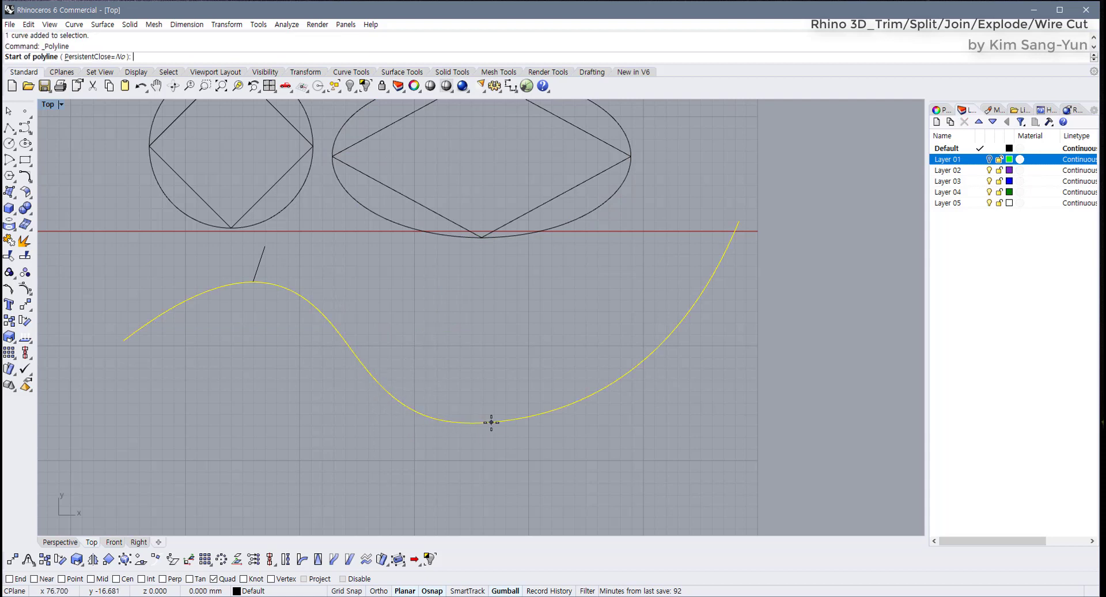
pyautogui.click(472, 424)
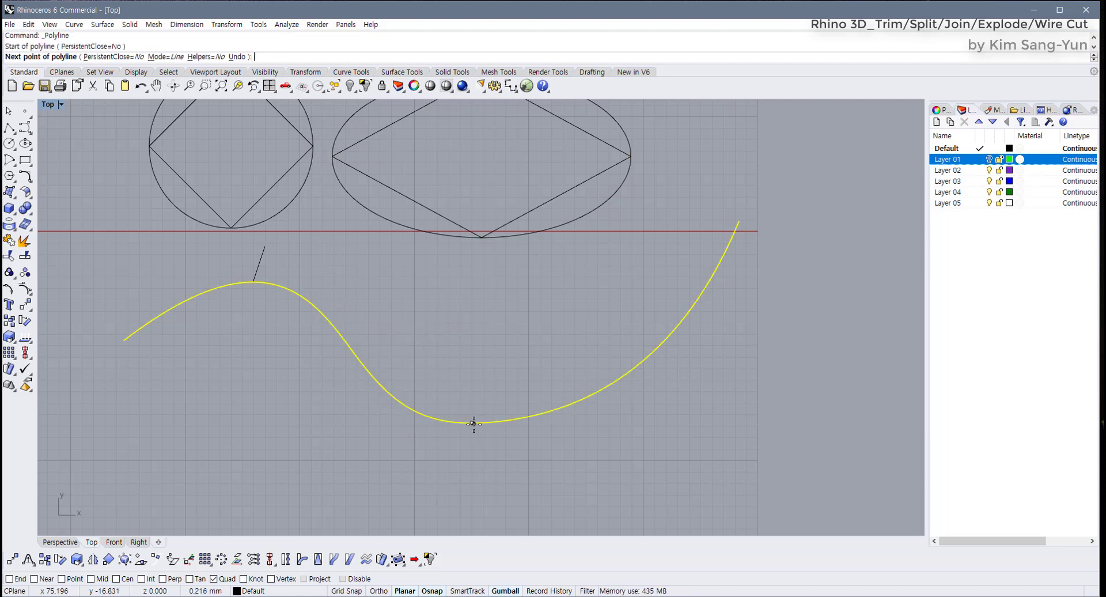
pyautogui.click(475, 462)
pyautogui.press('Return')
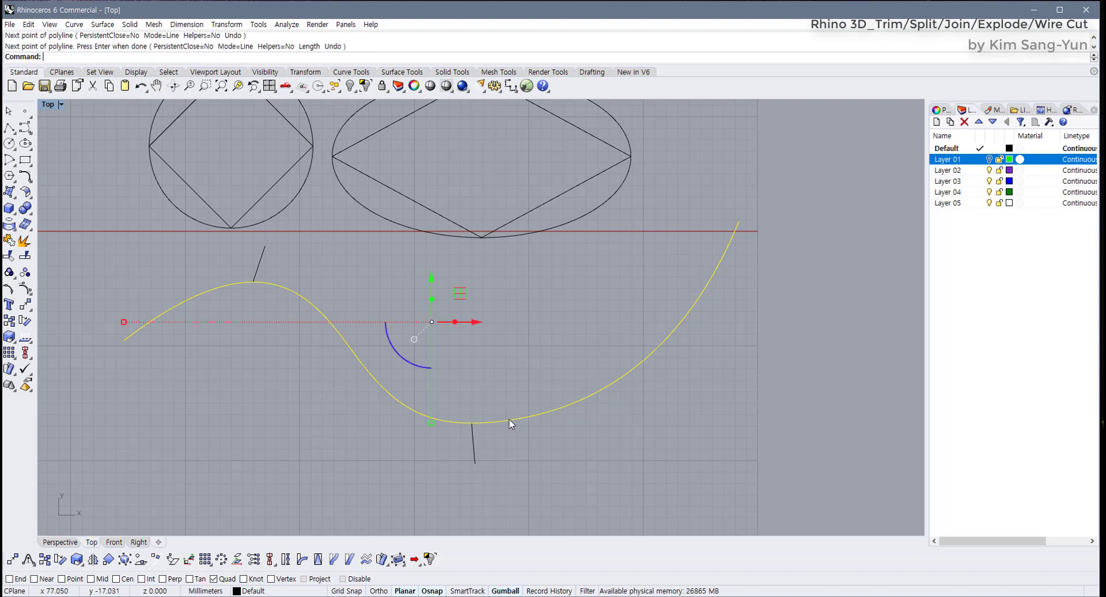
# Probe the freeform curve's lower bend and the arc above the ellipse for quad snaps with the Polyline command, without drawing
pyautogui.press('Return')
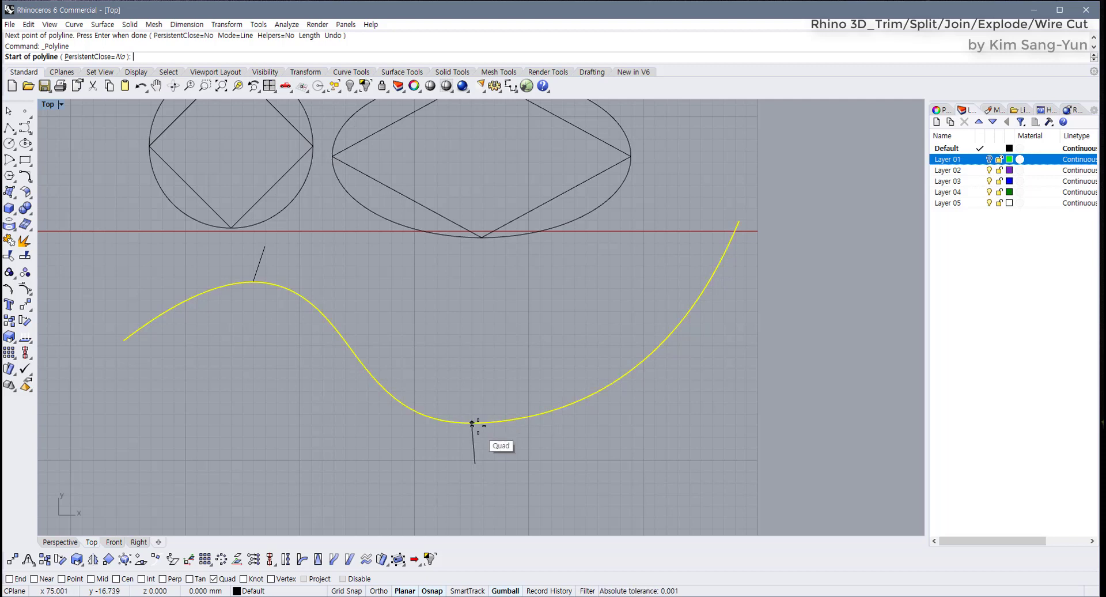
pyautogui.scroll(-6, 329, 277)
pyautogui.moveTo(390, 273); pyautogui.dragTo(389, 510, button='right')
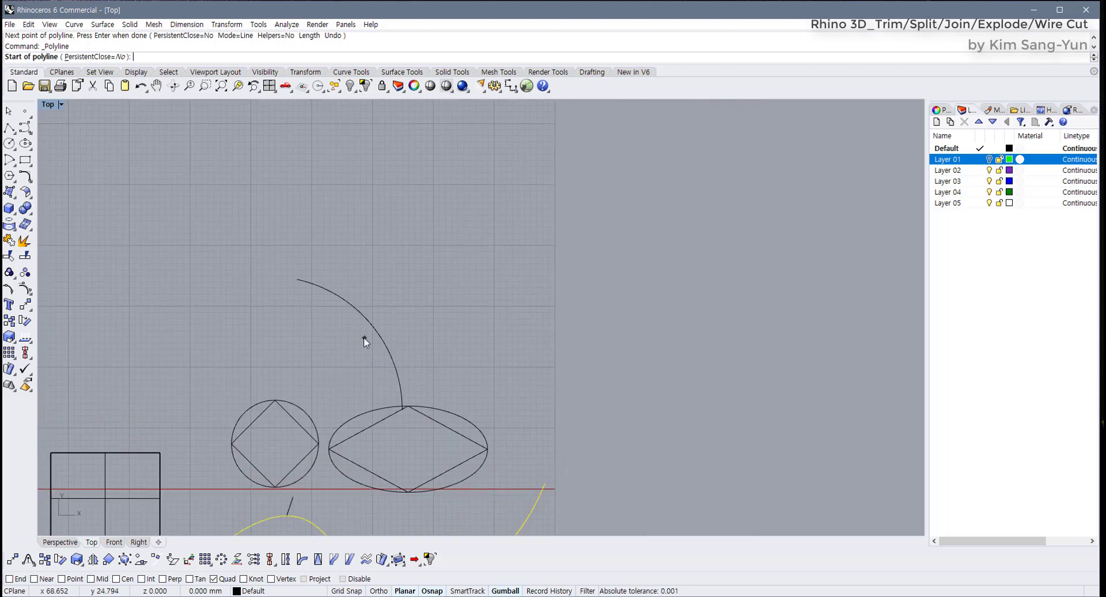
pyautogui.press('Escape')
pyautogui.click(377, 332)
pyautogui.scroll(4, 338, 353)
pyautogui.rightClick(302, 246)
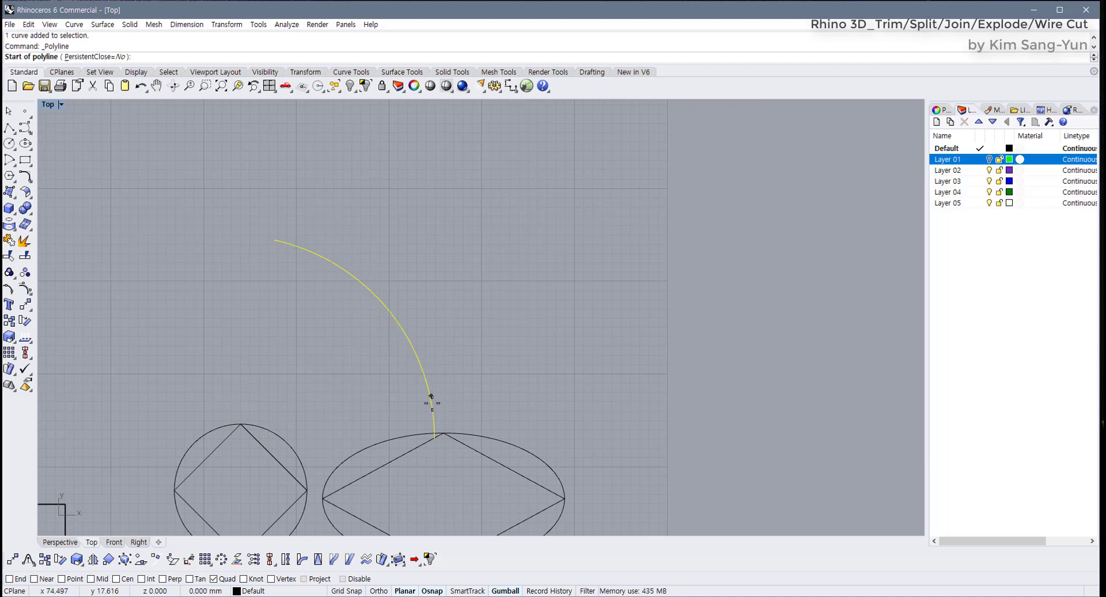
pyautogui.press('Escape')
# Delete the arc above the ellipse and draw an upward-bulging arc by start, end and point above the circle
pyautogui.moveTo(424, 372); pyautogui.dragTo(379, 378)
pyautogui.press('Delete')
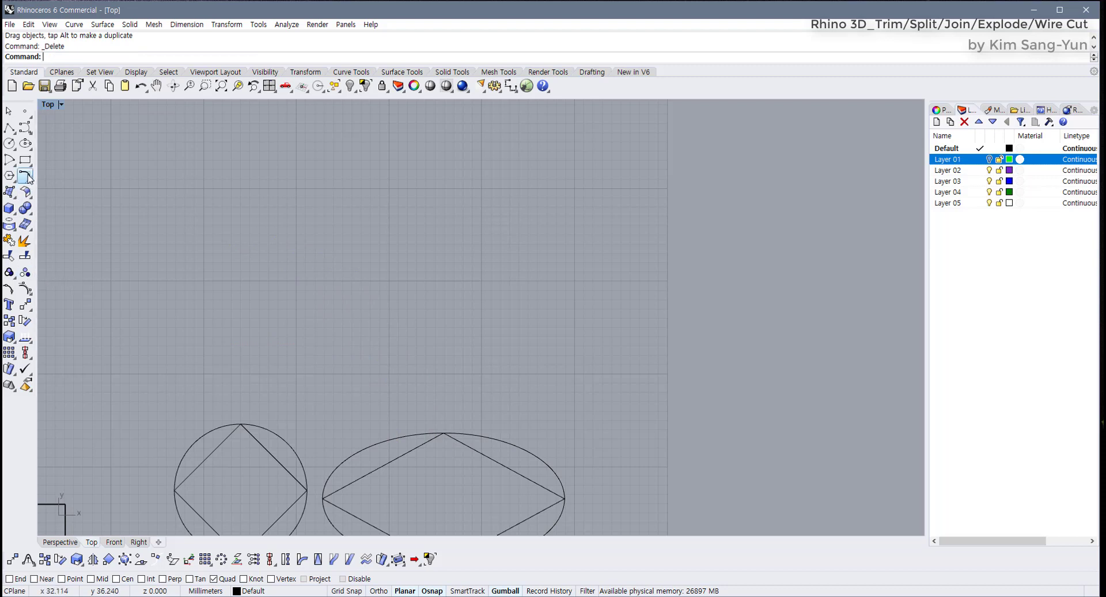
pyautogui.click(10, 160)
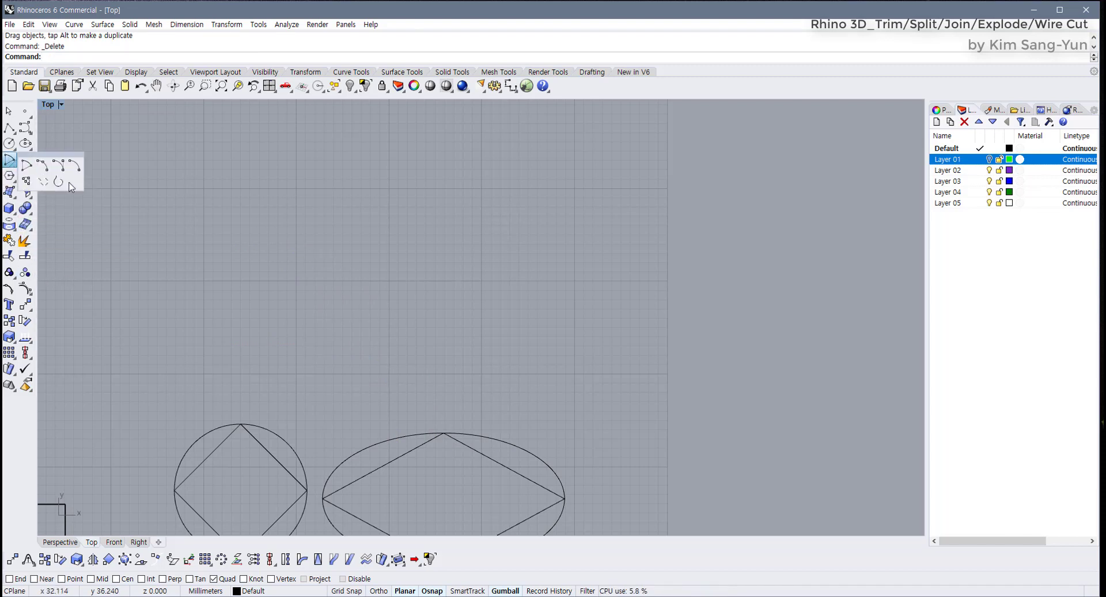
pyautogui.click(44, 167)
pyautogui.click(209, 386)
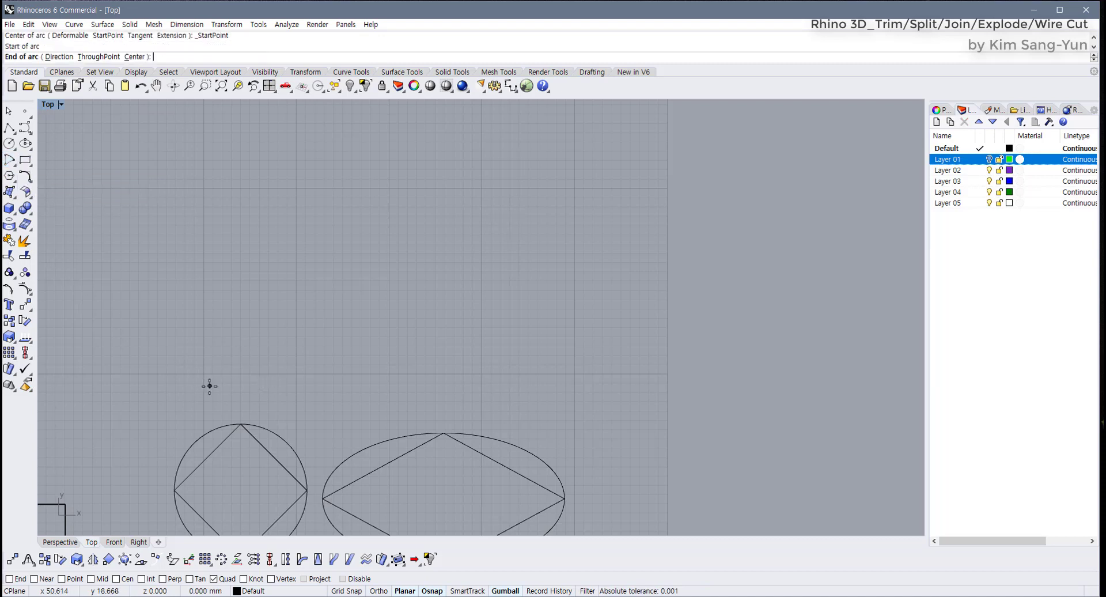
pyautogui.click(371, 358)
pyautogui.click(313, 336)
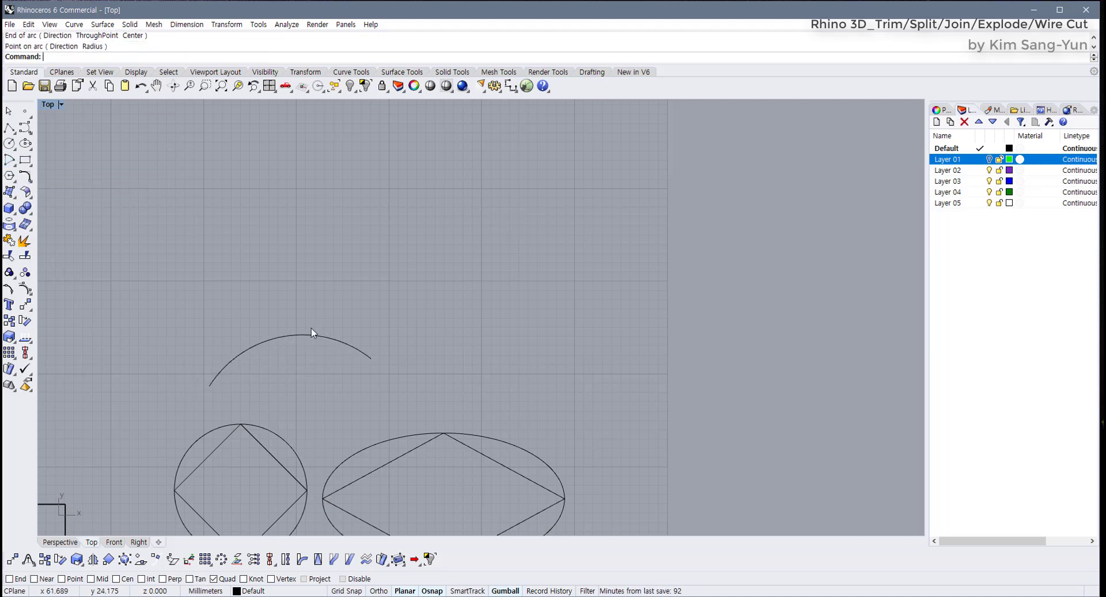
# Draw a short line upward from the new arc's quad point at its crest, and inspect where they meet
pyautogui.scroll(4, 316, 311)
pyautogui.click(9, 127)
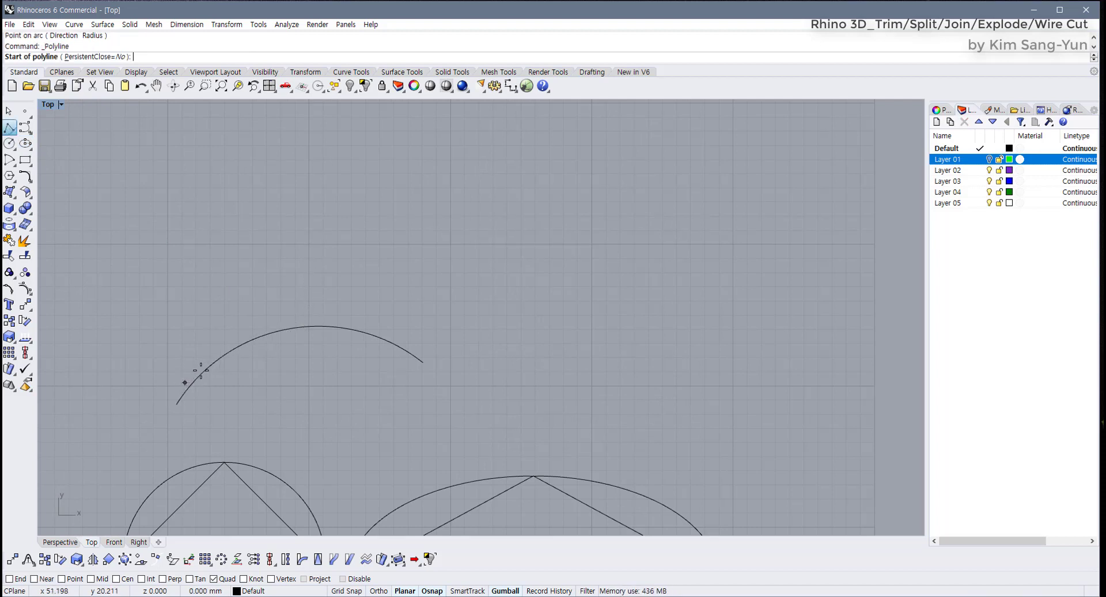
pyautogui.click(319, 327)
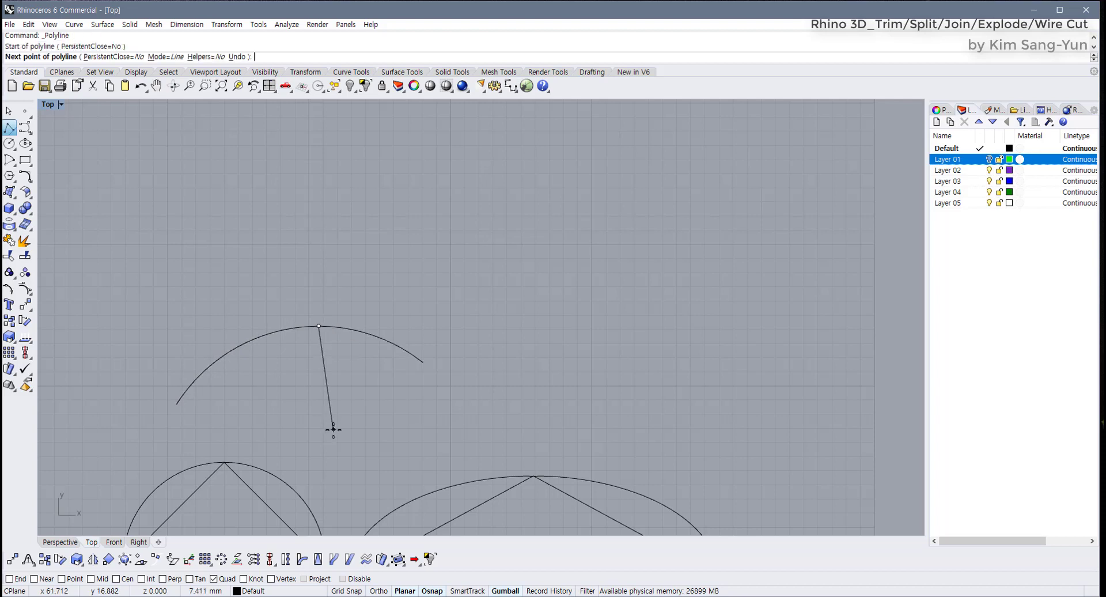
pyautogui.click(314, 277)
pyautogui.scroll(2, 334, 292)
pyautogui.rightClick(333, 291)
pyautogui.click(315, 320)
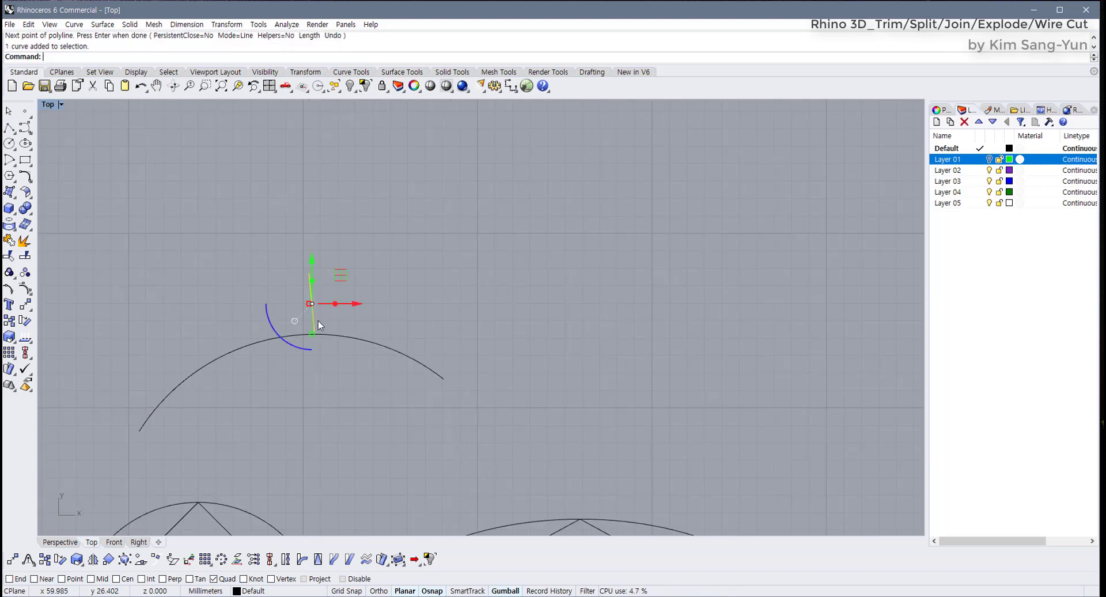
pyautogui.scroll(4, 334, 345)
pyautogui.click(363, 334)
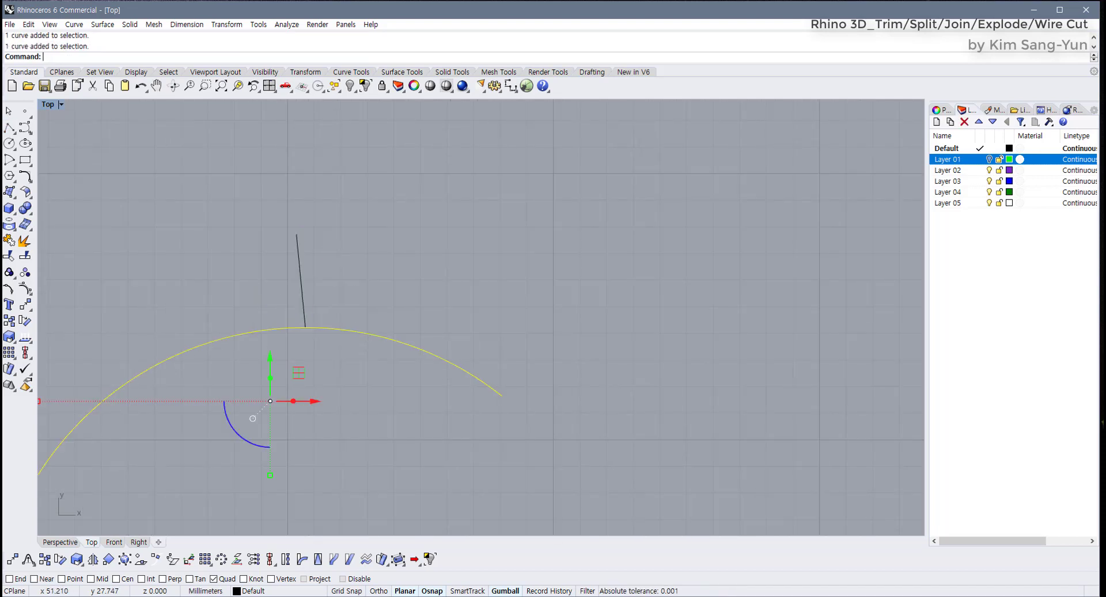
# Delete the circle, ellipse, freeform curve and arc together with all their polylines, keeping only the two solids
pyautogui.scroll(-5, 327, 269)
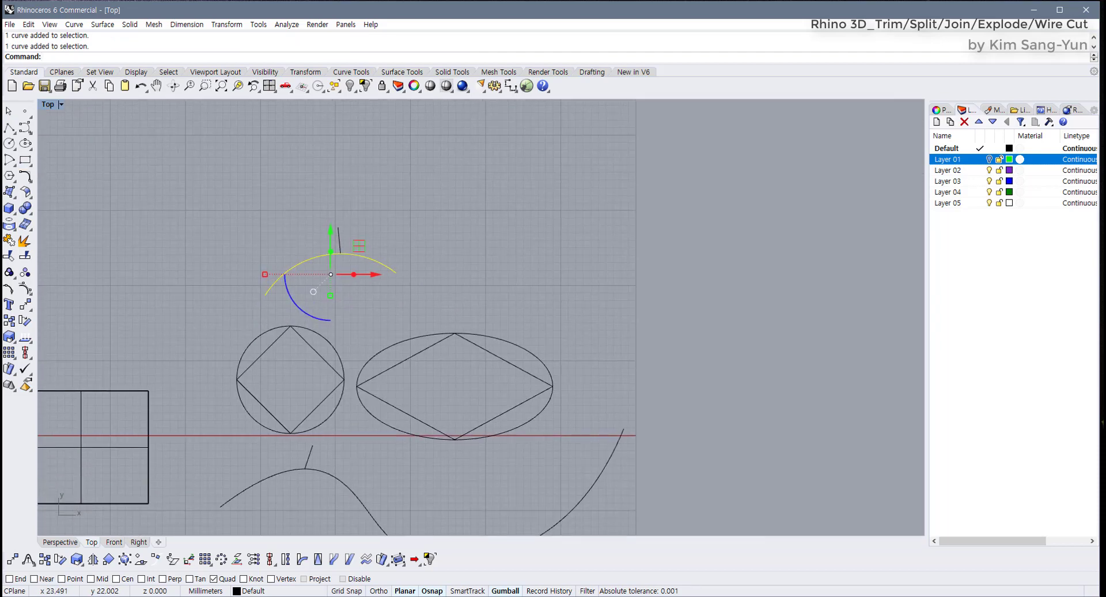
pyautogui.scroll(-3, 508, 330)
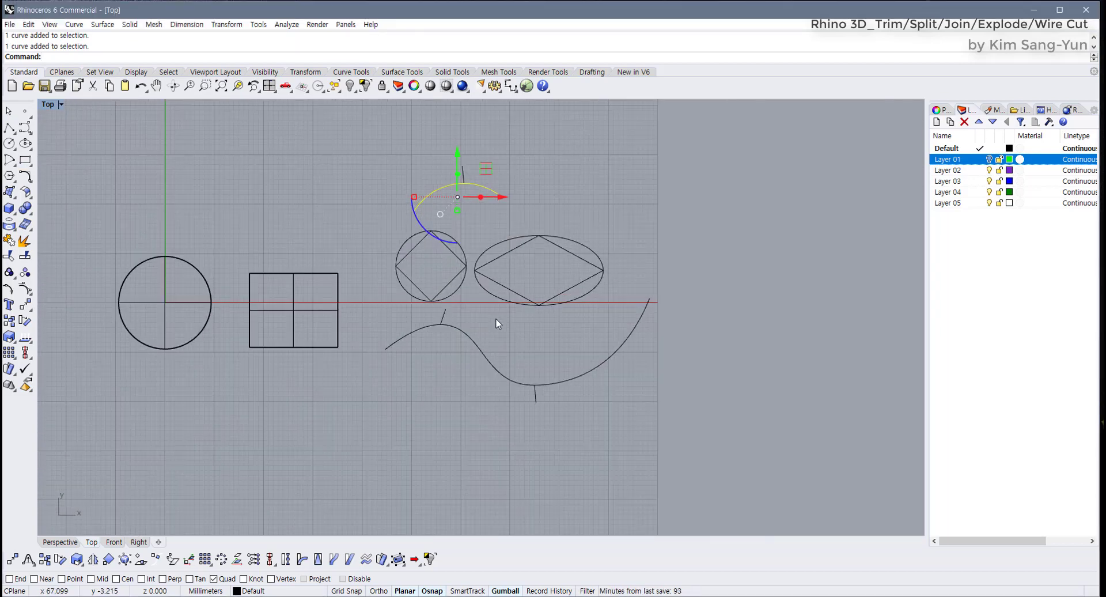
pyautogui.moveTo(646, 432); pyautogui.dragTo(393, 130)
pyautogui.press('Delete')
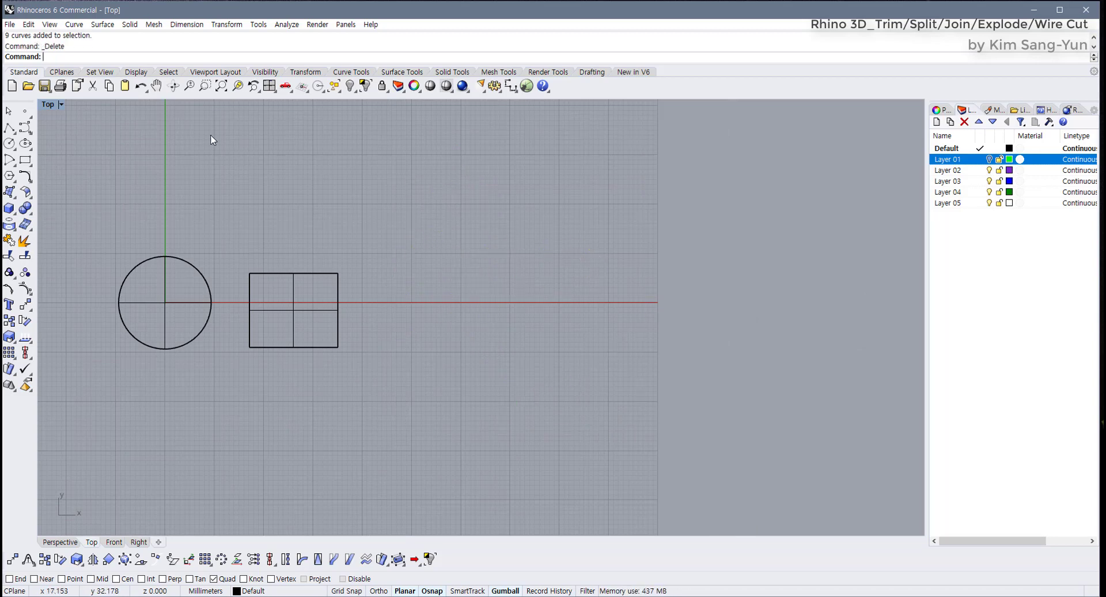
# Restore the multi-viewport layout, maximize the Perspective view, and frame the upper end of the cylinder
pyautogui.doubleClick(51, 106)
pyautogui.doubleClick(494, 106)
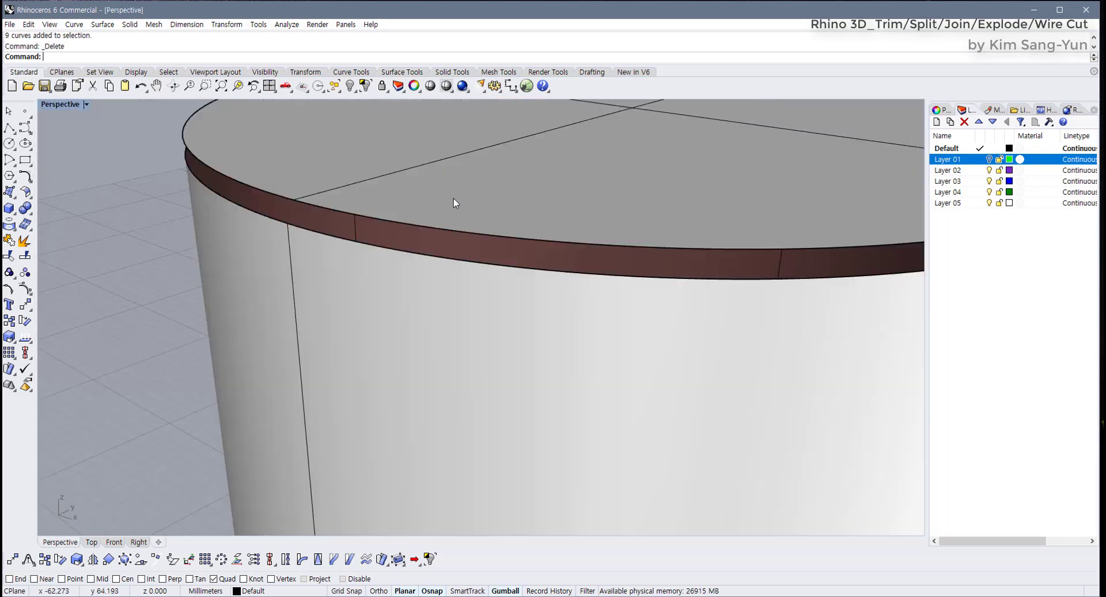
pyautogui.scroll(-14, 452, 201)
pyautogui.moveTo(446, 207); pyautogui.dragTo(440, 205, button='right')
pyautogui.scroll(8, 440, 206)
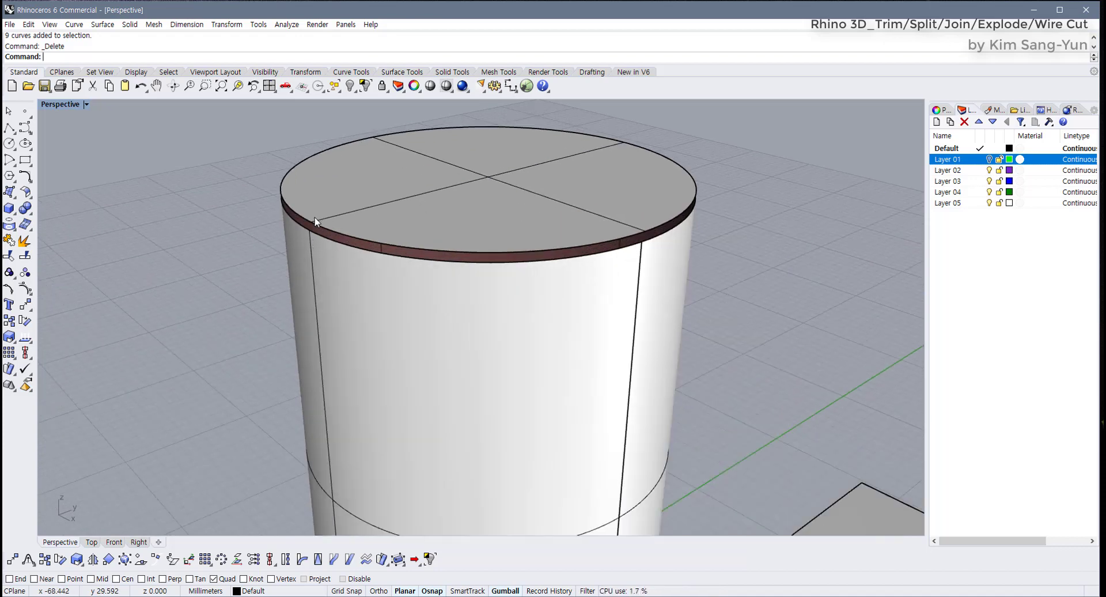
# Select the cylinder's flat top surface and examine up close where its isocurve meets the rim
pyautogui.scroll(3, 316, 221)
pyautogui.click(325, 222)
pyautogui.click(236, 263)
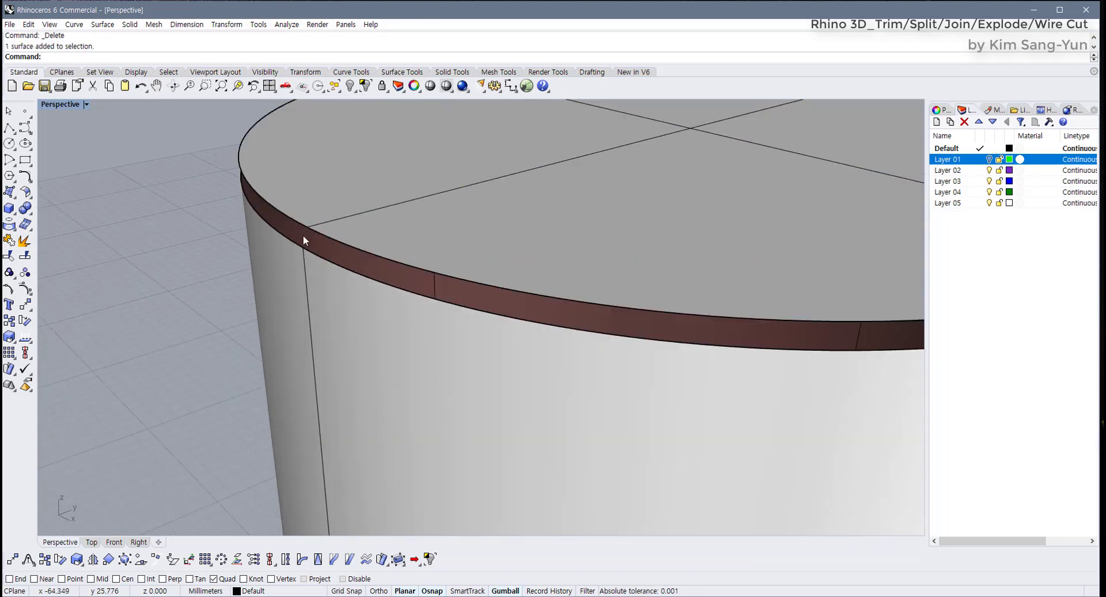
pyautogui.click(354, 212)
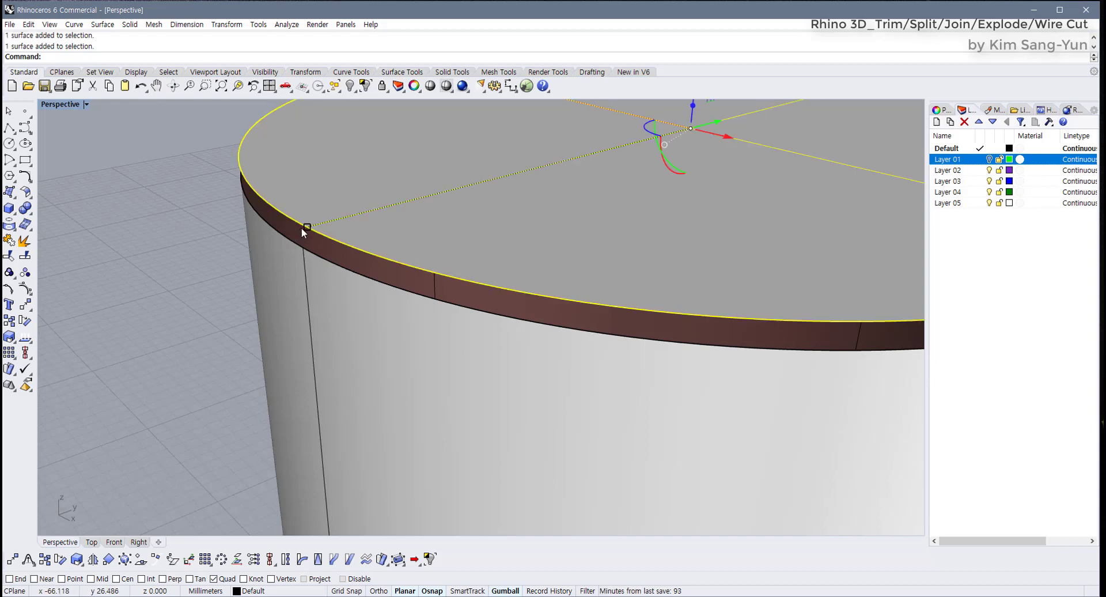
pyautogui.scroll(2, 313, 233)
pyautogui.scroll(2, 313, 233)
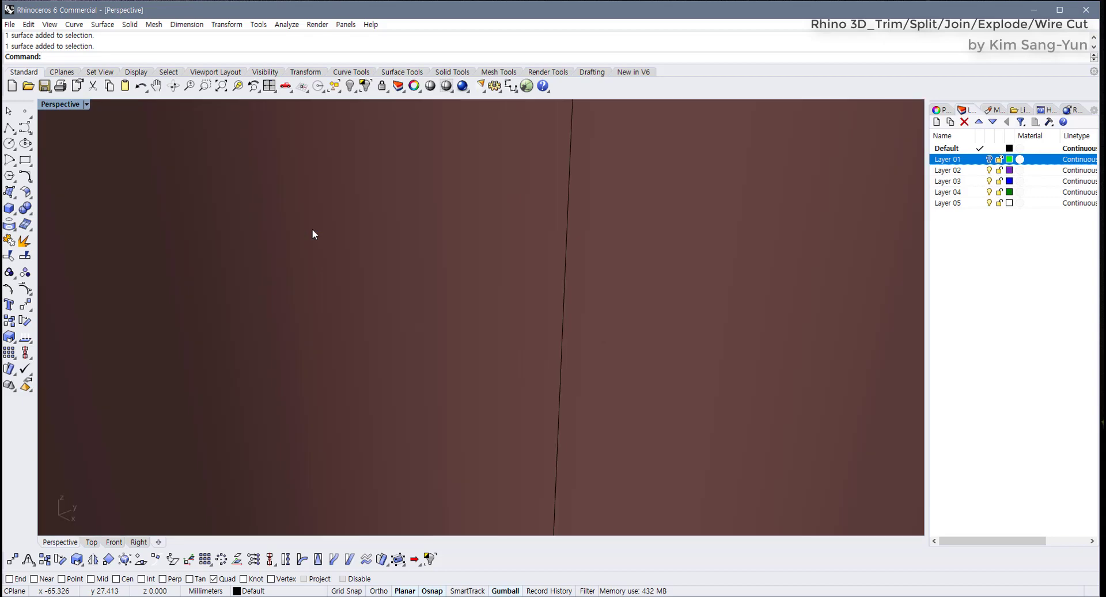
pyautogui.scroll(-4, 313, 233)
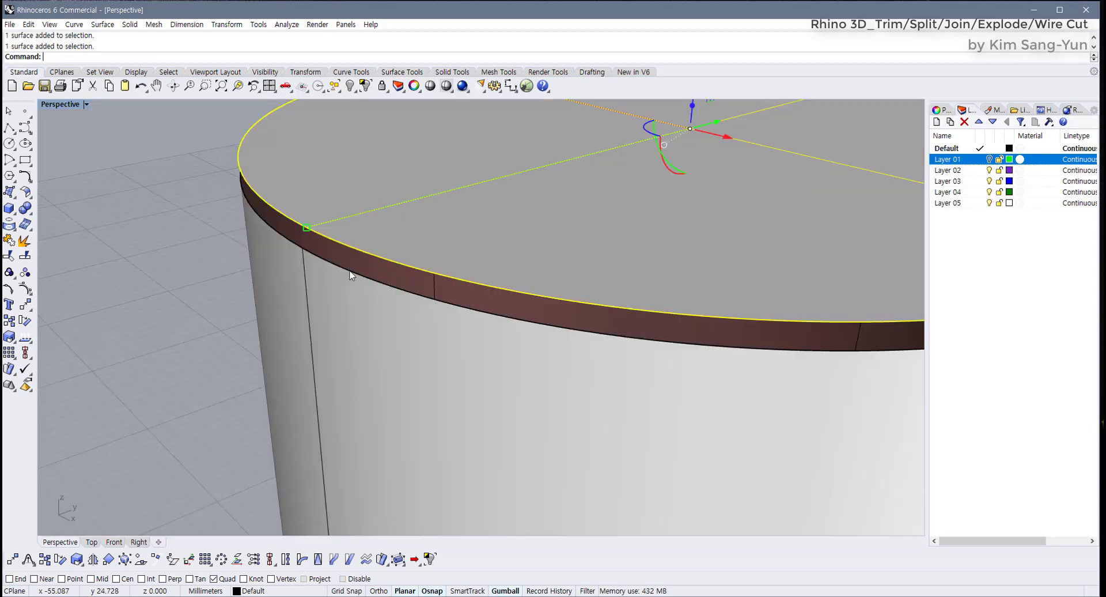
# Turn off Gumball and move the separated top surface from its rim quad point to the matching quad point on the cylinder wall's upper edge
pyautogui.click(506, 591)
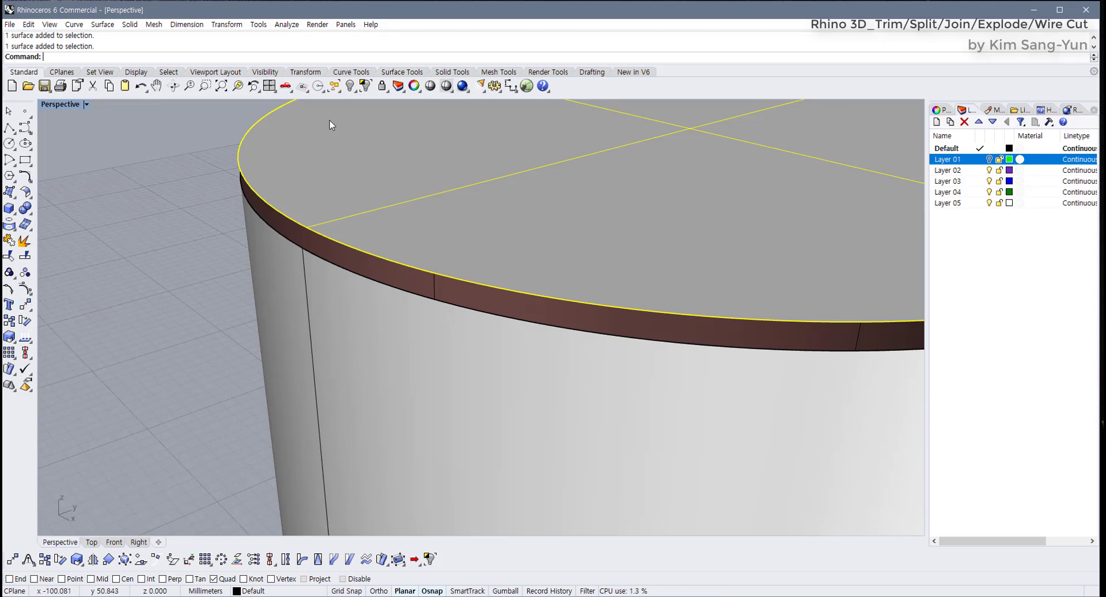
pyautogui.click(307, 72)
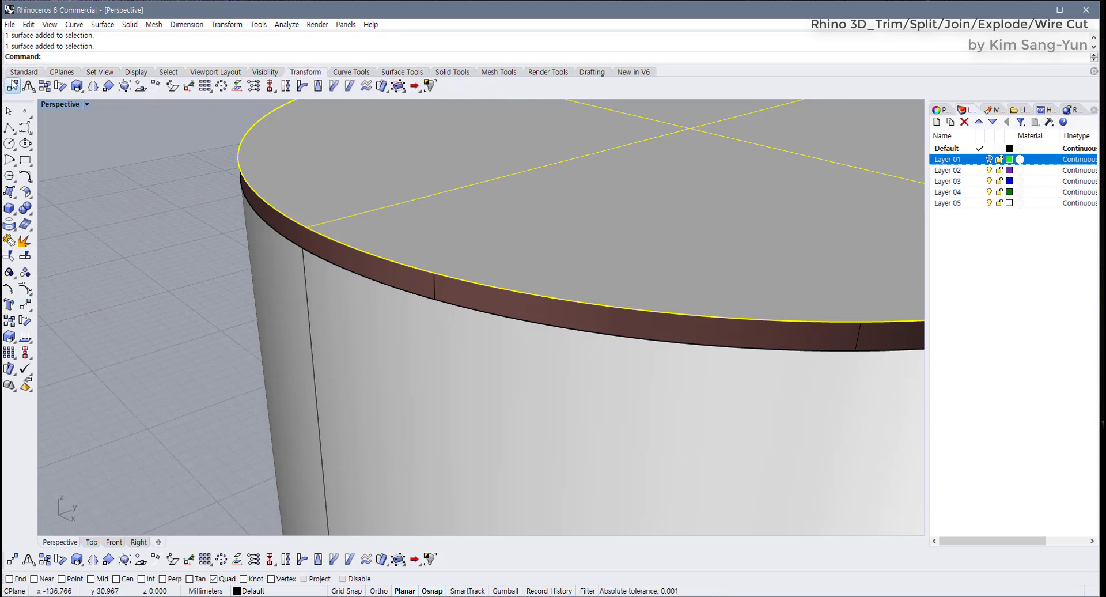
pyautogui.click(26, 306)
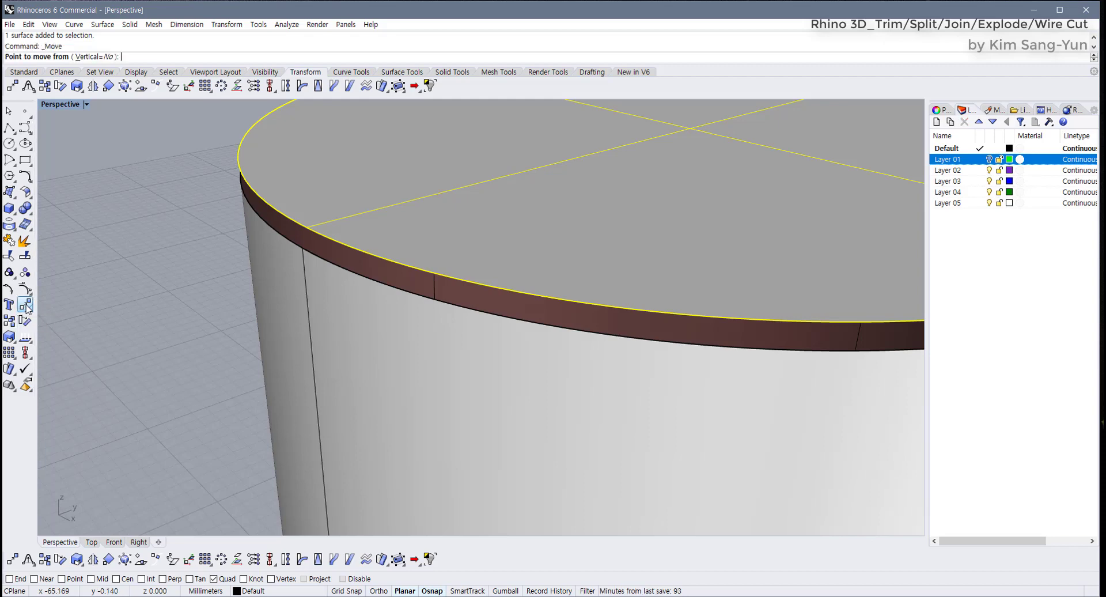
pyautogui.click(307, 228)
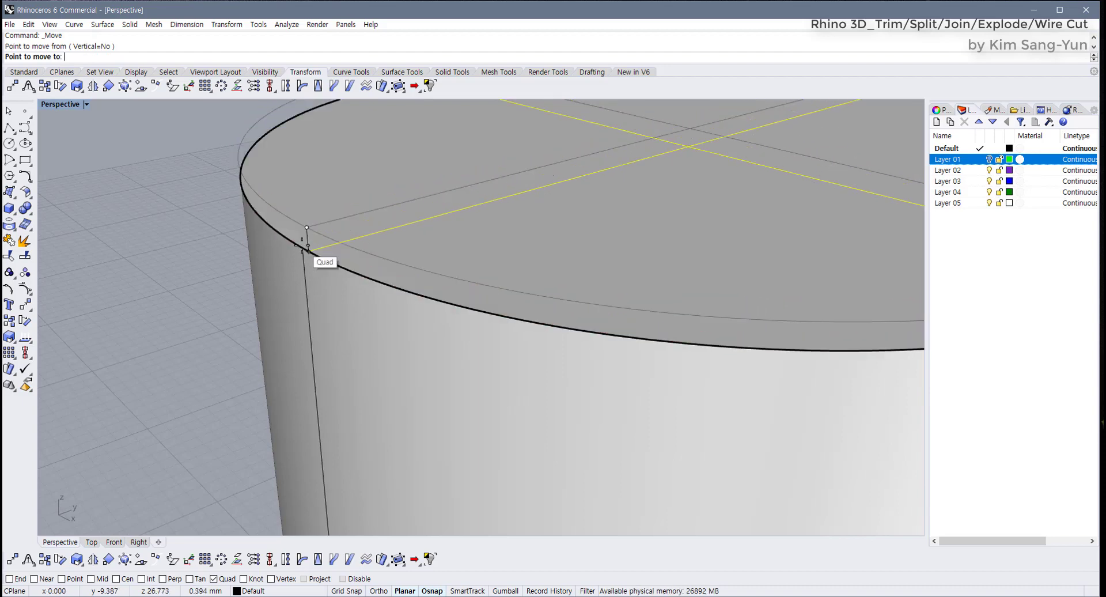
pyautogui.click(306, 248)
pyautogui.scroll(-3, 316, 261)
pyautogui.scroll(2, 306, 300)
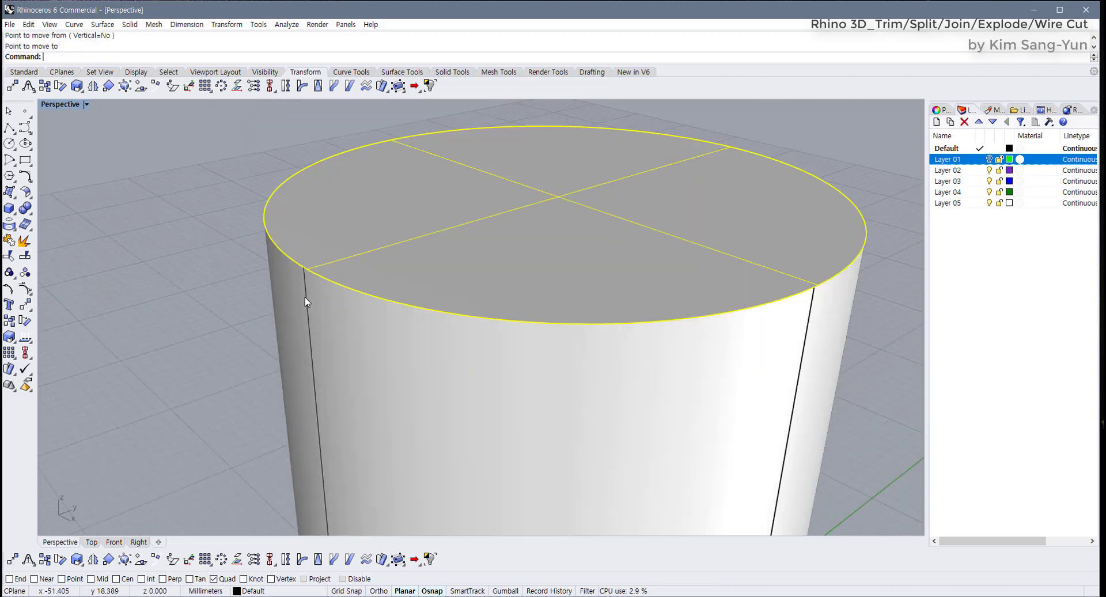
# Join the top surface and the open cylinder into one polysurface, and check that they select together
pyautogui.moveTo(305, 300); pyautogui.dragTo(168, 308, button='right')
pyautogui.click(420, 297)
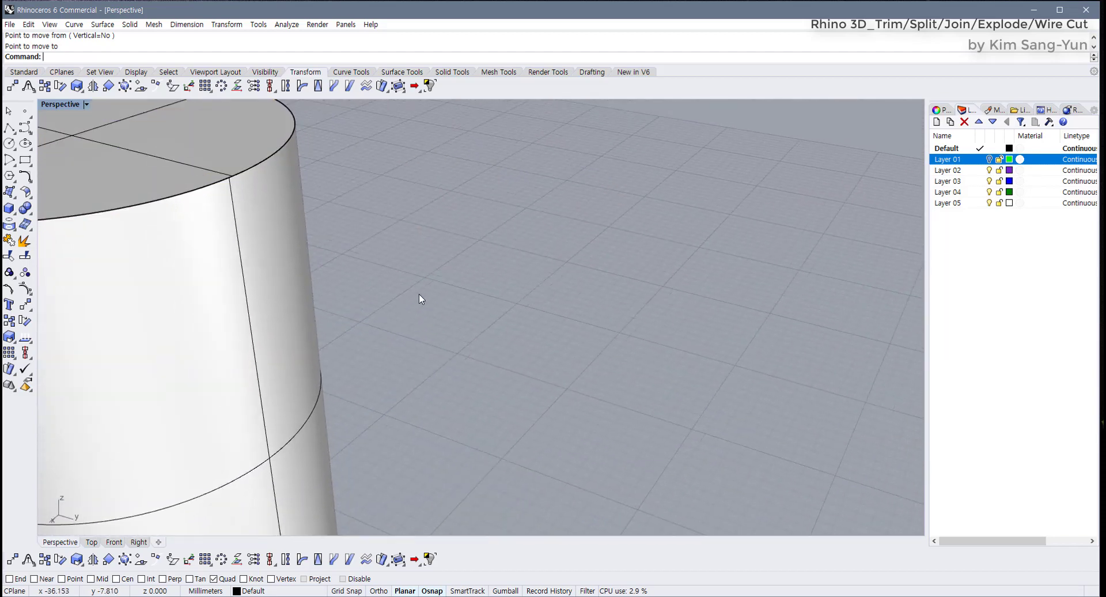
pyautogui.moveTo(403, 276); pyautogui.dragTo(101, 214)
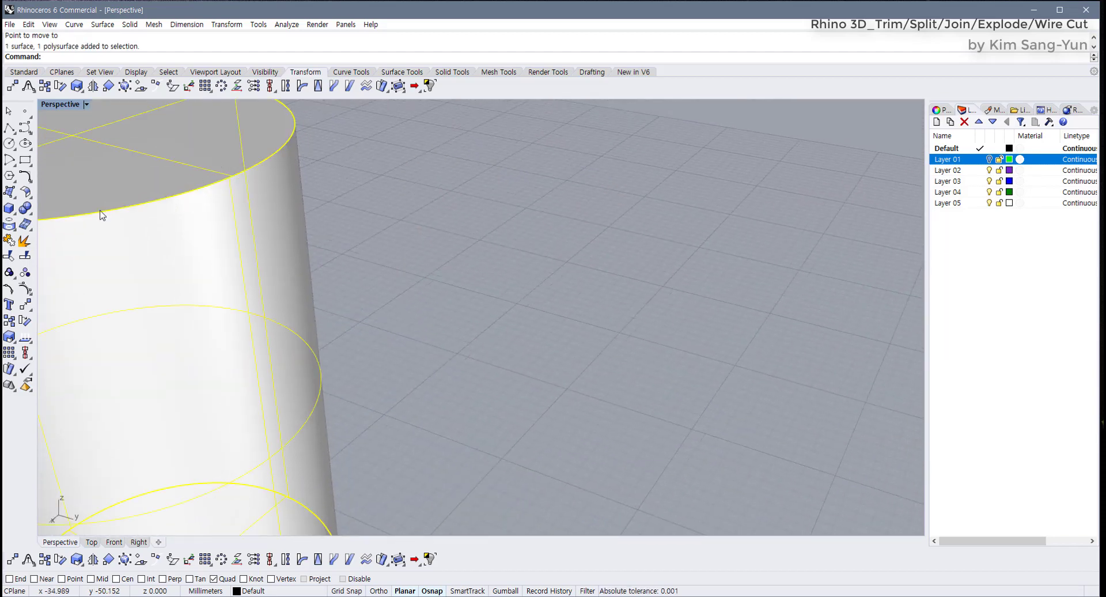
pyautogui.click(10, 240)
pyautogui.click(329, 247)
pyautogui.click(230, 271)
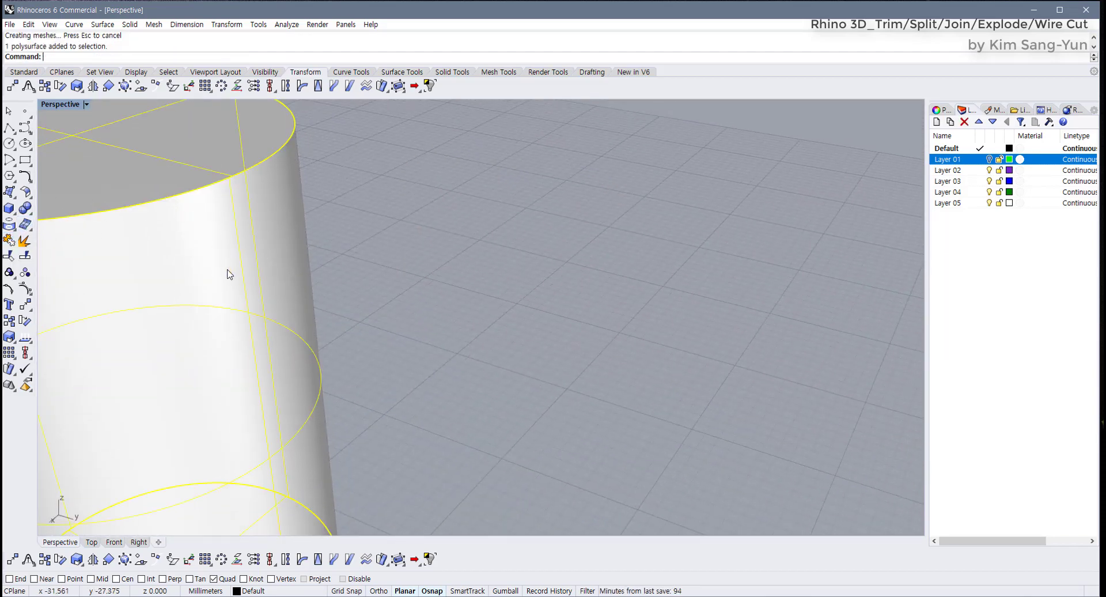
pyautogui.moveTo(232, 266); pyautogui.dragTo(279, 281, button='right')
pyautogui.press('Escape')
pyautogui.moveTo(210, 361); pyautogui.dragTo(352, 343, button='right')
pyautogui.scroll(-8, 313, 342)
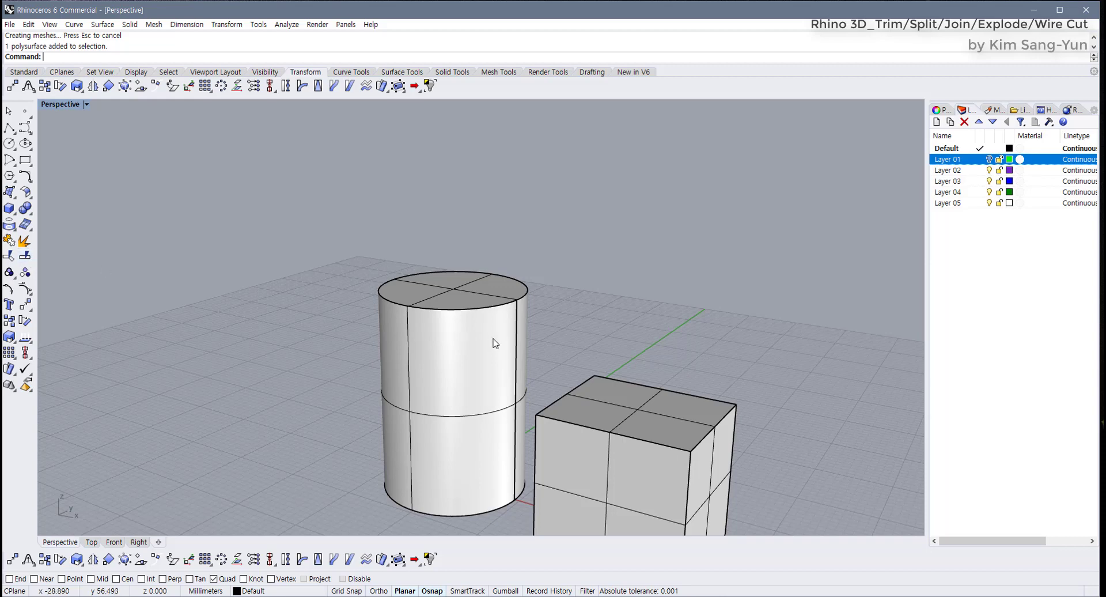
# Delete the box, keeping only the cylinder, and restore the four-viewport layout
pyautogui.scroll(-3, 493, 351)
pyautogui.click(482, 380)
pyautogui.press('Delete')
pyautogui.click(375, 328)
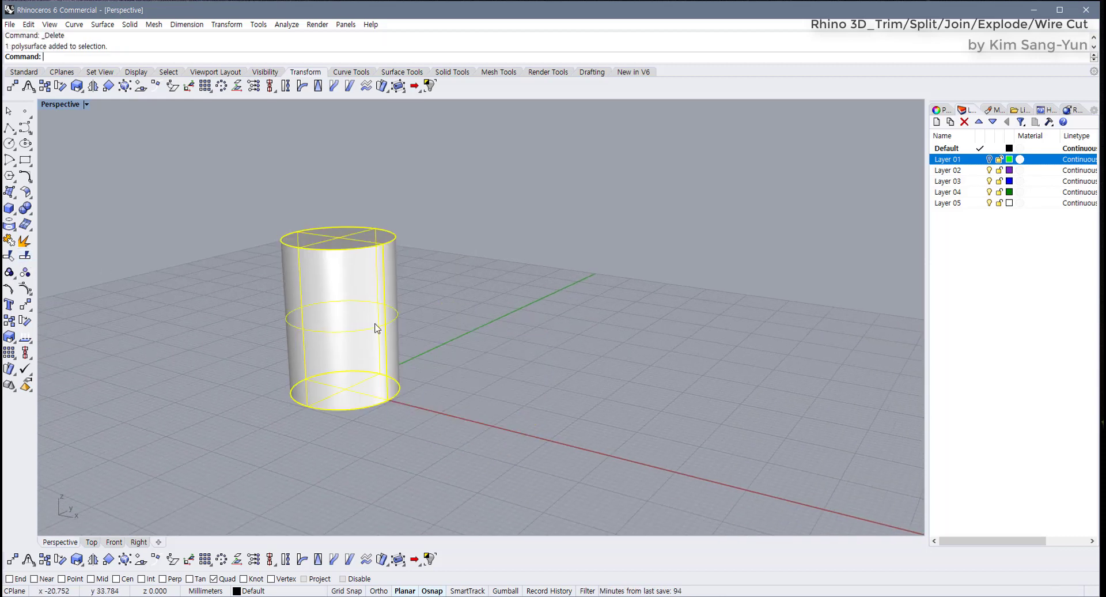
pyautogui.doubleClick(63, 105)
pyautogui.click(220, 380)
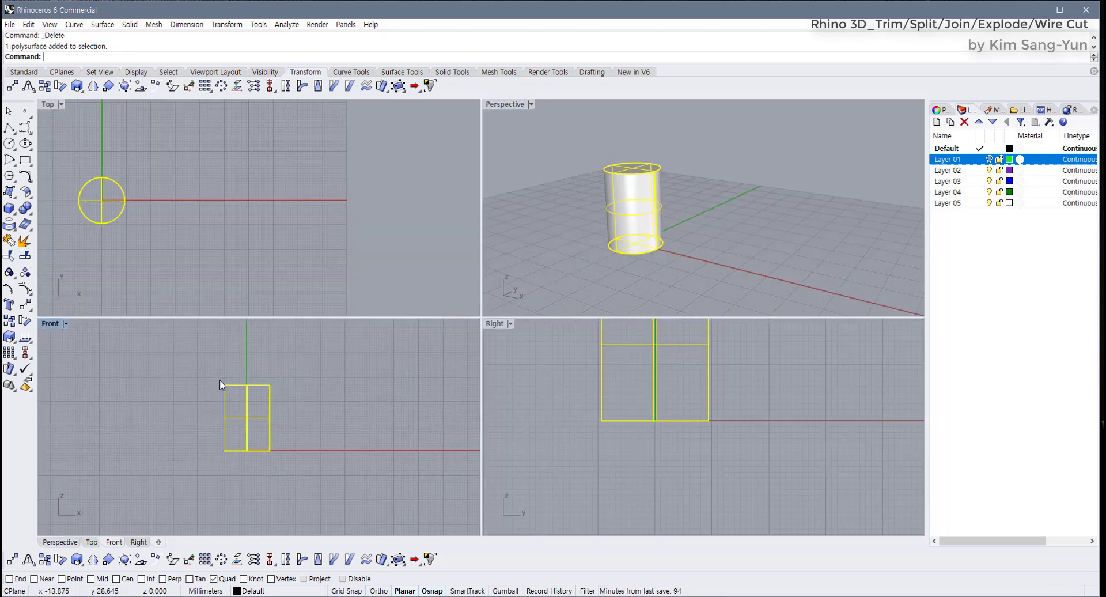
# Draw a five-point freeform control-point curve in the Front view, rising across the cylinder and extending beyond both of its sides
pyautogui.click(10, 128)
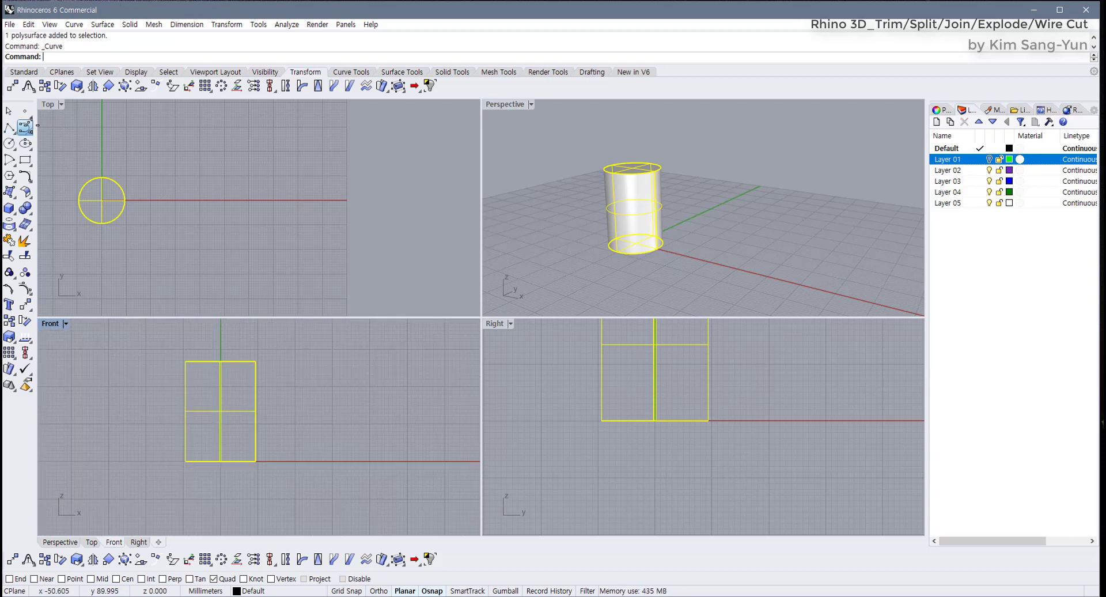
pyautogui.scroll(3, 173, 410)
pyautogui.click(92, 430)
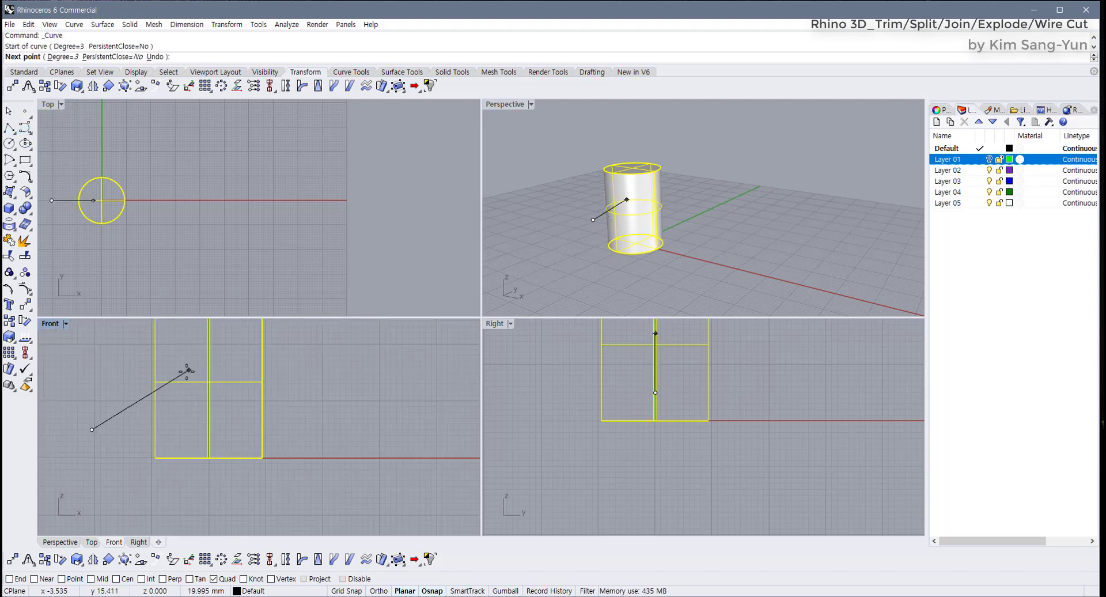
pyautogui.click(176, 406)
pyautogui.click(227, 358)
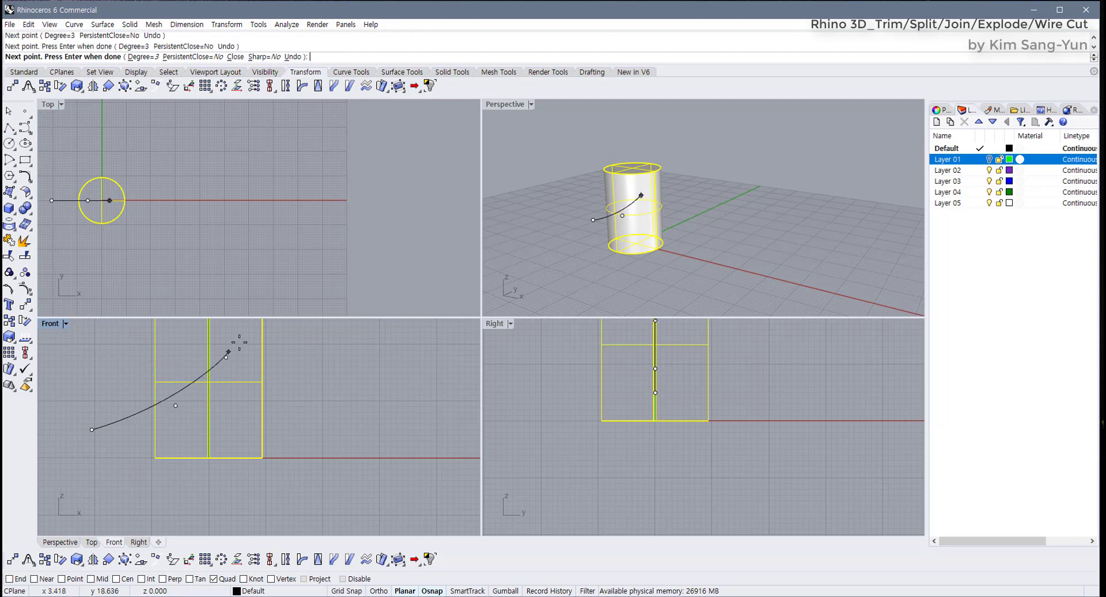
pyautogui.scroll(-2, 231, 374)
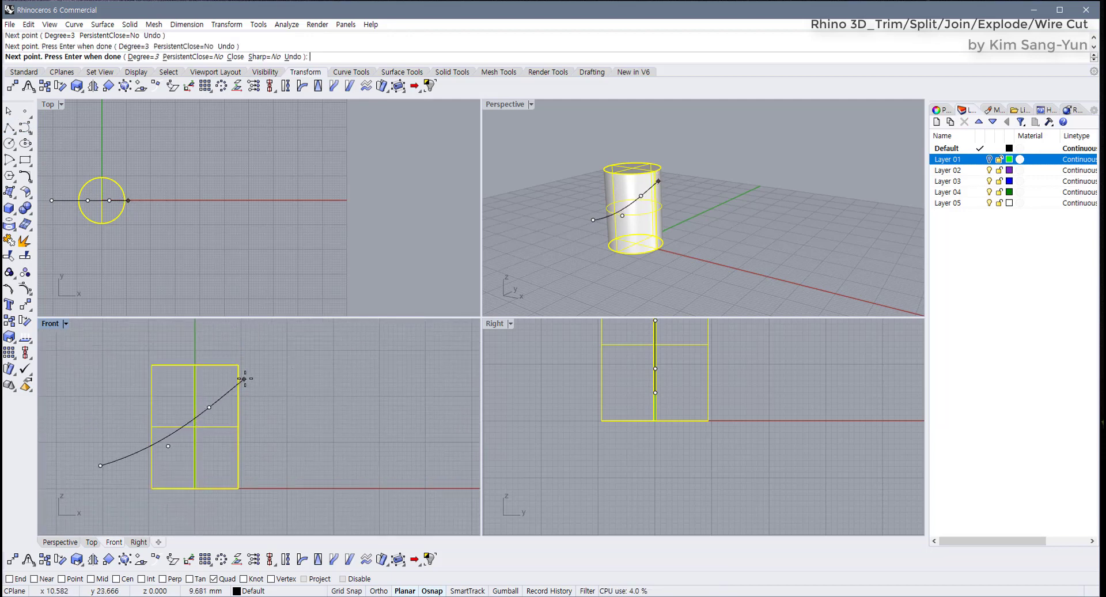
pyautogui.click(246, 378)
pyautogui.rightClick(373, 364)
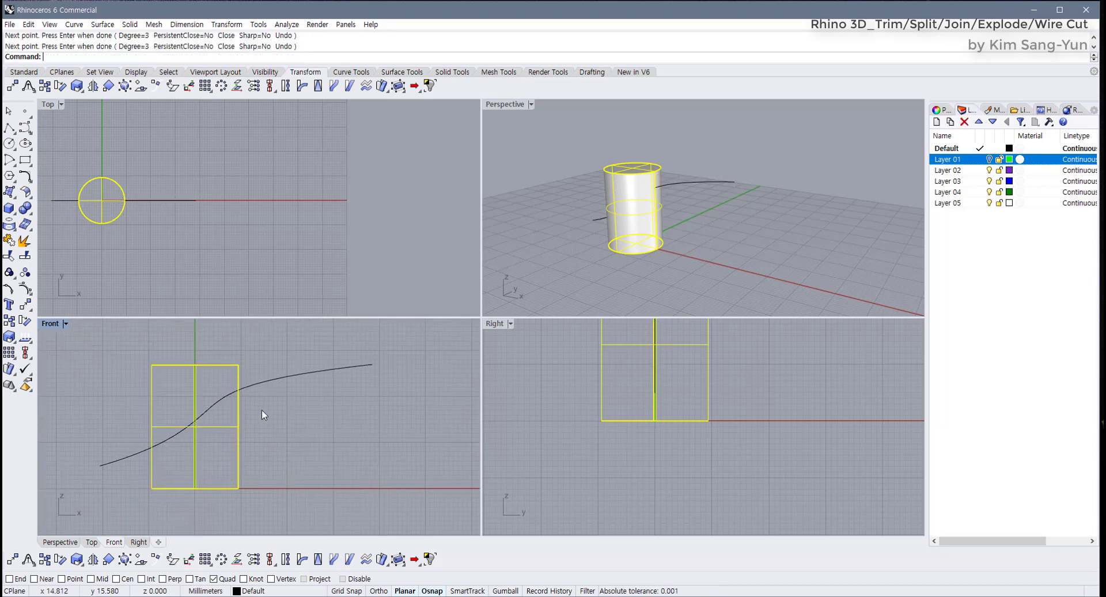
# Reshape the freeform curve into a steeper S-shape through the cylinder by moving its inner control points, and hide the points
pyautogui.click(253, 384)
pyautogui.scroll(4, 242, 419)
pyautogui.moveTo(241, 419); pyautogui.dragTo(277, 390, button='right')
pyautogui.press('F10')
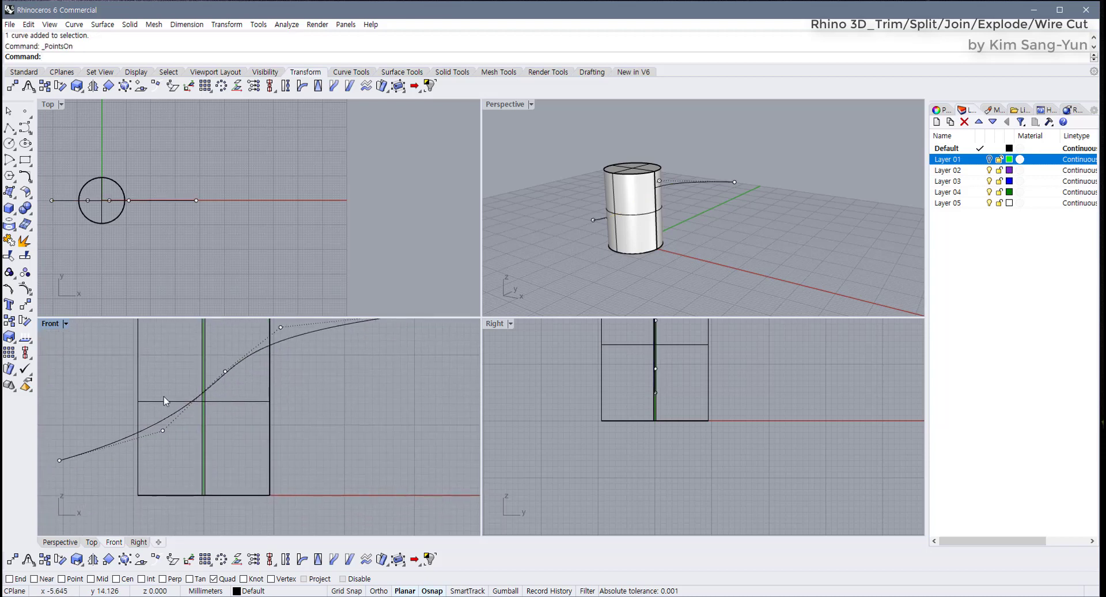
pyautogui.moveTo(174, 463)
pyautogui.mouseDown()
pyautogui.moveTo(164, 443)
pyautogui.moveTo(170, 461)
pyautogui.mouseUp()
pyautogui.moveTo(223, 370); pyautogui.dragTo(189, 357)
pyautogui.moveTo(231, 383); pyautogui.dragTo(221, 407, button='right')
pyautogui.scroll(-4, 221, 407)
pyautogui.moveTo(255, 368); pyautogui.dragTo(271, 363)
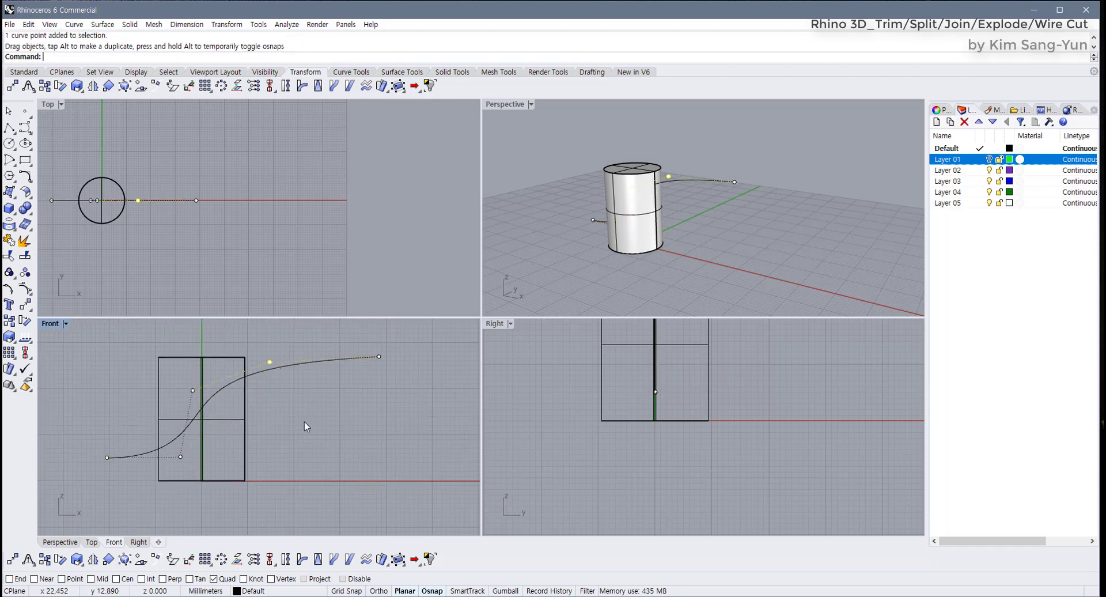
pyautogui.moveTo(305, 422); pyautogui.dragTo(295, 426, button='right')
pyautogui.press('F11')
pyautogui.scroll(-1, 284, 420)
# Shift the S-shaped curve slightly in the Front view, keeping both ends outside the cylinder
pyautogui.click(284, 379)
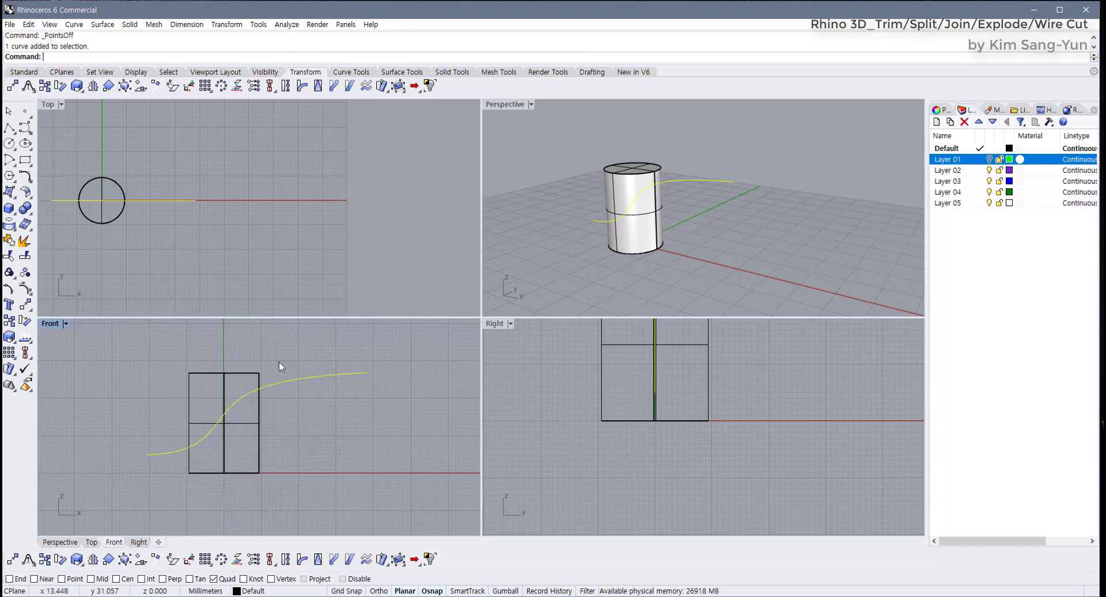
pyautogui.moveTo(305, 373); pyautogui.dragTo(271, 399)
pyautogui.moveTo(273, 397); pyautogui.dragTo(285, 390)
pyautogui.click(331, 427)
pyautogui.moveTo(223, 429); pyautogui.dragTo(244, 411, button='right')
pyautogui.scroll(2, 243, 412)
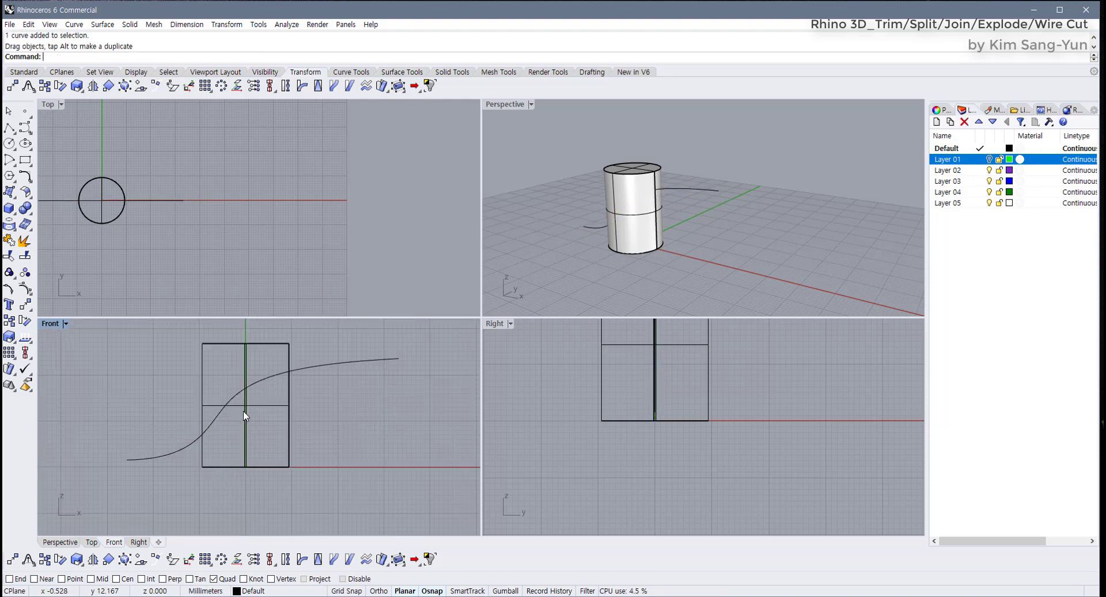
pyautogui.scroll(-1, 185, 446)
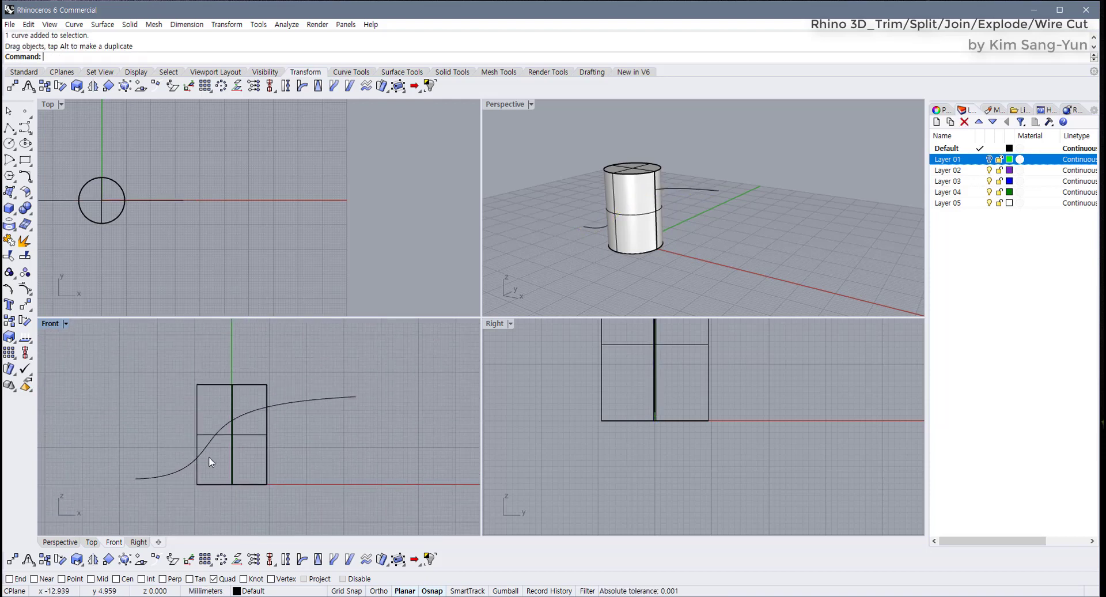
# Turn Gumball back on and move the S-shaped curve up and clear of the cylinder in the Front view
pyautogui.click(505, 590)
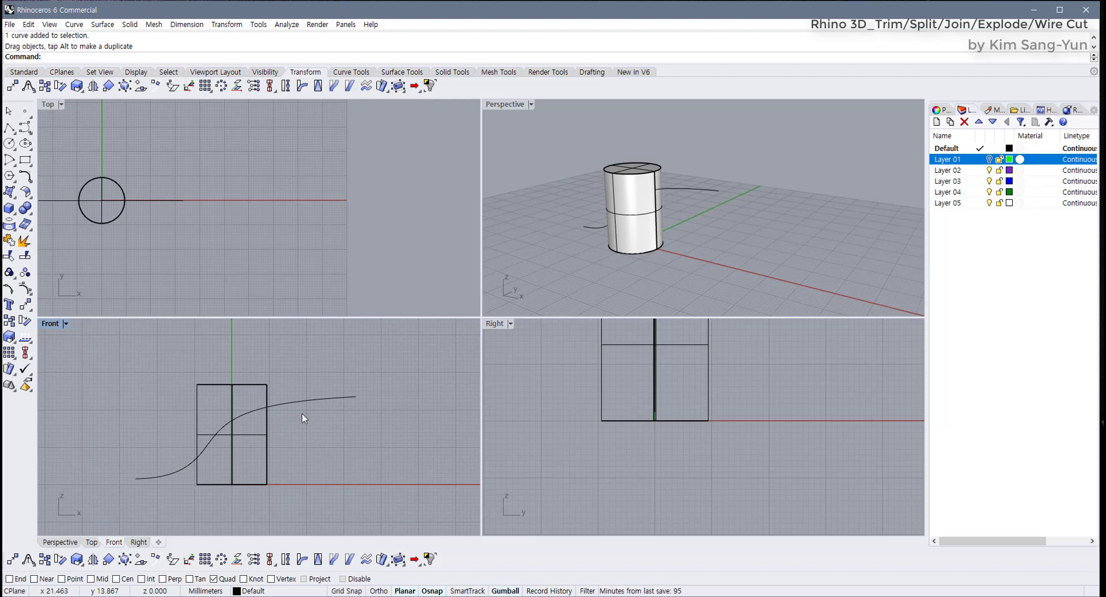
pyautogui.moveTo(292, 408); pyautogui.dragTo(265, 336)
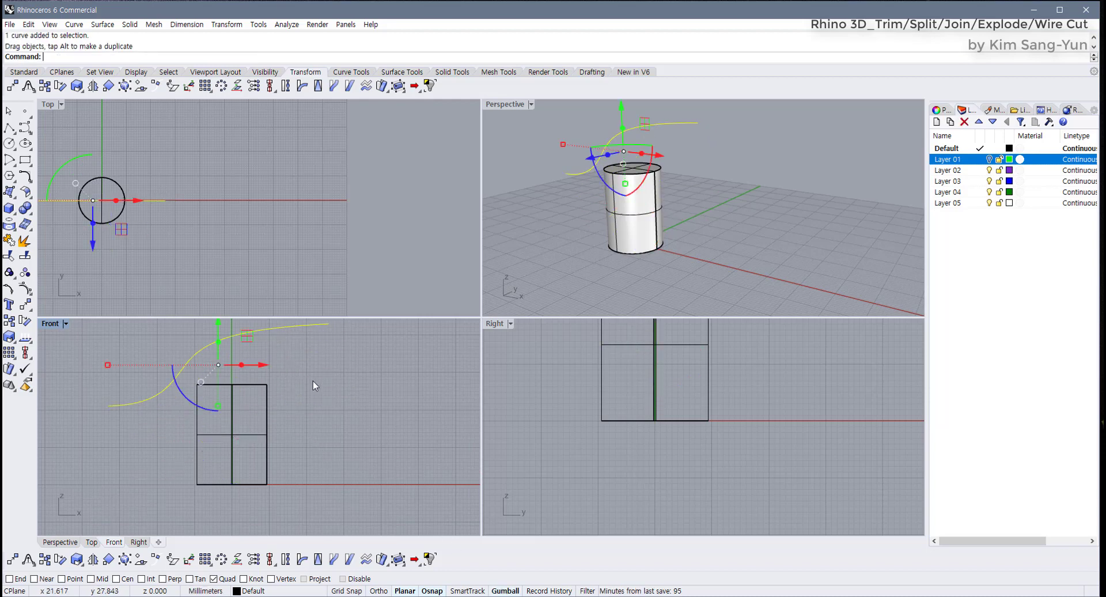
pyautogui.click(313, 383)
# Draw a horizontal line across the lower part of the cylinder in the Front view, and position it to extend past both sides
pyautogui.click(9, 127)
pyautogui.click(157, 458)
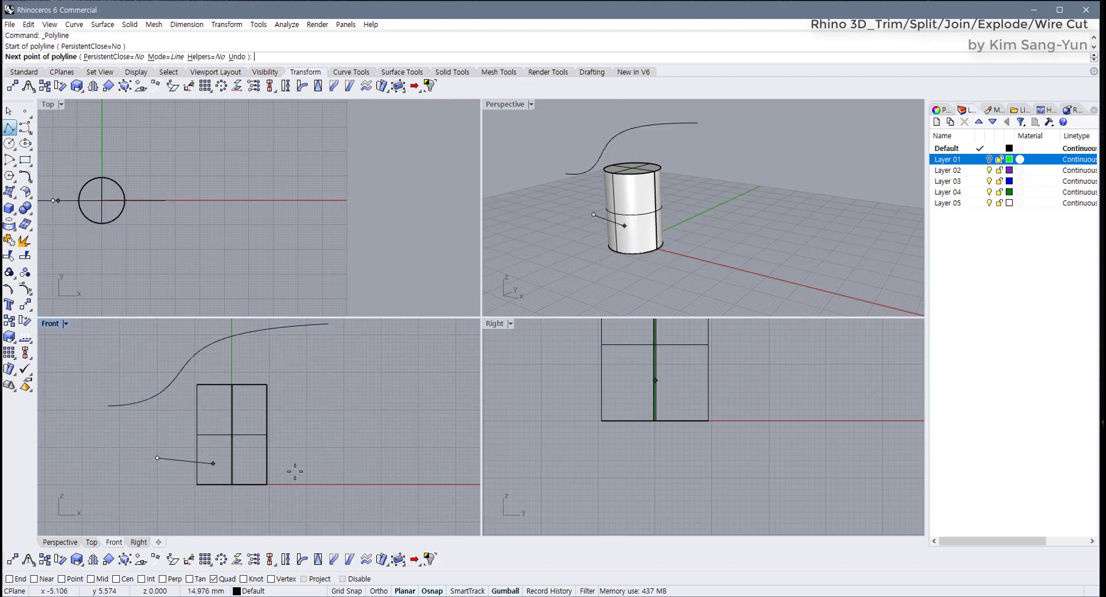
pyautogui.keyDown('shift'); pyautogui.click(301, 458); pyautogui.keyUp('shift')
pyautogui.rightClick(300, 459)
pyautogui.moveTo(295, 456); pyautogui.dragTo(303, 457)
pyautogui.scroll(1, 265, 464)
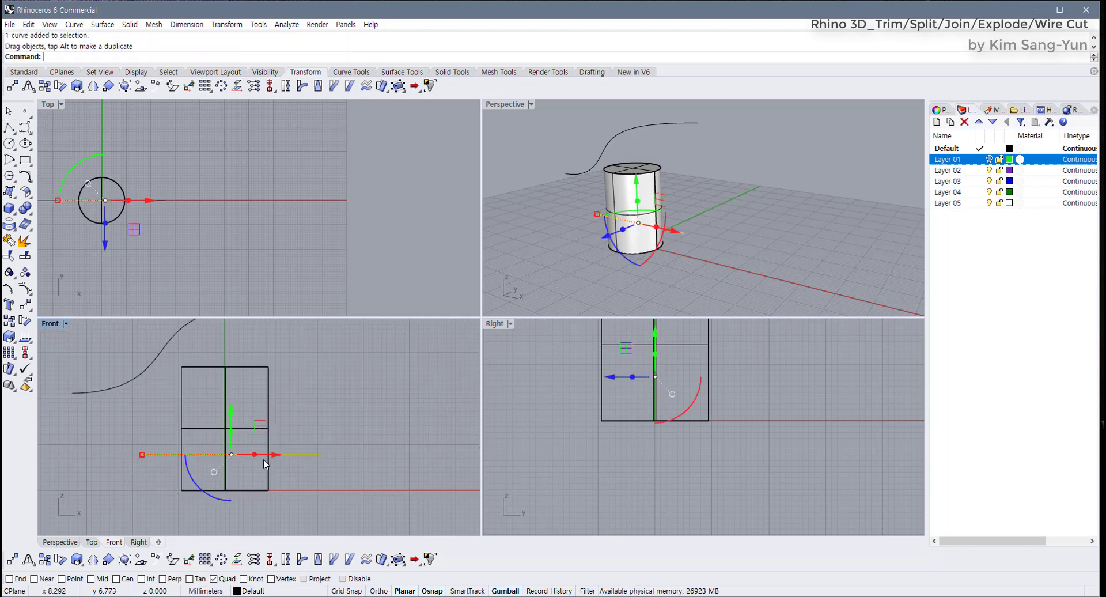
pyautogui.click(314, 434)
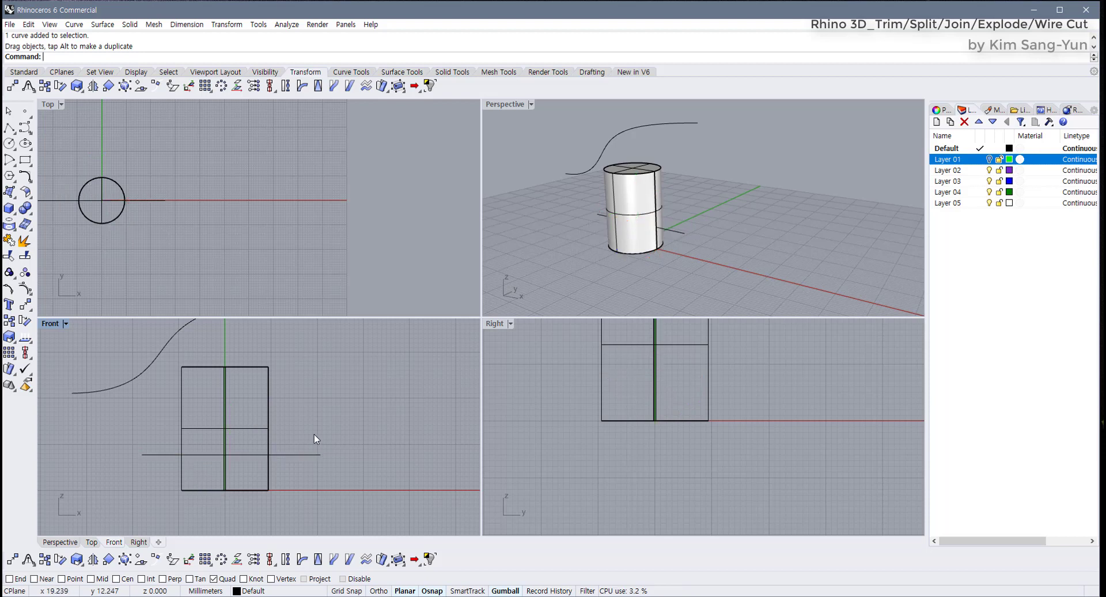
# Split the cylinder using the horizontal line as the cutting object
pyautogui.moveTo(308, 411); pyautogui.dragTo(260, 381)
pyautogui.click(301, 420)
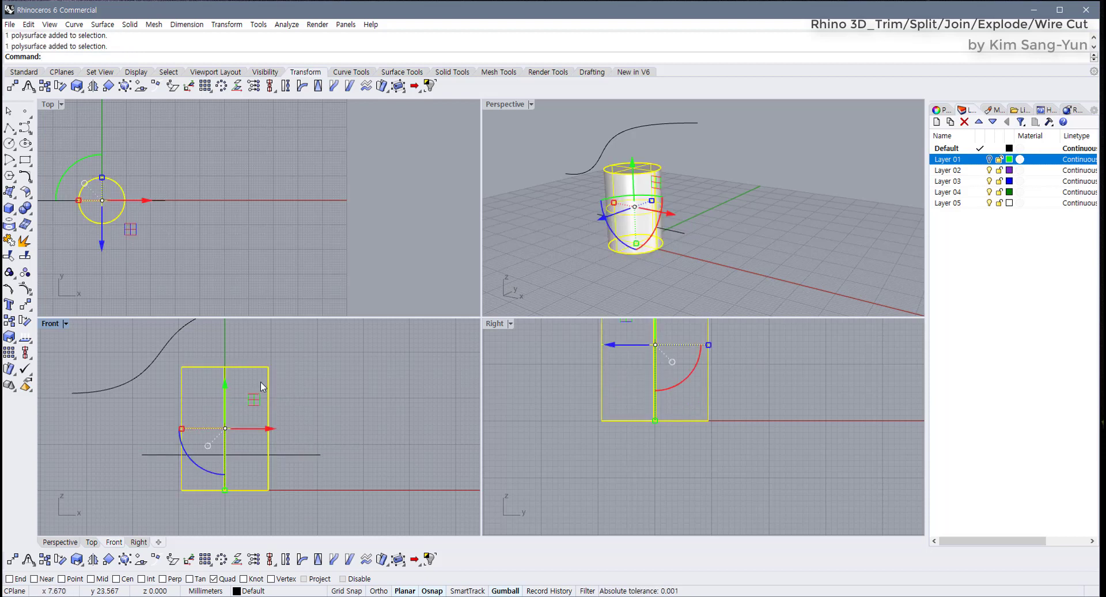
pyautogui.click(25, 255)
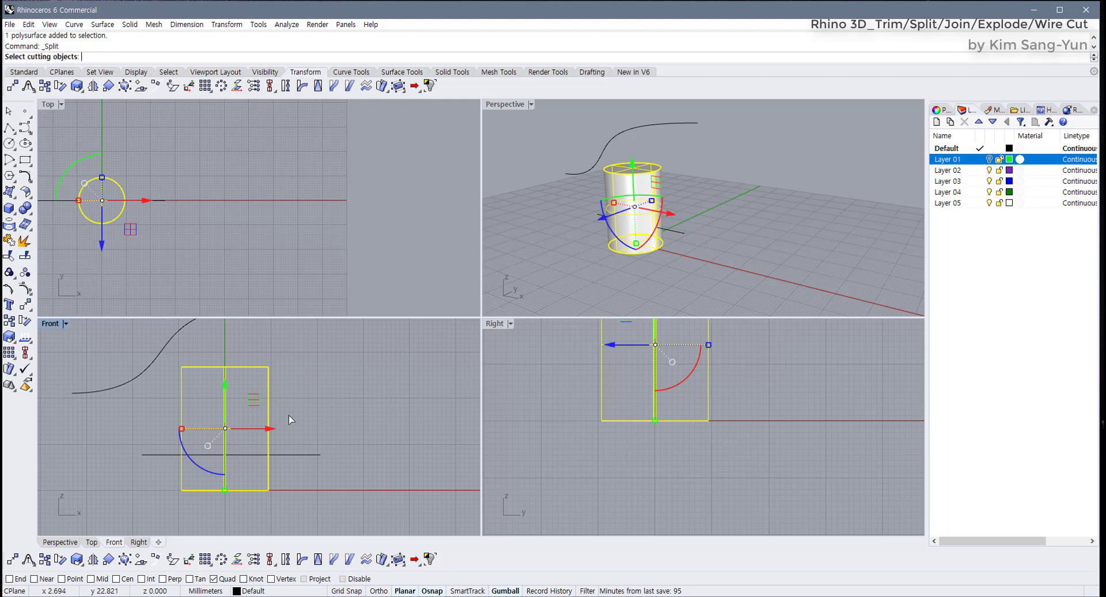
pyautogui.click(302, 455)
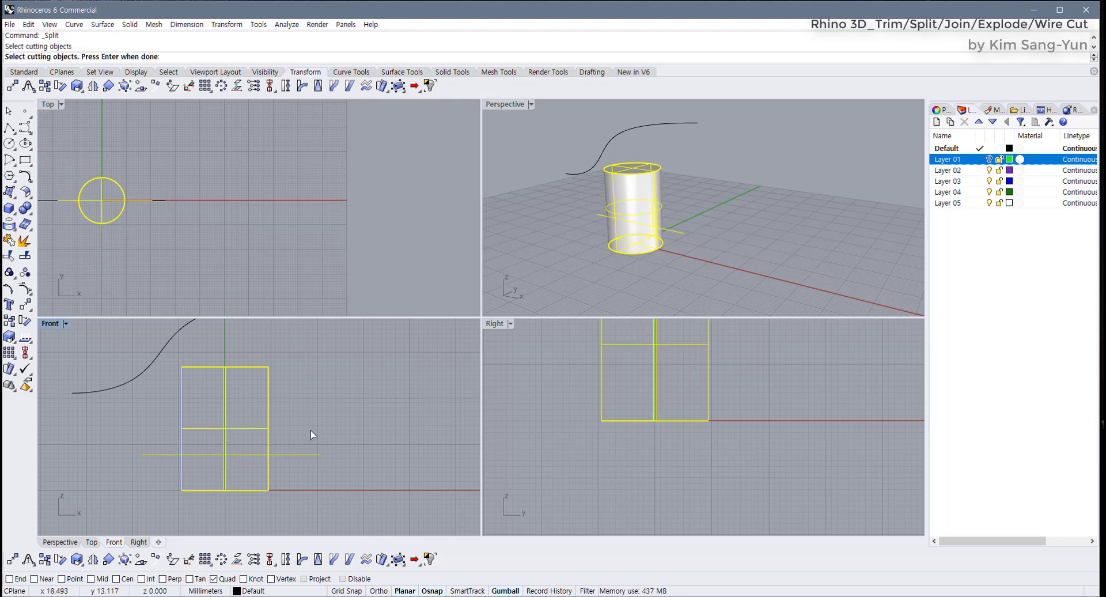
pyautogui.press('Return')
pyautogui.click(333, 432)
pyautogui.scroll(4, 282, 472)
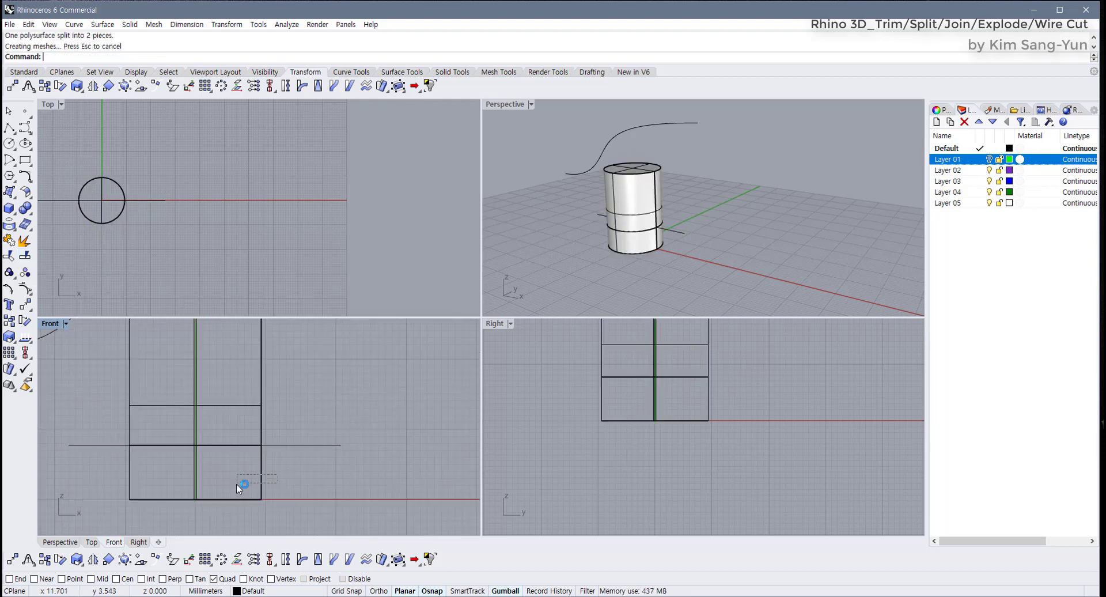
# Try moving the lower split piece of the cylinder in the Front view, and undo the move
pyautogui.click(260, 476)
pyautogui.click(246, 475)
pyautogui.click(265, 427)
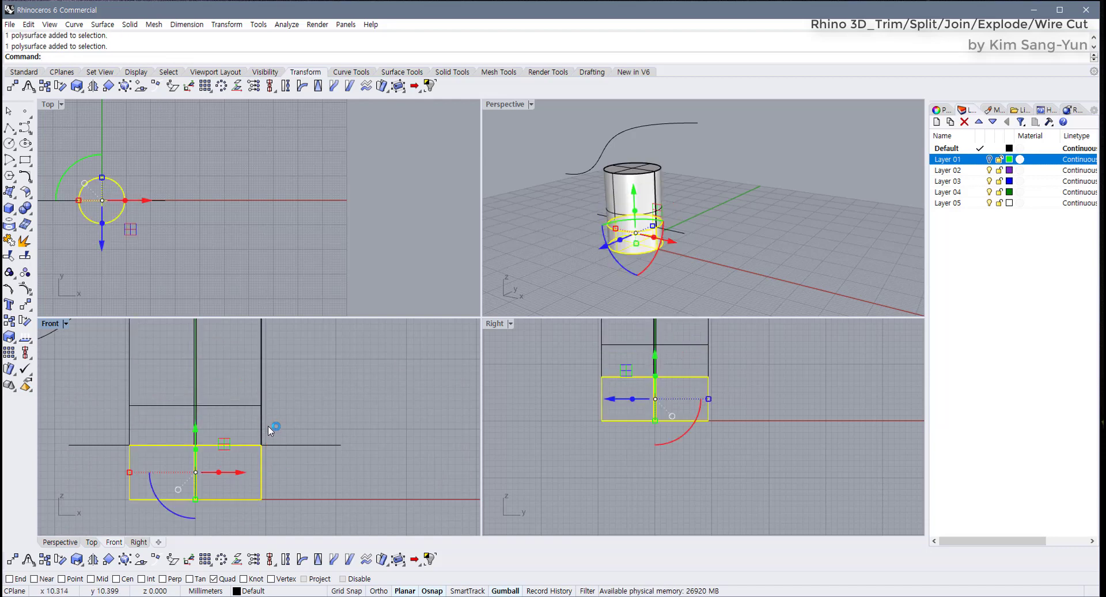
pyautogui.moveTo(279, 468); pyautogui.dragTo(226, 491)
pyautogui.moveTo(254, 446); pyautogui.dragTo(246, 426)
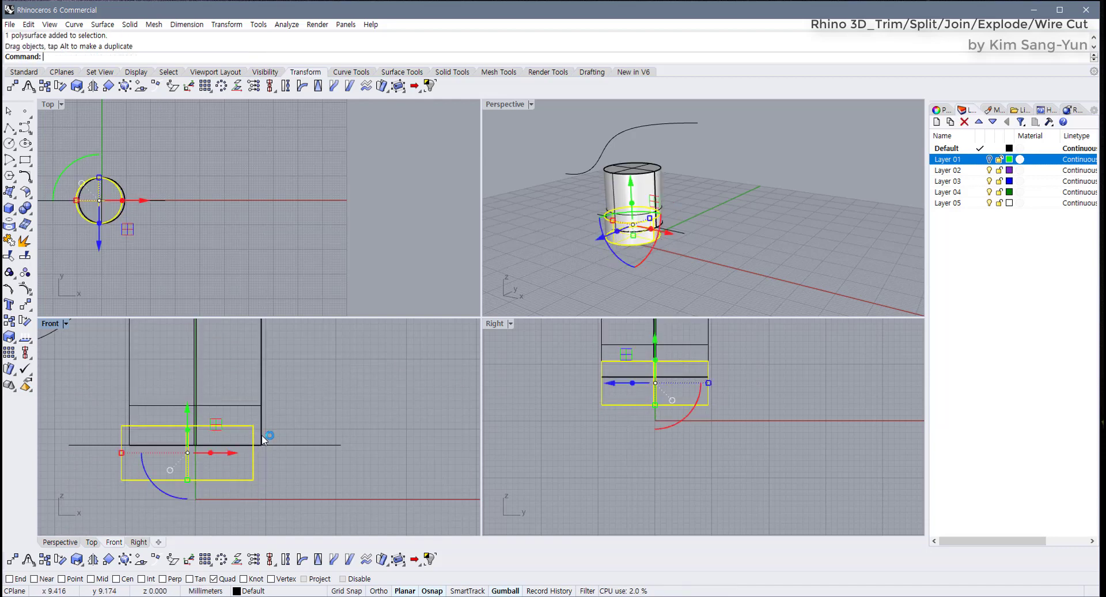
pyautogui.hotkey('ctrl', 'z')
# Delete the horizontal cutting line
pyautogui.click(278, 424)
pyautogui.click(308, 445)
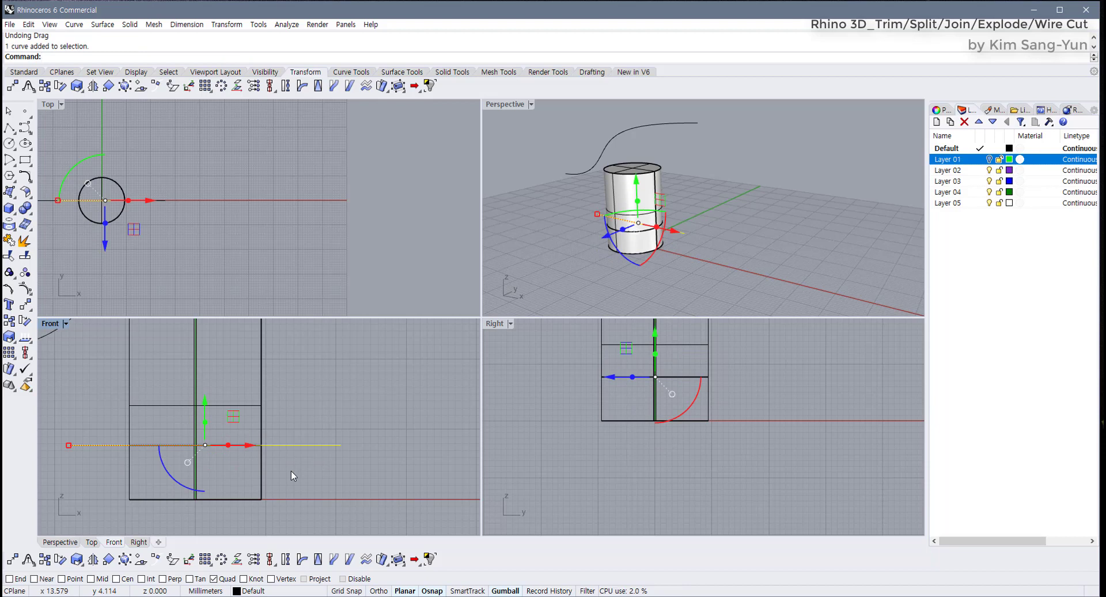
pyautogui.press('Delete')
# Try moving the lower split piece of the cylinder vertically in the Perspective view, and undo the move
pyautogui.scroll(3, 634, 247)
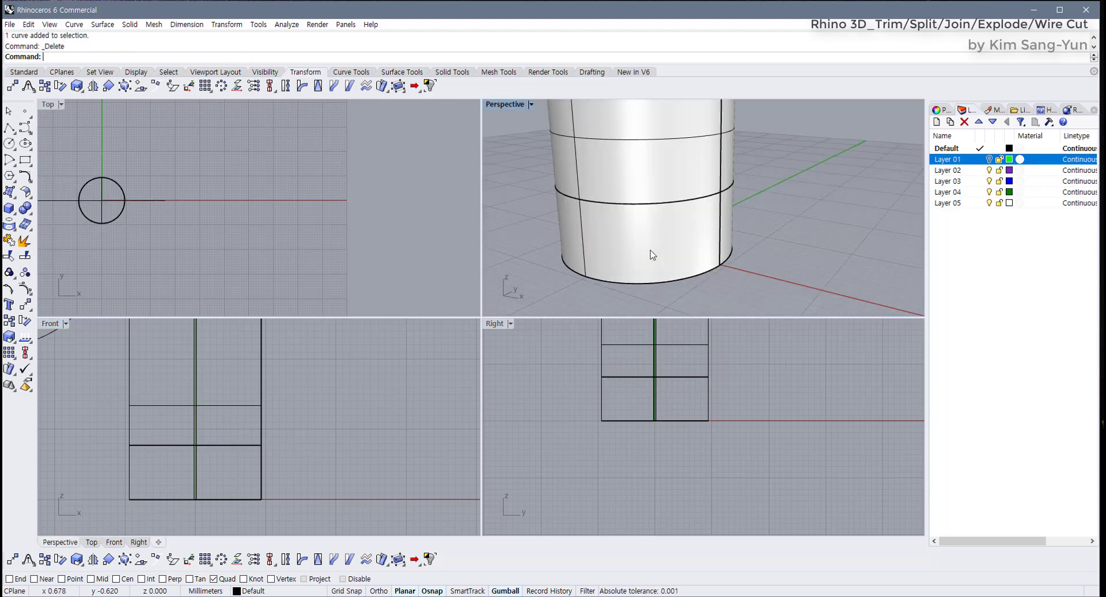
pyautogui.click(653, 253)
pyautogui.scroll(-3, 656, 187)
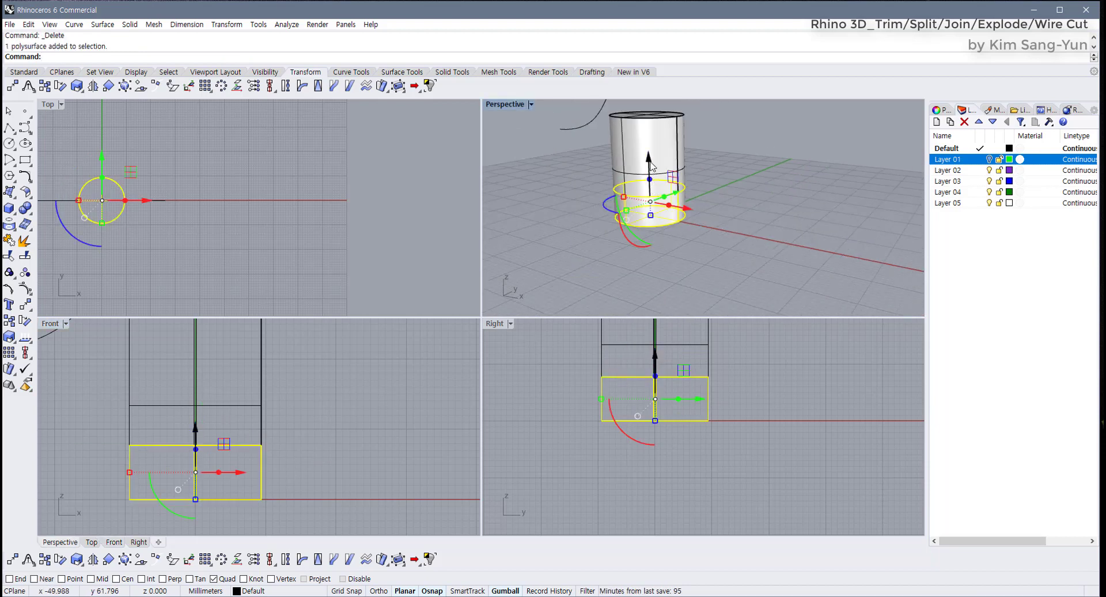
pyautogui.moveTo(653, 183); pyautogui.dragTo(649, 154)
pyautogui.moveTo(649, 153); pyautogui.dragTo(654, 216, button='right')
pyautogui.hotkey('ctrl', 'z')
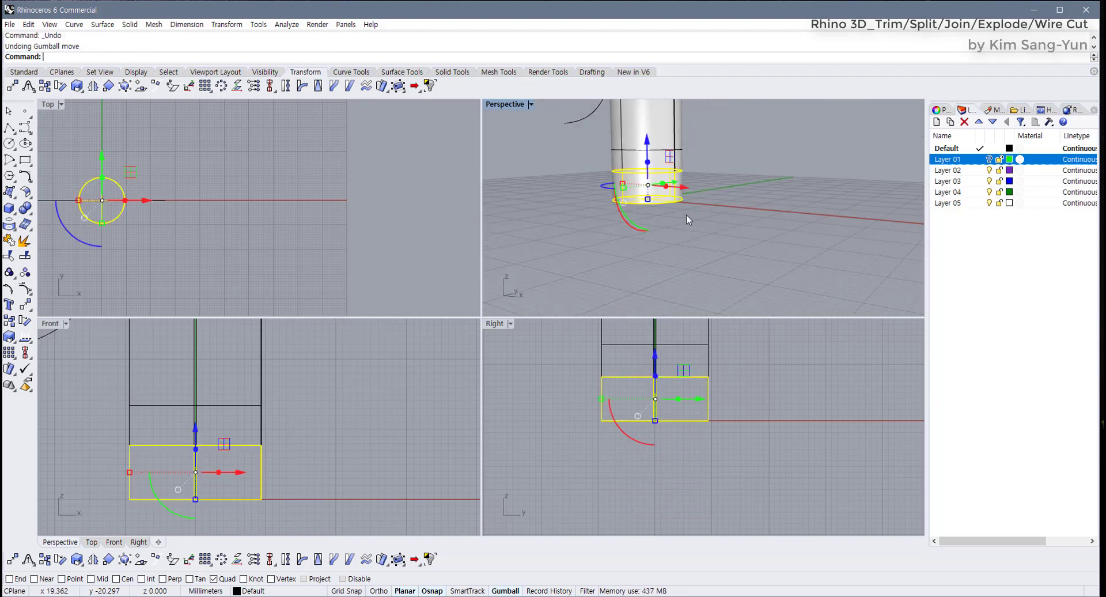
# Select both split cylinder pieces and cap their planar holes
pyautogui.press('Escape')
pyautogui.scroll(5, 631, 281)
pyautogui.moveTo(680, 243); pyautogui.dragTo(677, 238)
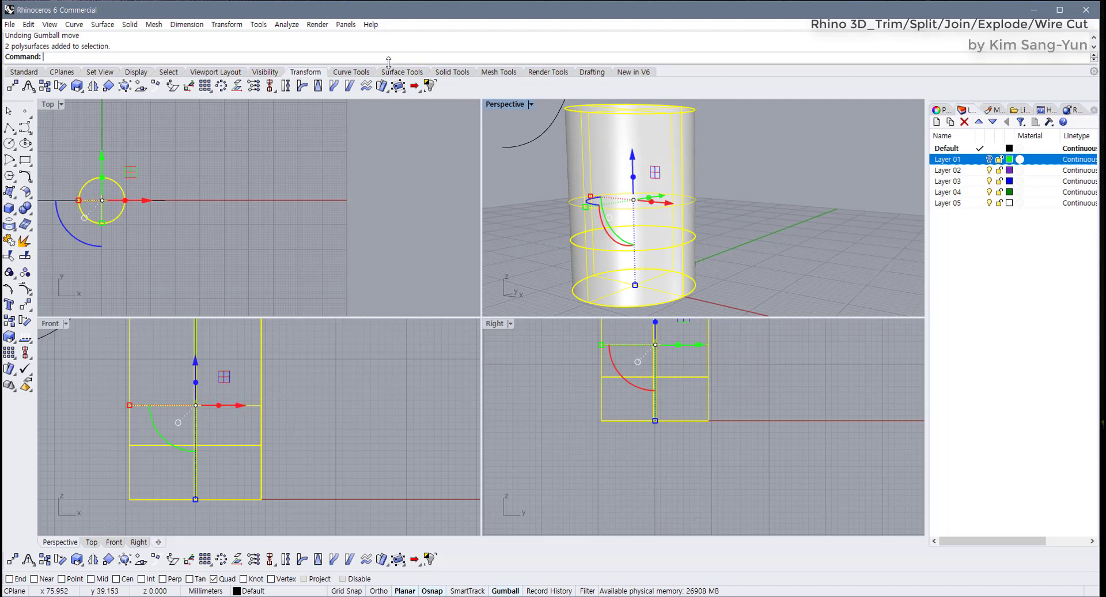
pyautogui.click(450, 72)
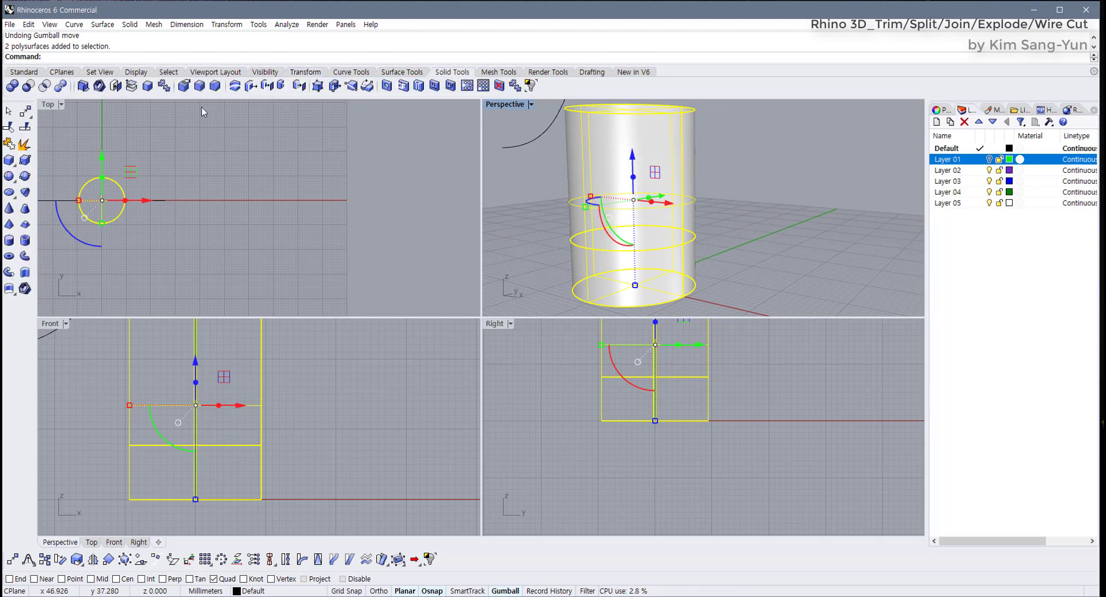
pyautogui.click(117, 86)
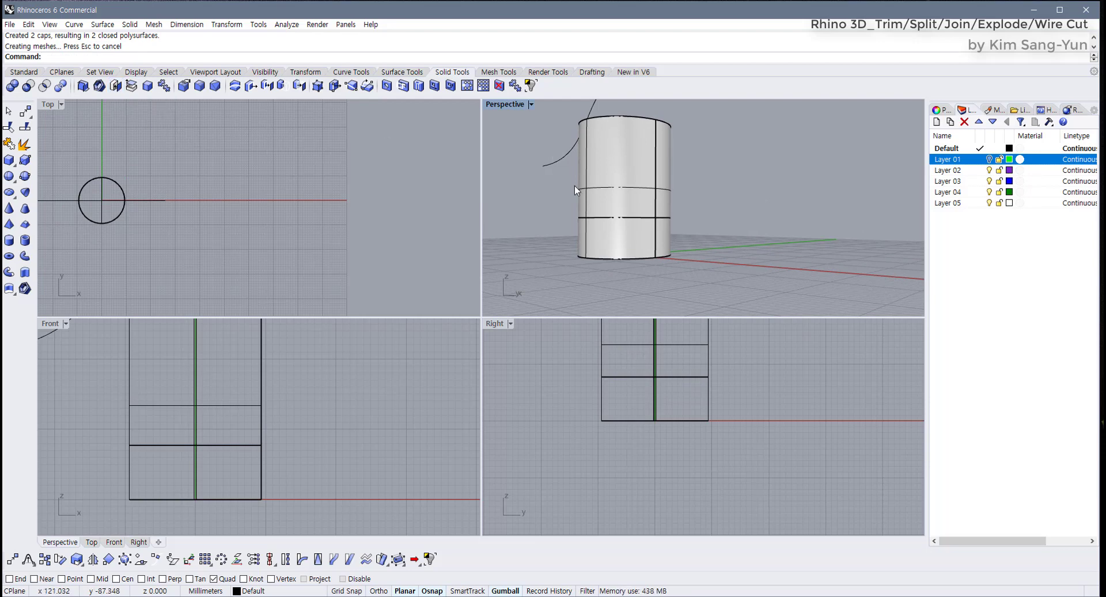
# Try moving the capped lower piece down to expose the cut faces, and undo the move
pyautogui.click(620, 254)
pyautogui.moveTo(627, 199); pyautogui.dragTo(628, 241)
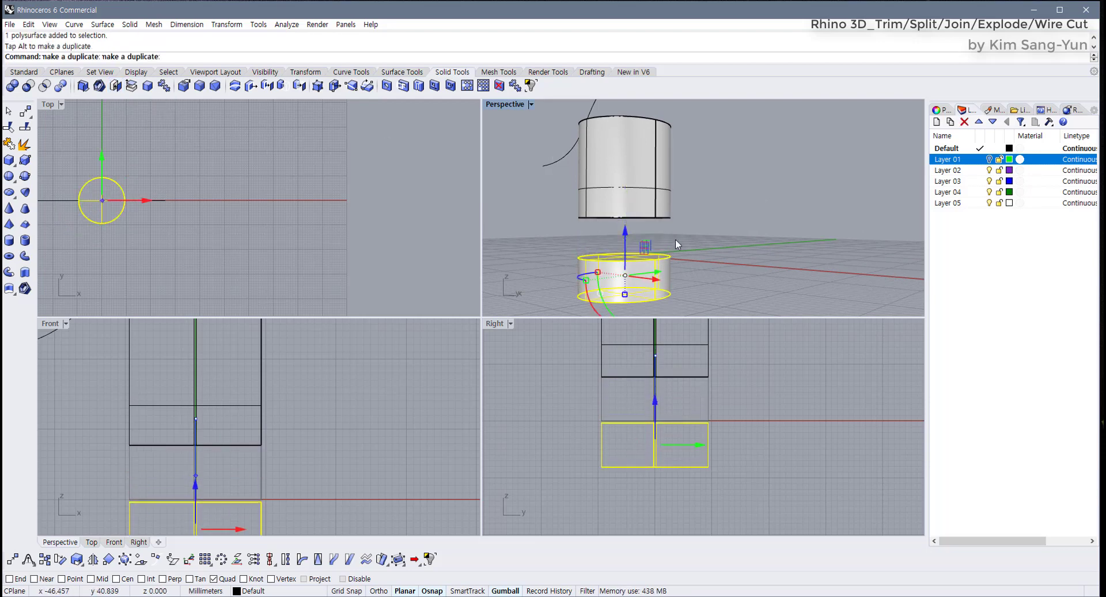
pyautogui.click(676, 240)
pyautogui.moveTo(621, 223); pyautogui.dragTo(614, 235, button='right')
pyautogui.scroll(5, 614, 235)
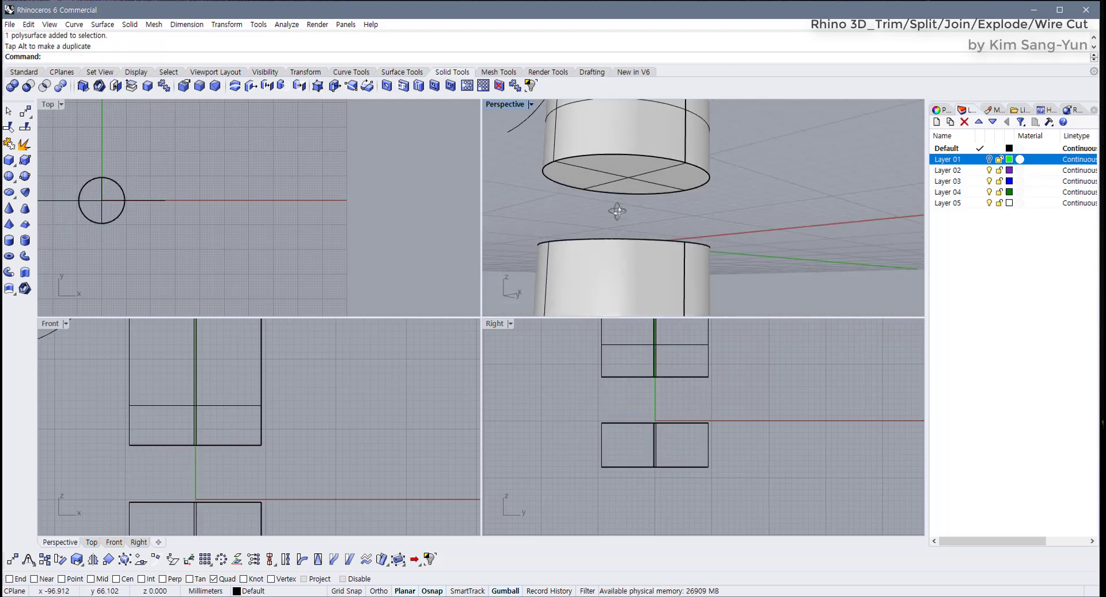
pyautogui.hotkey('ctrl', 'z')
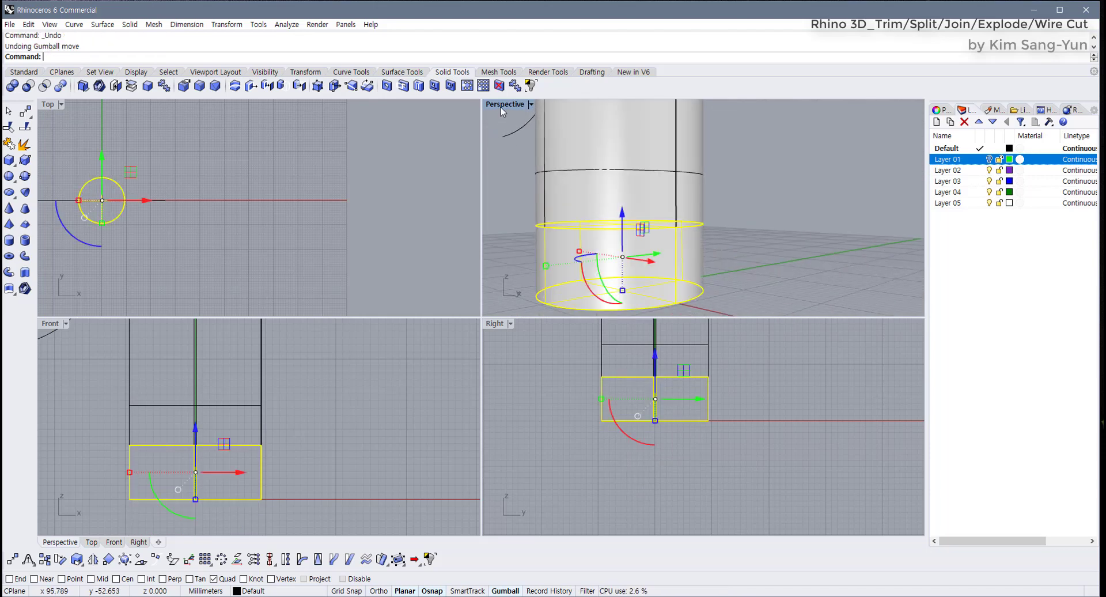
# Maximize the Perspective view and fillet the edges of both pieces along the horizontal split seam with a radius of 0.2
pyautogui.doubleClick(502, 106)
pyautogui.click(512, 182)
pyautogui.keyDown('shift'); pyautogui.moveTo(467, 336); pyautogui.dragTo(533, 315, button='right'); pyautogui.keyUp('shift')
pyautogui.scroll(3, 420, 350)
pyautogui.scroll(-3, 420, 350)
pyautogui.moveTo(419, 351)
pyautogui.mouseDown(button='right')
pyautogui.moveTo(414, 383)
pyautogui.moveTo(425, 364)
pyautogui.moveTo(413, 364)
pyautogui.mouseUp(button='right')
pyautogui.scroll(-6, 409, 378)
pyautogui.scroll(3, 418, 364)
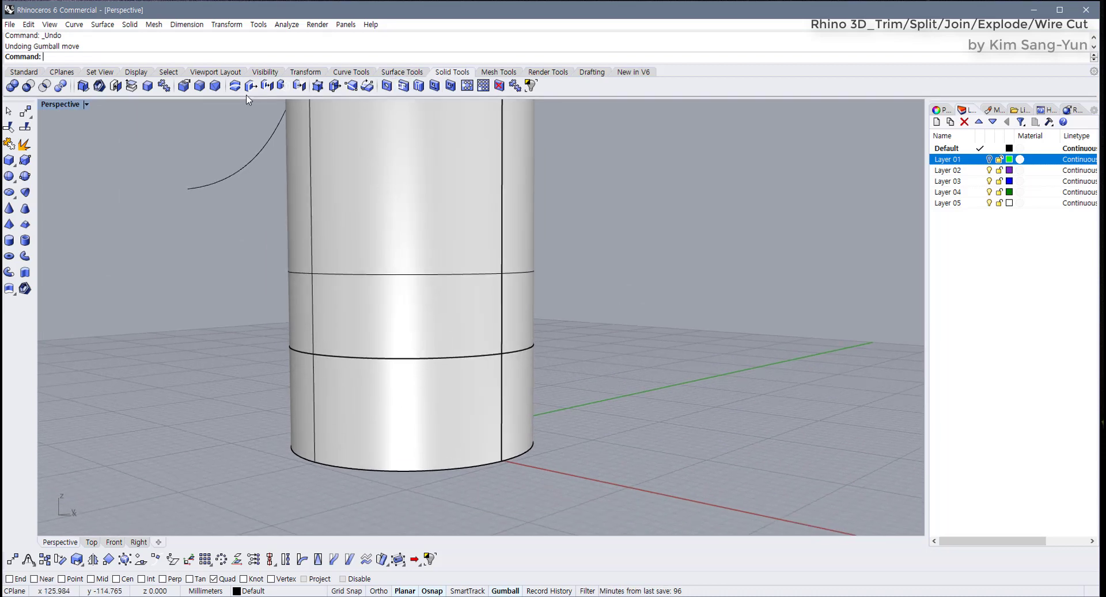
pyautogui.click(200, 87)
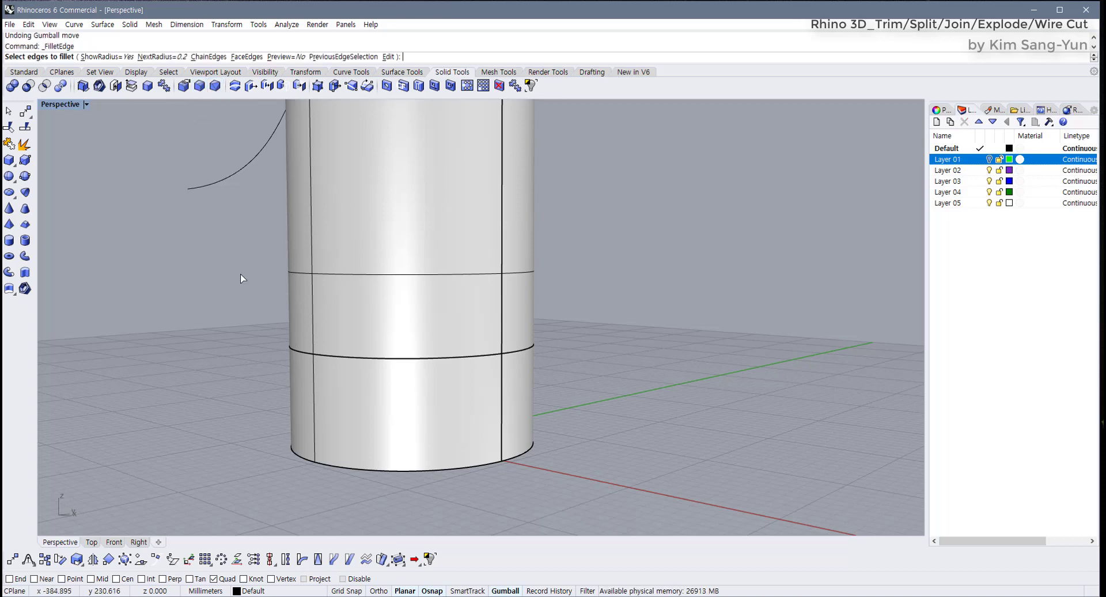
pyautogui.moveTo(208, 293); pyautogui.dragTo(584, 386)
pyautogui.press('Return')
pyautogui.press('Return')
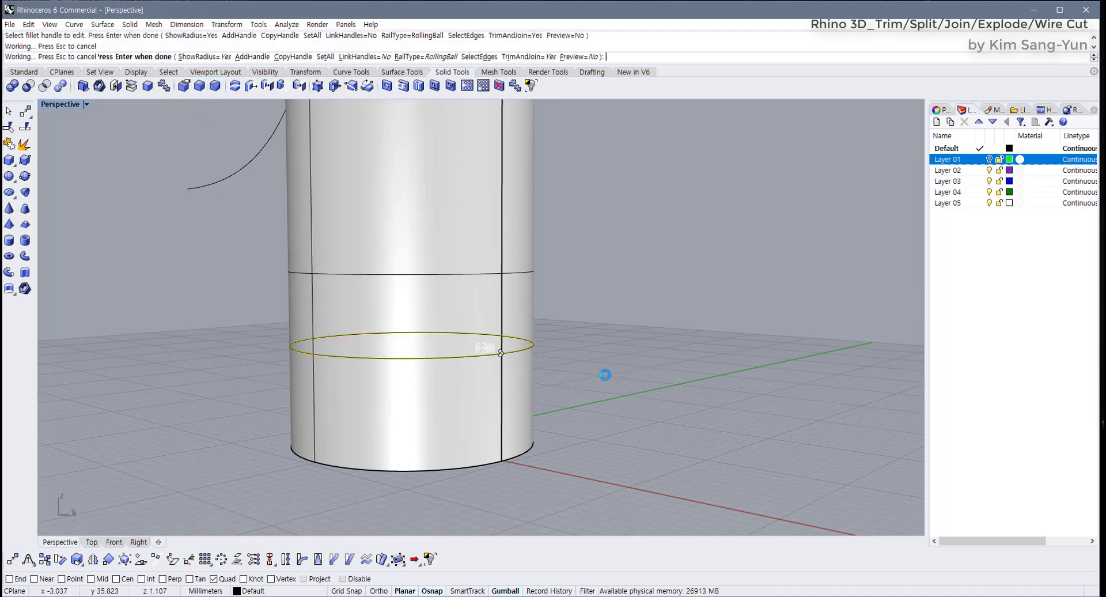
# Examine the filleted seam up close, selecting the upper and lower pieces in turn
pyautogui.moveTo(520, 385); pyautogui.dragTo(400, 320, button='right')
pyautogui.scroll(3, 355, 306)
pyautogui.click(382, 271)
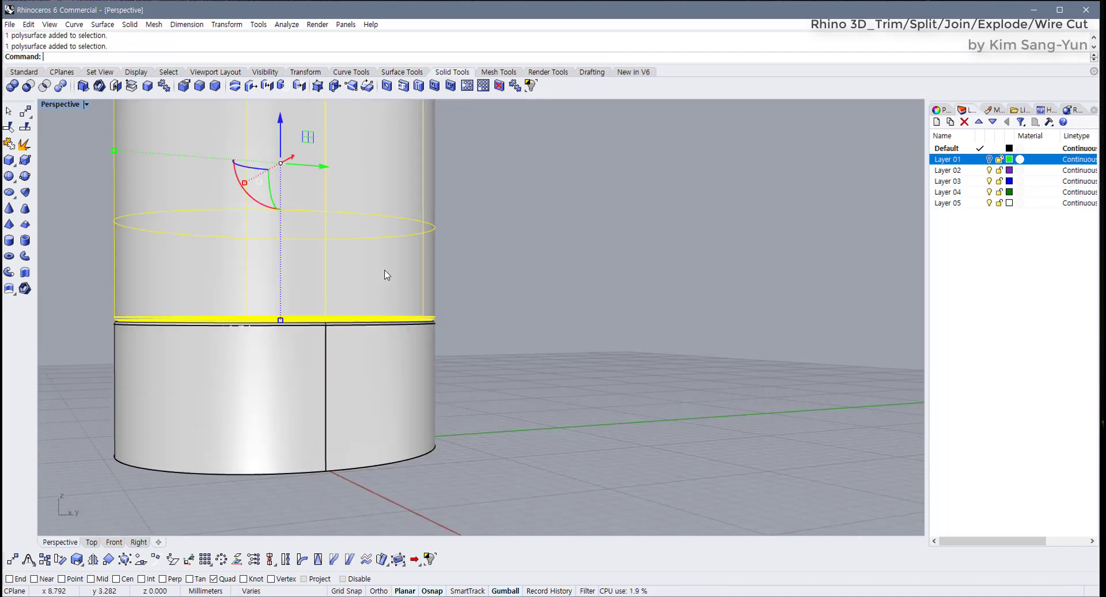
pyautogui.click(418, 370)
pyautogui.click(392, 297)
pyautogui.click(508, 348)
pyautogui.moveTo(404, 377); pyautogui.dragTo(364, 404, button='right')
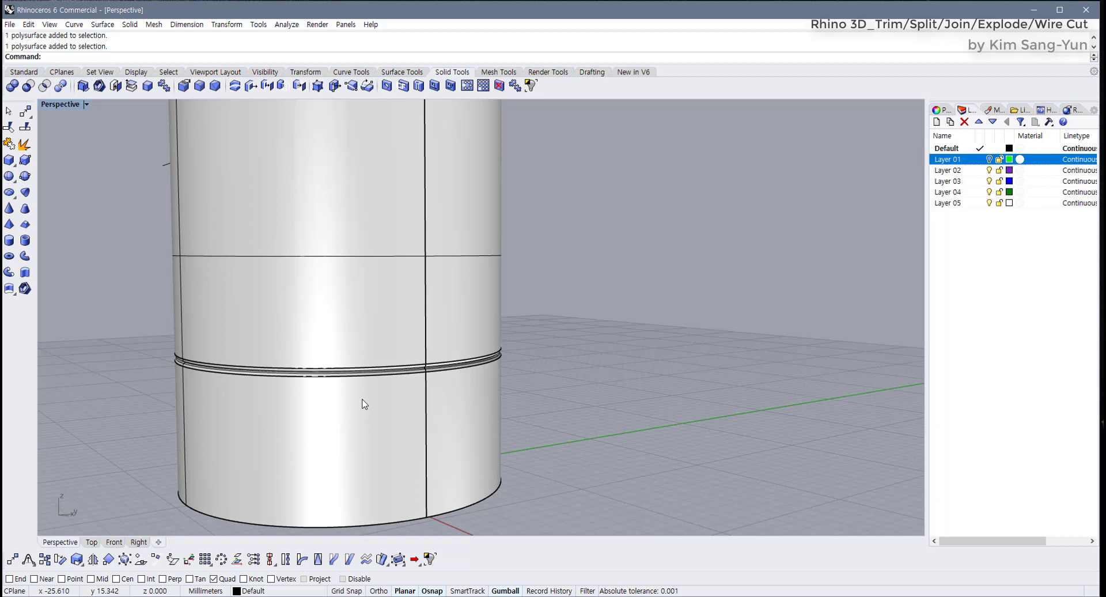
# Set the Perspective view to Rendered display and examine the parting line between the two pieces
pyautogui.click(86, 104)
pyautogui.click(63, 159)
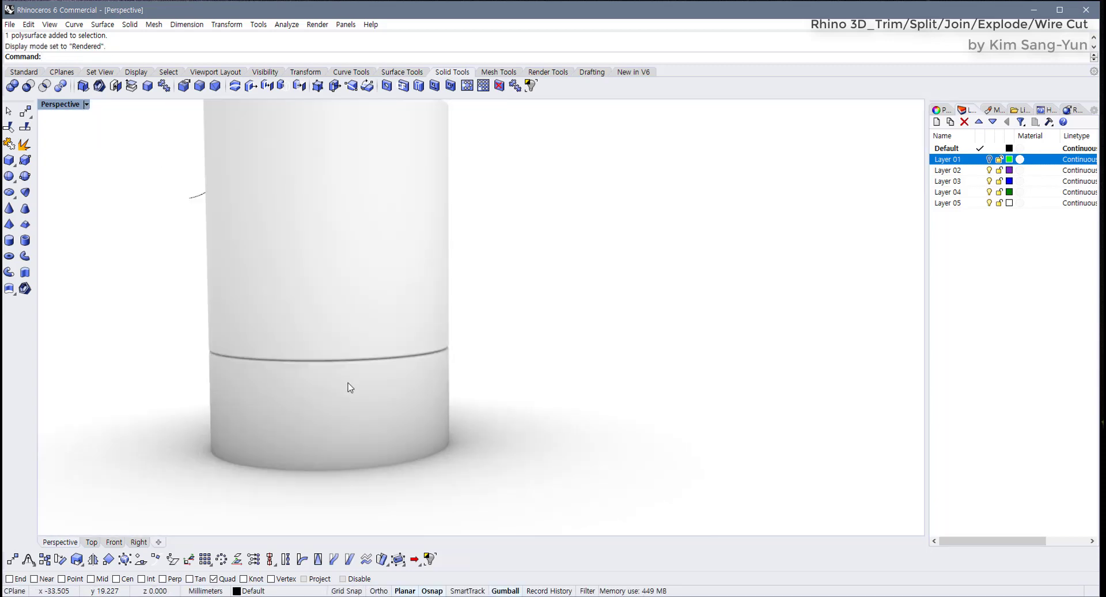
pyautogui.click(350, 387)
pyautogui.click(359, 338)
pyautogui.click(575, 407)
pyautogui.scroll(-3, 400, 374)
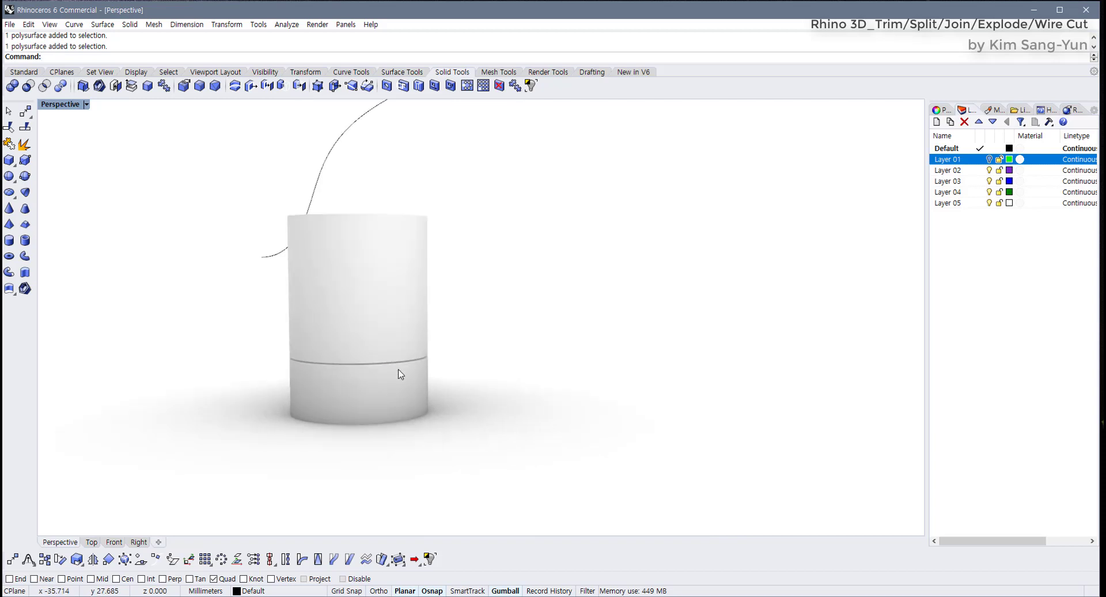
pyautogui.moveTo(401, 374); pyautogui.dragTo(272, 363, button='right')
pyautogui.scroll(3, 312, 336)
pyautogui.scroll(-3, 314, 334)
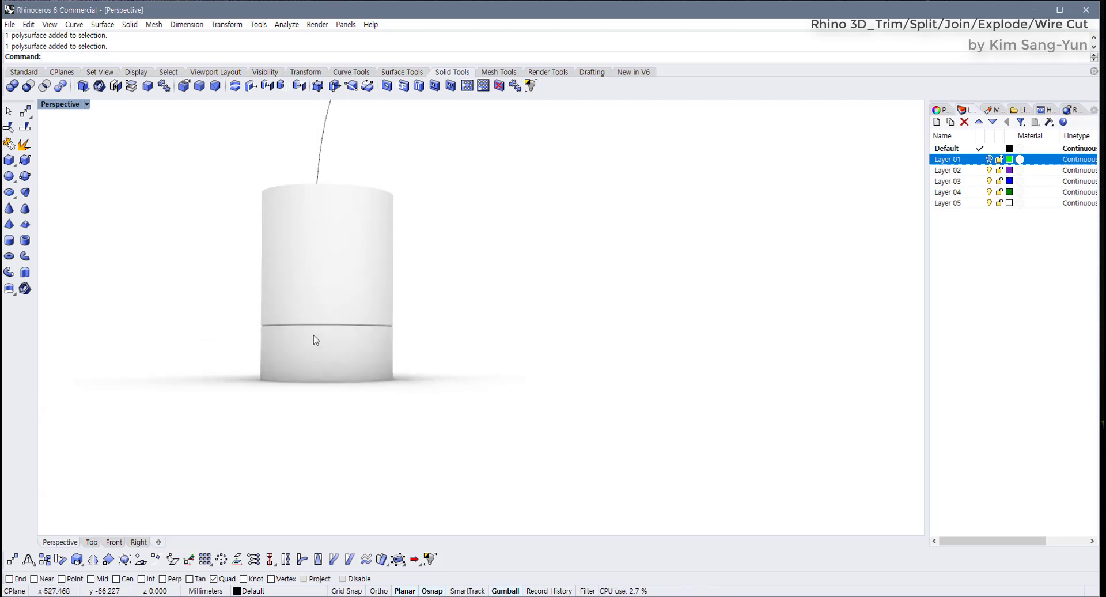
# Undo the fillet, capping, line deletion and split of the cylinder, and return the Perspective view to Shaded display
pyautogui.hotkey('ctrl', 'z')
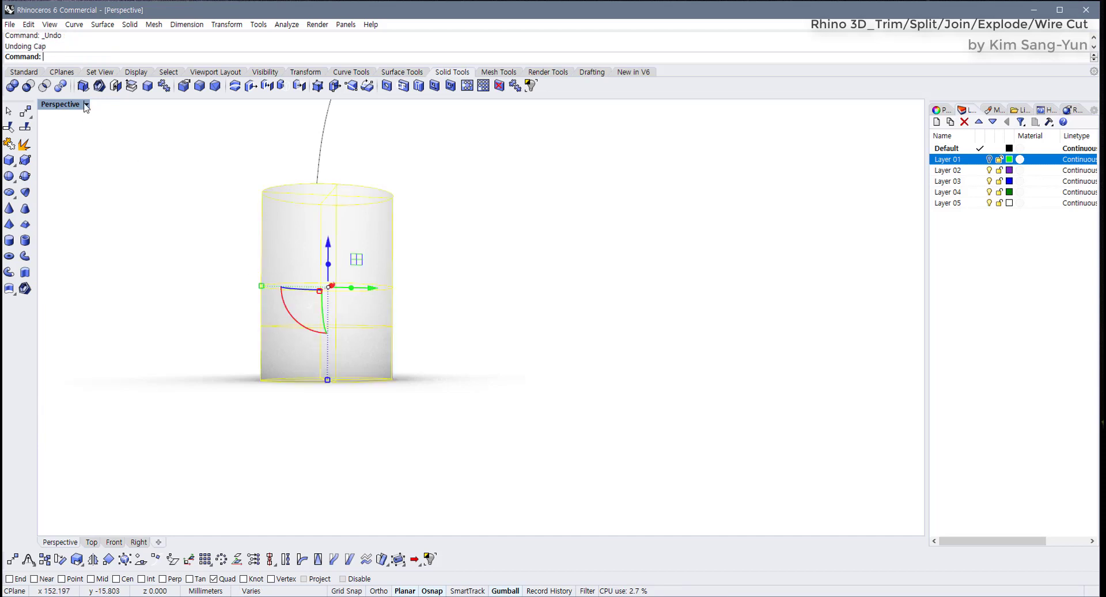
pyautogui.click(85, 104)
pyautogui.click(72, 146)
pyautogui.hotkey('ctrl', 'z')
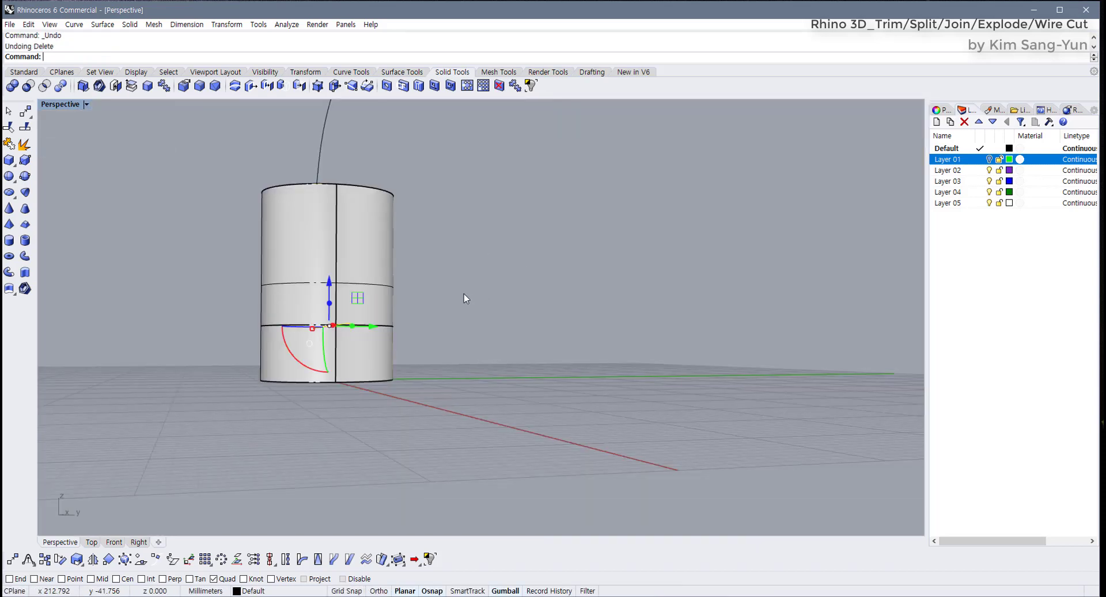
pyautogui.hotkey('ctrl', 'z')
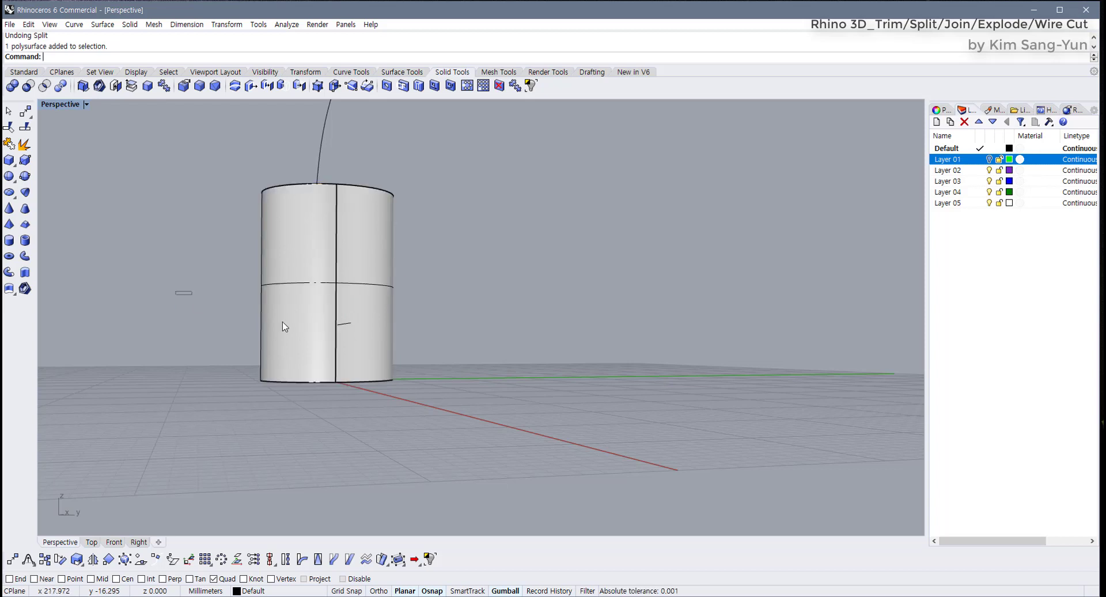
# Delete the restored horizontal cutting line and return to the four-viewport layout
pyautogui.click(343, 324)
pyautogui.press('Delete')
pyautogui.doubleClick(60, 106)
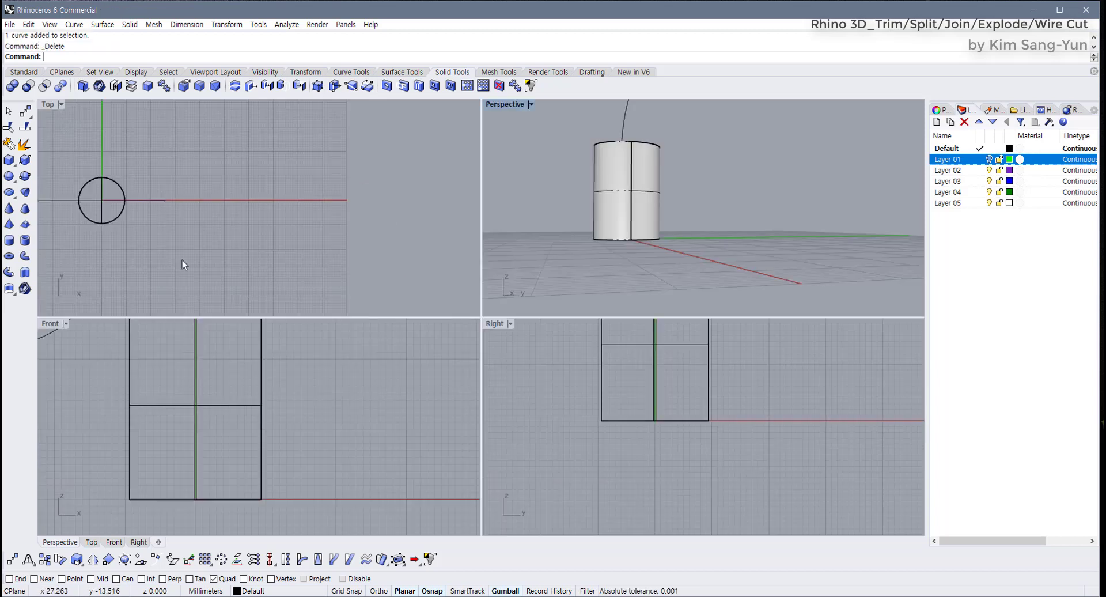
# Move the S-shaped curve down in the Front view so that it crosses the whole width of the cylinder
pyautogui.scroll(-3, 195, 406)
pyautogui.click(265, 346)
pyautogui.moveTo(265, 346); pyautogui.dragTo(286, 409)
pyautogui.click(303, 445)
pyautogui.scroll(2, 260, 440)
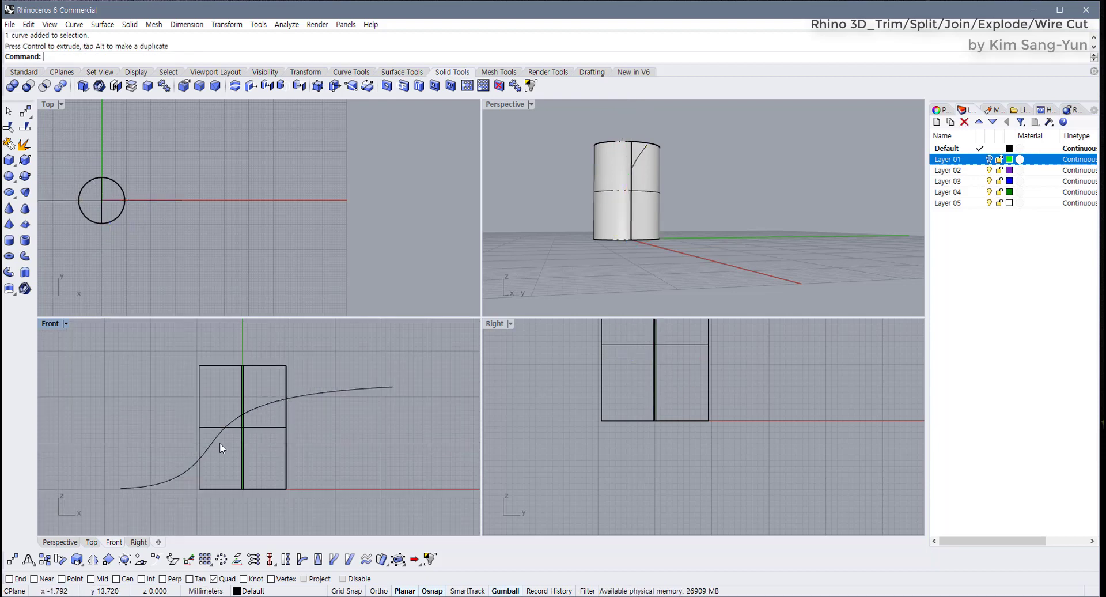
pyautogui.click(286, 460)
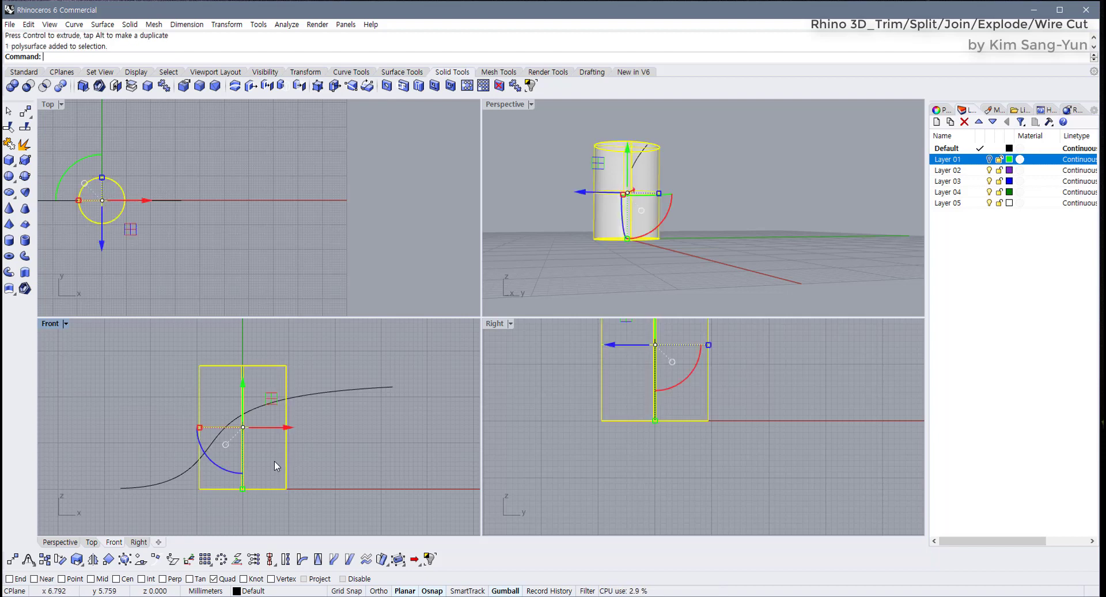
pyautogui.click(315, 365)
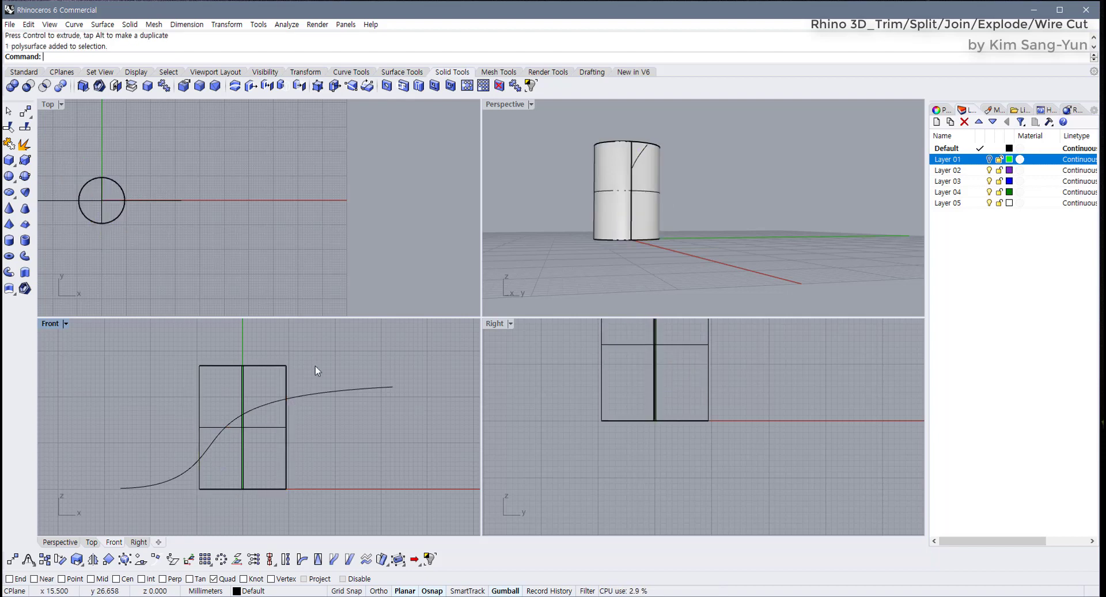
pyautogui.click(285, 404)
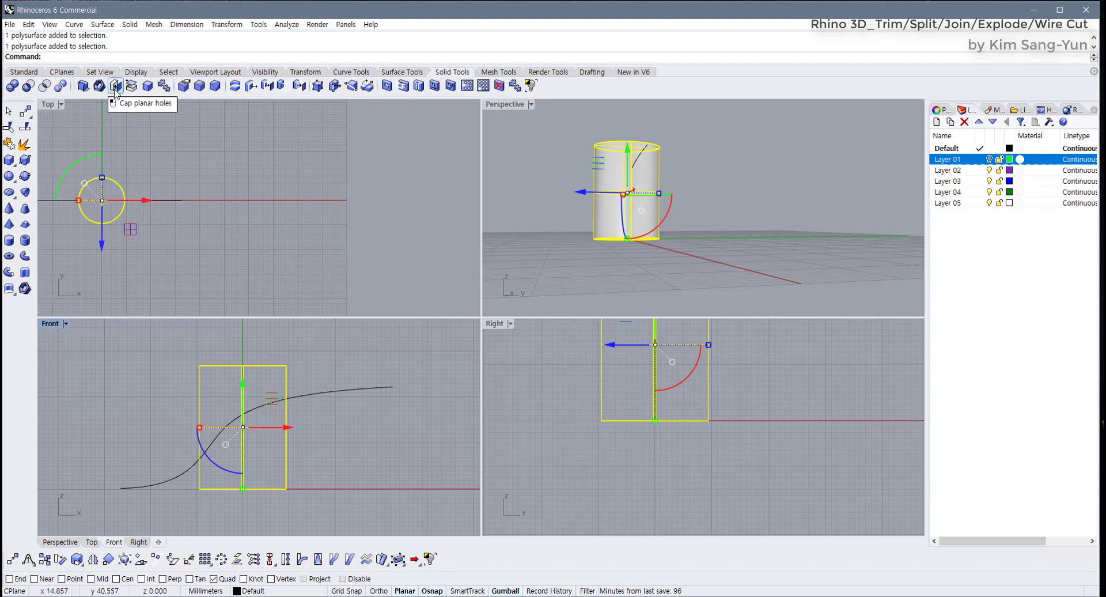
pyautogui.click(323, 361)
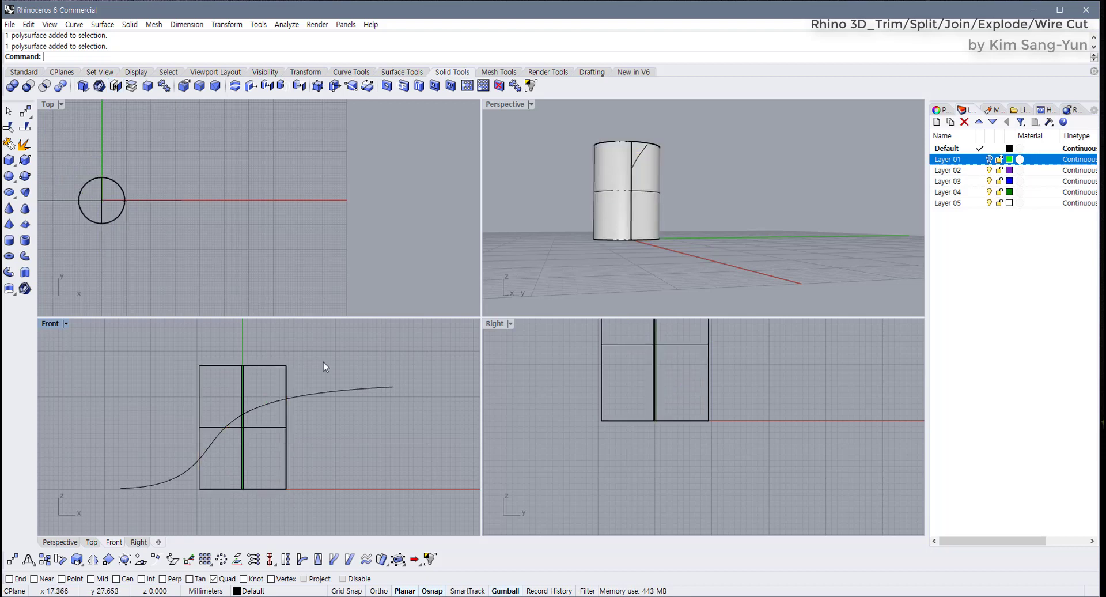
pyautogui.click(274, 370)
pyautogui.click(298, 379)
# Split the cylinder using the S-shaped curve as the cutting object
pyautogui.click(265, 361)
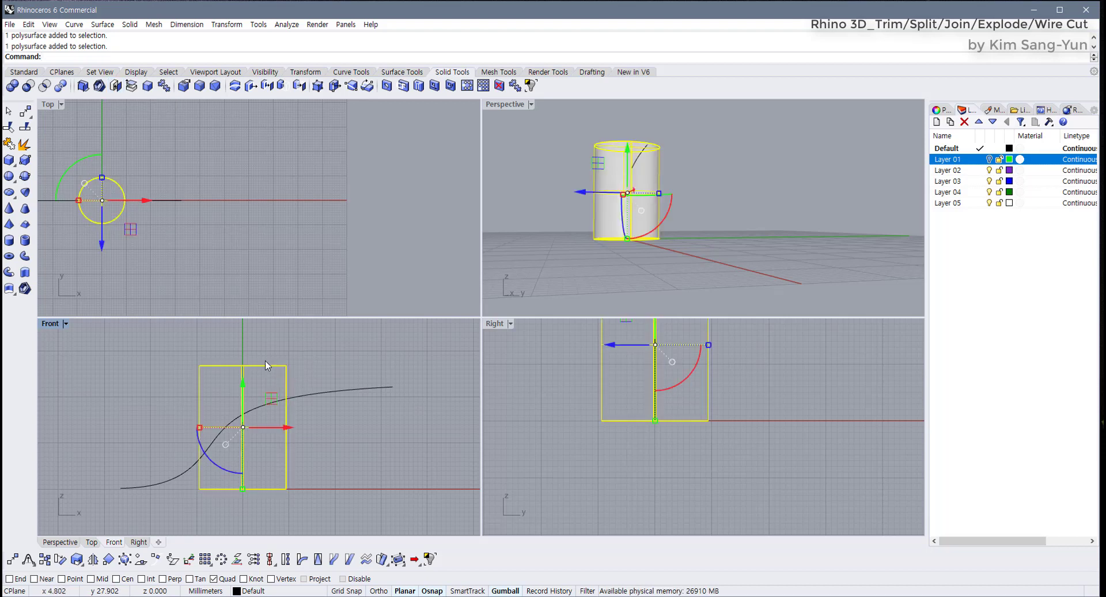
pyautogui.moveTo(310, 372); pyautogui.dragTo(297, 359, button='right')
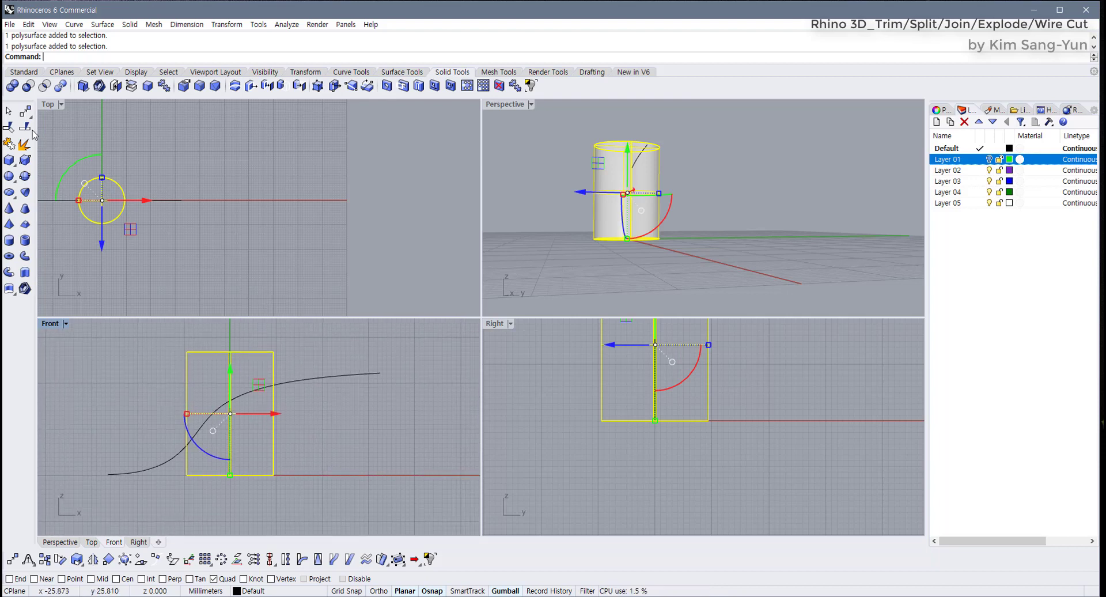
pyautogui.click(26, 127)
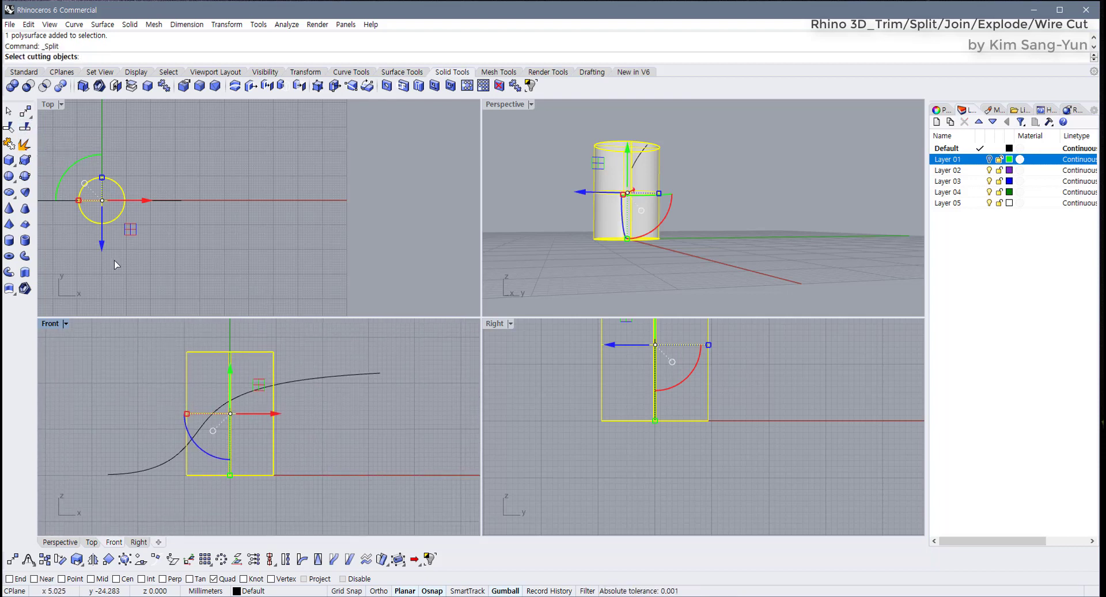
pyautogui.click(326, 368)
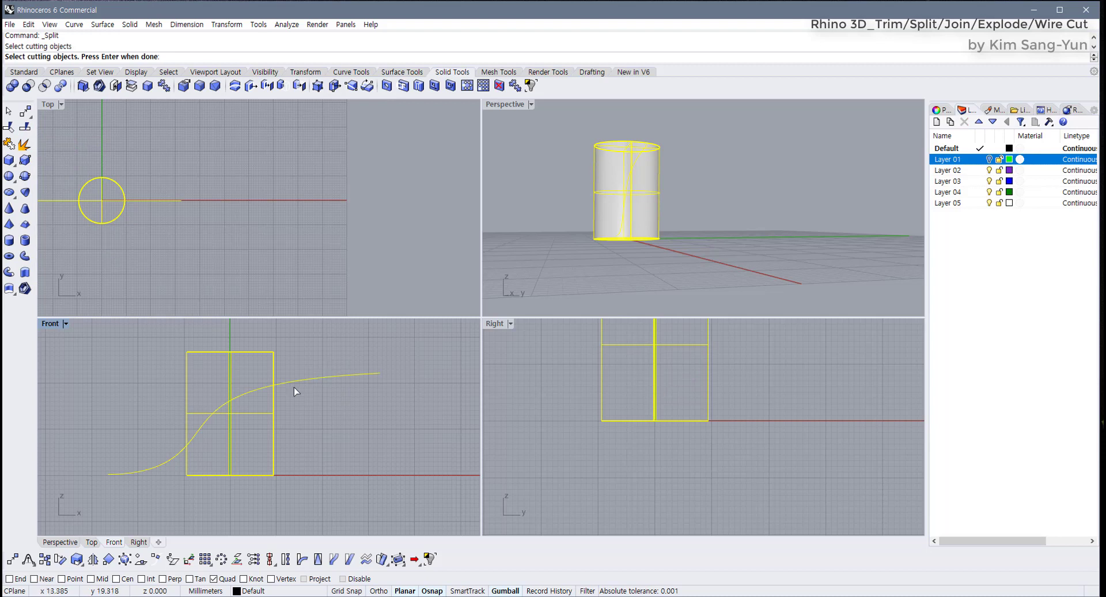
pyautogui.press('Return')
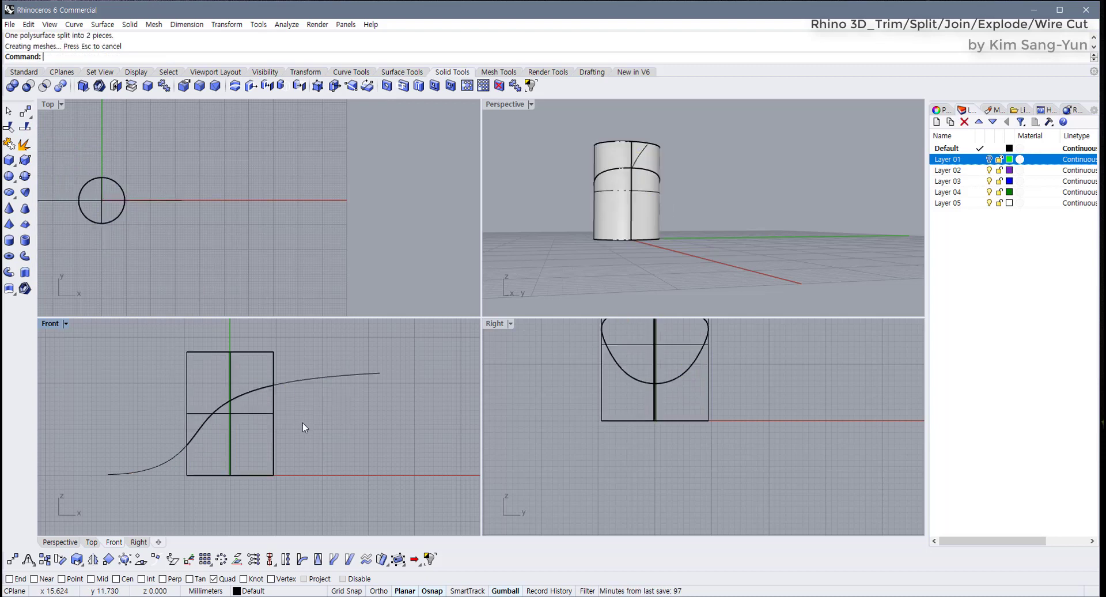
# Move the lower curved piece straight down in the Front view, away from the upper piece
pyautogui.click(243, 448)
pyautogui.moveTo(231, 387); pyautogui.dragTo(230, 433)
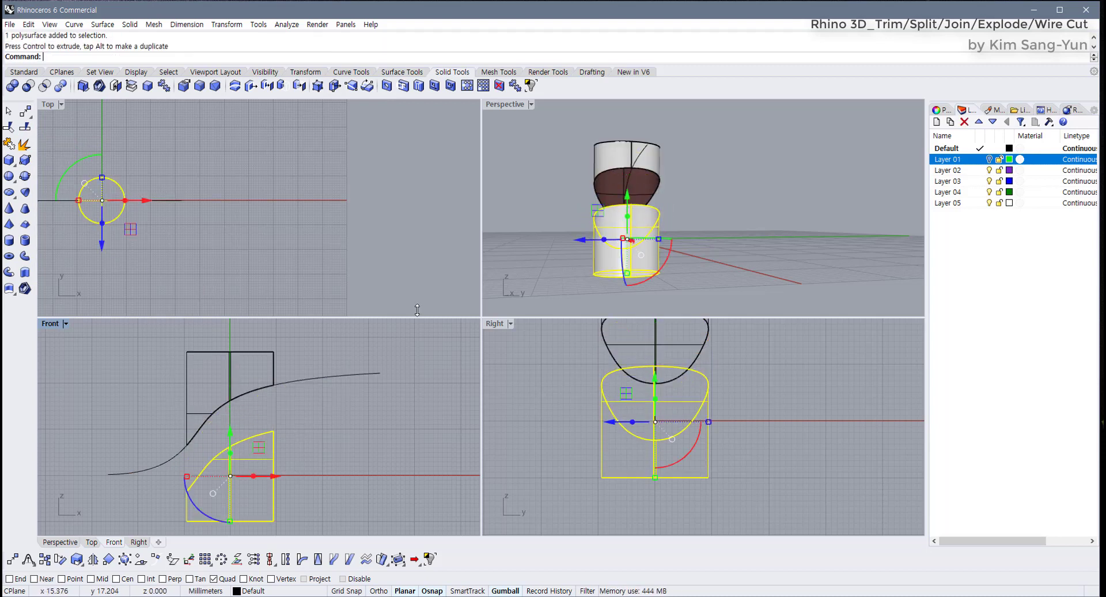
pyautogui.click(550, 209)
pyautogui.moveTo(550, 210); pyautogui.dragTo(596, 159, button='right')
# Try to cap the curved openings of both cylinder pieces in the maximized Perspective view
pyautogui.doubleClick(499, 107)
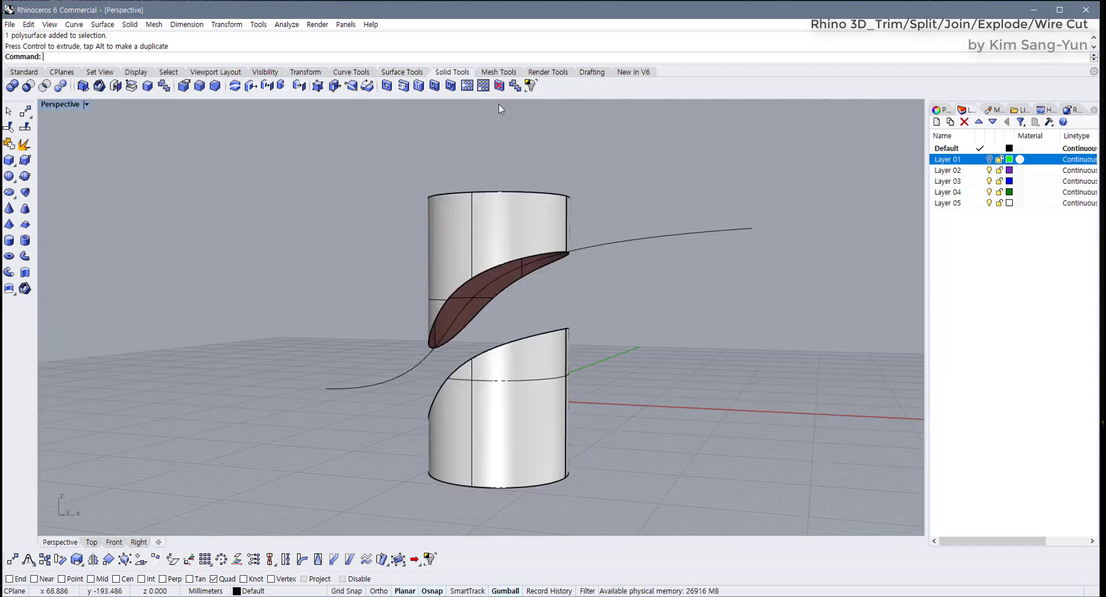
pyautogui.moveTo(425, 359); pyautogui.dragTo(354, 323, button='right')
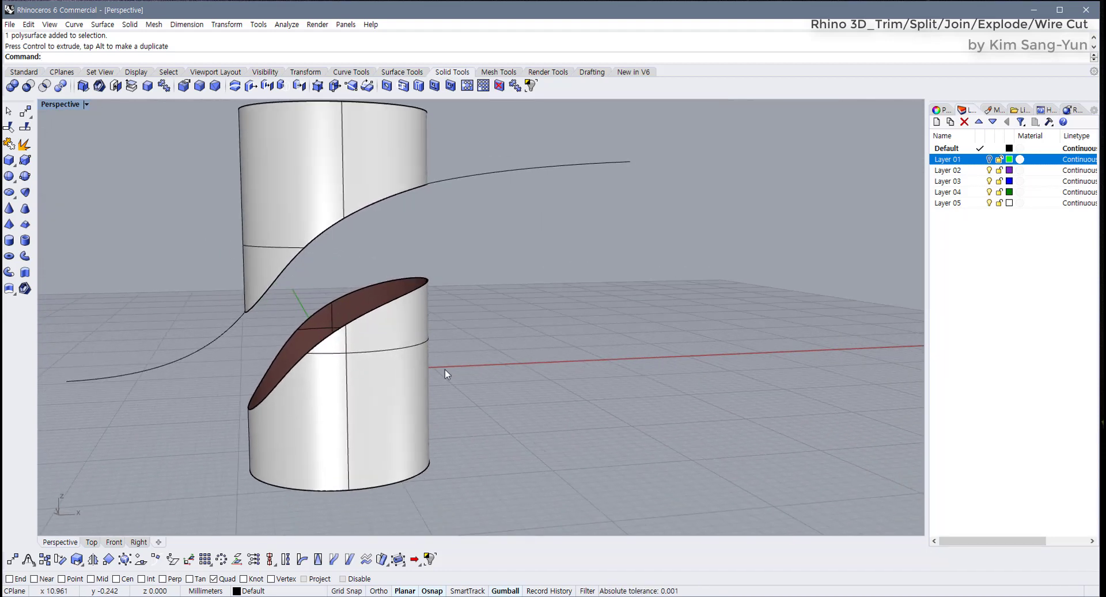
pyautogui.moveTo(445, 373); pyautogui.dragTo(354, 218)
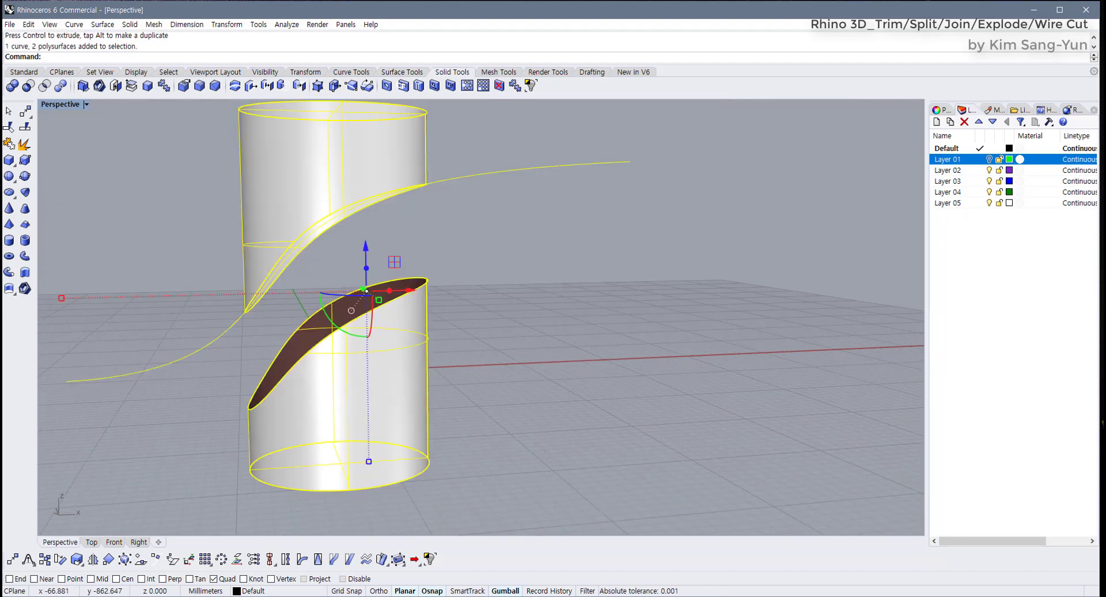
pyautogui.click(118, 88)
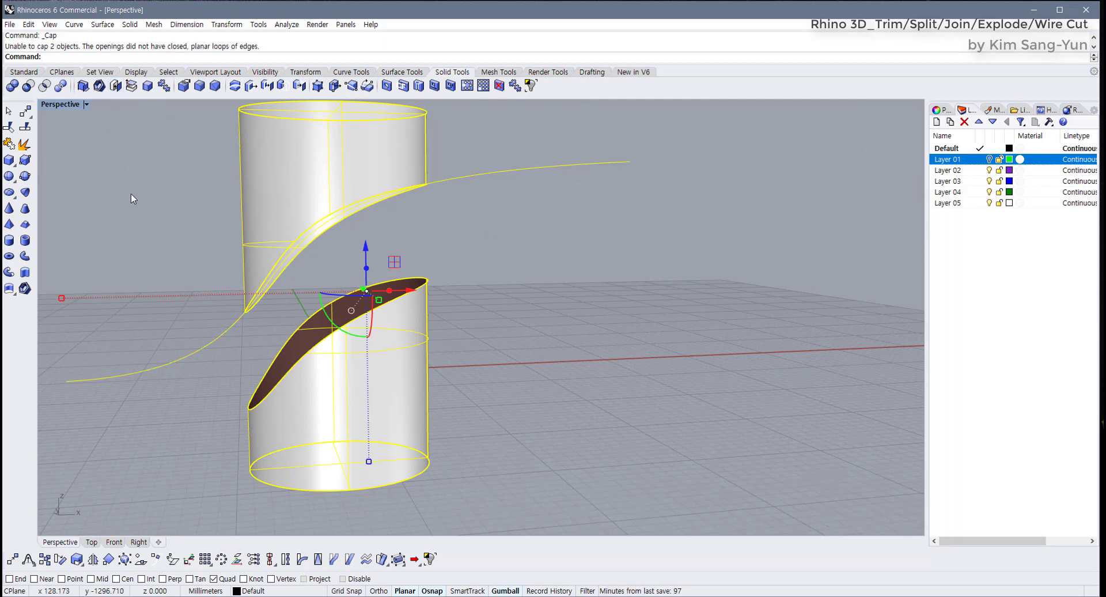
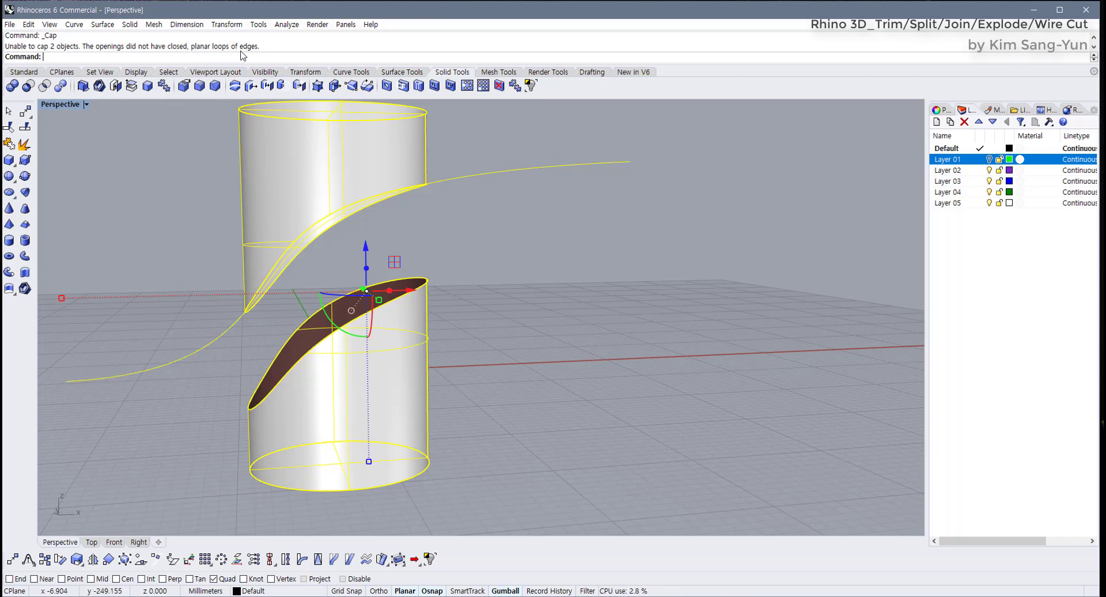
# Undo the move of the lower piece and the split, restoring the whole cylinder
pyautogui.click(496, 320)
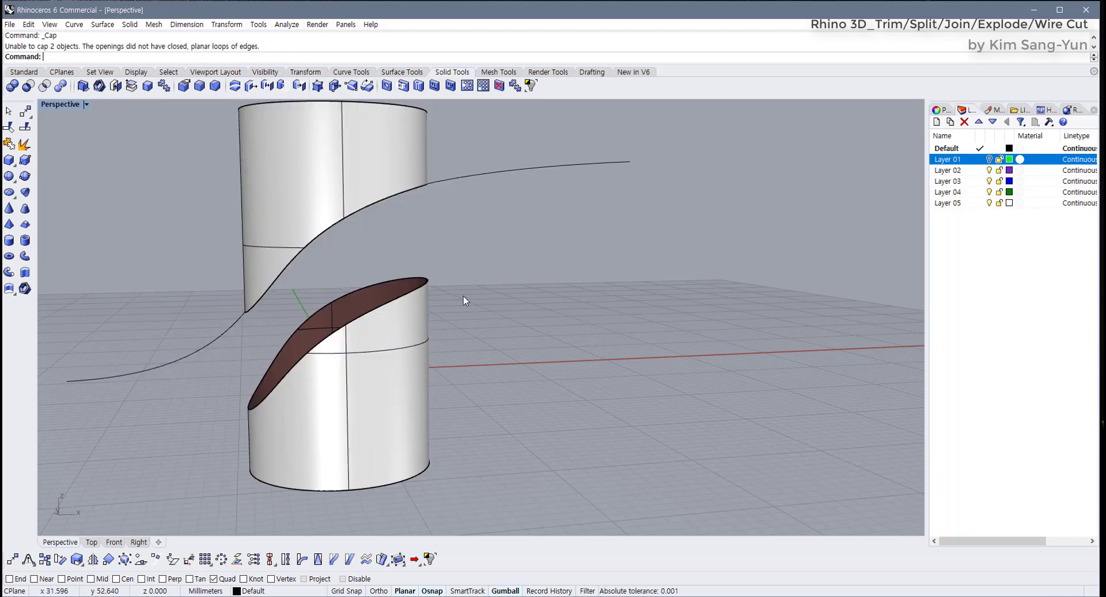
pyautogui.moveTo(531, 302); pyautogui.dragTo(402, 279, button='right')
pyautogui.hotkey('ctrl', 'z')
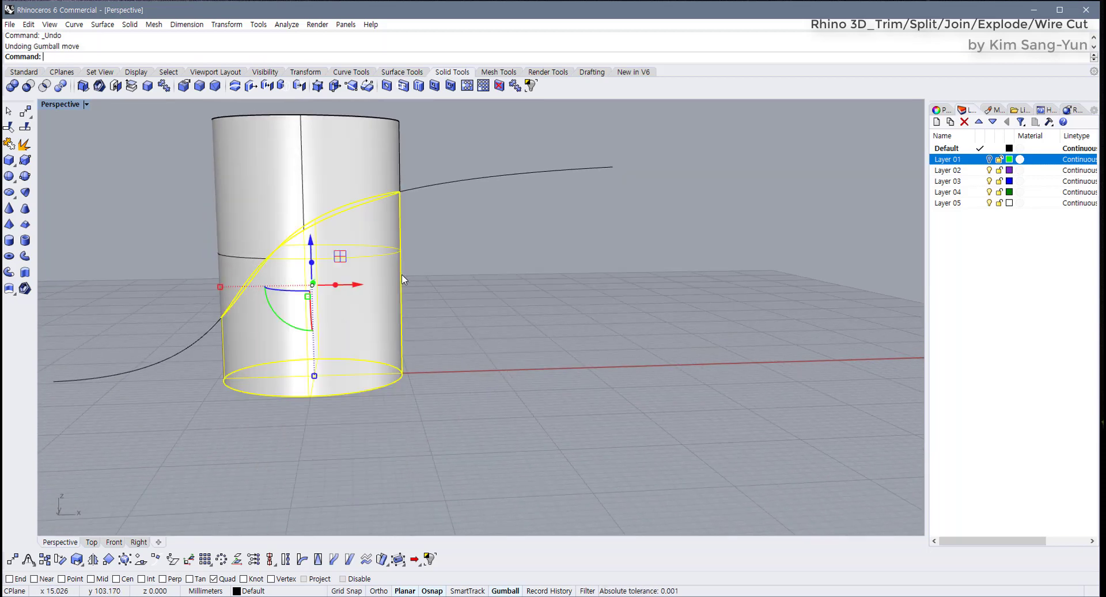
pyautogui.click(465, 282)
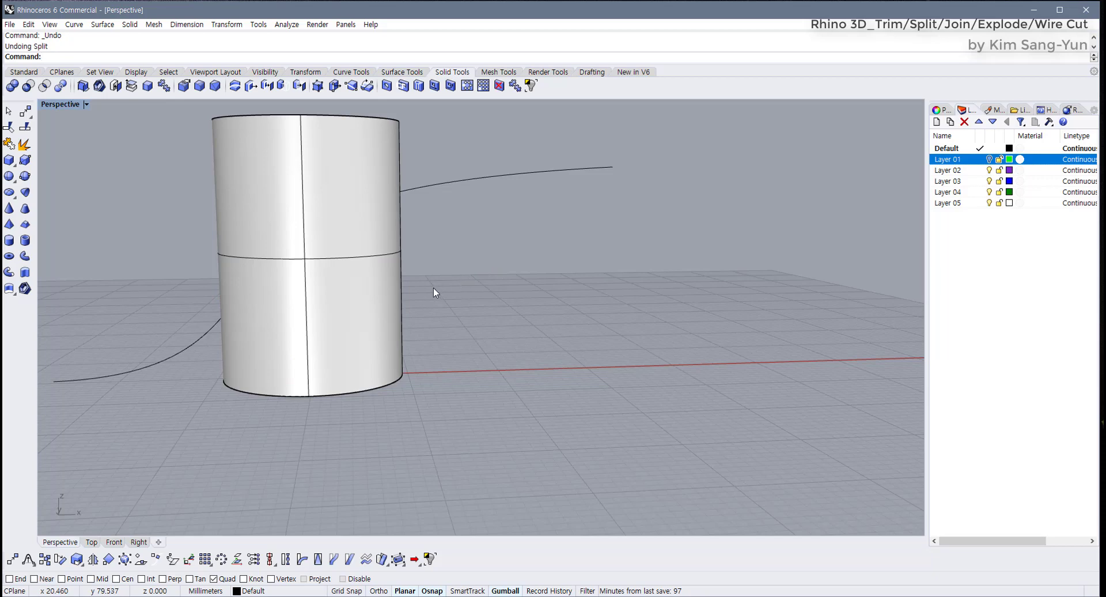
pyautogui.scroll(-3, 434, 291)
pyautogui.moveTo(433, 291); pyautogui.dragTo(372, 308, button='right')
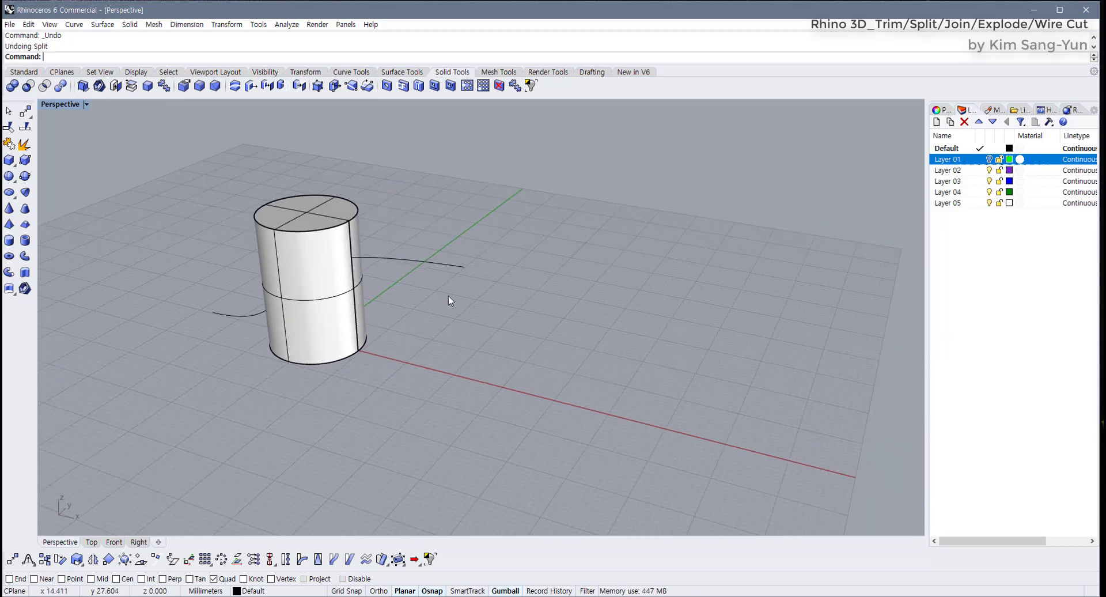
# Extrude the S-shaped curve to both sides as a non-solid surface passing completely through the cylinder
pyautogui.click(253, 315)
pyautogui.moveTo(262, 336); pyautogui.dragTo(367, 312, button='right')
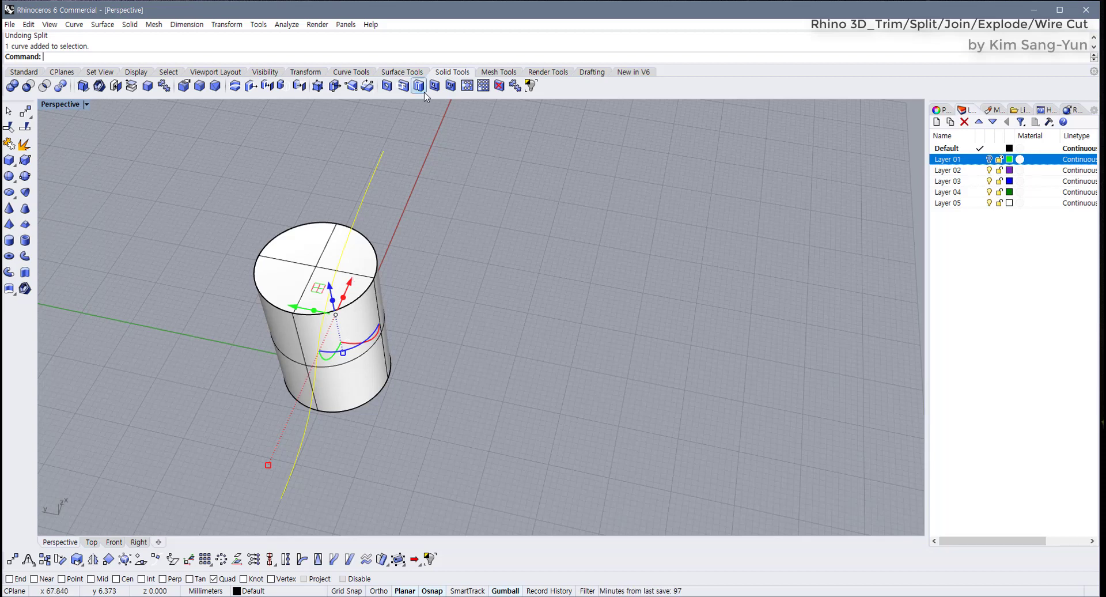
pyautogui.click(403, 73)
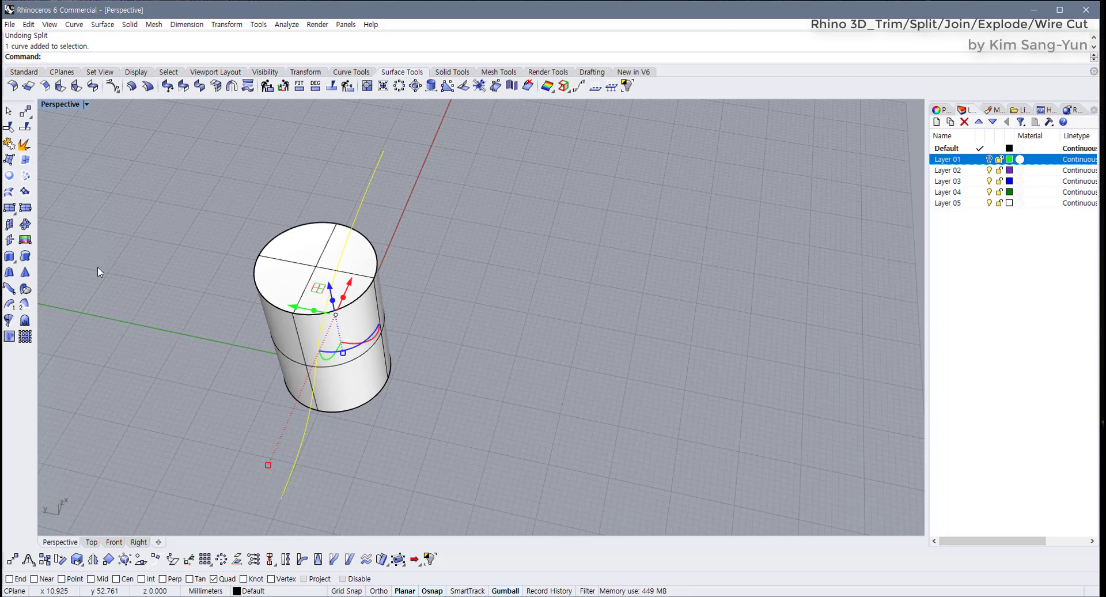
pyautogui.click(9, 255)
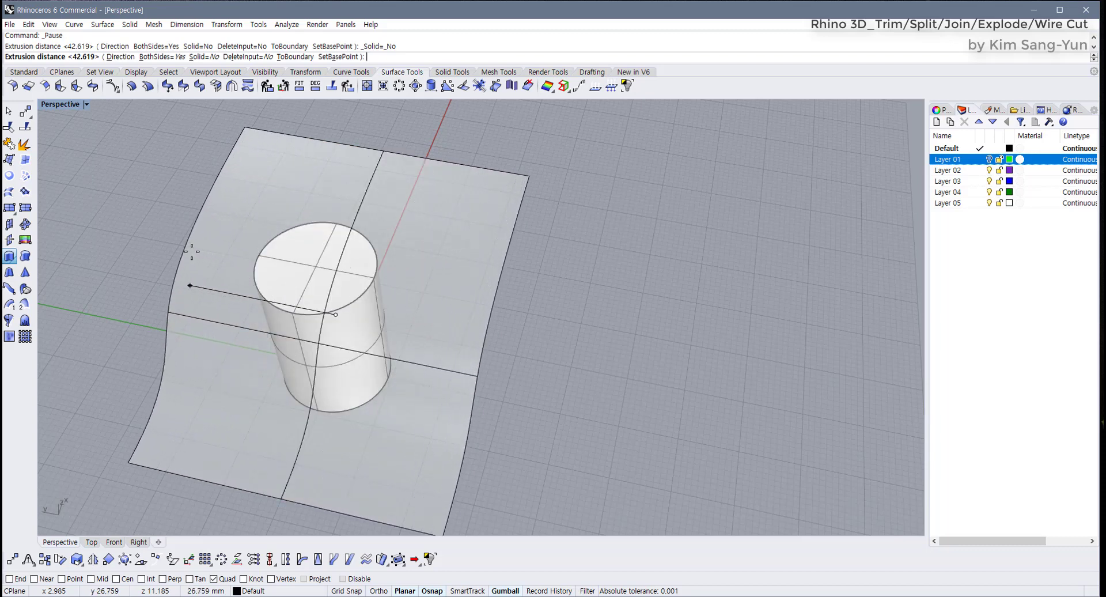
pyautogui.press('Return')
# Split the cylinder using the extruded S-shaped surface as the cutting object
pyautogui.moveTo(538, 309); pyautogui.dragTo(433, 162, button='right')
pyautogui.moveTo(356, 189); pyautogui.dragTo(363, 233, button='right')
pyautogui.scroll(2, 327, 173)
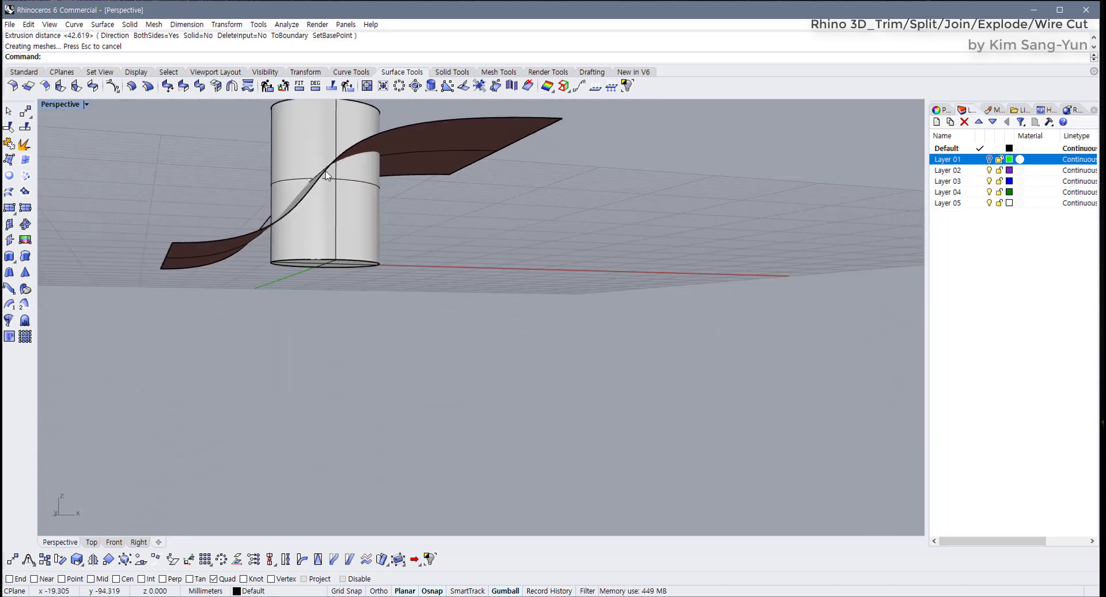
pyautogui.moveTo(327, 176); pyautogui.dragTo(398, 373, button='right')
pyautogui.click(411, 374)
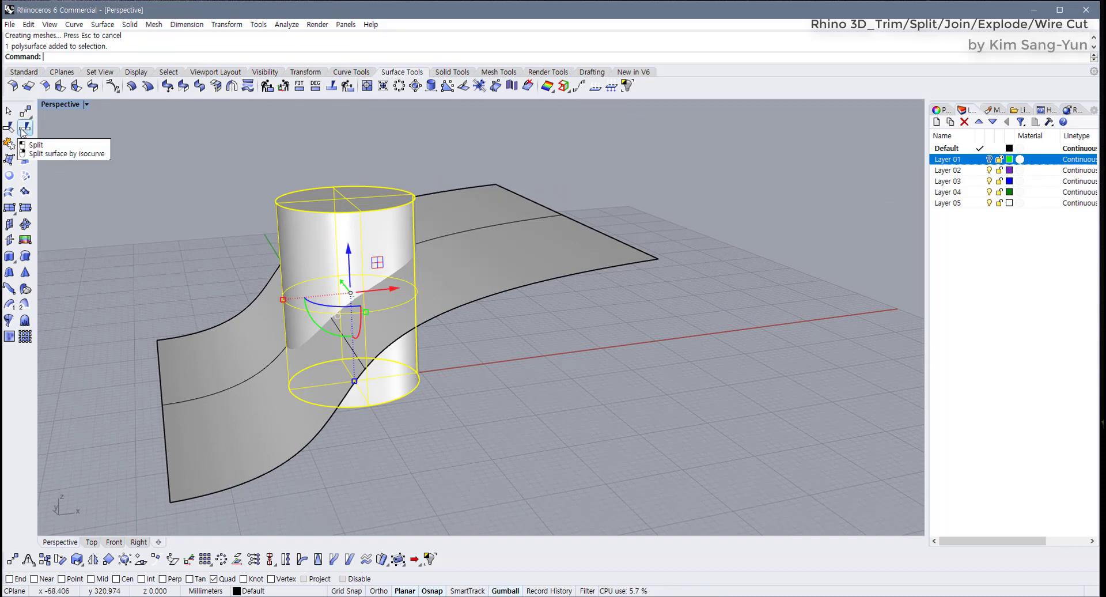
pyautogui.click(24, 128)
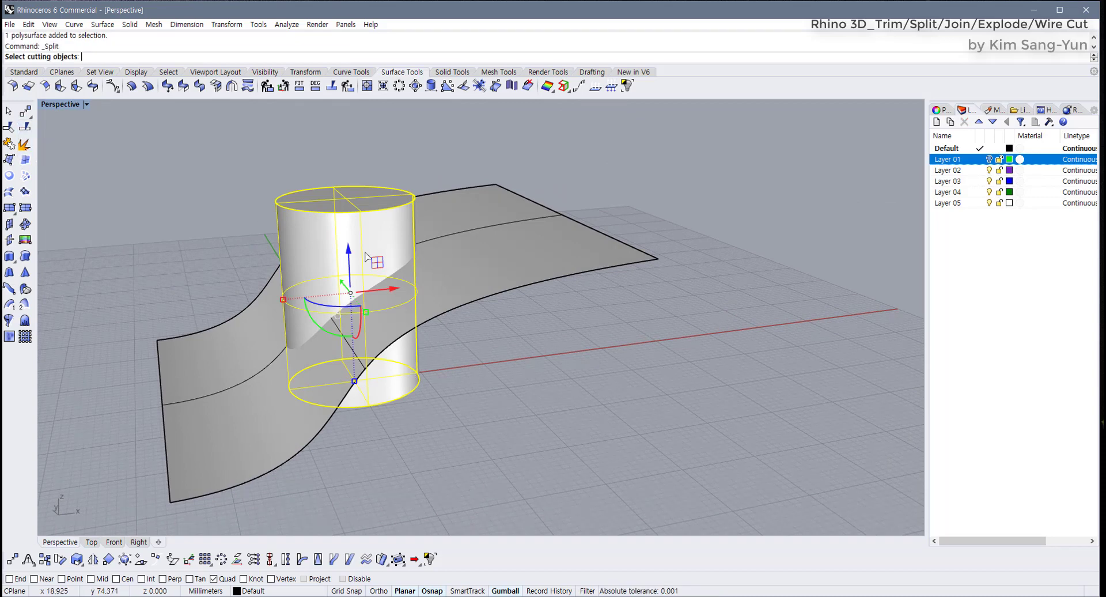
pyautogui.click(491, 248)
pyautogui.press('Return')
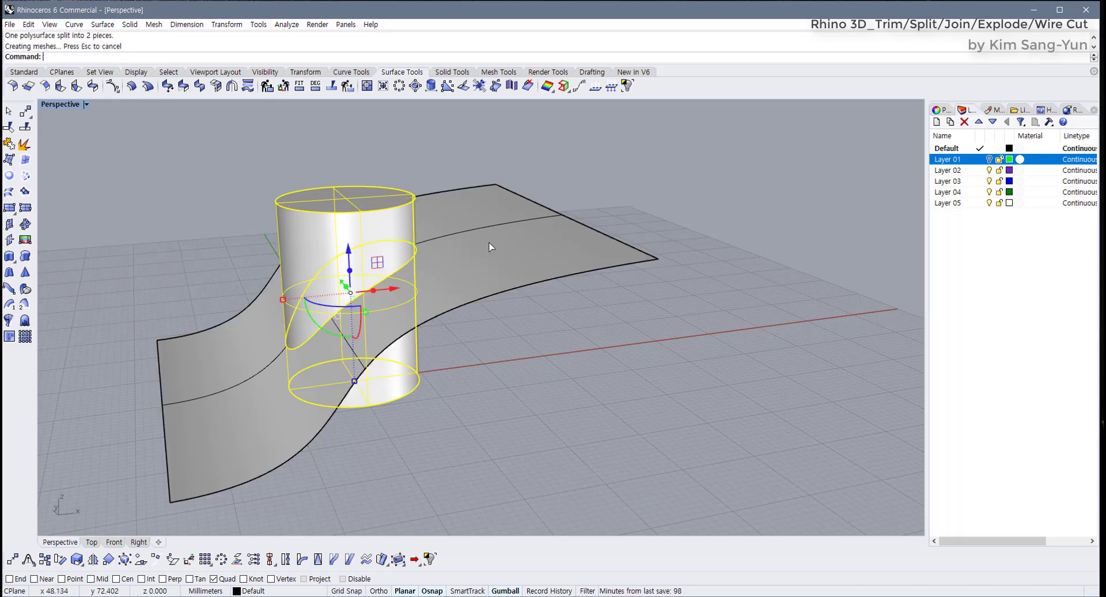
# Move the upper cylinder piece up and the lower piece out from under the surface, and undo both moves
pyautogui.click(597, 389)
pyautogui.click(378, 279)
pyautogui.moveTo(347, 227); pyautogui.dragTo(344, 156)
pyautogui.moveTo(397, 383); pyautogui.dragTo(571, 455)
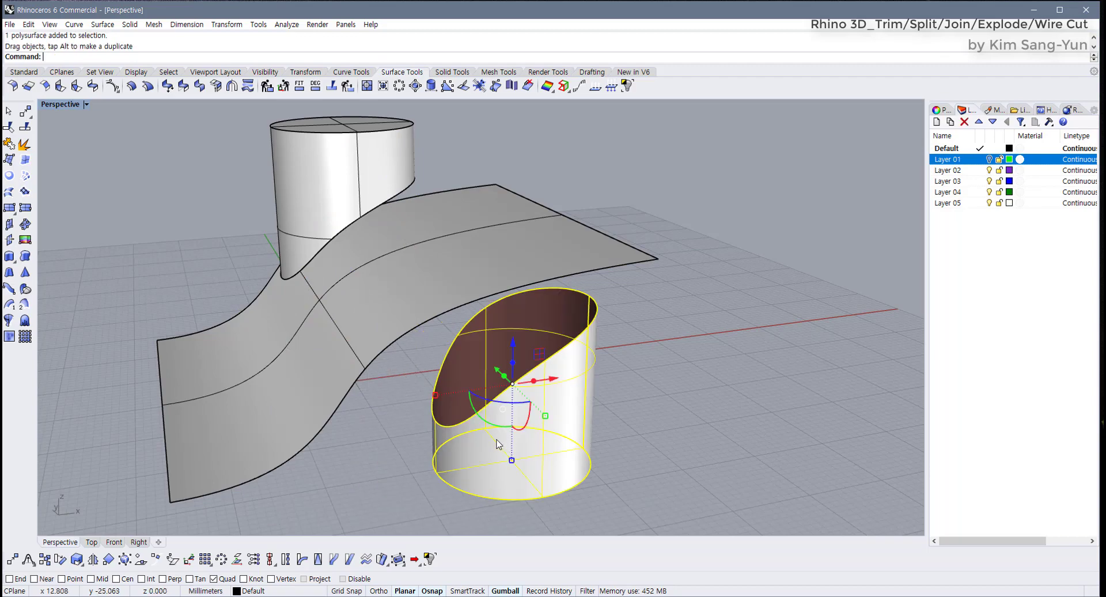
pyautogui.moveTo(500, 445); pyautogui.dragTo(495, 465, button='right')
pyautogui.hotkey('ctrl', 'z')
pyautogui.hotkey('ctrl', 'z')
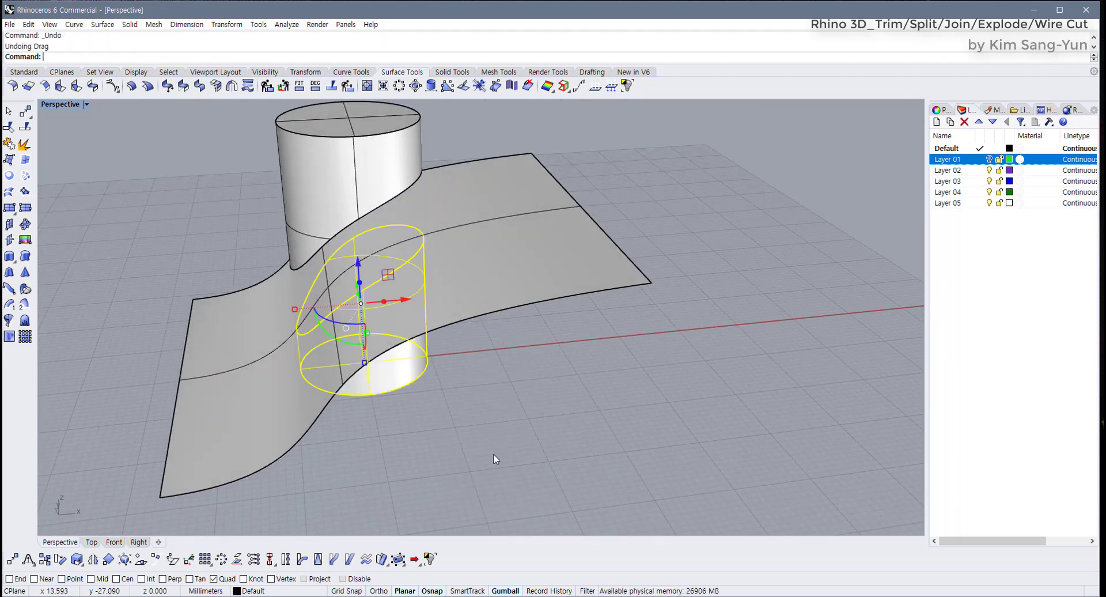
pyautogui.click(530, 437)
# Examine how the upper cylinder piece meets the S-shaped surface, selecting each object in turn
pyautogui.moveTo(435, 403); pyautogui.dragTo(351, 325, button='right')
pyautogui.scroll(5, 387, 357)
pyautogui.click(358, 309)
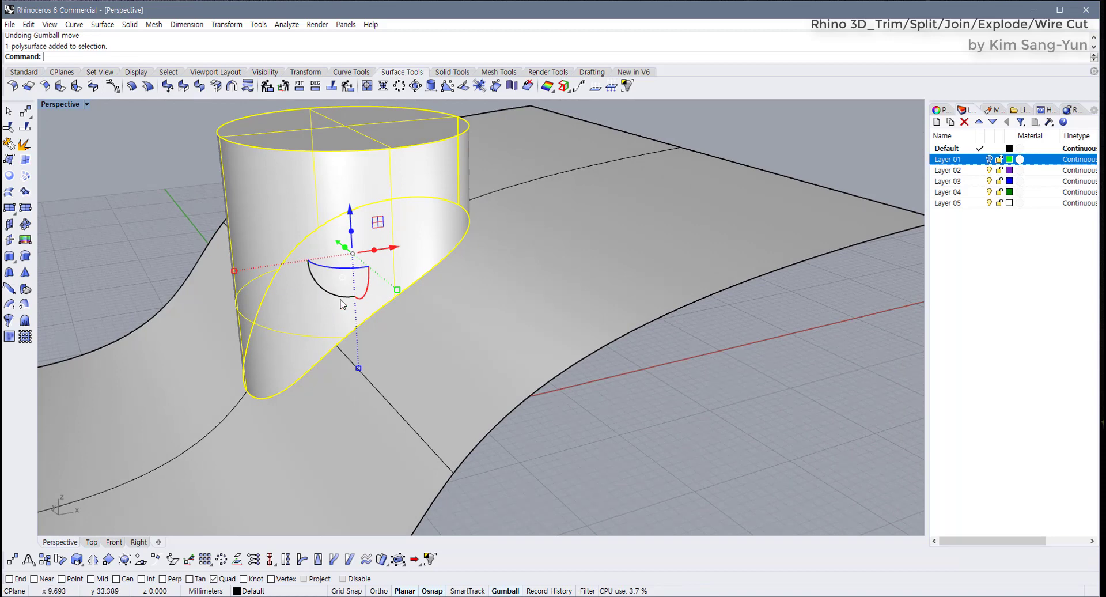
pyautogui.scroll(-2, 357, 283)
pyautogui.moveTo(350, 290); pyautogui.dragTo(398, 293, button='right')
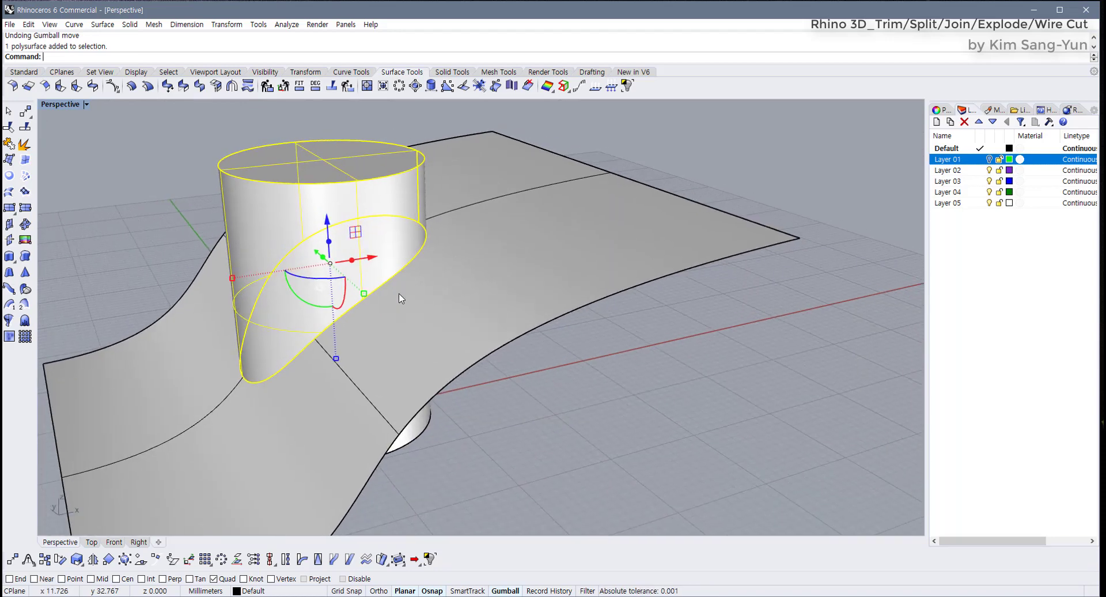
pyautogui.click(473, 251)
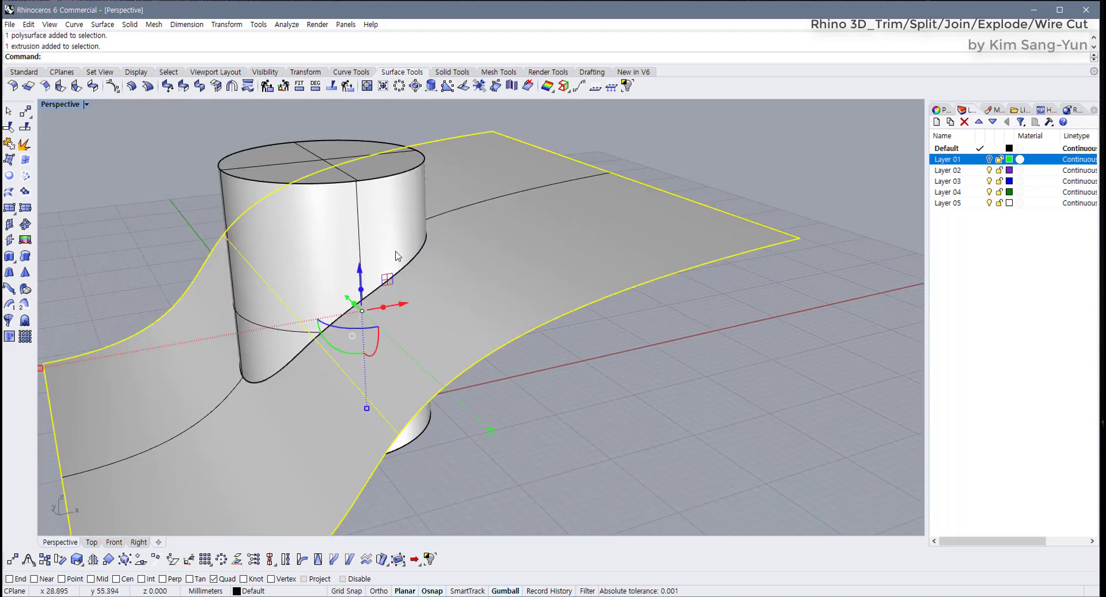
pyautogui.scroll(-3, 355, 301)
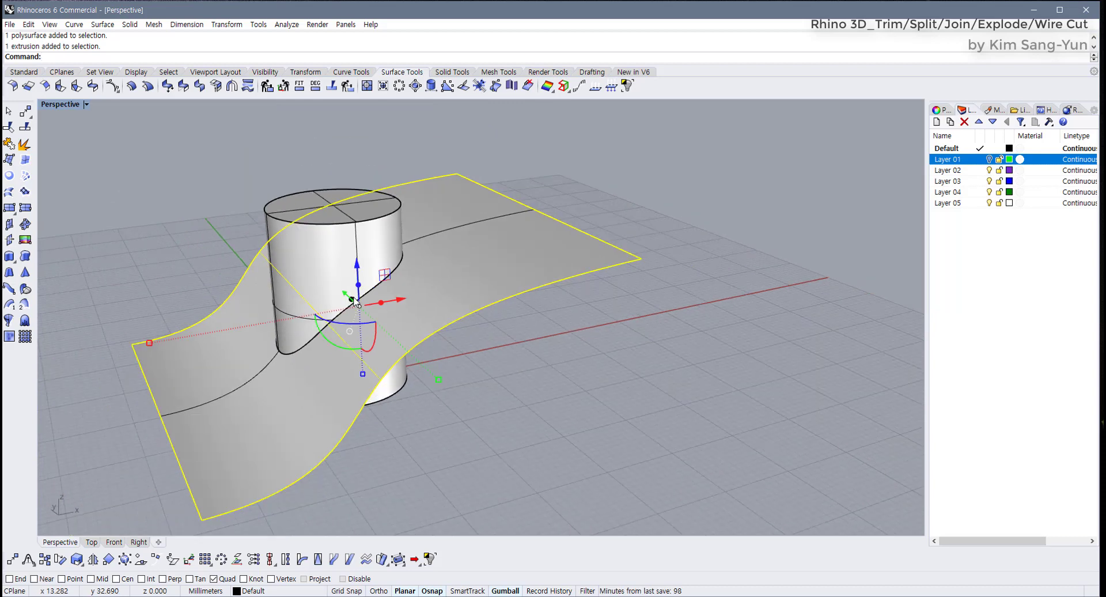
pyautogui.click(533, 390)
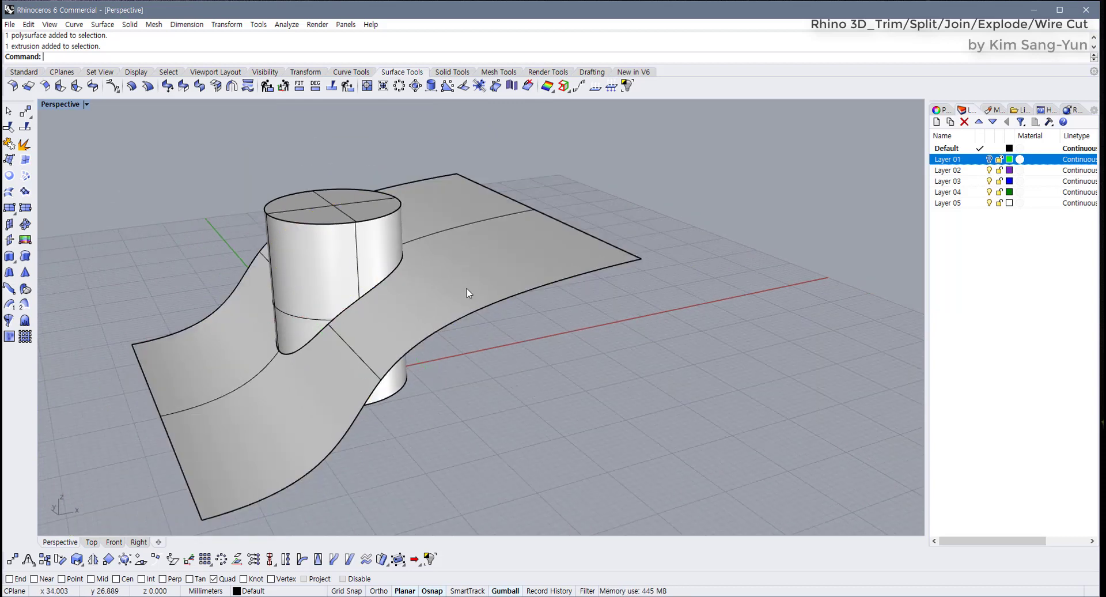
# Split the S-shaped surface using the upper cylinder piece as the cutting object
pyautogui.click(465, 262)
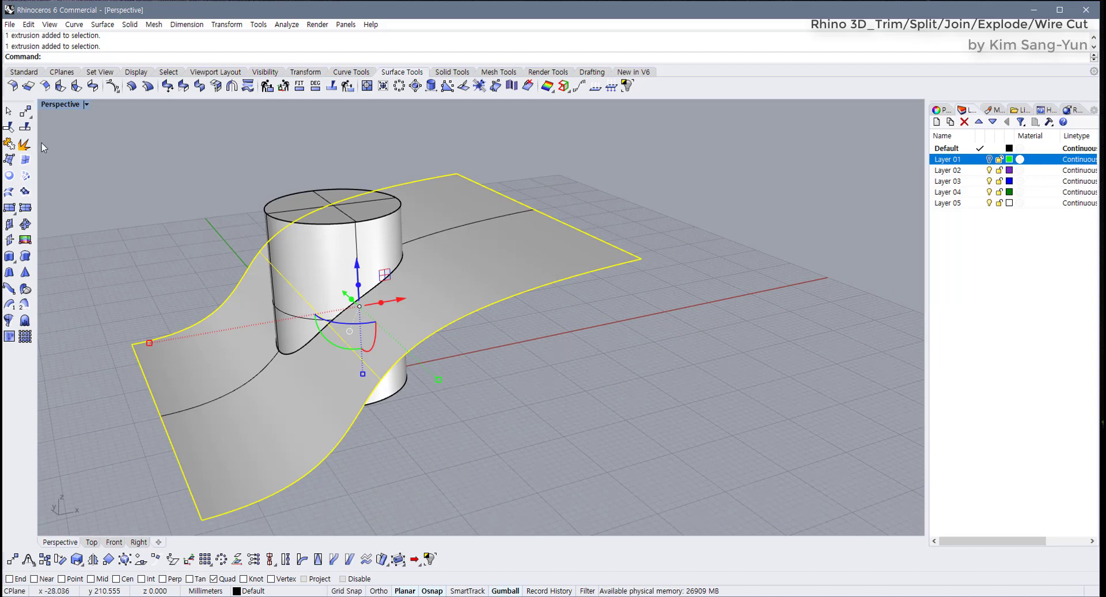
pyautogui.click(25, 130)
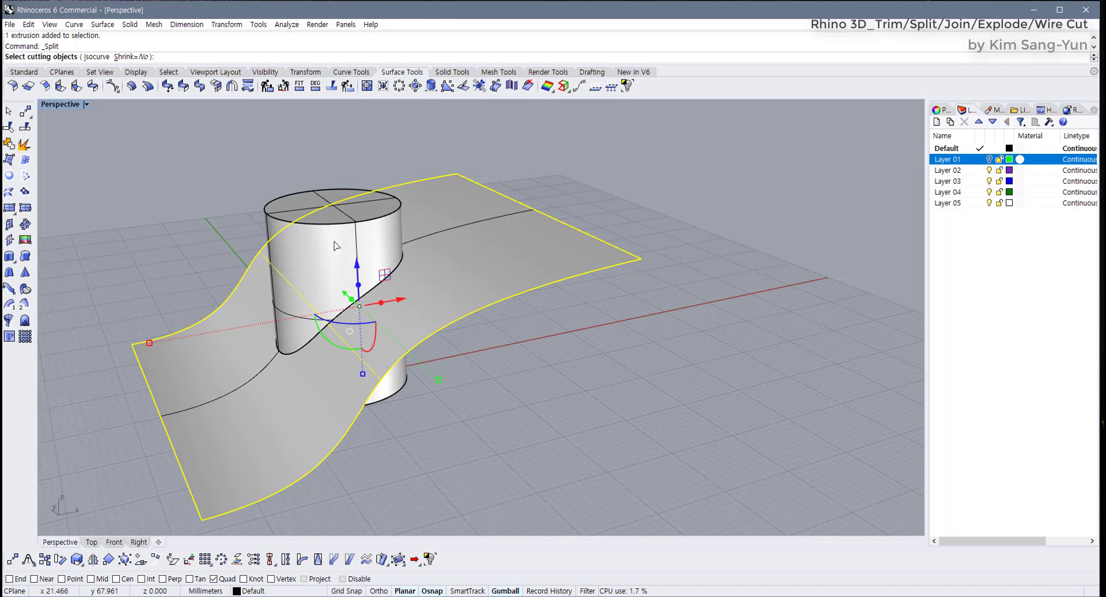
pyautogui.moveTo(337, 246); pyautogui.dragTo(364, 318, button='right')
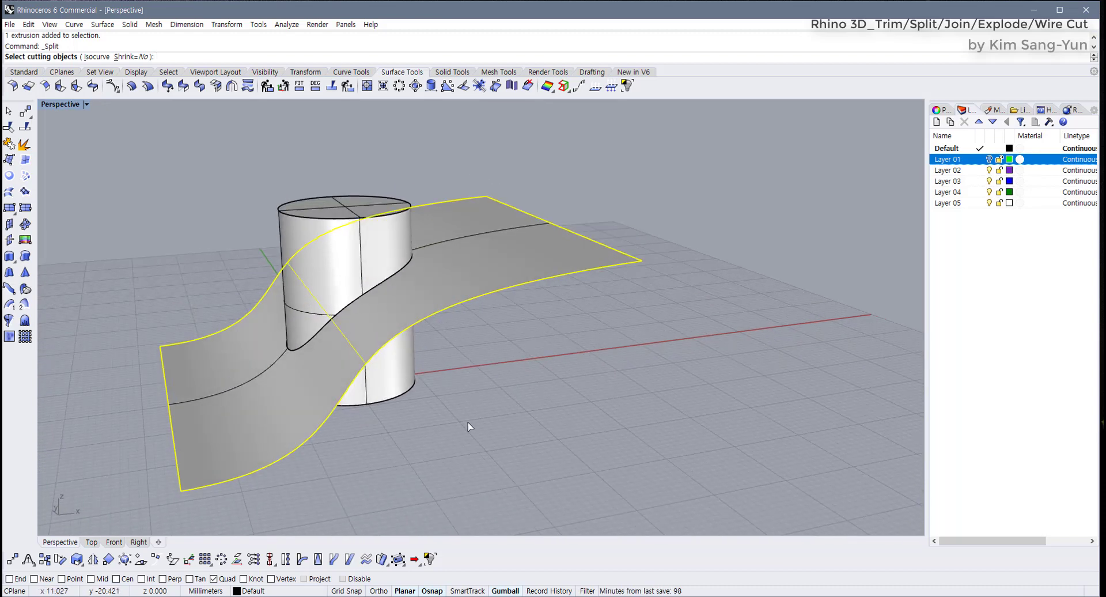
pyautogui.click(296, 236)
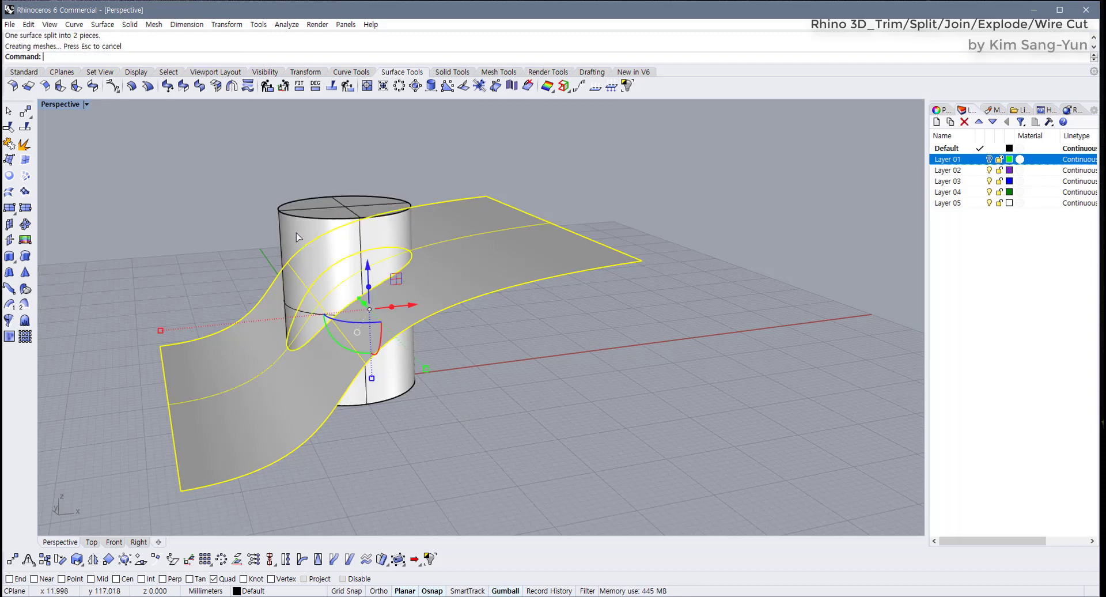
pyautogui.press('Return')
pyautogui.press('Escape')
pyautogui.click(519, 266)
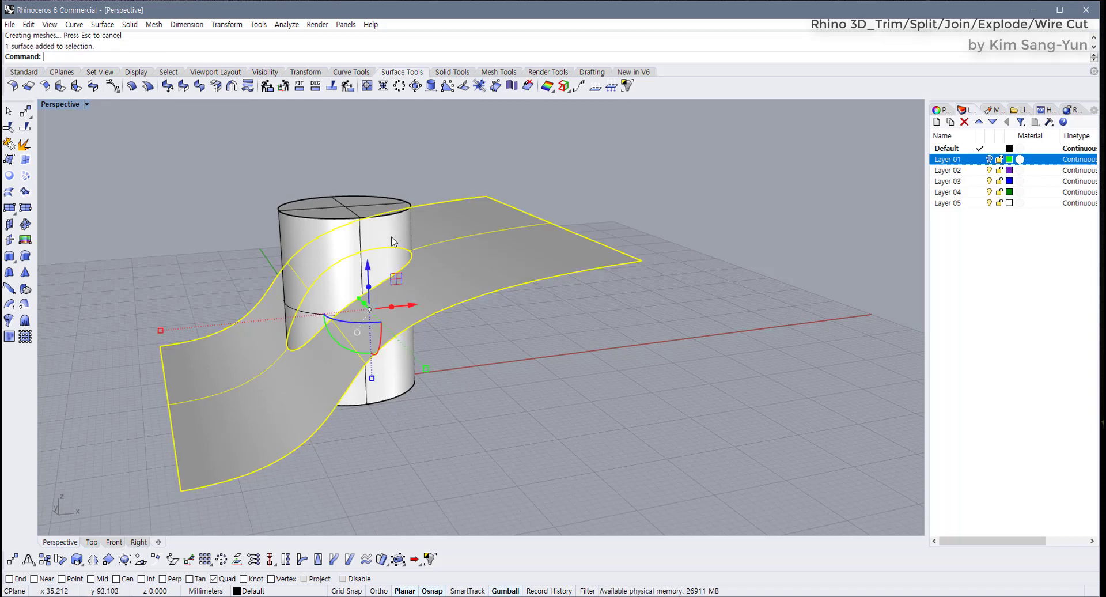
# Hide the upper cylinder piece to expose the split surface beneath it
pyautogui.click(388, 237)
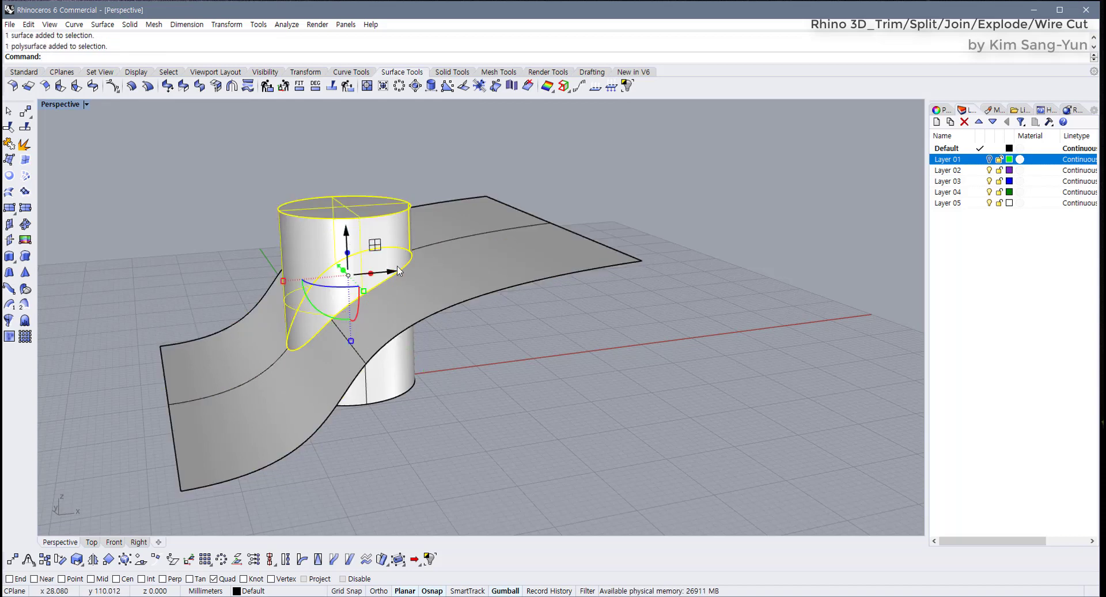
pyautogui.middleClick(316, 230)
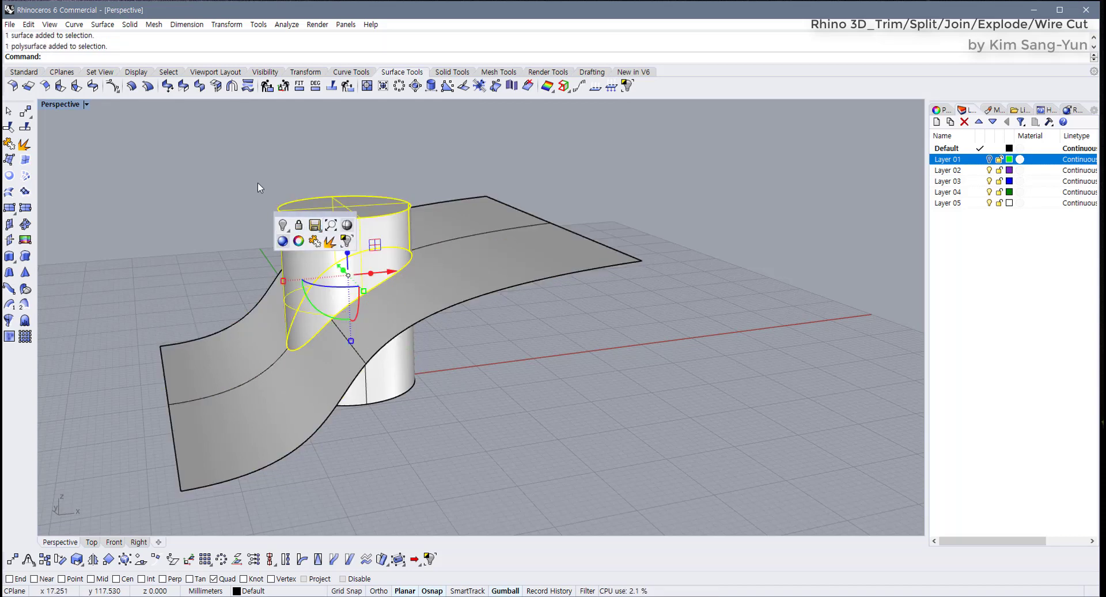
pyautogui.click(257, 182)
pyautogui.middleClick(332, 233)
pyautogui.click(300, 228)
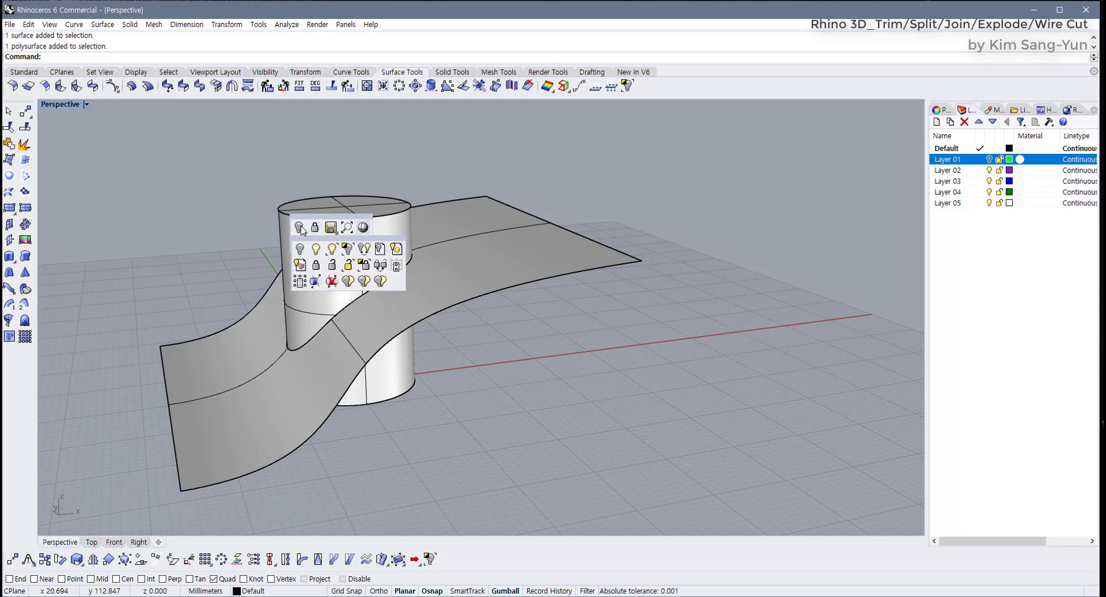
pyautogui.click(300, 228)
pyautogui.click(301, 229)
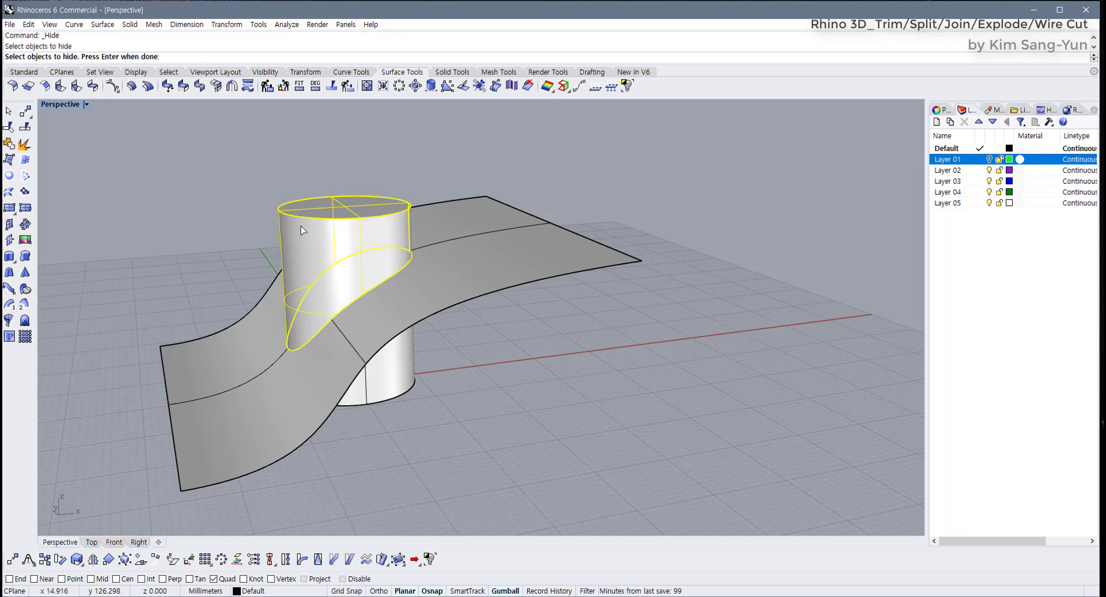
pyautogui.click(262, 74)
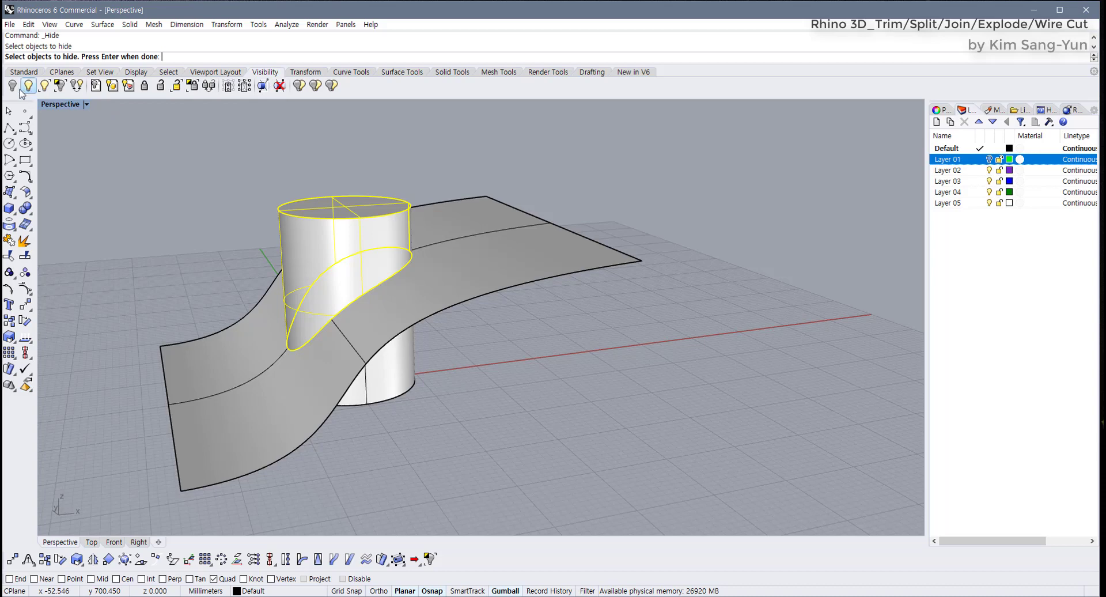
pyautogui.click(13, 87)
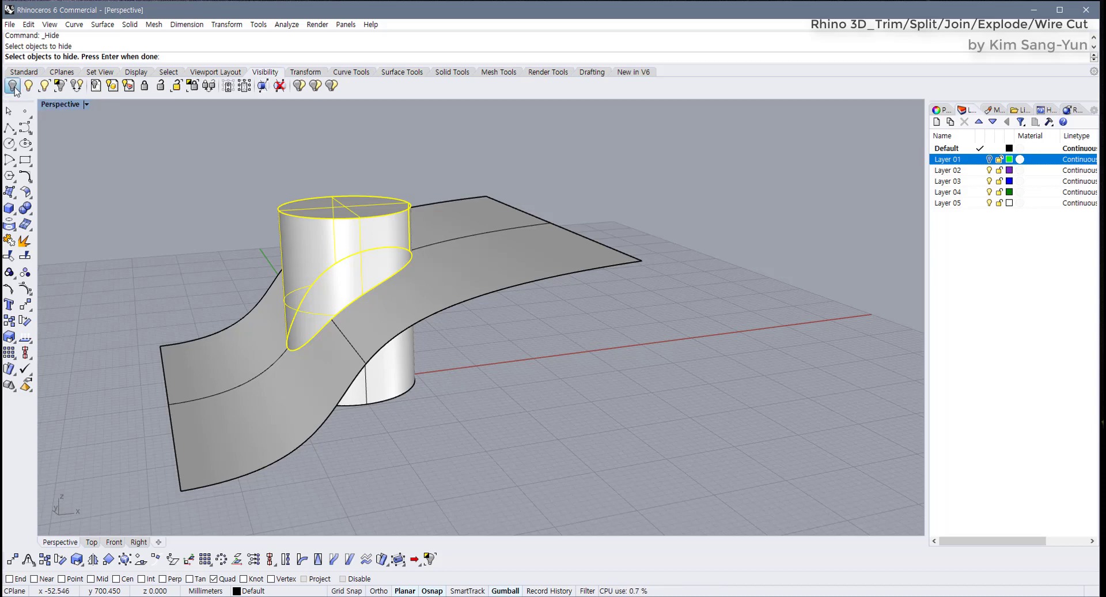
pyautogui.click(299, 259)
pyautogui.press('Return')
# Delete the part of the S-shaped surface that lies outside the cylinder outline
pyautogui.scroll(5, 317, 300)
pyautogui.click(318, 291)
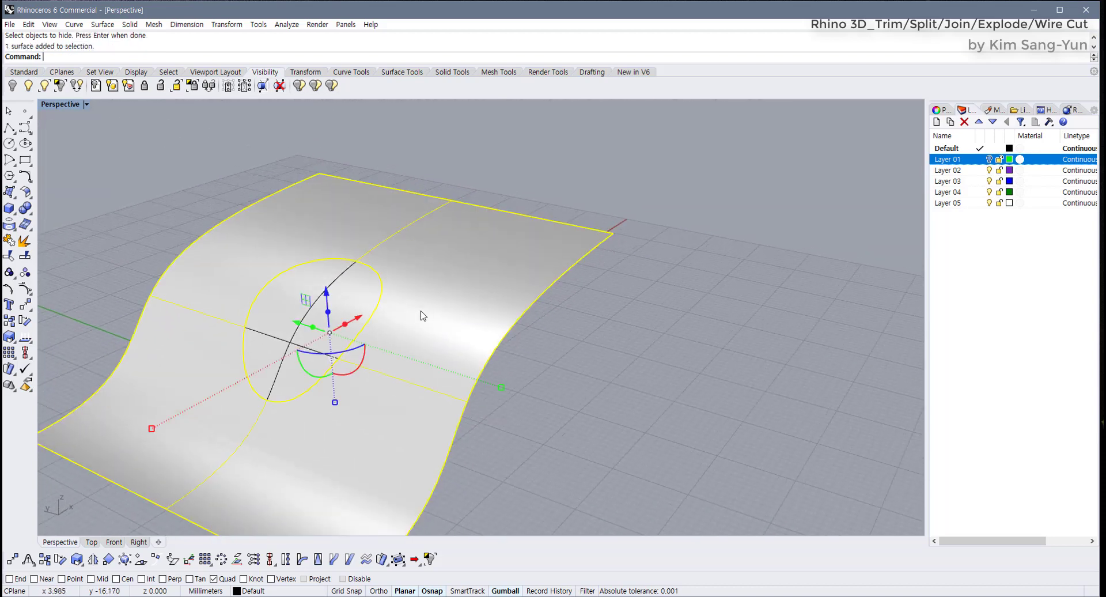
pyautogui.scroll(-3, 398, 330)
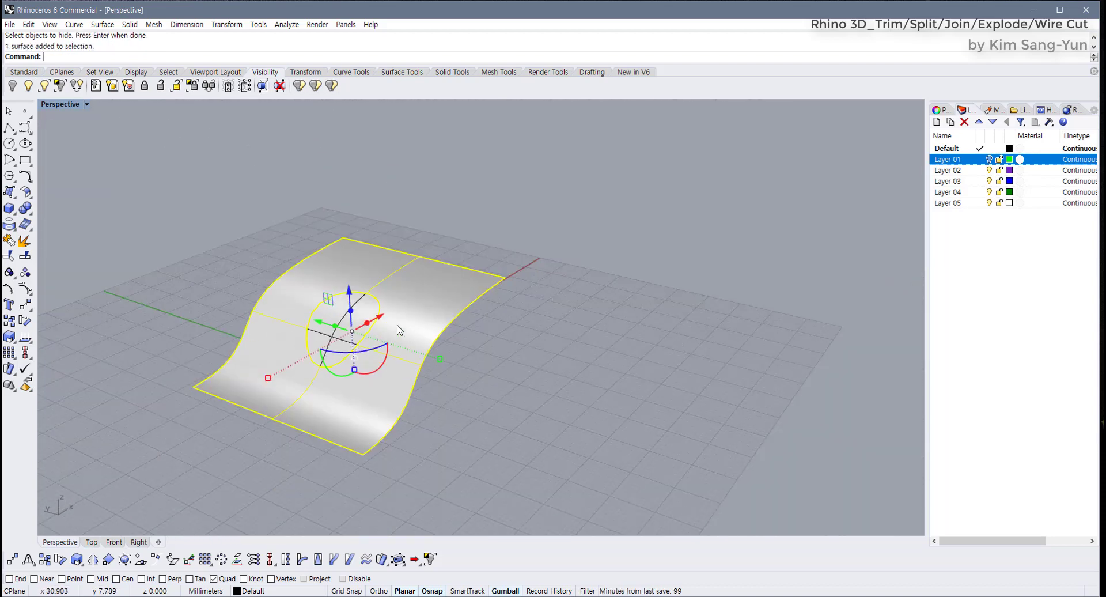
pyautogui.press('Delete')
# Move the remaining curved surface sideways off the lower cylinder piece and undo the move
pyautogui.click(352, 322)
pyautogui.scroll(4, 355, 329)
pyautogui.scroll(3, 355, 328)
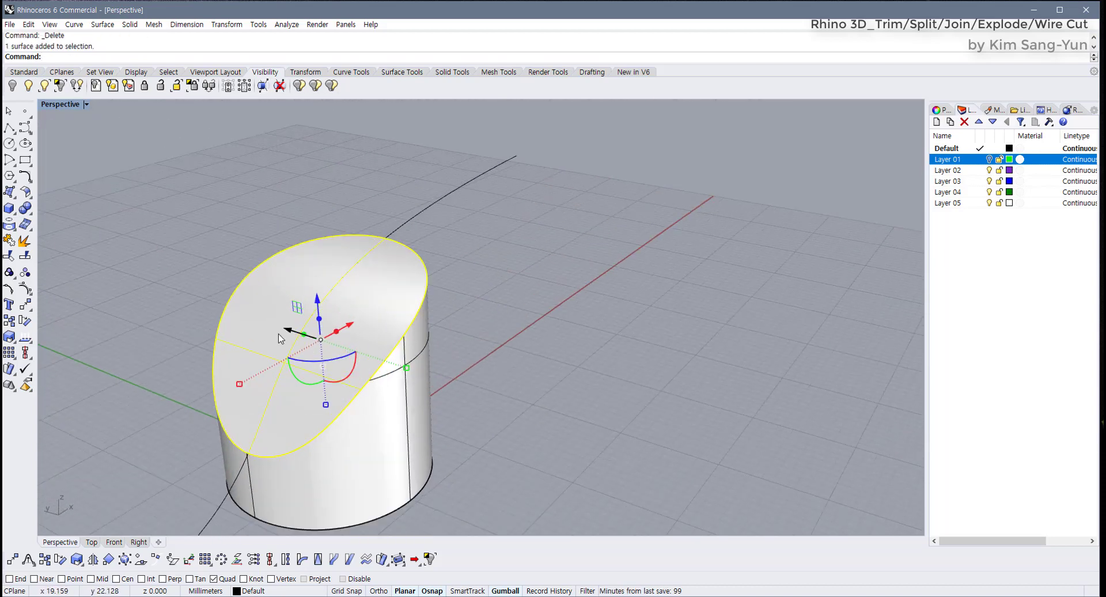
pyautogui.moveTo(293, 336); pyautogui.dragTo(214, 327)
pyautogui.hotkey('ctrl', 'z')
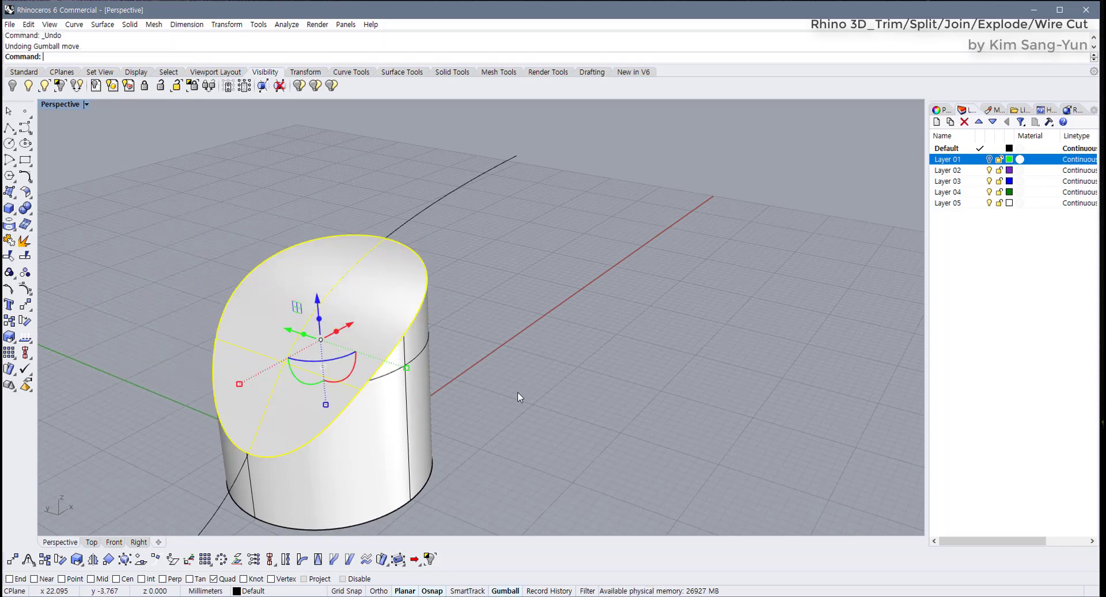
# Copy the curved surface on top of the lower cylinder piece to the clipboard
pyautogui.click(518, 392)
pyautogui.keyDown('shift'); pyautogui.moveTo(490, 407); pyautogui.dragTo(522, 375, button='right'); pyautogui.keyUp('shift')
pyautogui.click(390, 301)
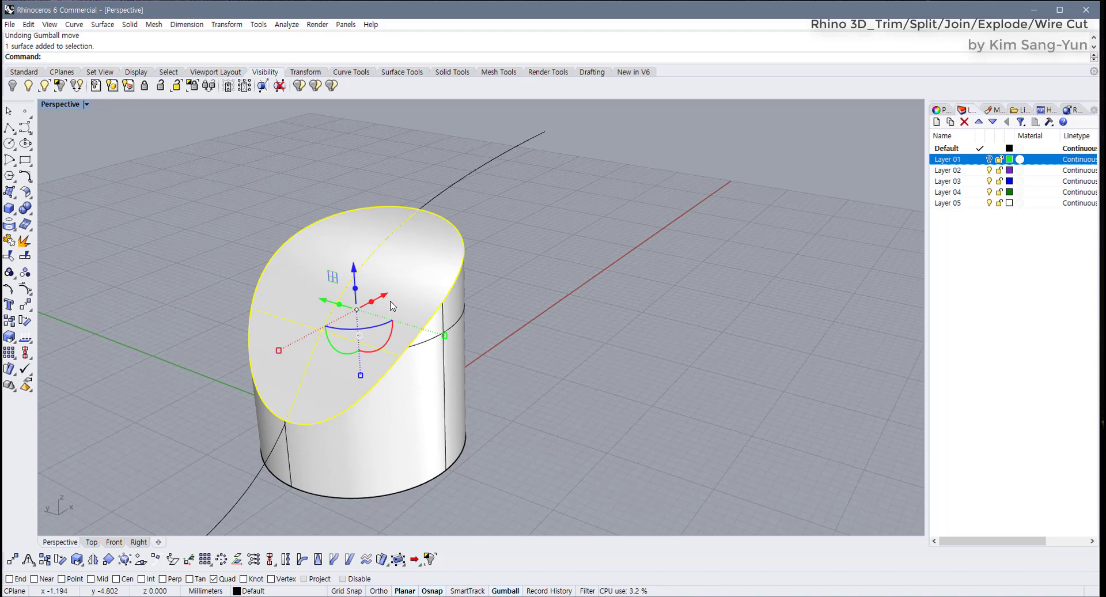
pyautogui.hotkey('ctrl', 'c')
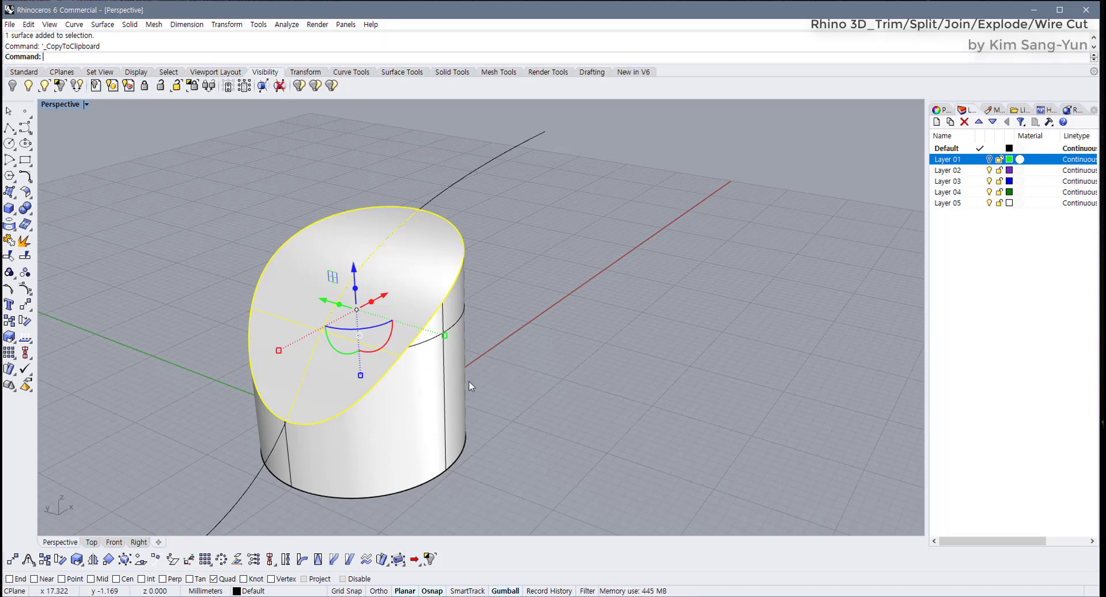
# Join the lower cylinder piece and the curved surface on top of it into one solid
pyautogui.click(429, 362)
pyautogui.keyDown('shift'); pyautogui.click(387, 314); pyautogui.keyUp('shift')
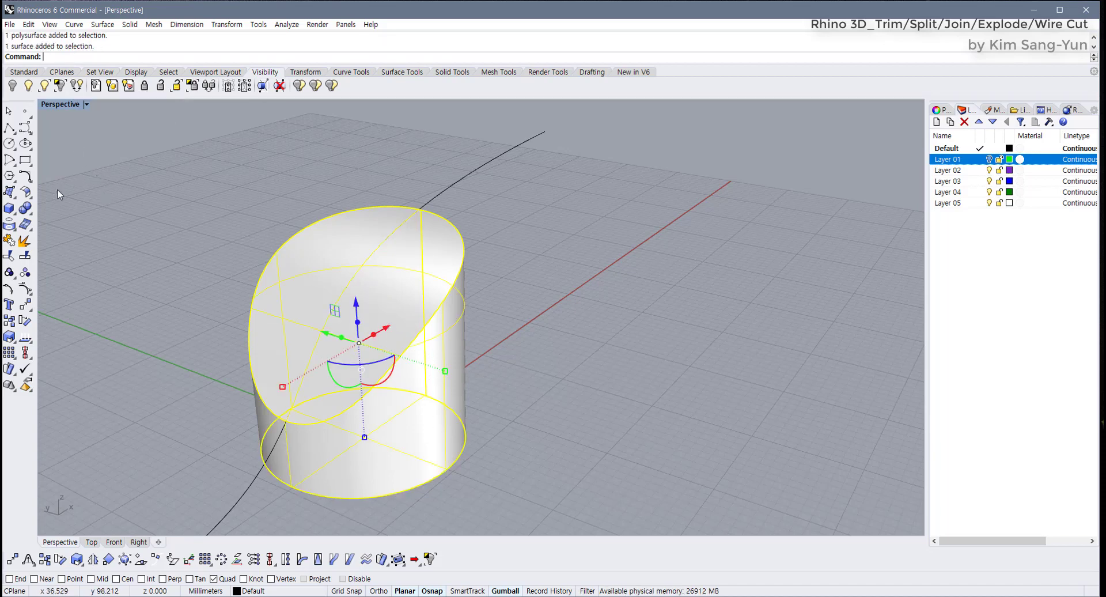
pyautogui.click(9, 239)
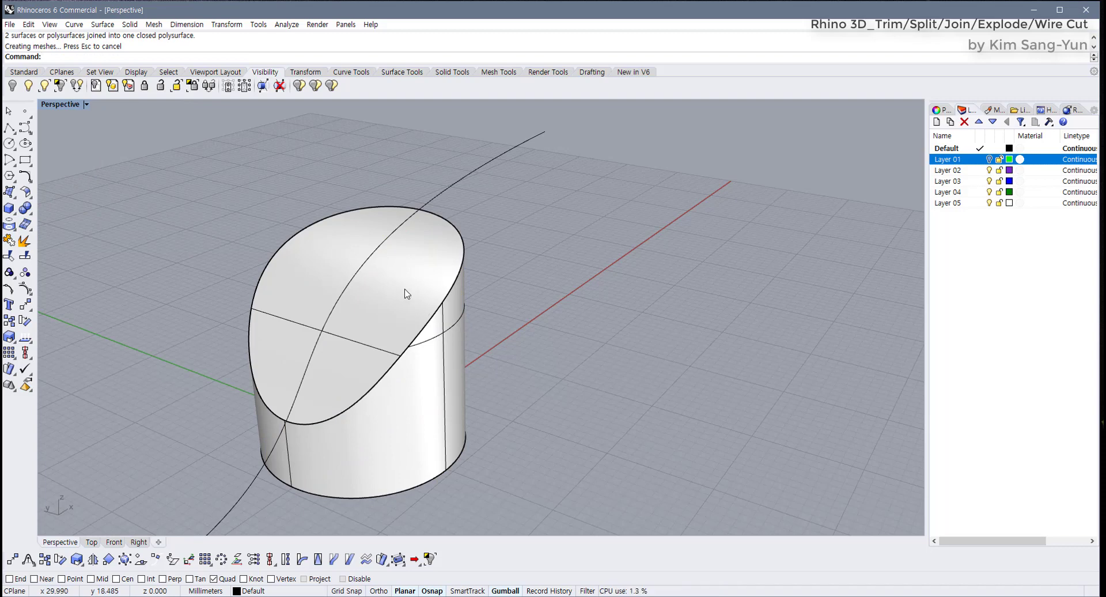
pyautogui.click(405, 293)
pyautogui.click(354, 144)
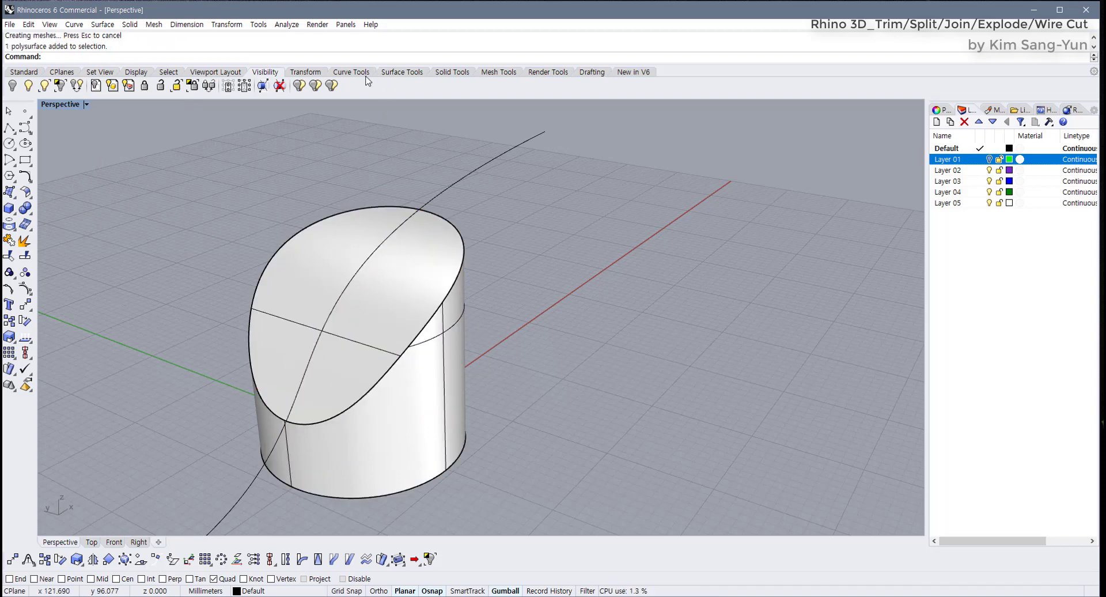
# Fillet the curved top edge of the lower cylinder piece with a radius of 0.2
pyautogui.click(452, 73)
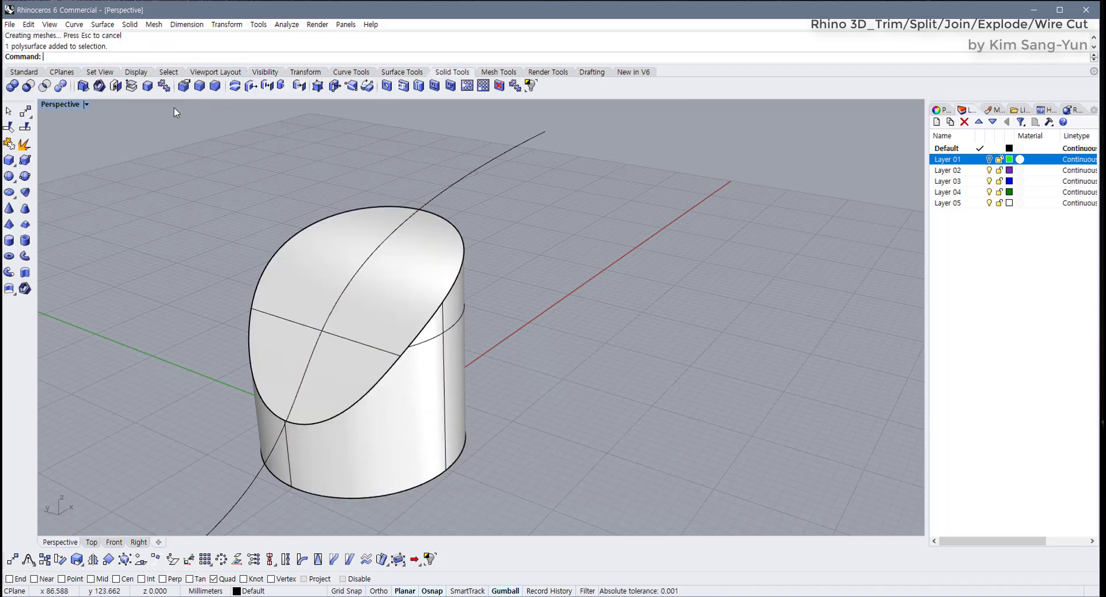
pyautogui.click(199, 86)
pyautogui.moveTo(269, 173); pyautogui.dragTo(244, 189, button='right')
pyautogui.moveTo(221, 162); pyautogui.dragTo(499, 412)
pyautogui.rightClick(491, 347)
pyautogui.rightClick(491, 347)
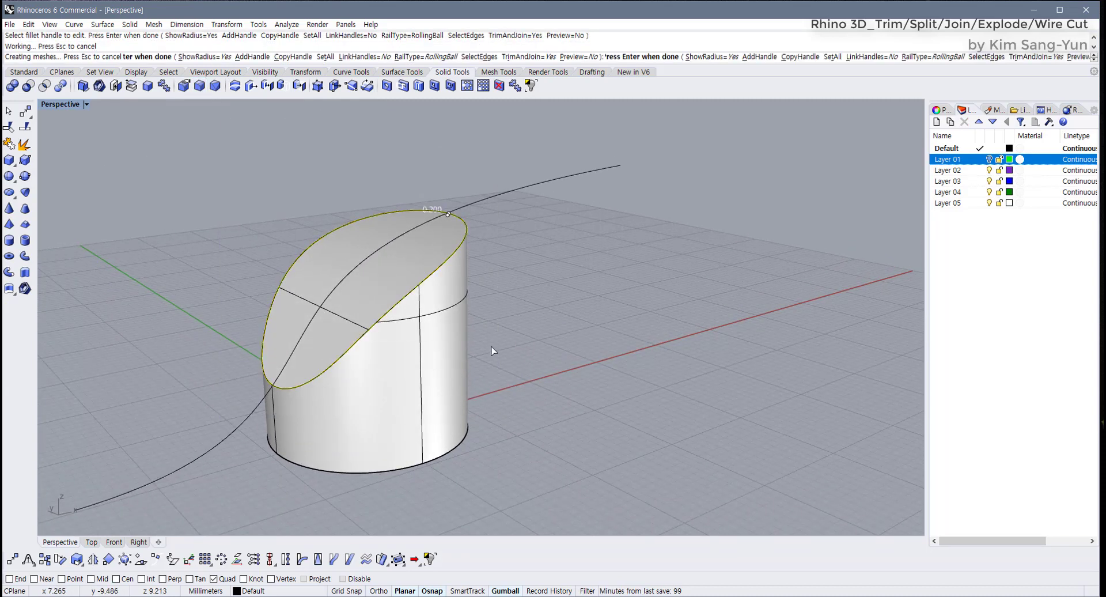
pyautogui.moveTo(491, 346)
pyautogui.mouseDown(button='right')
pyautogui.moveTo(428, 339)
pyautogui.moveTo(535, 306)
pyautogui.moveTo(497, 346)
pyautogui.mouseUp(button='right')
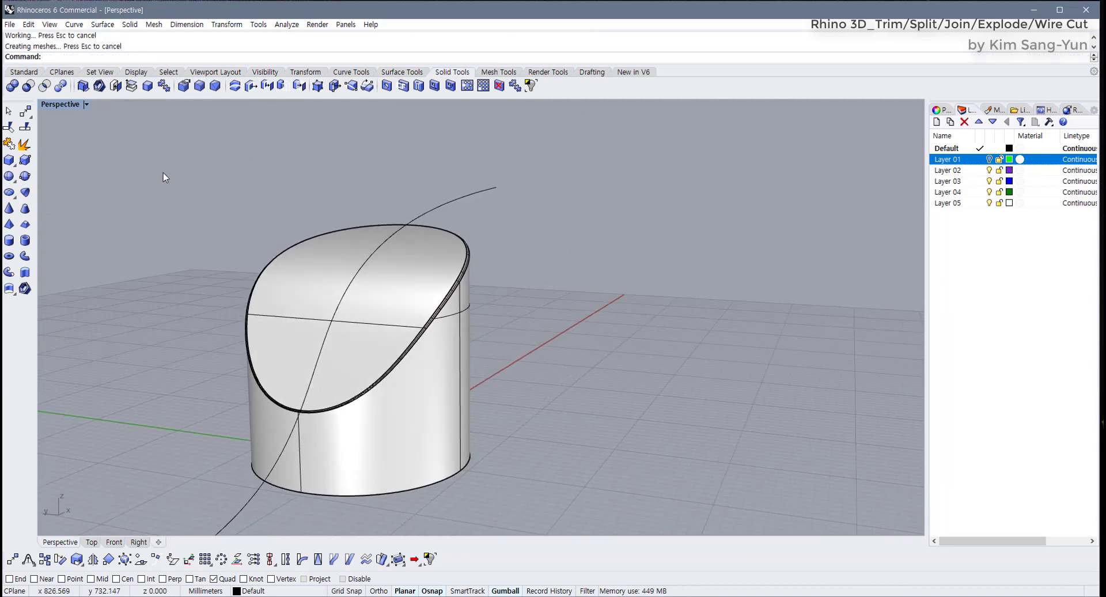
# Show the hidden upper cylinder piece and hide the filleted lower piece
pyautogui.click(25, 72)
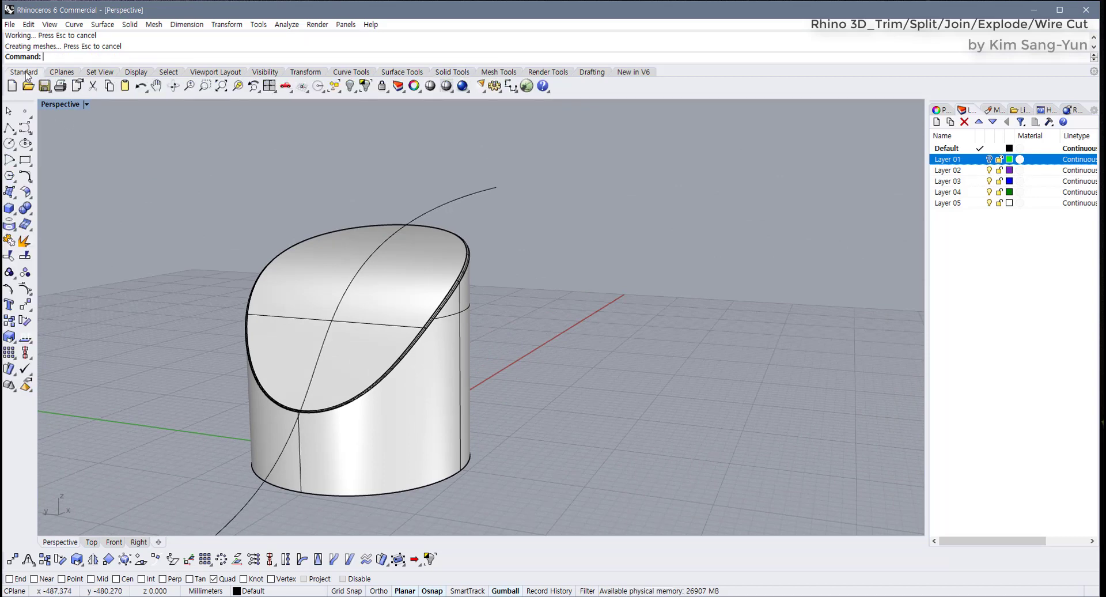
pyautogui.click(264, 73)
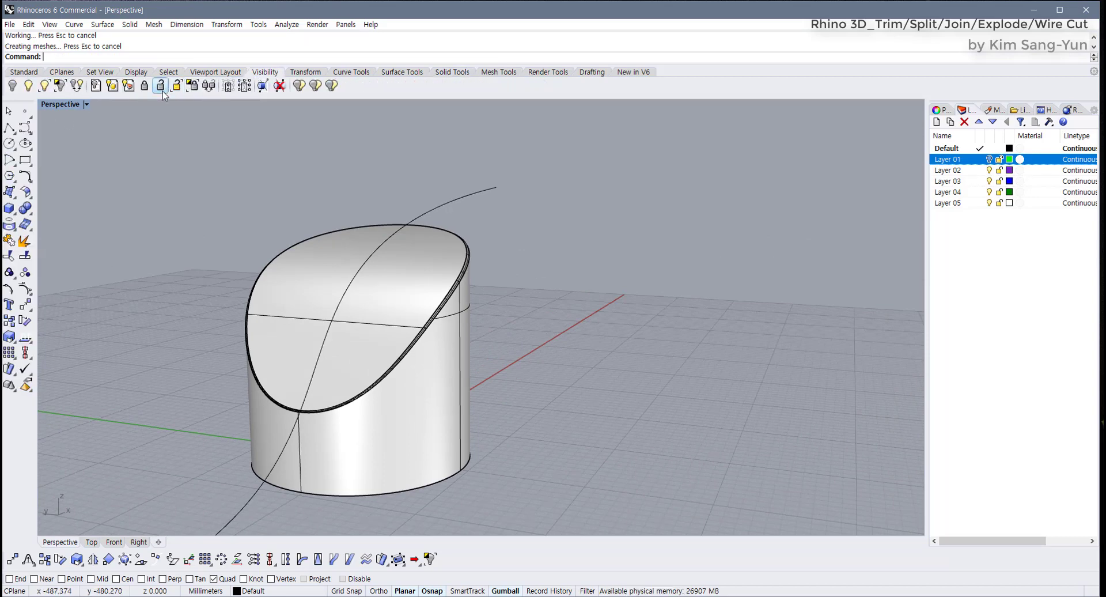
pyautogui.click(28, 85)
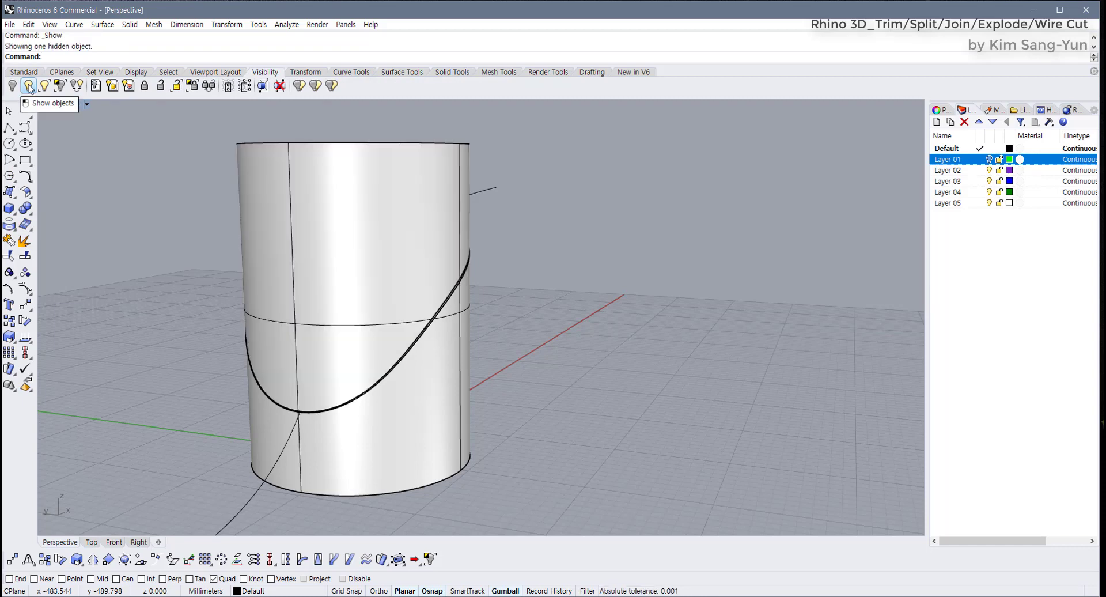
pyautogui.click(447, 351)
pyautogui.moveTo(447, 355); pyautogui.dragTo(406, 344, button='right')
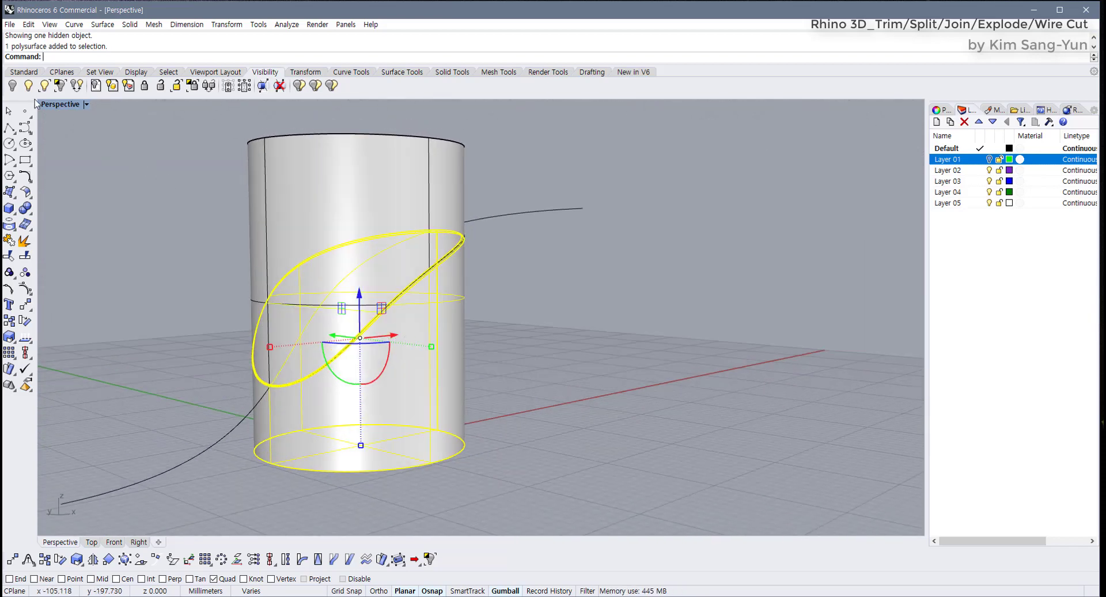
pyautogui.click(13, 86)
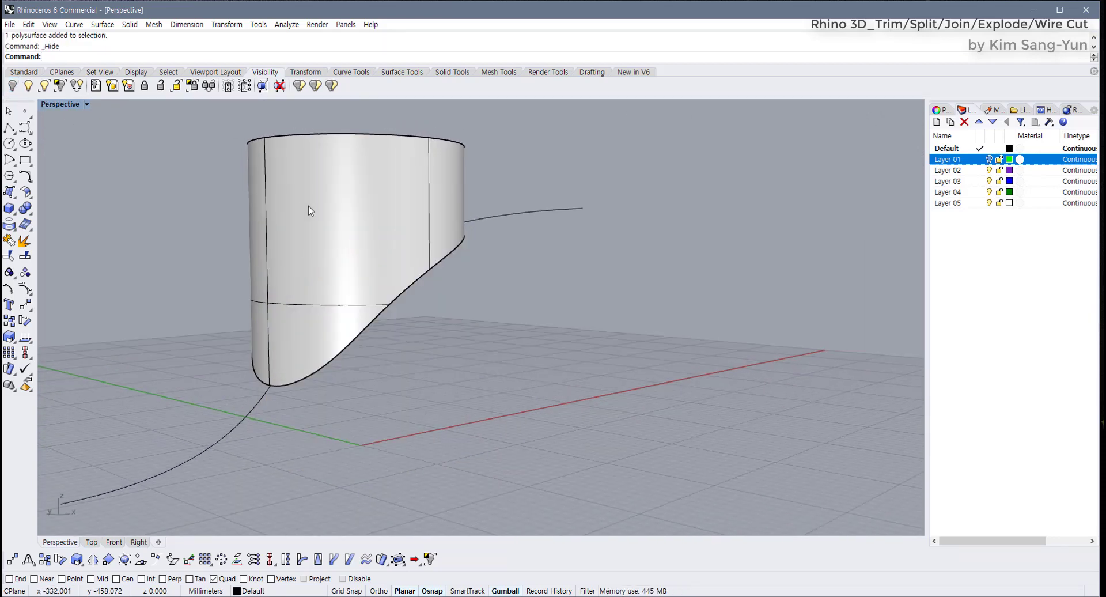
# Paste the copied curved surface into the upper cylinder piece's open underside and join the two into one solid
pyautogui.moveTo(308, 206); pyautogui.dragTo(364, 348, button='right')
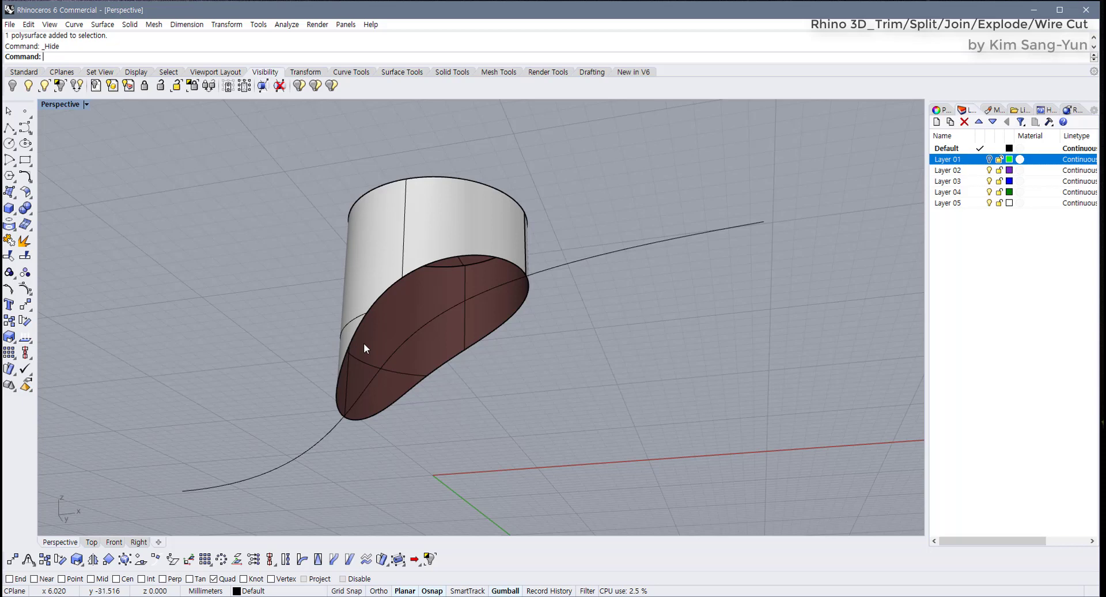
pyautogui.hotkey('ctrl', 'v')
pyautogui.click(486, 381)
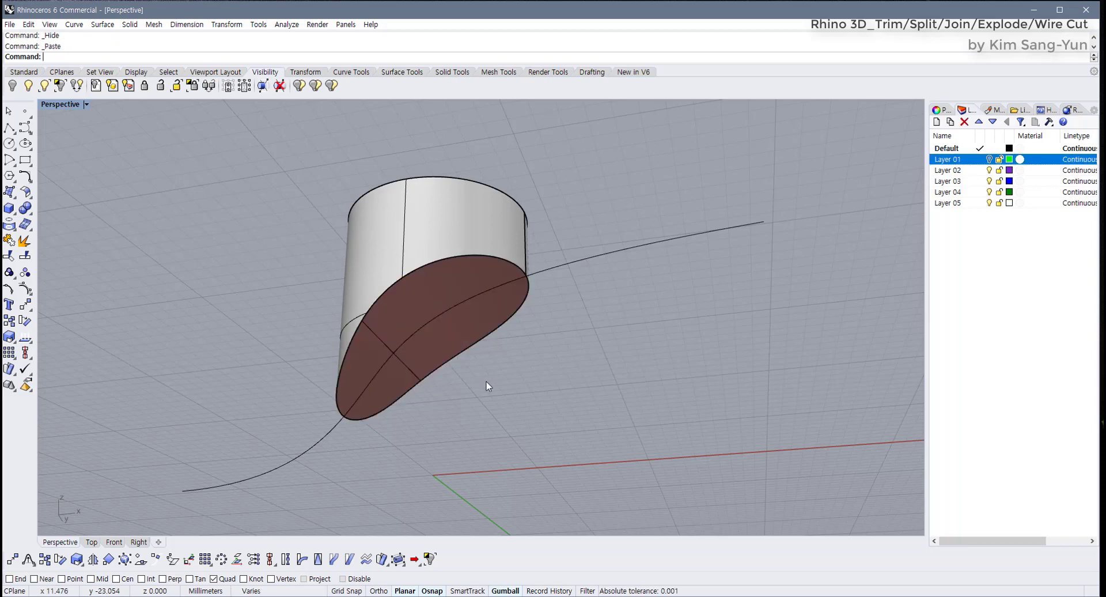
pyautogui.moveTo(487, 382); pyautogui.dragTo(481, 316, button='right')
pyautogui.click(433, 297)
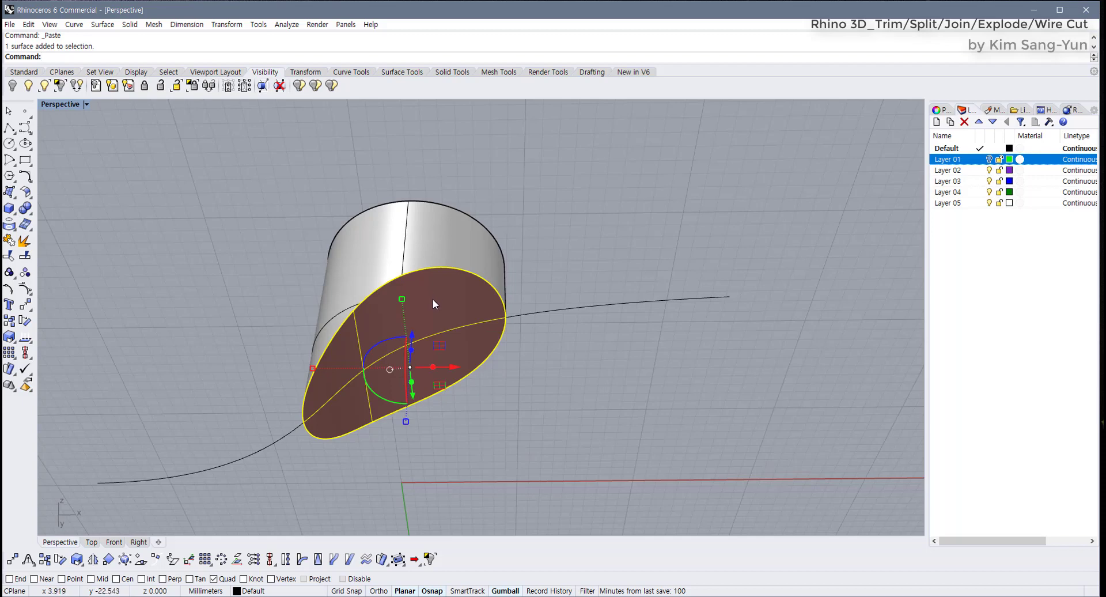
pyautogui.click(567, 269)
pyautogui.moveTo(524, 263); pyautogui.dragTo(464, 292)
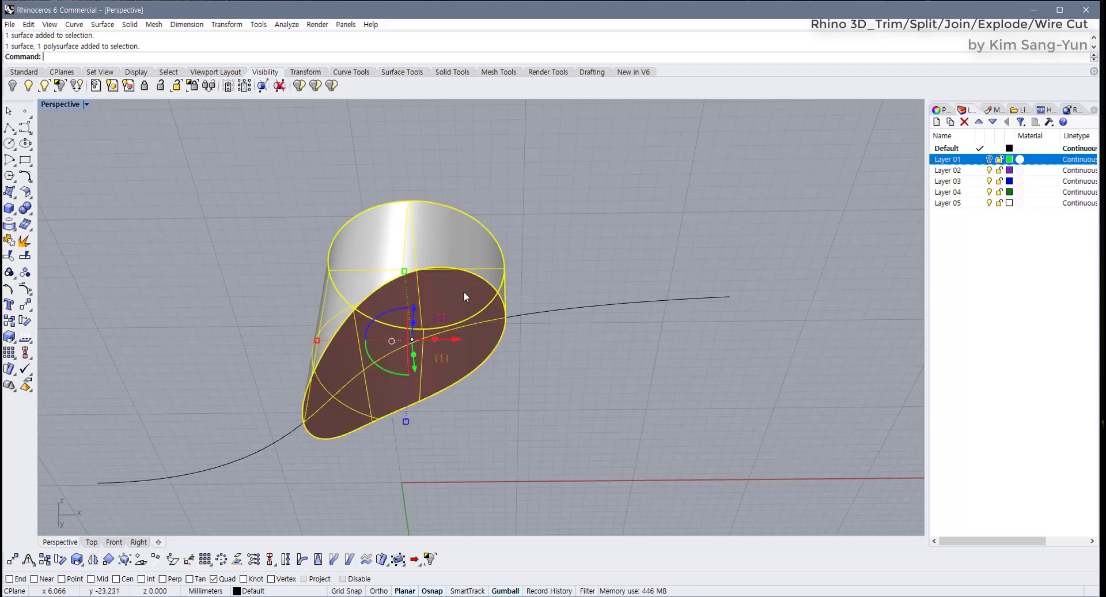
pyautogui.hotkey('ctrl', 'j')
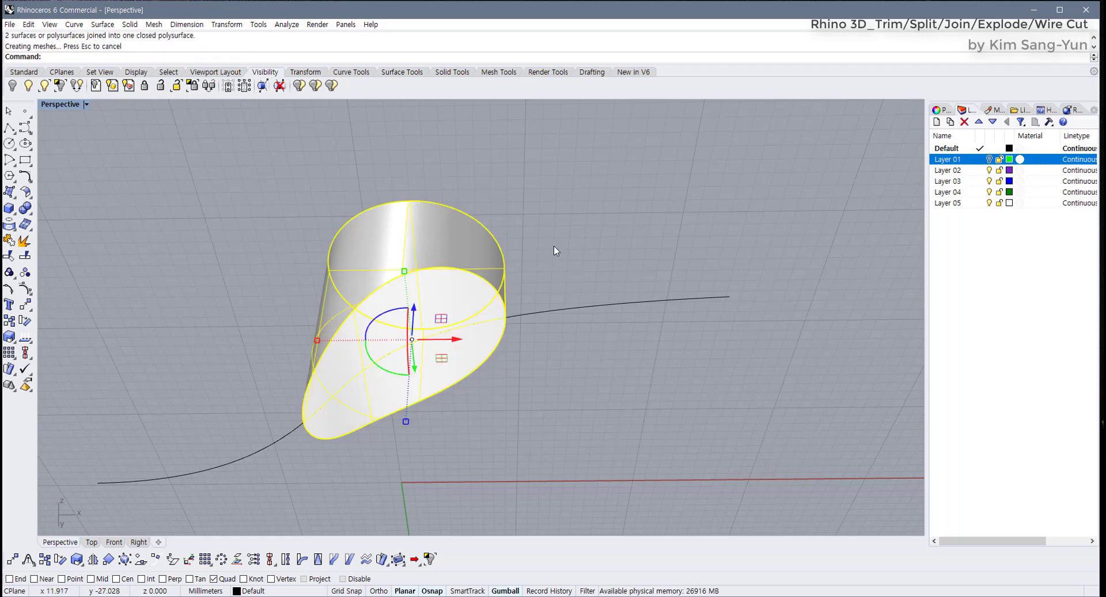
pyautogui.click(554, 246)
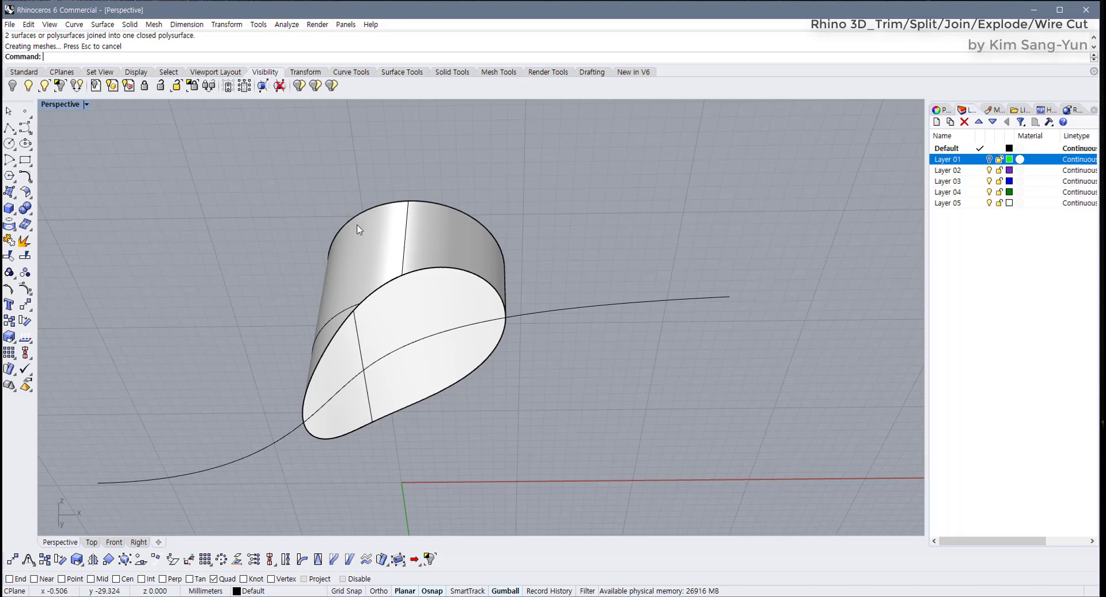
# Fillet the curved bottom edge of the upper cylinder piece
pyautogui.click(449, 73)
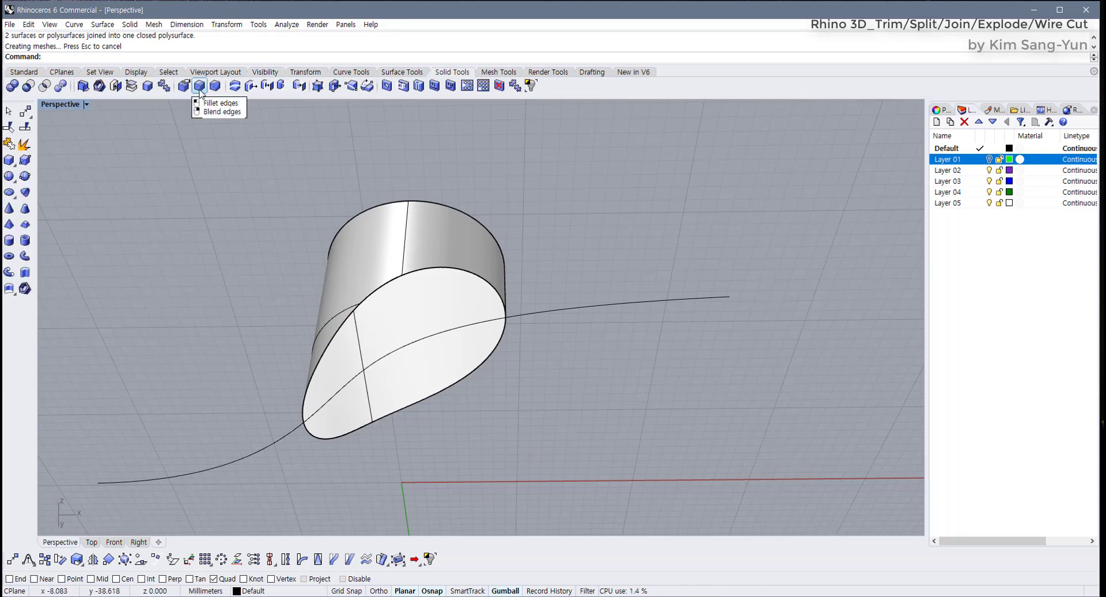
pyautogui.click(200, 91)
pyautogui.moveTo(304, 228); pyautogui.dragTo(334, 299, button='right')
pyautogui.moveTo(219, 209); pyautogui.dragTo(579, 439)
pyautogui.press('Return')
pyautogui.press('Return')
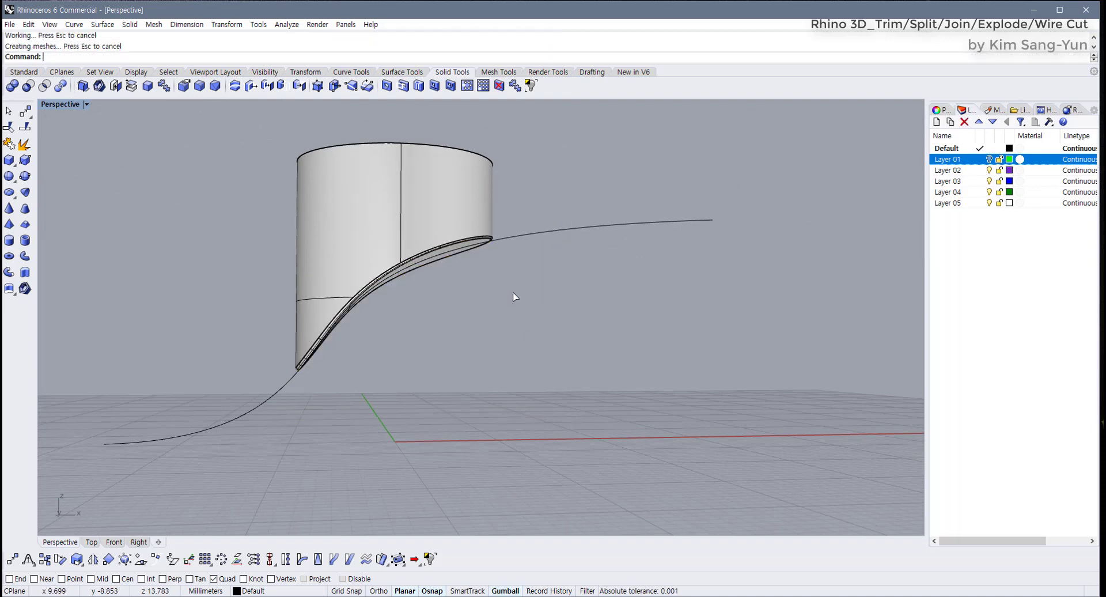
pyautogui.moveTo(515, 296); pyautogui.dragTo(474, 206, button='right')
# Show the hidden lower piece and examine the filleted seam between both cylinder pieces in Rendered display mode
pyautogui.click(39, 75)
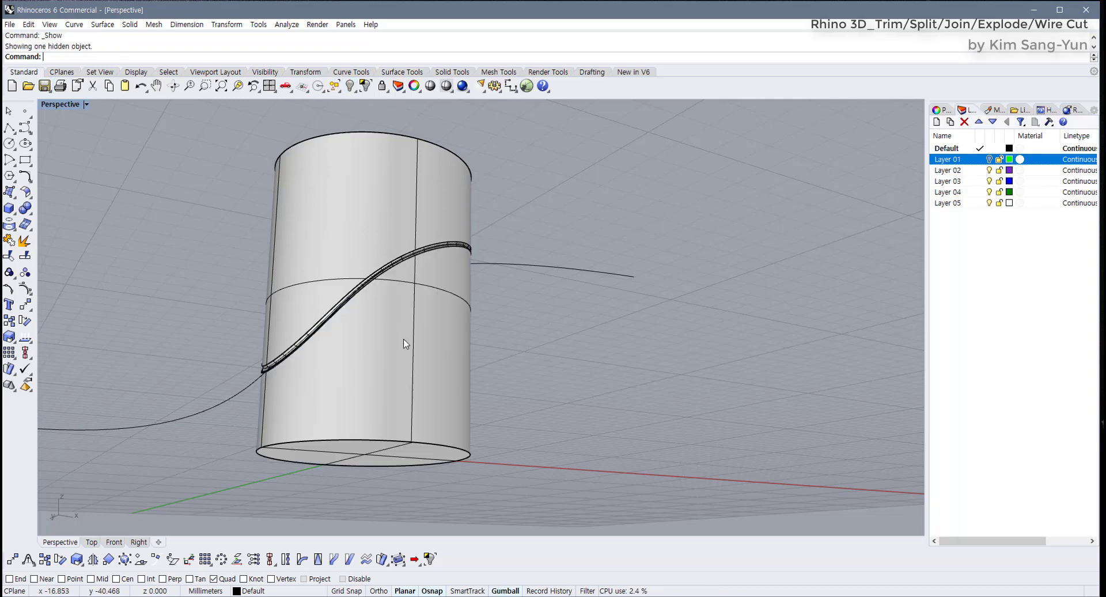
pyautogui.moveTo(407, 346); pyautogui.dragTo(148, 244, button='right')
pyautogui.click(85, 105)
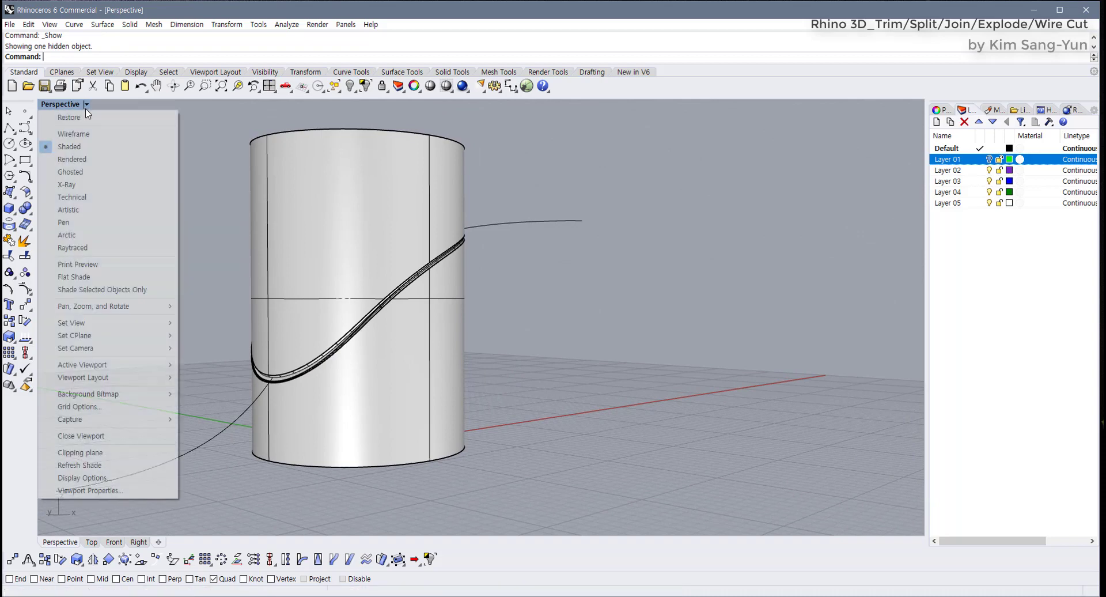
pyautogui.click(79, 161)
pyautogui.moveTo(476, 365); pyautogui.dragTo(398, 360, button='right')
pyautogui.click(429, 370)
pyautogui.click(358, 234)
pyautogui.click(506, 288)
# Undo showing the lower piece and return the Perspective view to Shaded display
pyautogui.hotkey('ctrl', 'z')
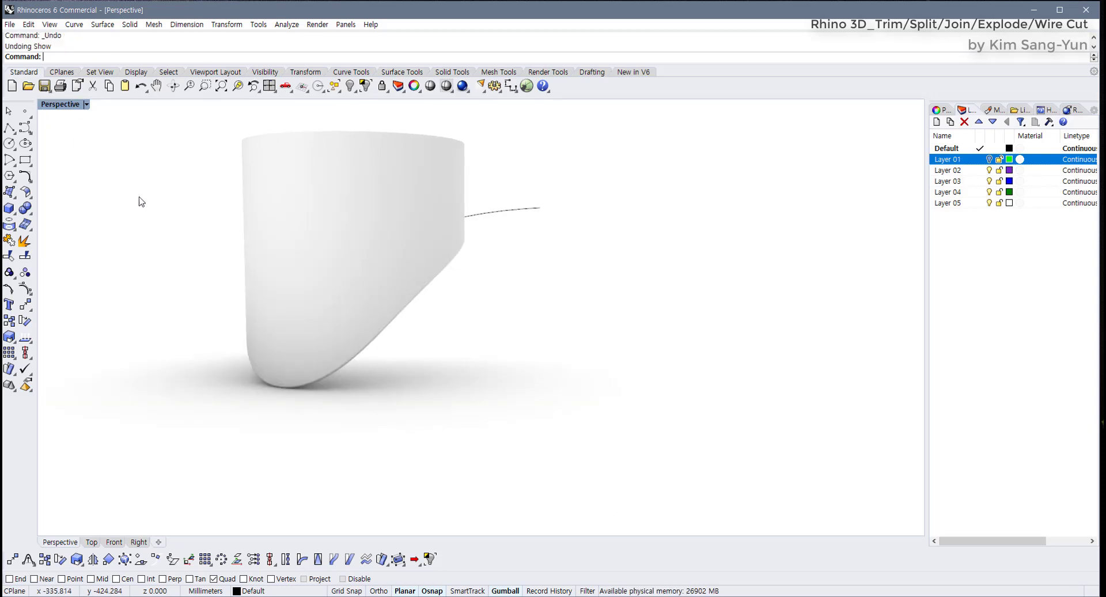
pyautogui.moveTo(141, 203); pyautogui.dragTo(136, 244, button='right')
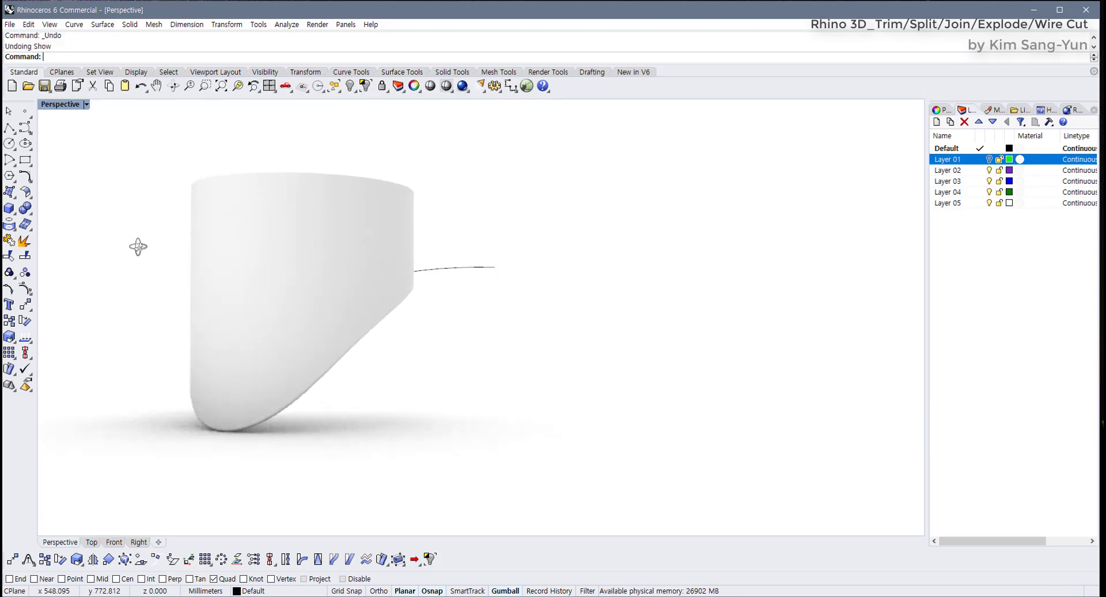
pyautogui.click(87, 105)
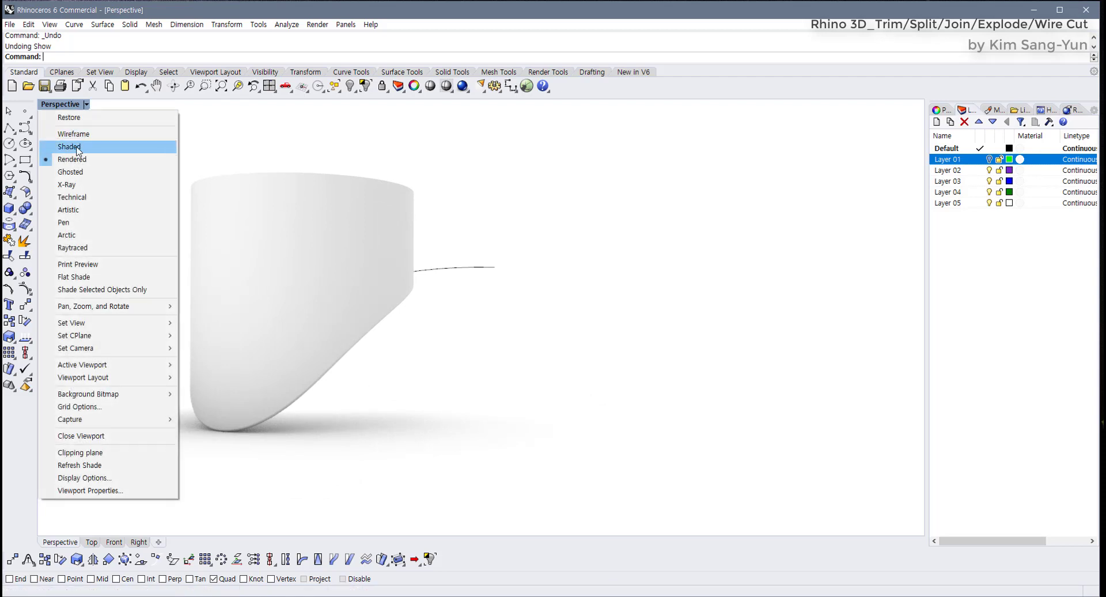
pyautogui.click(69, 146)
# Undo the fillets, joins, paste, deletion and splits back to the whole cylinder before the S-shaped curve was extruded
pyautogui.hotkey('ctrl', 'z')
pyautogui.hotkey('ctrl', 'z')
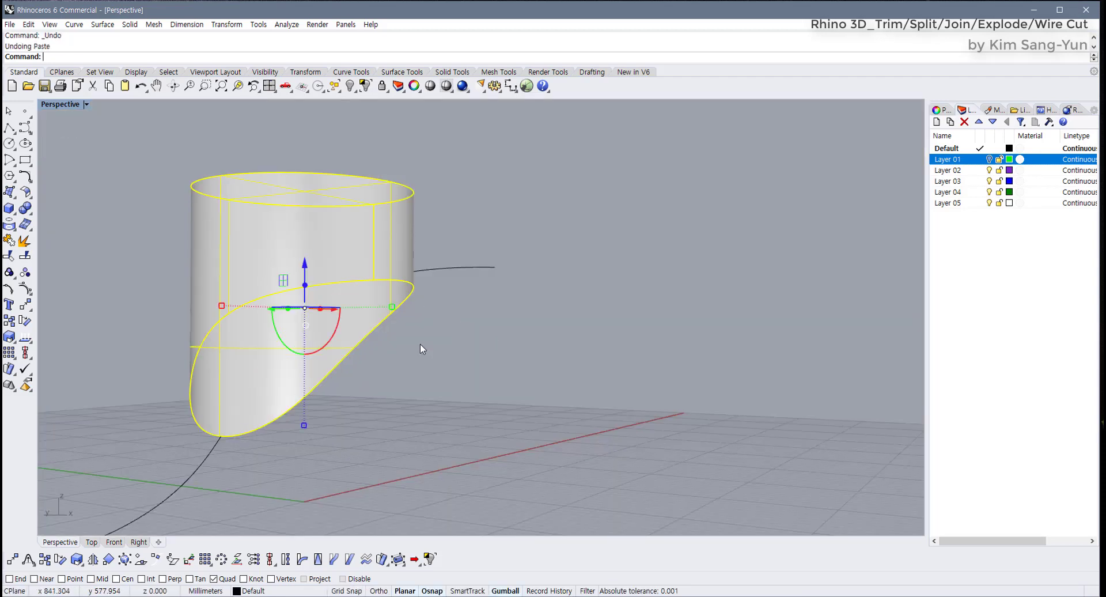
pyautogui.hotkey('ctrl', 'z')
pyautogui.hotkey('ctrl', 'z')
pyautogui.hotkey('ctrl', 'z')
pyautogui.hotkey('ctrl', 'z')
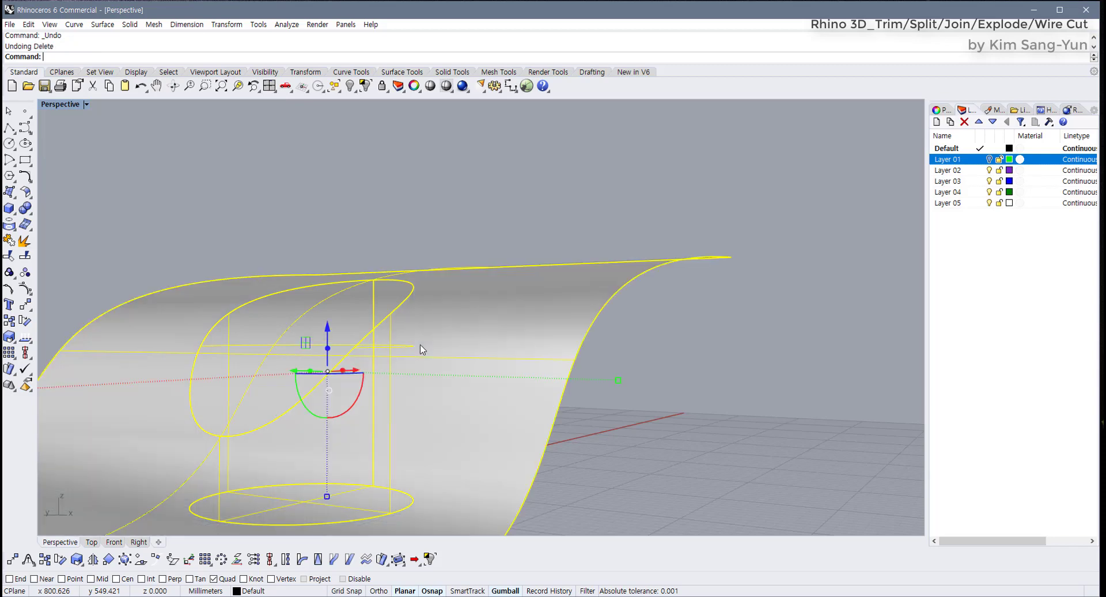
pyautogui.hotkey('ctrl', 'z')
pyautogui.hotkey('ctrl', 'z')
pyautogui.hotkey('ctrl', 'z')
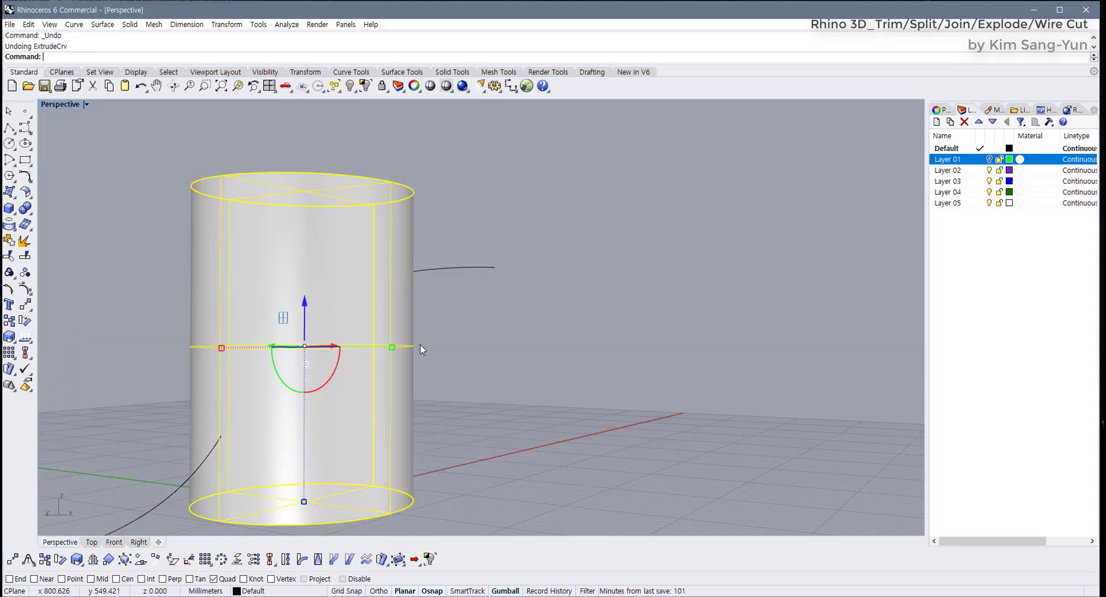
# Extrude the S-shaped curve to both sides into an open surface that extends well beyond the cylinder
pyautogui.click(480, 357)
pyautogui.moveTo(431, 360)
pyautogui.keyDown('shift'); pyautogui.mouseDown(button='right')
pyautogui.moveTo(430, 326)
pyautogui.moveTo(433, 366)
pyautogui.mouseUp(button='right'); pyautogui.keyUp('shift')
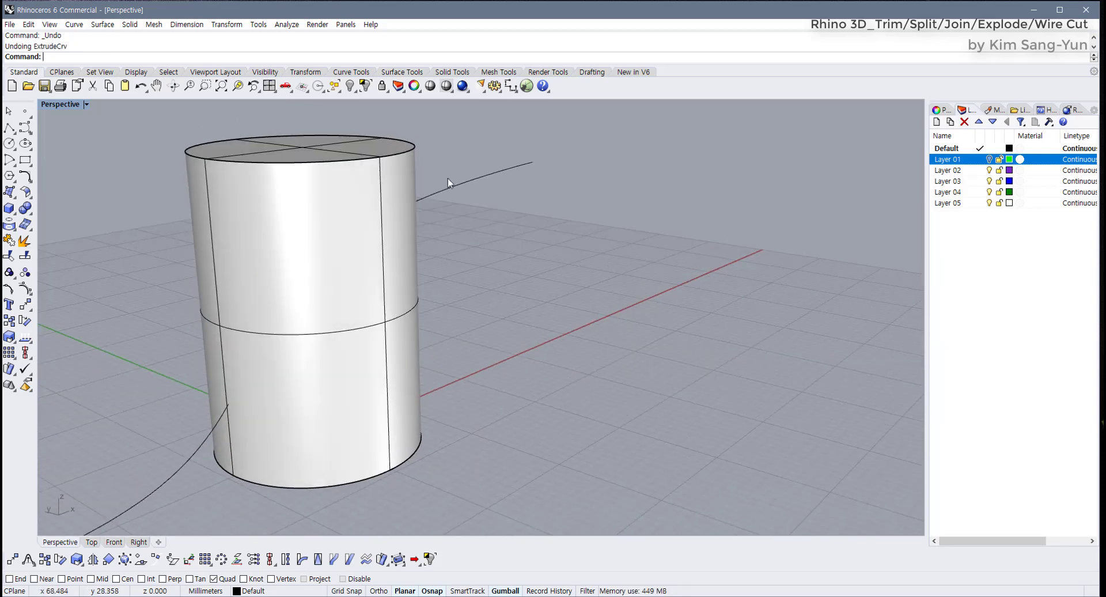
pyautogui.click(448, 186)
pyautogui.scroll(-6, 468, 223)
pyautogui.keyDown('shift'); pyautogui.moveTo(468, 226); pyautogui.dragTo(476, 249, button='right'); pyautogui.keyUp('shift')
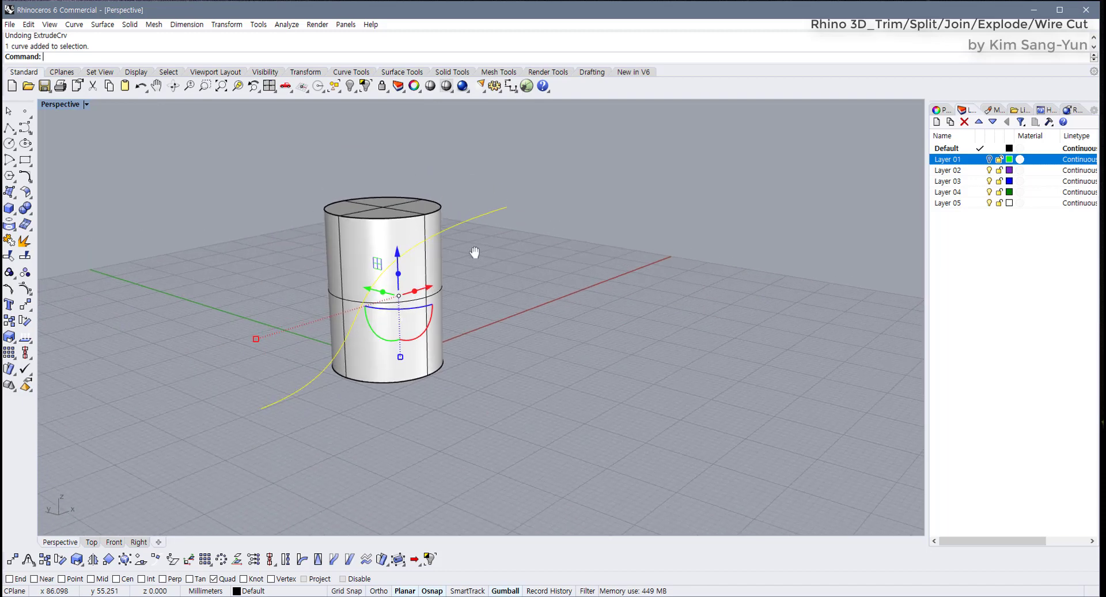
pyautogui.click(402, 71)
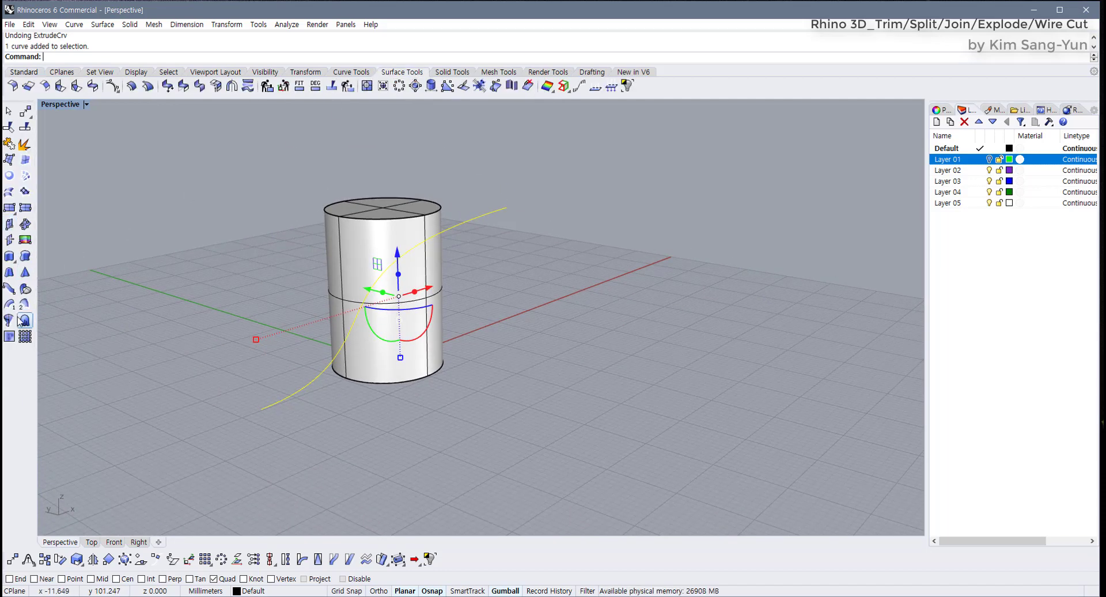
pyautogui.click(9, 256)
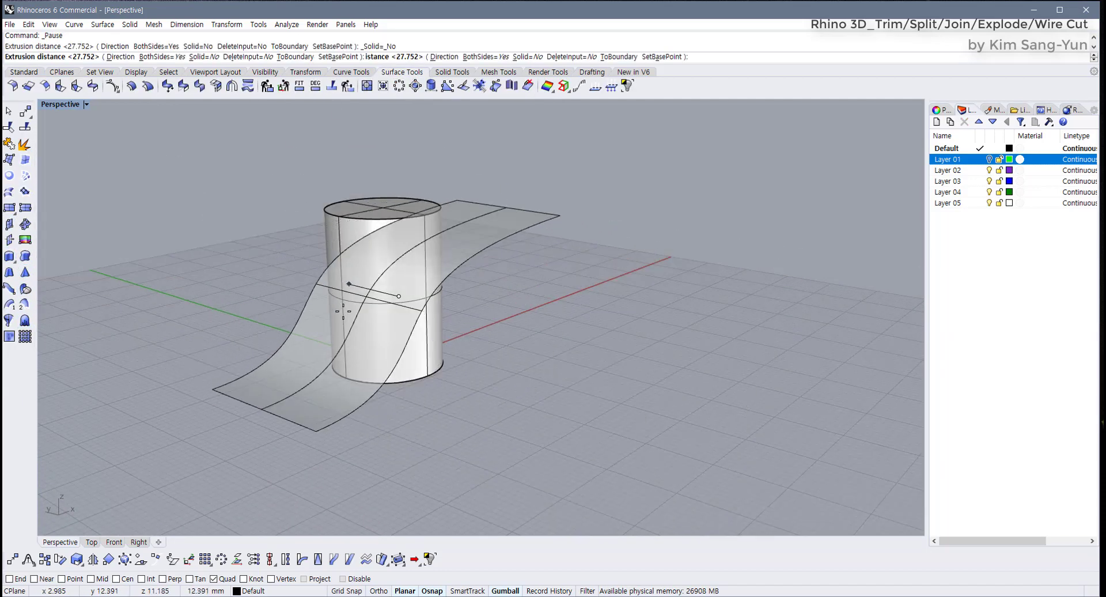
pyautogui.moveTo(213, 259); pyautogui.dragTo(348, 299, button='right')
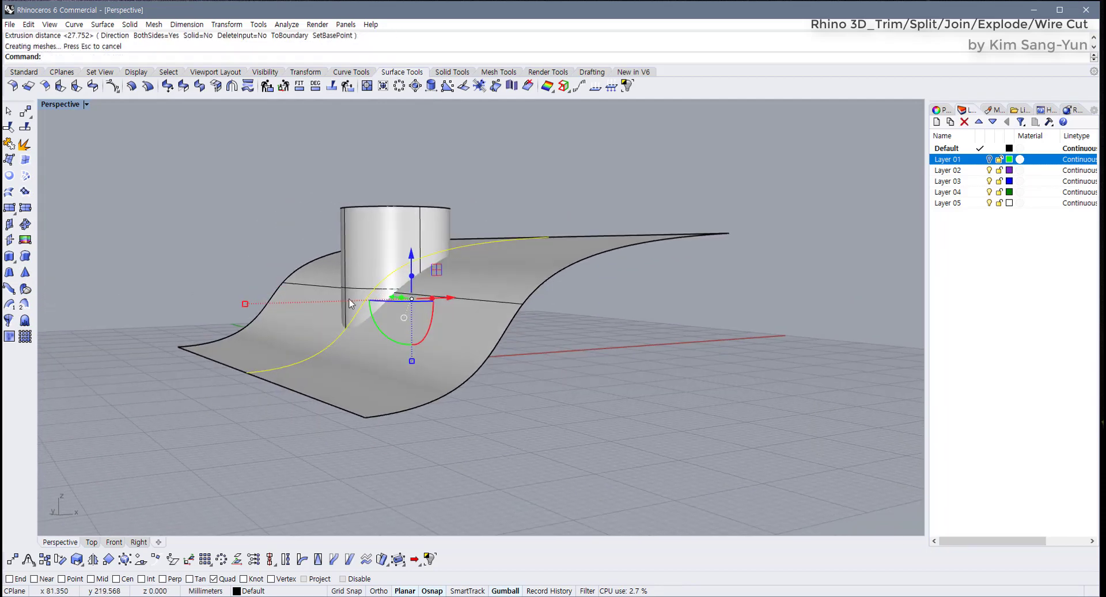
pyautogui.press('Return')
# Split the cylinder with the extruded S-curve surface
pyautogui.click(379, 216)
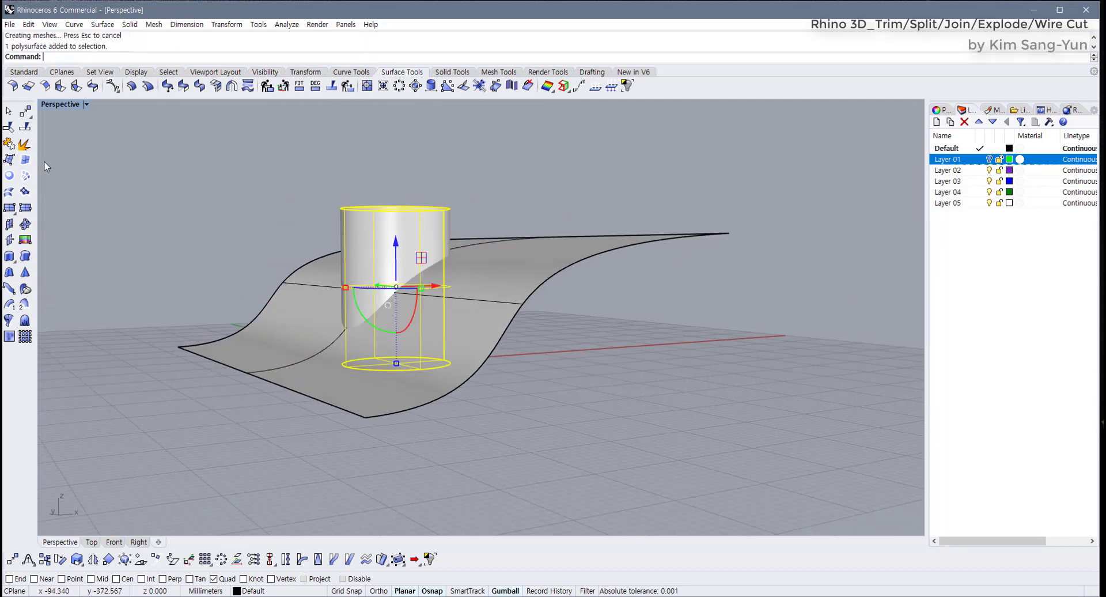
pyautogui.click(26, 128)
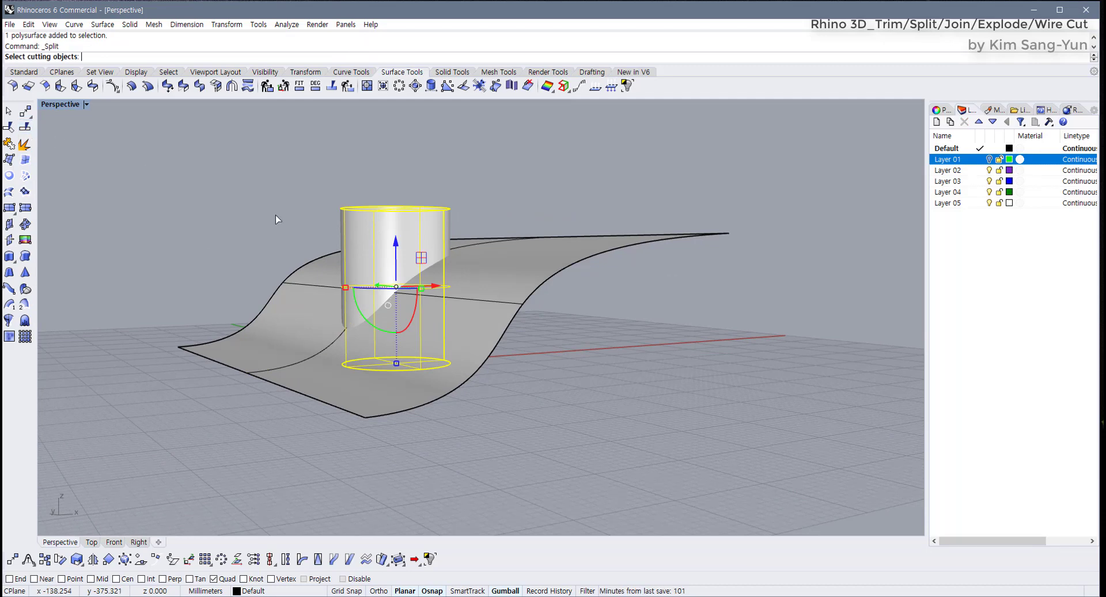
pyautogui.moveTo(275, 216); pyautogui.dragTo(405, 282, button='right')
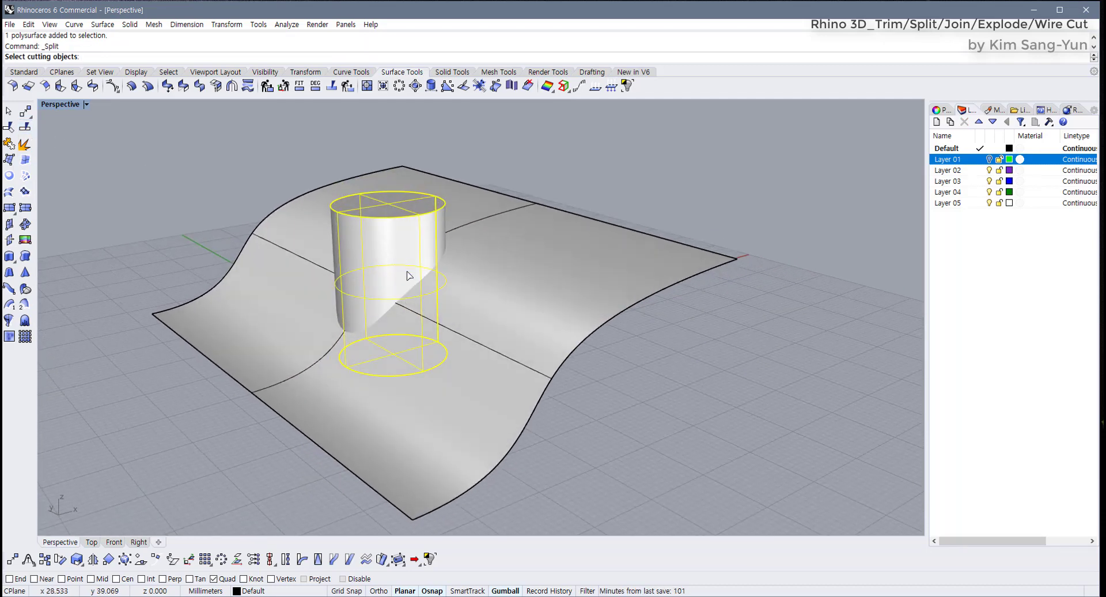
pyautogui.click(534, 251)
pyautogui.press('Return')
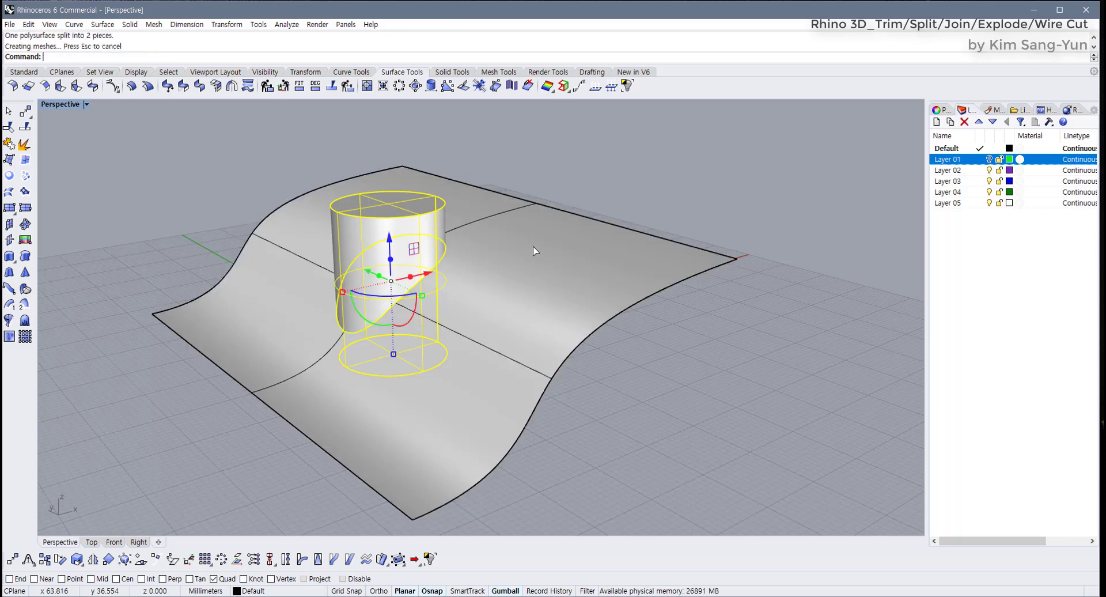
pyautogui.click(669, 362)
# Split the extruded S-curve surface, using a piece of the divided cylinder as the cutting object
pyautogui.click(400, 252)
pyautogui.click(500, 280)
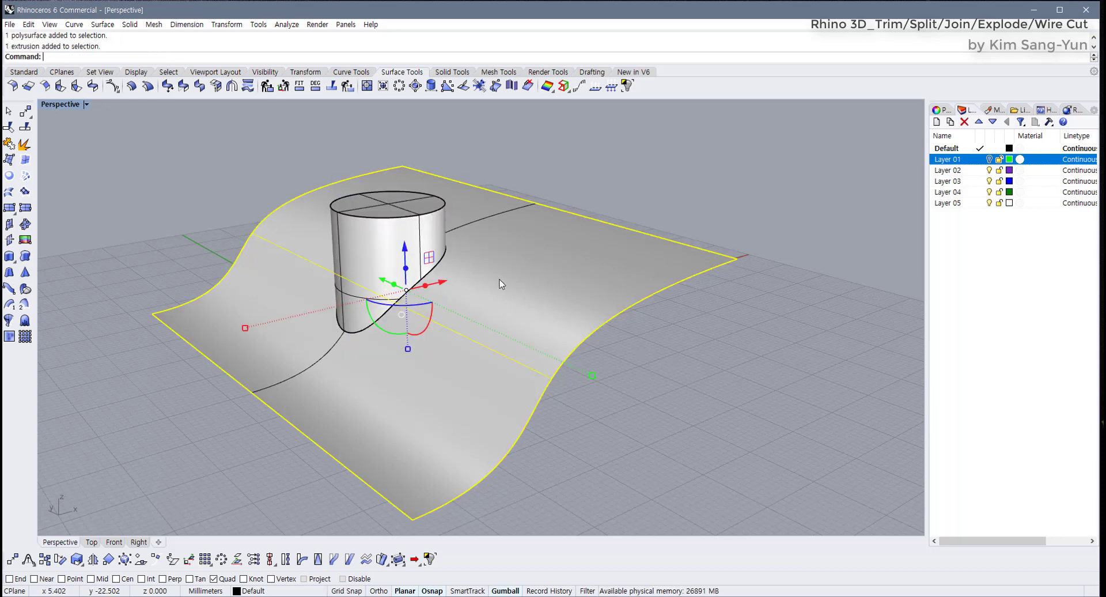
pyautogui.moveTo(504, 287); pyautogui.dragTo(467, 323, button='right')
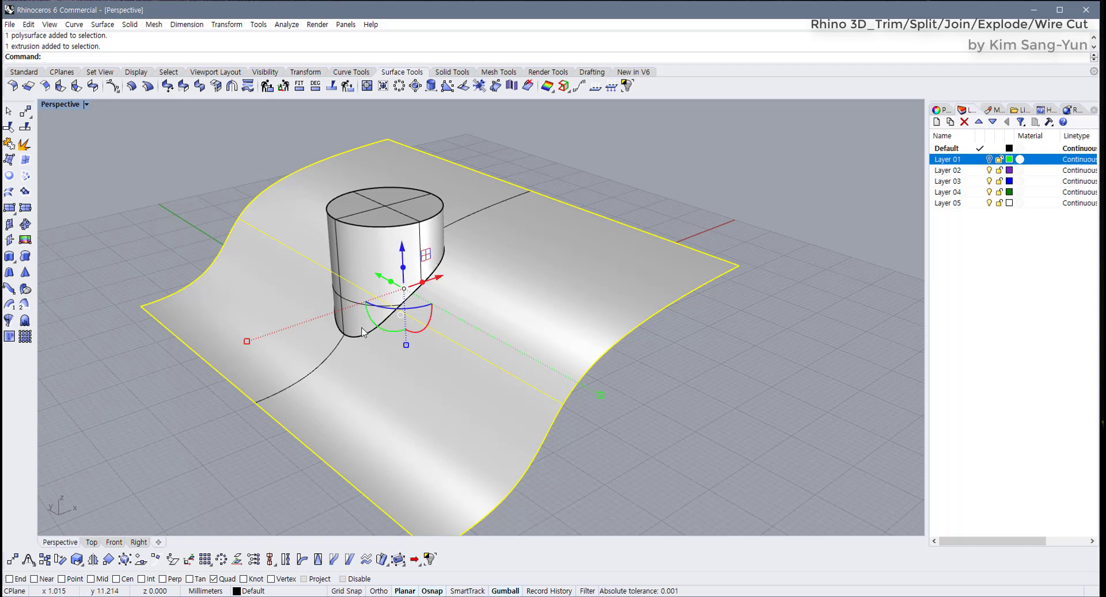
pyautogui.click(681, 360)
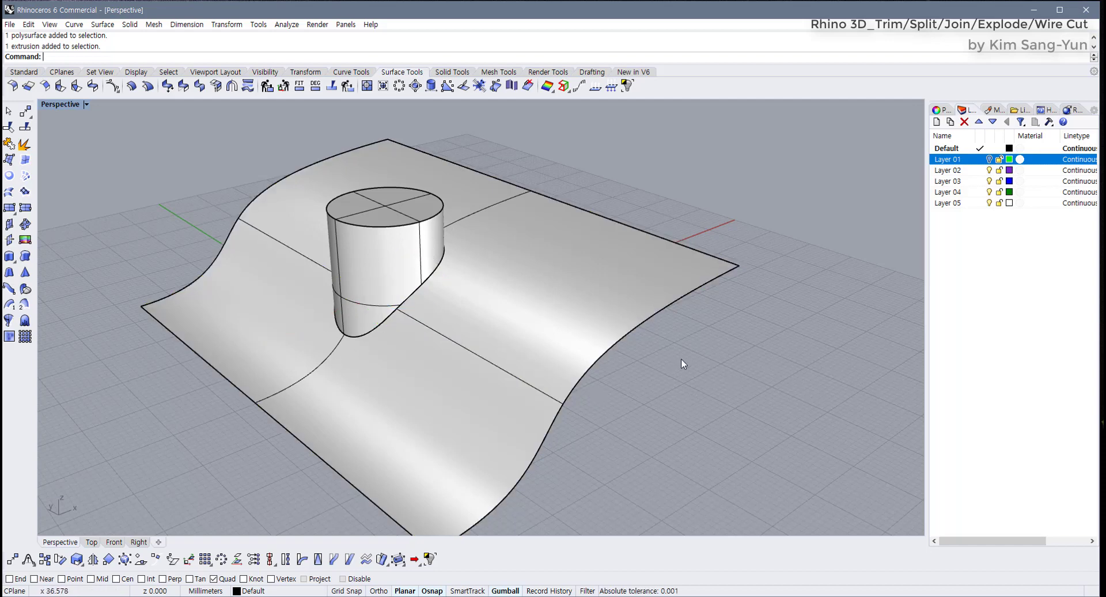
pyautogui.click(575, 300)
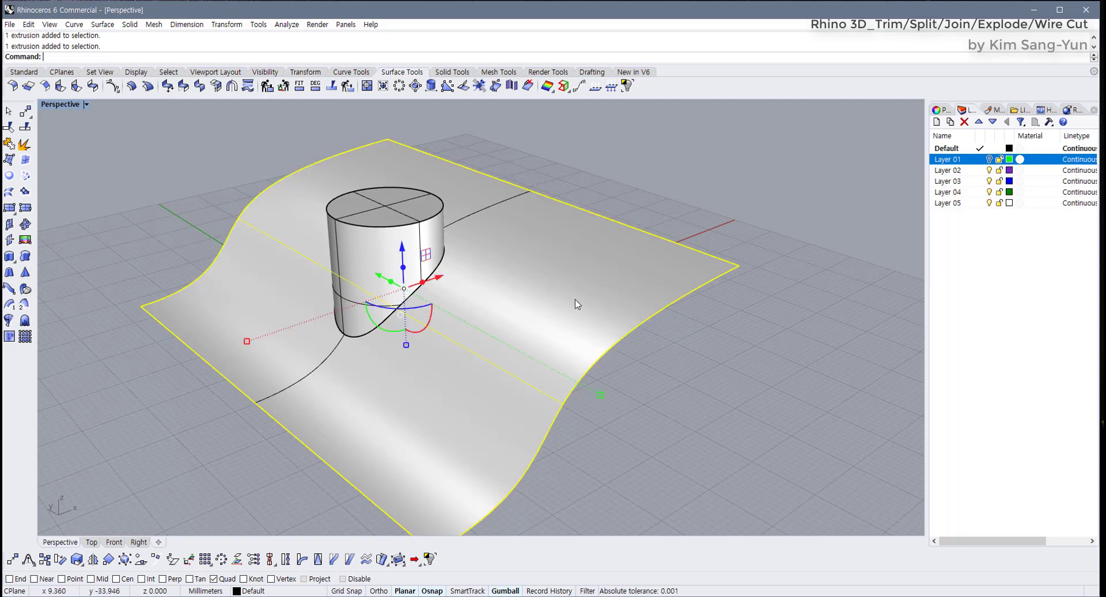
pyautogui.click(25, 126)
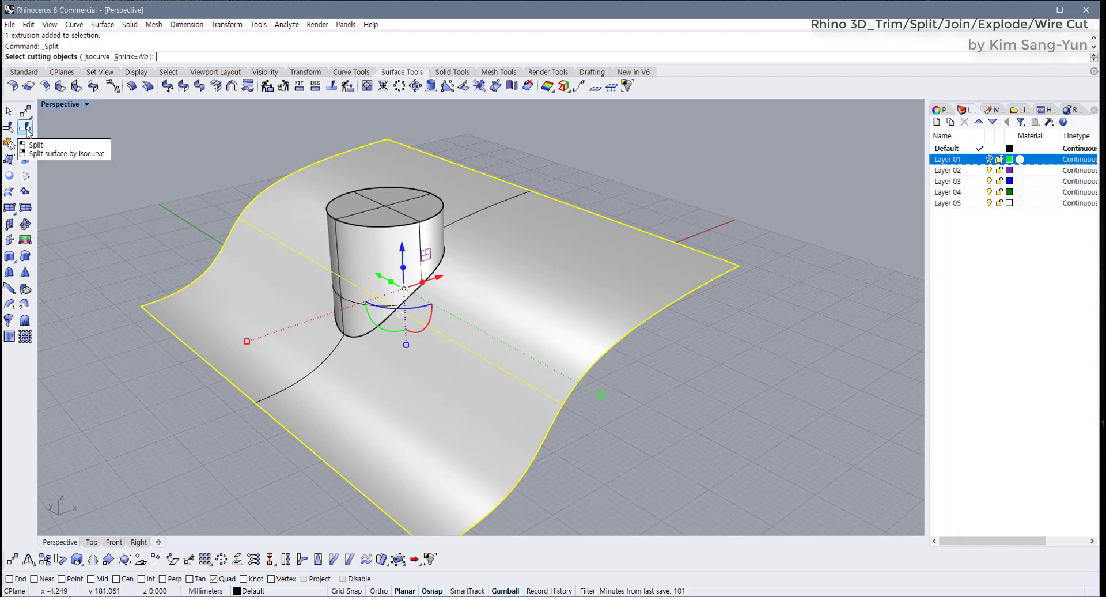
pyautogui.click(372, 249)
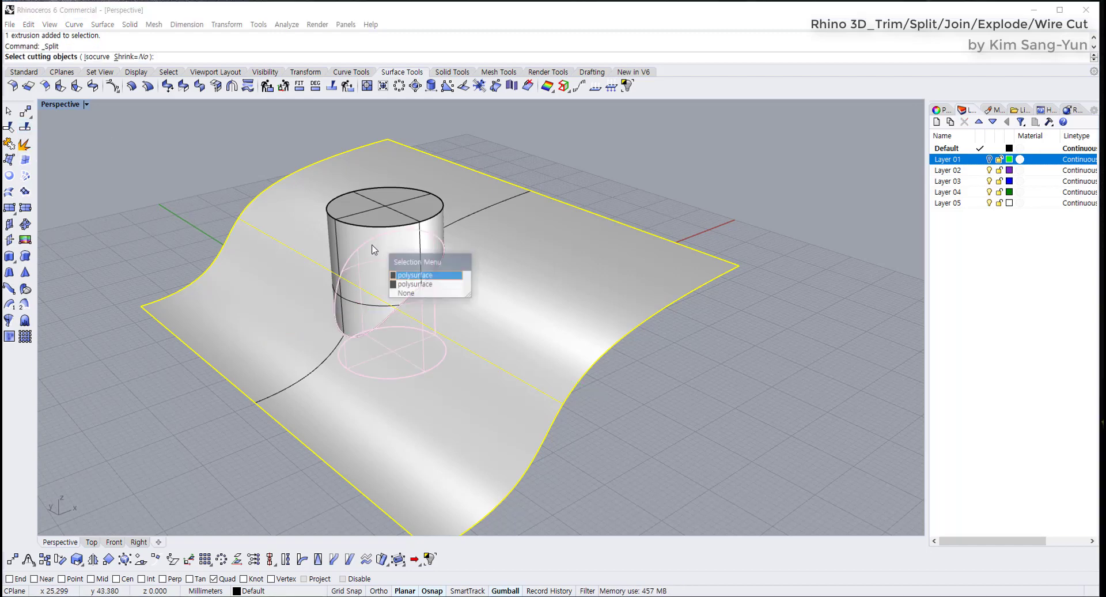
pyautogui.click(418, 286)
pyautogui.press('Return')
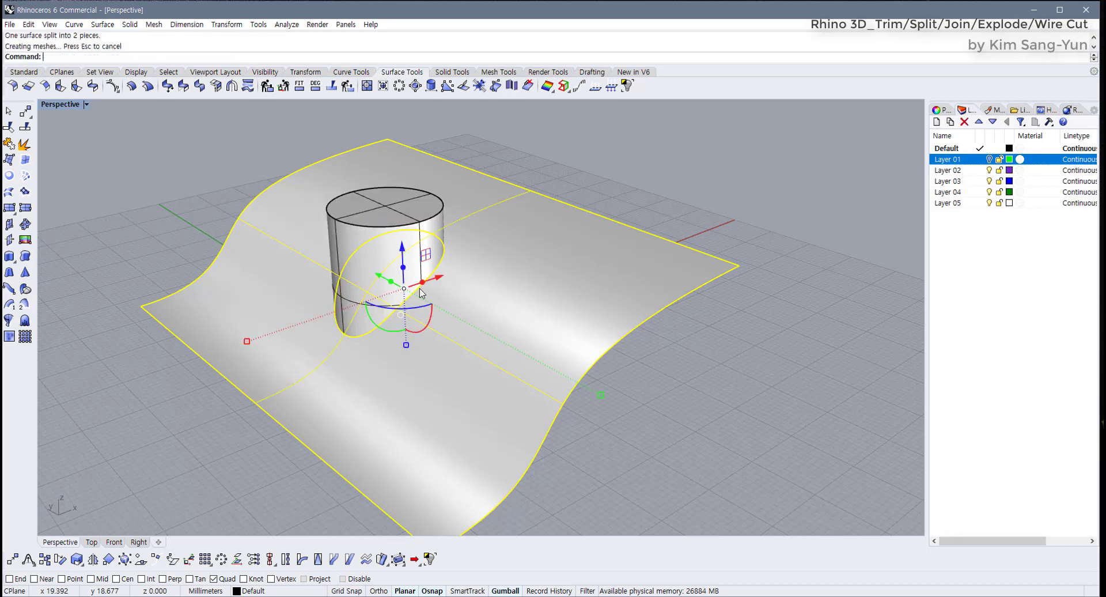
# Pull the outer part of the S-curve surface away from the cylinder and delete it, keeping the part inside
pyautogui.moveTo(546, 325); pyautogui.dragTo(718, 357)
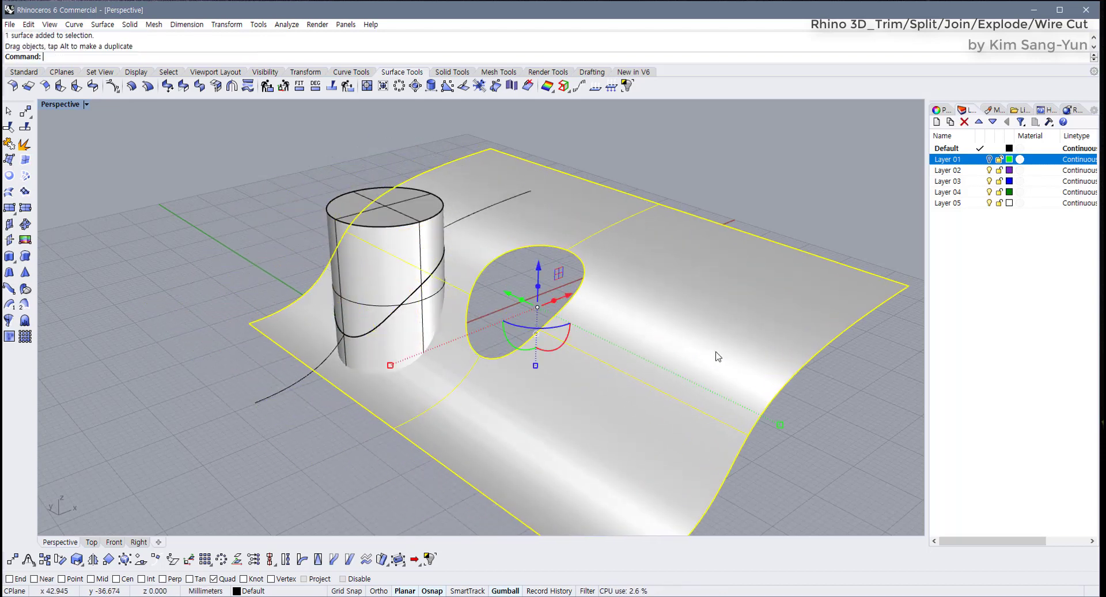
pyautogui.press('Delete')
pyautogui.moveTo(716, 351); pyautogui.dragTo(248, 219, button='right')
pyautogui.moveTo(228, 213); pyautogui.dragTo(544, 374)
pyautogui.moveTo(299, 248); pyautogui.dragTo(422, 313, button='right')
pyautogui.scroll(2, 341, 294)
pyautogui.click(487, 339)
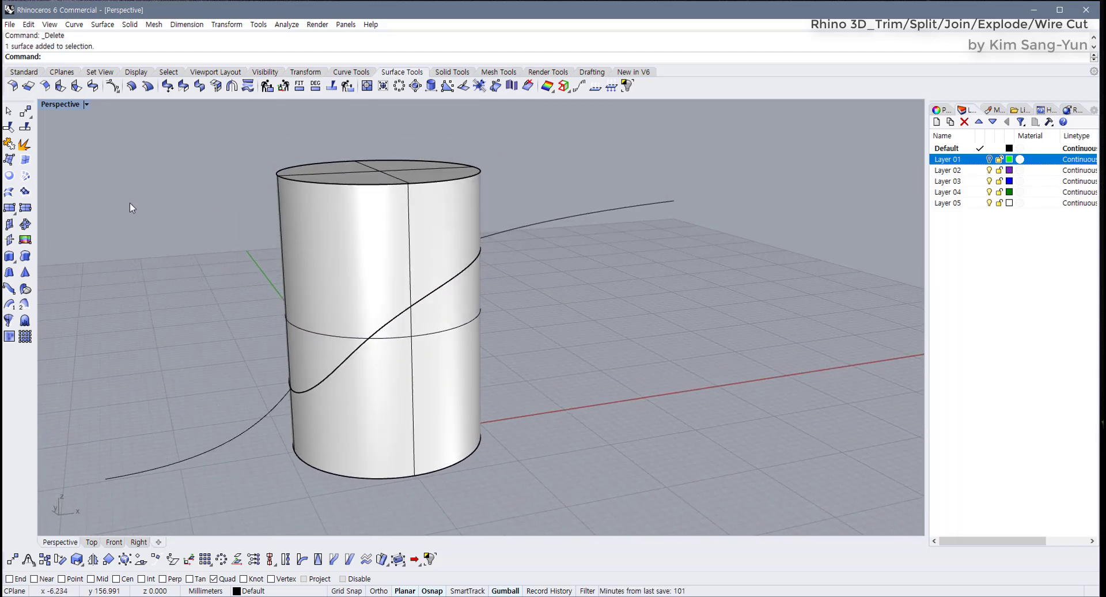
# Set the Perspective view to Ghosted display and examine the S-curved surface inside the cylinder
pyautogui.click(86, 105)
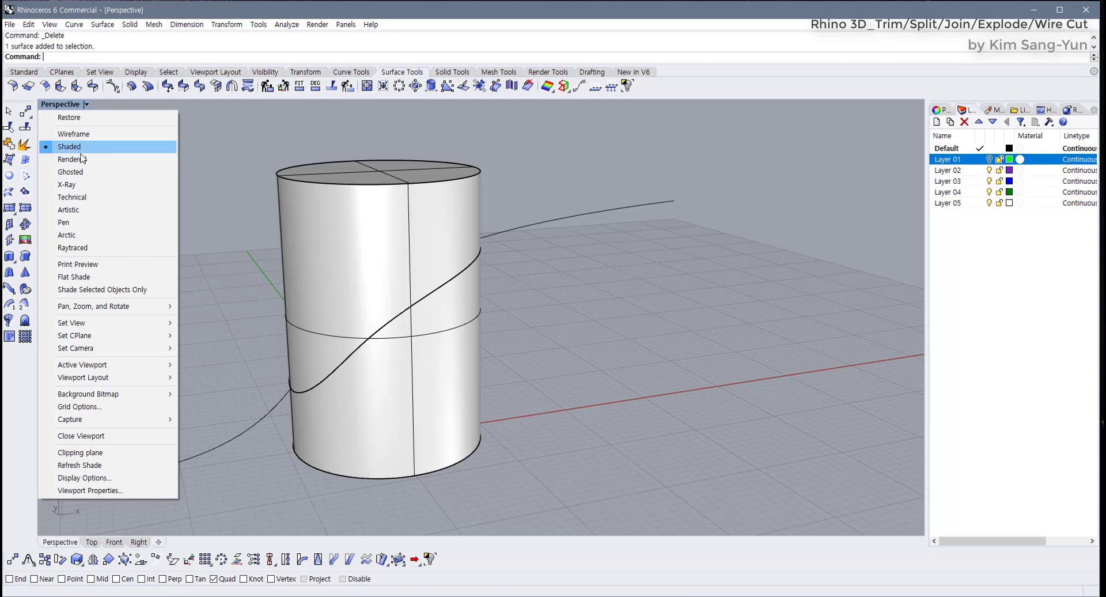
pyautogui.click(83, 175)
pyautogui.moveTo(278, 247); pyautogui.dragTo(362, 303, button='right')
pyautogui.click(340, 345)
pyautogui.press('Escape')
pyautogui.moveTo(581, 372); pyautogui.dragTo(415, 299, button='right')
pyautogui.click(86, 105)
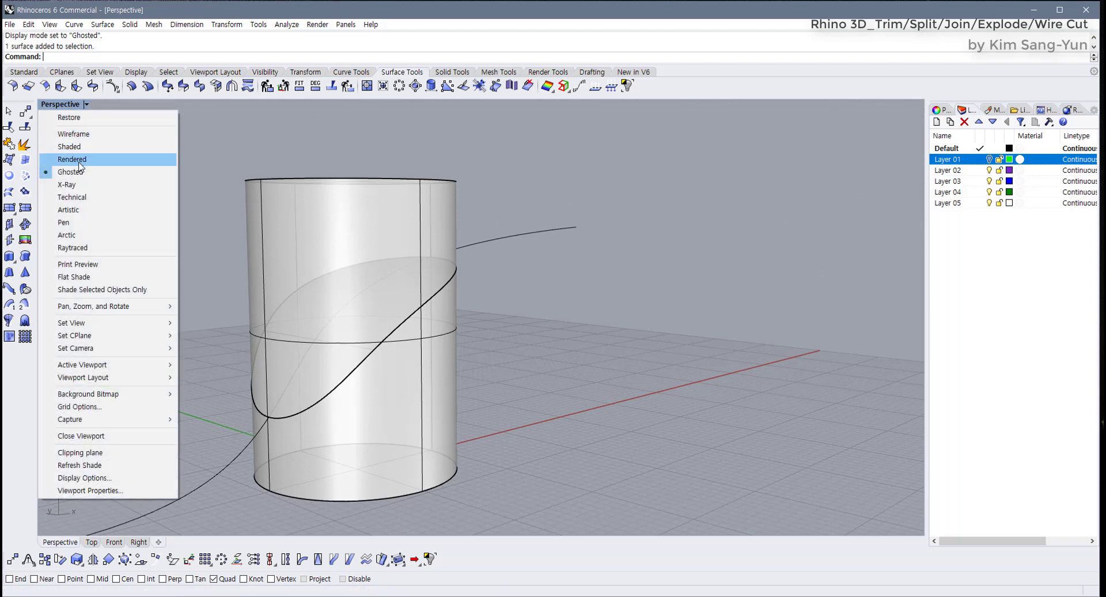
pyautogui.click(556, 401)
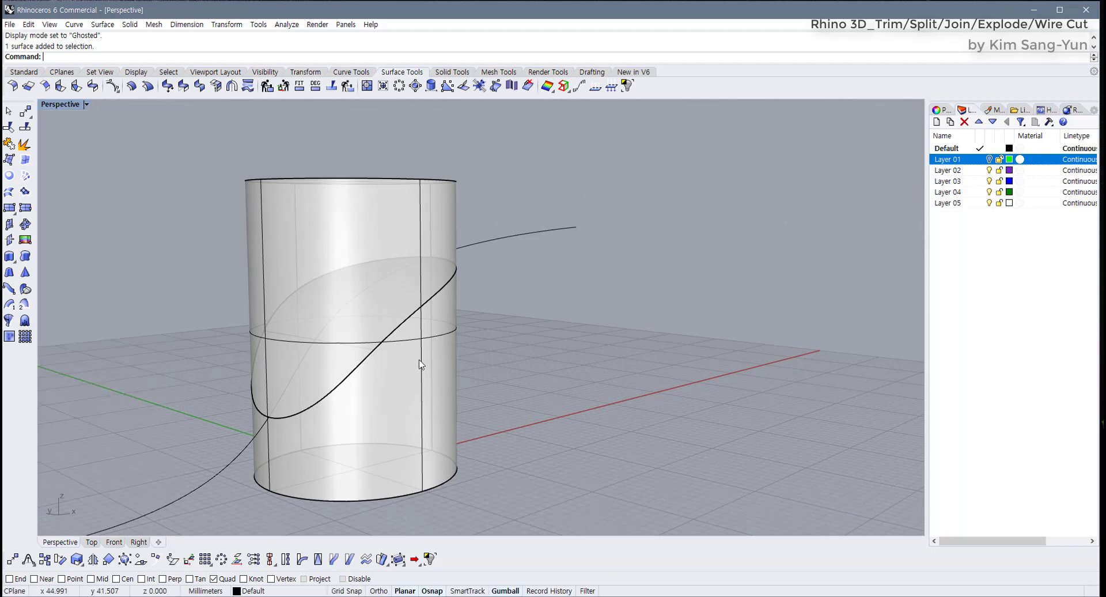
# Copy the inner S-curved surface to the clipboard and join the original to the cylinder's upper piece
pyautogui.click(347, 316)
pyautogui.click(339, 326)
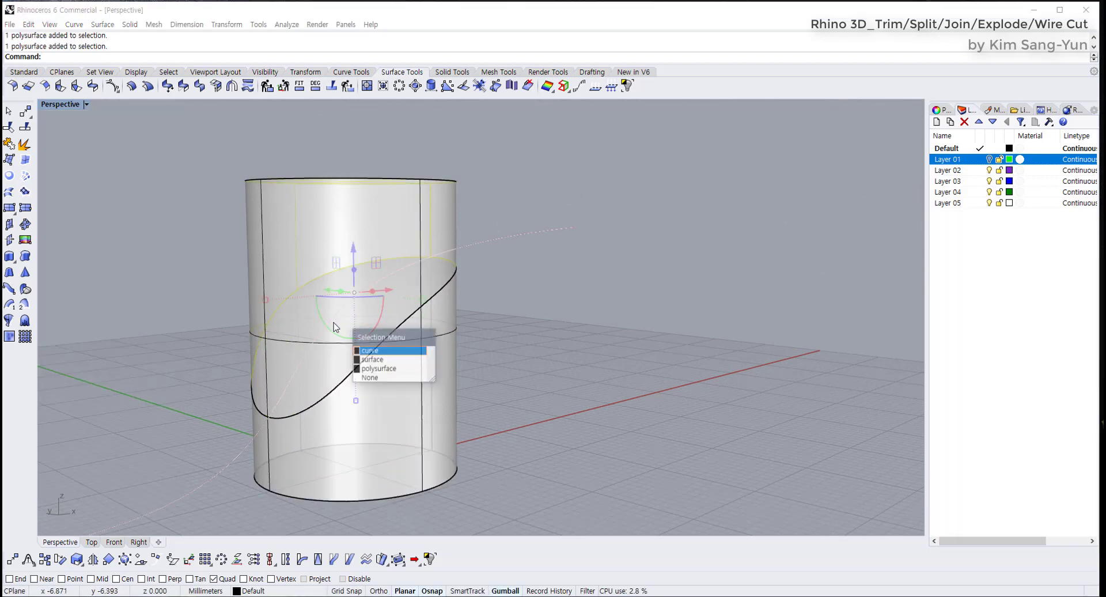
pyautogui.moveTo(350, 364)
pyautogui.mouseDown(button='right')
pyautogui.moveTo(355, 382)
pyautogui.moveTo(341, 375)
pyautogui.mouseUp(button='right')
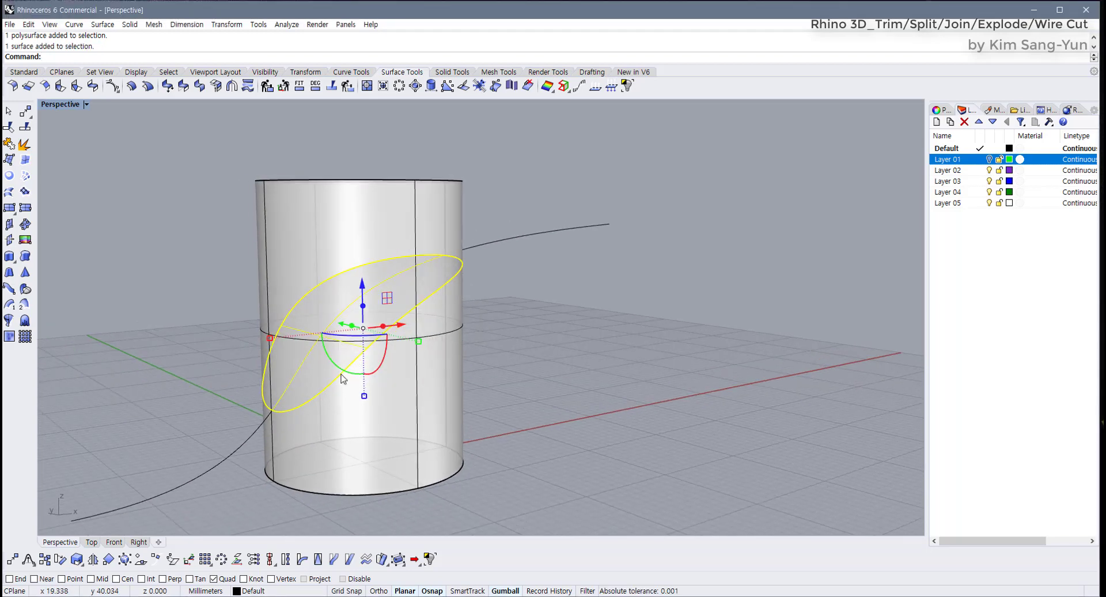
pyautogui.hotkey('ctrl', 'c')
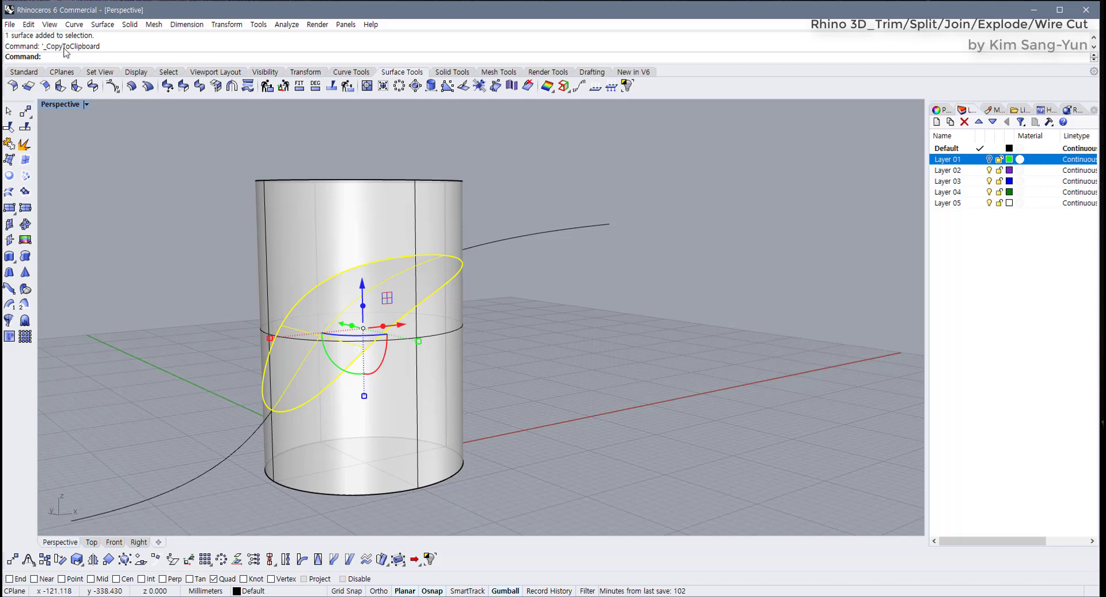
pyautogui.keyDown('shift'); pyautogui.click(385, 221); pyautogui.keyUp('shift')
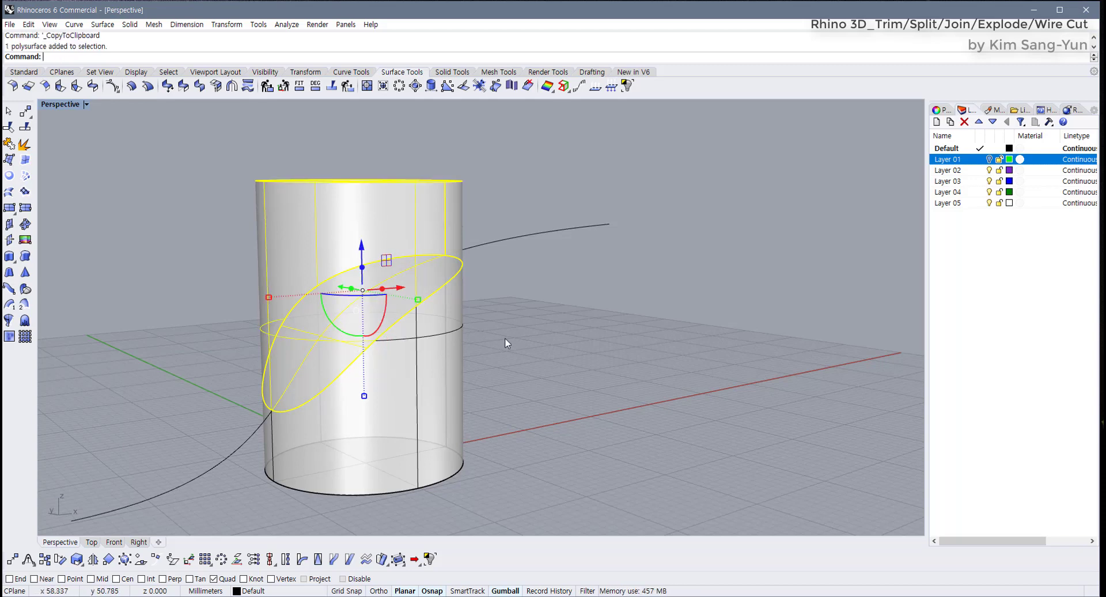
pyautogui.hotkey('ctrl', 'j')
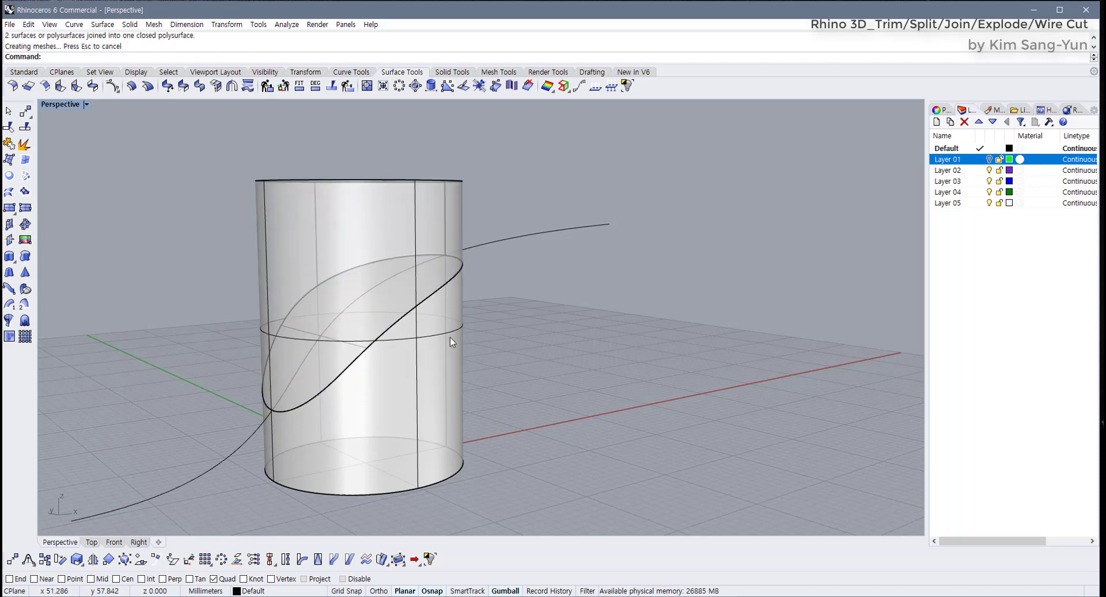
# Paste the copied S-curved surface in place, join it to the cylinder's lower piece and check the pieces by selecting them
pyautogui.hotkey('ctrl', 'v')
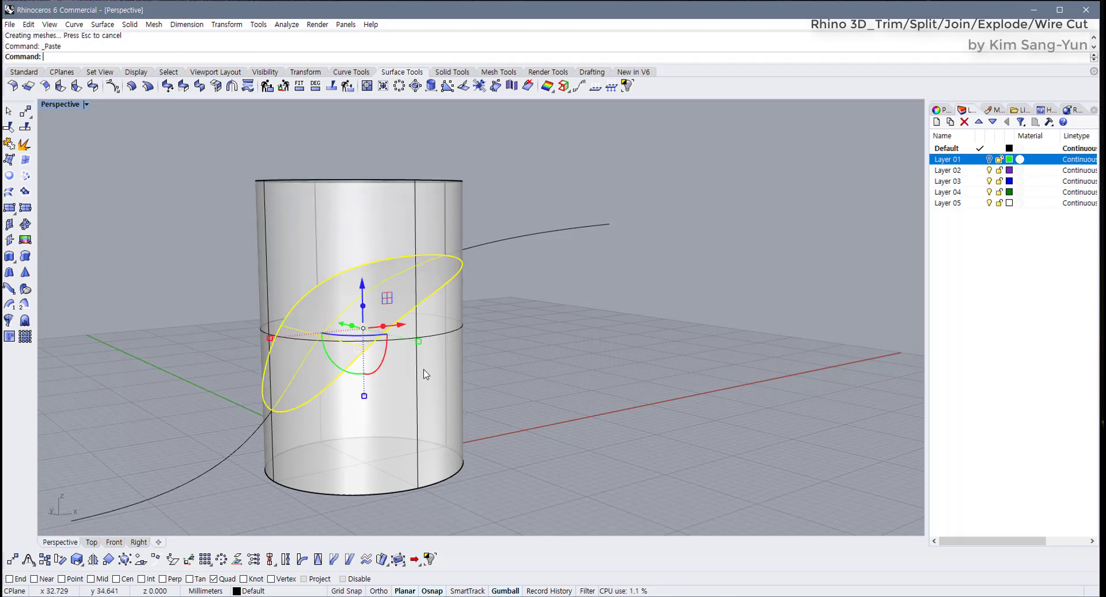
pyautogui.keyDown('shift'); pyautogui.click(444, 414); pyautogui.keyUp('shift')
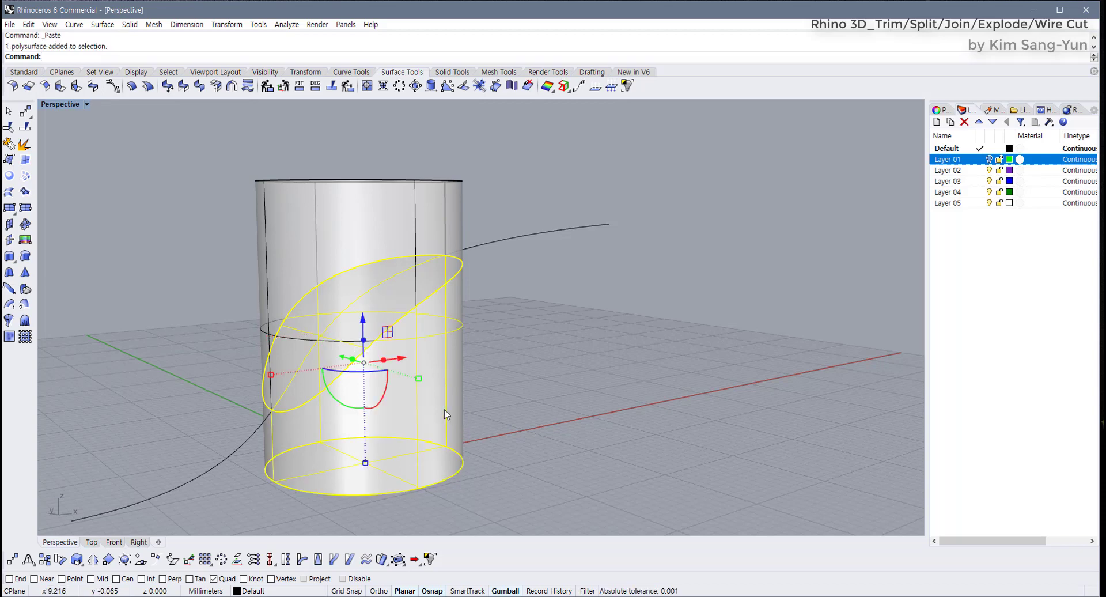
pyautogui.hotkey('ctrl', 'j')
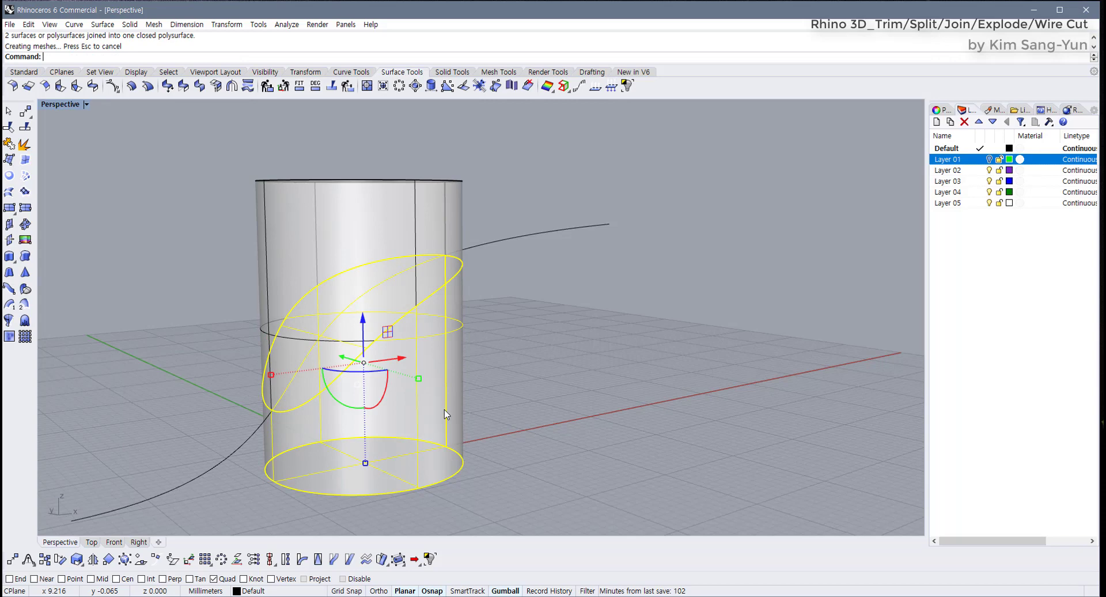
pyautogui.click(501, 388)
pyautogui.click(374, 219)
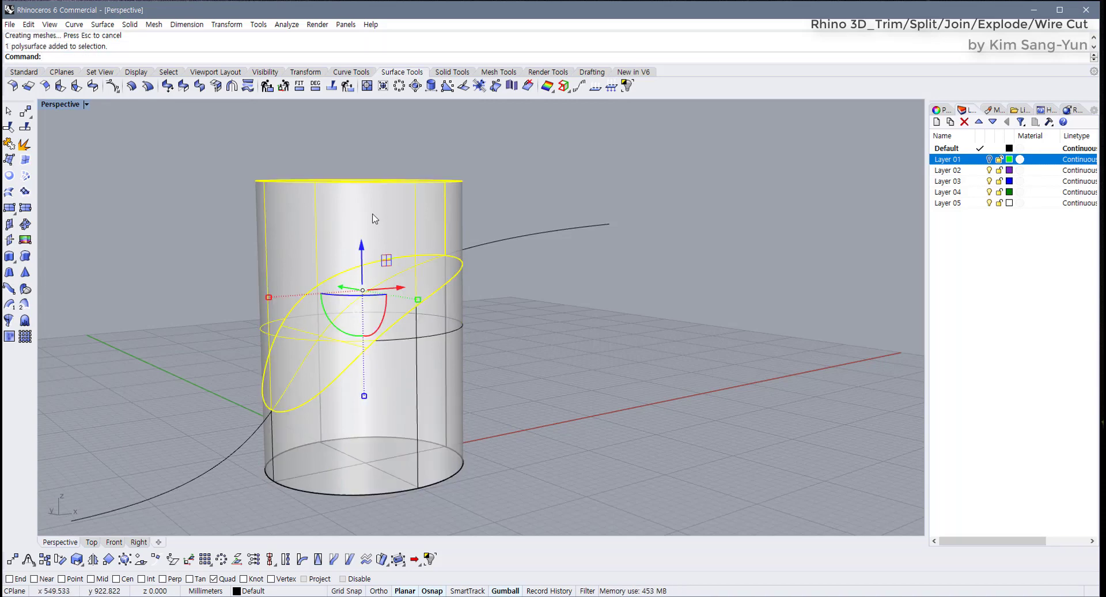
pyautogui.click(500, 362)
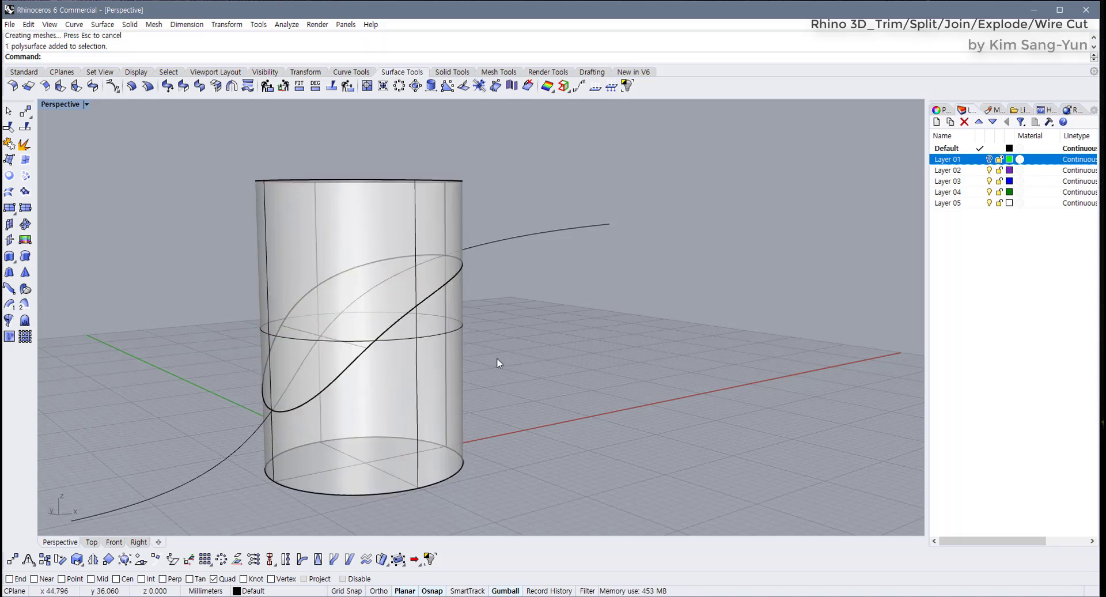
pyautogui.click(361, 226)
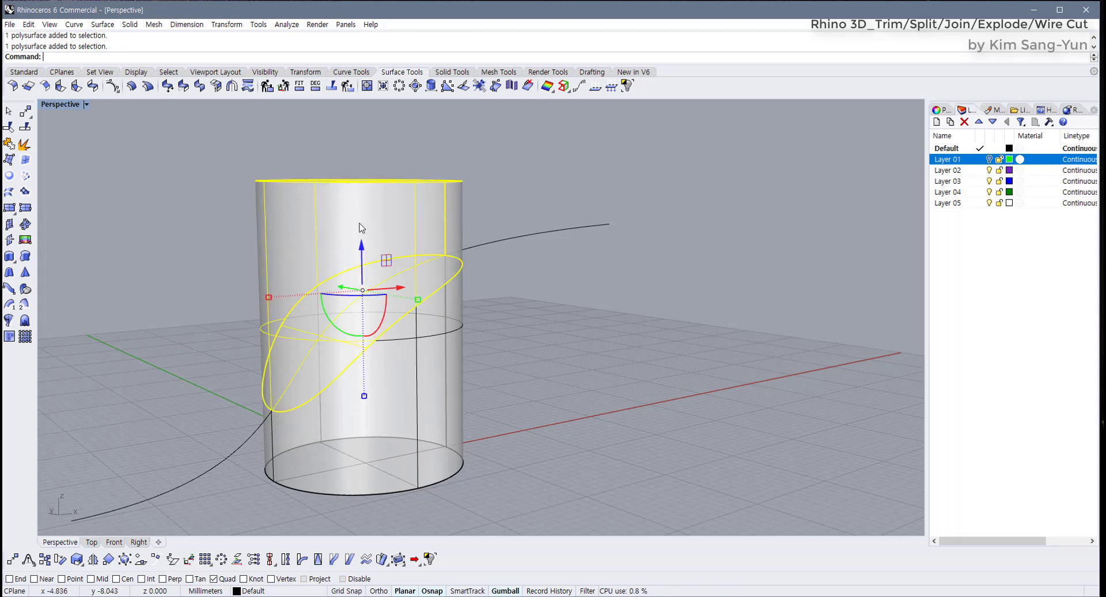
pyautogui.click(526, 311)
# Fillet the S-shaped seam edges of both cylinder pieces with a 0.2 radius
pyautogui.moveTo(526, 311); pyautogui.dragTo(362, 338, button='right')
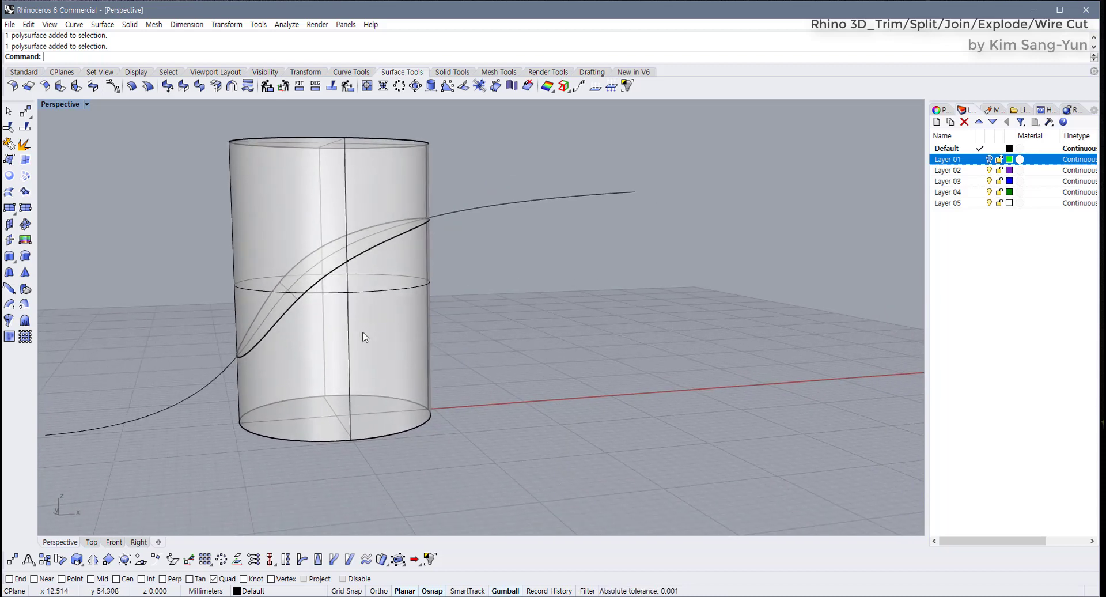
pyautogui.click(453, 75)
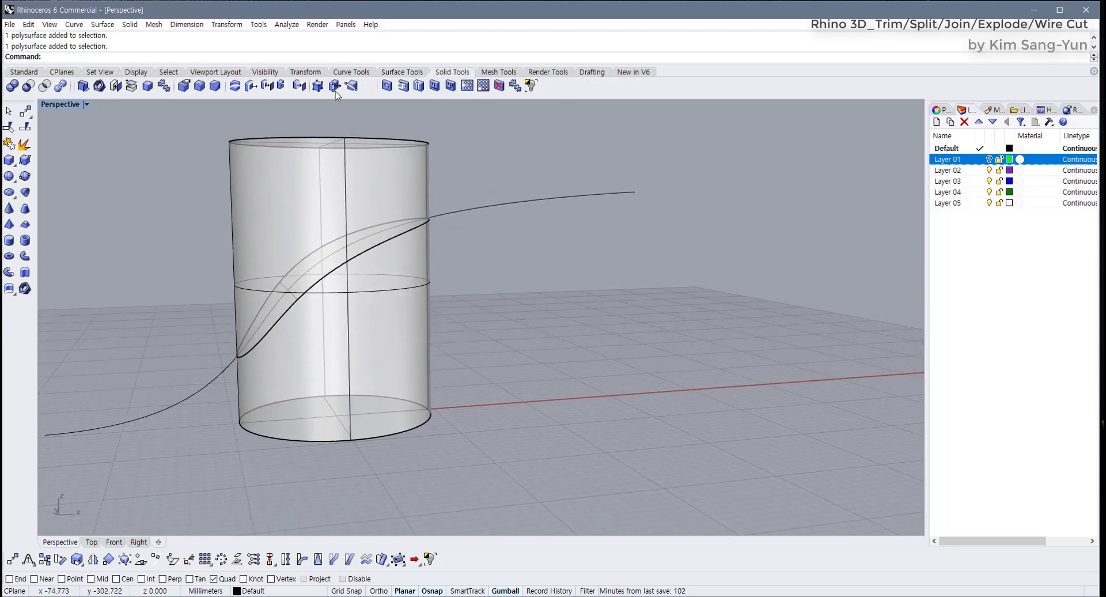
pyautogui.click(200, 86)
pyautogui.moveTo(239, 185); pyautogui.dragTo(159, 206, button='right')
pyautogui.moveTo(133, 195); pyautogui.dragTo(461, 384)
pyautogui.press('Return')
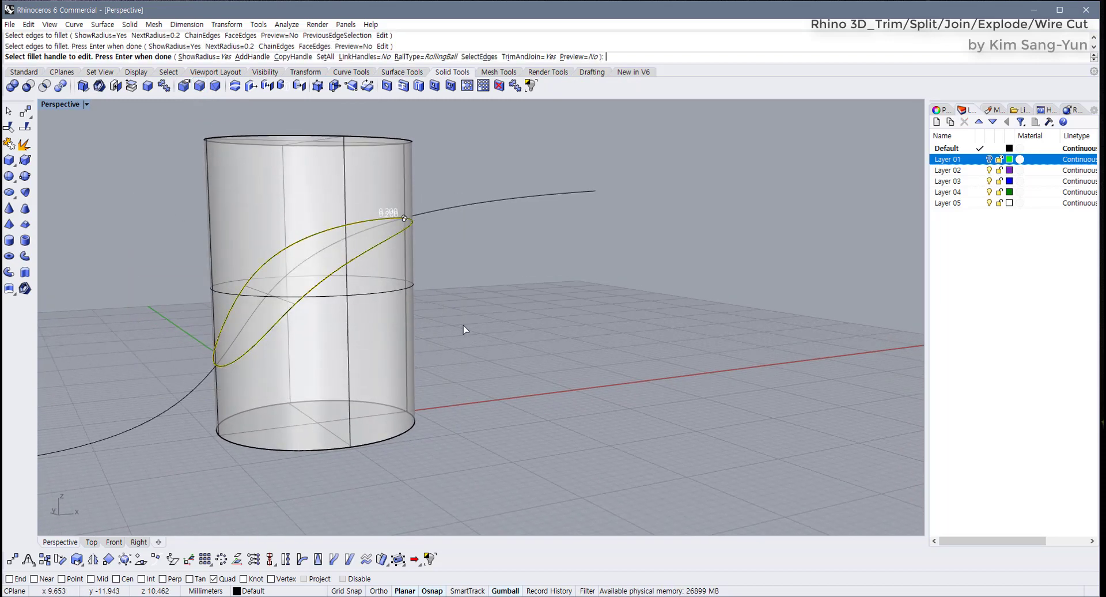
pyautogui.press('Return')
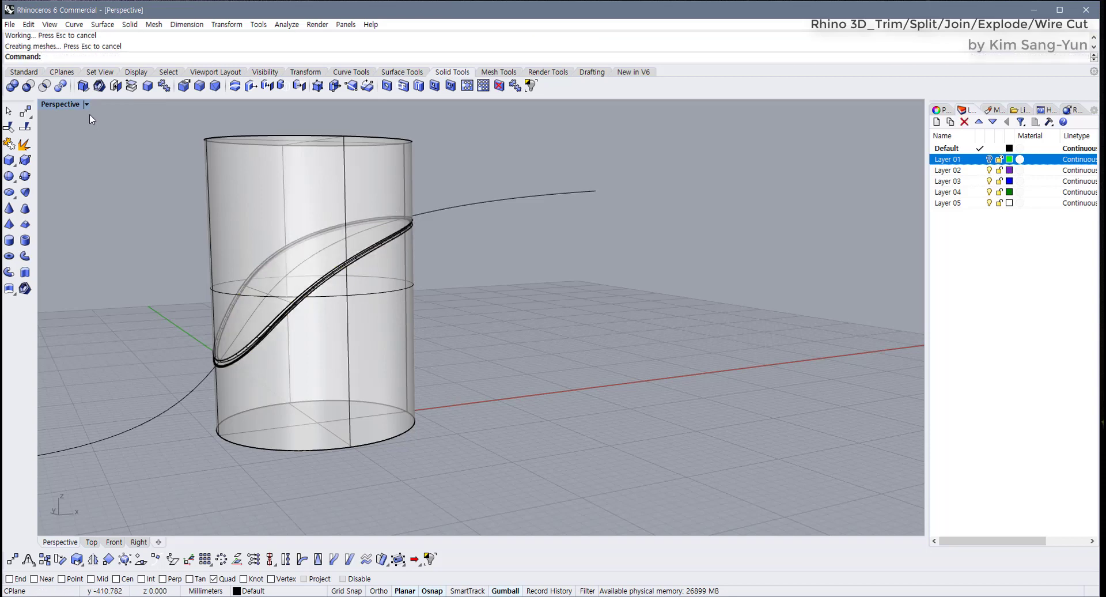
# Set the Perspective view to Rendered display and view the filleted seam from above
pyautogui.click(86, 105)
pyautogui.click(75, 159)
pyautogui.moveTo(276, 258); pyautogui.dragTo(339, 346, button='right')
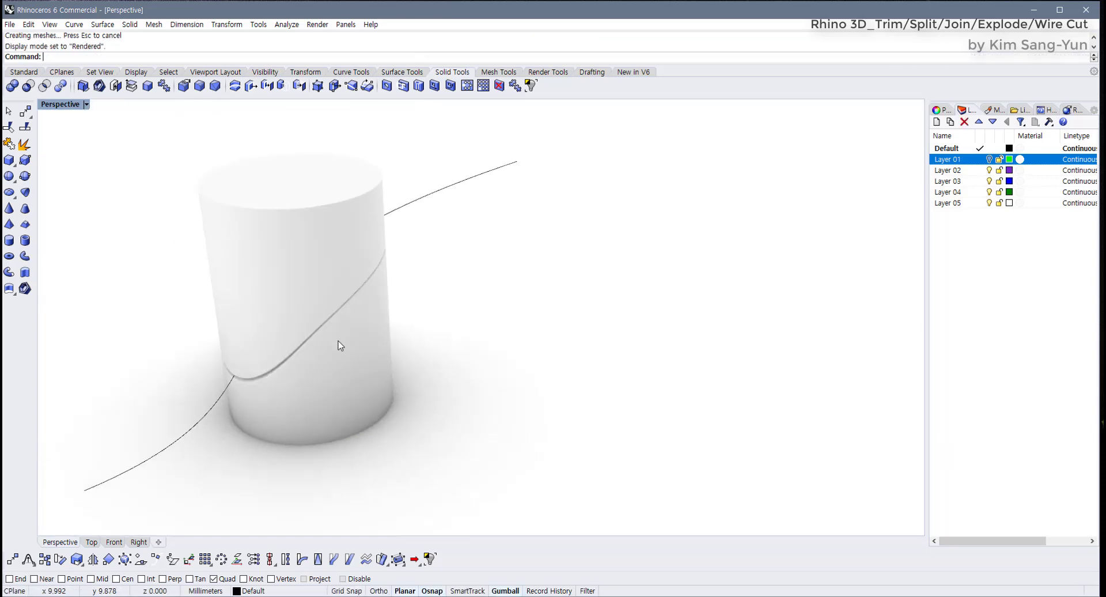
# Fillet the circular edges at the cylinder's top and base with a radius of 1
pyautogui.click(199, 86)
pyautogui.write('1')
pyautogui.press('Return')
pyautogui.moveTo(368, 164); pyautogui.dragTo(304, 237)
pyautogui.moveTo(428, 479); pyautogui.dragTo(364, 427)
pyautogui.press('Return')
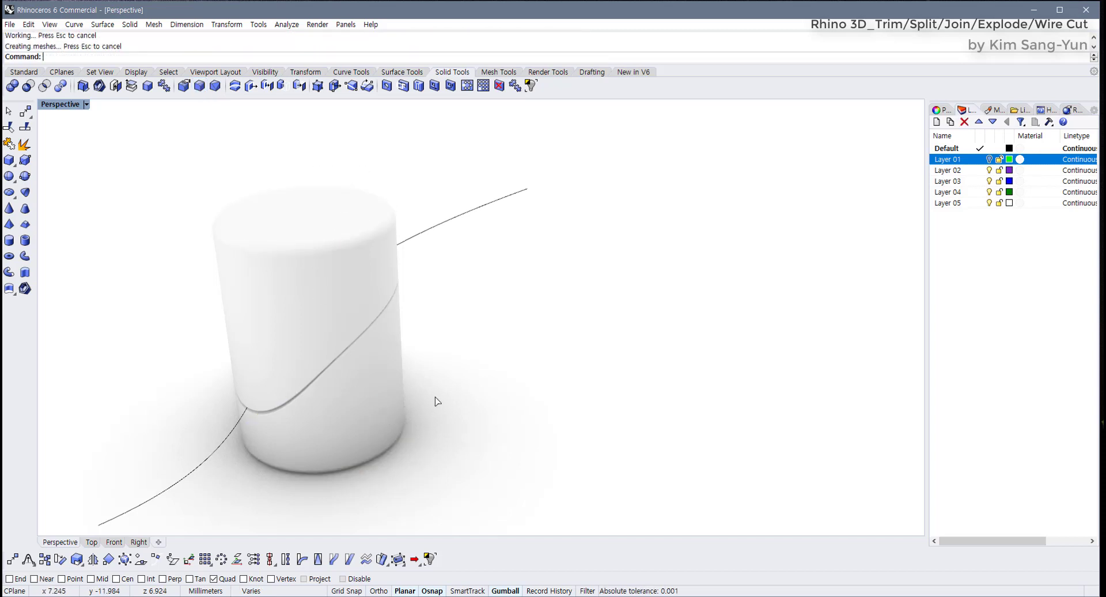
# Set the Perspective view to Shaded display
pyautogui.moveTo(434, 400)
pyautogui.mouseDown(button='right')
pyautogui.moveTo(395, 371)
pyautogui.moveTo(479, 321)
pyautogui.moveTo(439, 435)
pyautogui.moveTo(415, 390)
pyautogui.mouseUp(button='right')
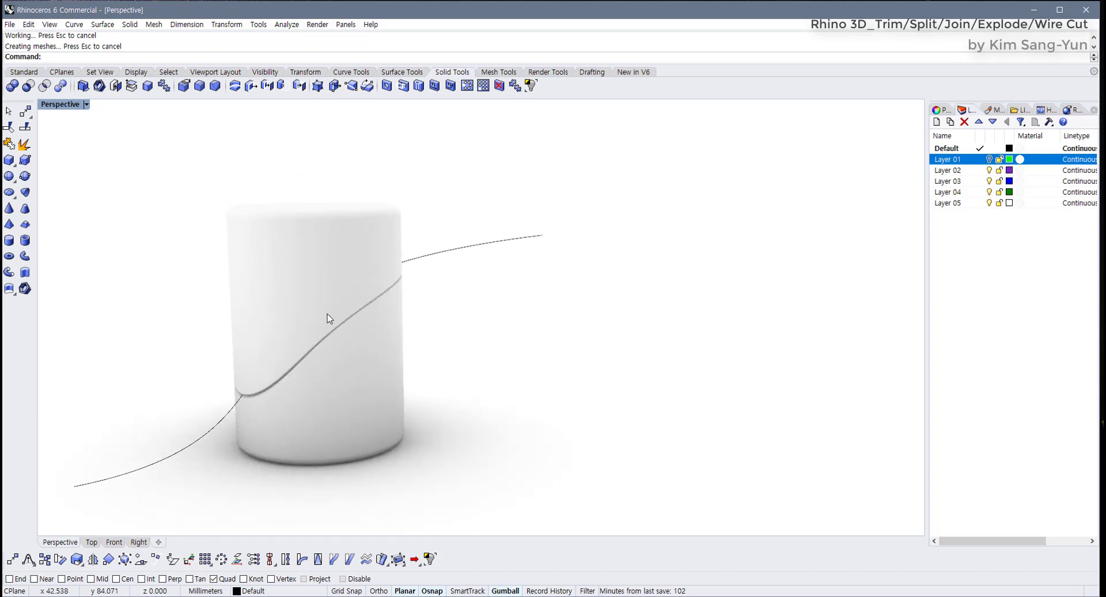
pyautogui.click(86, 104)
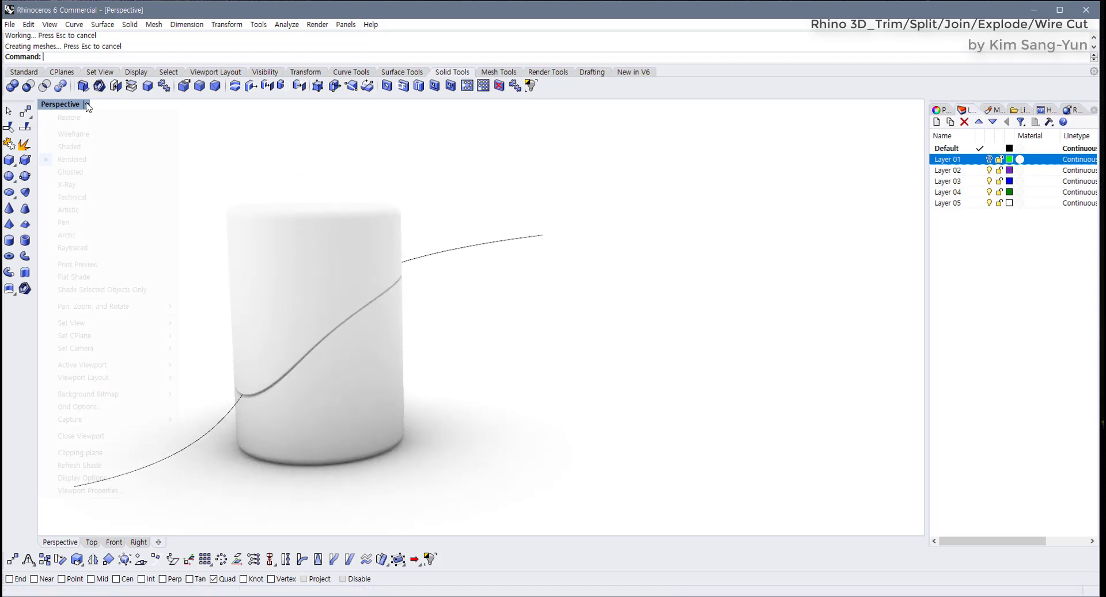
pyautogui.click(85, 147)
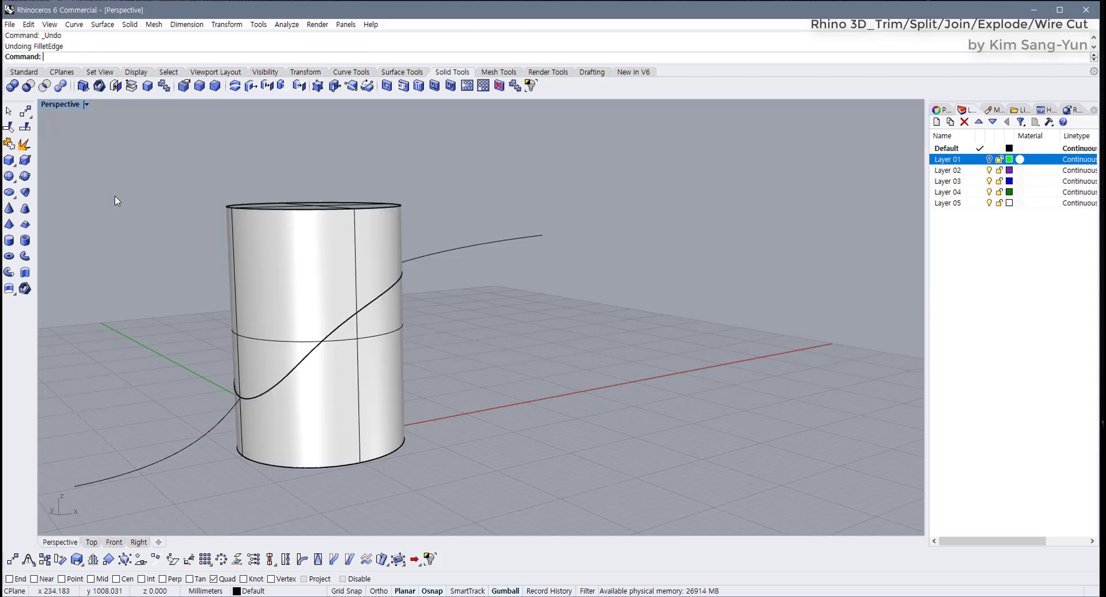
# Undo the fillets, deletions and splits back to the whole cylinder crossed by the uncut S-curved surface
pyautogui.hotkey('ctrl', 'z')
pyautogui.hotkey('ctrl', 'z')
pyautogui.hotkey('ctrl', 'z')
pyautogui.hotkey('ctrl', 'z')
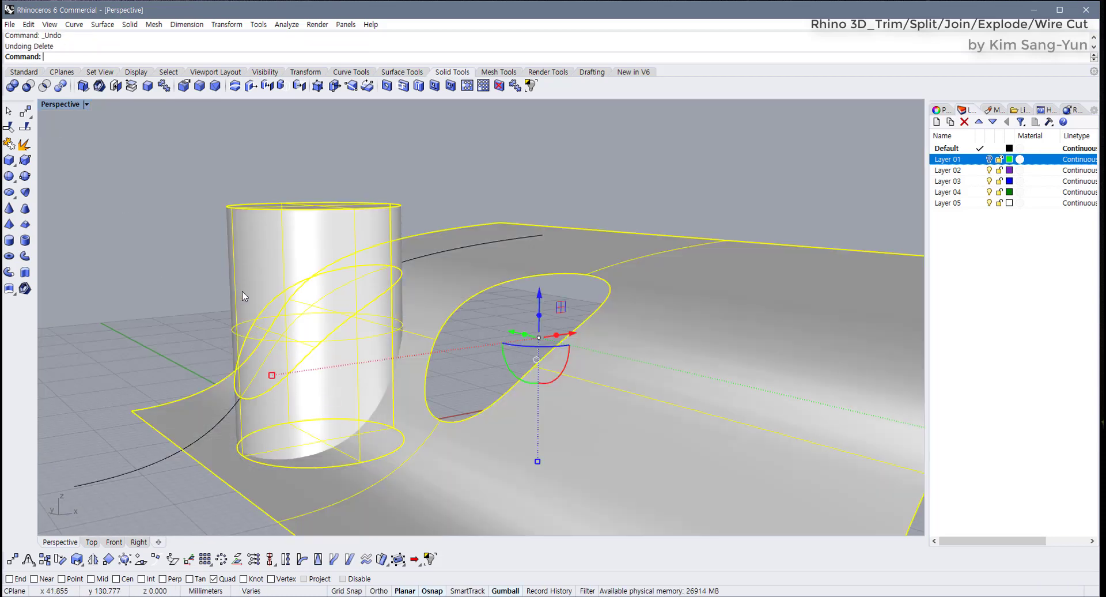
pyautogui.hotkey('ctrl', 'z')
pyautogui.hotkey('ctrl', 'z')
pyautogui.hotkey('ctrl', 'z')
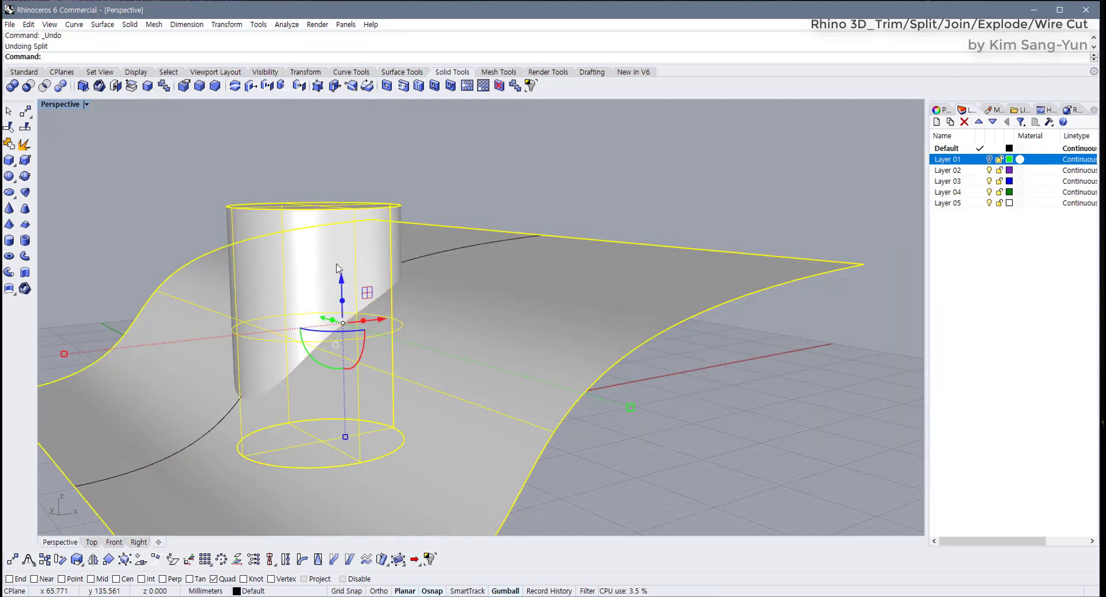
# Delete the S-curved surface and select the S-curve running through the cylinder
pyautogui.click(485, 302)
pyautogui.press('Delete')
pyautogui.moveTo(496, 289); pyautogui.dragTo(470, 299, button='right')
pyautogui.click(462, 261)
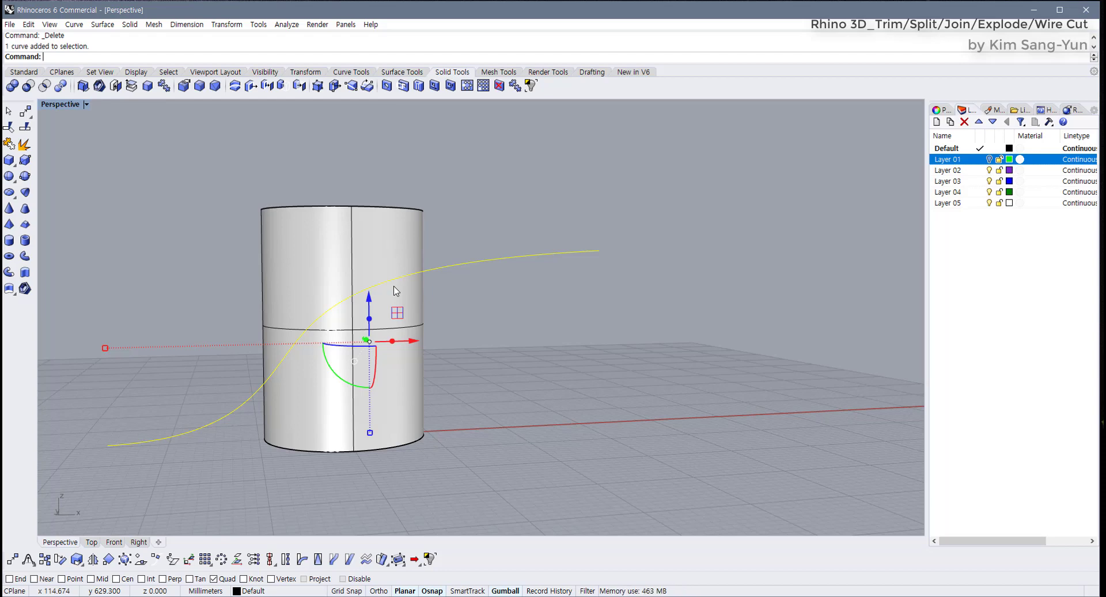
# Return to the four-viewport layout and frame the cylinder and S-curve in the Top and Front views
pyautogui.doubleClick(76, 104)
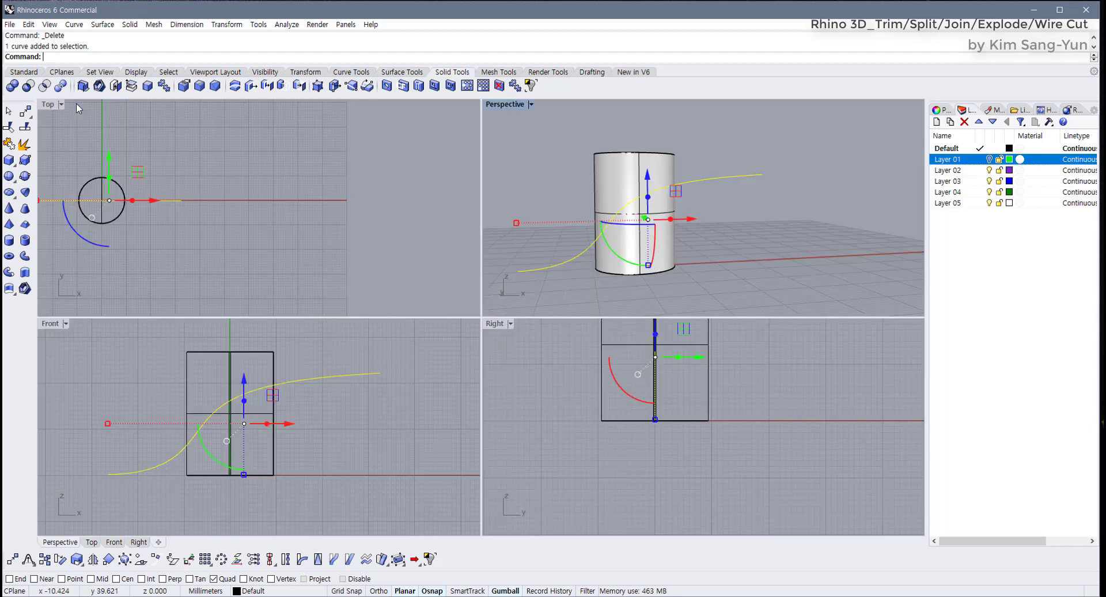
pyautogui.moveTo(186, 163); pyautogui.dragTo(237, 175, button='right')
pyautogui.scroll(2, 258, 168)
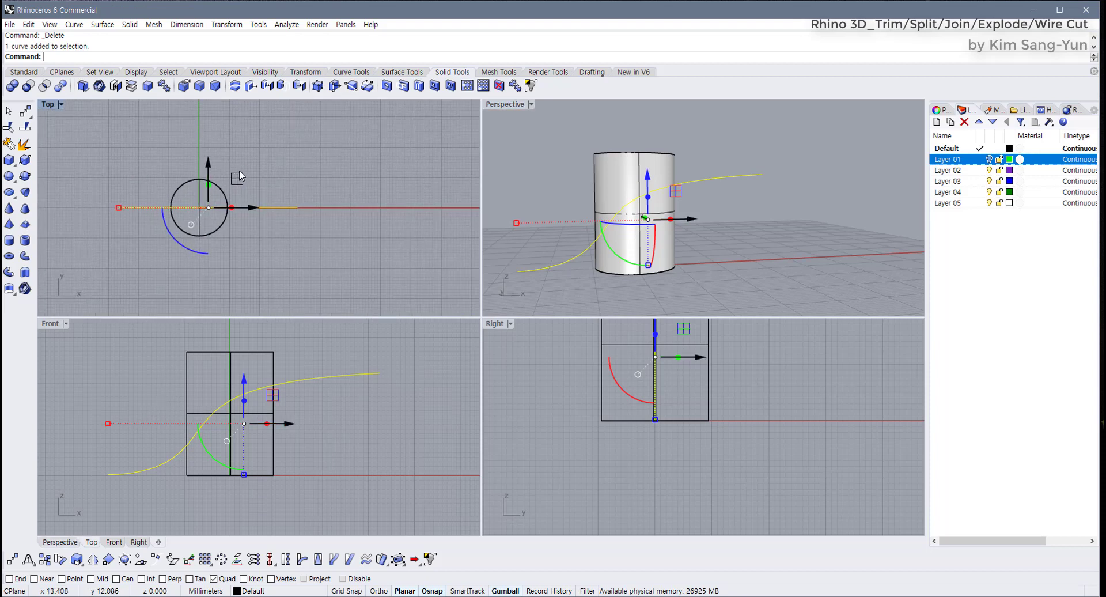
pyautogui.scroll(2, 236, 174)
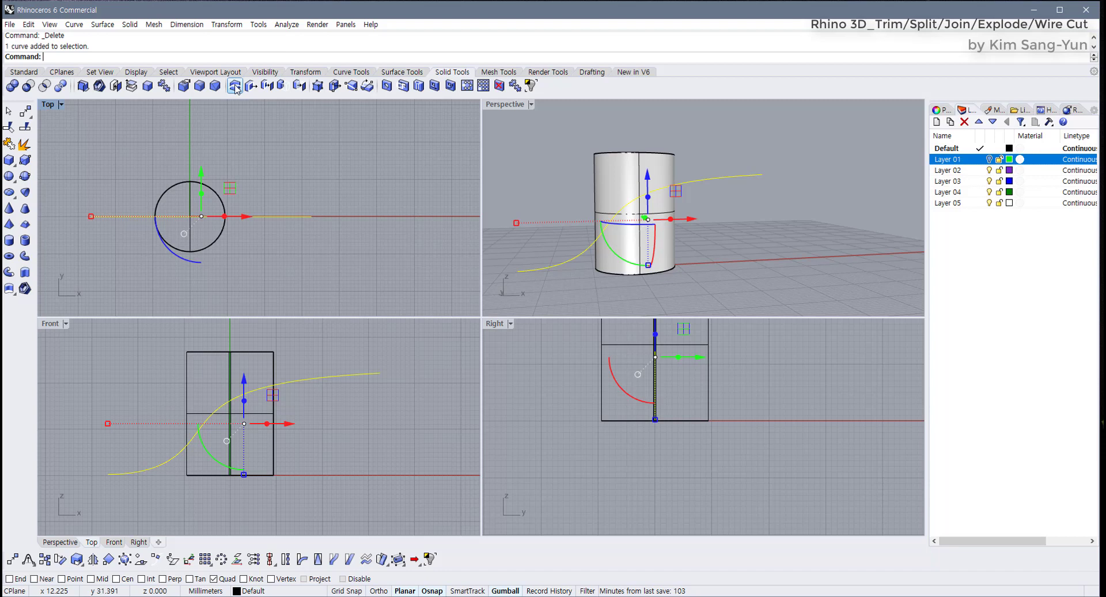
pyautogui.click(281, 174)
pyautogui.scroll(4, 292, 408)
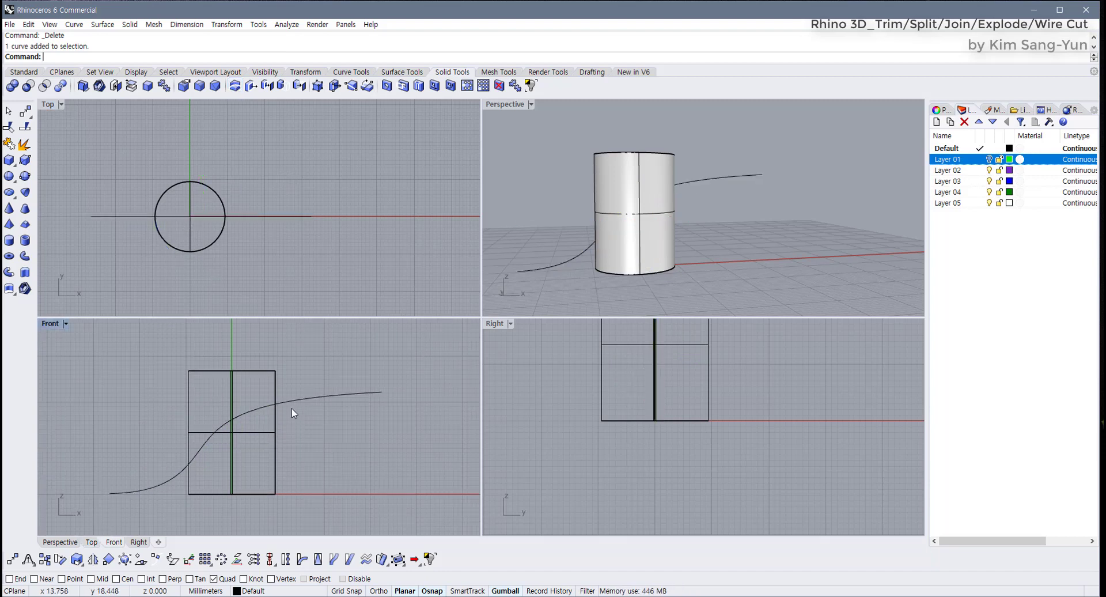
pyautogui.scroll(-2, 261, 416)
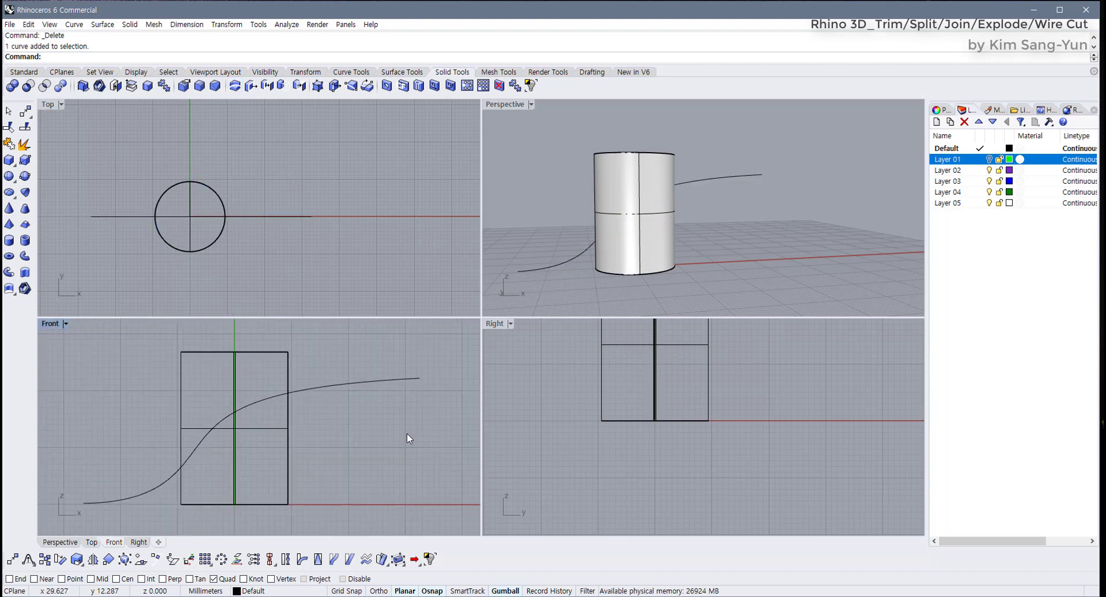
# Examine how the S-curve crosses the cylinder in the Top, Front, Right and Perspective views
pyautogui.moveTo(407, 433); pyautogui.dragTo(345, 365)
pyautogui.moveTo(229, 220); pyautogui.dragTo(239, 253, button='right')
pyautogui.click(353, 287)
pyautogui.click(257, 214)
pyautogui.scroll(2, 214, 219)
pyautogui.moveTo(171, 223); pyautogui.dragTo(232, 228, button='right')
pyautogui.moveTo(657, 238); pyautogui.dragTo(657, 262, button='right')
pyautogui.press('Escape')
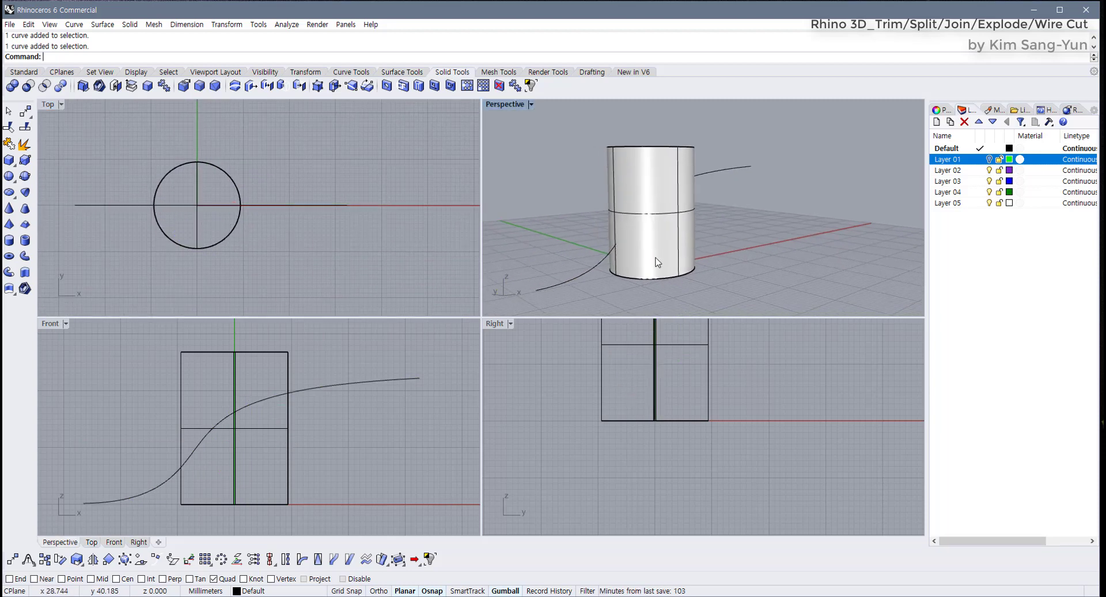
pyautogui.scroll(-6, 639, 379)
pyautogui.moveTo(640, 378); pyautogui.dragTo(628, 445, button='right')
pyautogui.moveTo(302, 479); pyautogui.dragTo(337, 474, button='right')
pyautogui.moveTo(298, 401); pyautogui.dragTo(275, 388, button='right')
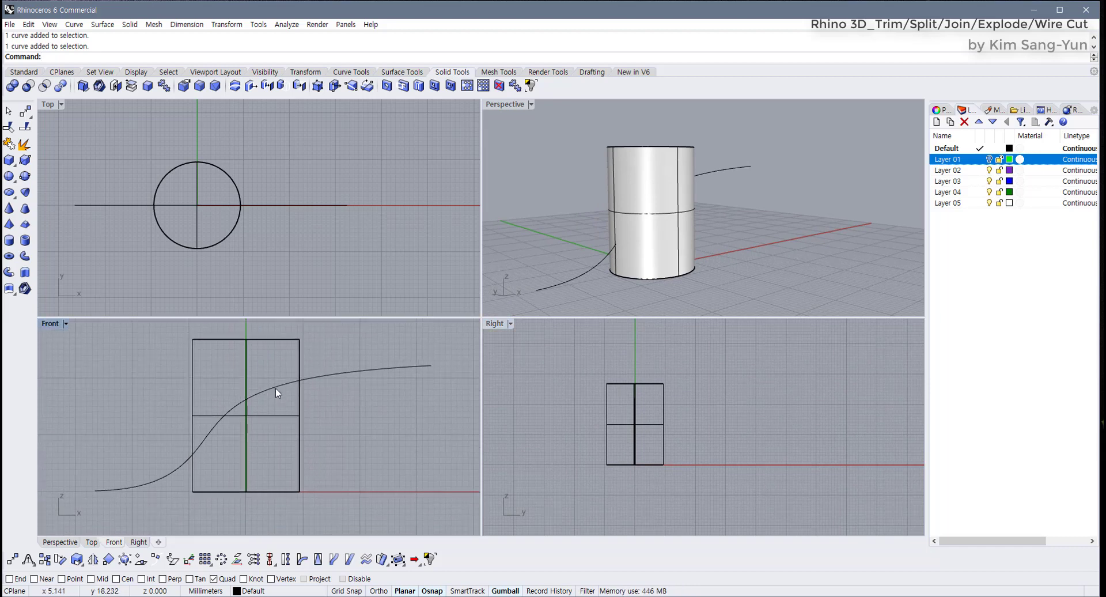
pyautogui.click(276, 388)
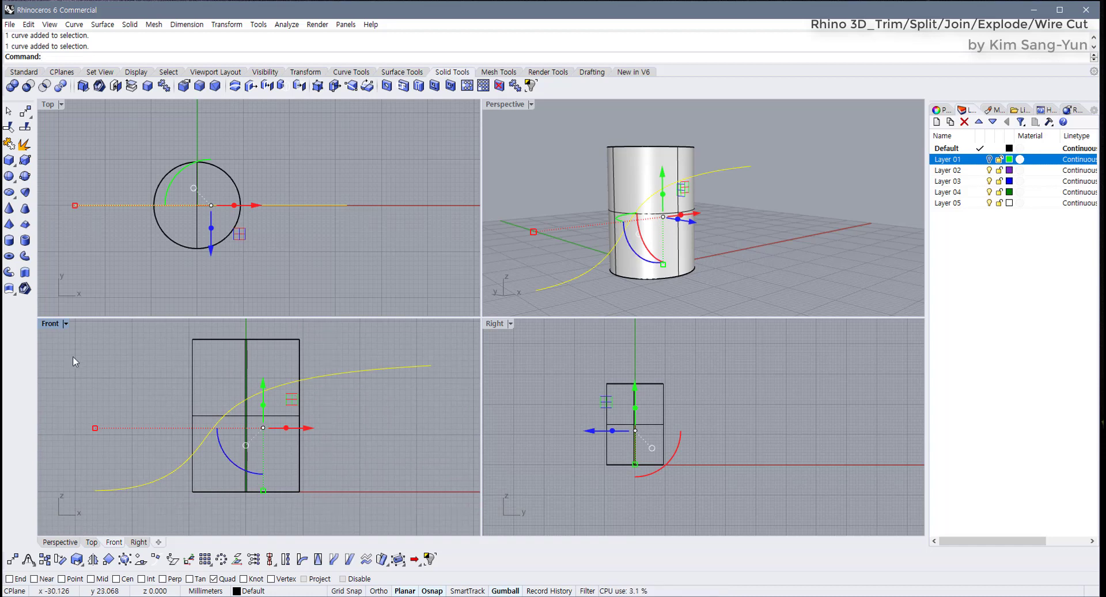
pyautogui.moveTo(113, 334); pyautogui.dragTo(87, 324, button='right')
pyautogui.click(309, 435)
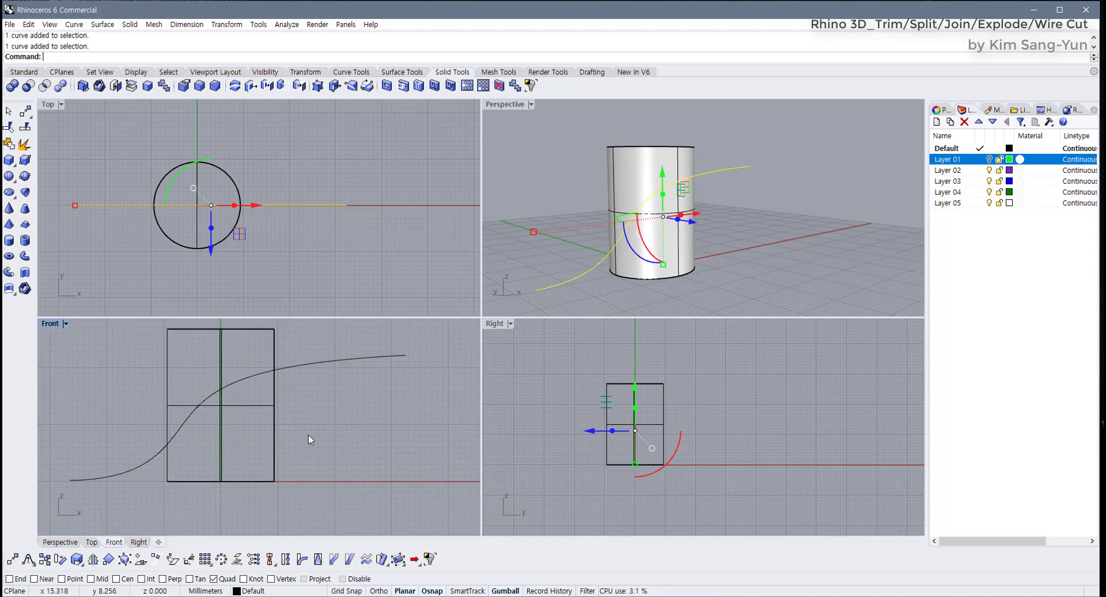
# Wire cut the cylinder all the way through with the S-curve, cutting away the lower part
pyautogui.click(235, 86)
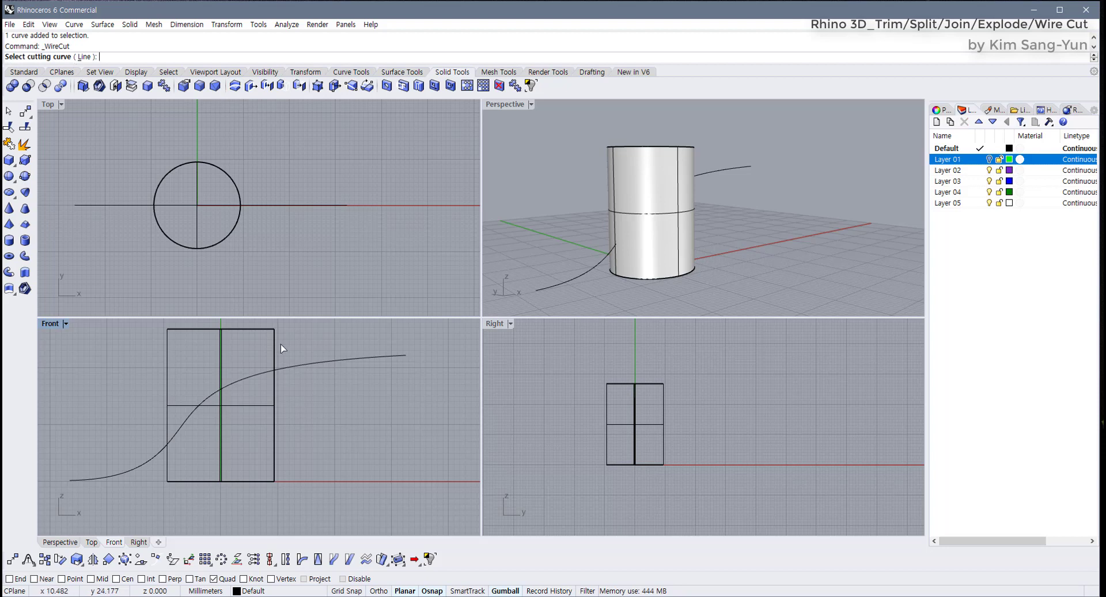
pyautogui.moveTo(313, 381); pyautogui.dragTo(322, 385, button='right')
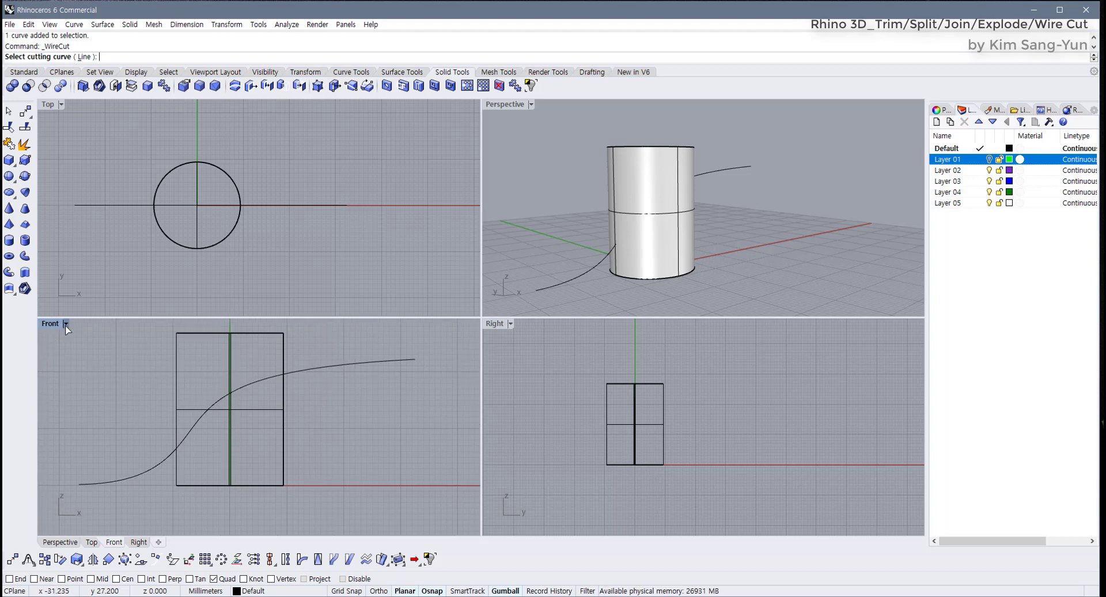
pyautogui.click(371, 361)
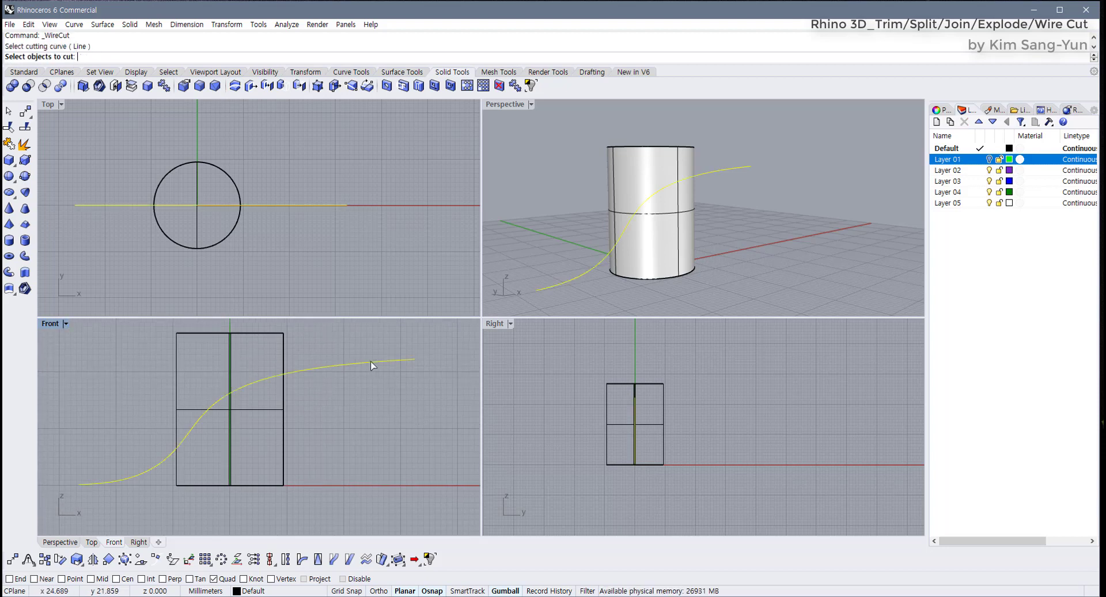
pyautogui.click(283, 347)
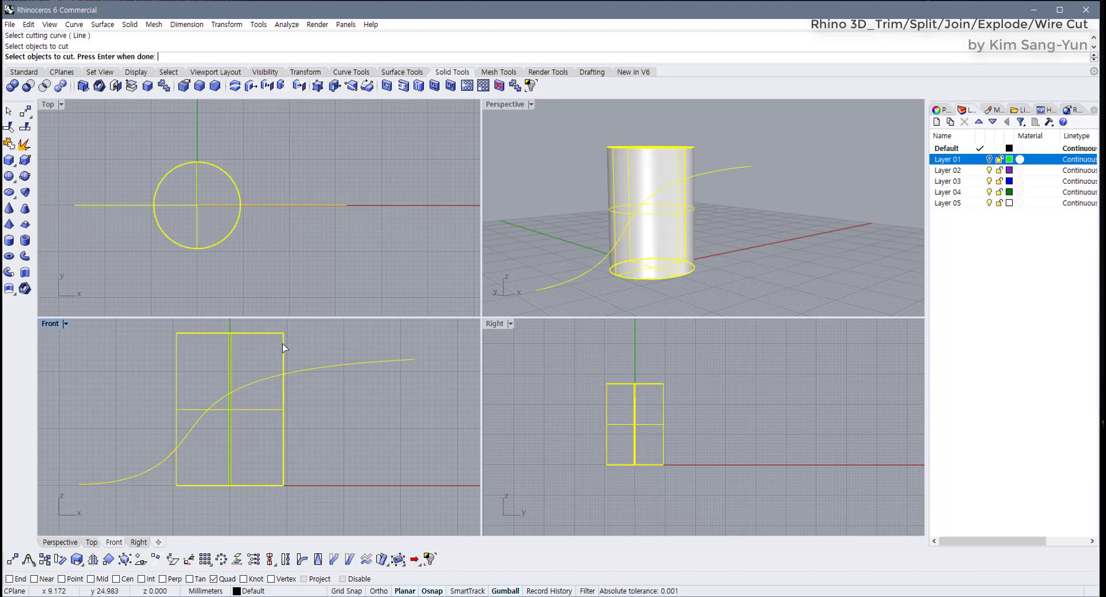
pyautogui.press('Return')
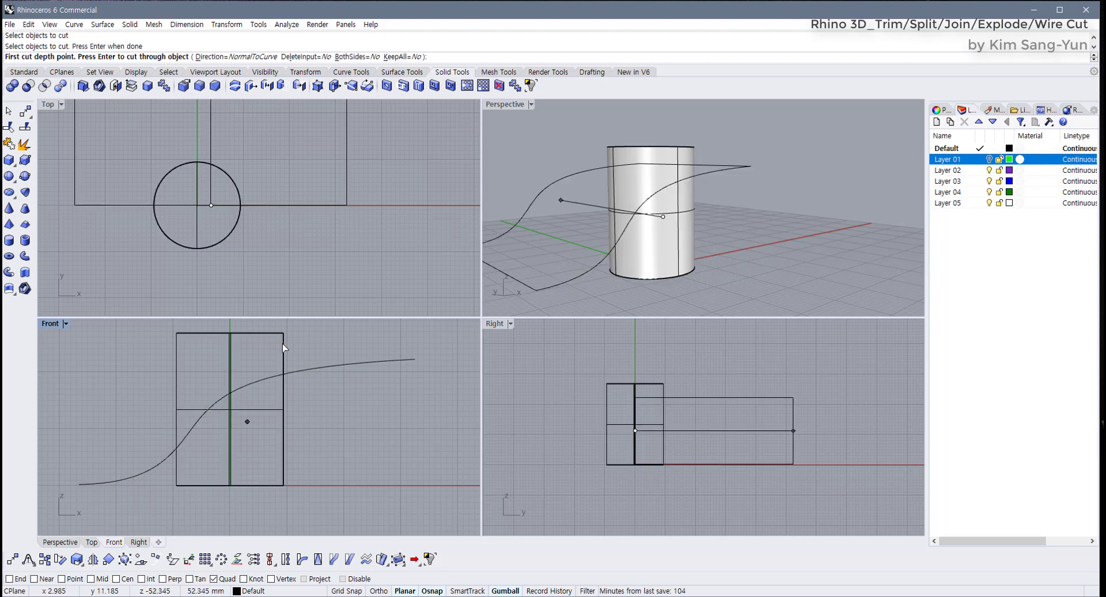
pyautogui.press('Return')
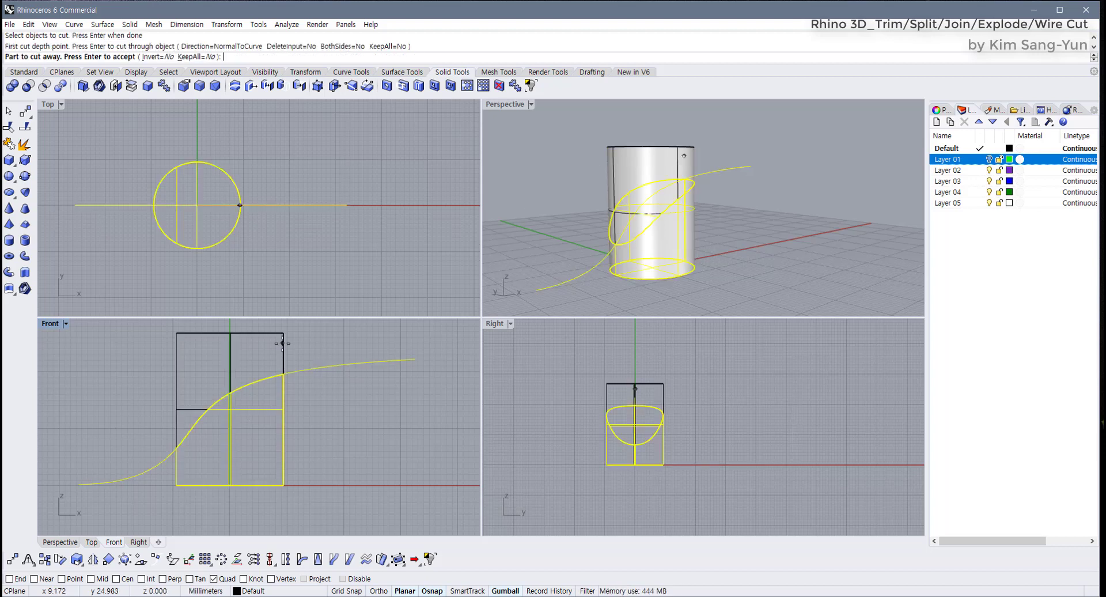
pyautogui.press('Return')
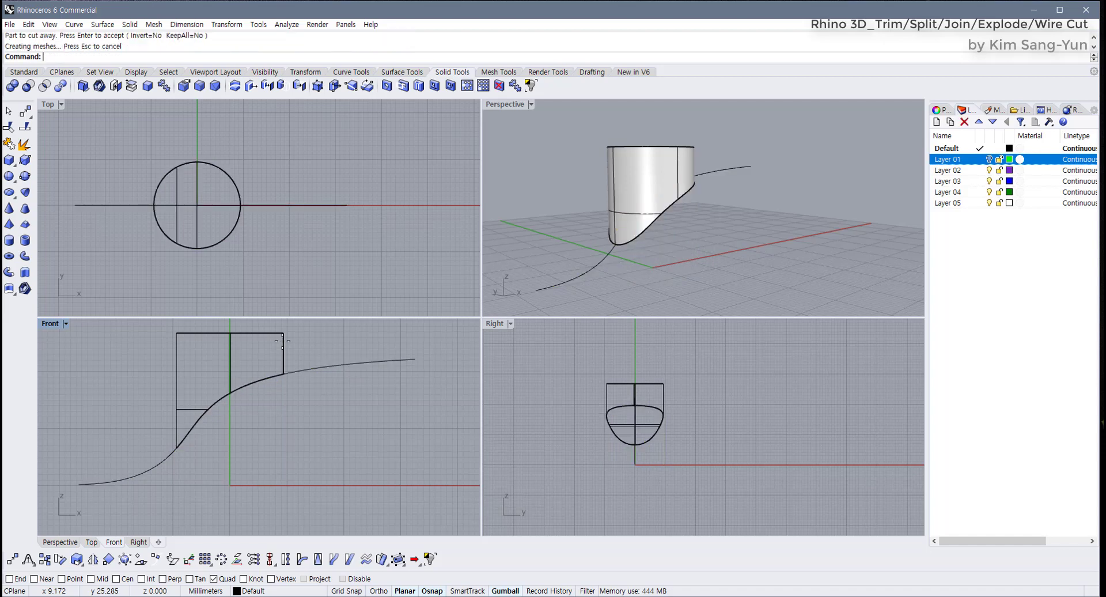
# Inspect the cut upper piece in the Perspective view and undo the wire cut
pyautogui.moveTo(797, 233); pyautogui.dragTo(682, 202, button='right')
pyautogui.press('Home')
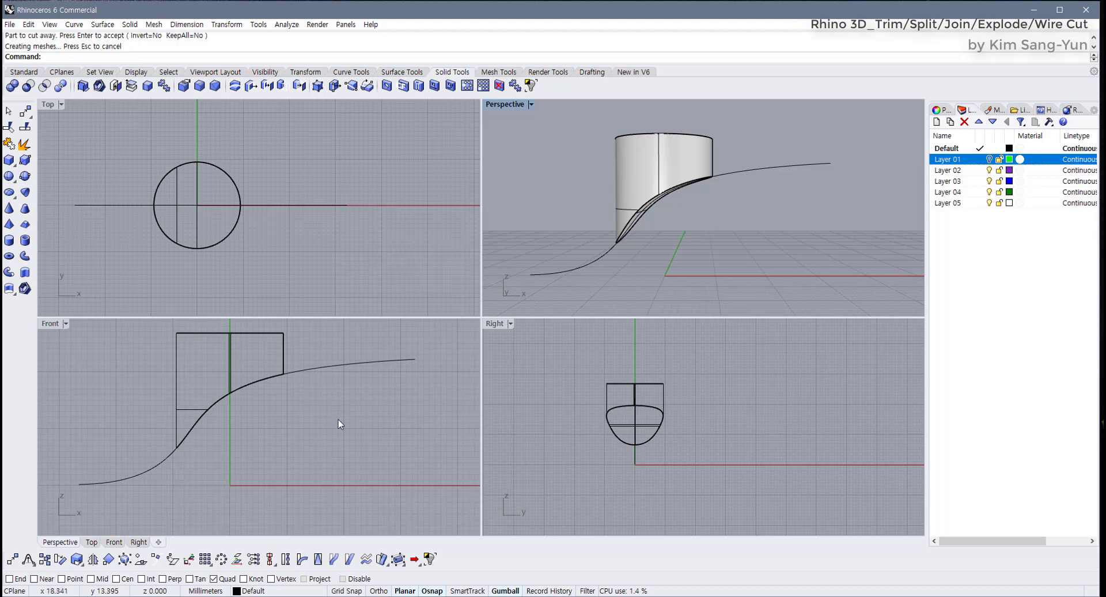
pyautogui.hotkey('ctrl', 'z')
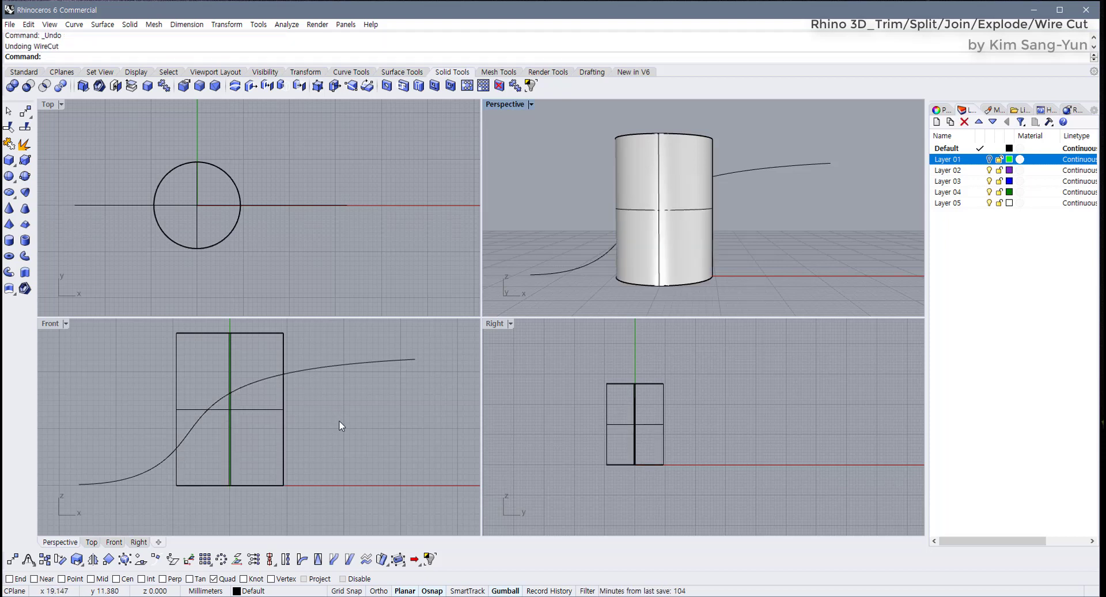
pyautogui.click(282, 350)
pyautogui.click(289, 398)
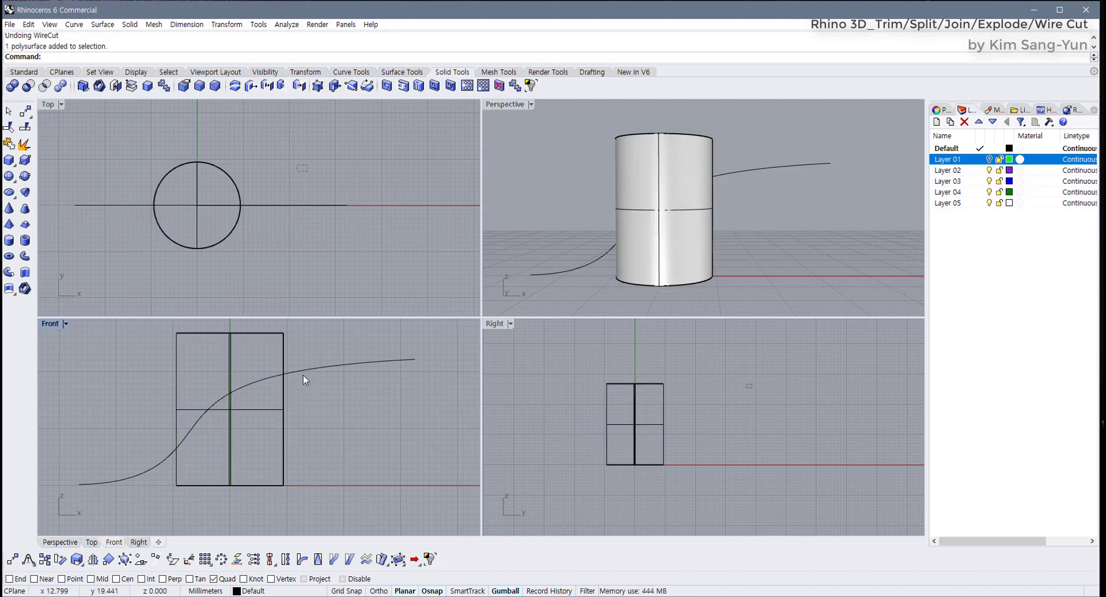
# Wire cut the cylinder all the way through with the S-curve, with KeepAll set to Yes
pyautogui.rightClick(303, 375)
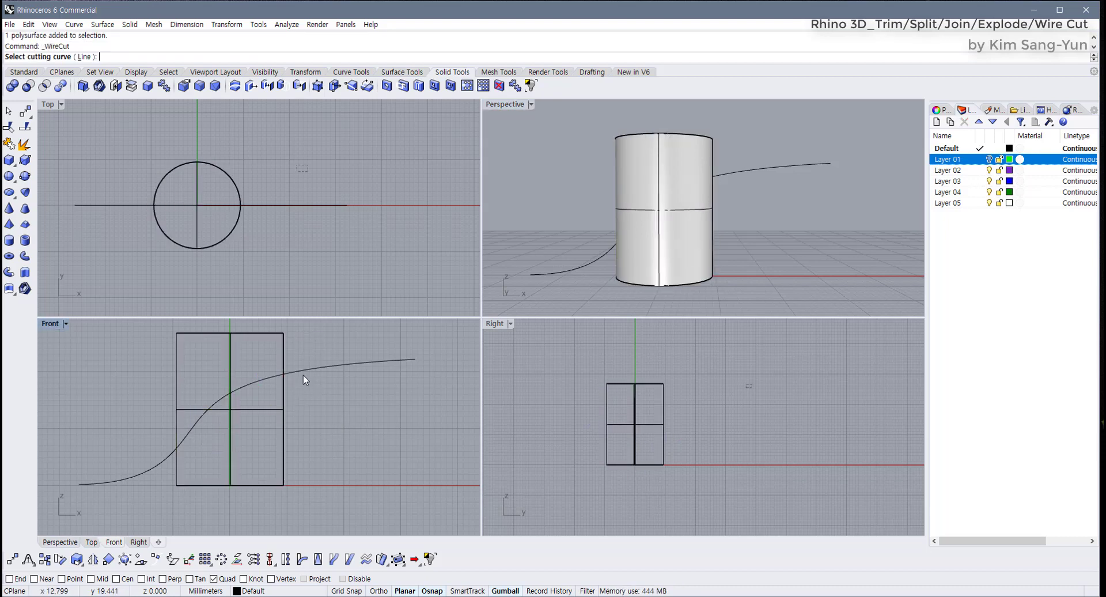
pyautogui.click(344, 364)
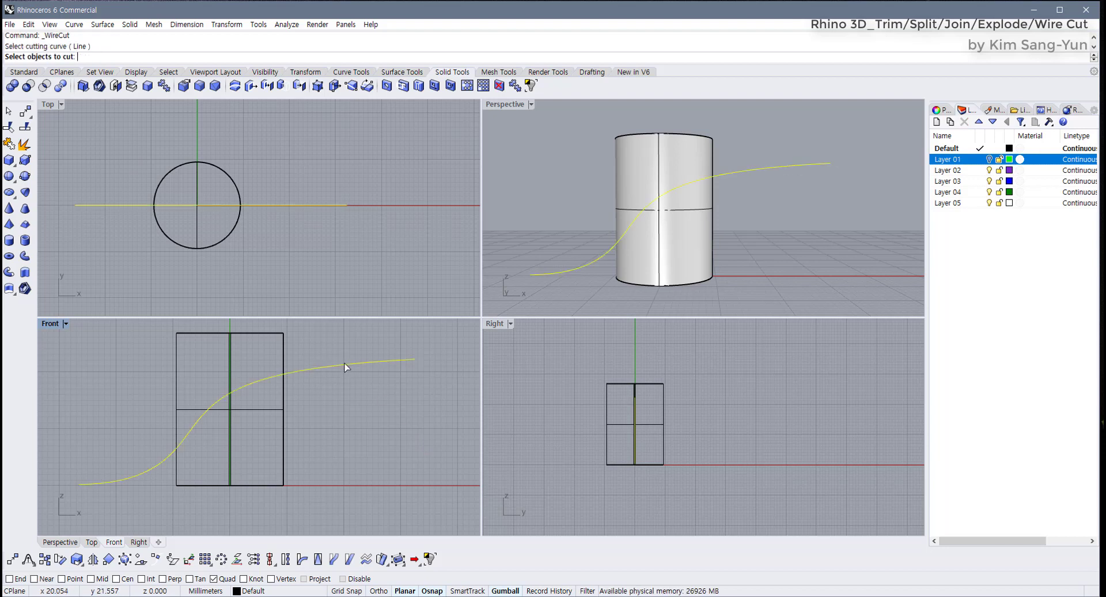
pyautogui.click(284, 428)
pyautogui.rightClick(284, 427)
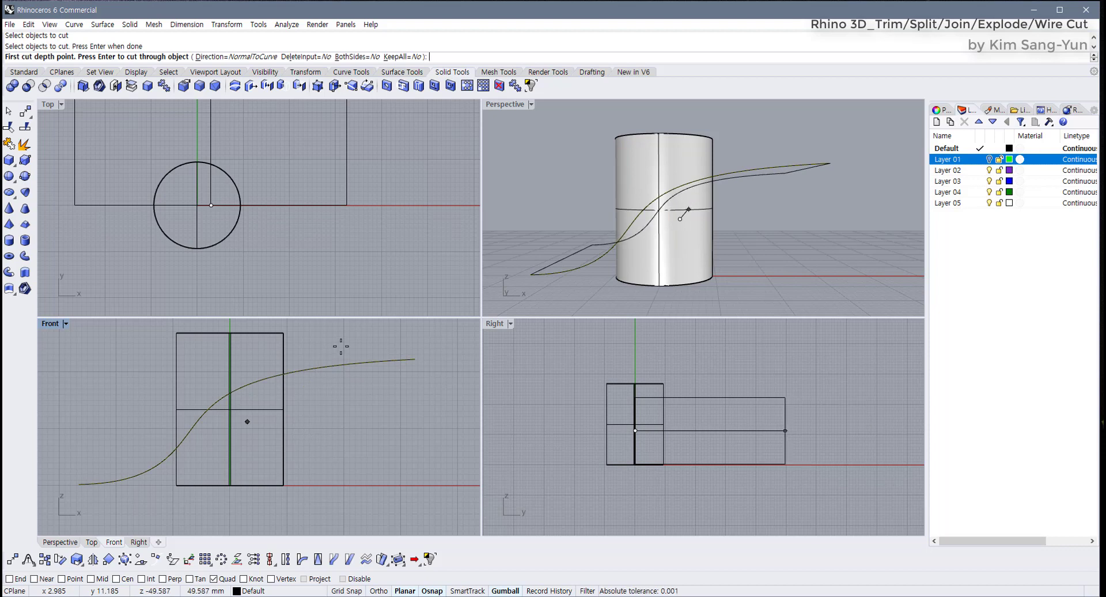
pyautogui.click(402, 57)
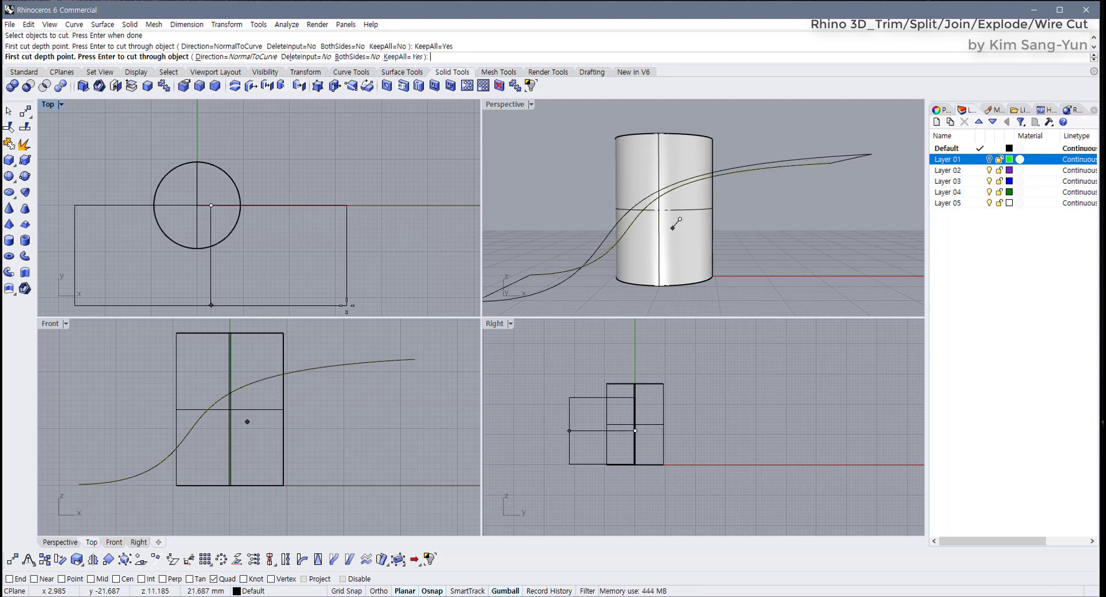
pyautogui.moveTo(339, 394); pyautogui.dragTo(345, 403, button='right')
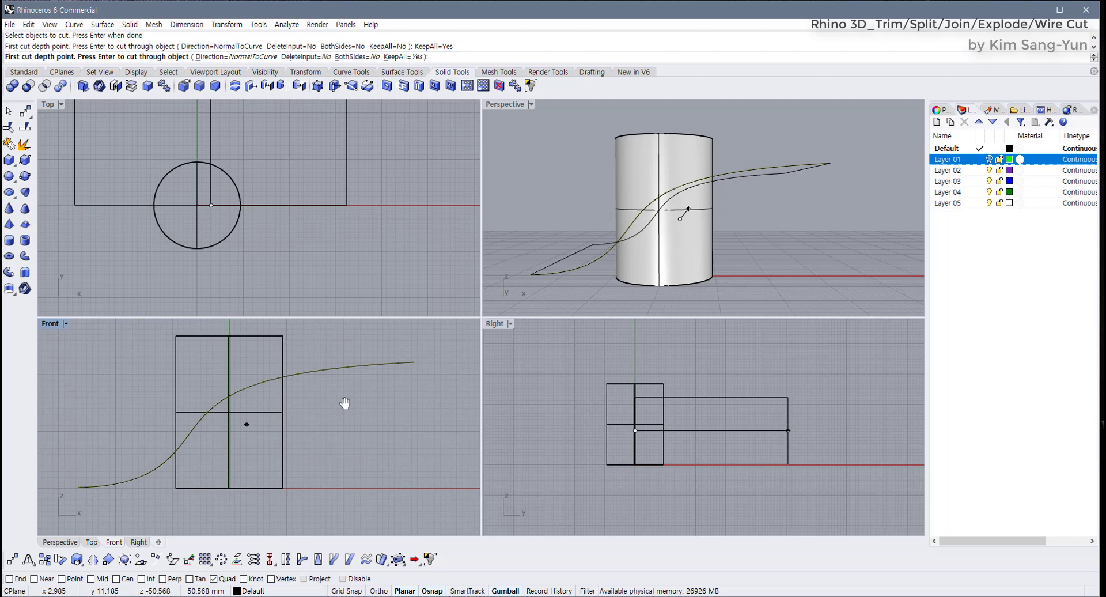
pyautogui.press('Return')
# Move the lower cylinder piece down in the maximized Perspective view to check the cut, and undo the move
pyautogui.click(673, 253)
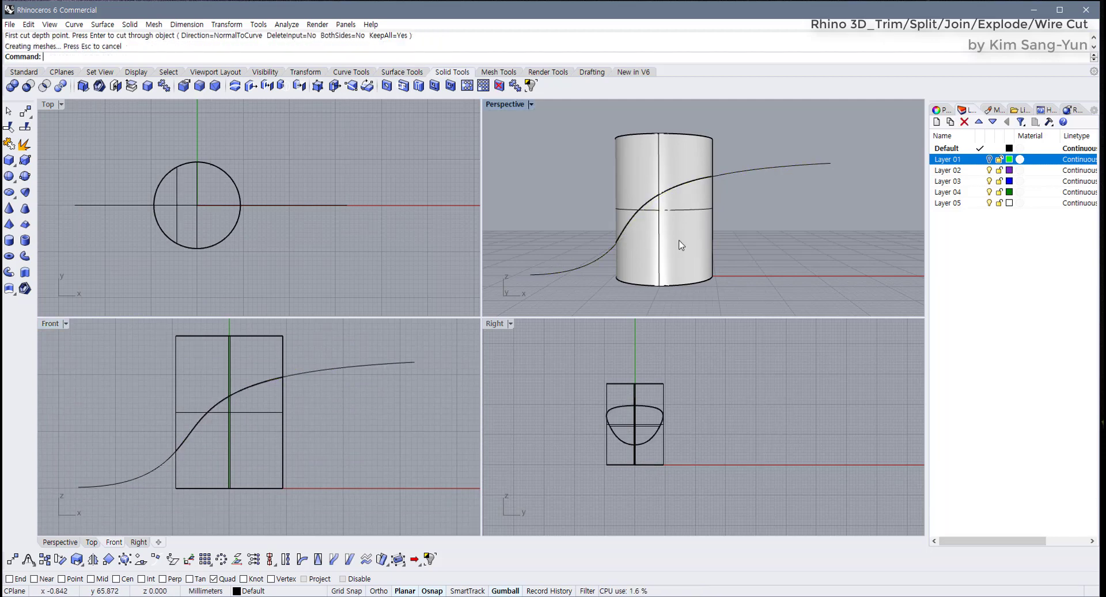
pyautogui.doubleClick(498, 104)
pyautogui.moveTo(403, 328); pyautogui.dragTo(478, 378)
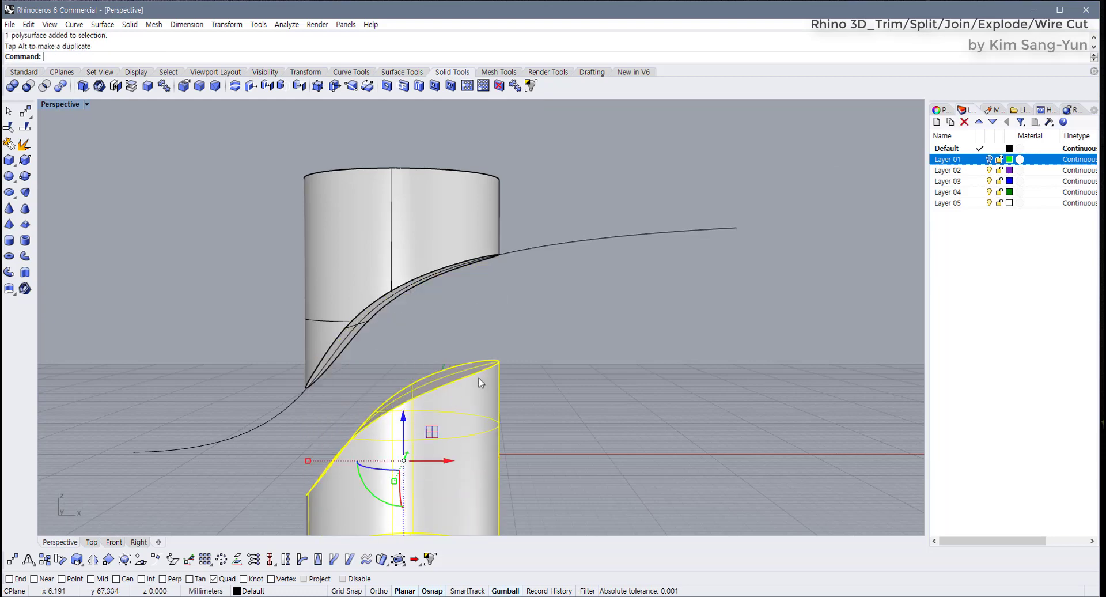
pyautogui.press('Escape')
pyautogui.moveTo(459, 333); pyautogui.dragTo(432, 303, button='right')
pyautogui.moveTo(493, 254); pyautogui.dragTo(449, 362, button='right')
pyautogui.hotkey('ctrl', 'z')
pyautogui.click(595, 364)
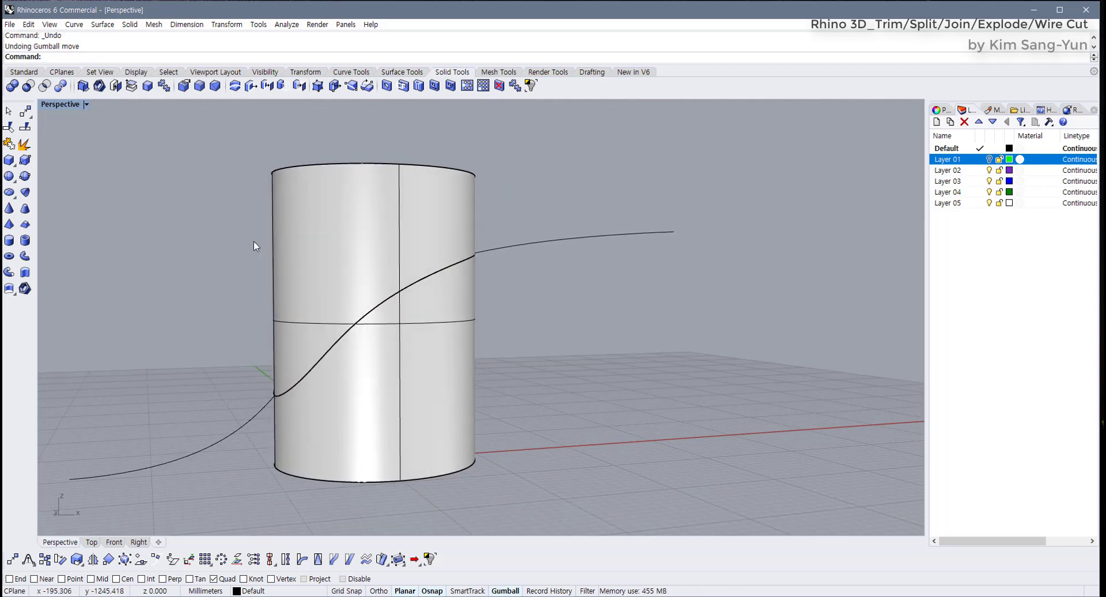
# Restore the four-viewport layout and delete the S-shaped cutting curve in the Front view
pyautogui.doubleClick(61, 106)
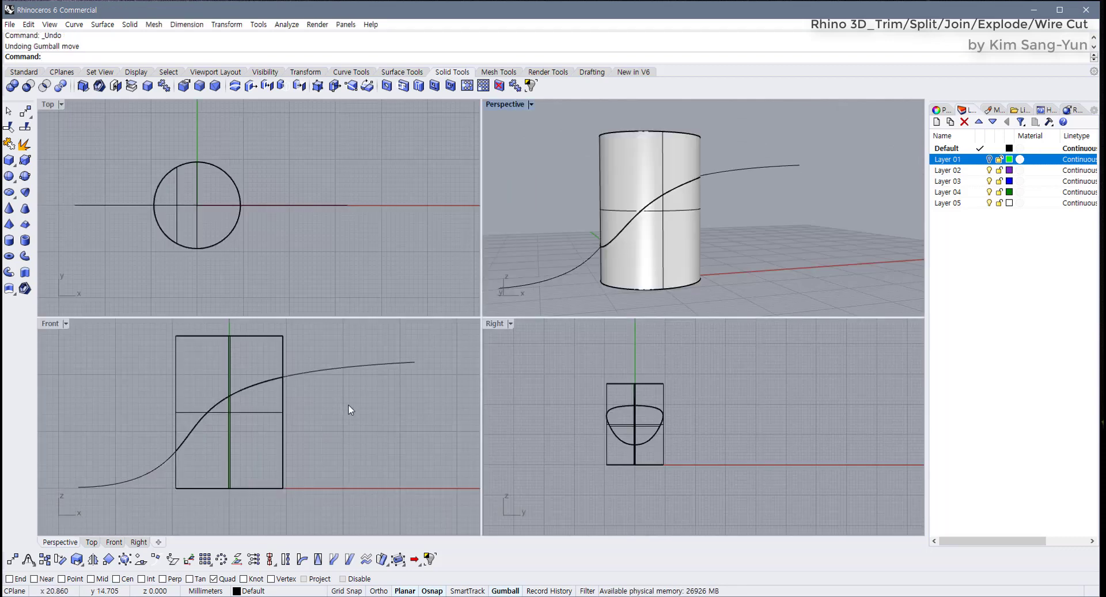
pyautogui.click(336, 363)
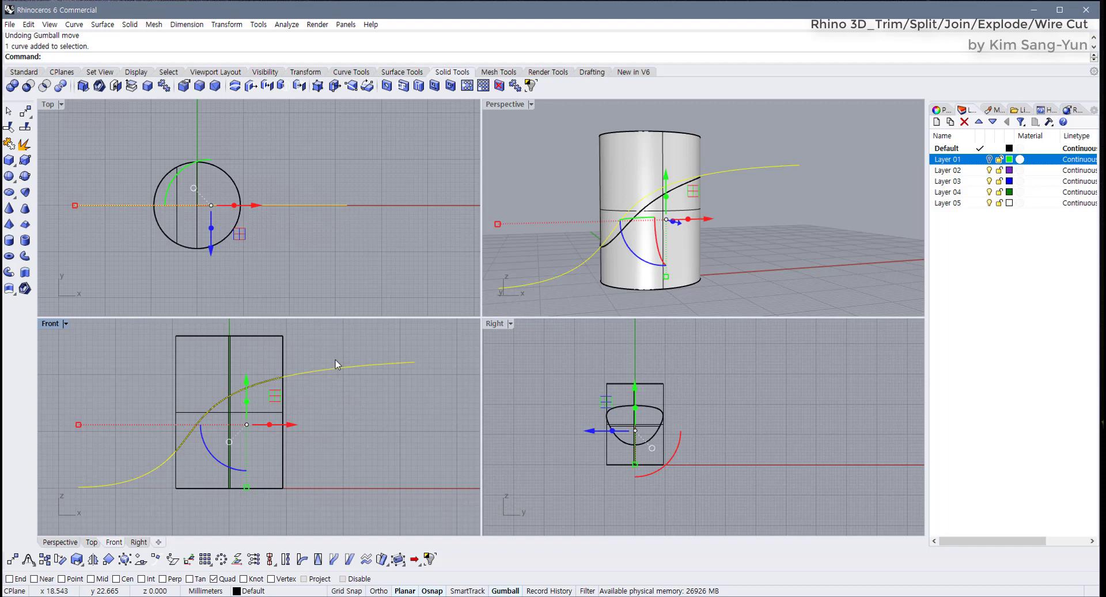
pyautogui.press('Delete')
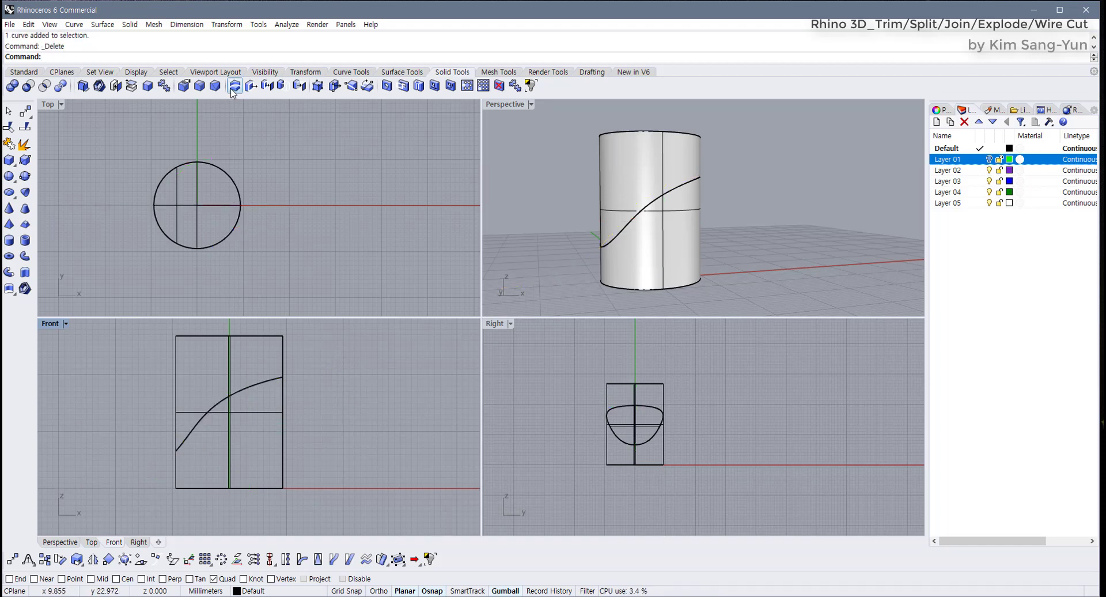
# Fillet the S-shaped cut edges of both cylinder pieces with a radius of 0.5
pyautogui.click(199, 86)
pyautogui.moveTo(243, 433); pyautogui.dragTo(303, 465)
pyautogui.press('Escape')
pyautogui.rightClick(272, 188)
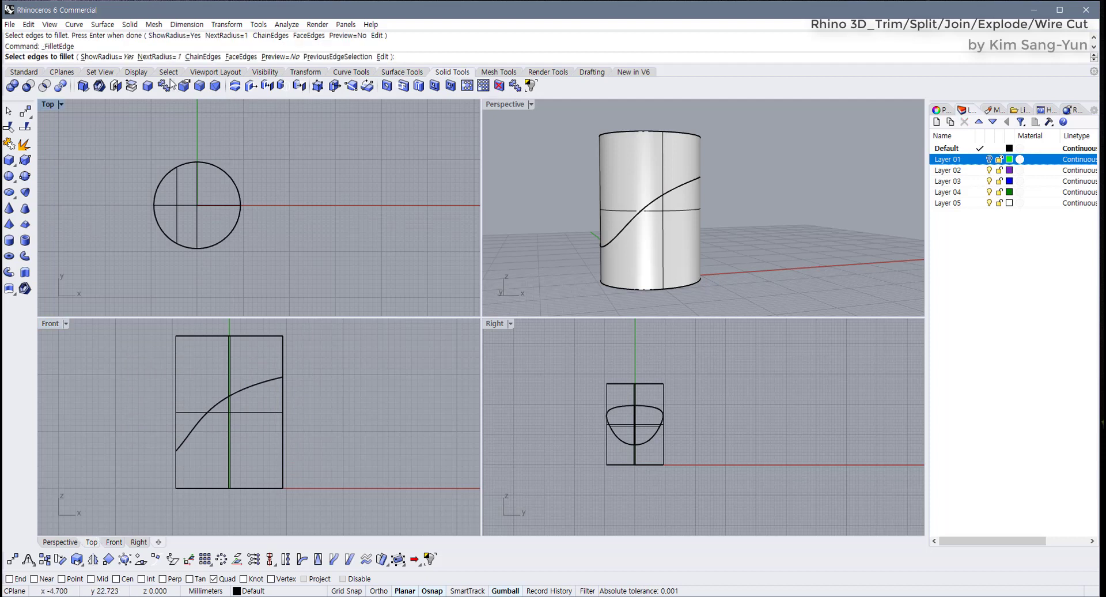
pyautogui.click(164, 56)
pyautogui.write('.5')
pyautogui.press('Return')
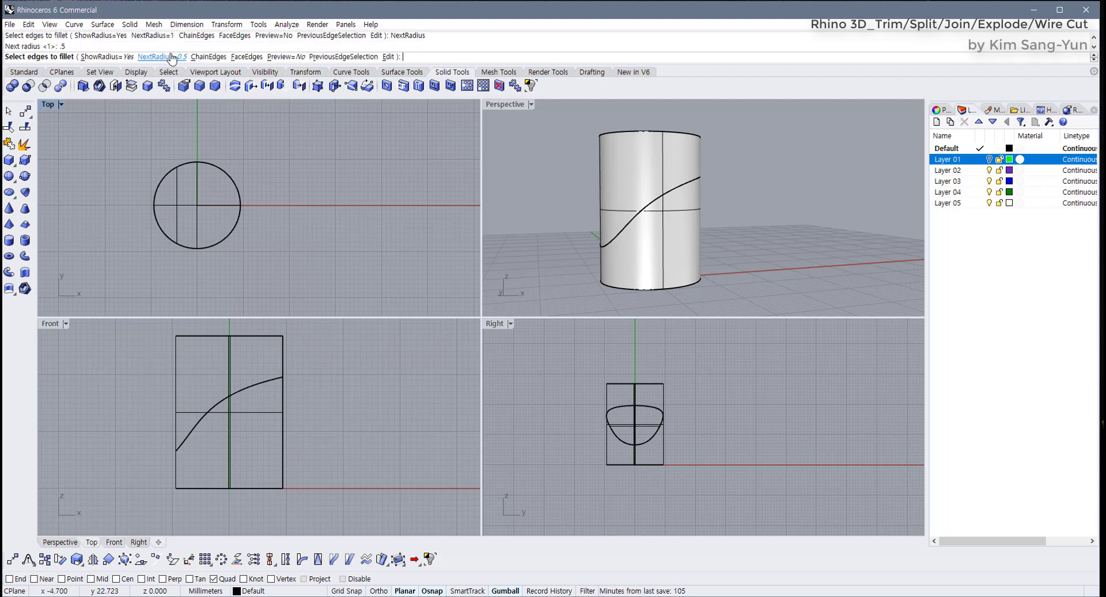
pyautogui.moveTo(133, 348); pyautogui.dragTo(334, 488)
pyautogui.press('Return')
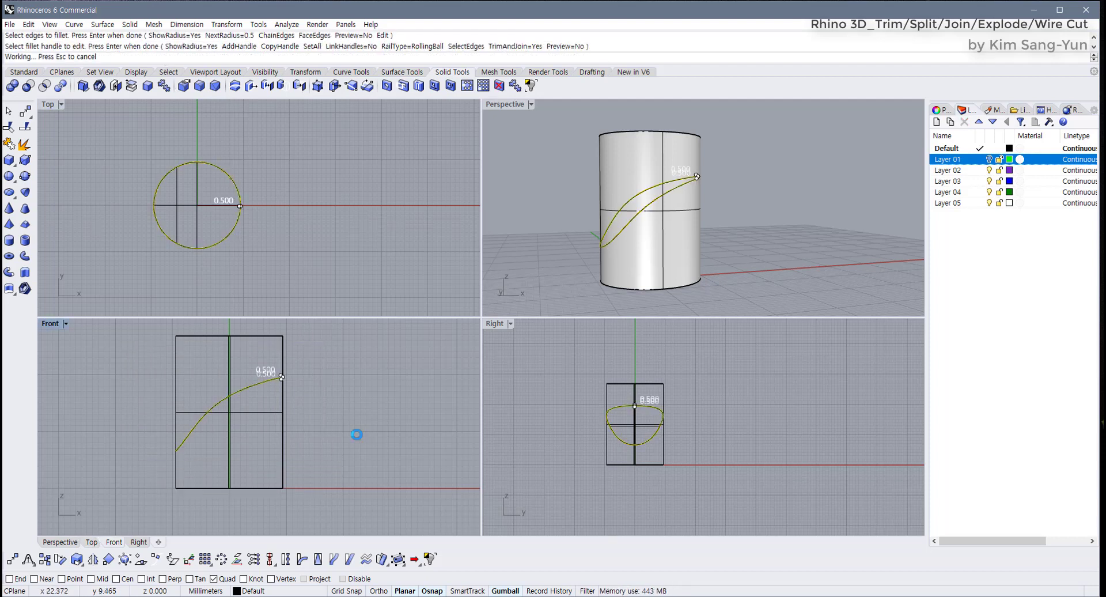
pyautogui.press('Return')
pyautogui.moveTo(614, 276); pyautogui.dragTo(679, 267, button='right')
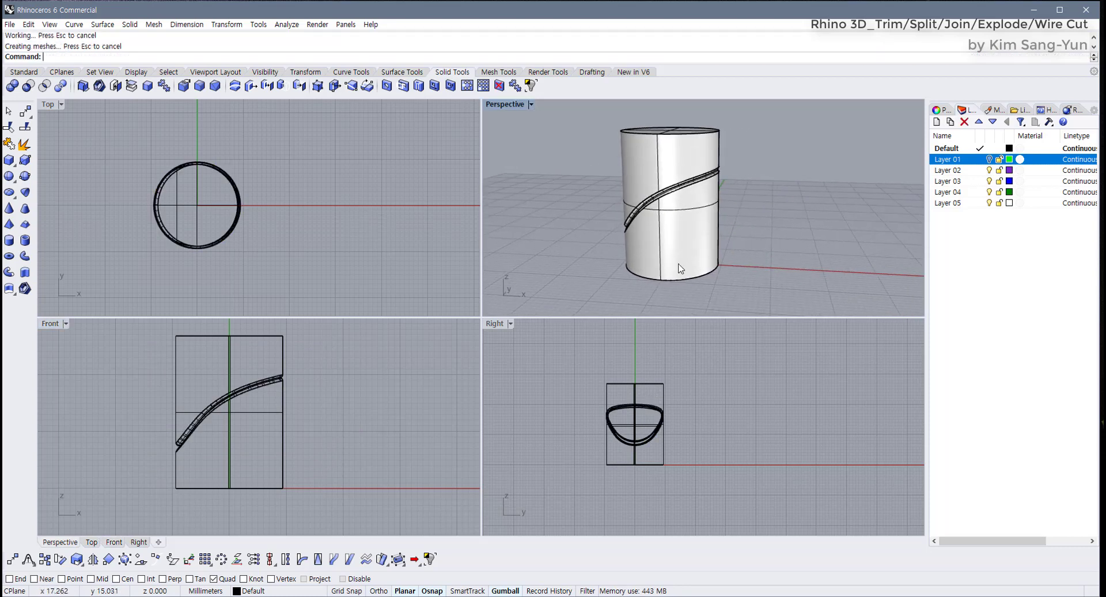
# Draw a circle in the Front view over the lower cylinder piece, below the S-shaped cut and slightly off the centre axis
pyautogui.moveTo(327, 405); pyautogui.dragTo(347, 395, button='right')
pyautogui.scroll(6, 321, 399)
pyautogui.moveTo(260, 425); pyautogui.dragTo(320, 358, button='right')
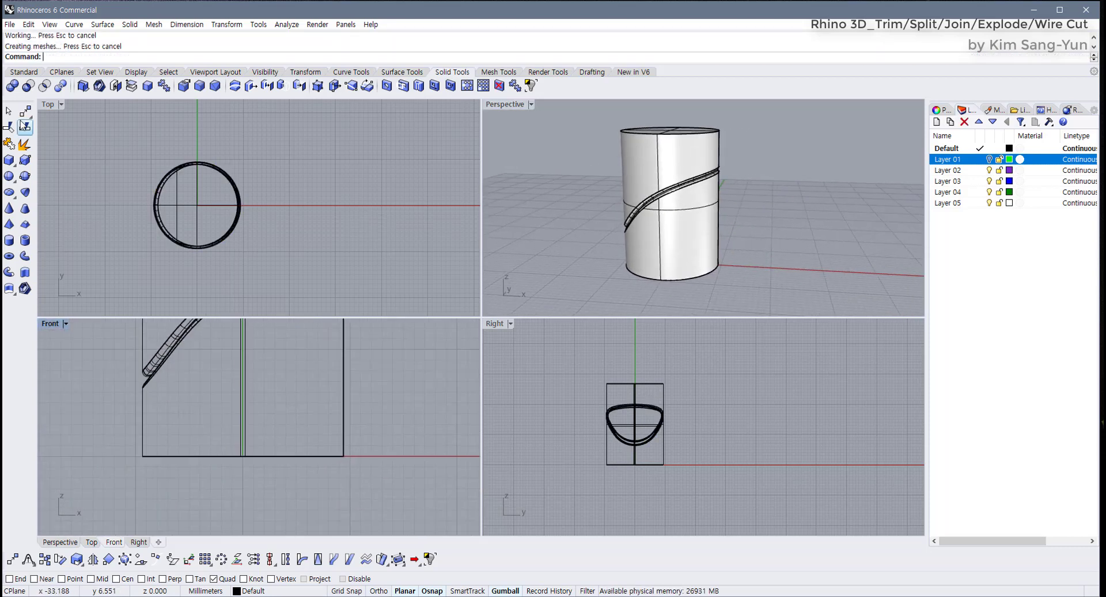
pyautogui.click(24, 71)
pyautogui.click(10, 143)
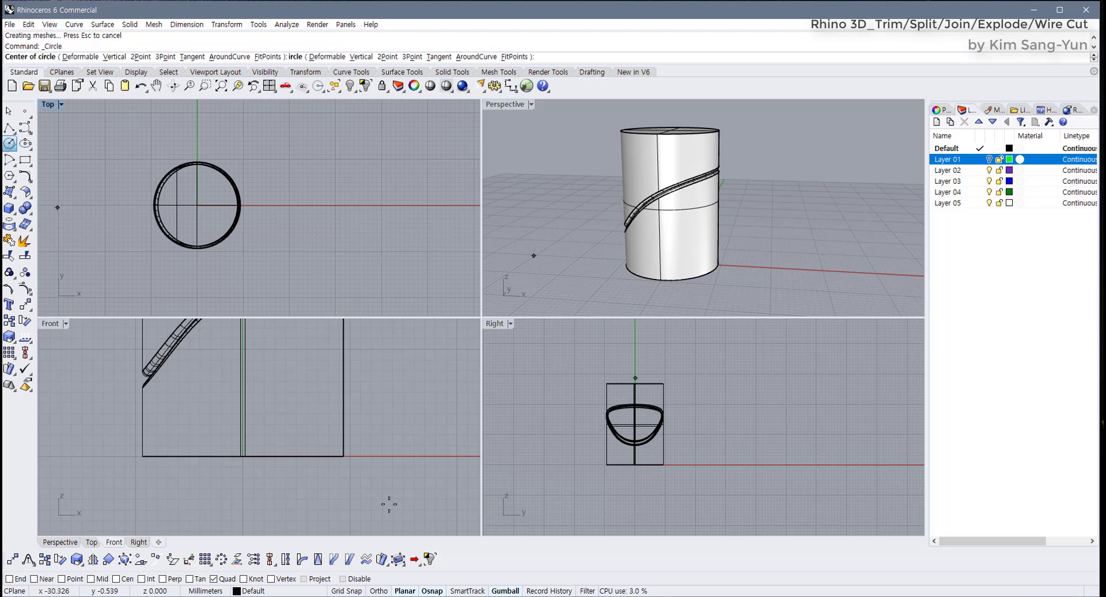
pyautogui.click(270, 381)
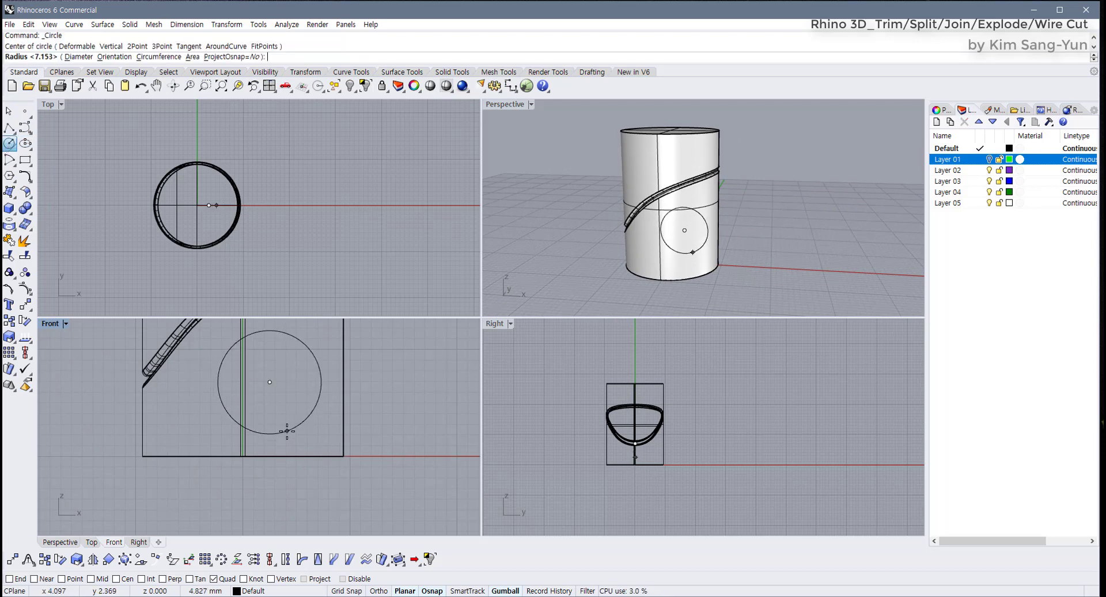
pyautogui.keyDown('shift'); pyautogui.click(314, 383); pyautogui.keyUp('shift')
# Wire cut the lower cylinder piece all the way through with the circle, keeping all pieces
pyautogui.click(307, 408)
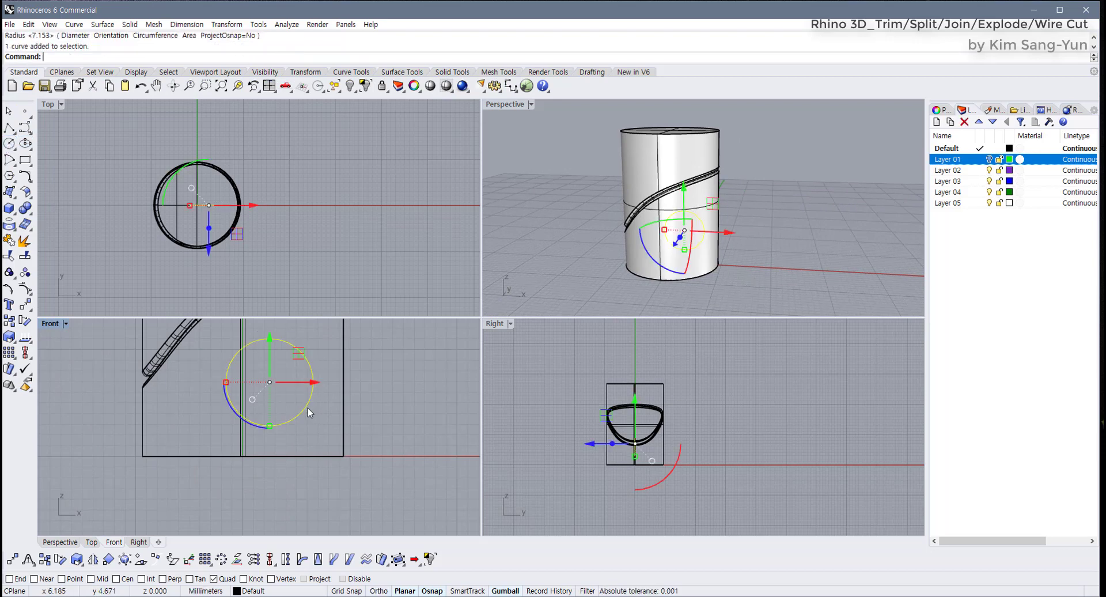
pyautogui.scroll(-2, 294, 437)
pyautogui.moveTo(293, 438); pyautogui.dragTo(279, 469, button='right')
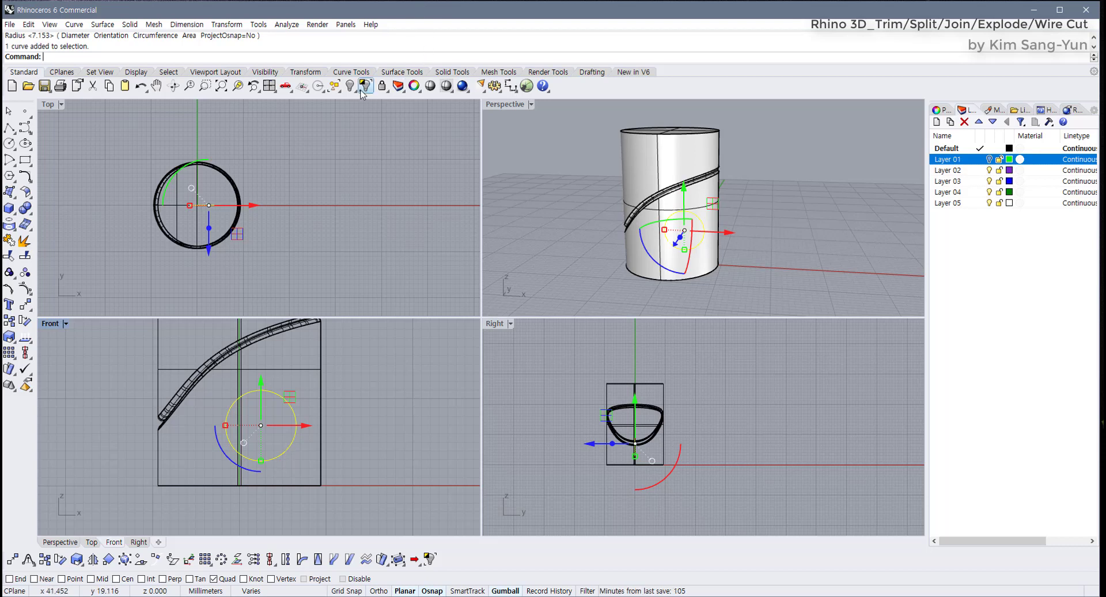
pyautogui.click(448, 73)
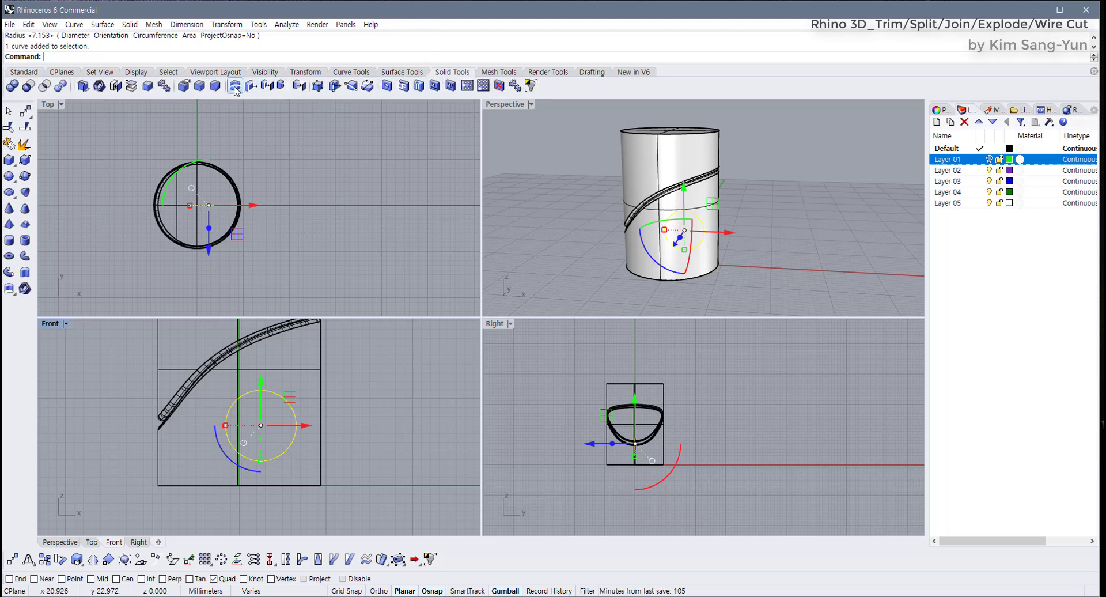
pyautogui.click(396, 358)
pyautogui.click(285, 400)
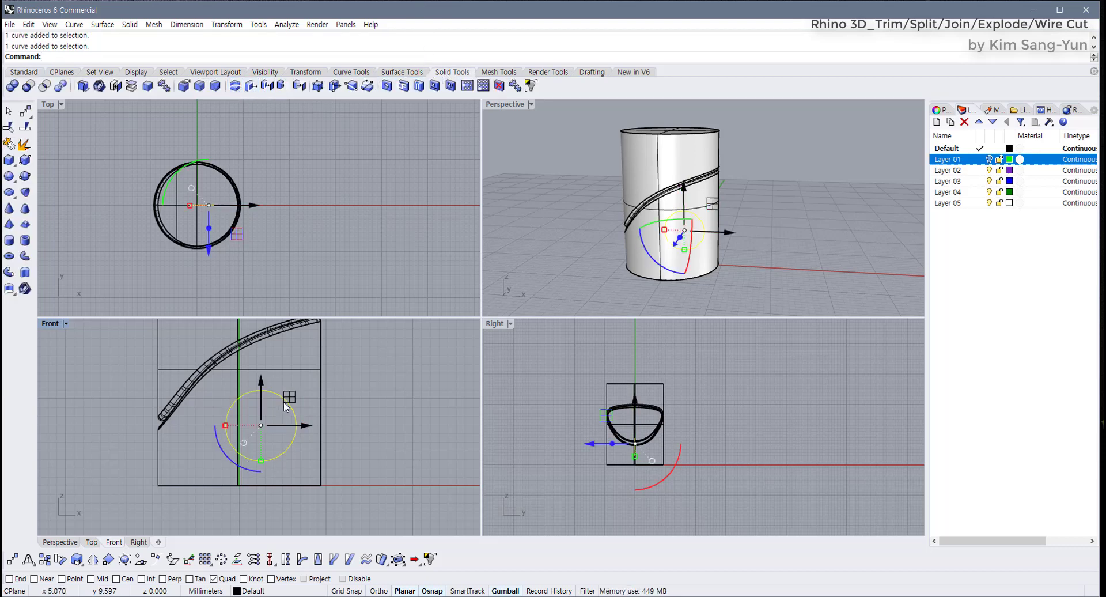
pyautogui.click(234, 86)
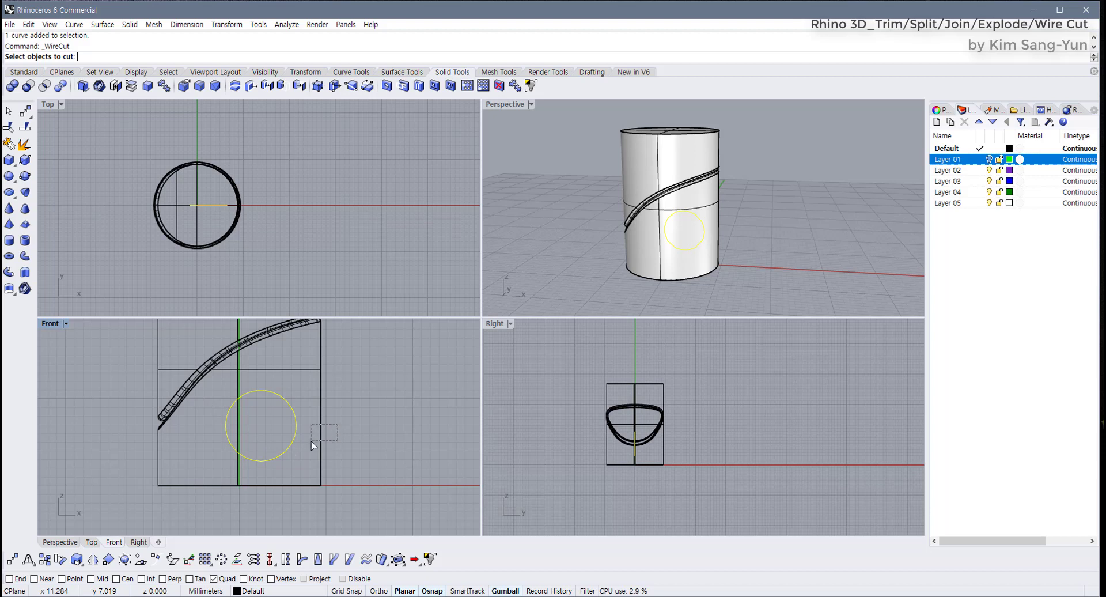
pyautogui.moveTo(312, 442); pyautogui.dragTo(313, 447)
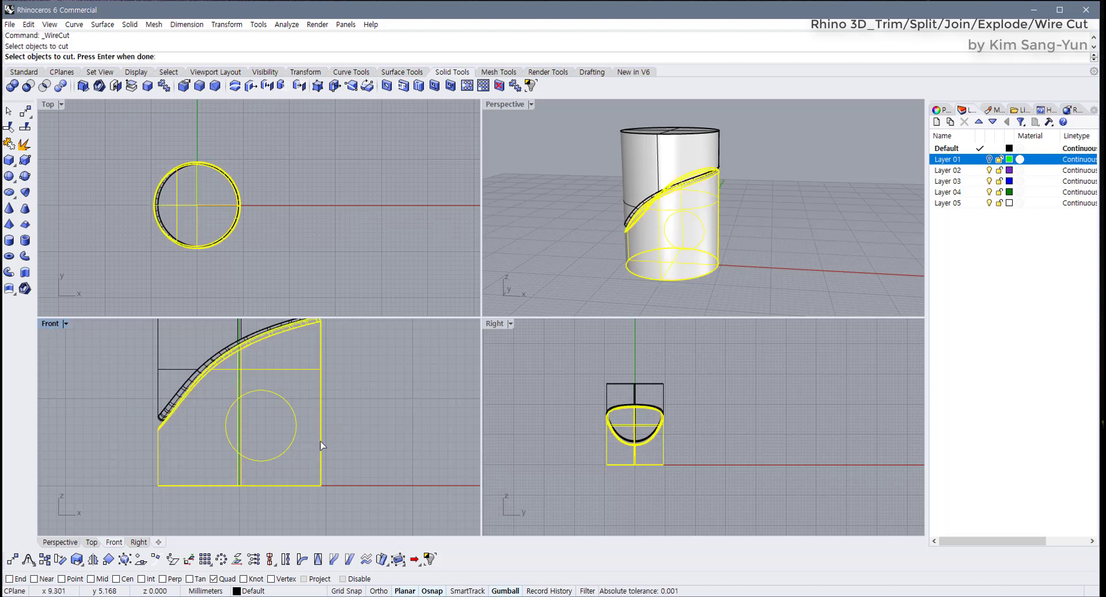
pyautogui.moveTo(324, 448); pyautogui.dragTo(298, 450, button='right')
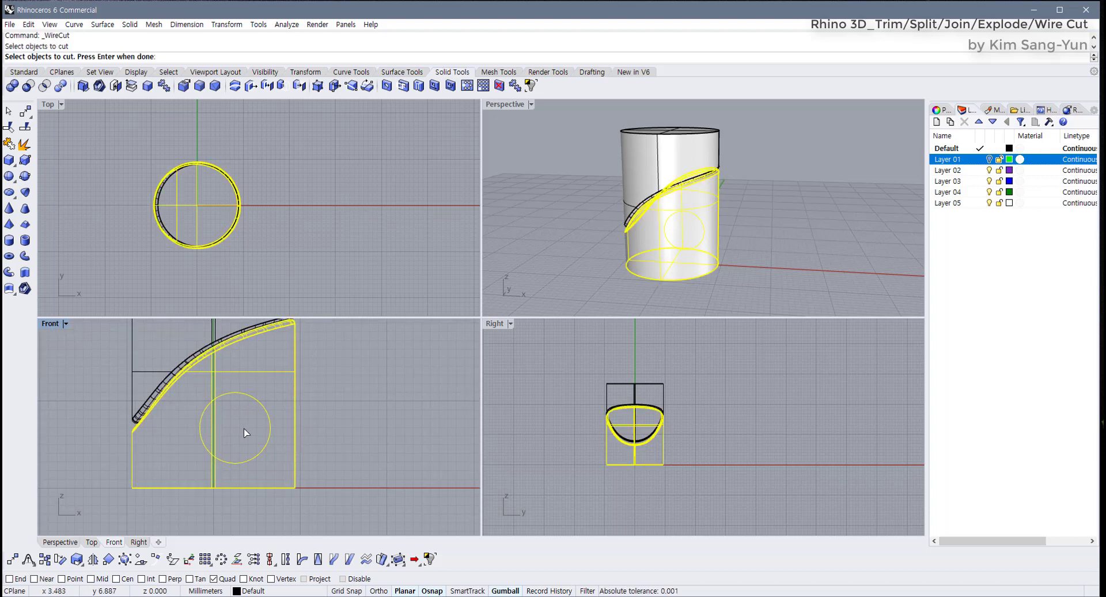
pyautogui.moveTo(574, 440); pyautogui.dragTo(550, 428, button='right')
pyautogui.scroll(4, 602, 442)
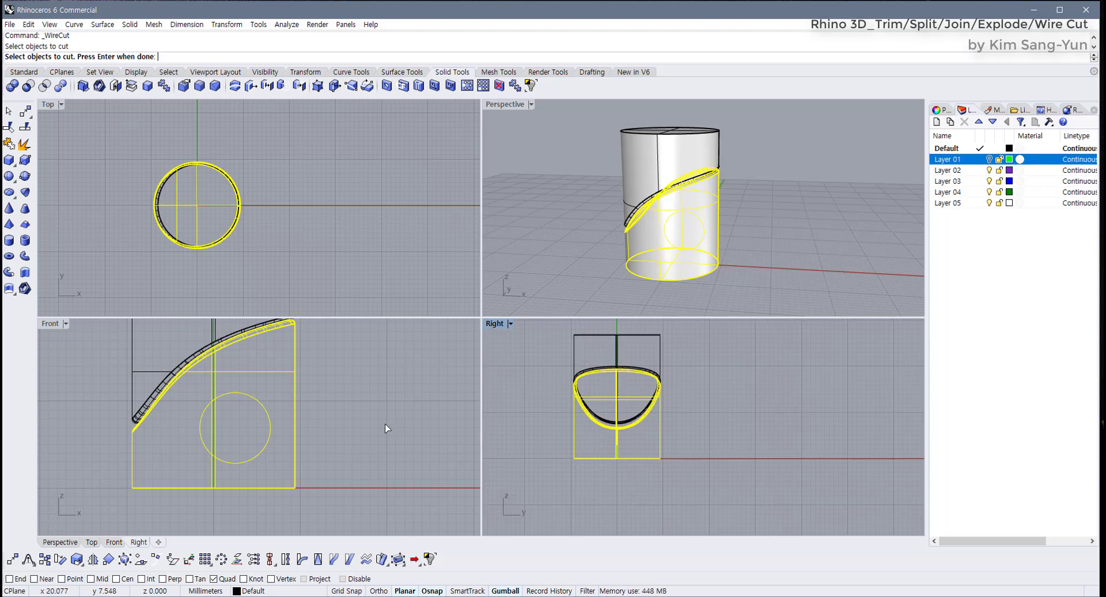
pyautogui.moveTo(359, 432); pyautogui.dragTo(378, 435, button='right')
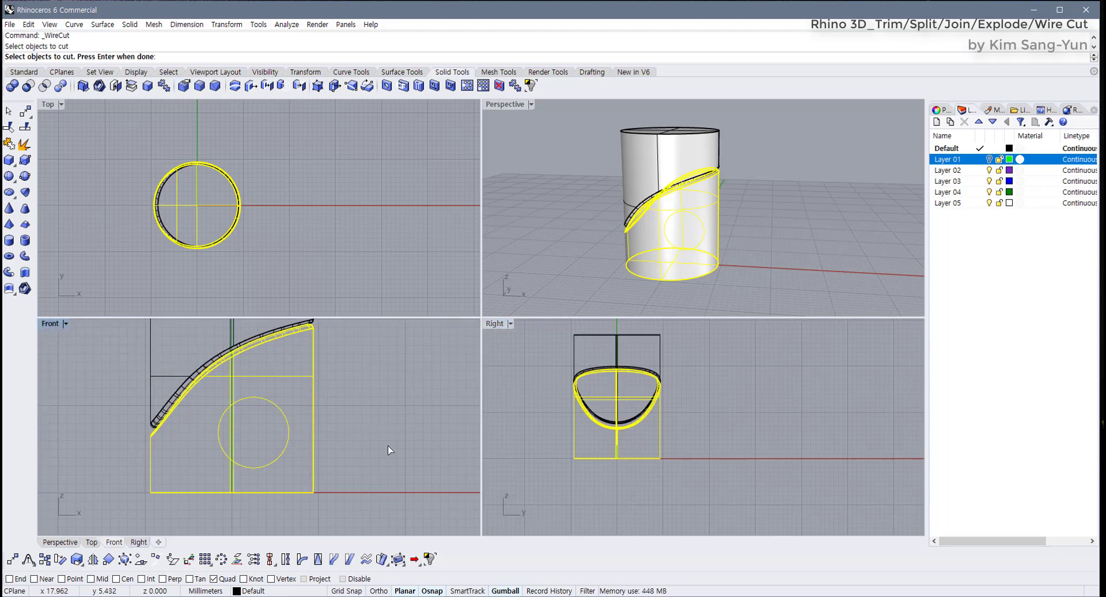
pyautogui.press('Return')
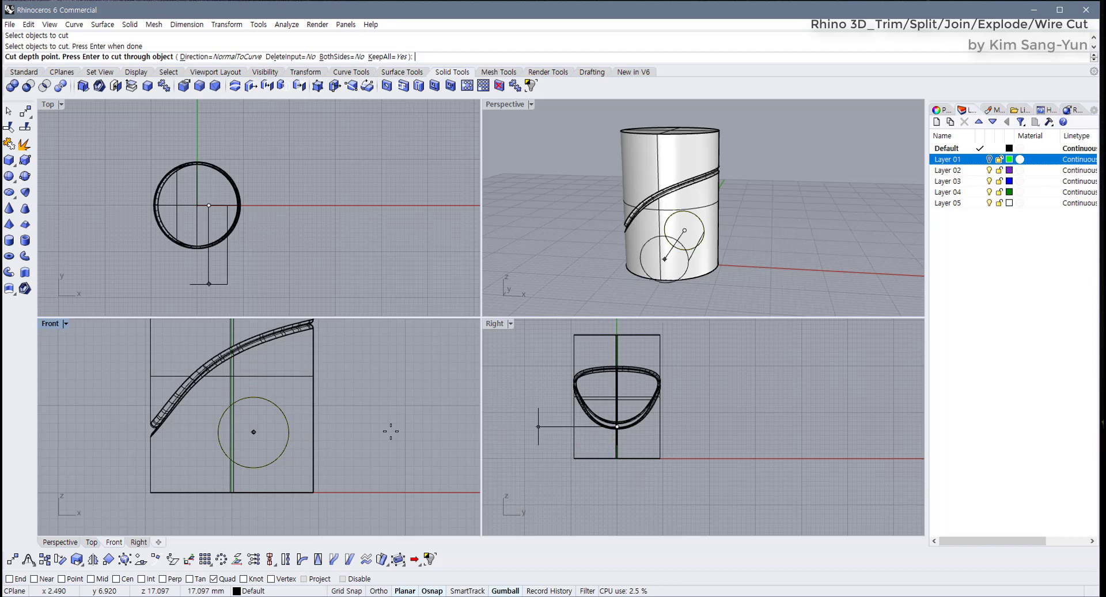
pyautogui.rightClick(355, 439)
pyautogui.click(435, 403)
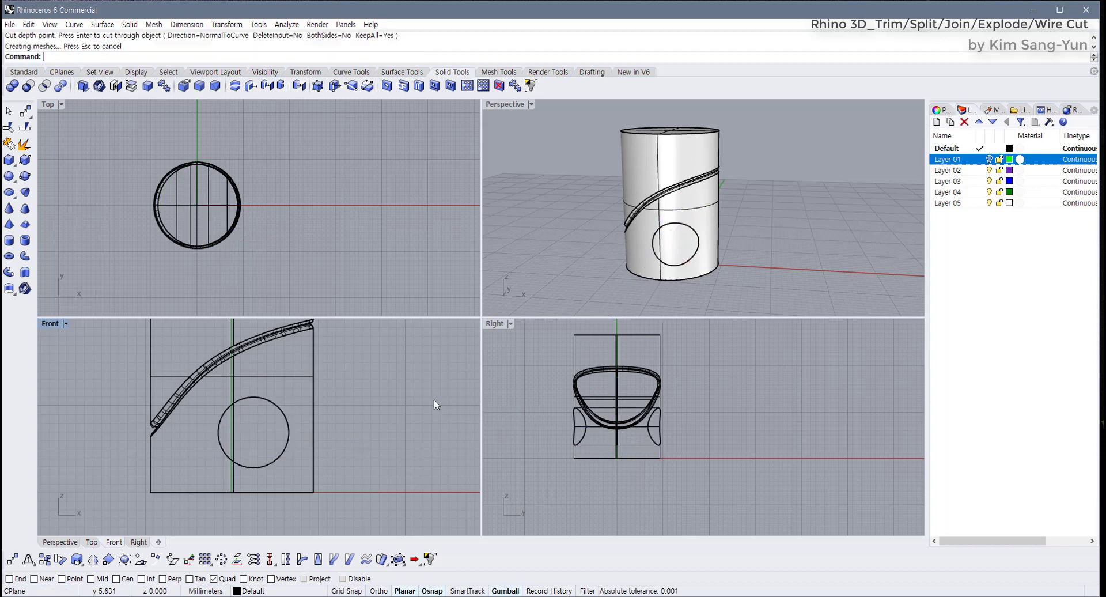
# Move the round plug out of the lower cylinder piece along X to check the through hole, and undo the move
pyautogui.scroll(4, 703, 245)
pyautogui.click(689, 245)
pyautogui.moveTo(757, 253)
pyautogui.mouseDown(button='right')
pyautogui.moveTo(727, 255)
pyautogui.moveTo(750, 262)
pyautogui.mouseUp(button='right')
pyautogui.moveTo(715, 220); pyautogui.dragTo(845, 216)
pyautogui.press('Escape')
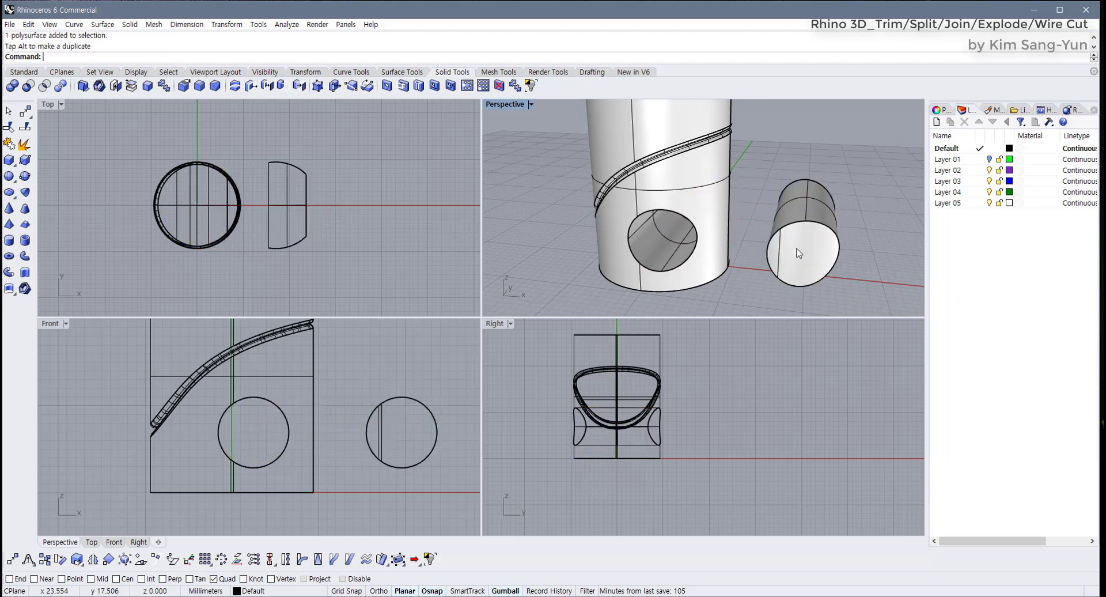
pyautogui.moveTo(798, 252); pyautogui.dragTo(786, 223, button='right')
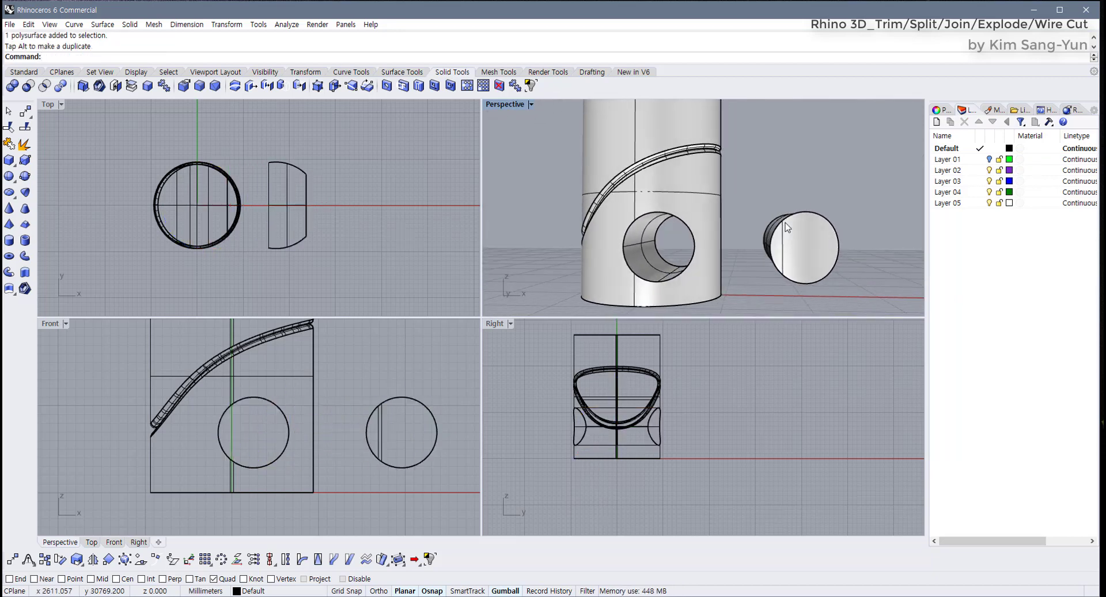
pyautogui.hotkey('ctrl', 'z')
# Fillet the circular cut edges of the hole and the plug with a radius of 0.5
pyautogui.moveTo(383, 440); pyautogui.dragTo(406, 438, button='right')
pyautogui.press('Escape')
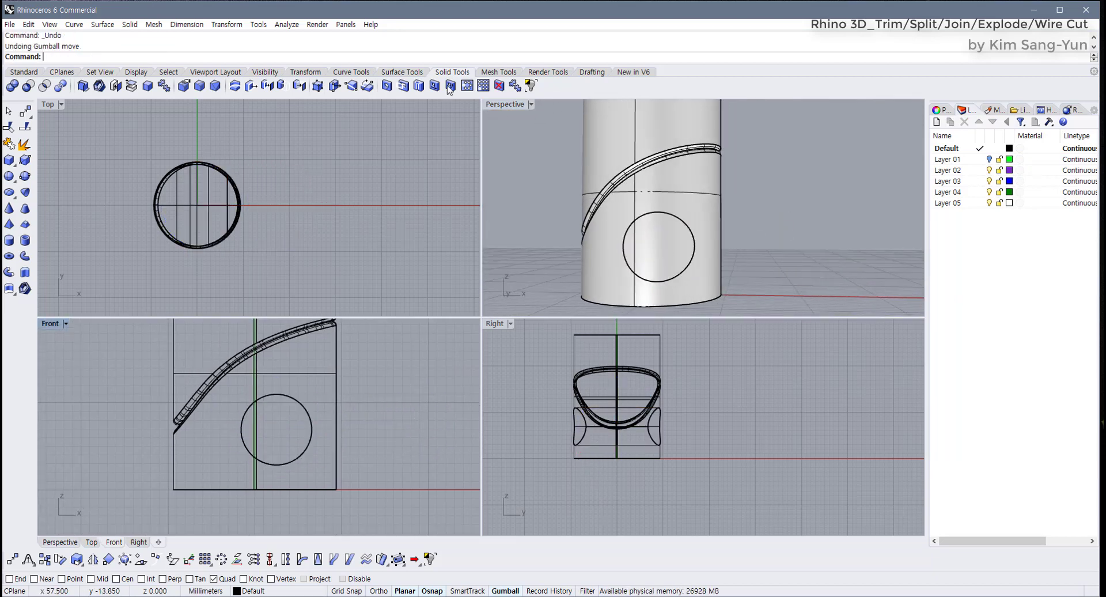
pyautogui.click(199, 86)
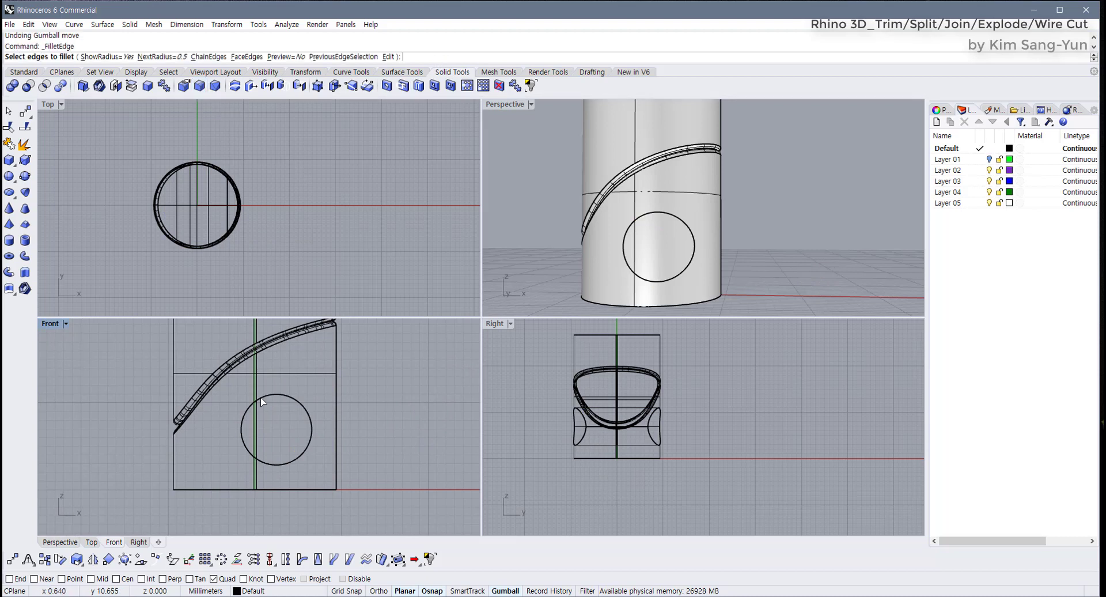
pyautogui.moveTo(227, 381); pyautogui.dragTo(329, 485)
pyautogui.press('Return')
pyautogui.press('Return')
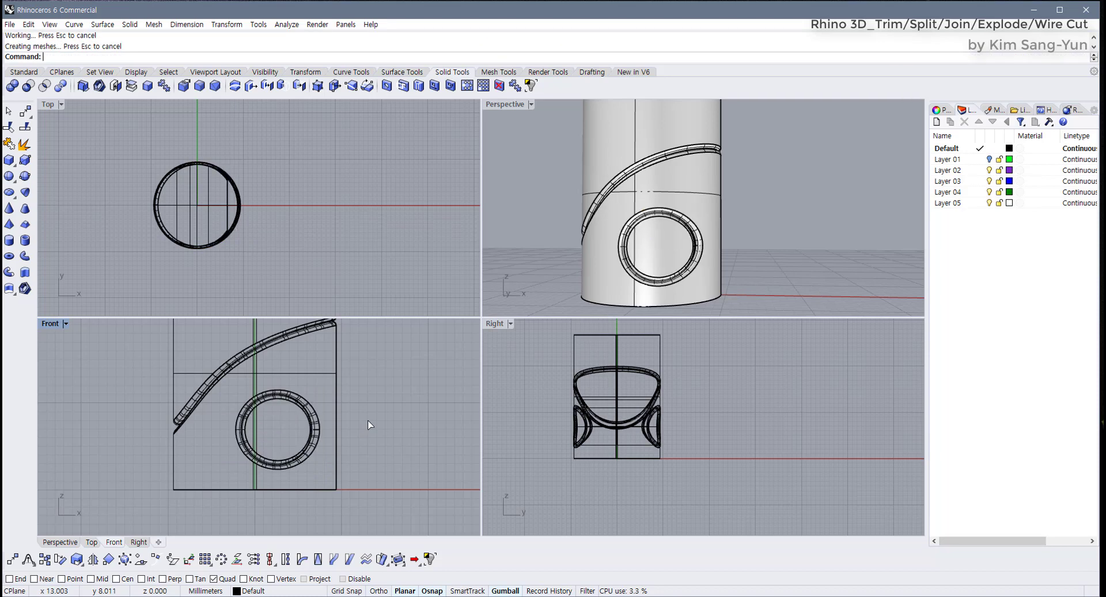
# Set the Perspective view to Rendered display and maximize it to inspect the filleted cuts
pyautogui.moveTo(806, 244); pyautogui.dragTo(818, 308, button='right')
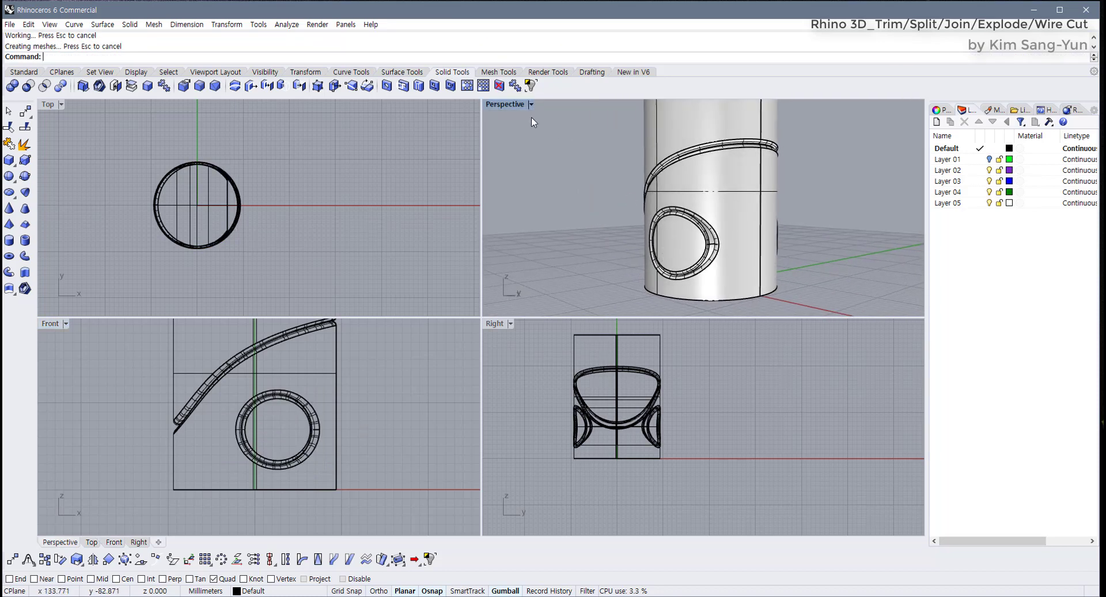
pyautogui.click(531, 105)
pyautogui.click(517, 159)
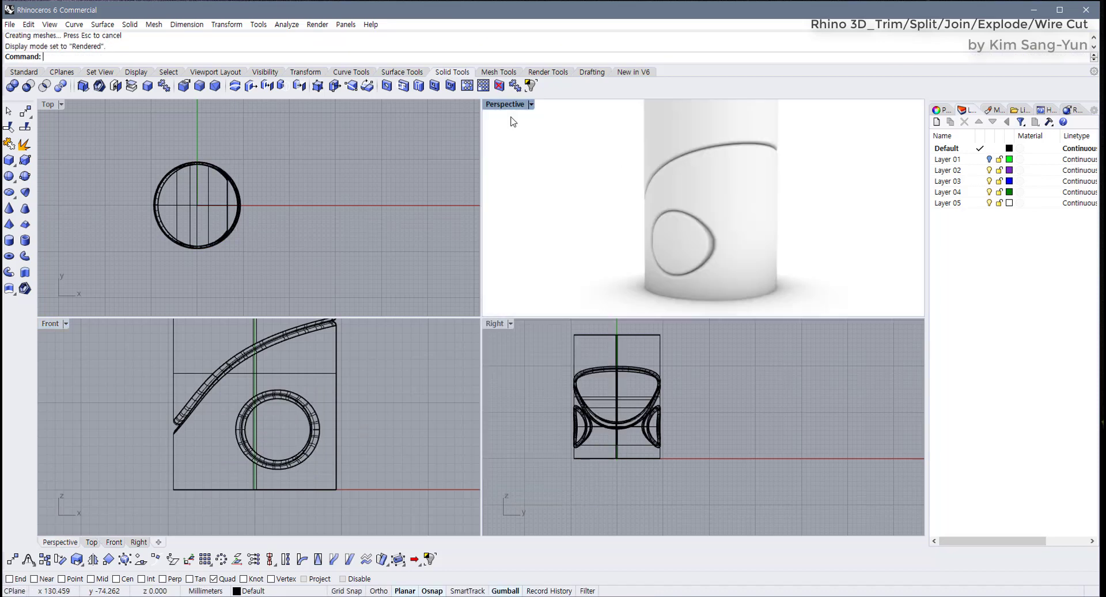
pyautogui.doubleClick(505, 104)
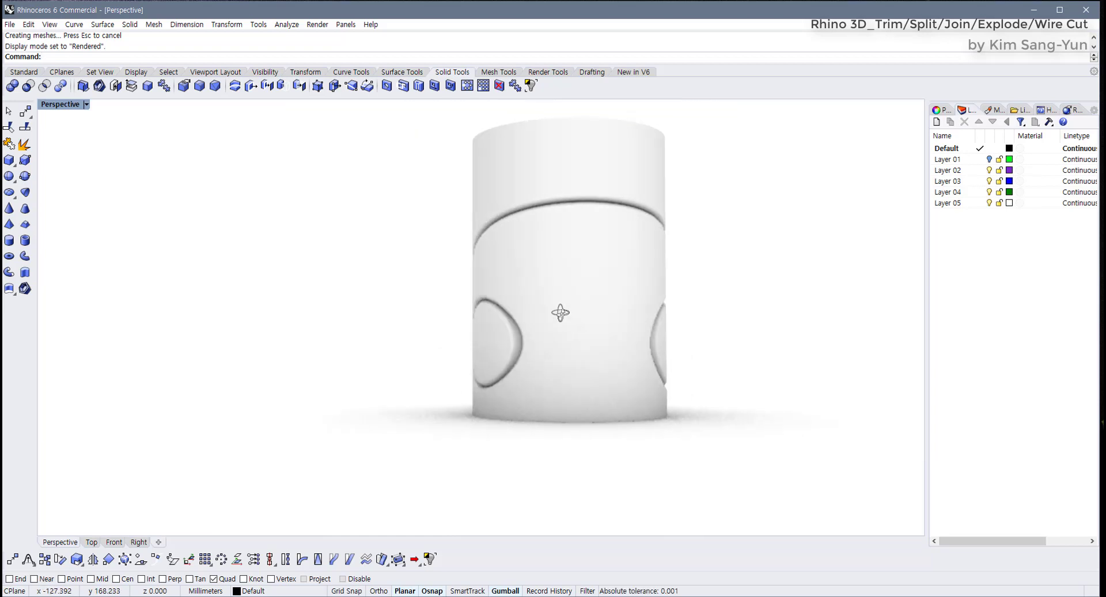